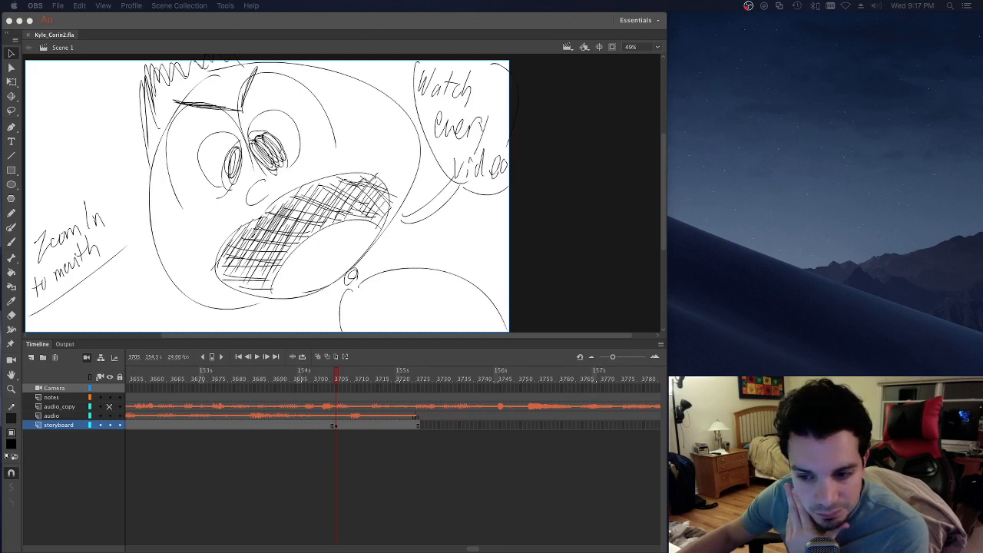
Step: Scrub back through the final storyboard panels, return the timeline to its start, and move the playhead to frame 74
{"action": "left_click_drag", "start_coordinate": [326, 381], "coordinate": [256, 380]}
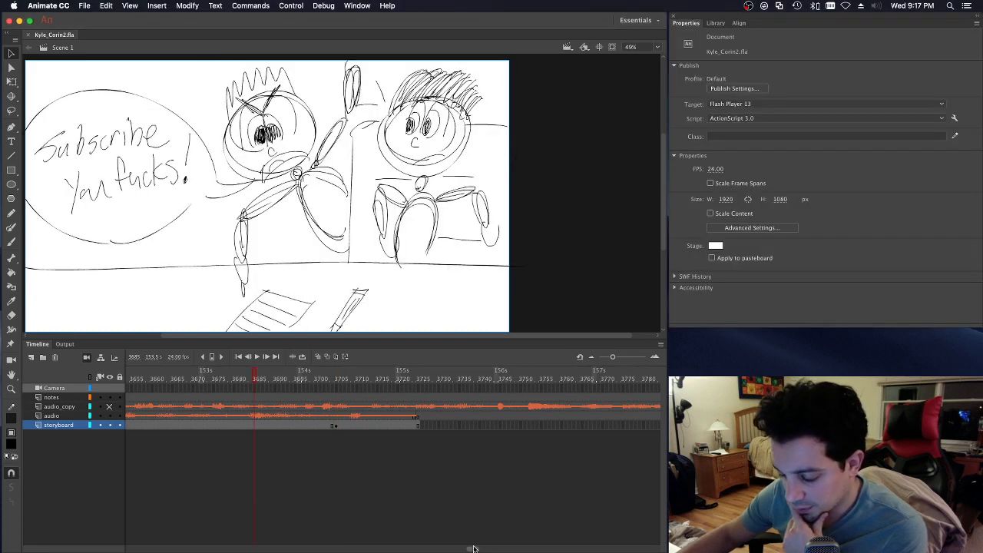
{"action": "left_click_drag", "start_coordinate": [473, 549], "coordinate": [123, 542]}
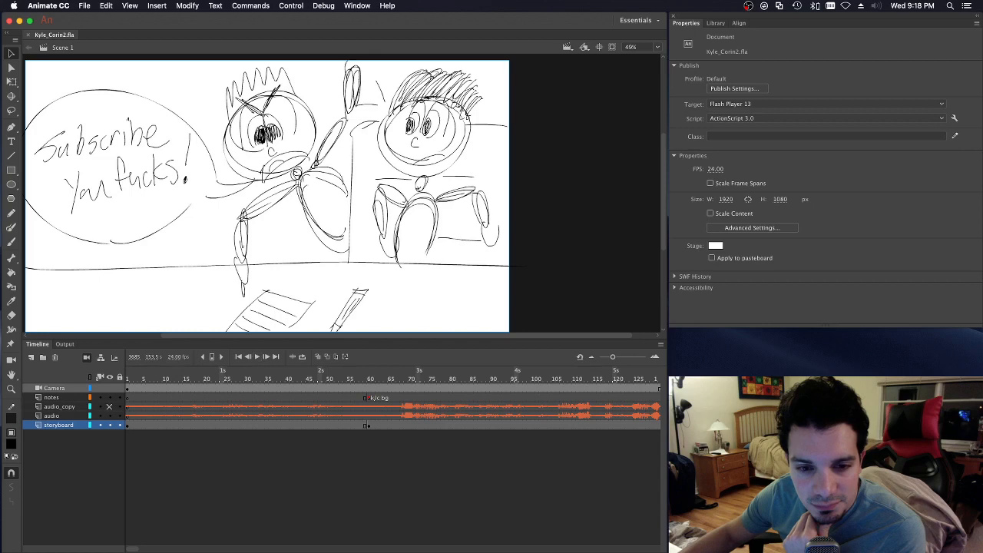
{"action": "key", "text": "super+Tab"}
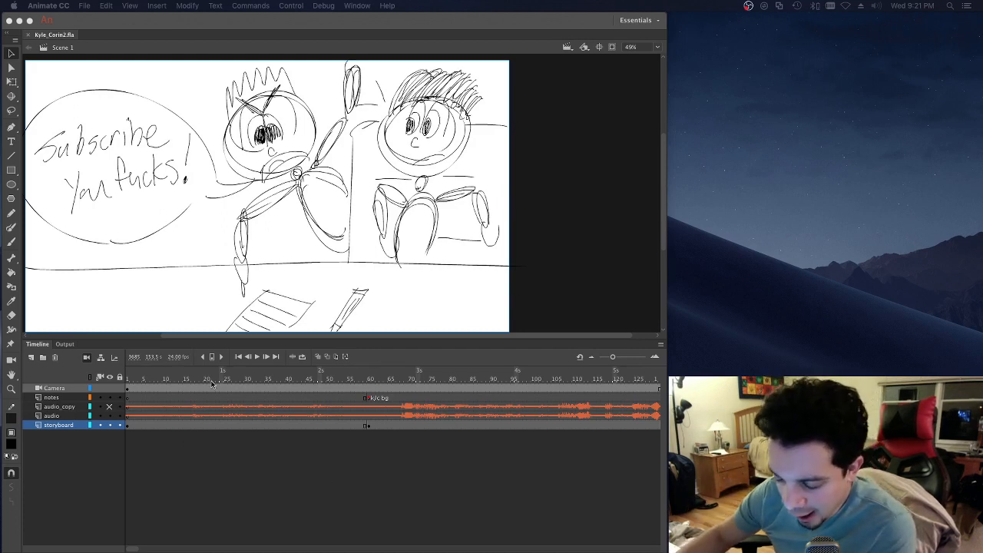
{"action": "mouse_move", "coordinate": [212, 380]}
{"action": "left_mouse_down"}
{"action": "mouse_move", "coordinate": [164, 376]}
{"action": "mouse_move", "coordinate": [428, 377]}
{"action": "left_mouse_up"}
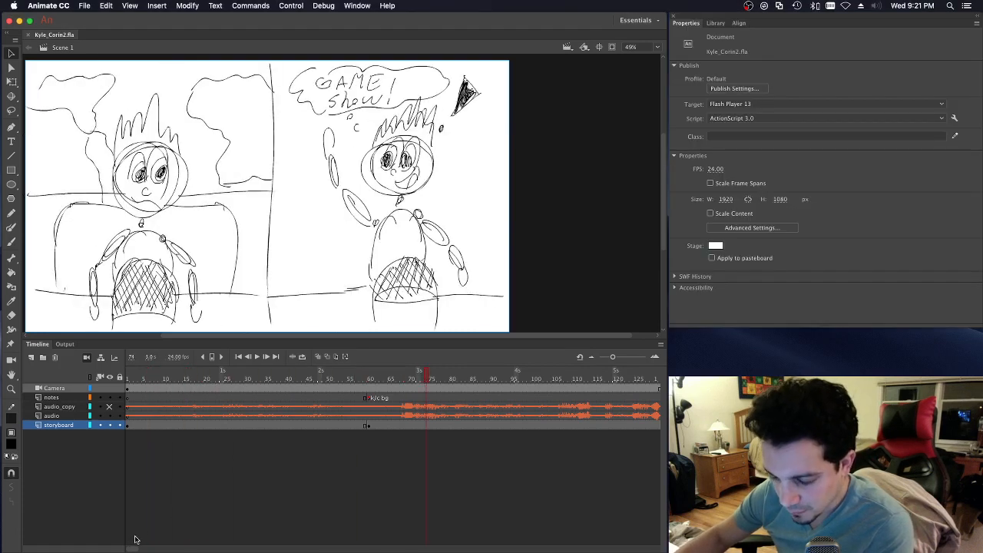
Step: Switch to Chrome, open the YouTube subscriptions feed, and enlarge the browser window toward the upper left of the desktop
{"action": "key", "text": "super+Tab"}
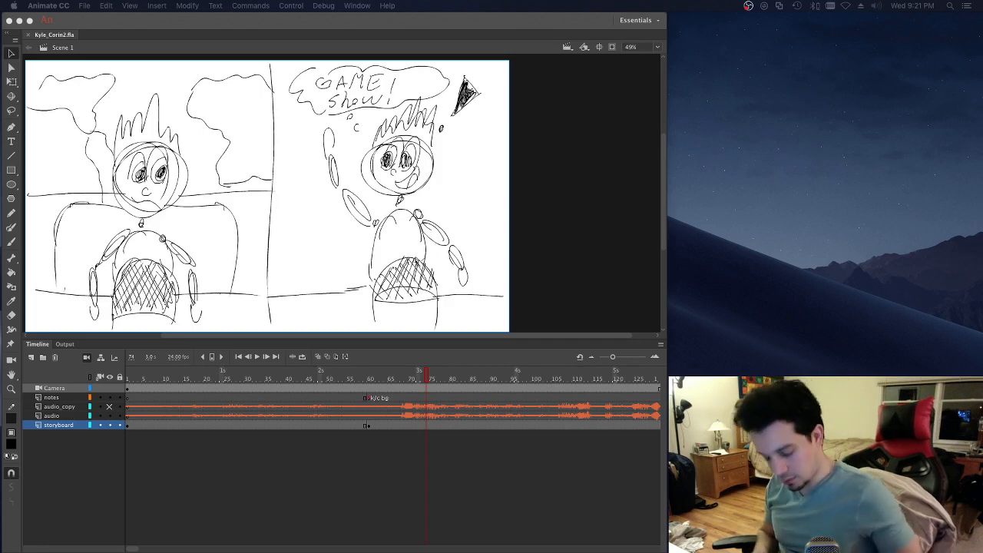
{"action": "left_click_drag", "start_coordinate": [0, 72], "coordinate": [425, 67]}
{"action": "type", "text": "YOU"}
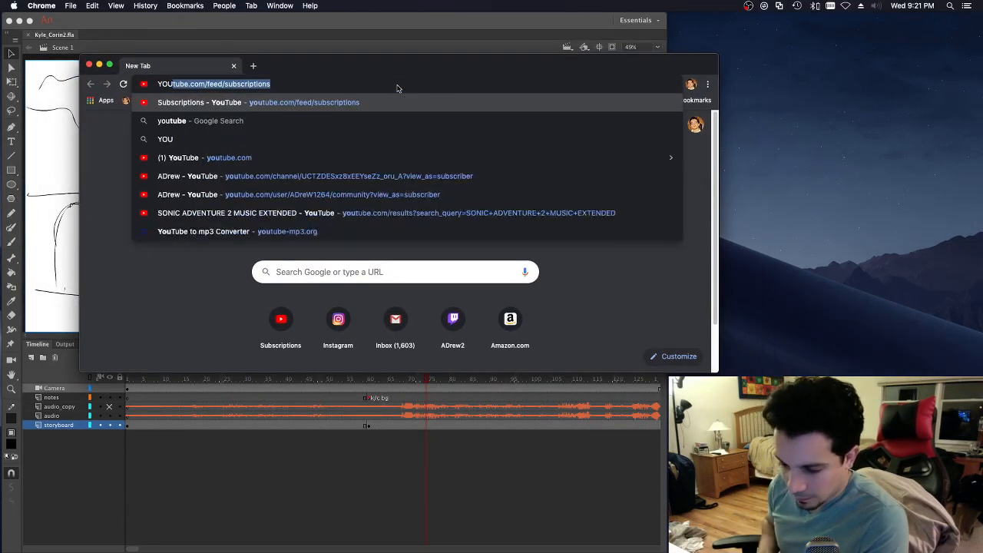
{"action": "key", "text": "Return"}
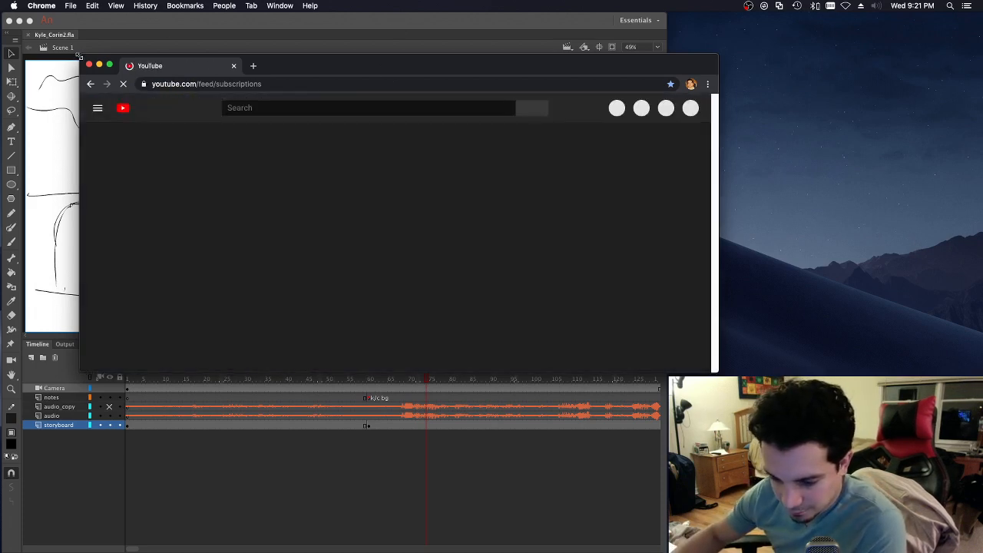
{"action": "left_click_drag", "start_coordinate": [34, 9], "coordinate": [17, 11]}
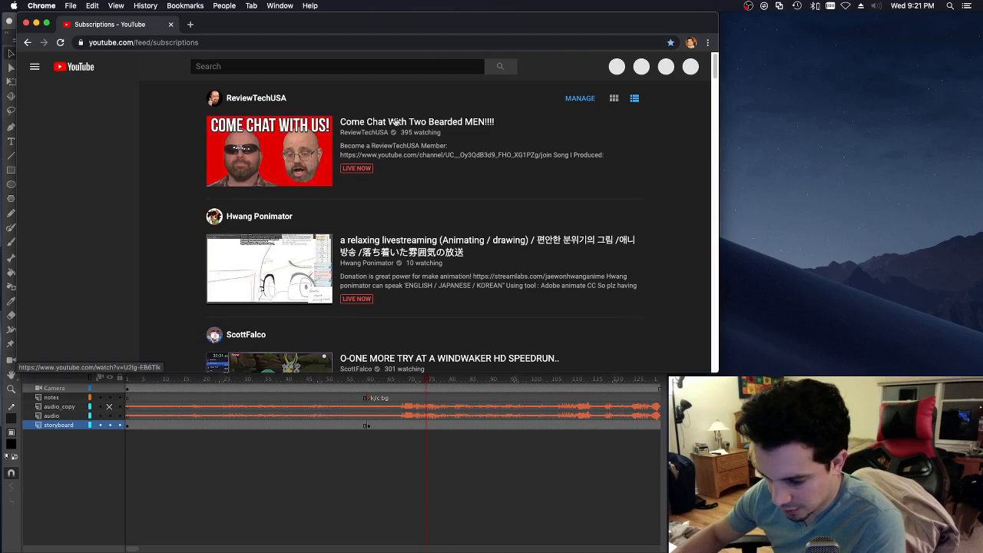
Step: Find Rebel HQ's "BREAKING: Donald Trump Has Been Impeached" in the subscriptions feed and view it in a new tab
{"action": "scroll", "coordinate": [413, 192], "scroll_direction": "down", "scroll_amount": 10}
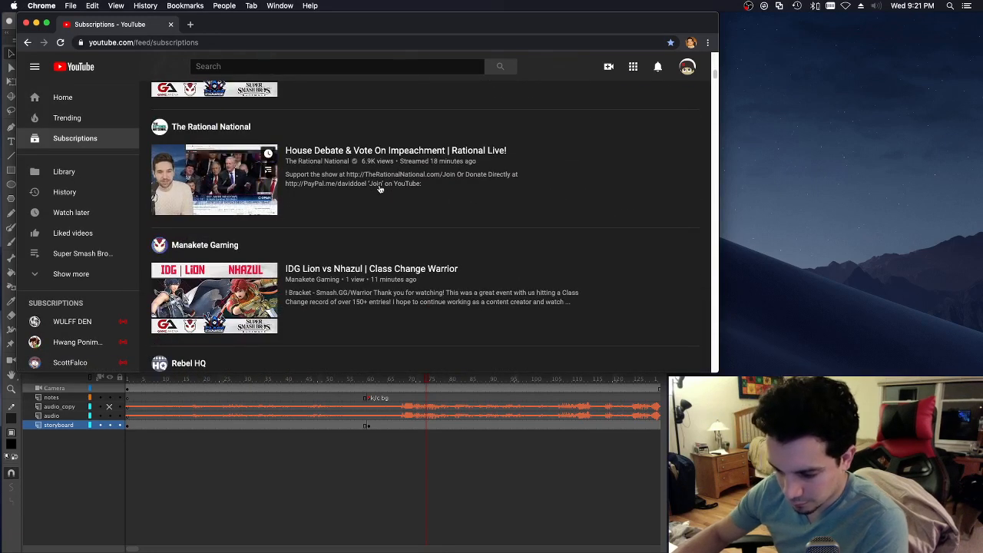
{"action": "scroll", "coordinate": [379, 188], "scroll_direction": "down", "scroll_amount": 3}
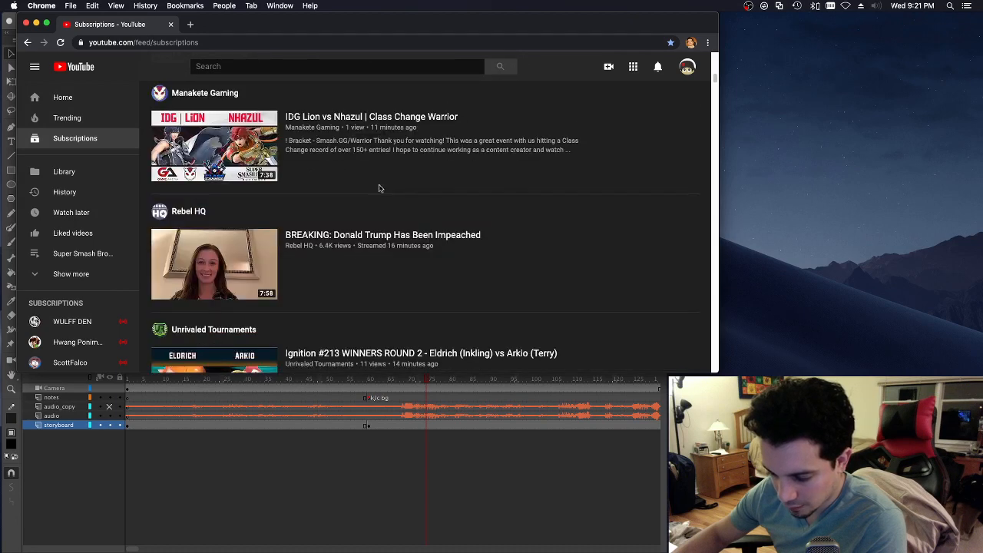
{"action": "scroll", "coordinate": [378, 189], "scroll_direction": "down", "scroll_amount": 1}
{"action": "mouse_move", "coordinate": [242, 235]}
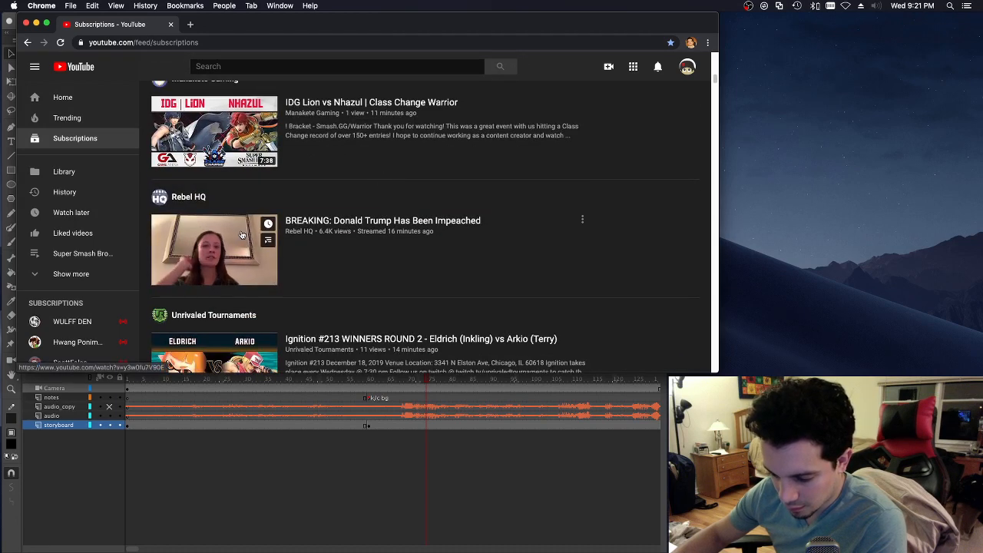
{"action": "scroll", "coordinate": [307, 215], "scroll_direction": "down", "scroll_amount": 5}
{"action": "scroll", "coordinate": [307, 215], "scroll_direction": "up", "scroll_amount": 5}
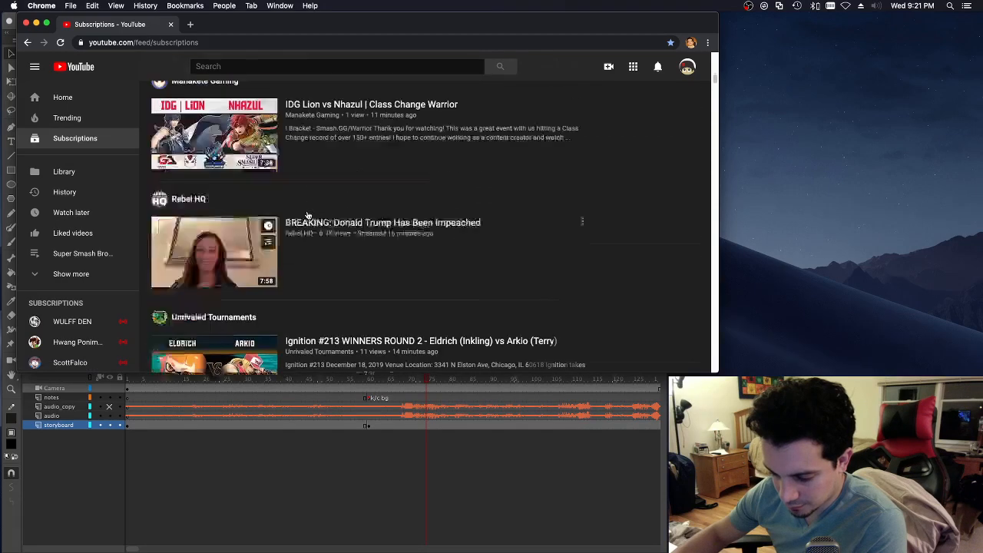
{"action": "scroll", "coordinate": [308, 216], "scroll_direction": "up", "scroll_amount": 1}
{"action": "right_click", "coordinate": [217, 292]}
{"action": "left_click", "coordinate": [226, 300]}
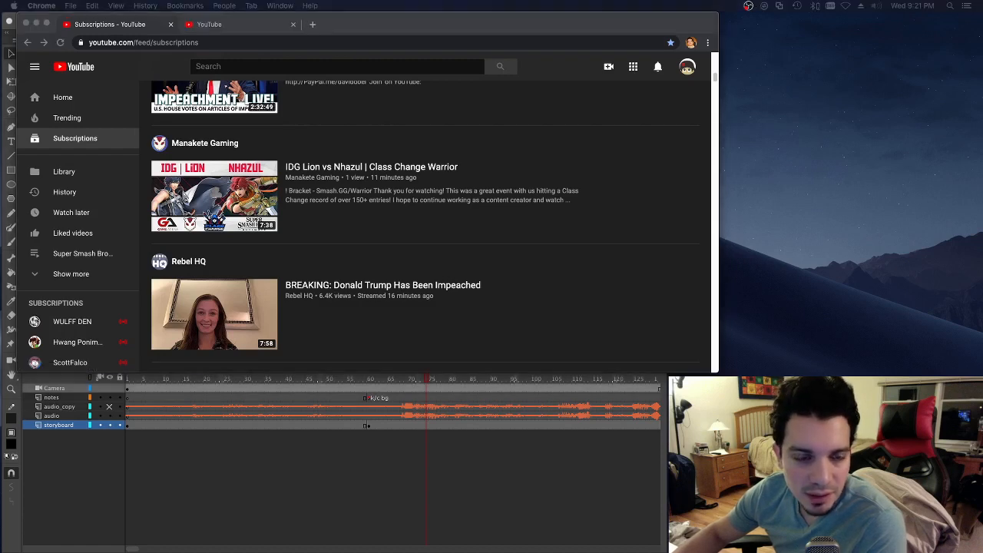
{"action": "left_click", "coordinate": [240, 25]}
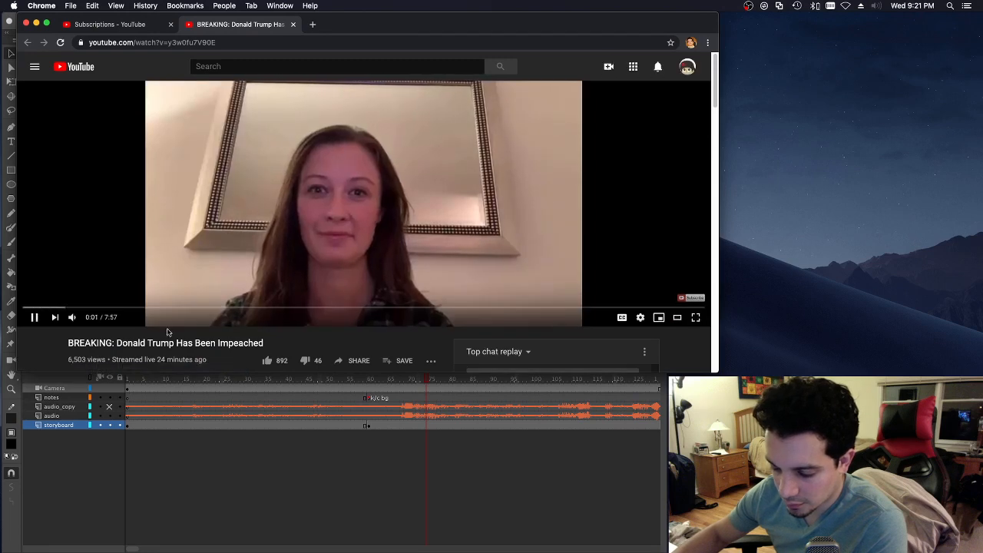
Step: Adjust the video's volume to a low level and set its playback speed to 1.5
{"action": "mouse_move", "coordinate": [71, 318]}
{"action": "left_click_drag", "start_coordinate": [88, 319], "coordinate": [90, 320]}
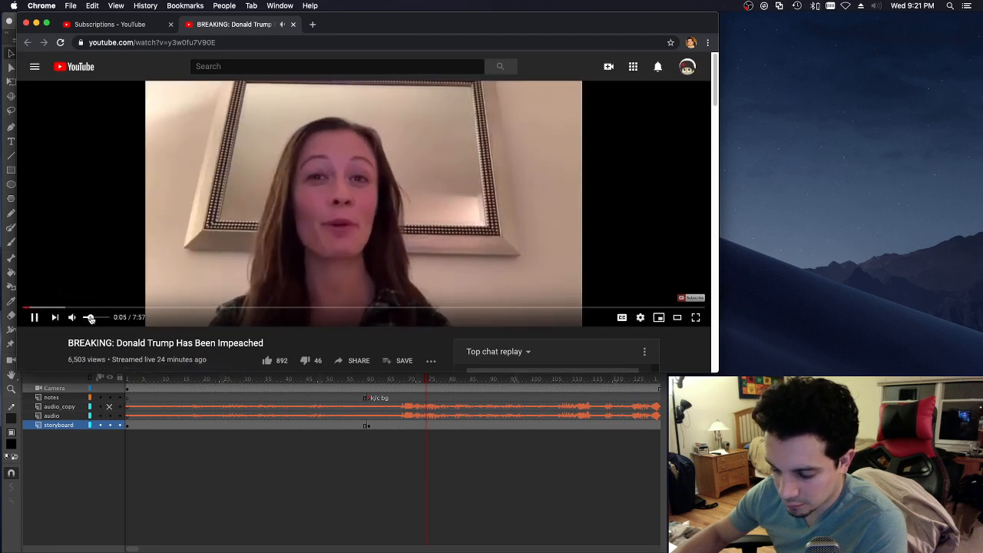
{"action": "left_click", "coordinate": [640, 318]}
{"action": "left_click", "coordinate": [630, 257]}
{"action": "left_click", "coordinate": [628, 256]}
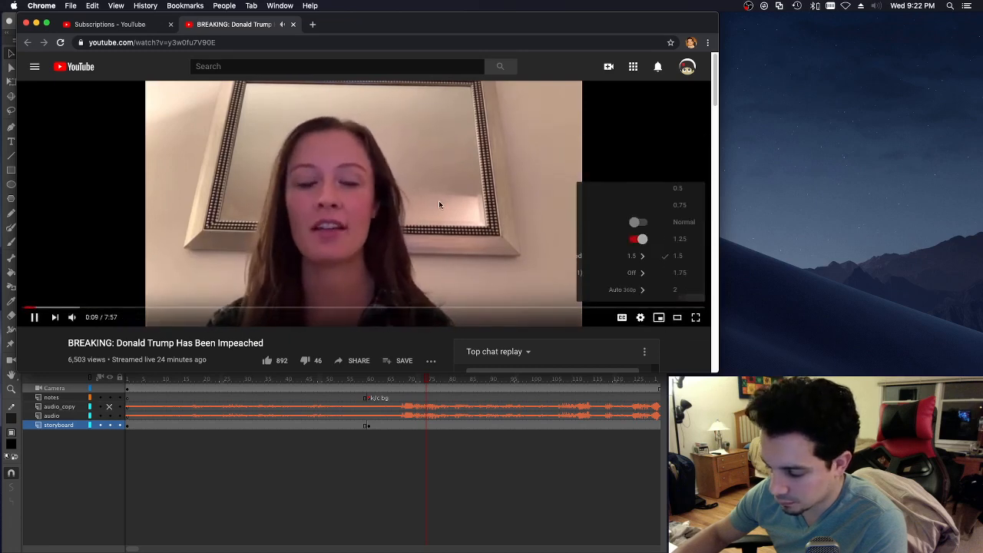
Step: Go back to the subscriptions feed tab and search YouTube for "kyle and corin podcast tiger woods"
{"action": "left_click", "coordinate": [140, 25]}
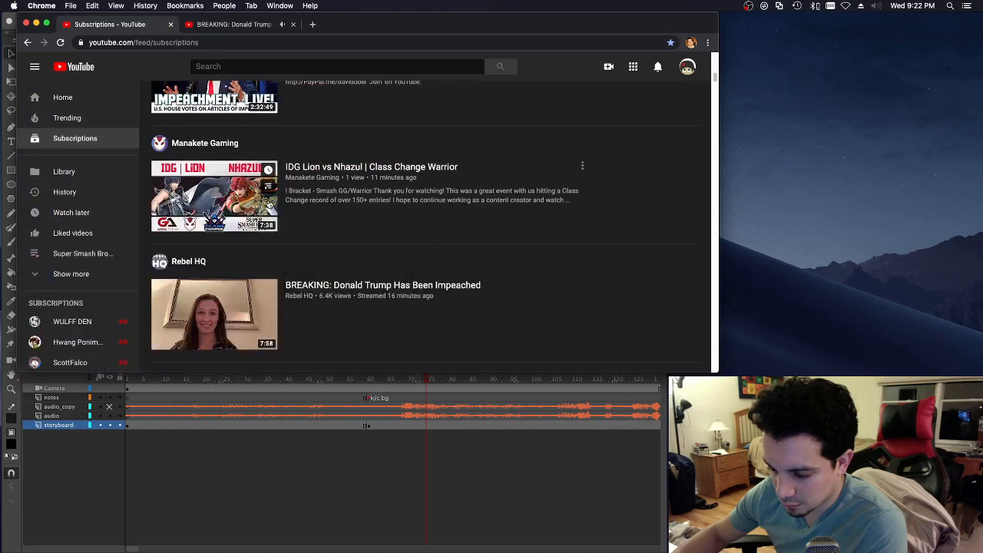
{"action": "scroll", "coordinate": [269, 202], "scroll_direction": "down", "scroll_amount": 5}
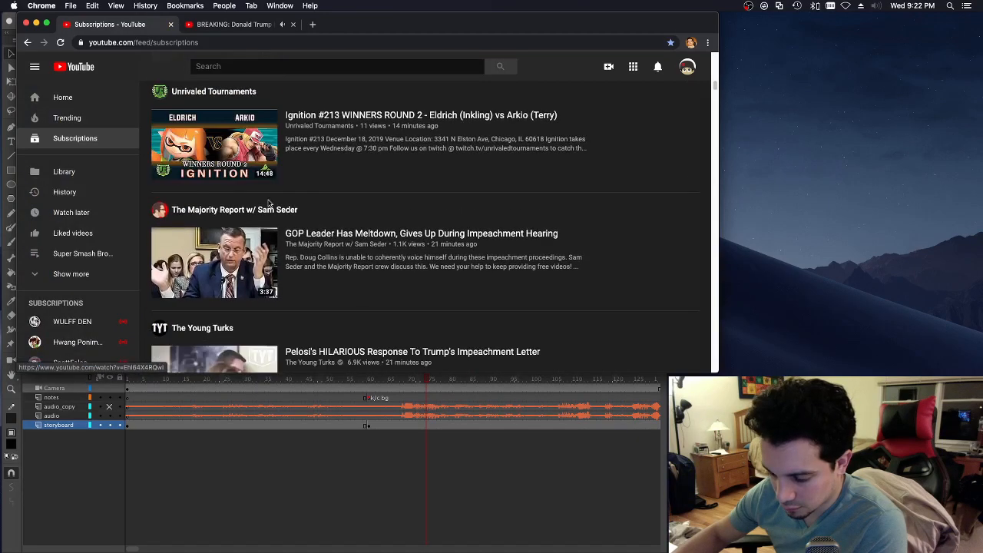
{"action": "scroll", "coordinate": [326, 203], "scroll_direction": "down", "scroll_amount": 2}
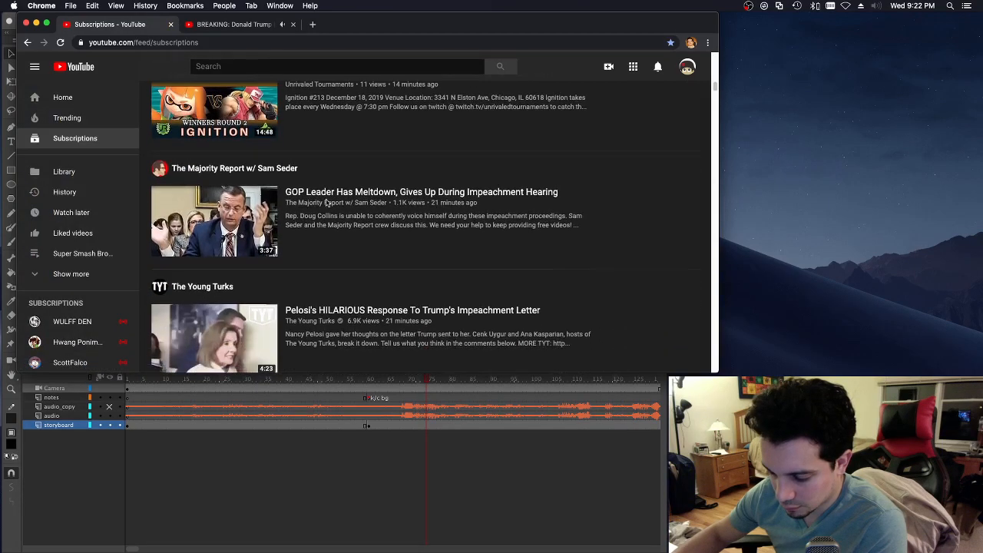
{"action": "left_click", "coordinate": [264, 66]}
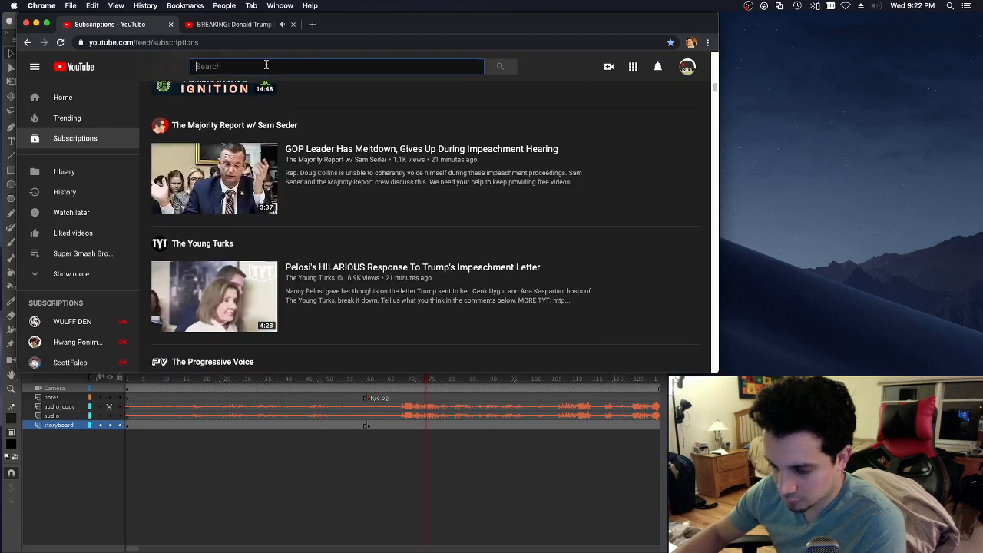
{"action": "type", "text": "KYL"}
{"action": "key", "text": "BackSpace"}
{"action": "key", "text": "BackSpace"}
{"action": "key", "text": "BackSpace"}
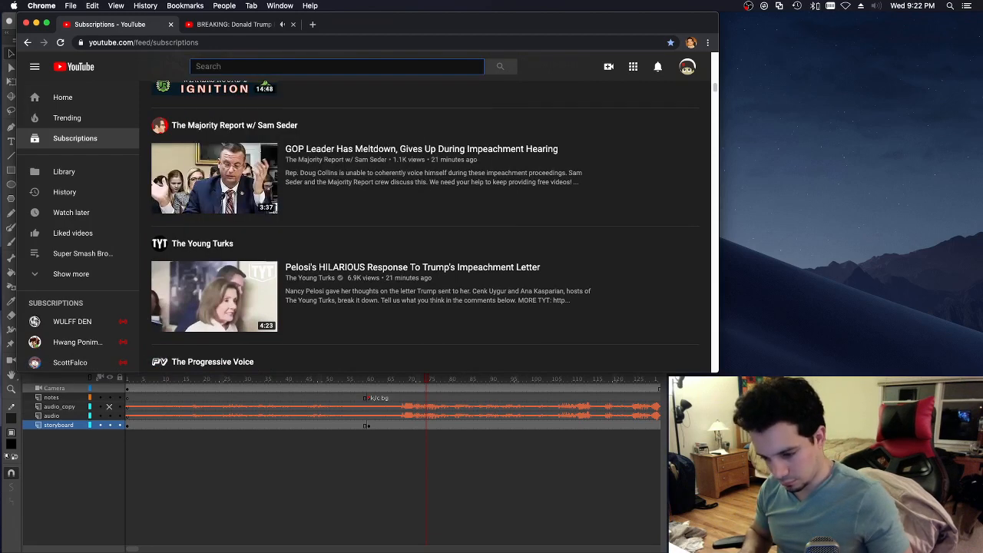
{"action": "type", "text": "kyle and corin"}
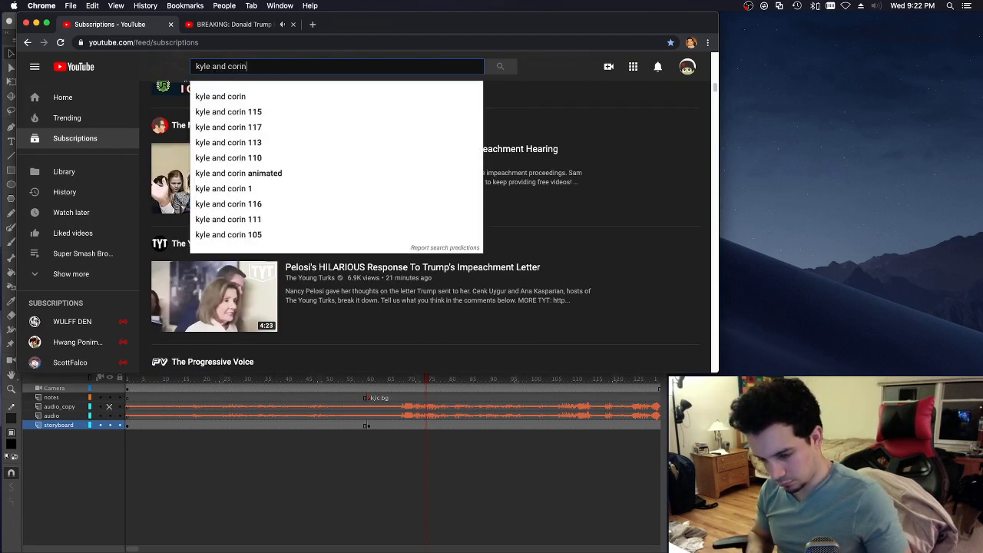
{"action": "type", "text": " podcast"}
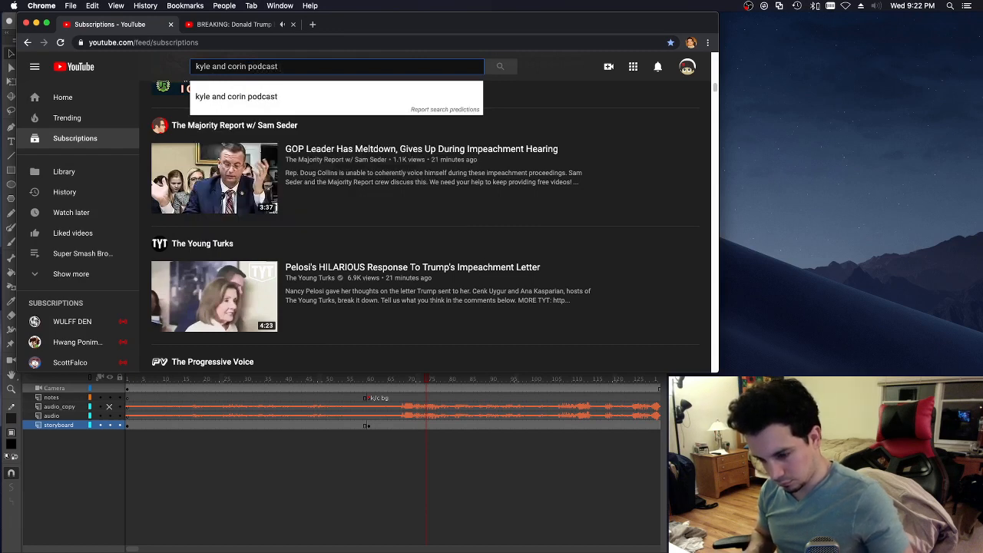
{"action": "type", "text": " tiger wo"}
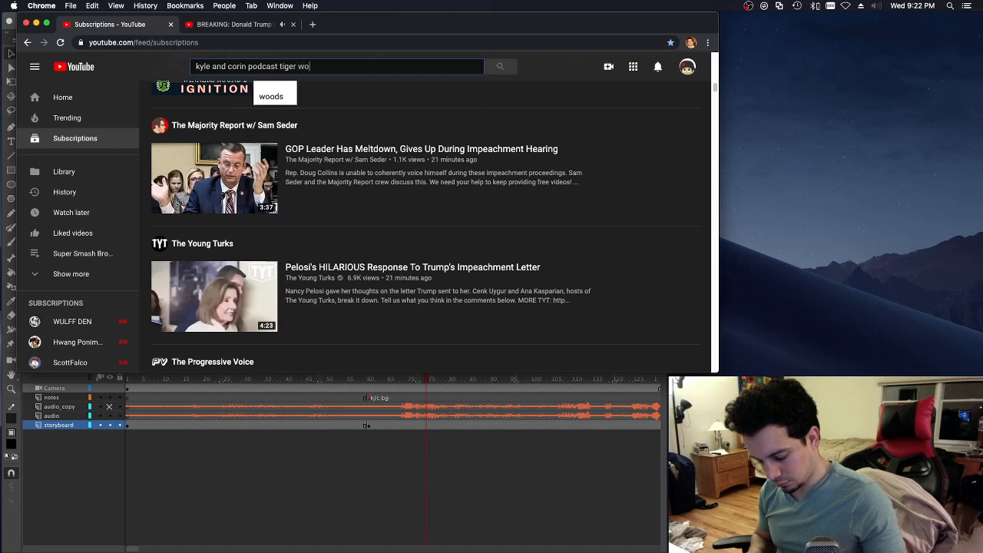
{"action": "type", "text": "ods"}
{"action": "key", "text": "Return"}
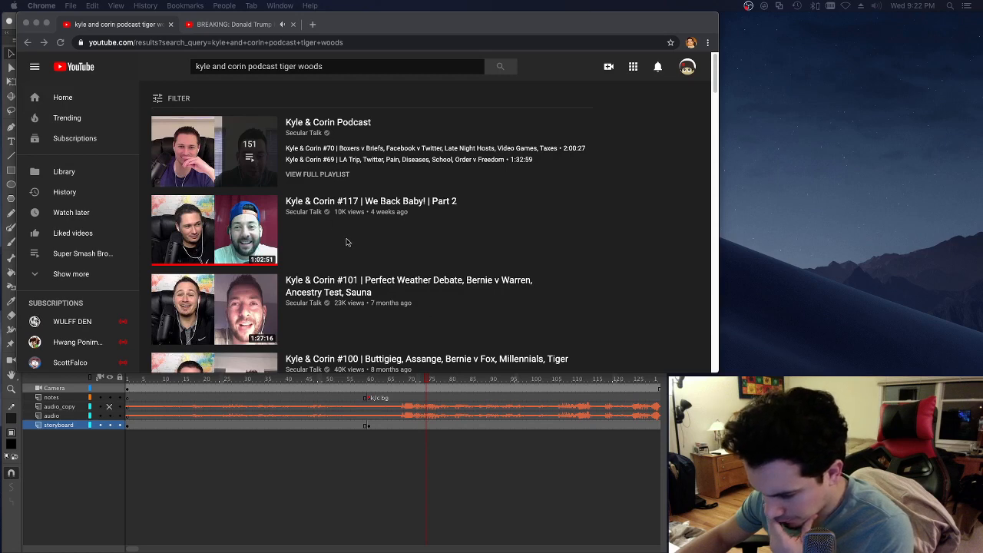
Step: Look through the search results for the Kyle & Corin episode that covers Tiger Woods
{"action": "scroll", "coordinate": [346, 242], "scroll_direction": "down", "scroll_amount": 1}
{"action": "scroll", "coordinate": [346, 243], "scroll_direction": "down", "scroll_amount": 1}
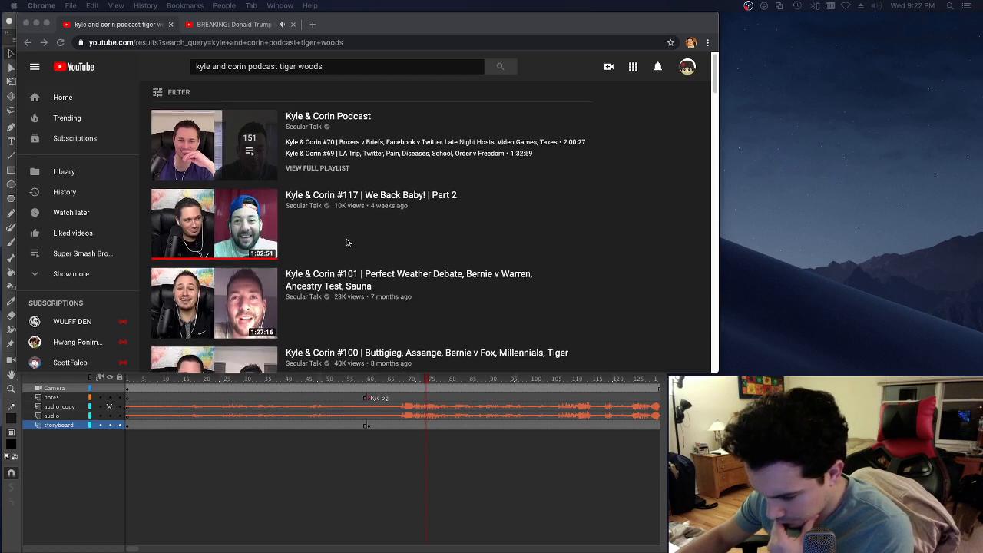
{"action": "scroll", "coordinate": [347, 243], "scroll_direction": "down", "scroll_amount": 3}
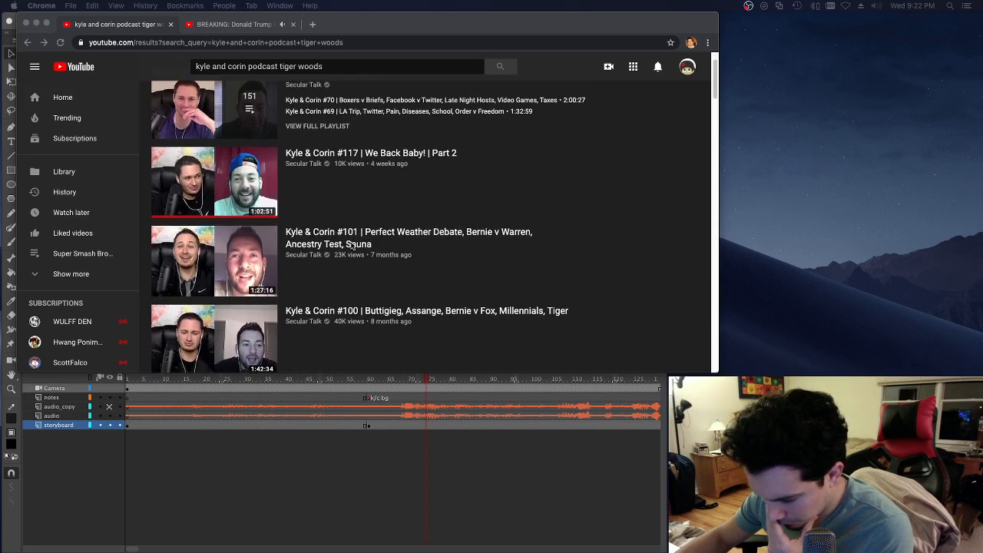
{"action": "scroll", "coordinate": [352, 247], "scroll_direction": "down", "scroll_amount": 4}
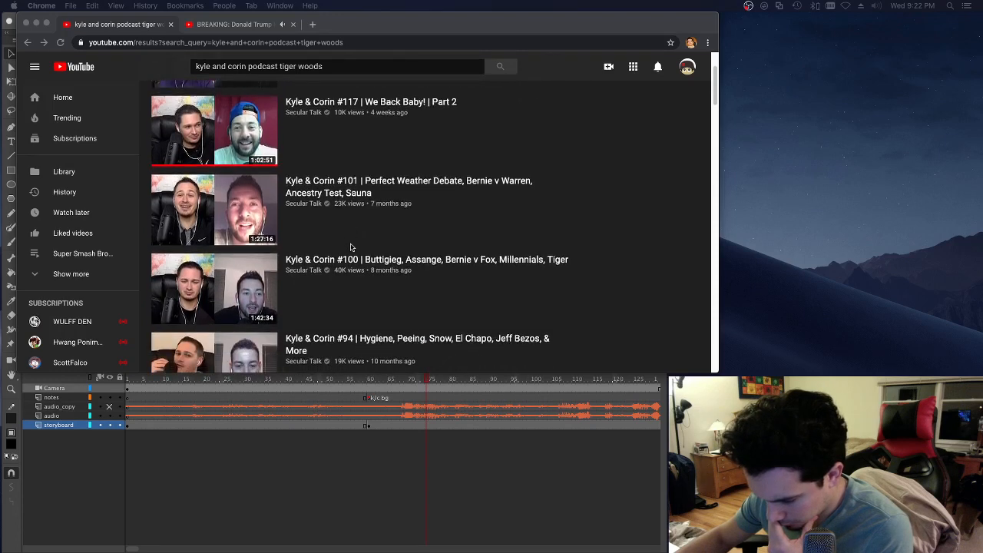
{"action": "scroll", "coordinate": [350, 247], "scroll_direction": "down", "scroll_amount": 7}
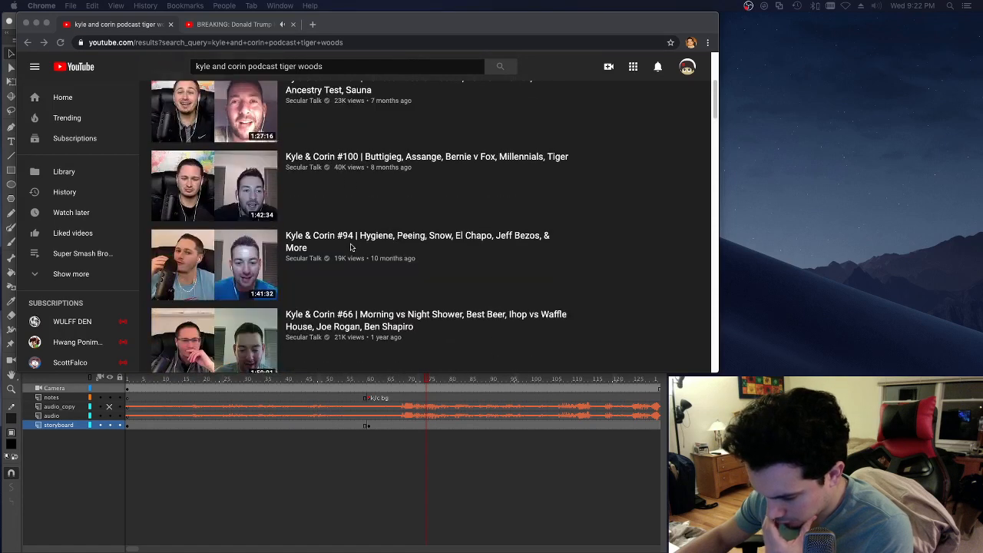
{"action": "scroll", "coordinate": [350, 247], "scroll_direction": "down", "scroll_amount": 6}
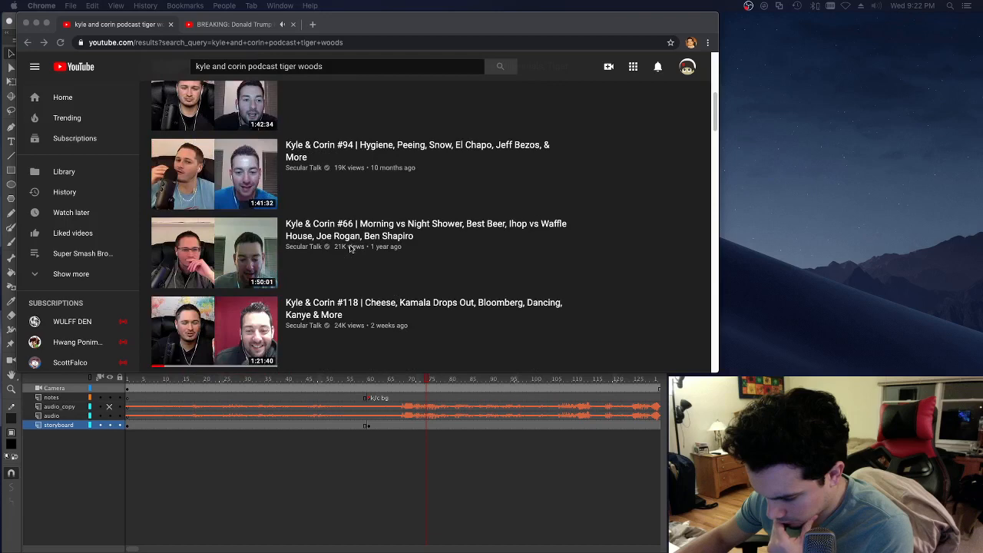
{"action": "scroll", "coordinate": [350, 247], "scroll_direction": "up", "scroll_amount": 15}
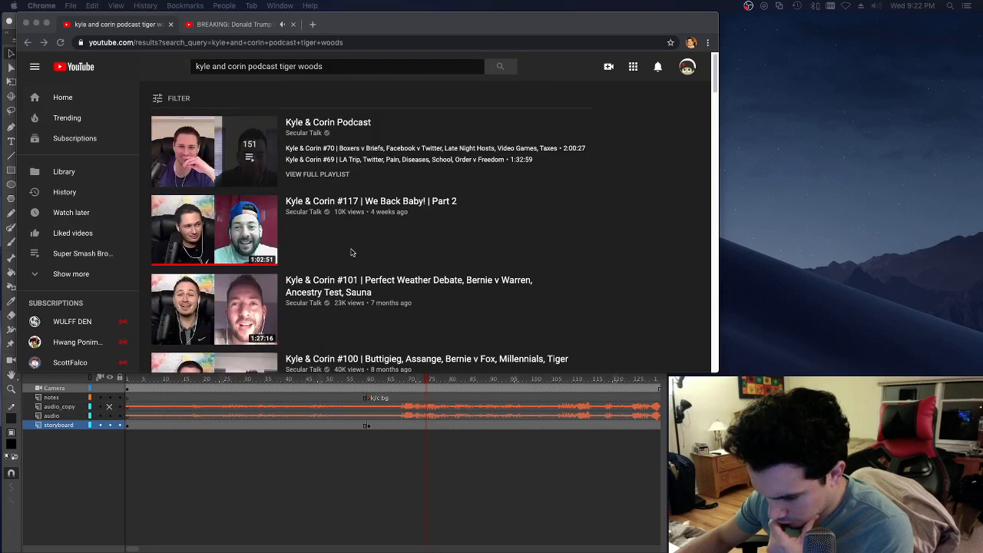
Step: Remove "podcast" from the query, search for "kyle and corin tiger woods", and examine the listed episodes
{"action": "double_click", "coordinate": [259, 67]}
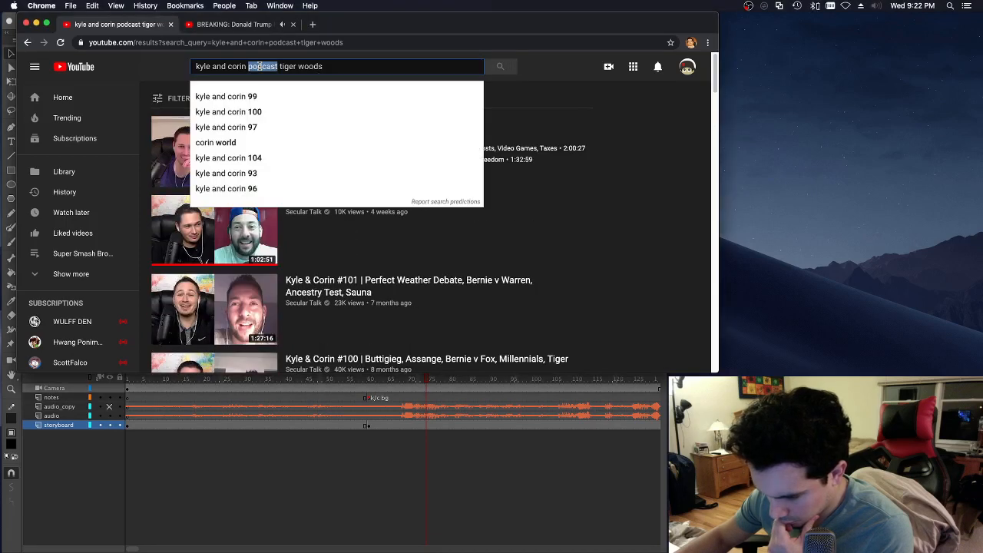
{"action": "key", "text": "BackSpace"}
{"action": "key", "text": "Return"}
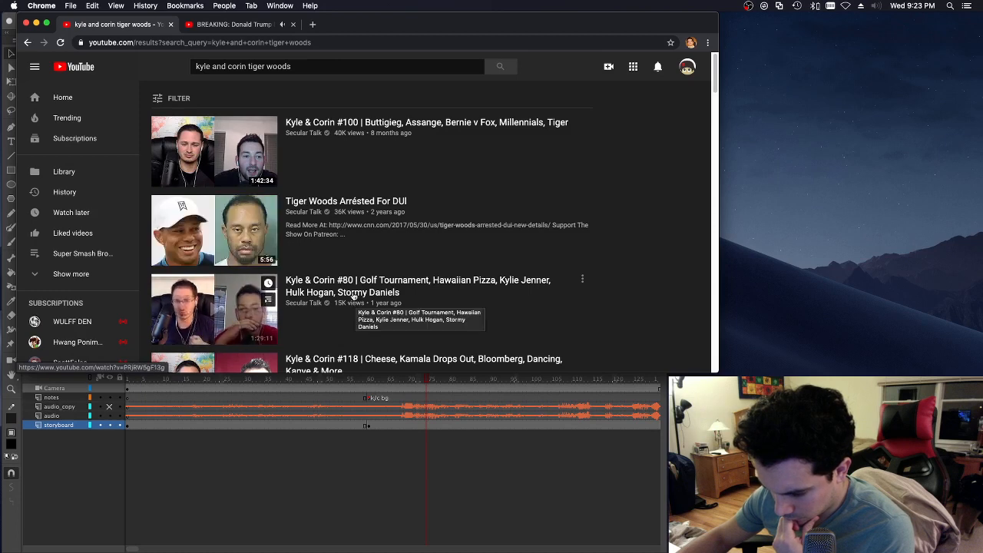
{"action": "scroll", "coordinate": [355, 302], "scroll_direction": "down", "scroll_amount": 5}
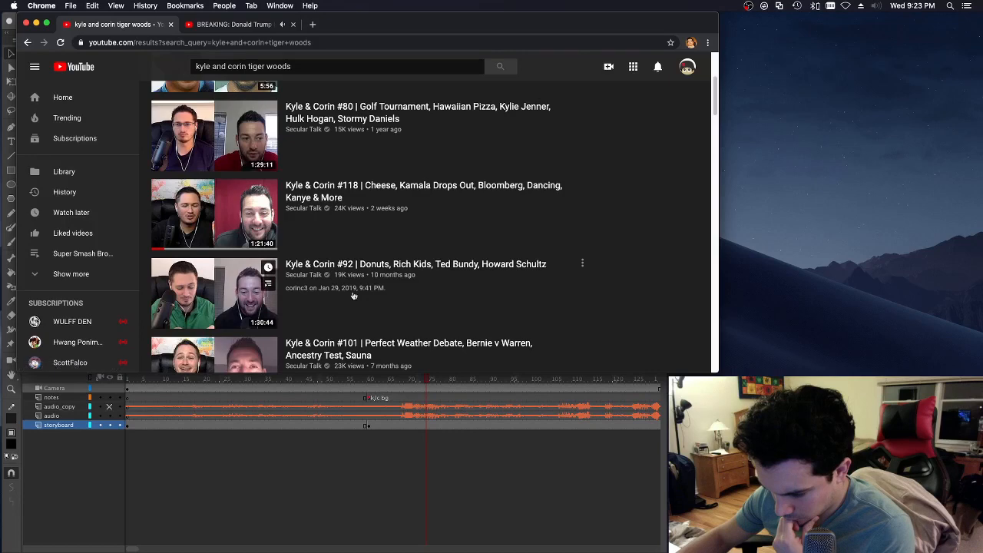
{"action": "scroll", "coordinate": [353, 295], "scroll_direction": "down", "scroll_amount": 4}
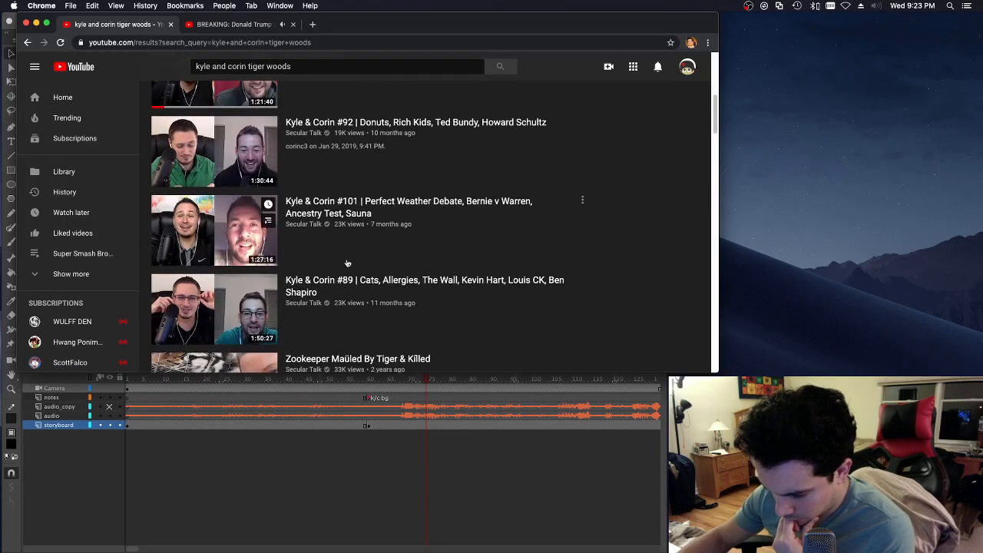
Step: Look further through the "kyle and corin tiger woods" results for the episode that covers Tiger Woods
{"action": "scroll", "coordinate": [348, 269], "scroll_direction": "down", "scroll_amount": 2}
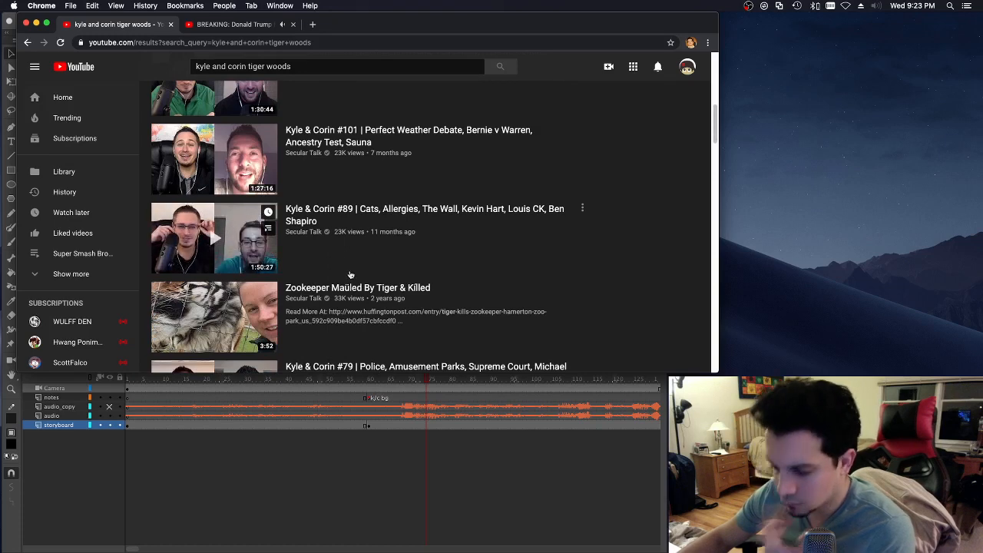
{"action": "scroll", "coordinate": [350, 275], "scroll_direction": "down", "scroll_amount": 2}
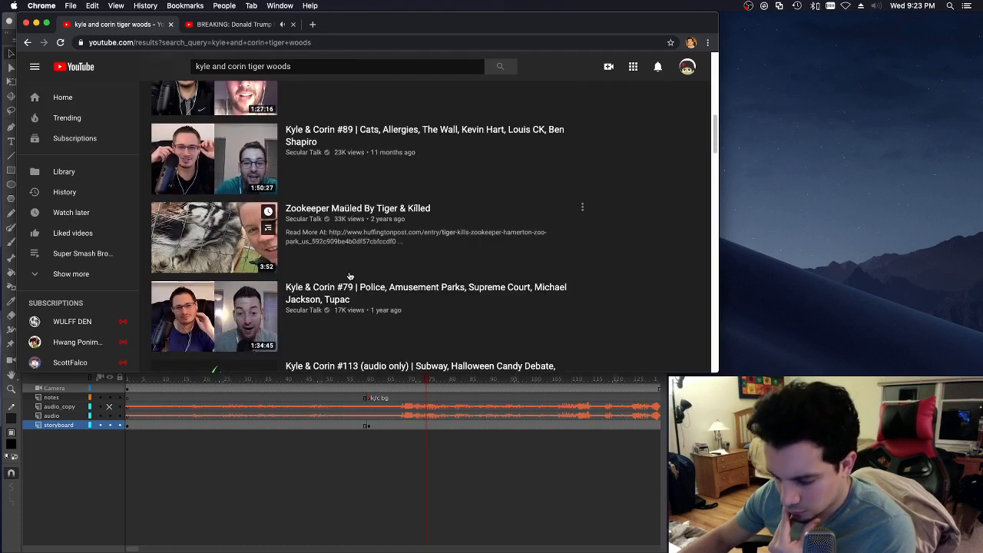
{"action": "scroll", "coordinate": [350, 276], "scroll_direction": "down", "scroll_amount": 4}
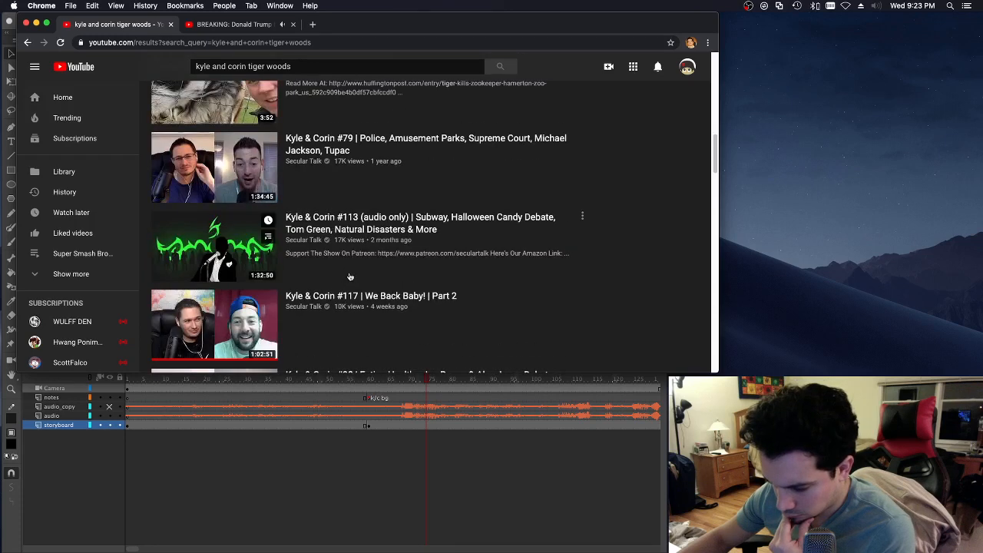
{"action": "scroll", "coordinate": [350, 276], "scroll_direction": "down", "scroll_amount": 2}
{"action": "scroll", "coordinate": [350, 278], "scroll_direction": "down", "scroll_amount": 2}
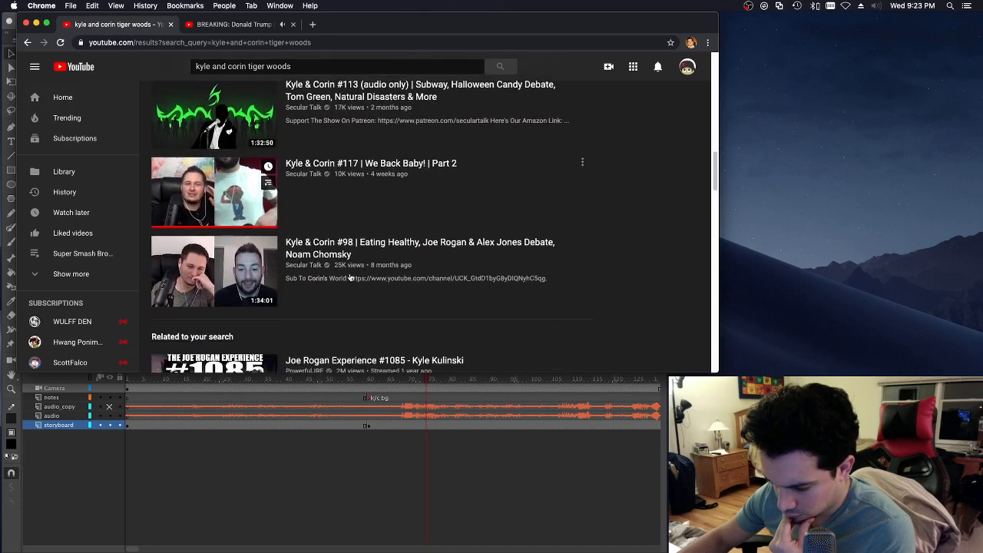
{"action": "scroll", "coordinate": [350, 276], "scroll_direction": "down", "scroll_amount": 2}
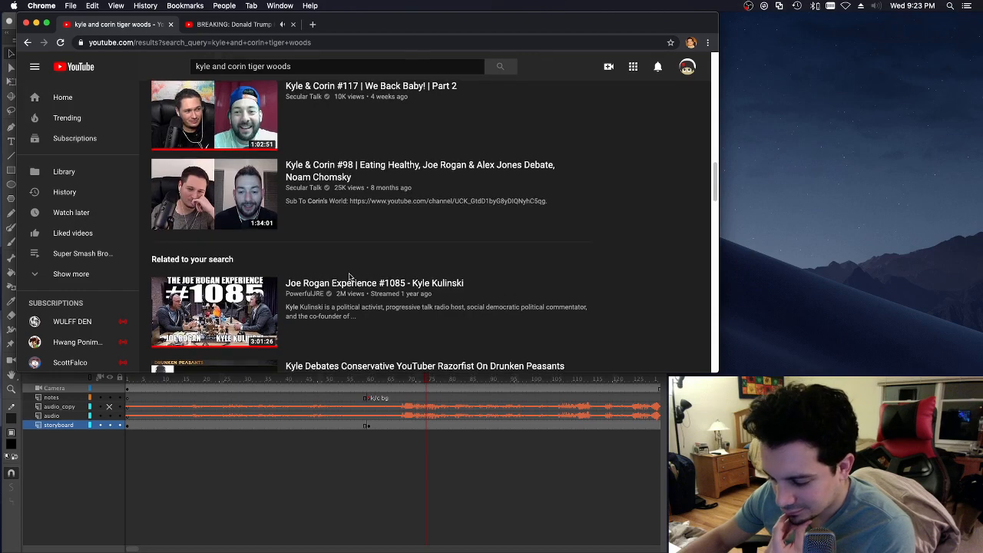
{"action": "scroll", "coordinate": [349, 276], "scroll_direction": "down", "scroll_amount": 5}
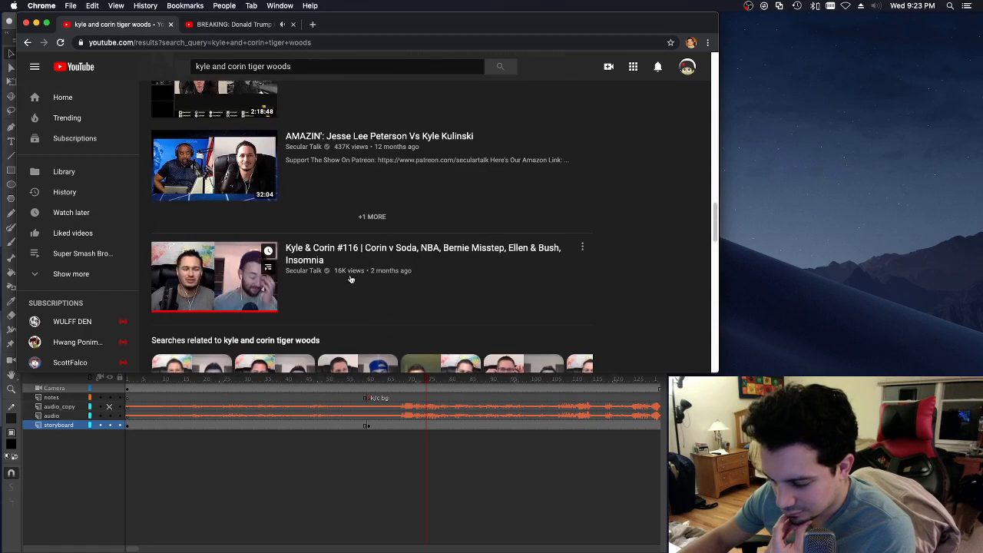
Step: Open the Tiger Woods DUI video and the Kyle & Corin #100 episode from the search results in separate new tabs
{"action": "scroll", "coordinate": [349, 279], "scroll_direction": "up", "scroll_amount": 10}
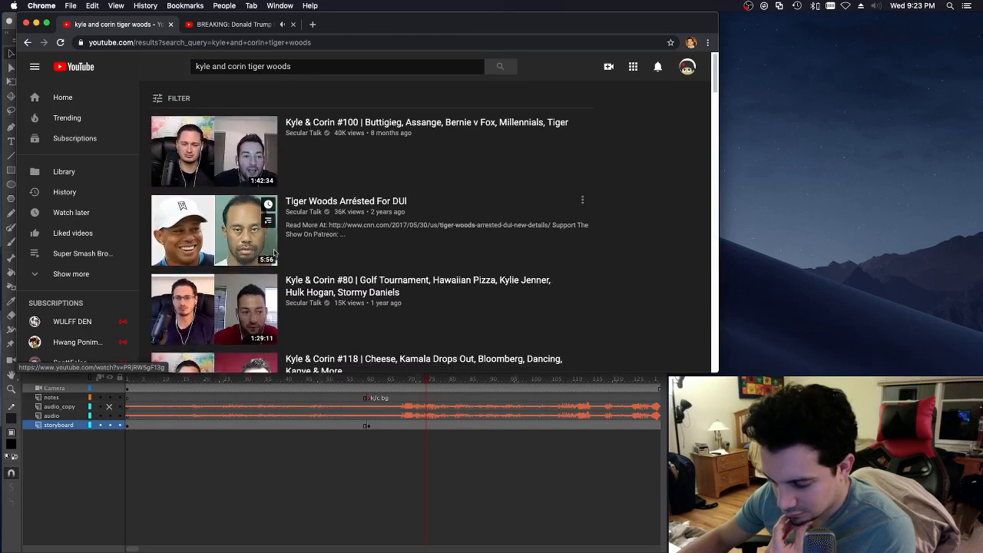
{"action": "right_click", "coordinate": [214, 229]}
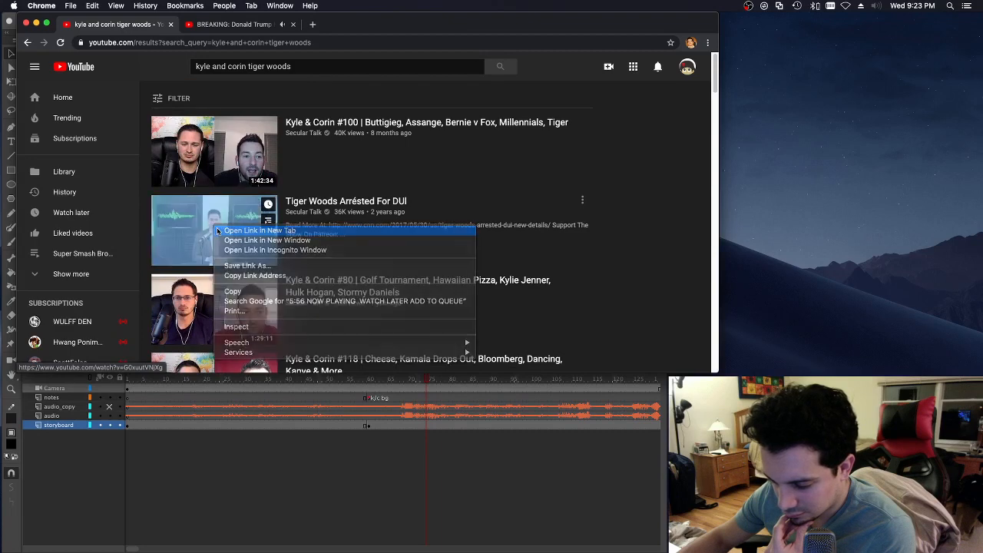
{"action": "left_click", "coordinate": [216, 227]}
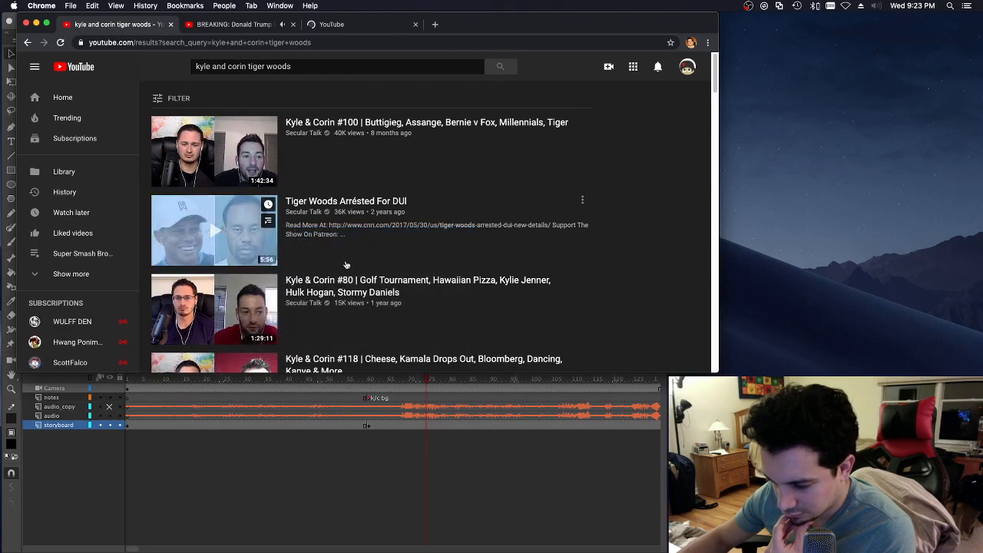
{"action": "right_click", "coordinate": [212, 143]}
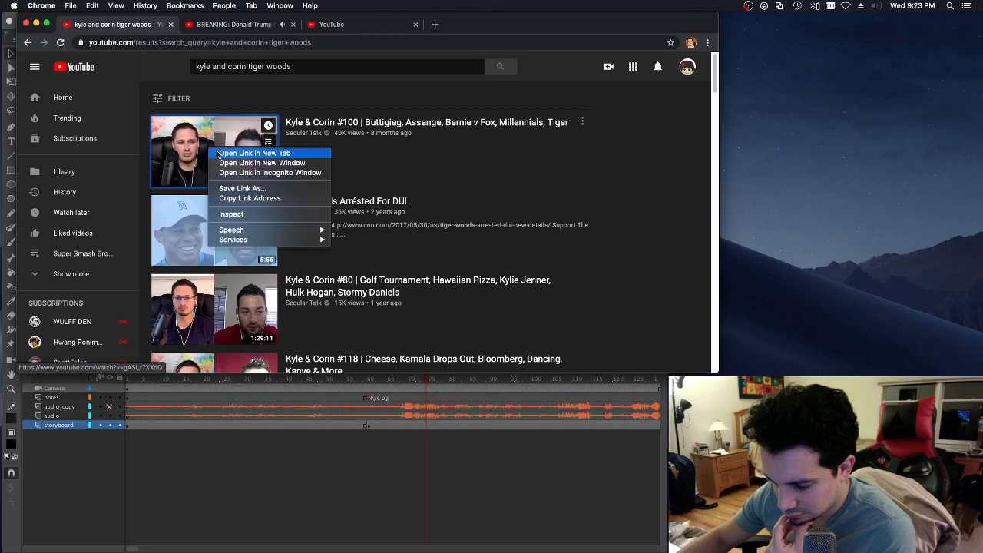
{"action": "left_click", "coordinate": [235, 152]}
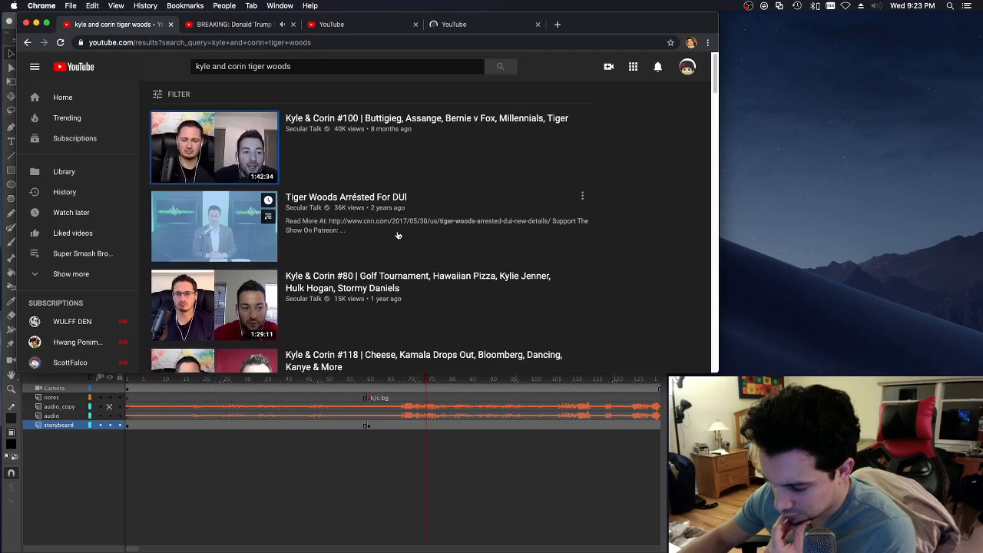
Step: Recheck the Kyle & Corin episode titles below the two opened results for other Tiger Woods mentions
{"action": "scroll", "coordinate": [398, 236], "scroll_direction": "down", "scroll_amount": 1}
{"action": "scroll", "coordinate": [398, 235], "scroll_direction": "down", "scroll_amount": 2}
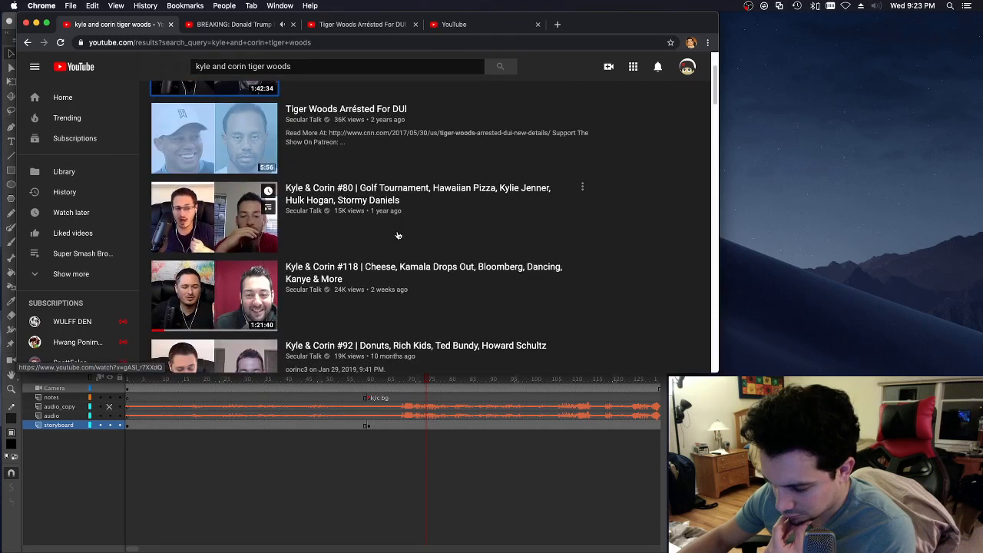
{"action": "scroll", "coordinate": [398, 236], "scroll_direction": "down", "scroll_amount": 4}
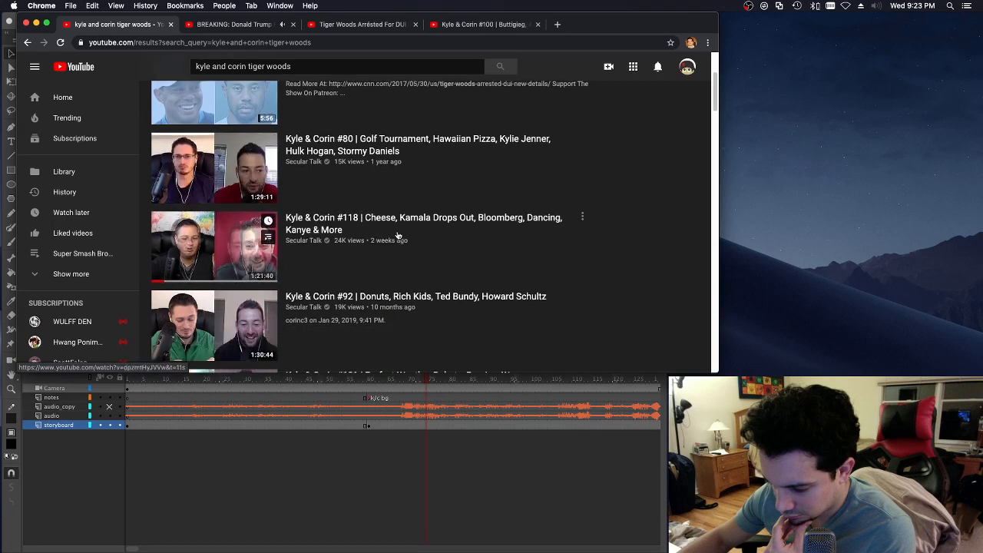
{"action": "scroll", "coordinate": [398, 236], "scroll_direction": "down", "scroll_amount": 6}
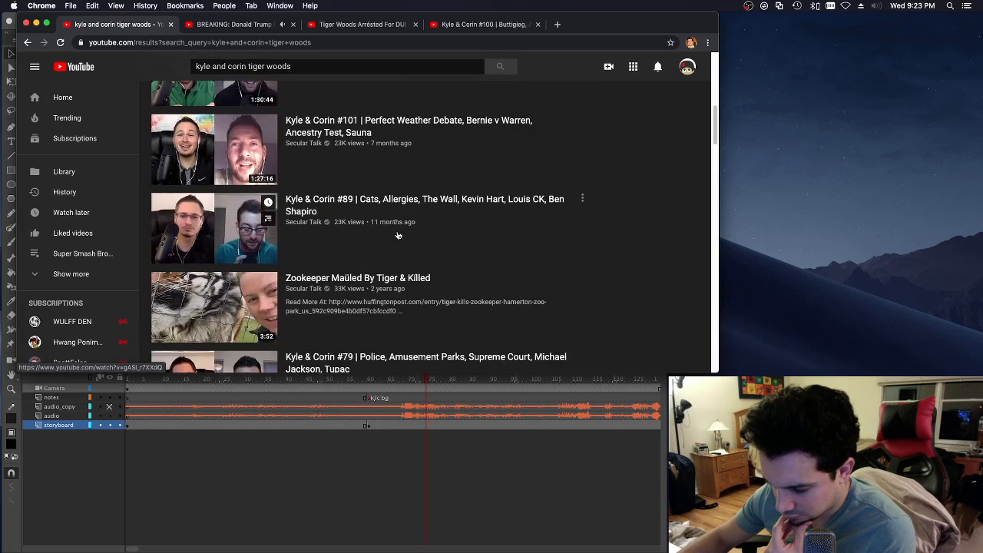
{"action": "scroll", "coordinate": [398, 236], "scroll_direction": "up", "scroll_amount": 10}
Step: Resume playback of the "BREAKING: Donald Trump Has Been Impeached" video and return to the Tiger Woods search results
{"action": "left_click", "coordinate": [240, 24]}
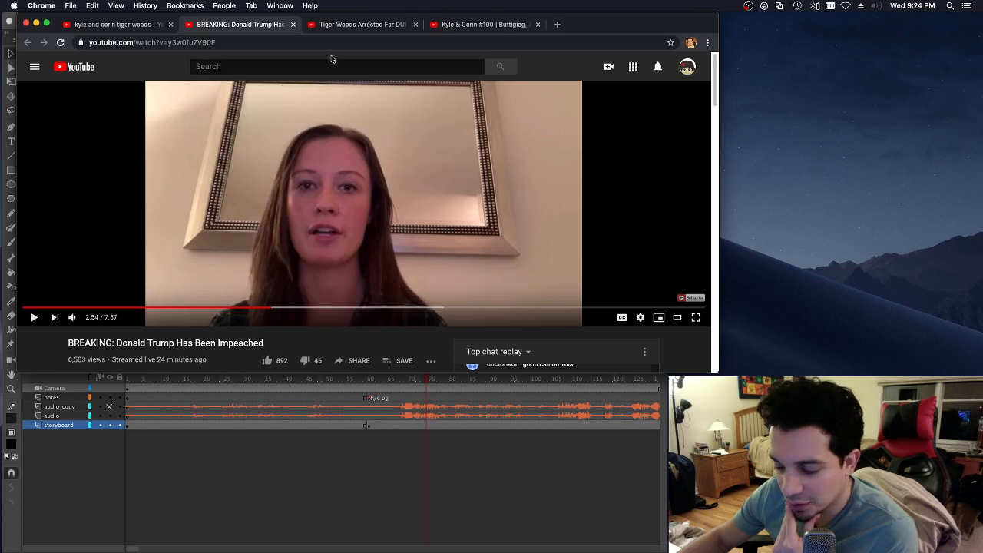
{"action": "left_click", "coordinate": [341, 135]}
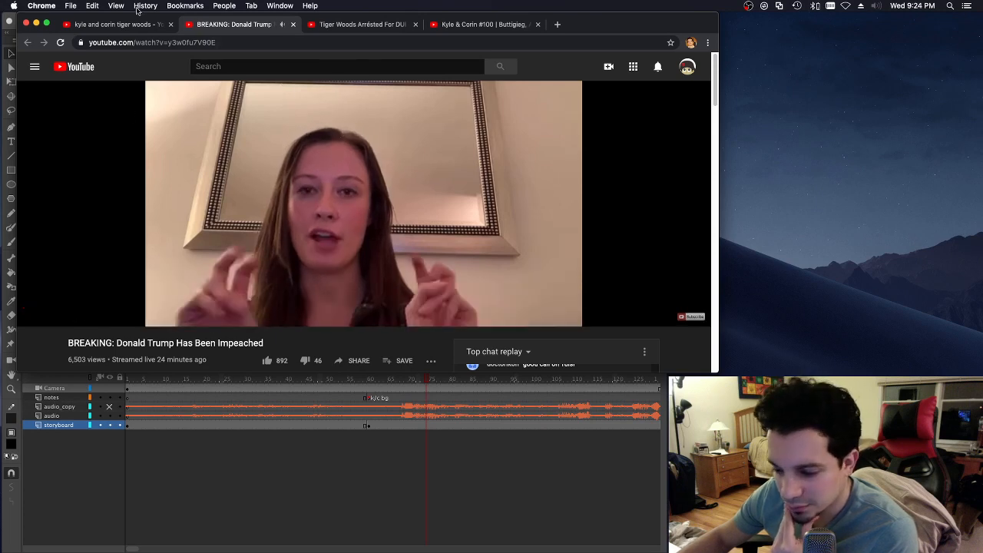
{"action": "left_click", "coordinate": [155, 27]}
{"action": "scroll", "coordinate": [259, 187], "scroll_direction": "up", "scroll_amount": 2}
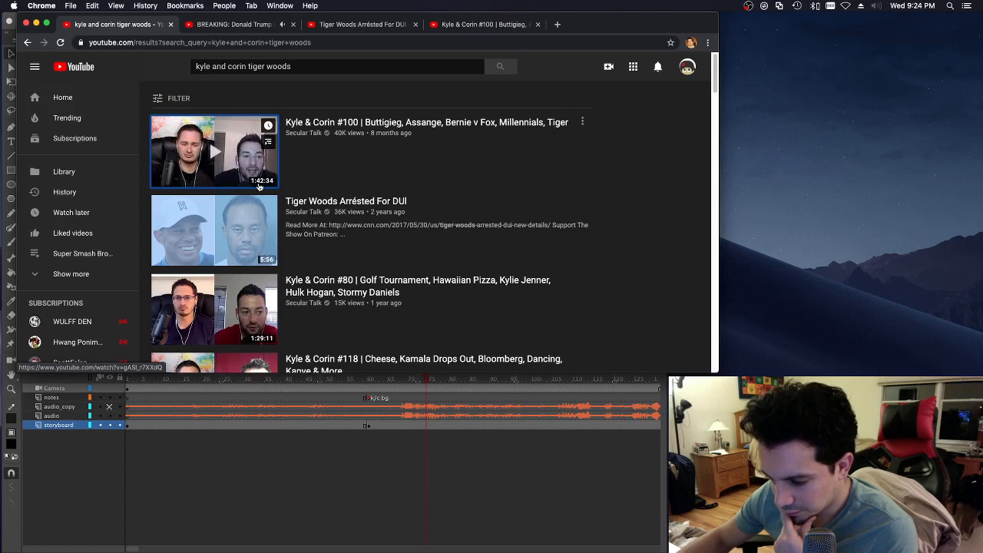
Step: Switch to the Tiger Woods DUI video, pause it, and check its description and comments area
{"action": "left_click", "coordinate": [359, 25]}
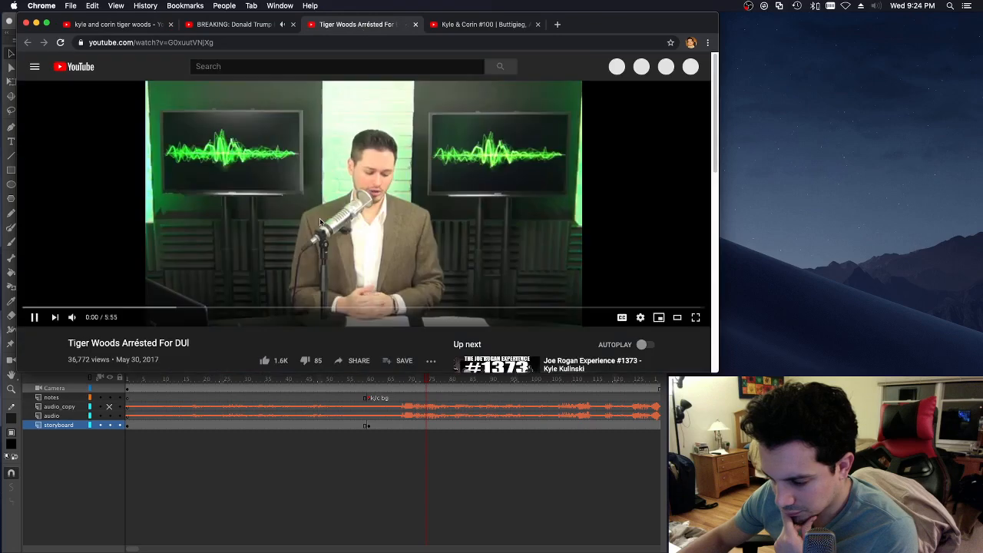
{"action": "left_click", "coordinate": [321, 222]}
{"action": "scroll", "coordinate": [321, 221], "scroll_direction": "down", "scroll_amount": 2}
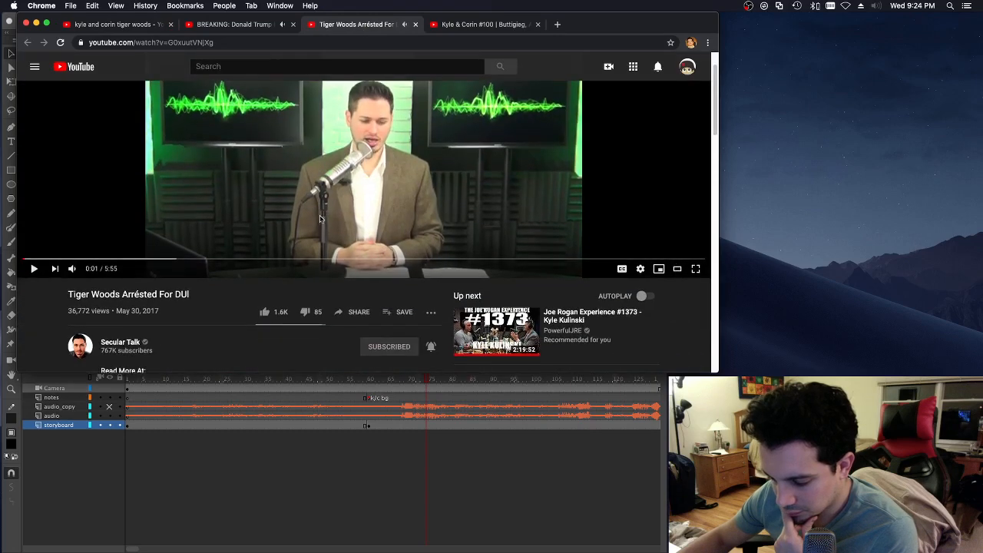
{"action": "scroll", "coordinate": [321, 220], "scroll_direction": "down", "scroll_amount": 3}
{"action": "scroll", "coordinate": [321, 221], "scroll_direction": "down", "scroll_amount": 2}
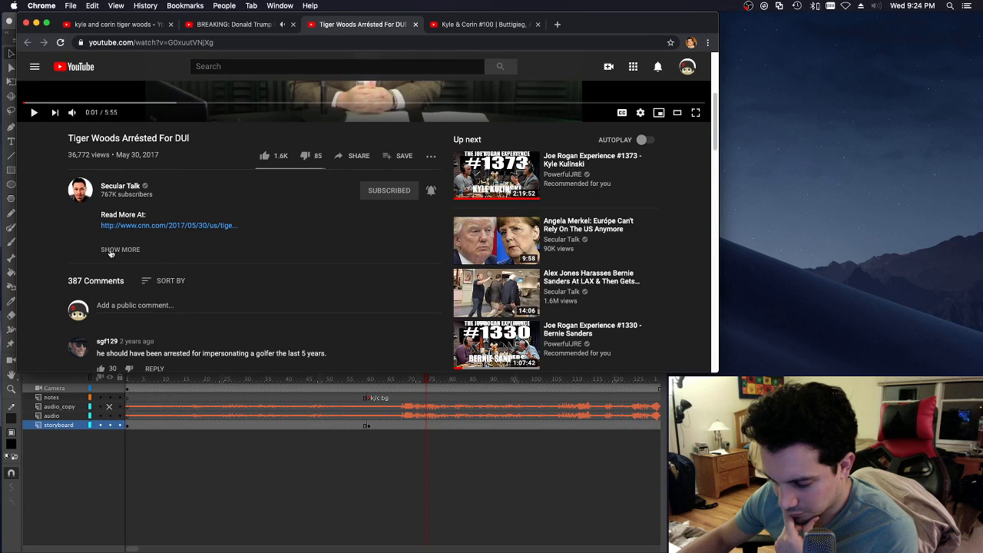
{"action": "scroll", "coordinate": [119, 247], "scroll_direction": "up", "scroll_amount": 6}
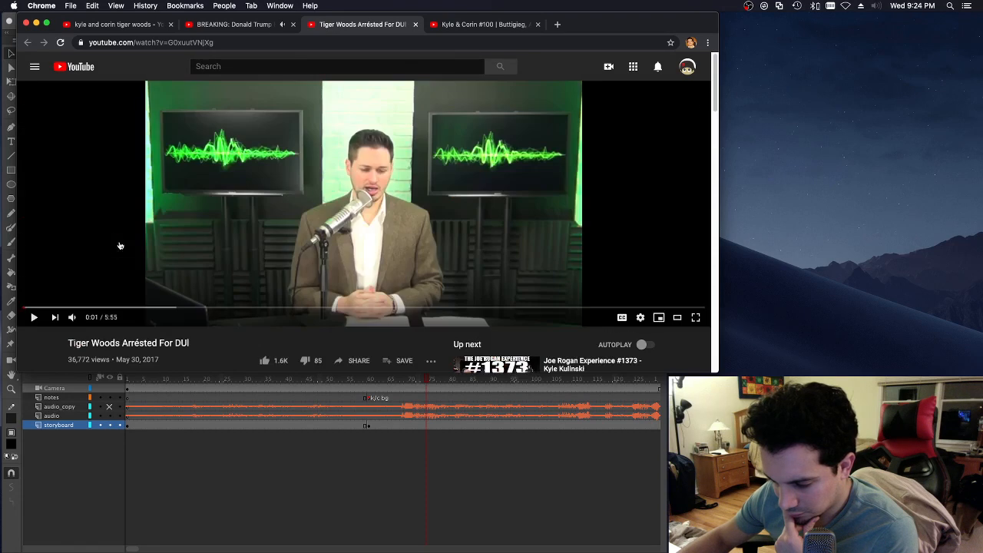
Step: Switch to the Kyle & Corin #100 episode, pause it, and examine its description and first comments
{"action": "left_click", "coordinate": [478, 26]}
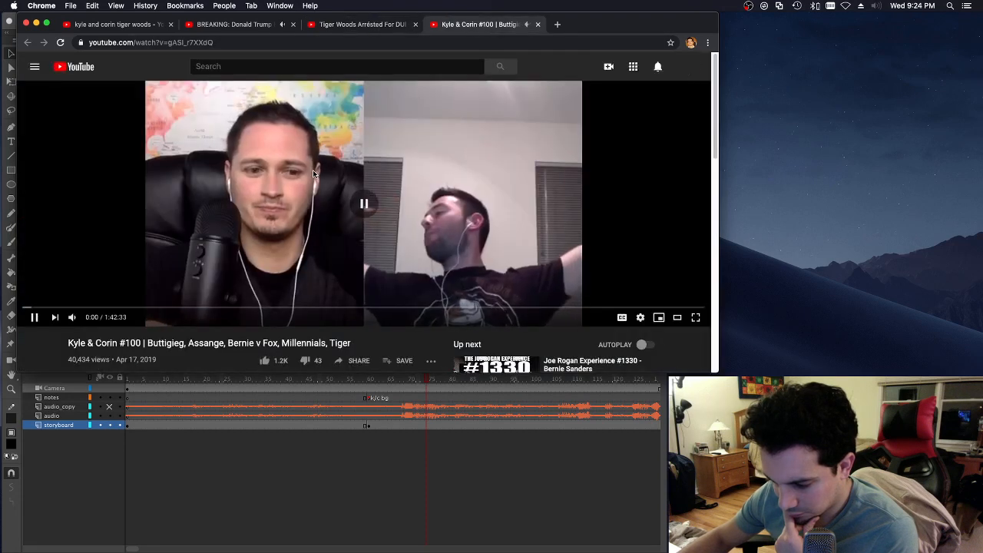
{"action": "scroll", "coordinate": [313, 245], "scroll_direction": "down", "scroll_amount": 5}
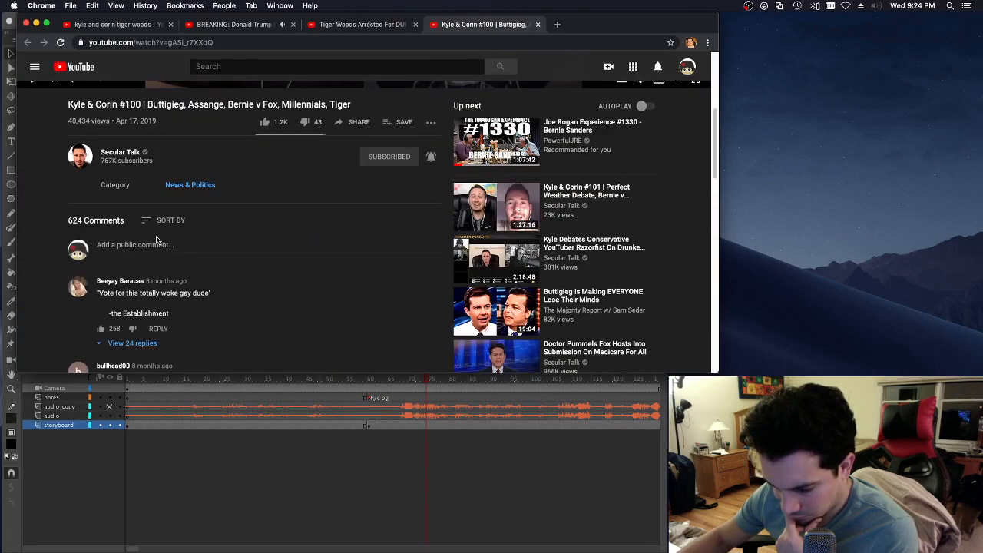
{"action": "scroll", "coordinate": [156, 242], "scroll_direction": "down", "scroll_amount": 3}
{"action": "scroll", "coordinate": [157, 242], "scroll_direction": "down", "scroll_amount": 1}
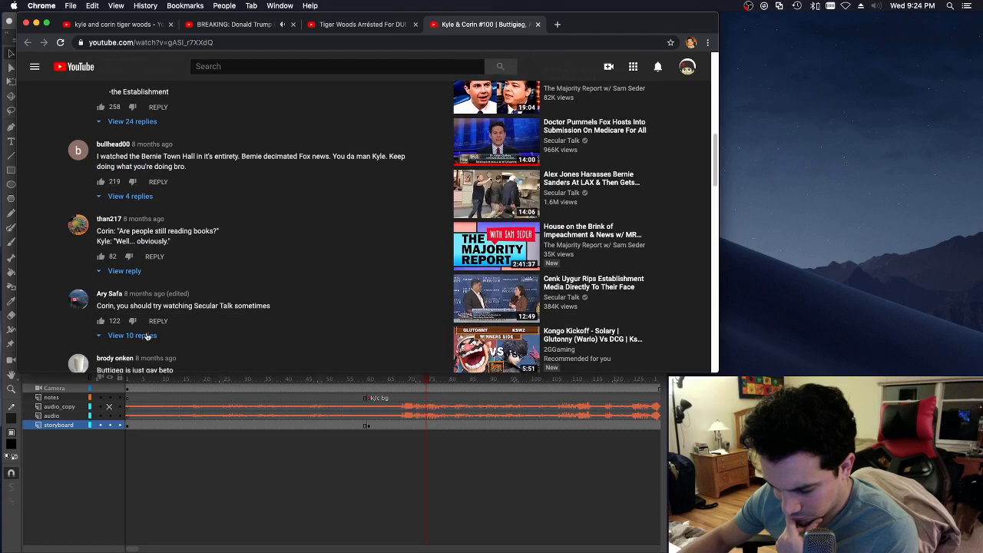
Step: Expand the replies to the comment "Corin, you should try watching Secular Talk sometimes" and read through the comments below
{"action": "left_click", "coordinate": [147, 336]}
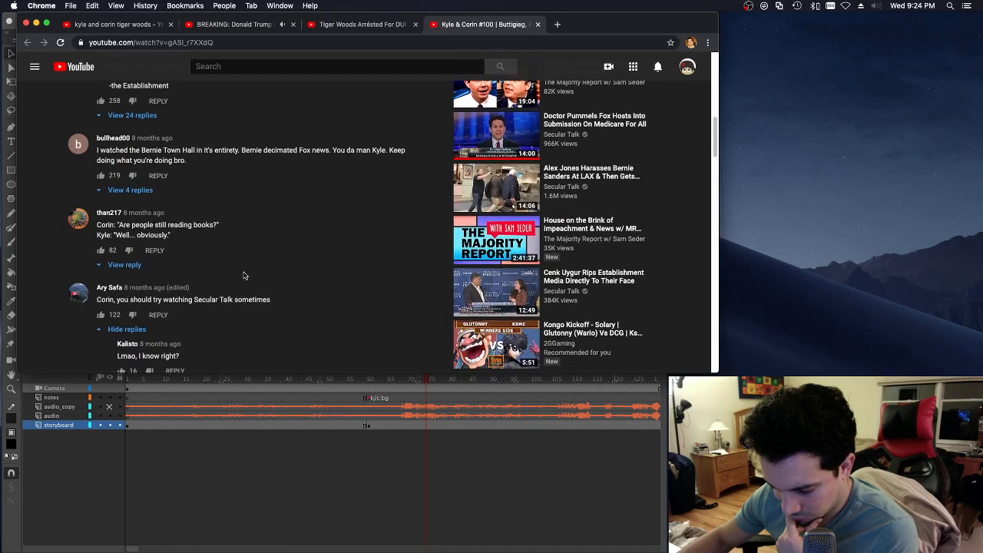
{"action": "scroll", "coordinate": [242, 276], "scroll_direction": "down", "scroll_amount": 5}
{"action": "scroll", "coordinate": [243, 275], "scroll_direction": "down", "scroll_amount": 2}
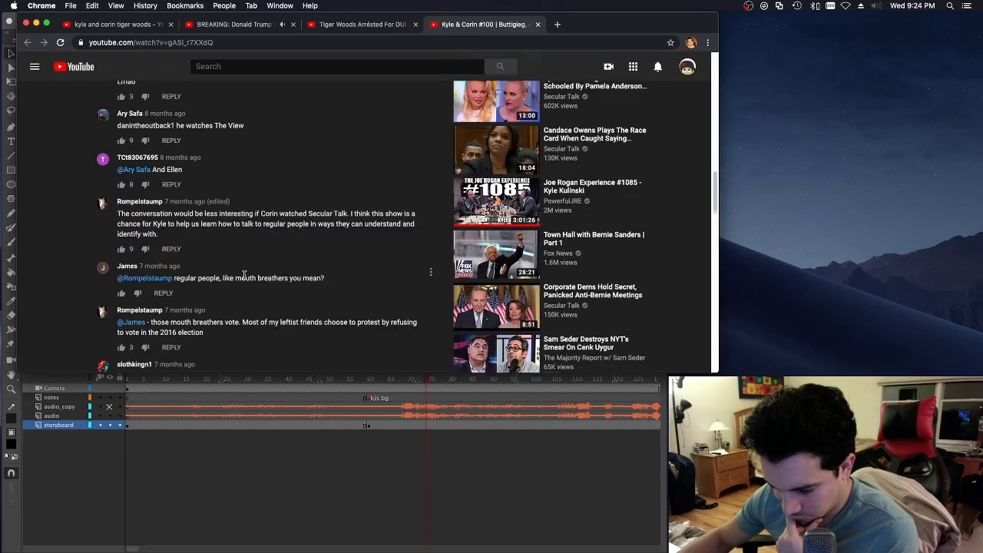
{"action": "scroll", "coordinate": [244, 277], "scroll_direction": "down", "scroll_amount": 4}
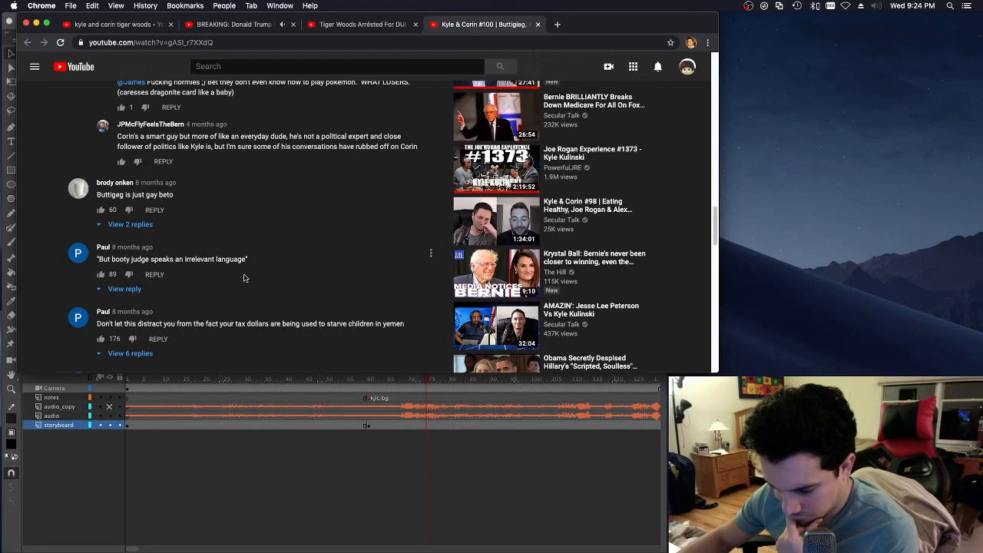
{"action": "scroll", "coordinate": [244, 278], "scroll_direction": "down", "scroll_amount": 4}
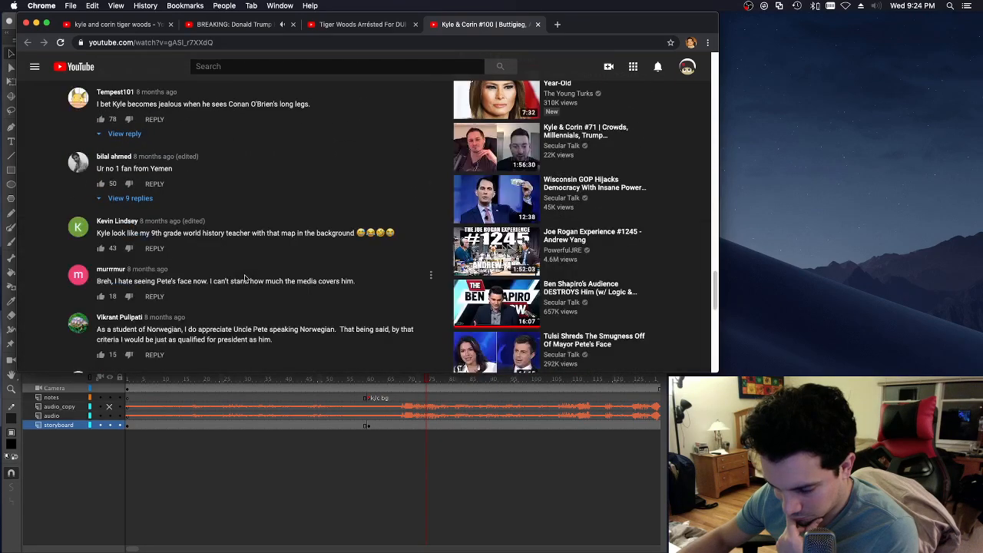
Step: Go back up the Kyle & Corin #100 page and re-examine the episode's title and details
{"action": "scroll", "coordinate": [244, 278], "scroll_direction": "up", "scroll_amount": 10}
{"action": "scroll", "coordinate": [244, 278], "scroll_direction": "up", "scroll_amount": 15}
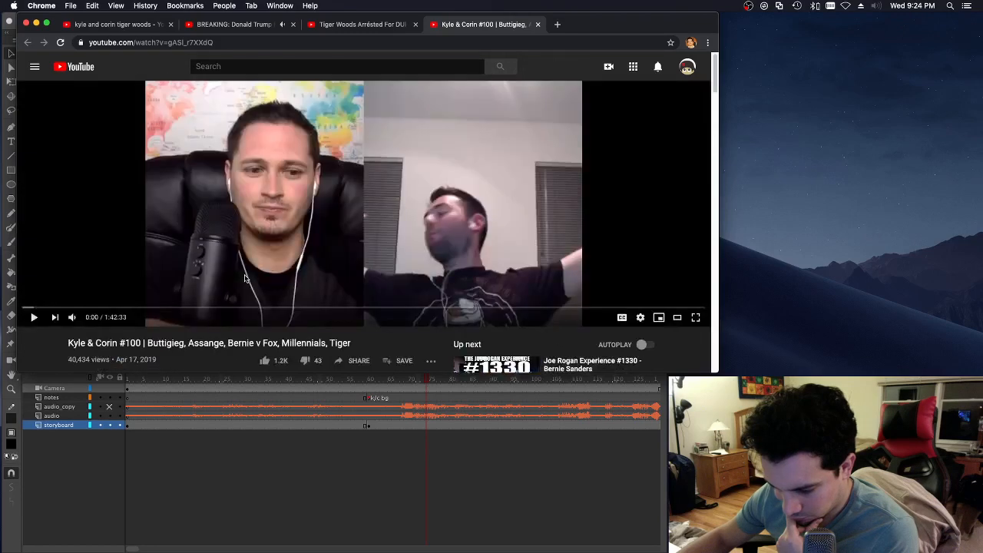
{"action": "scroll", "coordinate": [244, 278], "scroll_direction": "down", "scroll_amount": 3}
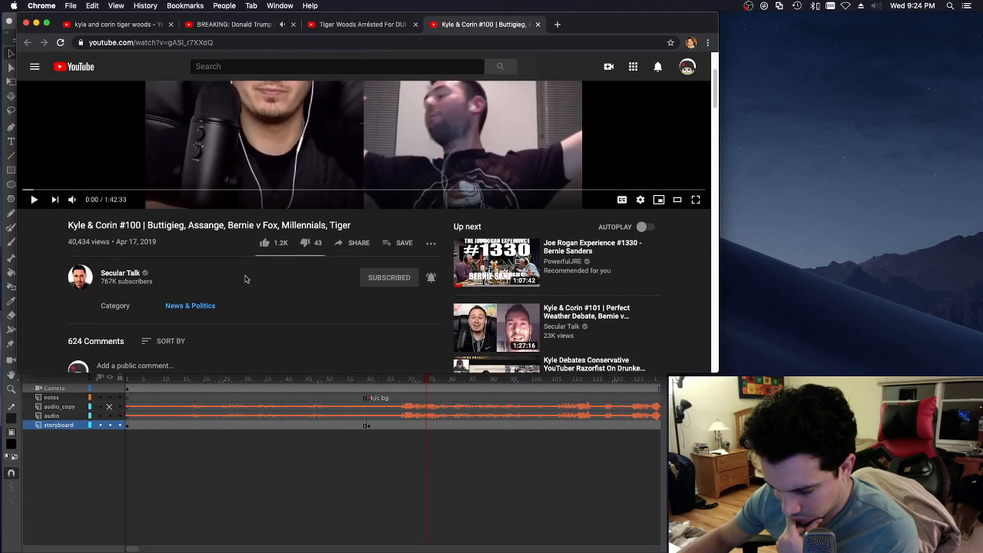
{"action": "scroll", "coordinate": [245, 279], "scroll_direction": "down", "scroll_amount": 2}
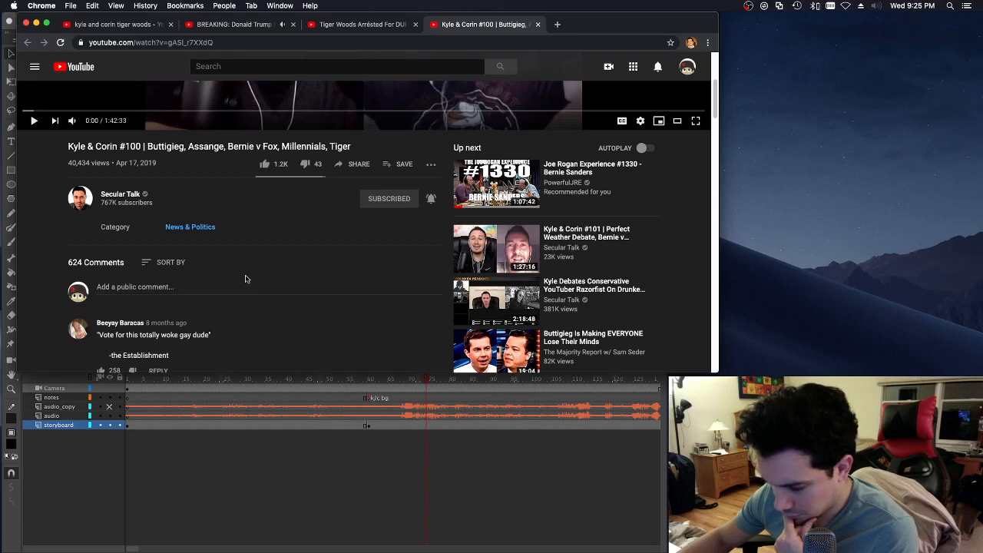
{"action": "scroll", "coordinate": [246, 279], "scroll_direction": "up", "scroll_amount": 5}
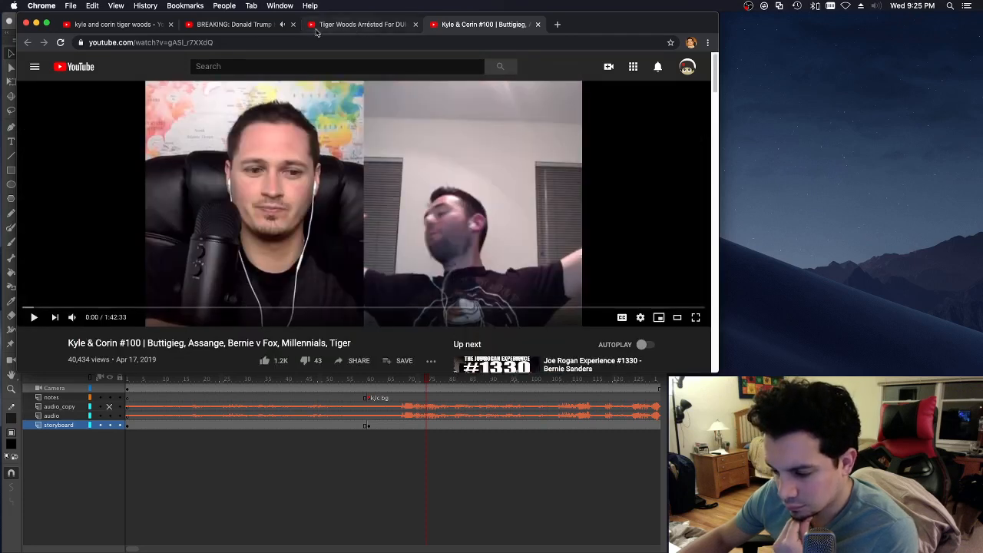
Step: Return to the impeachment video and check the YouTube notifications, closing the list when done
{"action": "left_click", "coordinate": [251, 29]}
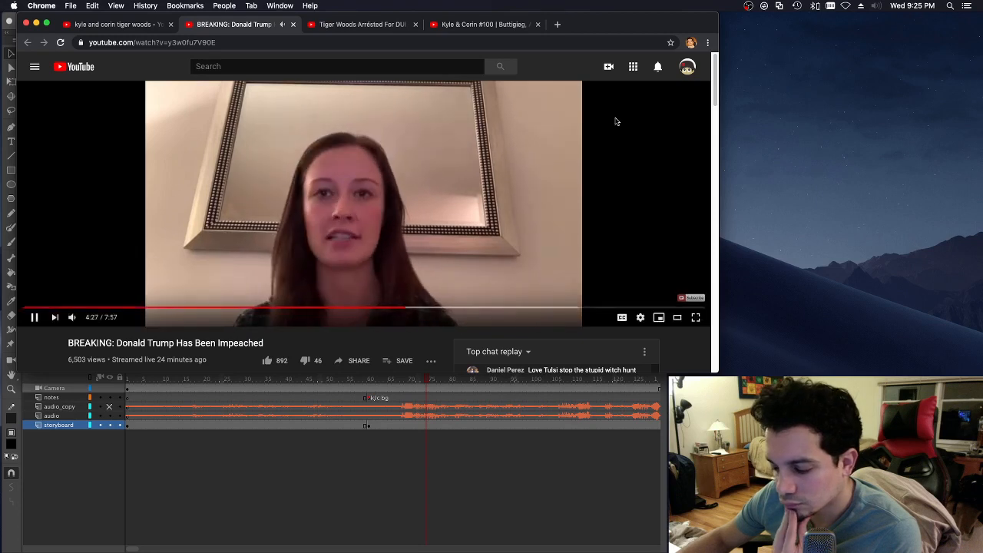
{"action": "left_click", "coordinate": [656, 68]}
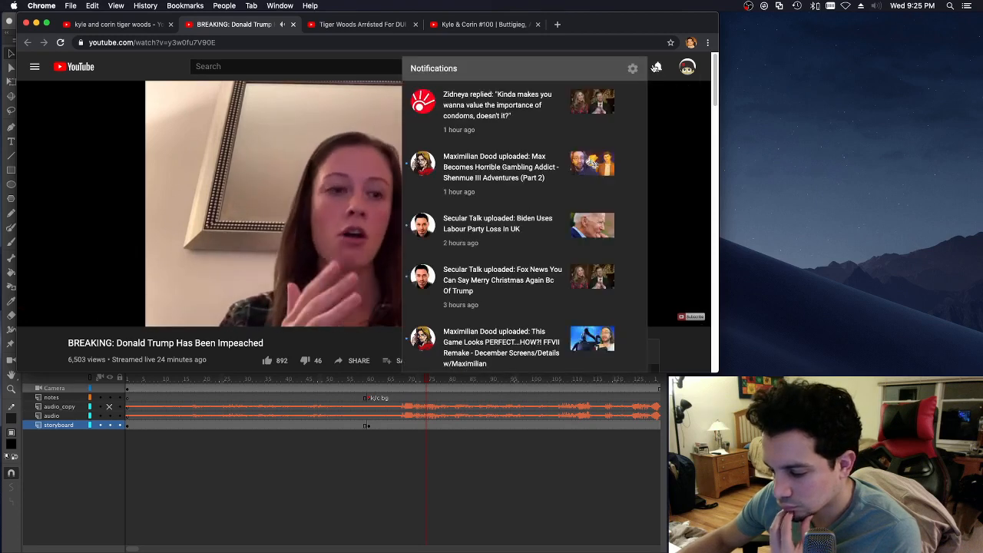
{"action": "left_click", "coordinate": [657, 68]}
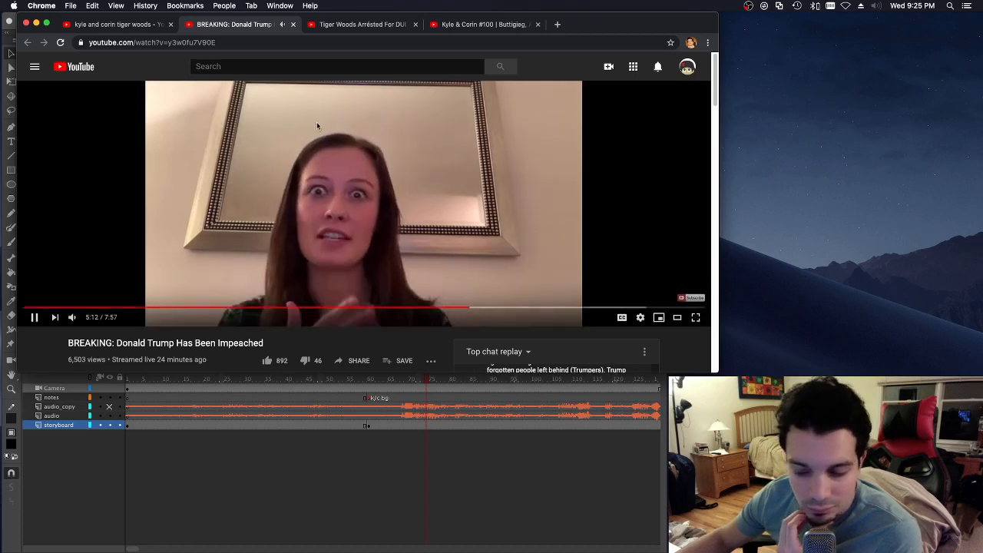
Step: Pause the impeachment video briefly and resume its playback
{"action": "left_click", "coordinate": [305, 143]}
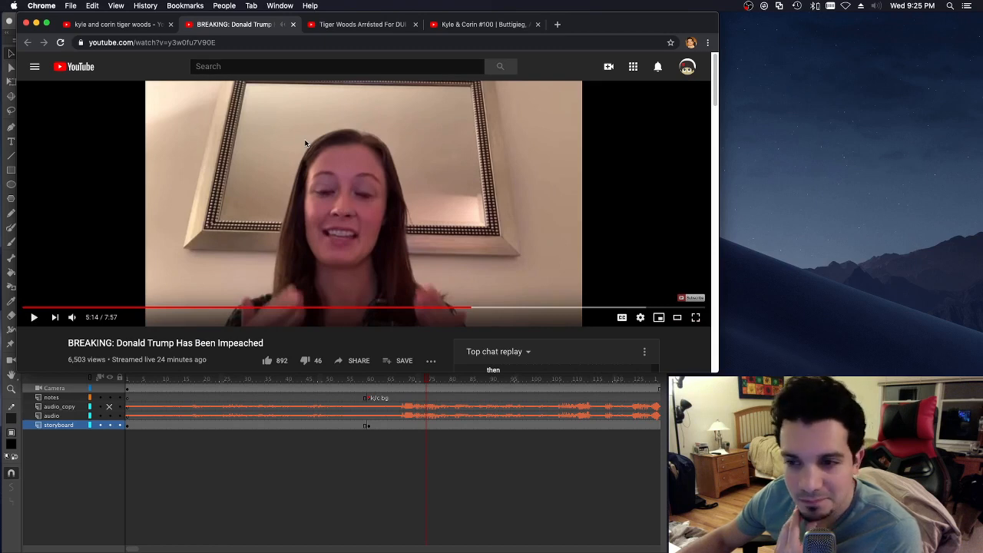
{"action": "left_click", "coordinate": [305, 144]}
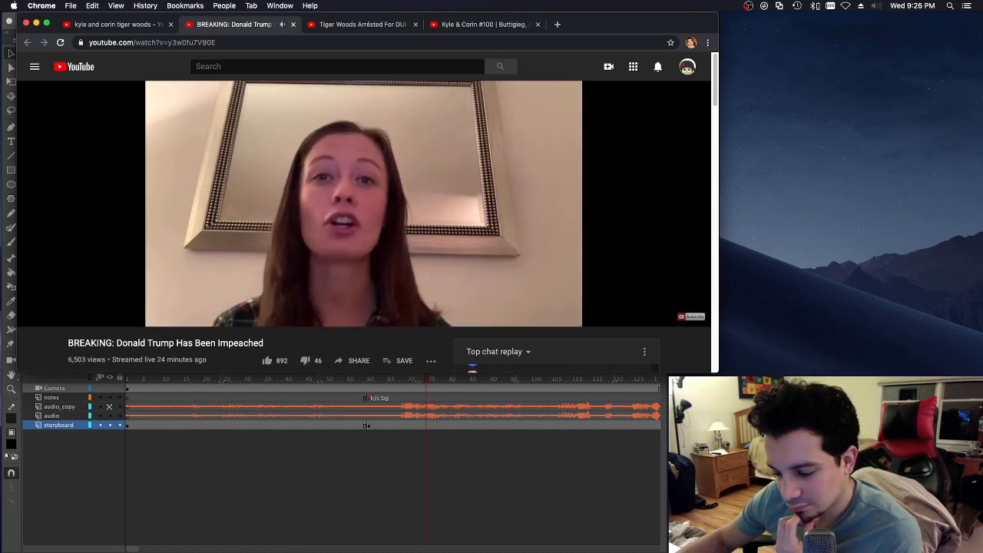
Step: Return to the Tiger Woods search results and open the Kyle & Corin #80 episode in a new tab
{"action": "left_click", "coordinate": [104, 29]}
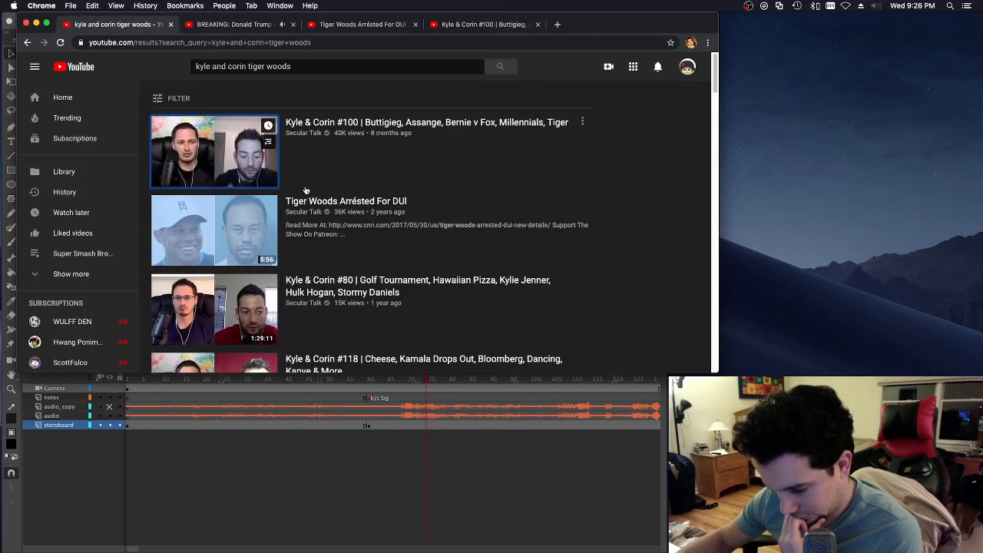
{"action": "scroll", "coordinate": [306, 190], "scroll_direction": "down", "scroll_amount": 5}
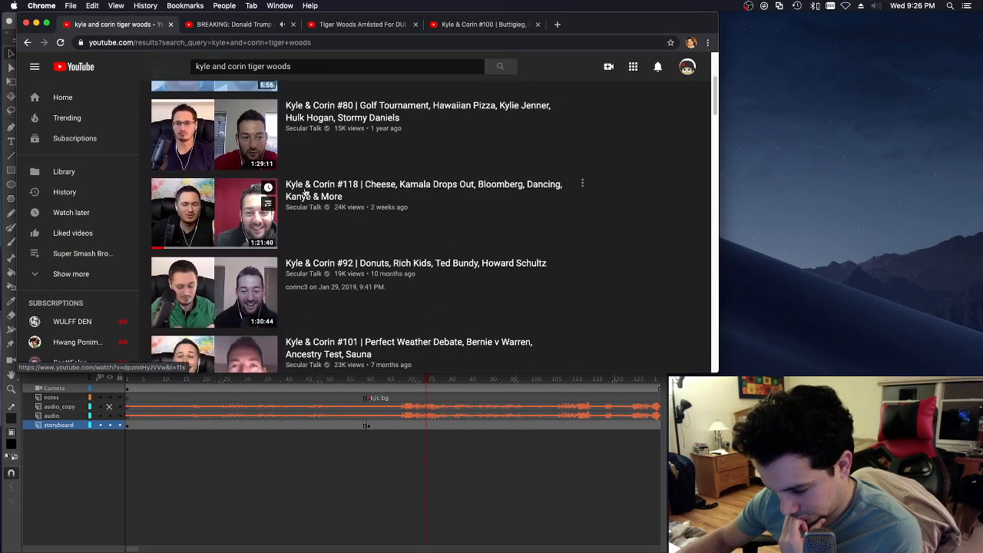
{"action": "right_click", "coordinate": [225, 130]}
{"action": "left_click", "coordinate": [234, 132]}
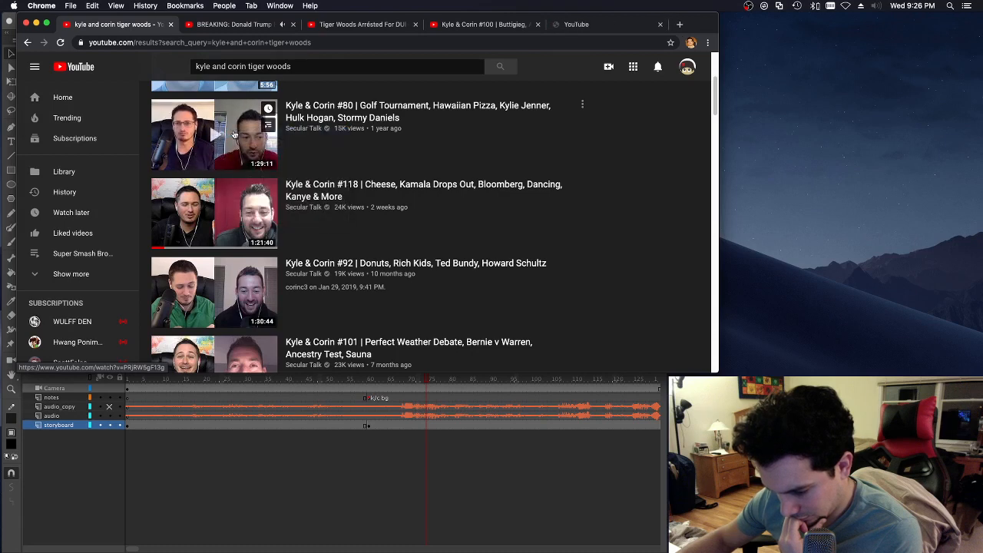
Step: Change the YouTube search to "kyle kulinski secular talk tiger woods" and run it
{"action": "scroll", "coordinate": [234, 134], "scroll_direction": "up", "scroll_amount": 5}
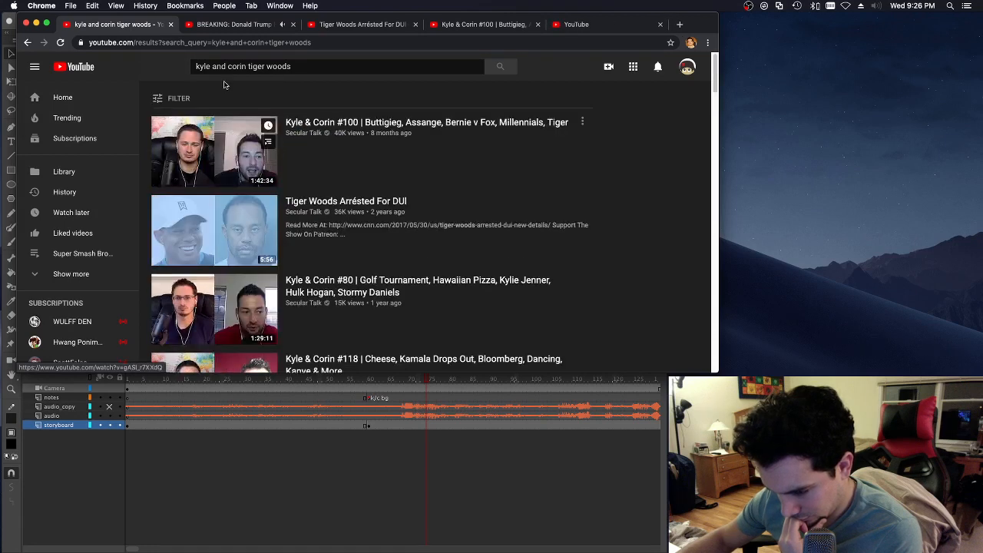
{"action": "left_click_drag", "start_coordinate": [246, 67], "coordinate": [222, 69]}
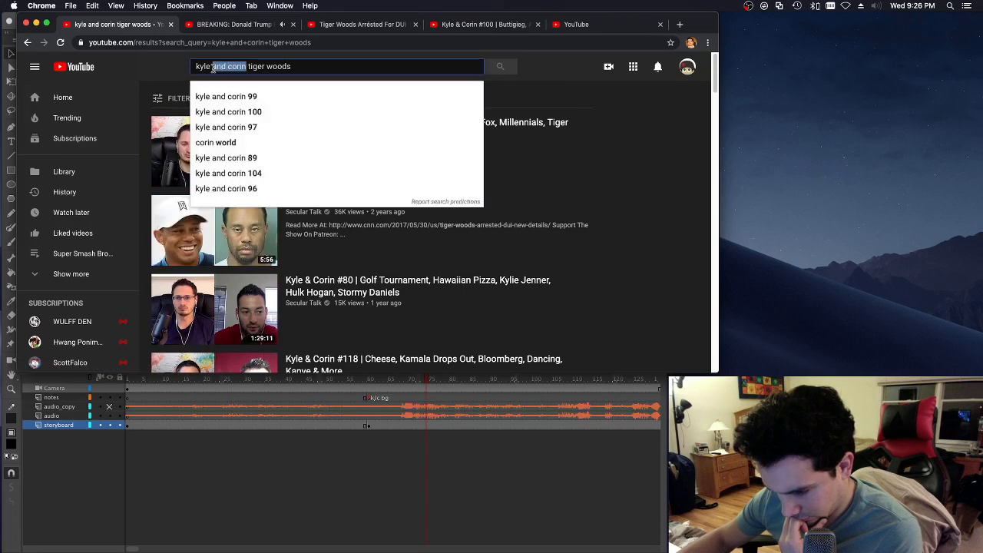
{"action": "type", "text": "kul"}
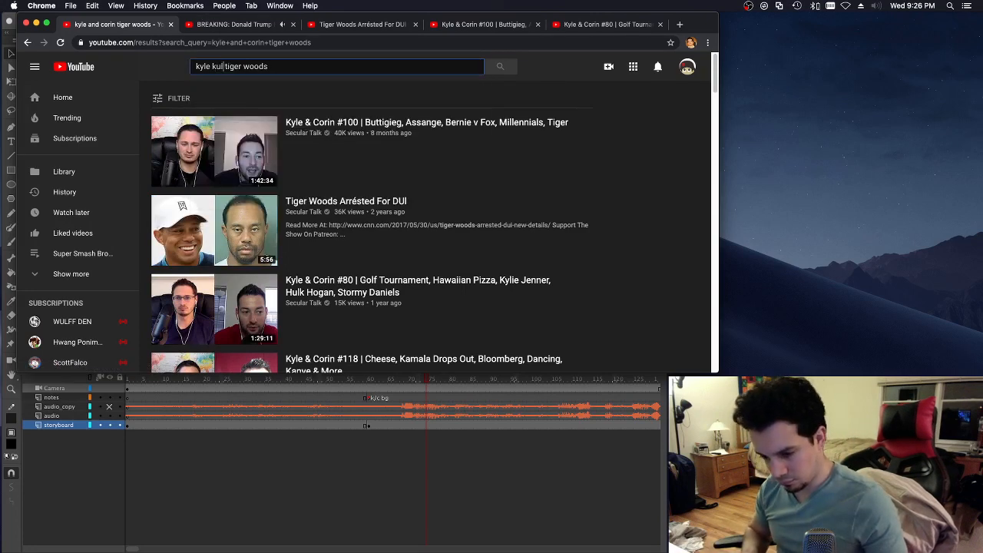
{"action": "type", "text": "inski sec"}
{"action": "type", "text": "ular talk"}
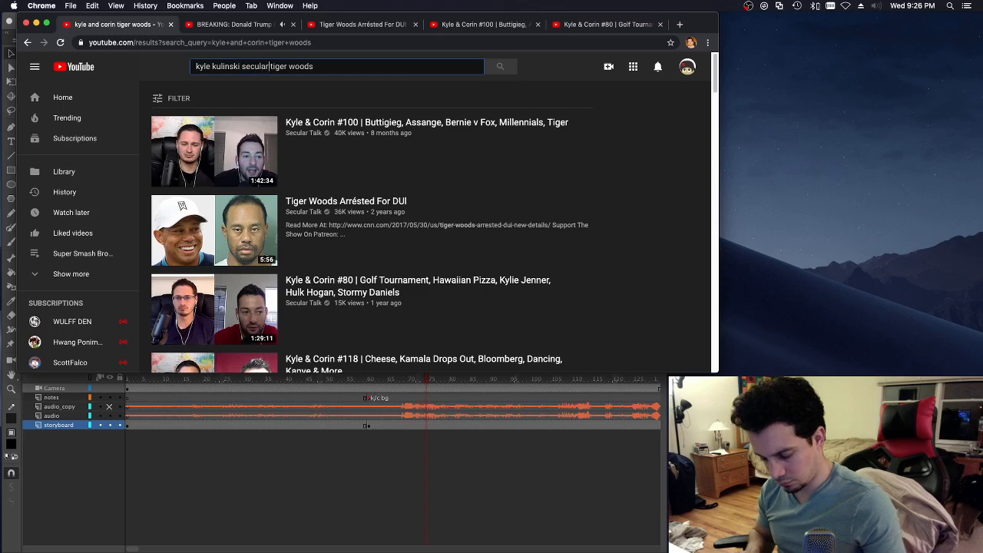
{"action": "key", "text": "Return"}
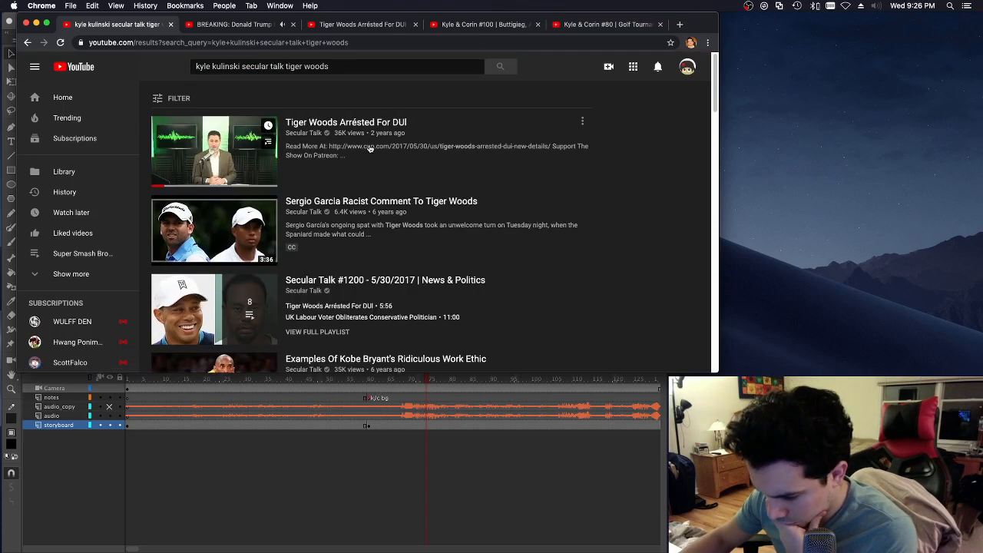
Step: Open "Sergio Garcia Racist Comment To Tiger Woods" and "Examples Of Kobe Bryant's Ridiculous Work Ethic" in separate new tabs
{"action": "right_click", "coordinate": [249, 223]}
{"action": "left_click", "coordinate": [247, 230]}
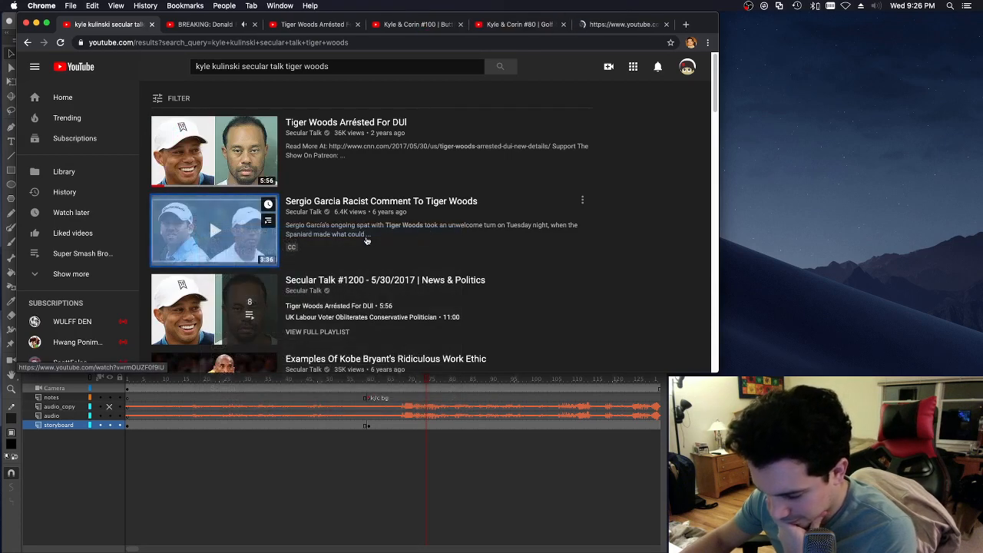
{"action": "scroll", "coordinate": [366, 243], "scroll_direction": "down", "scroll_amount": 2}
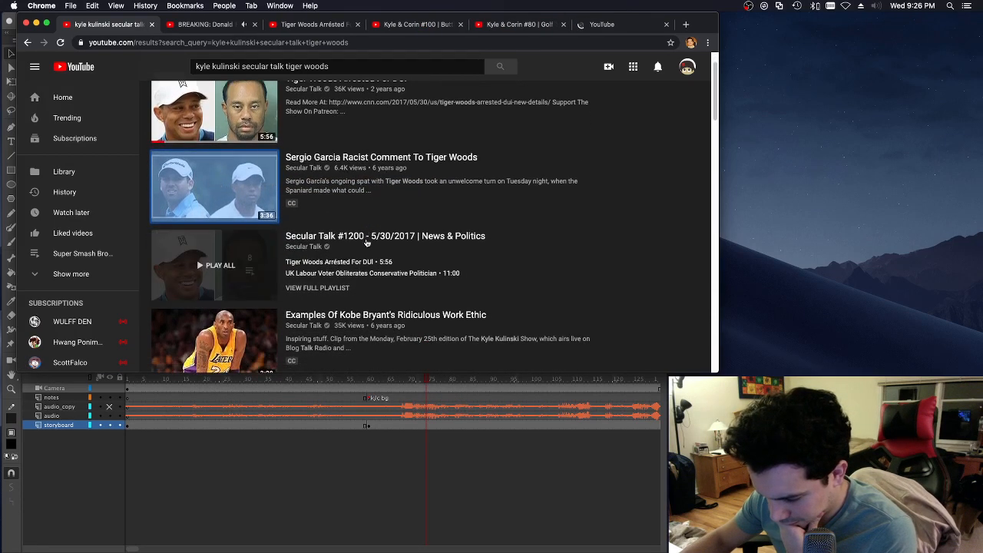
{"action": "scroll", "coordinate": [231, 269], "scroll_direction": "down", "scroll_amount": 1}
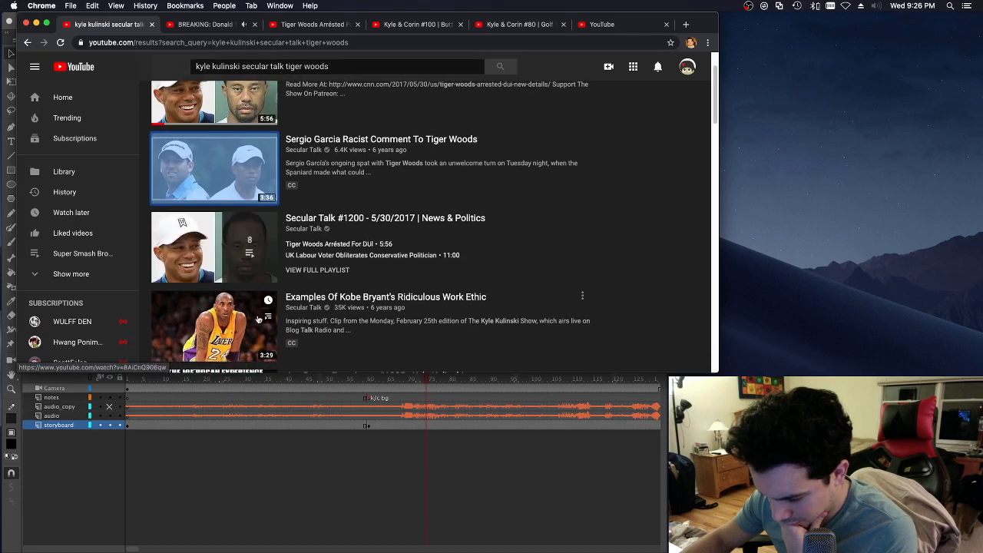
{"action": "right_click", "coordinate": [184, 309]}
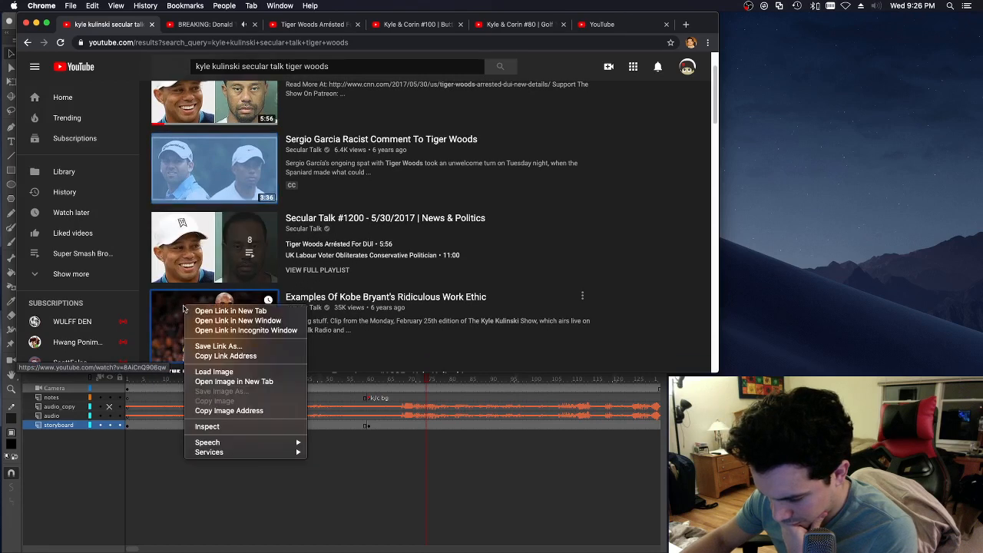
{"action": "left_click", "coordinate": [231, 311]}
Step: Find the "Kyle's Golf Swing" video further down the results and open it in a new tab
{"action": "scroll", "coordinate": [355, 274], "scroll_direction": "down", "scroll_amount": 5}
{"action": "scroll", "coordinate": [355, 274], "scroll_direction": "down", "scroll_amount": 1}
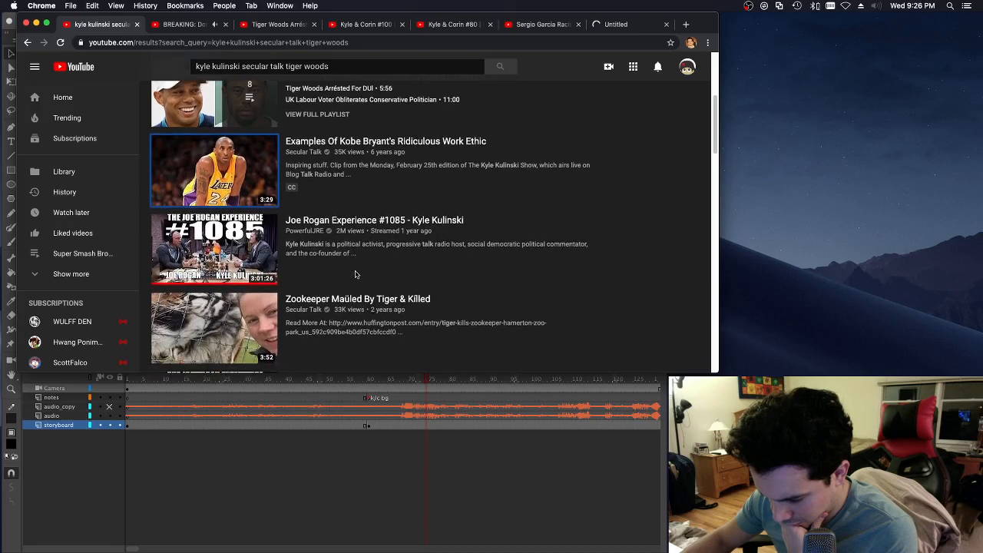
{"action": "scroll", "coordinate": [356, 275], "scroll_direction": "down", "scroll_amount": 5}
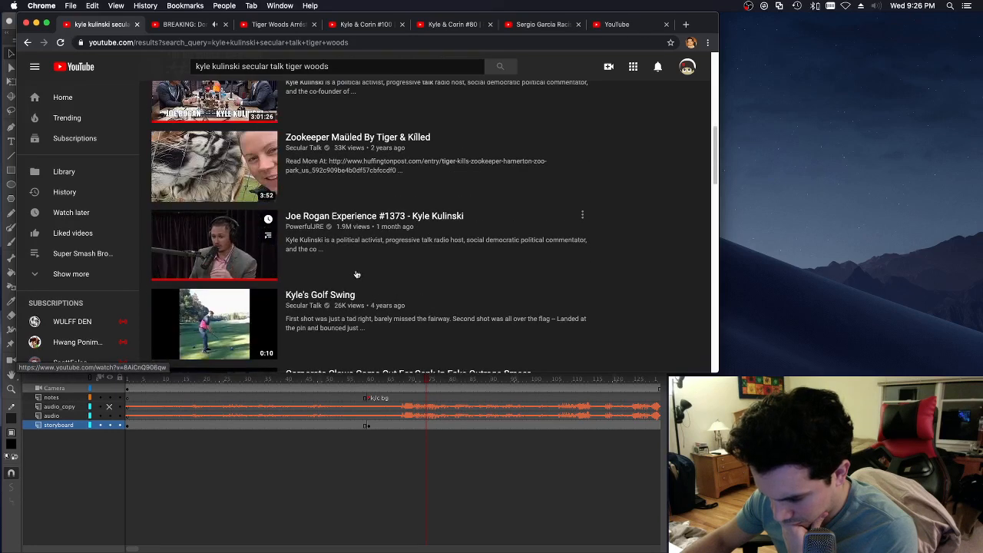
{"action": "scroll", "coordinate": [355, 275], "scroll_direction": "down", "scroll_amount": 1}
{"action": "scroll", "coordinate": [356, 275], "scroll_direction": "down", "scroll_amount": 1}
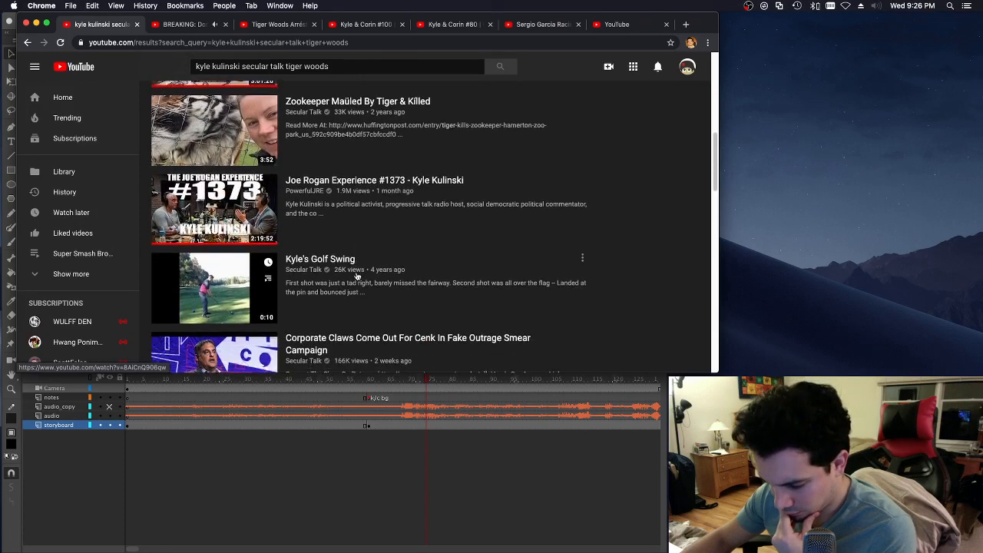
{"action": "right_click", "coordinate": [216, 282]}
{"action": "left_click", "coordinate": [245, 287]}
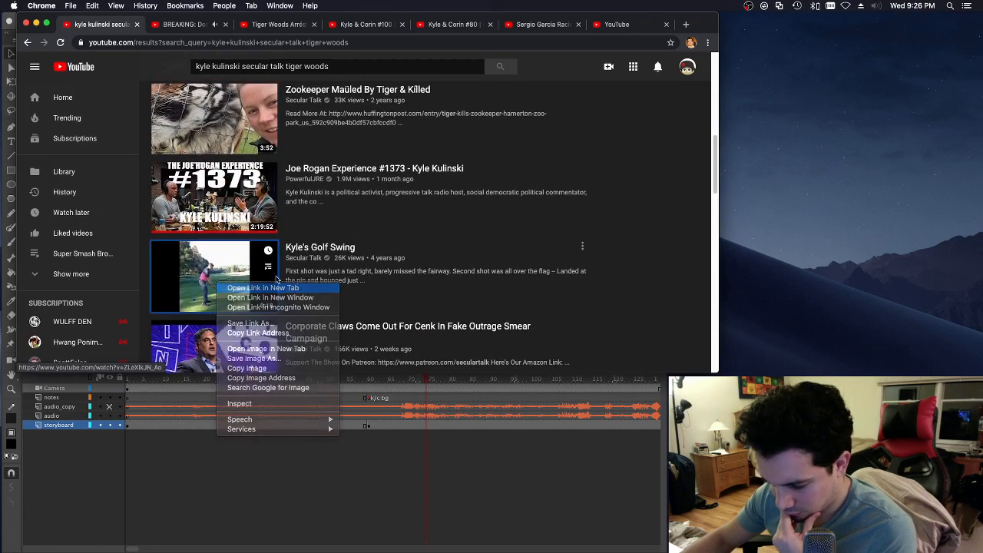
Step: Look through the further search results for more Secular Talk videos related to Tiger Woods
{"action": "scroll", "coordinate": [338, 280], "scroll_direction": "down", "scroll_amount": 6}
{"action": "scroll", "coordinate": [344, 277], "scroll_direction": "down", "scroll_amount": 7}
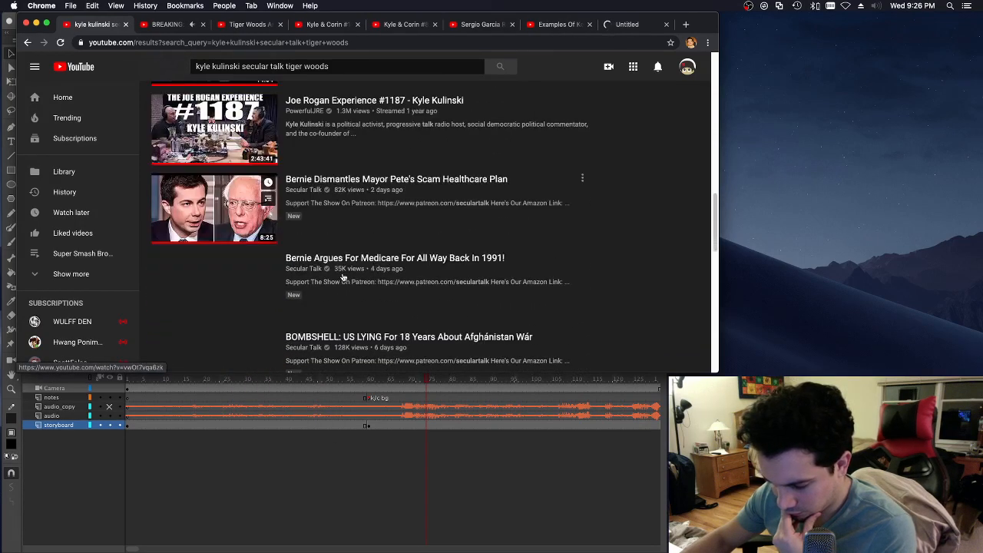
{"action": "scroll", "coordinate": [344, 277], "scroll_direction": "down", "scroll_amount": 3}
{"action": "scroll", "coordinate": [344, 277], "scroll_direction": "down", "scroll_amount": 8}
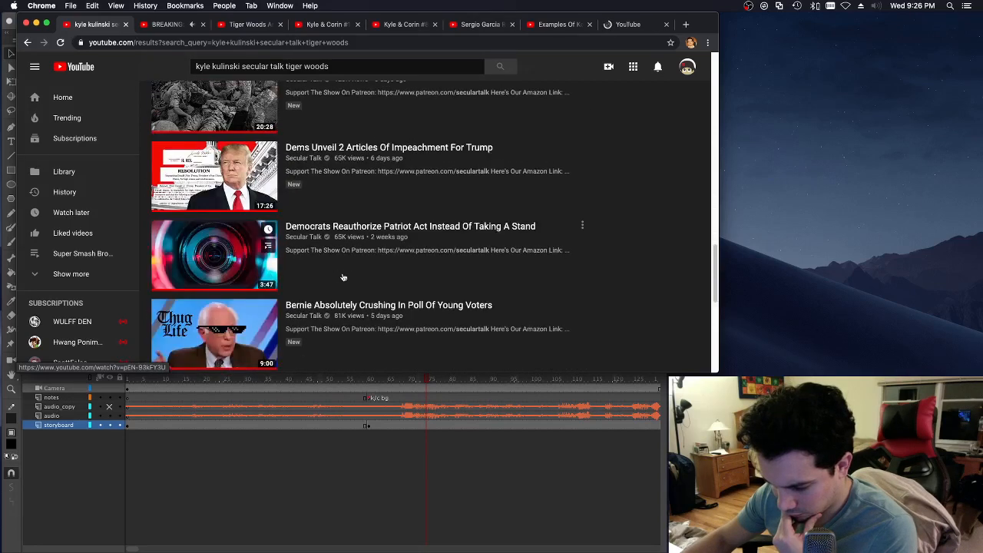
{"action": "scroll", "coordinate": [343, 277], "scroll_direction": "down", "scroll_amount": 9}
{"action": "scroll", "coordinate": [343, 277], "scroll_direction": "down", "scroll_amount": 6}
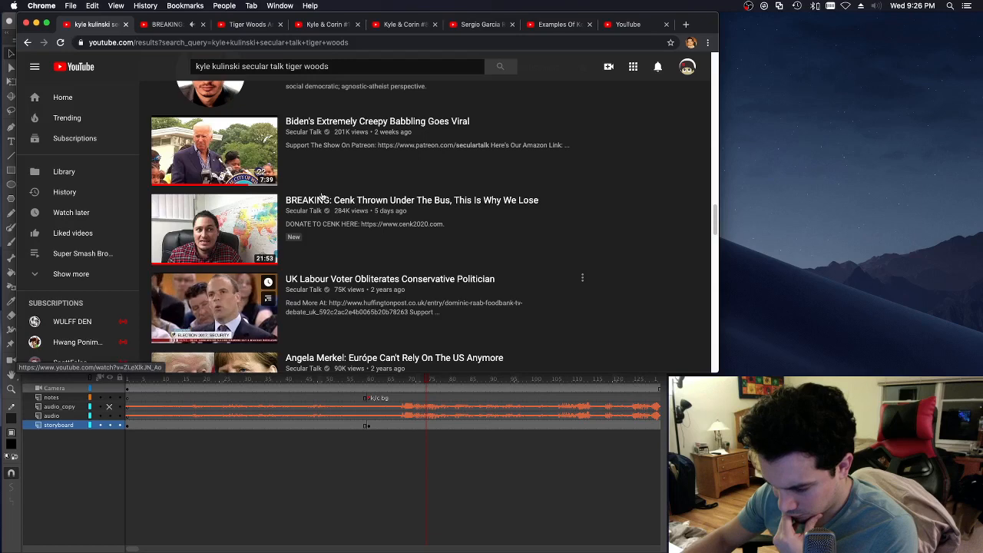
{"action": "left_click", "coordinate": [268, 126]}
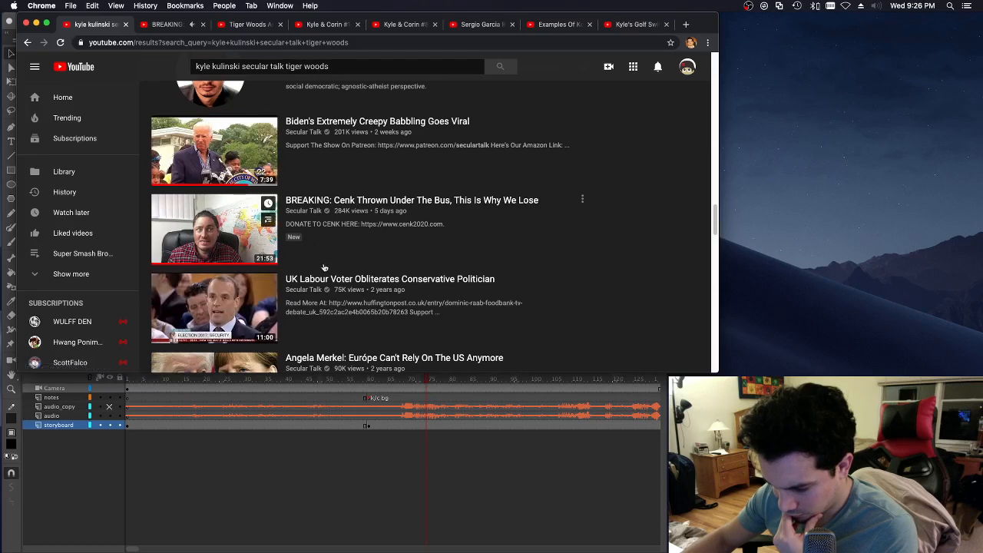
{"action": "scroll", "coordinate": [324, 267], "scroll_direction": "down", "scroll_amount": 1}
{"action": "scroll", "coordinate": [324, 268], "scroll_direction": "down", "scroll_amount": 5}
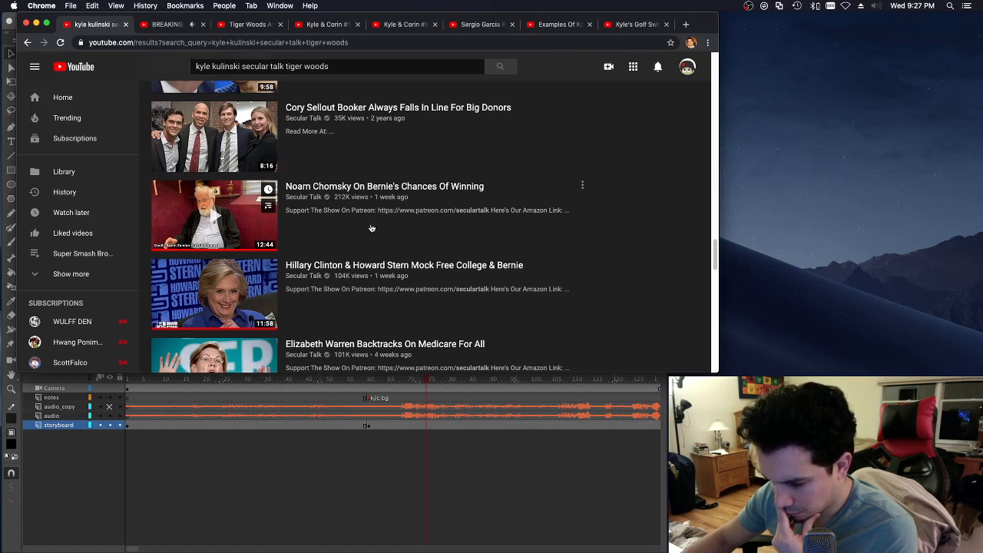
Step: Add the video "Cory Sellout Booker Always Falls In Line For Big Donors" to Watch later
{"action": "mouse_move", "coordinate": [268, 112]}
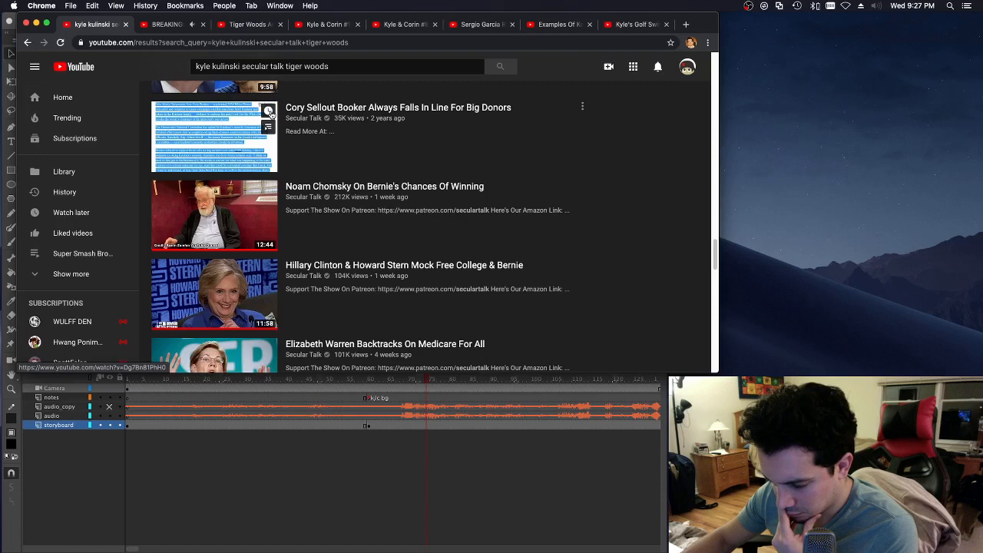
{"action": "scroll", "coordinate": [323, 196], "scroll_direction": "down", "scroll_amount": 4}
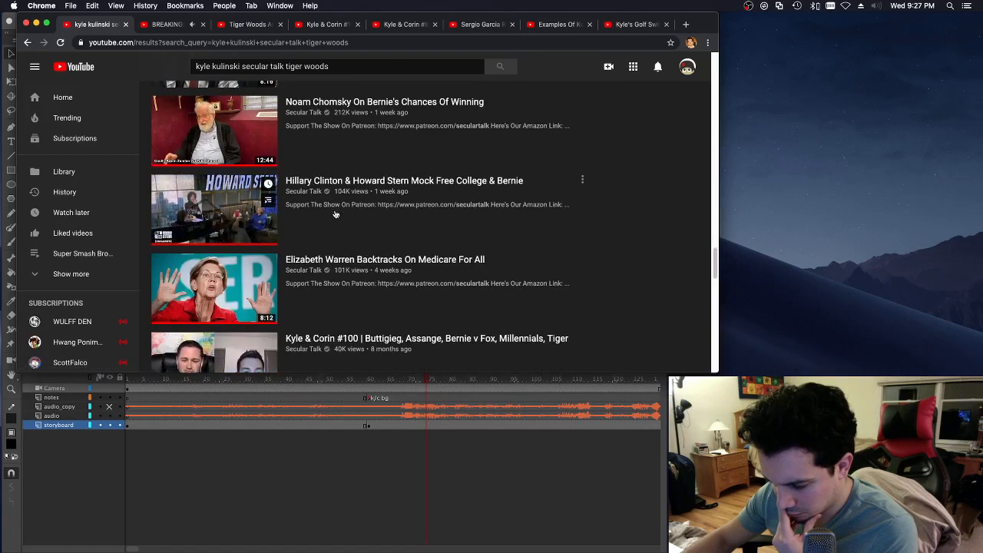
{"action": "scroll", "coordinate": [334, 214], "scroll_direction": "down", "scroll_amount": 2}
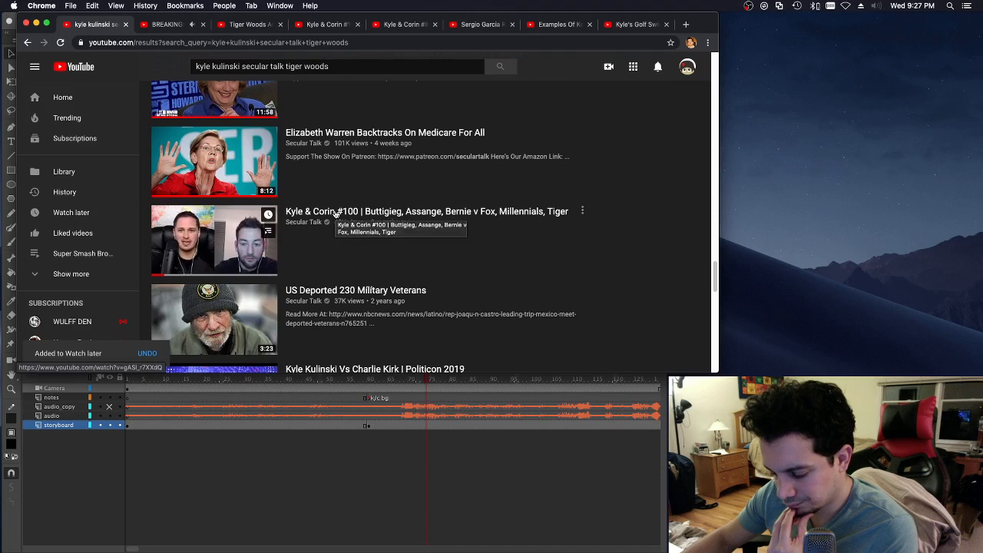
Step: Examine the remaining search results below the Kyle & Corin #100 entry
{"action": "scroll", "coordinate": [335, 215], "scroll_direction": "down", "scroll_amount": 1}
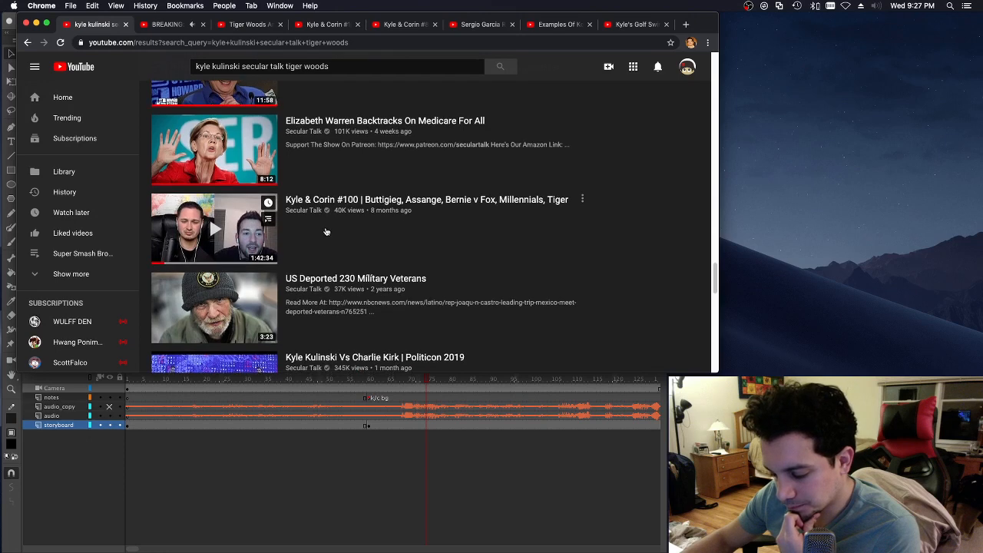
{"action": "scroll", "coordinate": [325, 230], "scroll_direction": "down", "scroll_amount": 2}
{"action": "scroll", "coordinate": [327, 232], "scroll_direction": "down", "scroll_amount": 1}
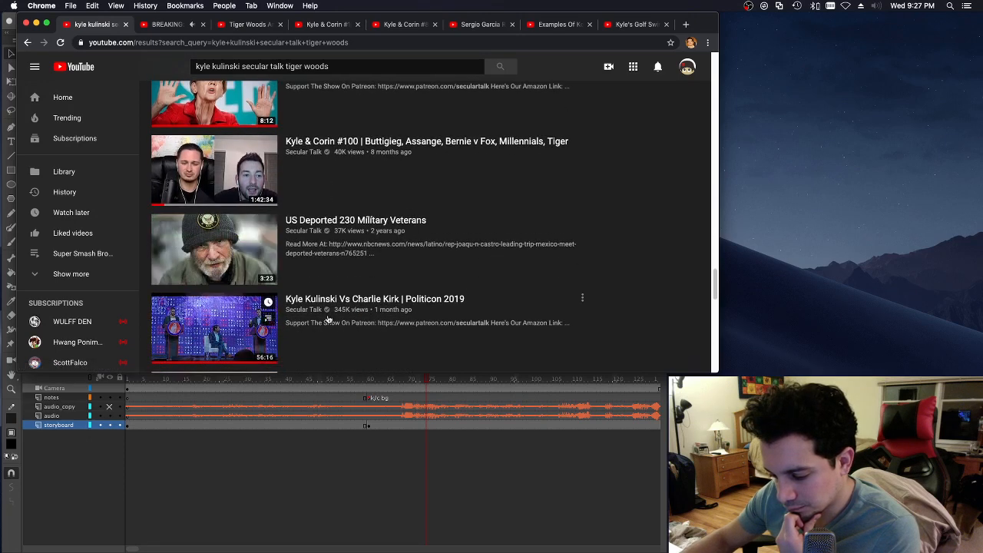
{"action": "scroll", "coordinate": [334, 246], "scroll_direction": "down", "scroll_amount": 6}
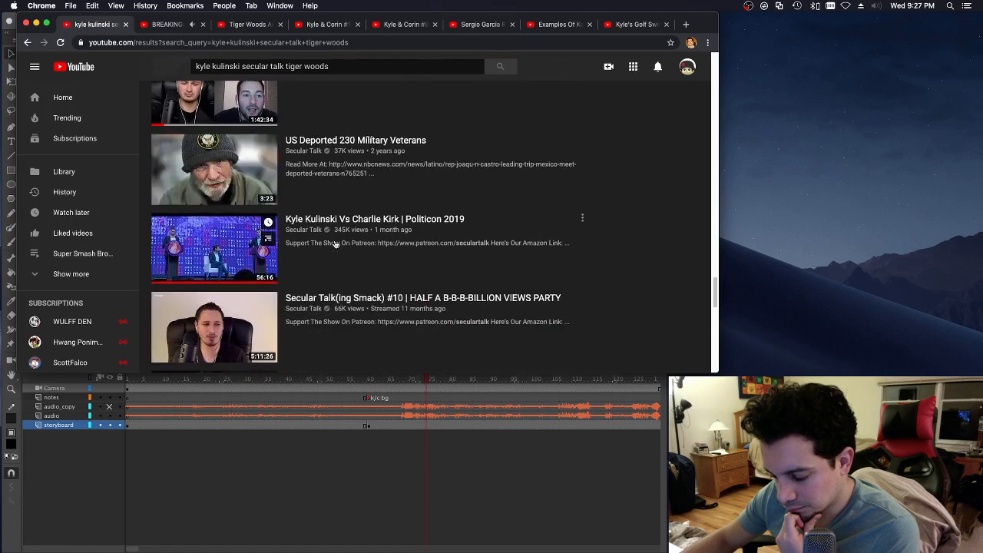
{"action": "scroll", "coordinate": [334, 244], "scroll_direction": "down", "scroll_amount": 3}
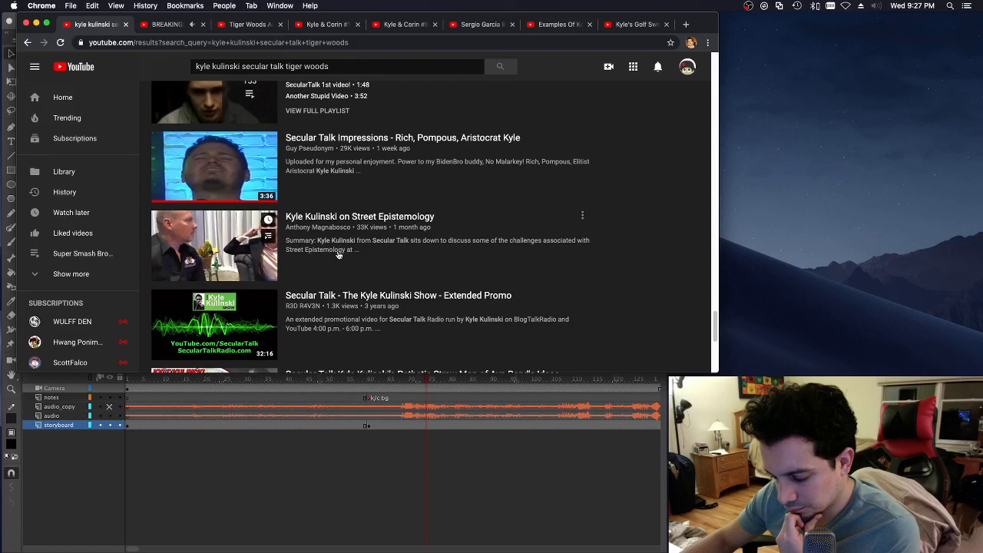
{"action": "scroll", "coordinate": [338, 255], "scroll_direction": "down", "scroll_amount": 3}
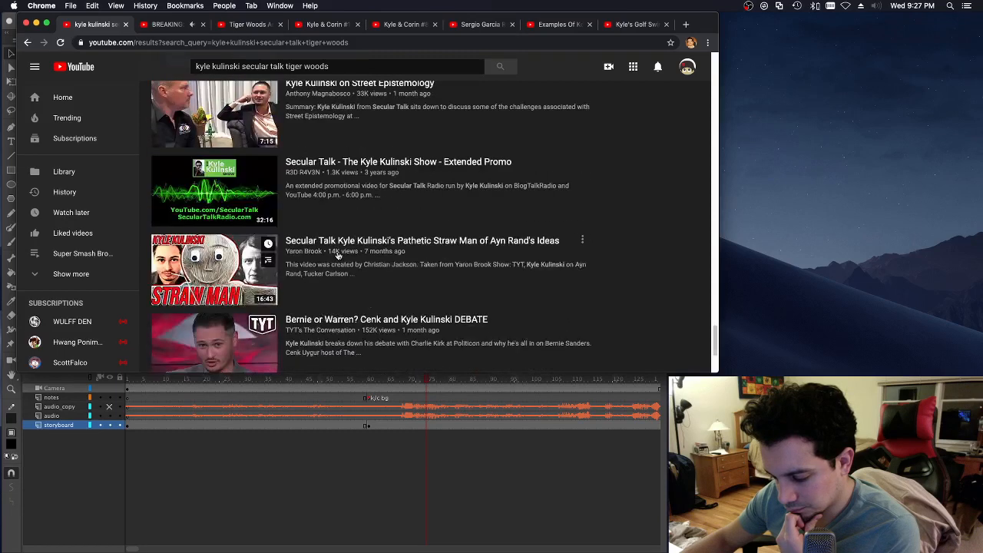
Step: Switch back to the impeachment video and read through the comments beneath it
{"action": "left_click", "coordinate": [177, 24]}
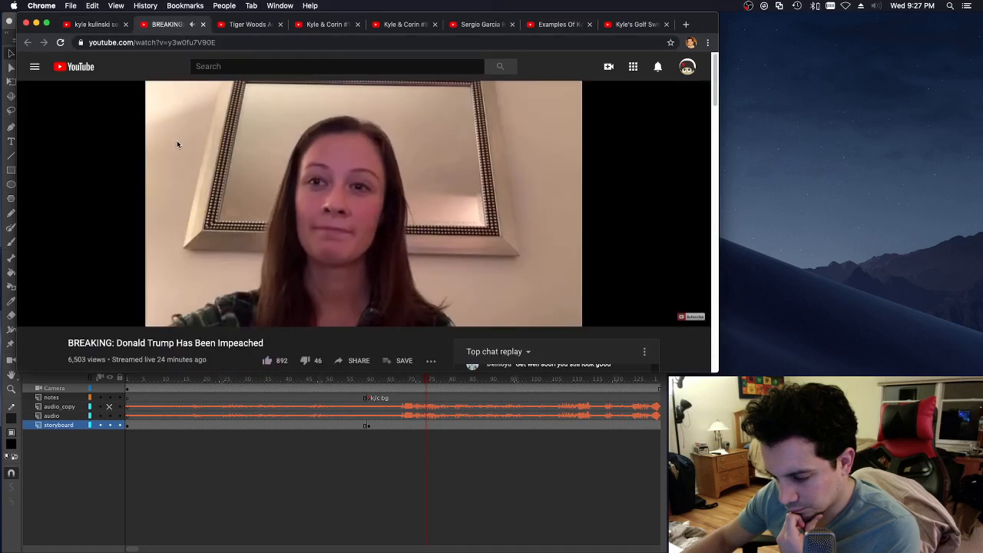
{"action": "scroll", "coordinate": [177, 144], "scroll_direction": "down", "scroll_amount": 4}
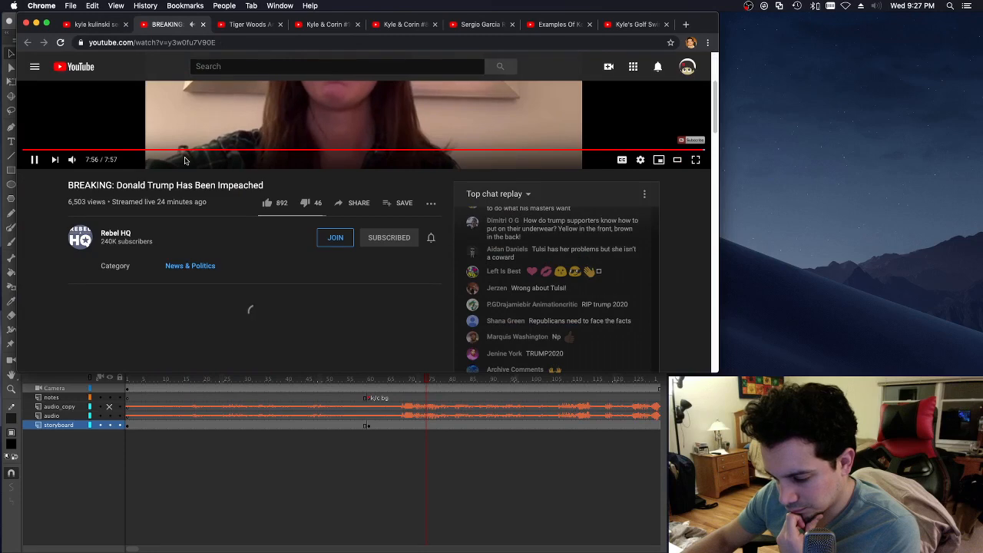
{"action": "scroll", "coordinate": [185, 159], "scroll_direction": "down", "scroll_amount": 3}
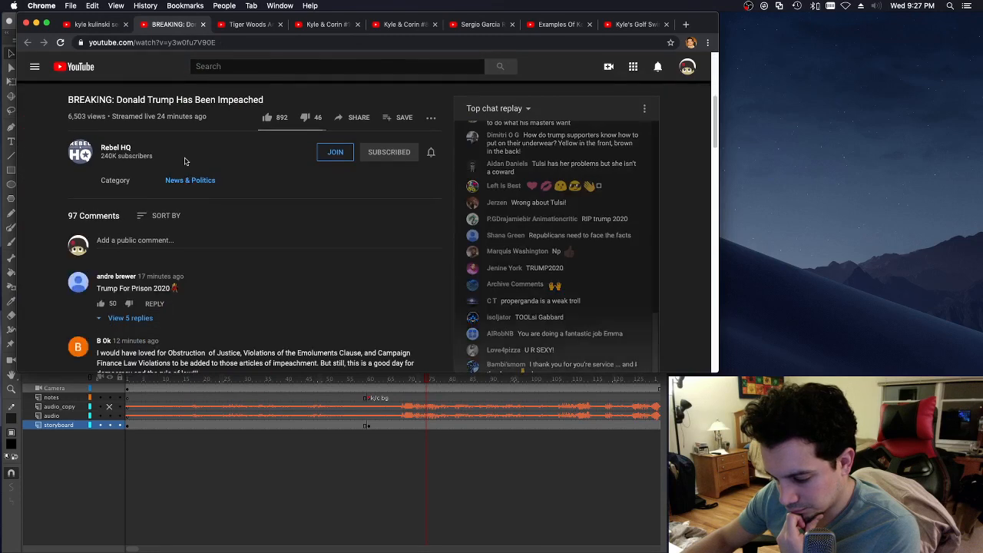
{"action": "scroll", "coordinate": [184, 162], "scroll_direction": "down", "scroll_amount": 5}
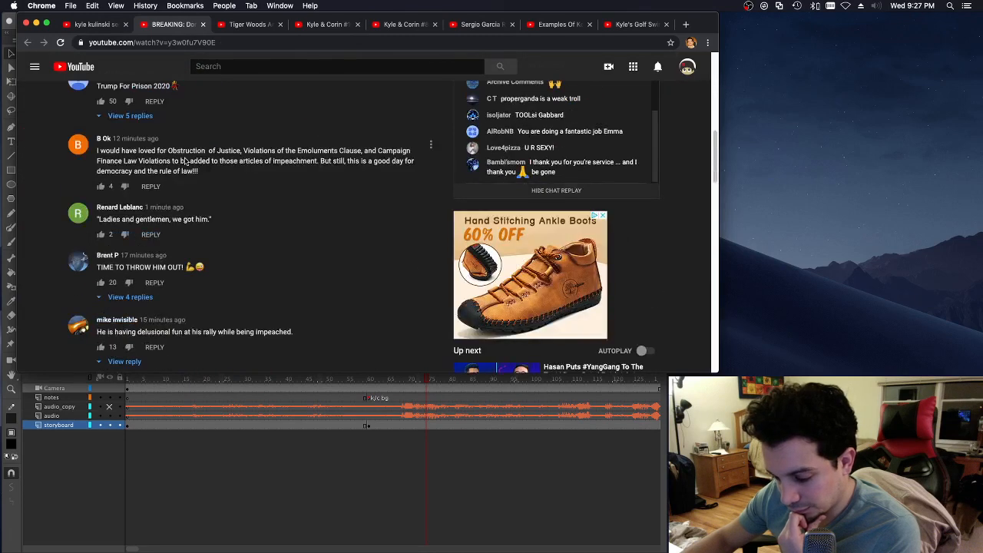
Step: Close the impeachment video, check further down the "kyle kulinski secular talk tiger woods" results, and close the results page
{"action": "left_click", "coordinate": [204, 25]}
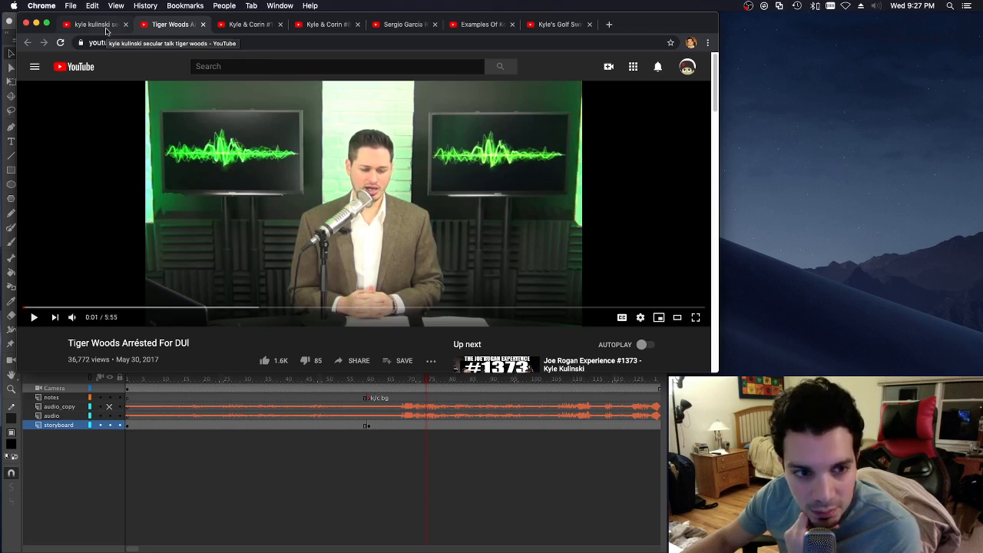
{"action": "left_click", "coordinate": [108, 25]}
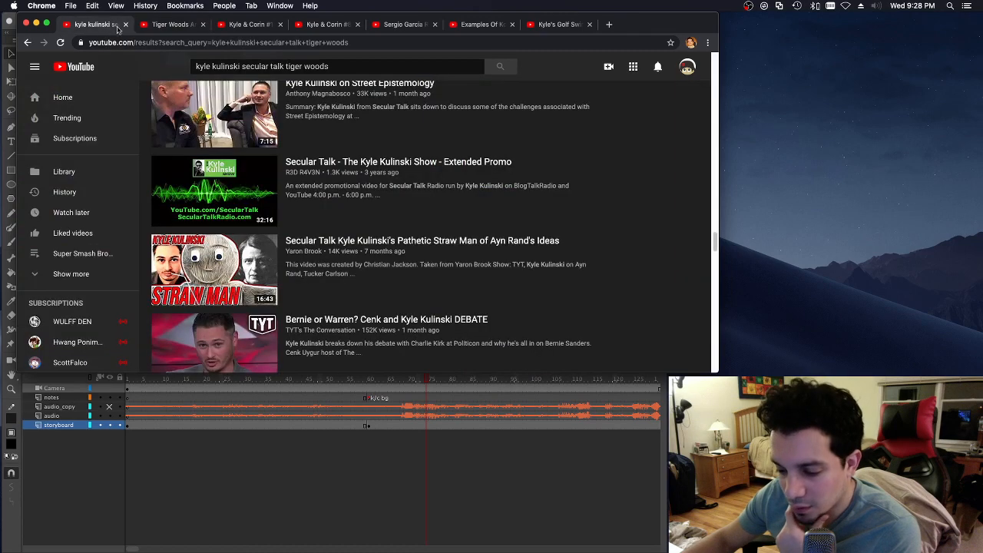
{"action": "scroll", "coordinate": [319, 183], "scroll_direction": "down", "scroll_amount": 10}
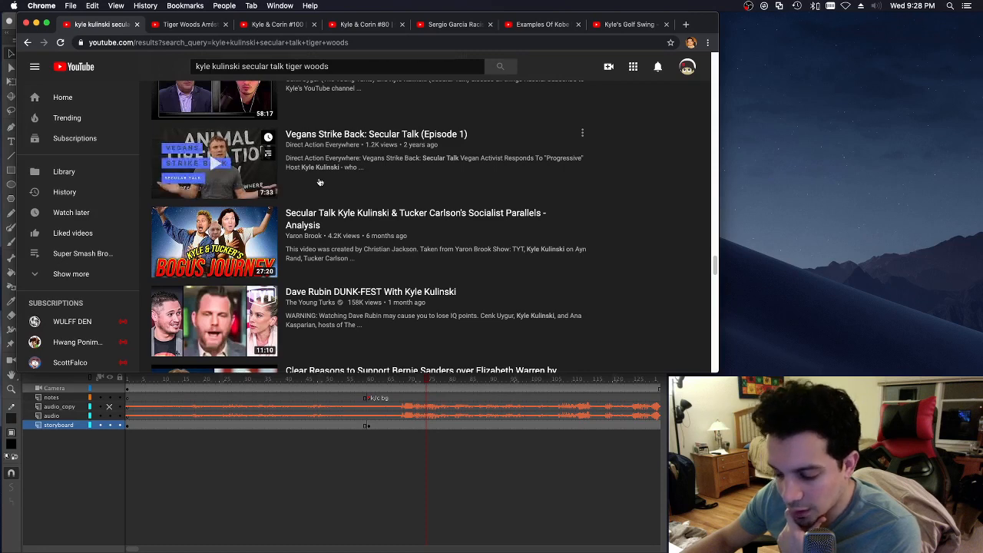
{"action": "left_click", "coordinate": [138, 25]}
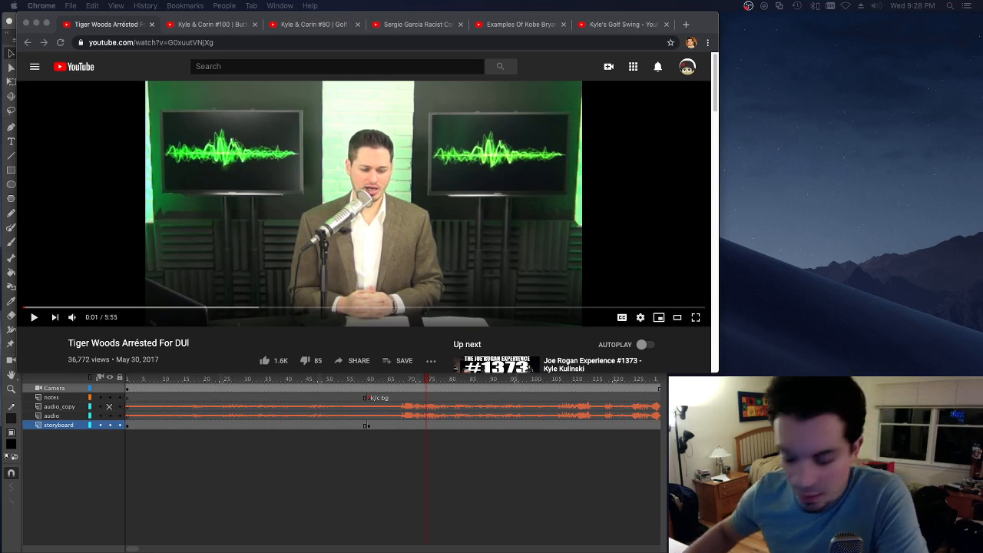
Step: Play the "Tiger Woods Arrested For DUI" video and set its playback speed to 1.25
{"action": "left_click", "coordinate": [303, 176]}
{"action": "left_click", "coordinate": [299, 211]}
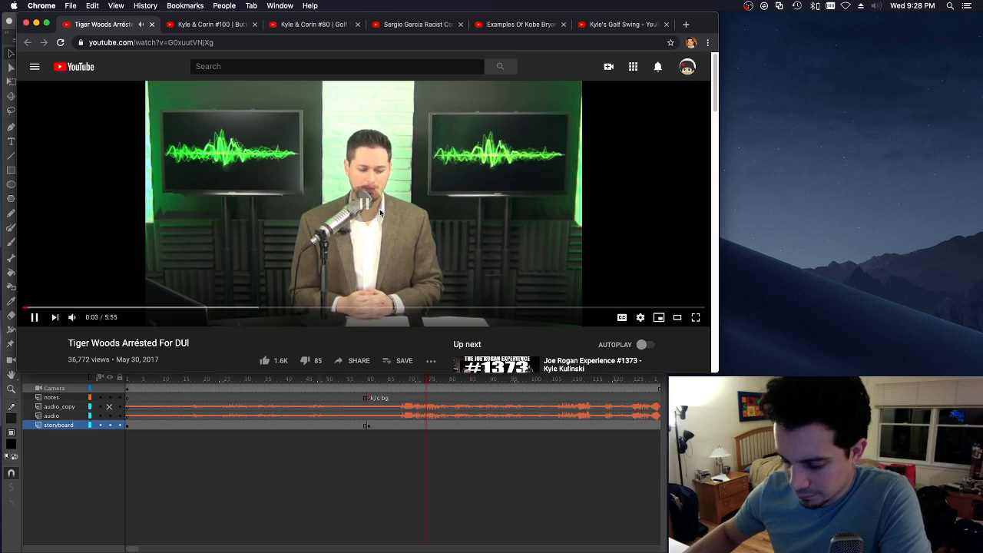
{"action": "left_click", "coordinate": [356, 206]}
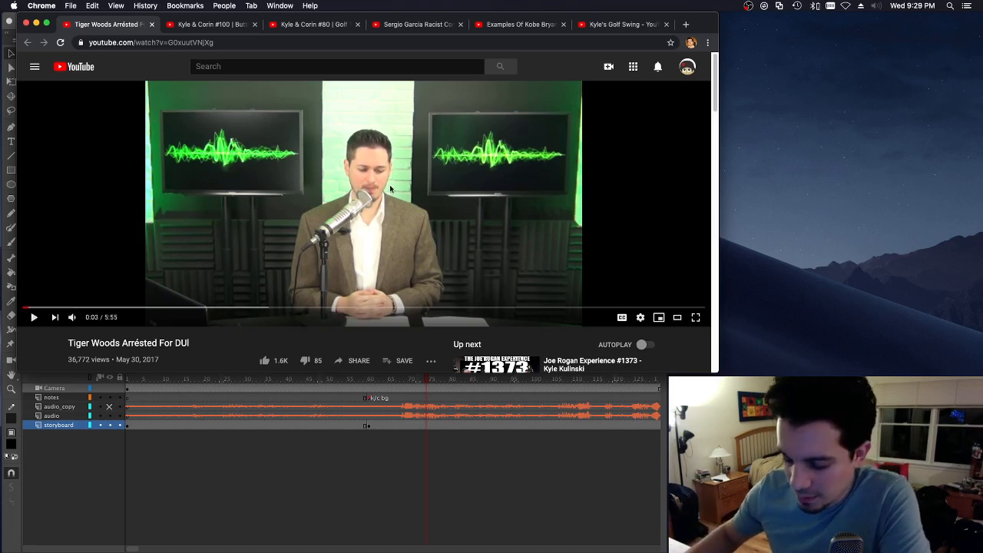
{"action": "left_click", "coordinate": [372, 189]}
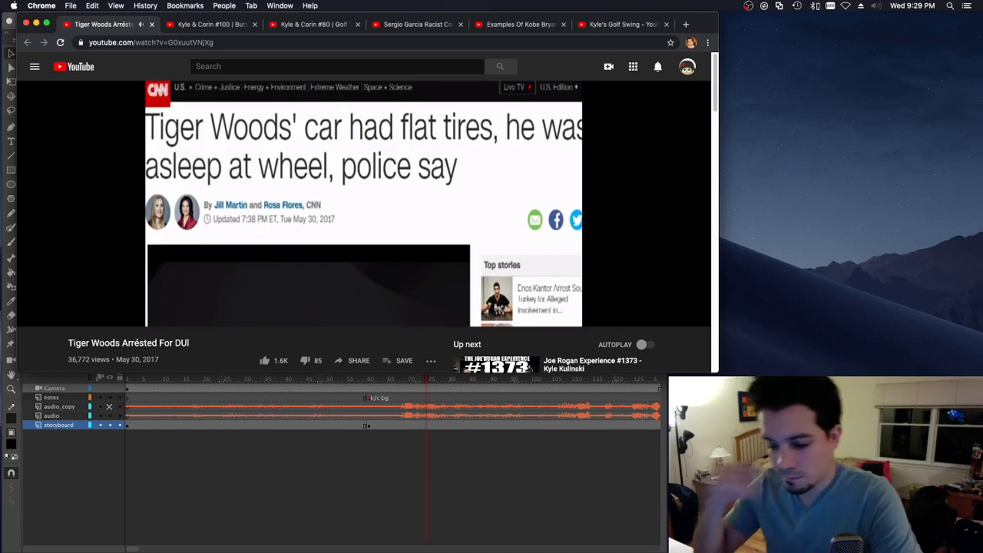
{"action": "left_click", "coordinate": [641, 318]}
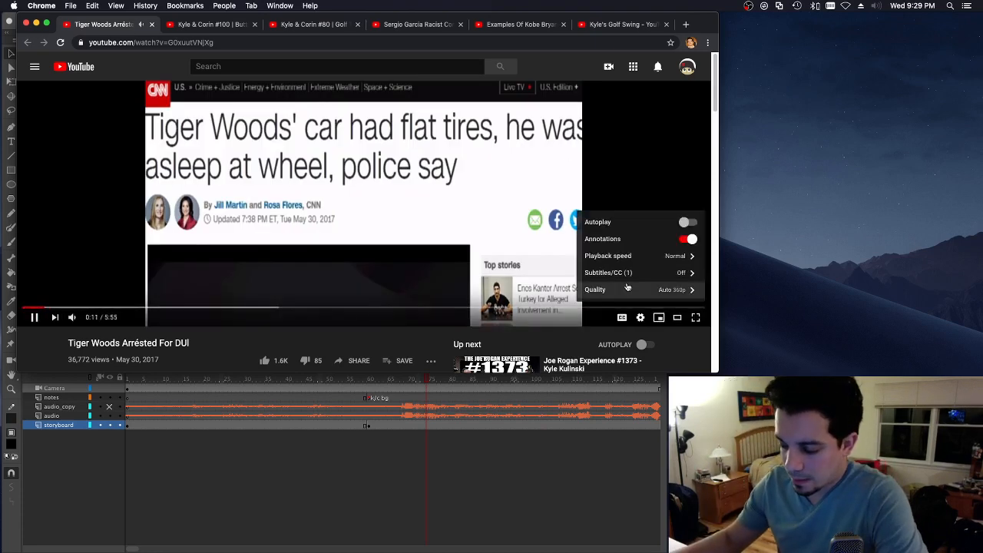
{"action": "left_click", "coordinate": [621, 256]}
{"action": "left_click", "coordinate": [621, 242]}
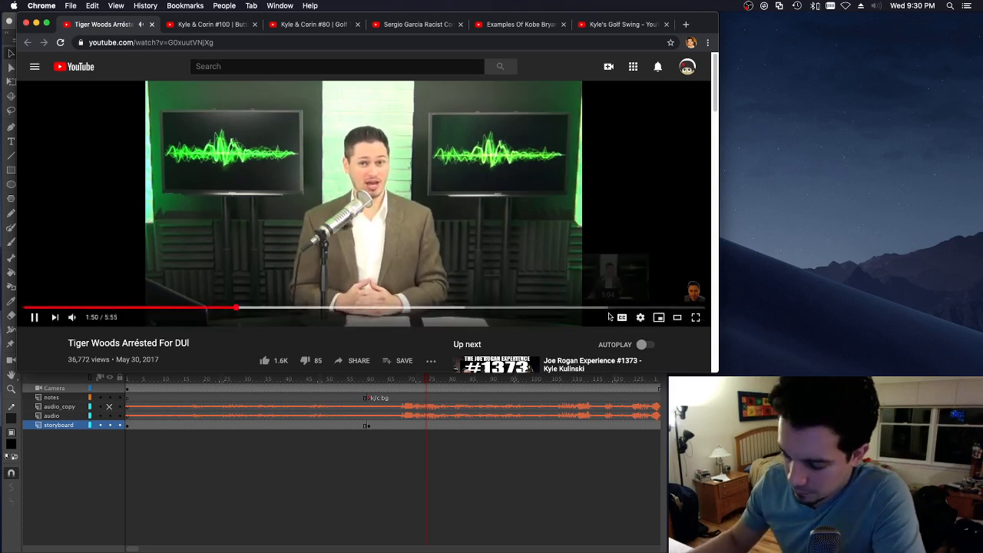
Step: Raise the Tiger Woods video's playback speed to 1.5 and close the Kyle & Corin #100 and #80 videos
{"action": "left_click", "coordinate": [640, 317]}
{"action": "left_click", "coordinate": [621, 258]}
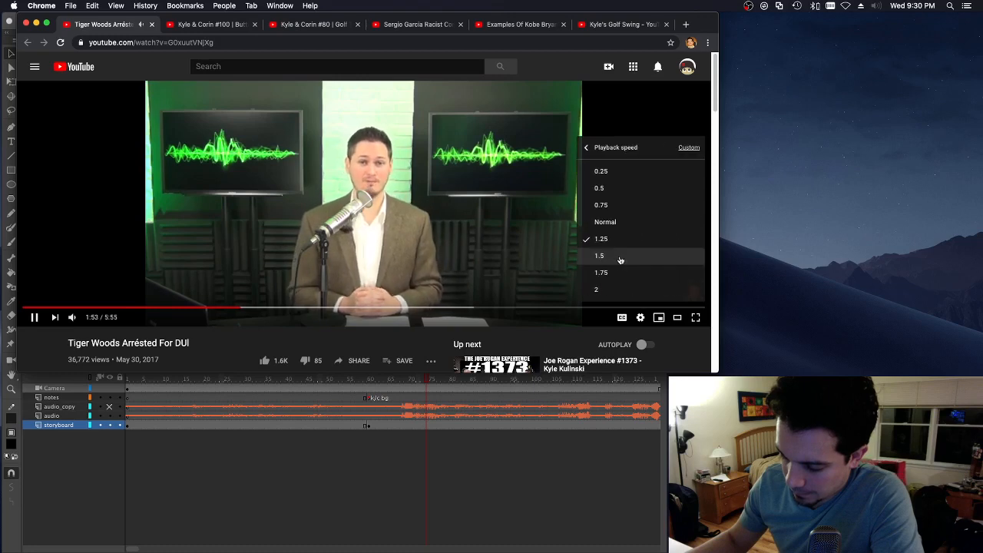
{"action": "left_click", "coordinate": [618, 257]}
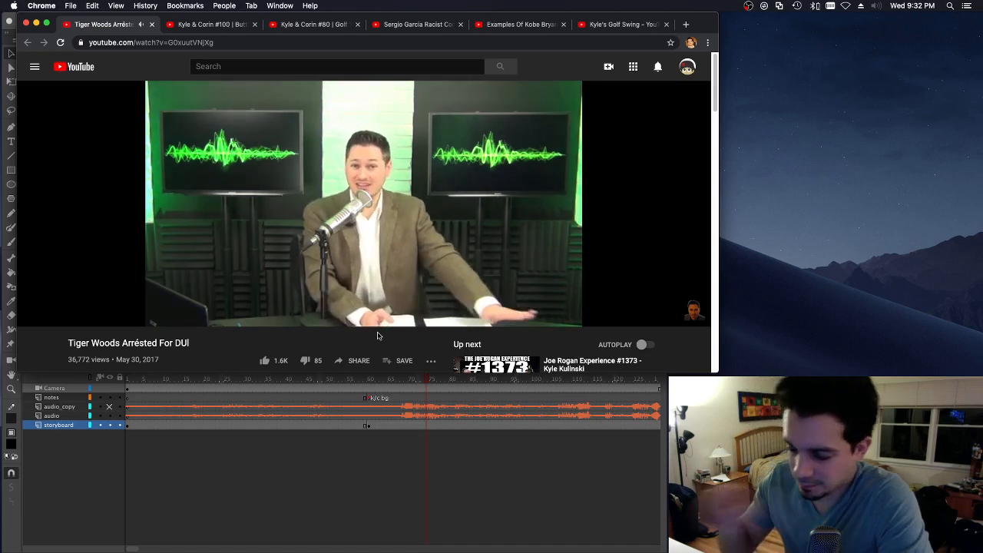
{"action": "left_click", "coordinate": [255, 24]}
{"action": "left_click", "coordinate": [256, 25]}
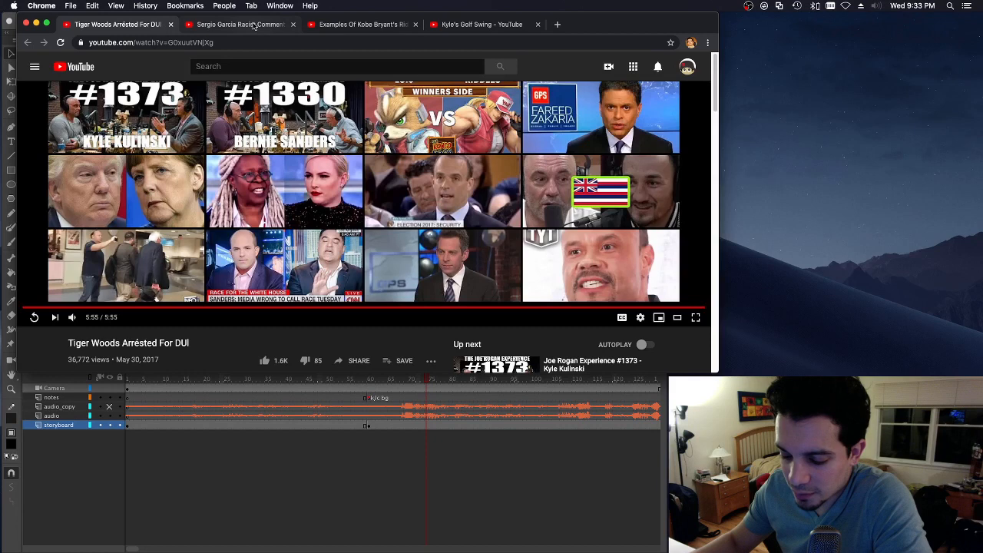
Step: Switch to "Kyle's Golf Swing" and play it in an enlarged browser window
{"action": "left_click", "coordinate": [486, 29]}
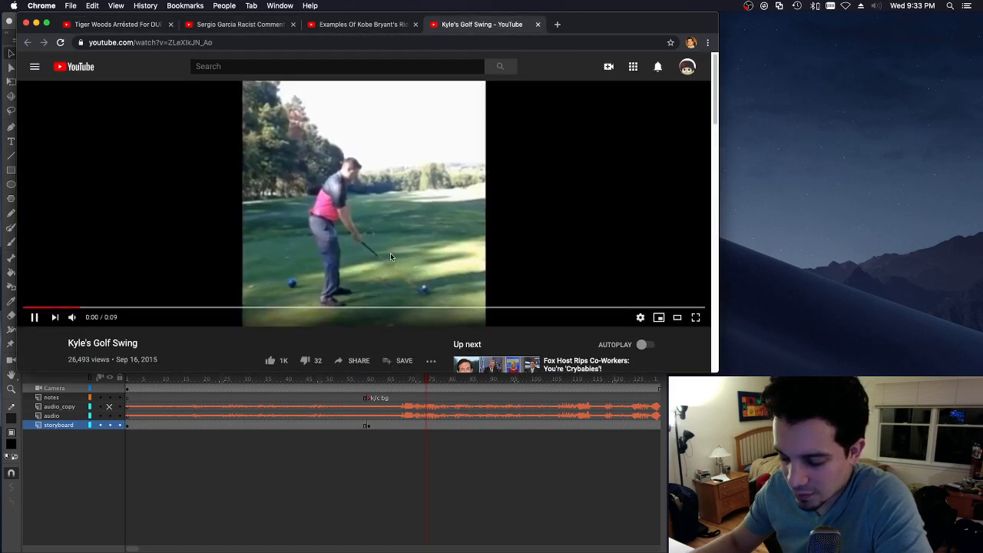
{"action": "left_click", "coordinate": [354, 276]}
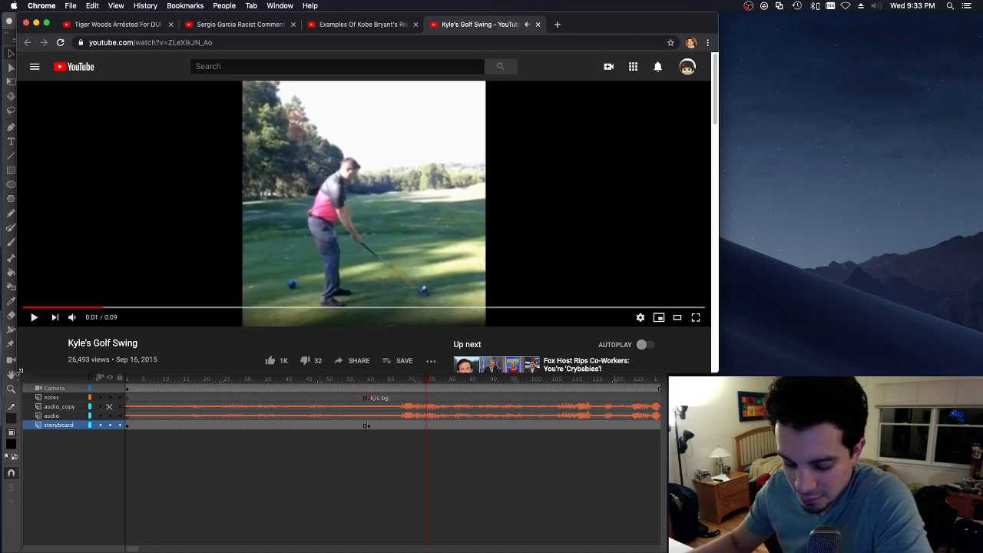
{"action": "left_click_drag", "start_coordinate": [17, 373], "coordinate": [1, 507]}
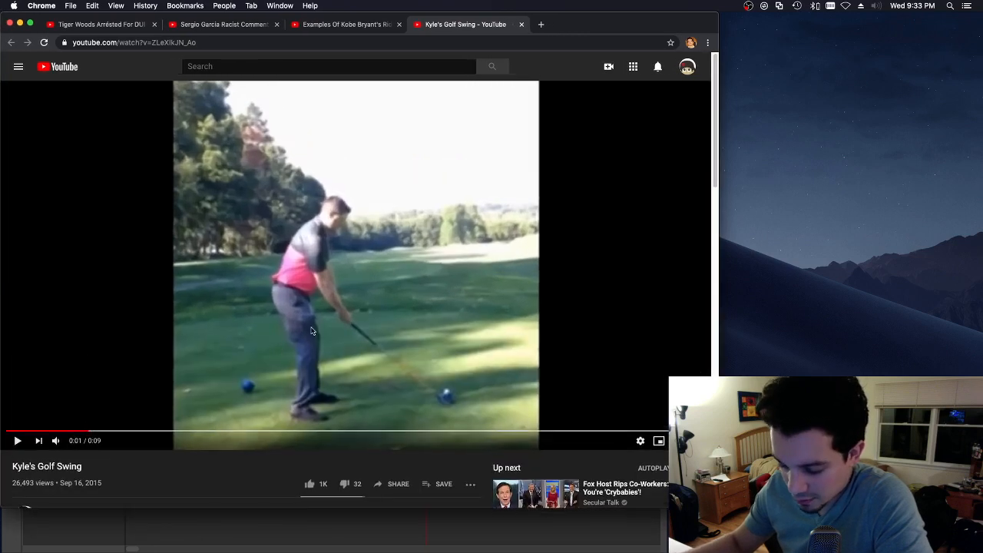
{"action": "left_click", "coordinate": [313, 331]}
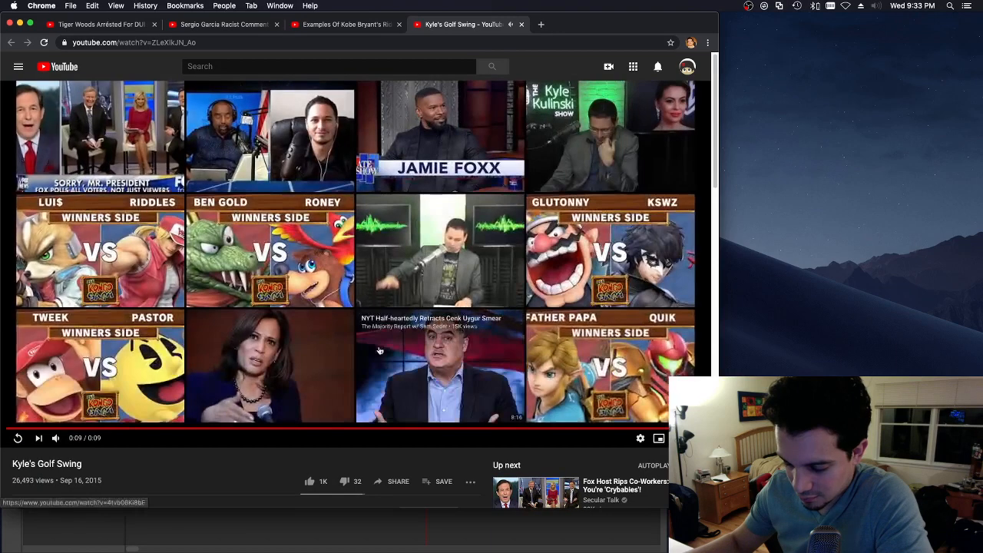
Step: Read the comments beneath "Kyle's Golf Swing", expanding the replies to the first one, and close the video
{"action": "scroll", "coordinate": [378, 348], "scroll_direction": "down", "scroll_amount": 5}
{"action": "scroll", "coordinate": [378, 349], "scroll_direction": "down", "scroll_amount": 3}
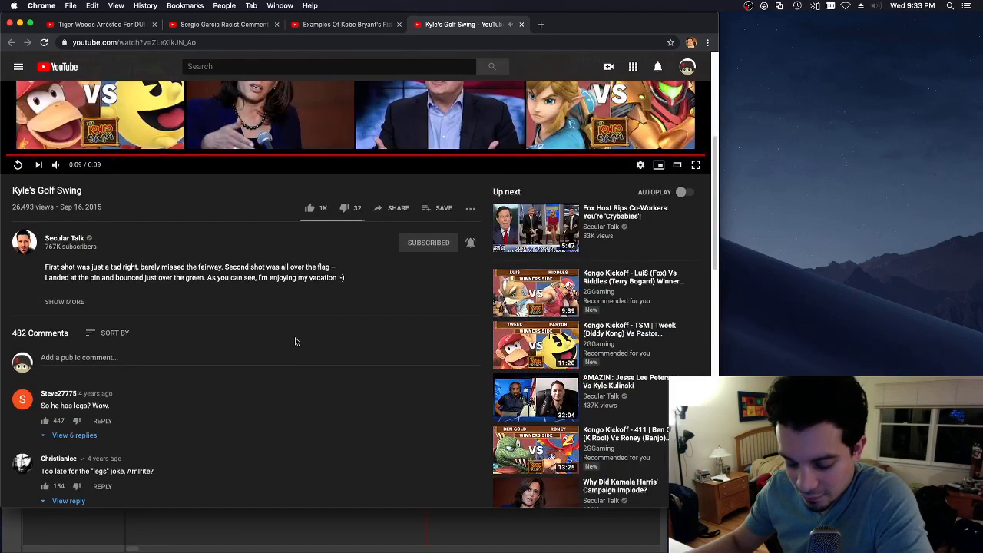
{"action": "left_click", "coordinate": [86, 426]}
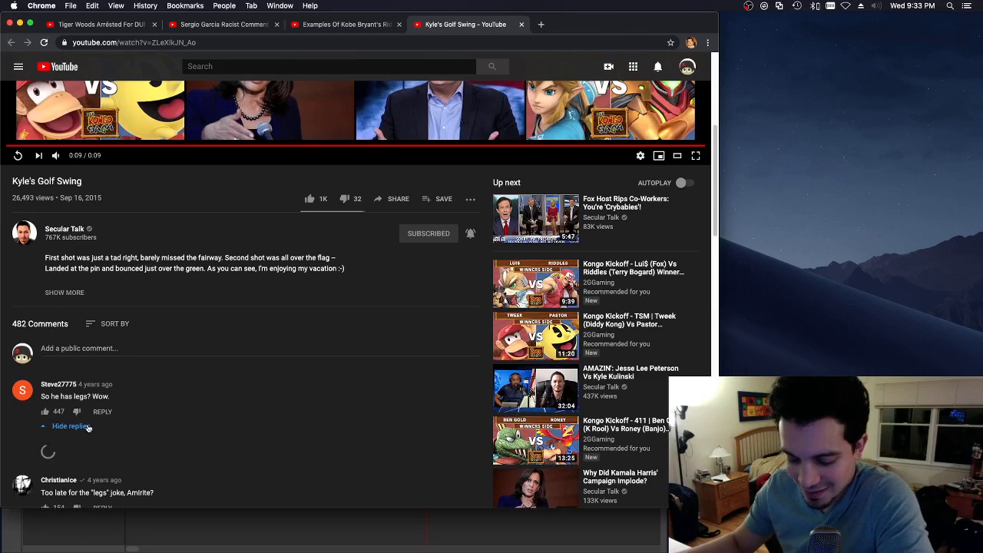
{"action": "scroll", "coordinate": [217, 377], "scroll_direction": "down", "scroll_amount": 5}
{"action": "scroll", "coordinate": [231, 374], "scroll_direction": "down", "scroll_amount": 15}
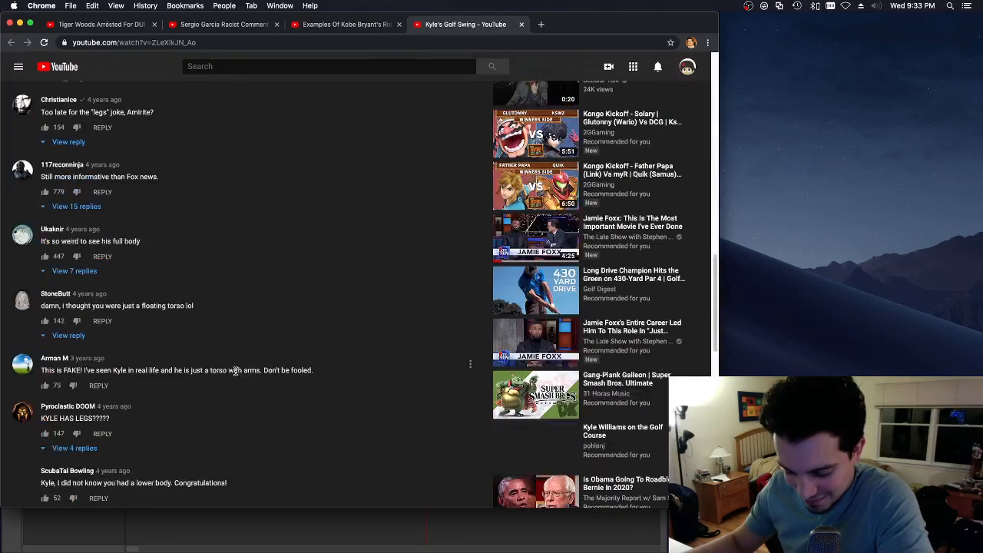
{"action": "scroll", "coordinate": [236, 372], "scroll_direction": "down", "scroll_amount": 3}
{"action": "scroll", "coordinate": [237, 373], "scroll_direction": "up", "scroll_amount": 7}
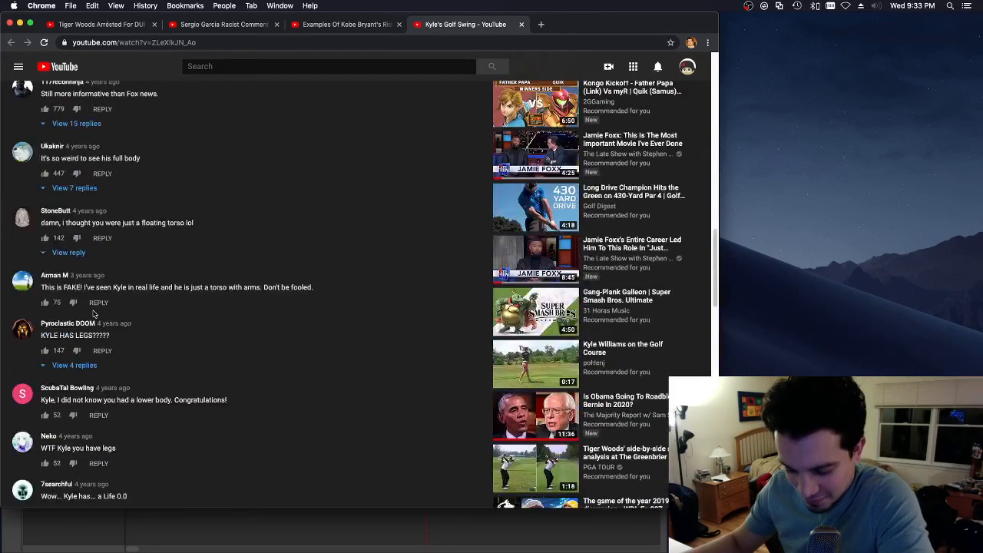
{"action": "scroll", "coordinate": [259, 300], "scroll_direction": "up", "scroll_amount": 20}
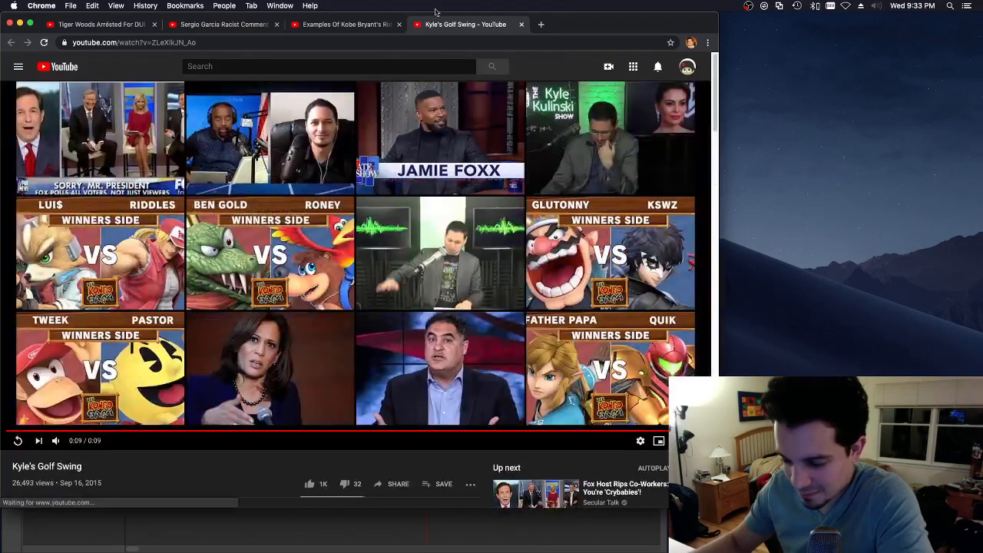
{"action": "left_click", "coordinate": [522, 25]}
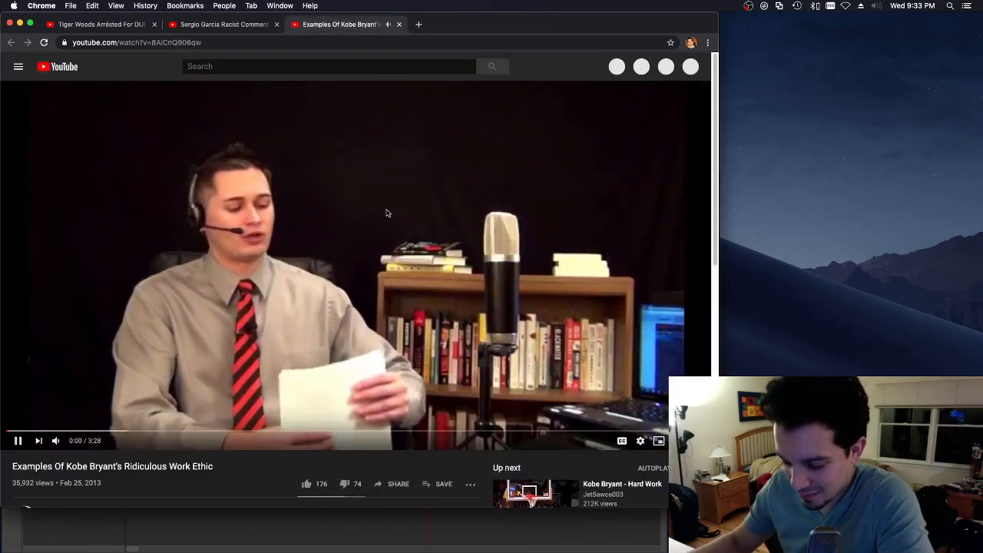
Step: Dismiss the playlist save dialog, glance at the Kobe Bryant video, and play "Sergio Garcia Racist Comment To Tiger Woods"
{"action": "left_click", "coordinate": [223, 24]}
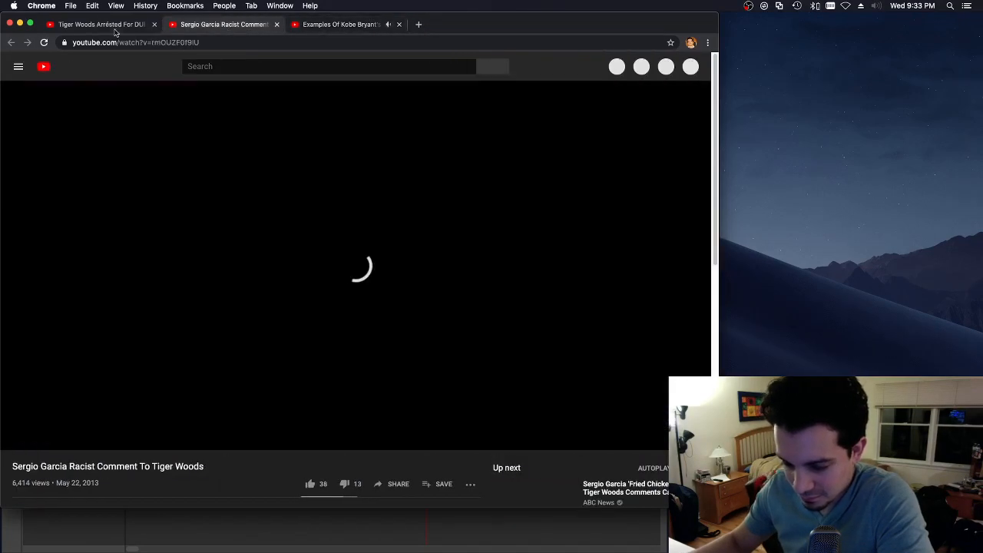
{"action": "left_click", "coordinate": [201, 115]}
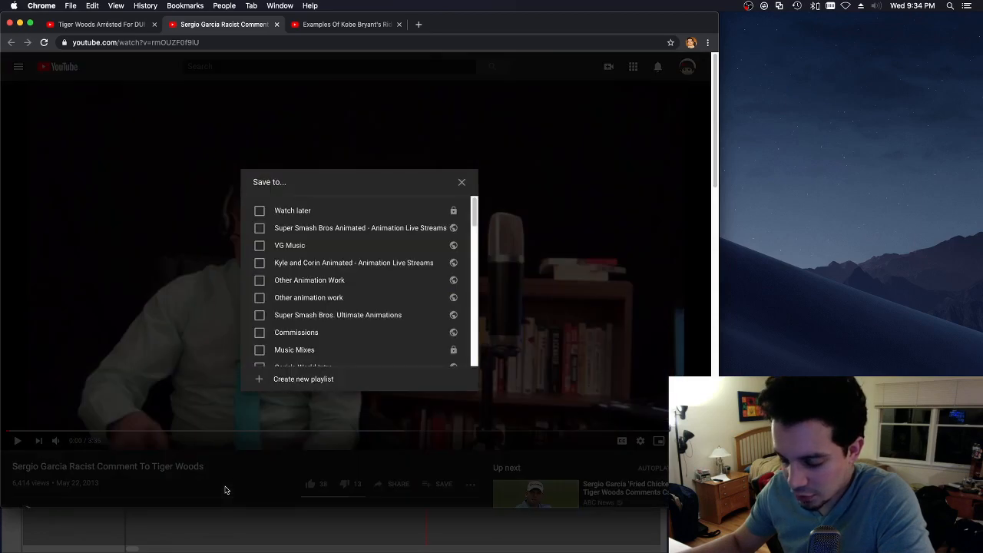
{"action": "left_click", "coordinate": [225, 490]}
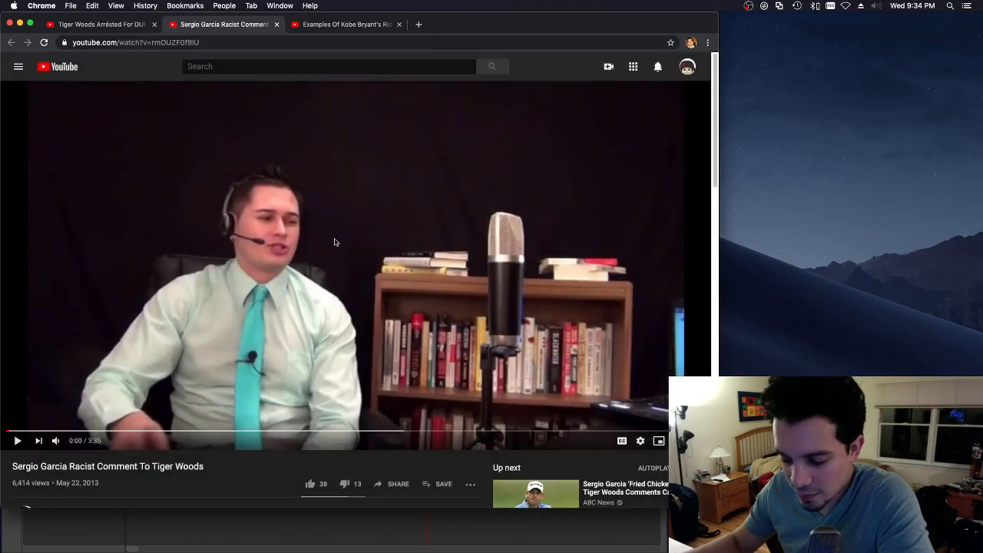
{"action": "left_click", "coordinate": [315, 23]}
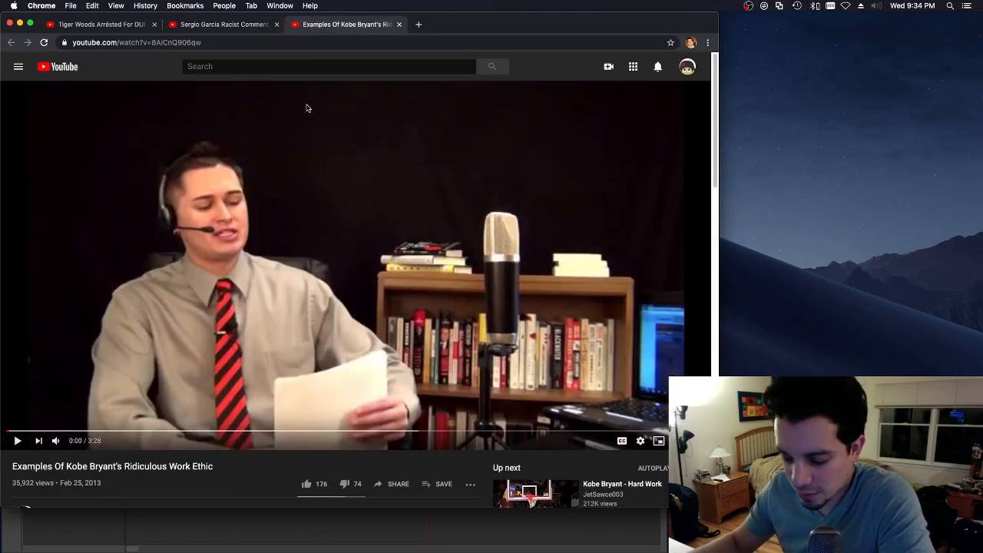
{"action": "left_click", "coordinate": [224, 24]}
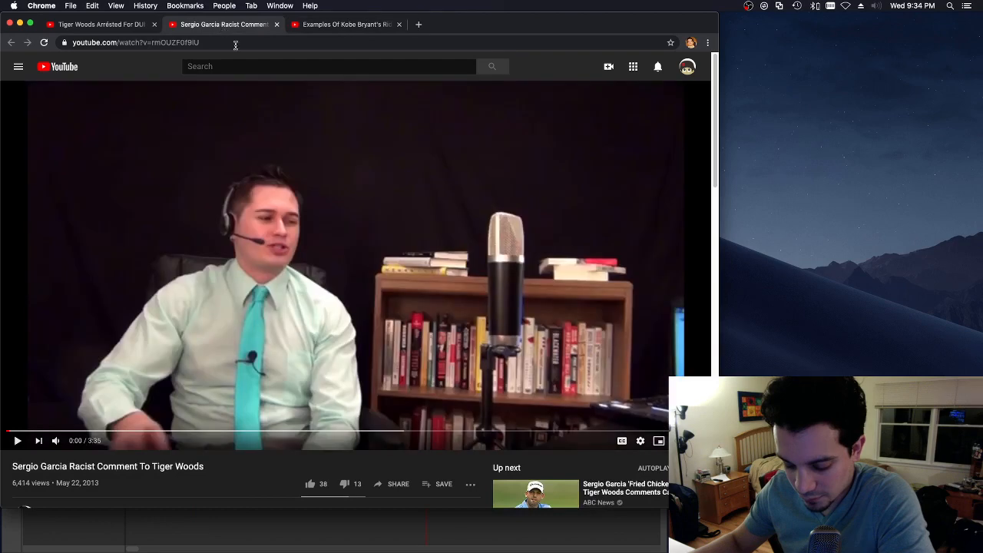
{"action": "left_click", "coordinate": [352, 210]}
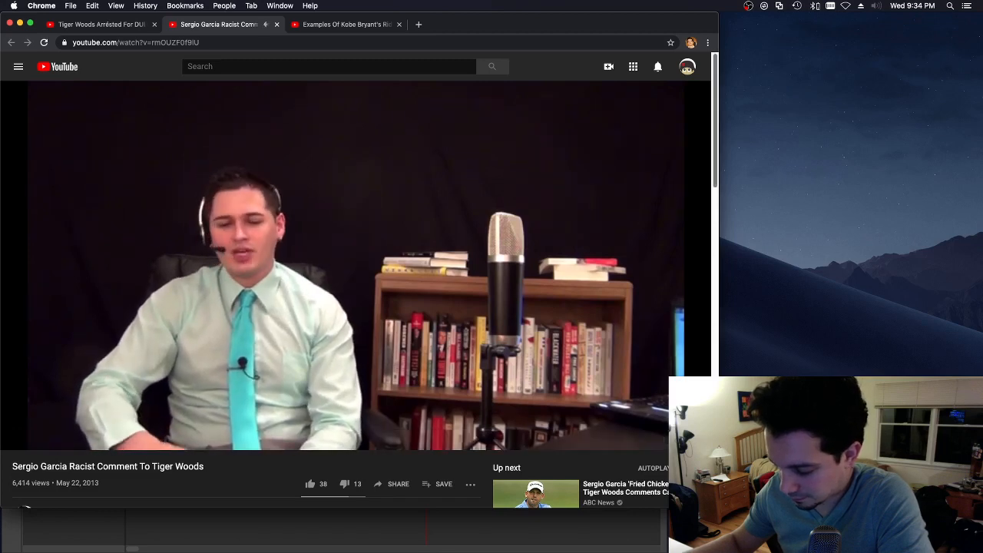
Step: Shrink the browser window and move it beside the Animate storyboard canvas so both can be seen
{"action": "left_click_drag", "start_coordinate": [717, 507], "coordinate": [419, 329]}
{"action": "left_click_drag", "start_coordinate": [403, 27], "coordinate": [961, 27]}
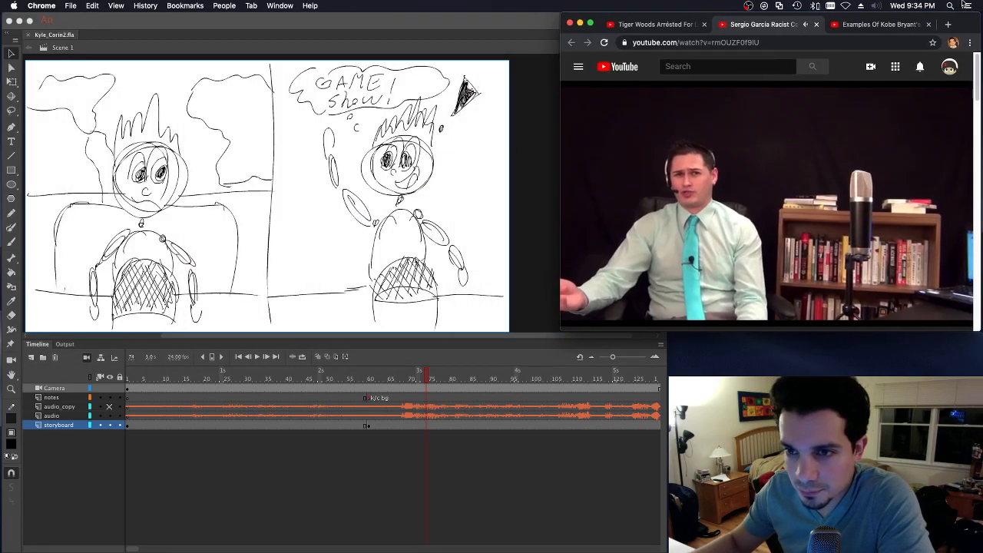
Step: Select the web address of the "Tiger Woods Arrested For DUI" video, and return to watching the Sergio Garcia video
{"action": "left_click", "coordinate": [655, 24]}
{"action": "left_click", "coordinate": [668, 42]}
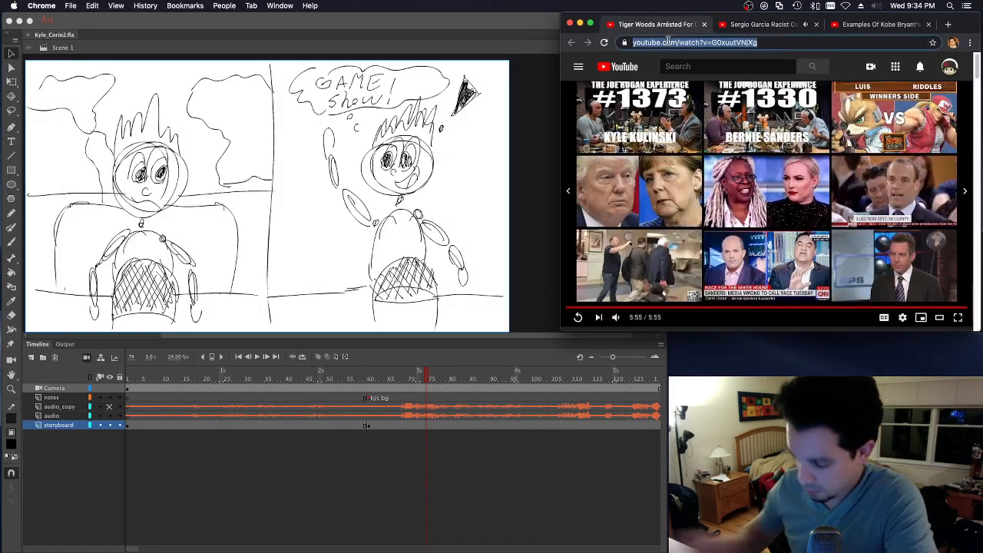
{"action": "left_click", "coordinate": [756, 29]}
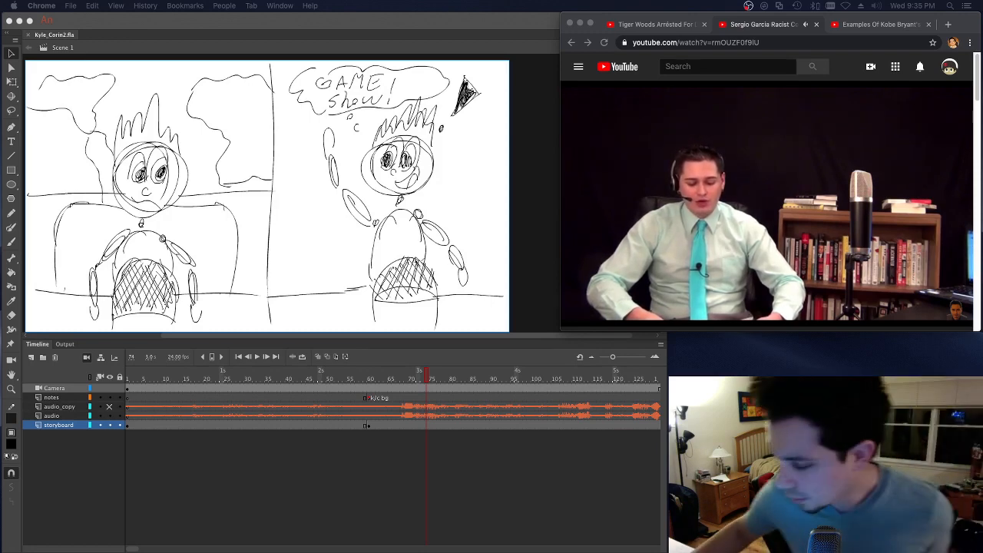
{"action": "left_click", "coordinate": [753, 199]}
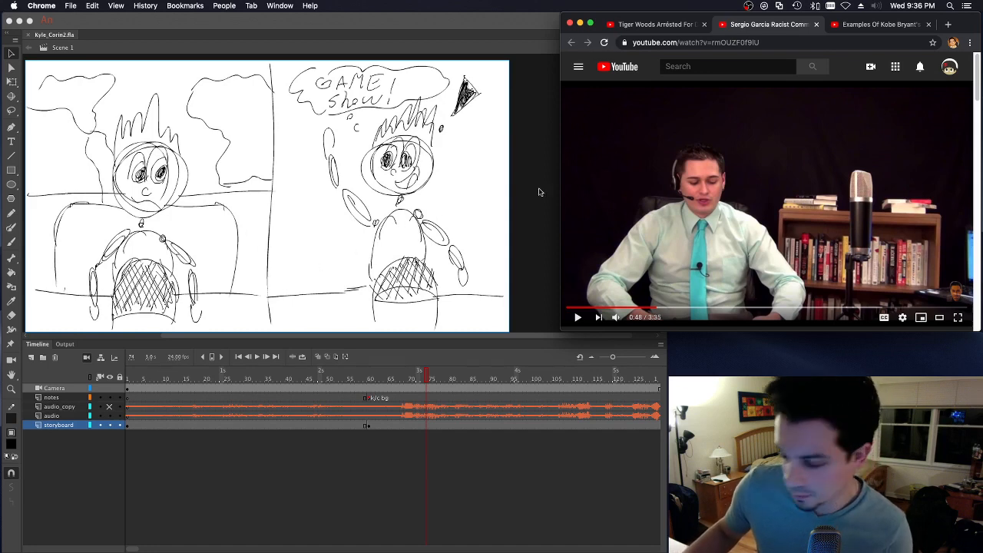
{"action": "left_click", "coordinate": [637, 207]}
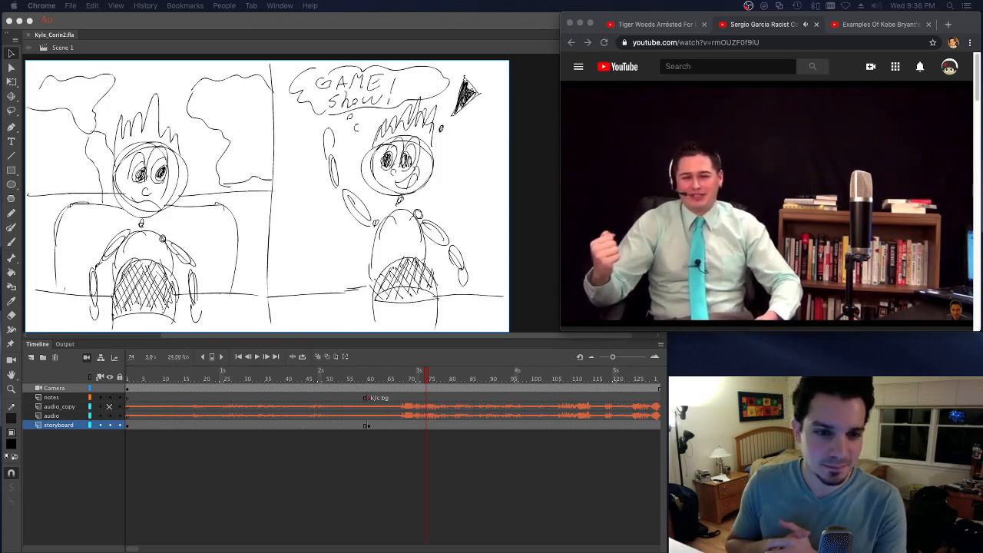
Step: Reopen the closed audio-to-WAV converter page and pull its tab out of the video window
{"action": "key", "text": "super+shift+t"}
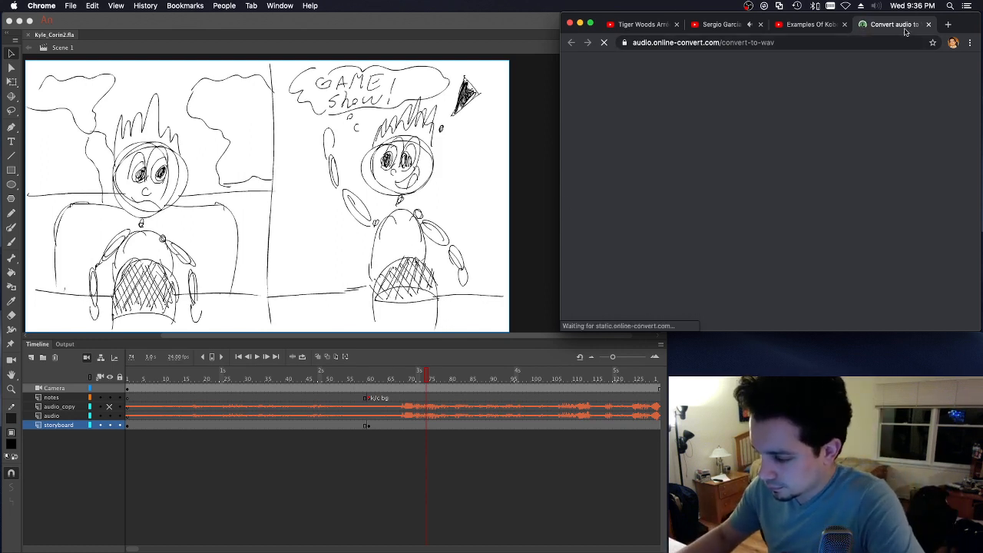
{"action": "left_click_drag", "start_coordinate": [905, 30], "coordinate": [576, 552]}
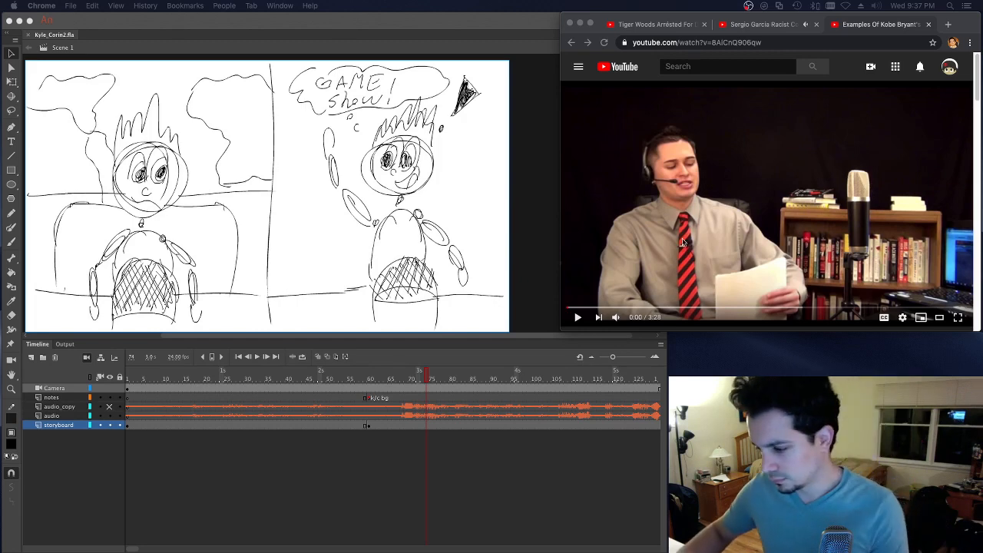
Step: Watch and close the Sergio Garcia video, and skim the Kobe Bryant video's description and suggested videos
{"action": "left_click", "coordinate": [768, 24]}
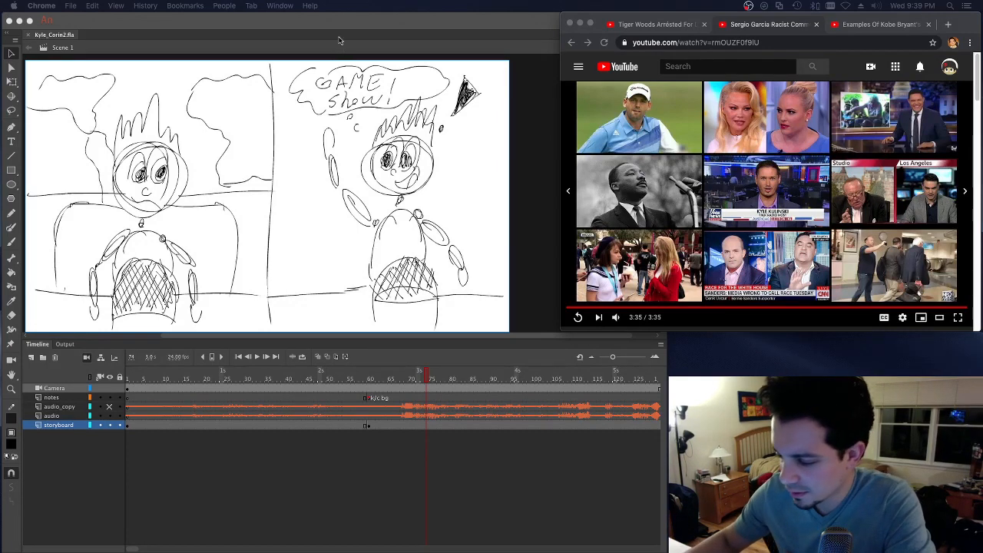
{"action": "left_click", "coordinate": [816, 25]}
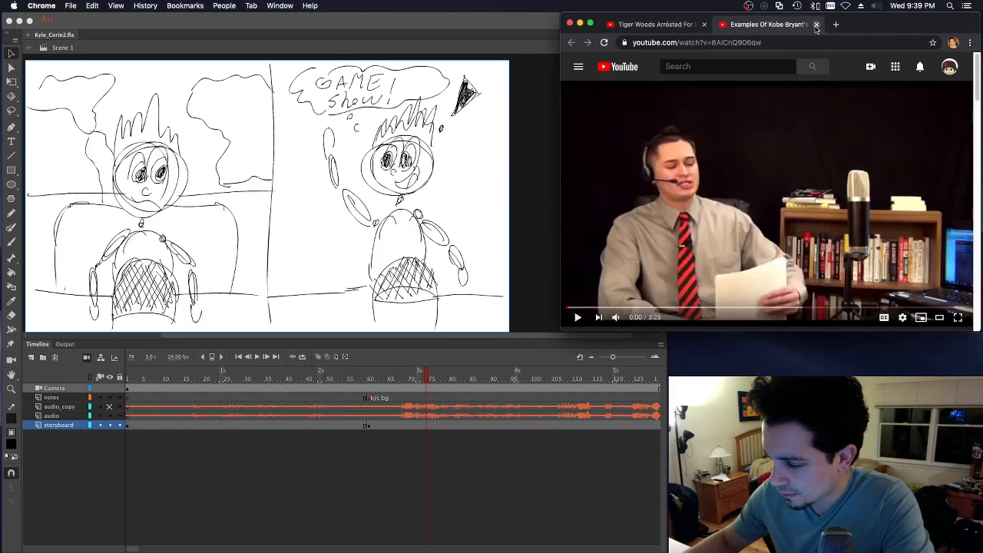
{"action": "scroll", "coordinate": [692, 166], "scroll_direction": "down", "scroll_amount": 5}
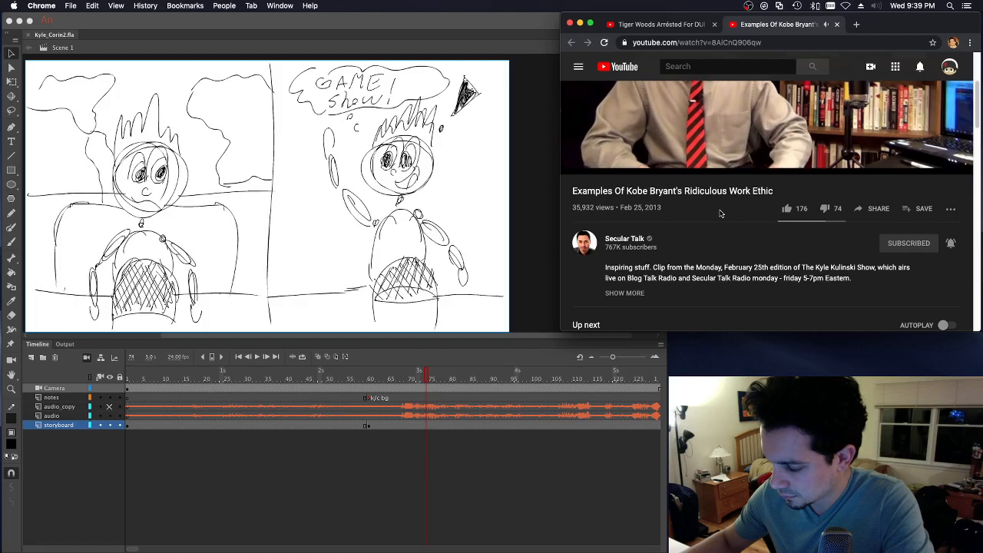
{"action": "scroll", "coordinate": [720, 213], "scroll_direction": "down", "scroll_amount": 3}
{"action": "scroll", "coordinate": [719, 215], "scroll_direction": "down", "scroll_amount": 2}
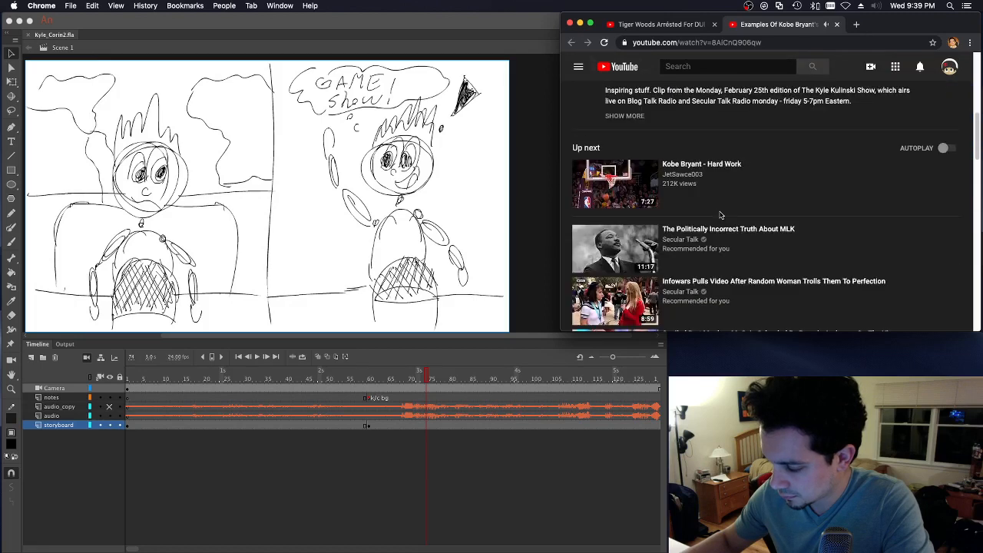
{"action": "scroll", "coordinate": [720, 214], "scroll_direction": "up", "scroll_amount": 10}
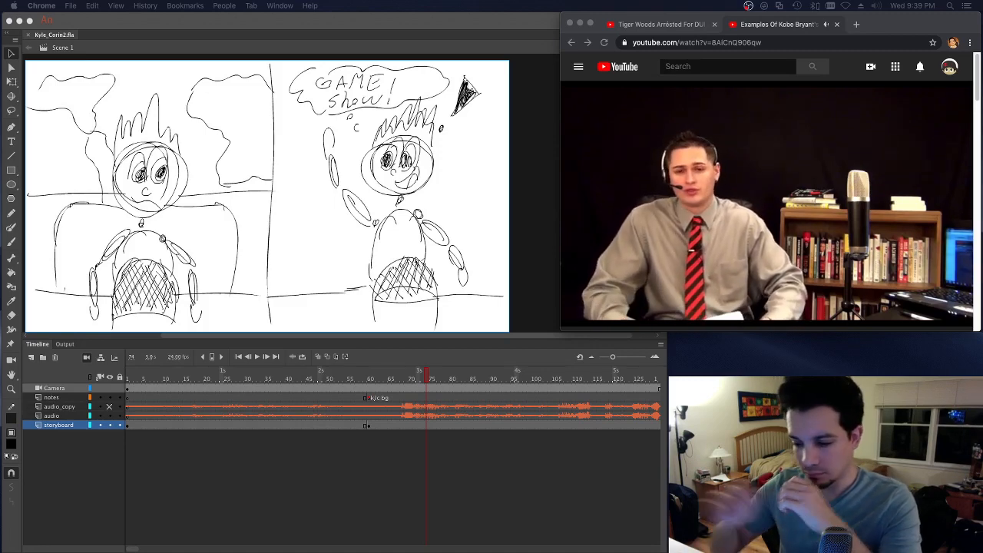
Step: Minimize the Animate window and watch the Kobe Bryant video, pausing and resuming it once
{"action": "left_click", "coordinate": [20, 29]}
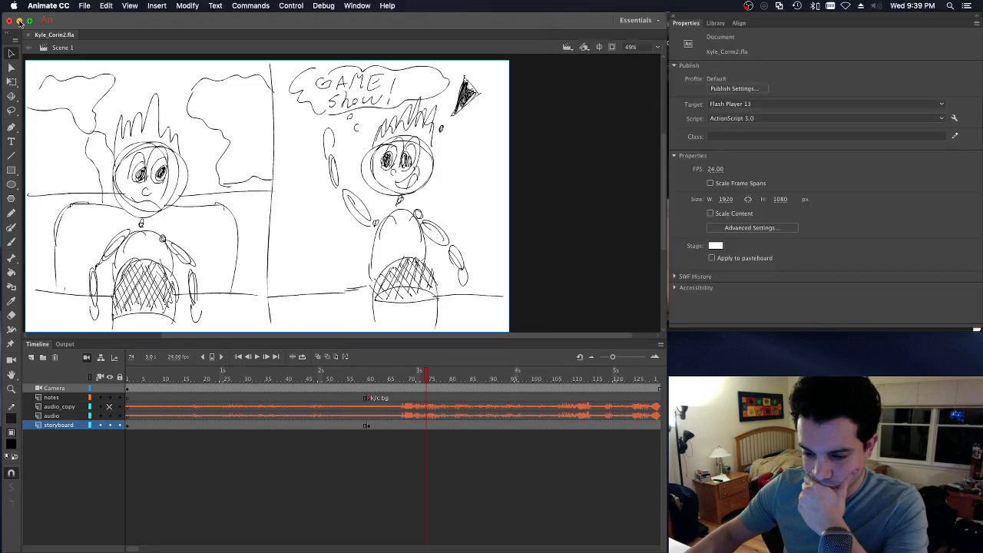
{"action": "left_click", "coordinate": [19, 21]}
{"action": "left_click", "coordinate": [329, 182]}
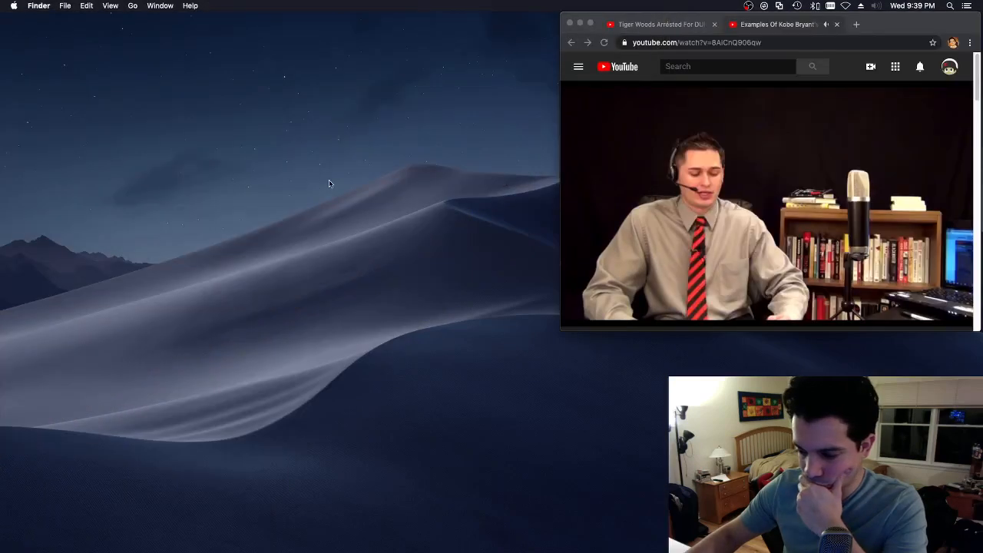
{"action": "left_click", "coordinate": [838, 71]}
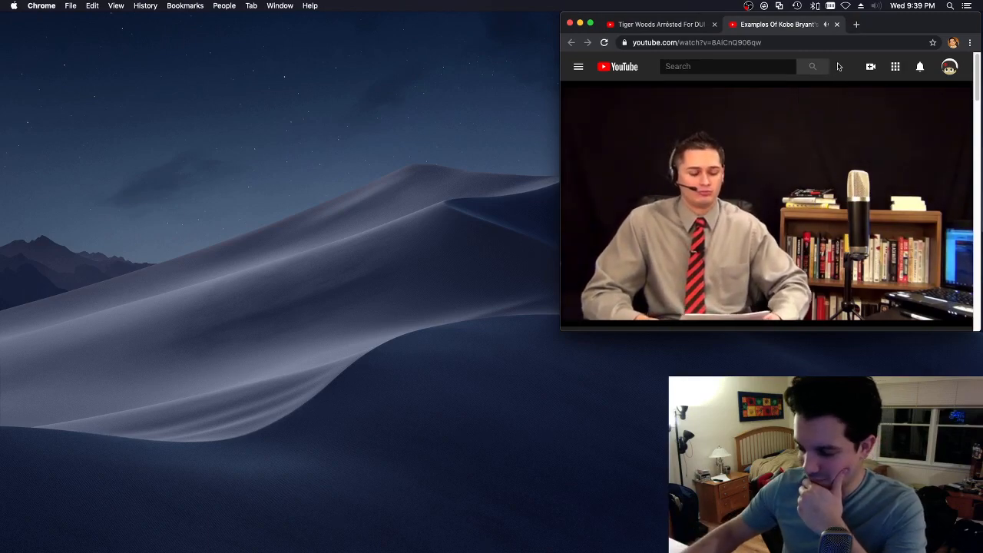
{"action": "mouse_move", "coordinate": [792, 145]}
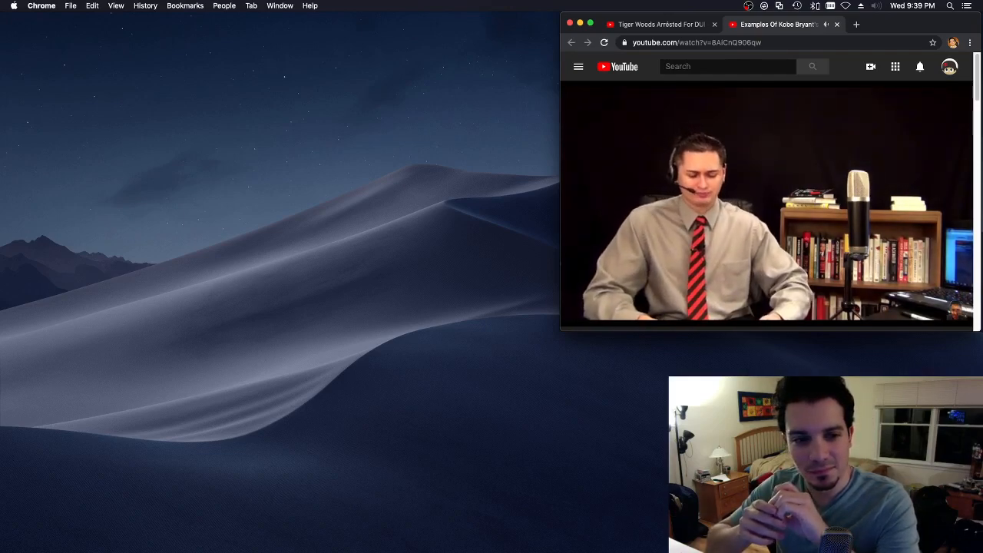
{"action": "left_click", "coordinate": [730, 103]}
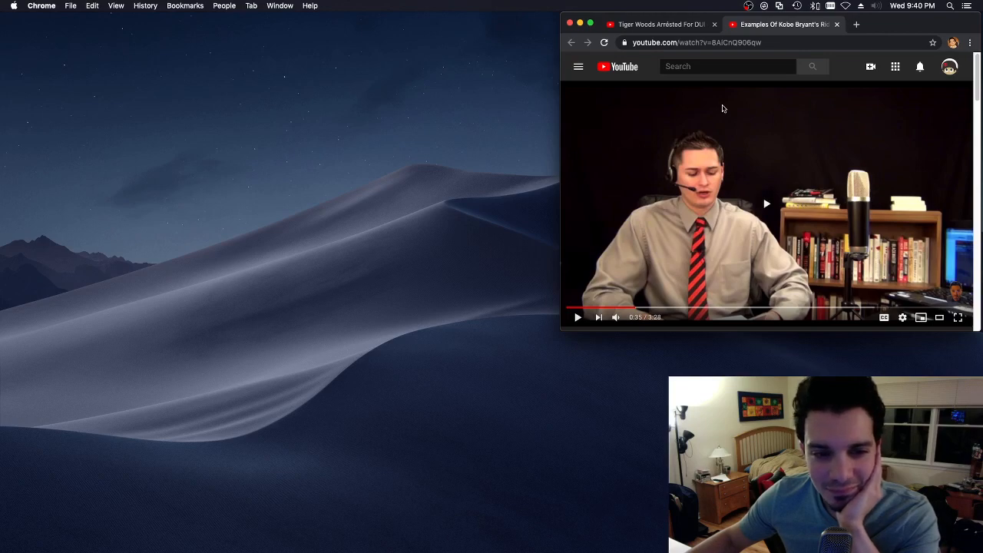
{"action": "left_click", "coordinate": [722, 108]}
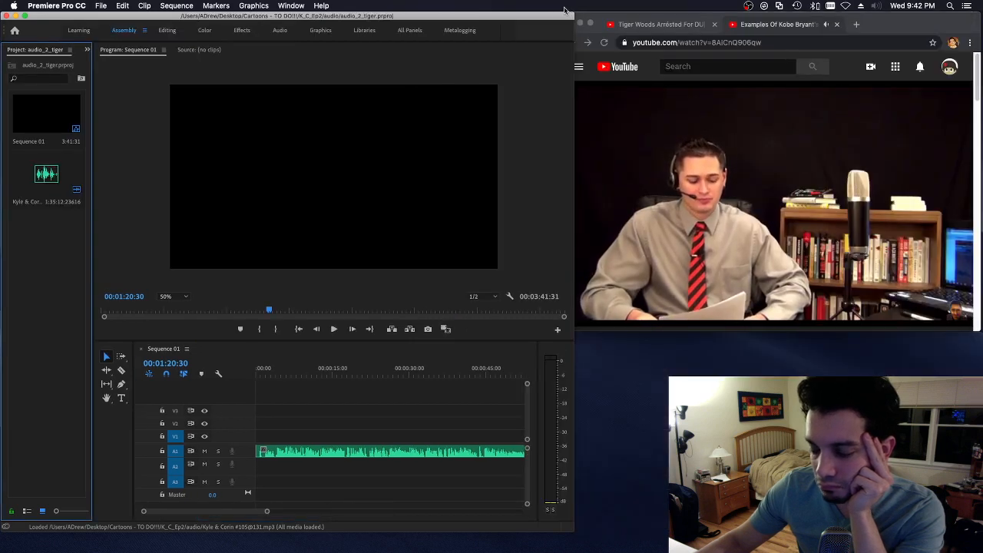
Step: Switch to Premiere Pro, delete the Kyle & Corin audio clip from Sequence 01, and import Tiger Woods Arrested For DUI.mp3 into the project
{"action": "left_click", "coordinate": [308, 371]}
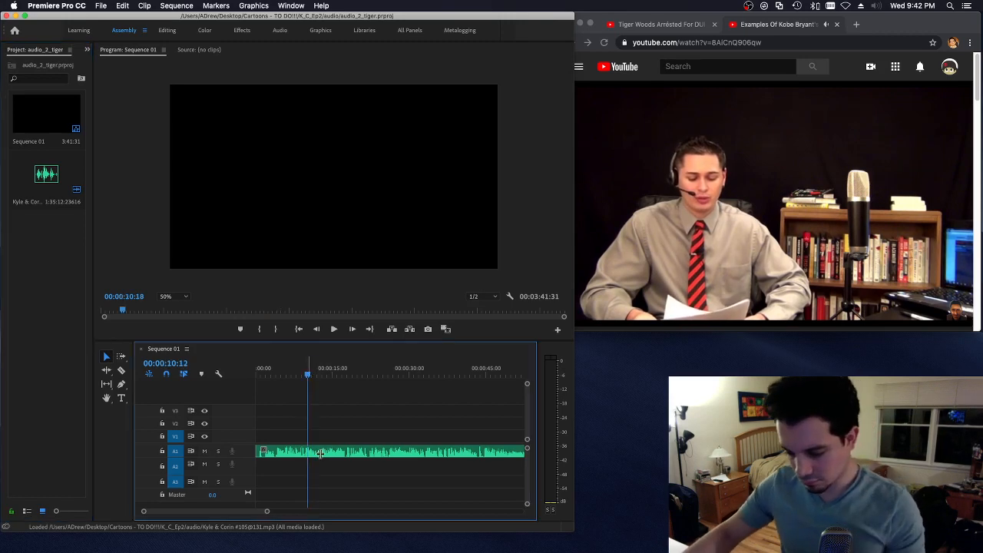
{"action": "left_click", "coordinate": [332, 452]}
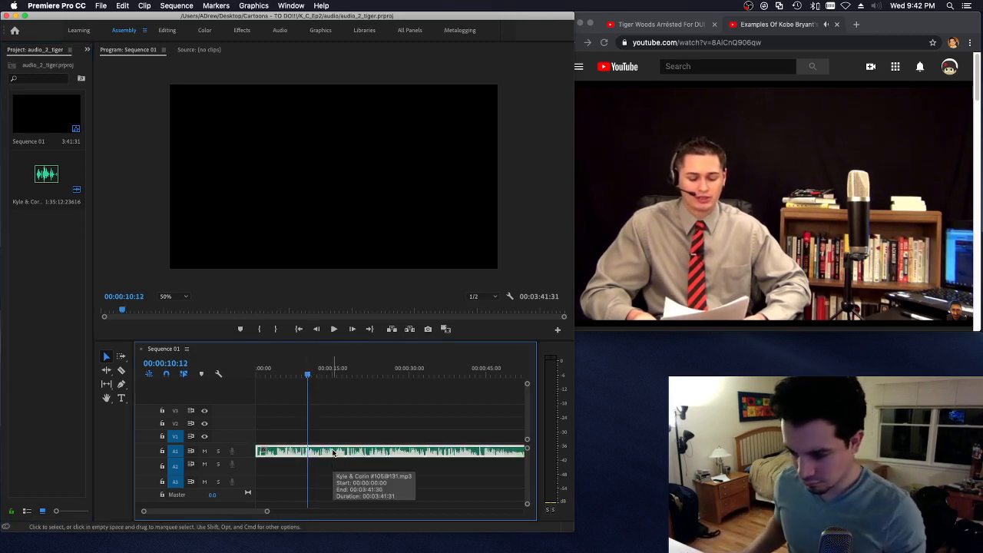
{"action": "key", "text": "Delete"}
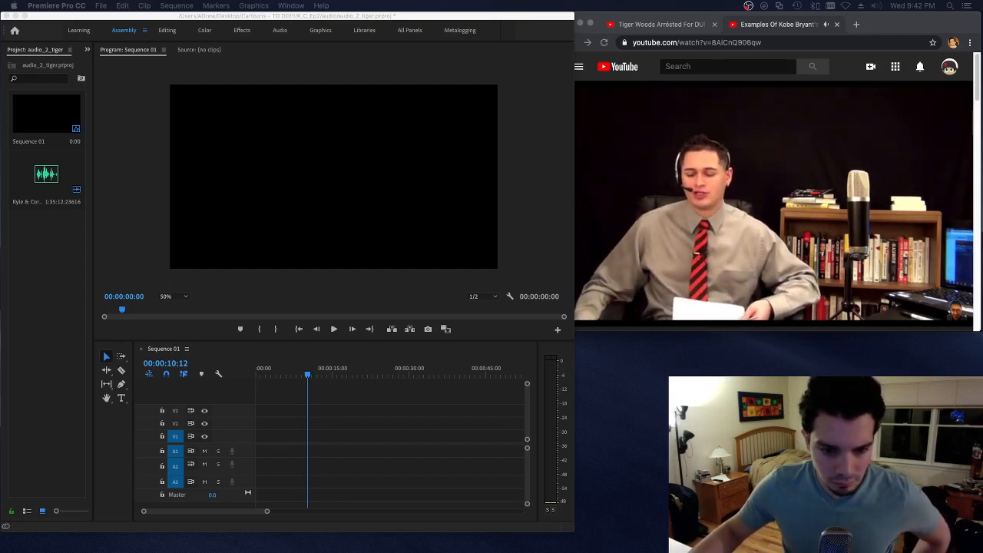
{"action": "left_click_drag", "start_coordinate": [0, 376], "coordinate": [56, 374]}
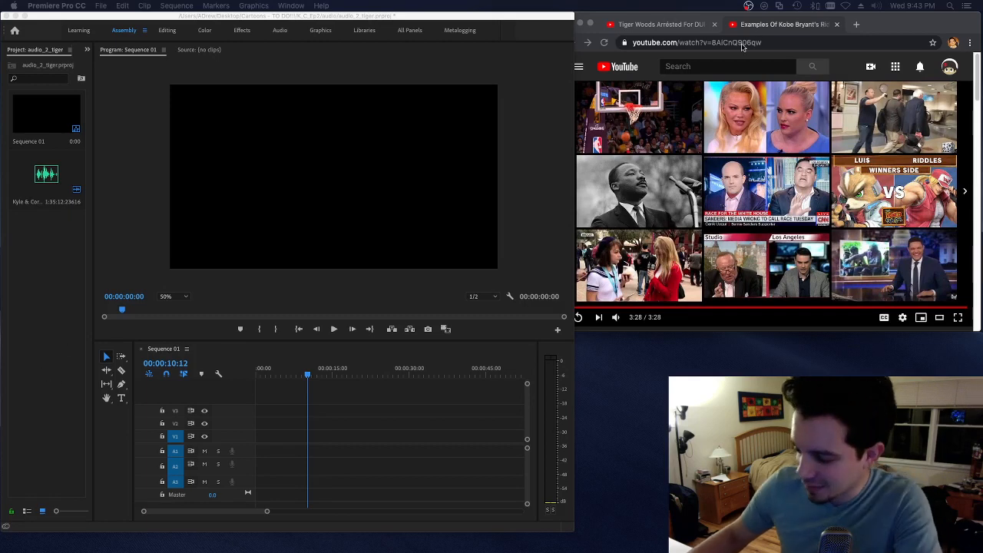
Step: Close the Kobe Bryant and Tiger Woods video pages, and widen the Premiere Pro window across the screen
{"action": "left_click", "coordinate": [837, 24]}
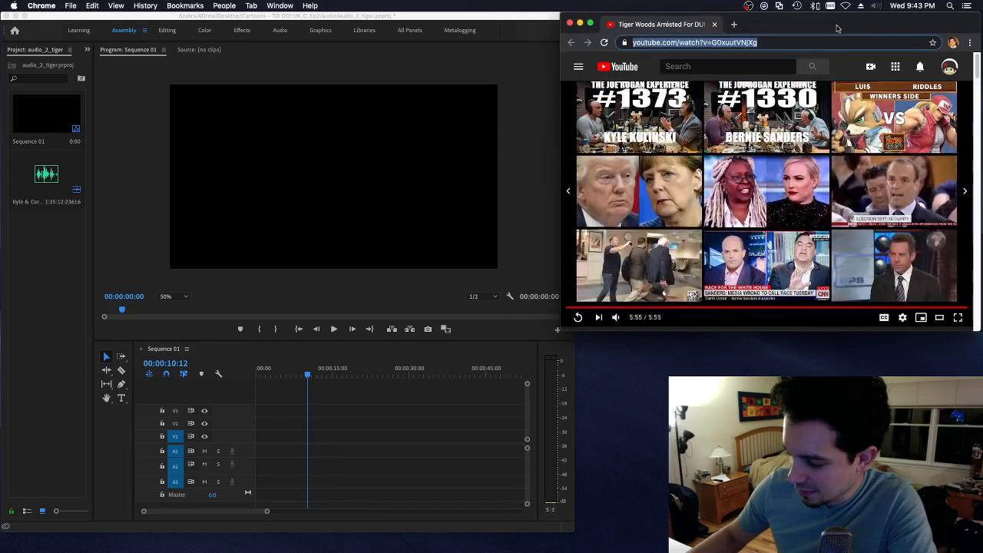
{"action": "left_click", "coordinate": [715, 25]}
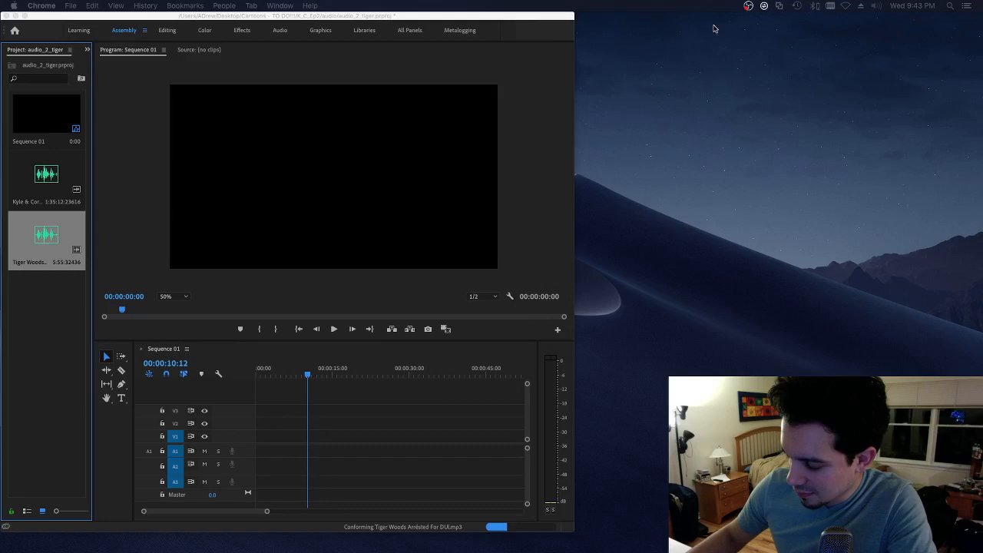
{"action": "left_click", "coordinate": [511, 21]}
{"action": "left_click_drag", "start_coordinate": [572, 14], "coordinate": [968, 9]}
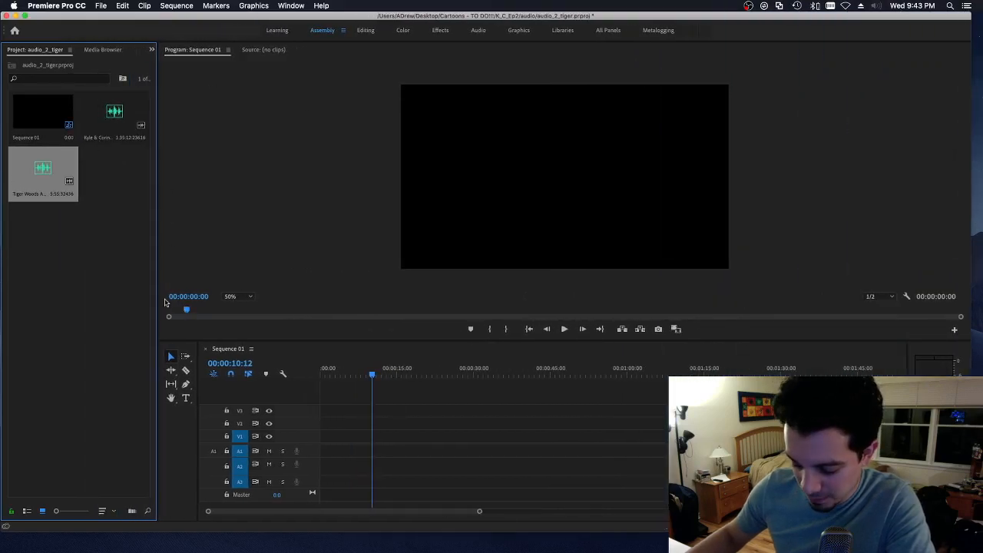
Step: Place the Tiger Woods audio at the start of track A1, return the playhead to 00:00:00:00, and save the project
{"action": "left_click_drag", "start_coordinate": [35, 185], "coordinate": [320, 458]}
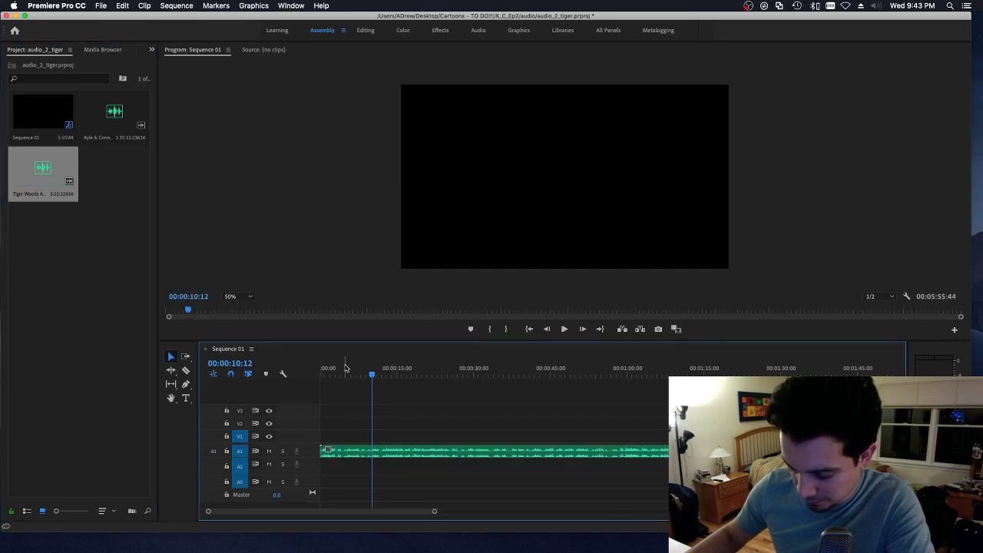
{"action": "left_click_drag", "start_coordinate": [348, 372], "coordinate": [301, 375]}
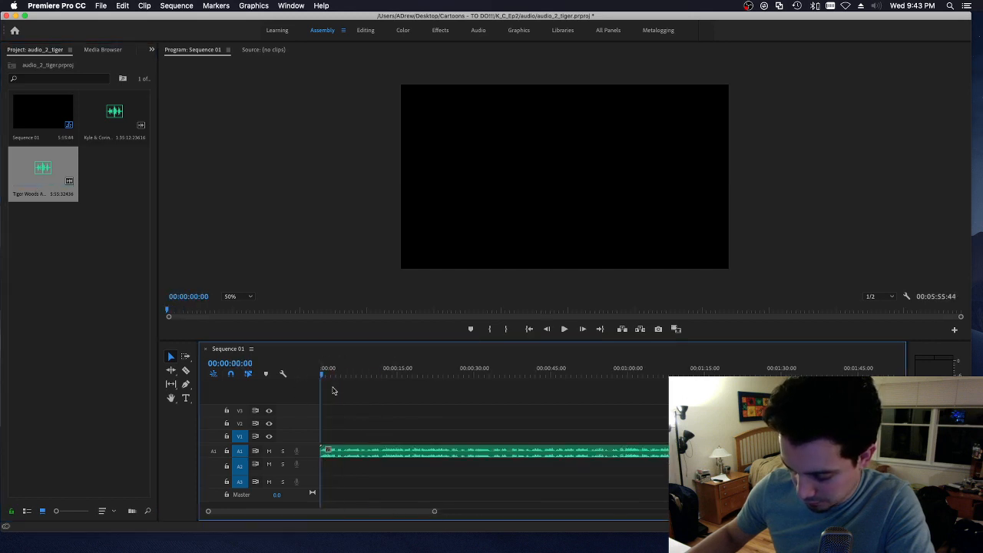
{"action": "left_click", "coordinate": [300, 235]}
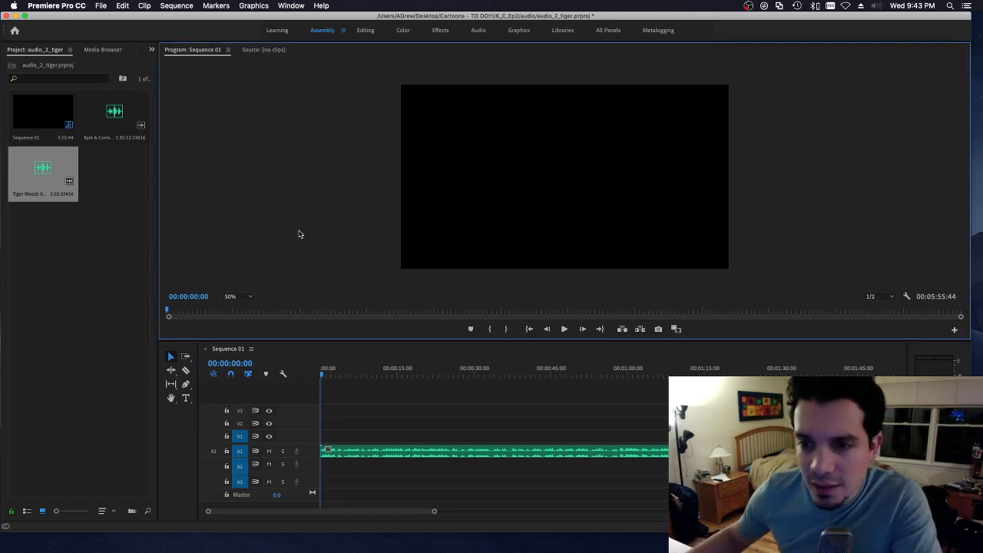
{"action": "key", "text": "super+s"}
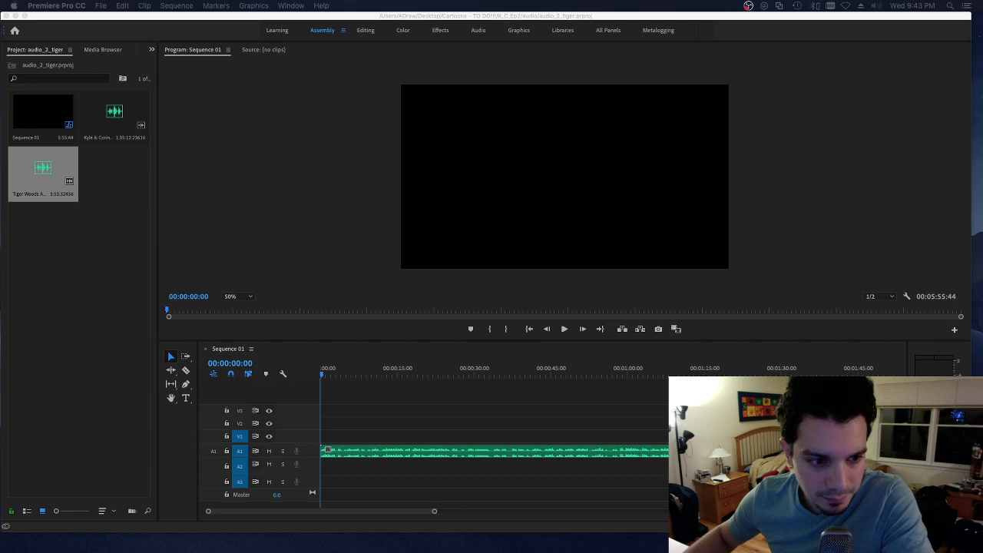
Step: Listen closely to the opening seconds of the Tiger Woods audio in Sequence 01 to find where to cut
{"action": "left_click", "coordinate": [310, 373]}
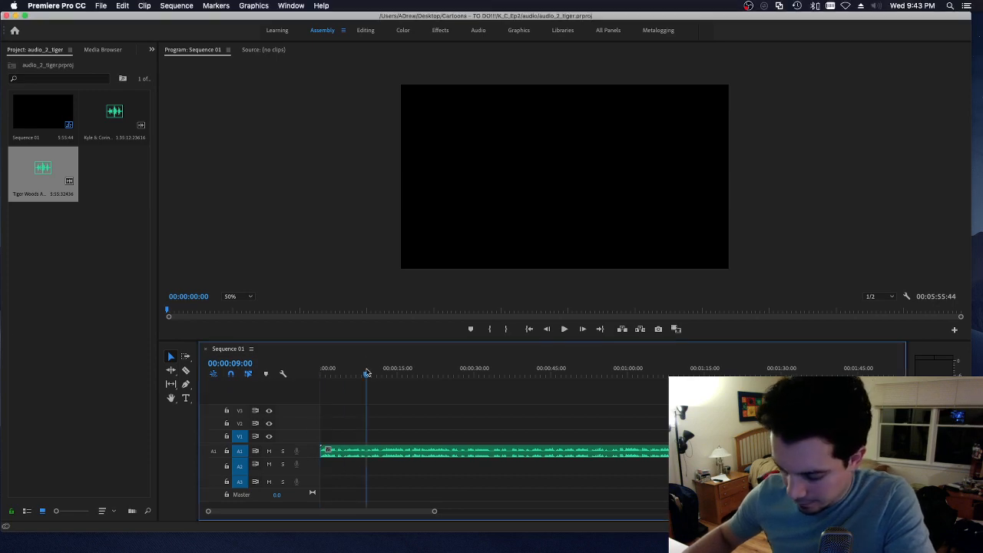
{"action": "key", "text": "space"}
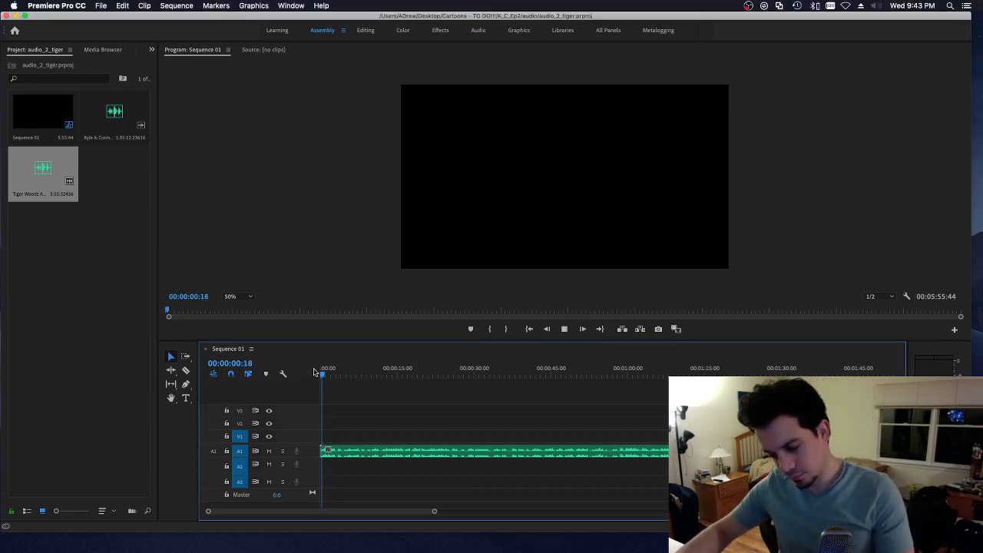
{"action": "key", "text": "space"}
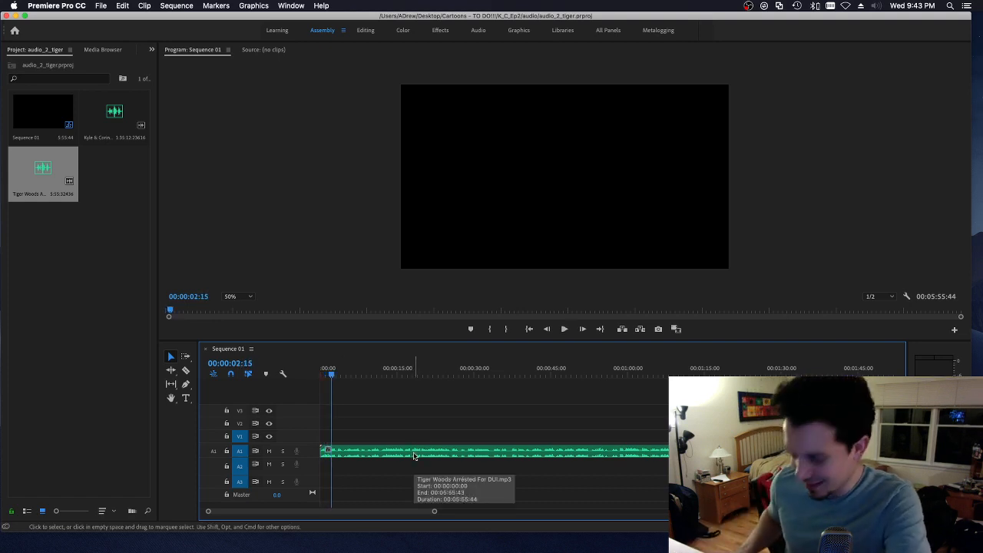
{"action": "key", "text": "="}
{"action": "key", "text": "="}
{"action": "key", "text": "="}
{"action": "key", "text": "="}
{"action": "key", "text": "="}
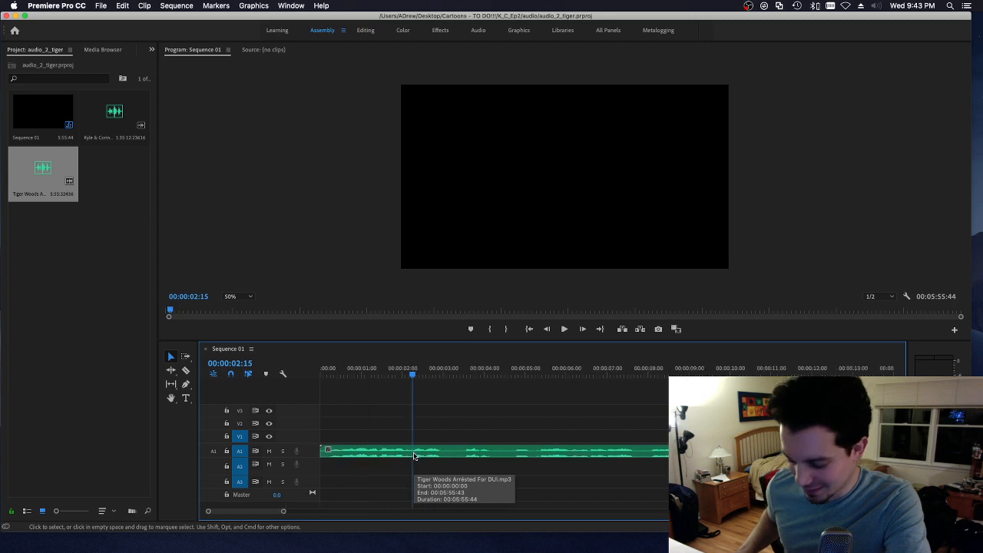
{"action": "left_click", "coordinate": [351, 374]}
{"action": "key", "text": "space"}
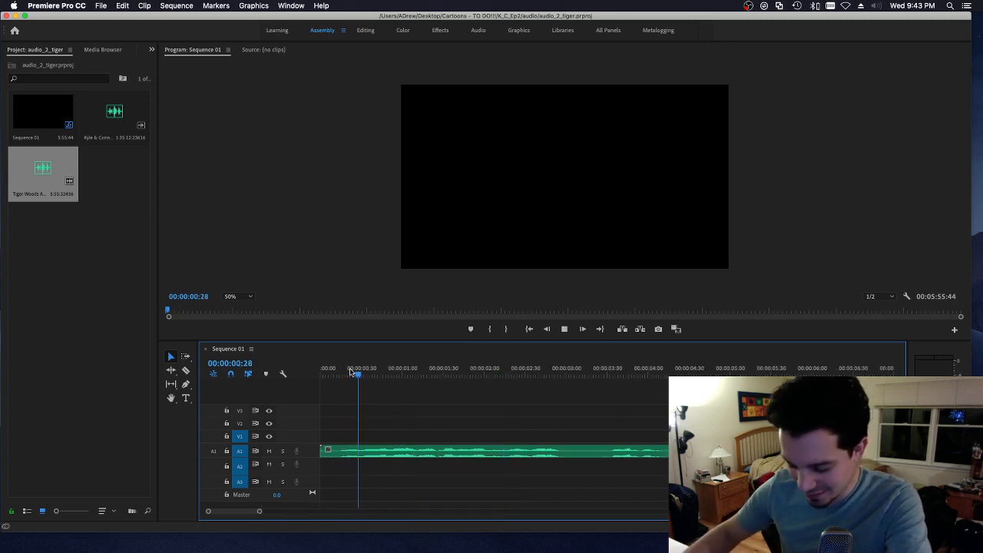
Step: Split the Tiger Woods audio at 00:00:01:26, delete the opening piece, and play the start of what remains
{"action": "left_click_drag", "start_coordinate": [392, 372], "coordinate": [438, 370]}
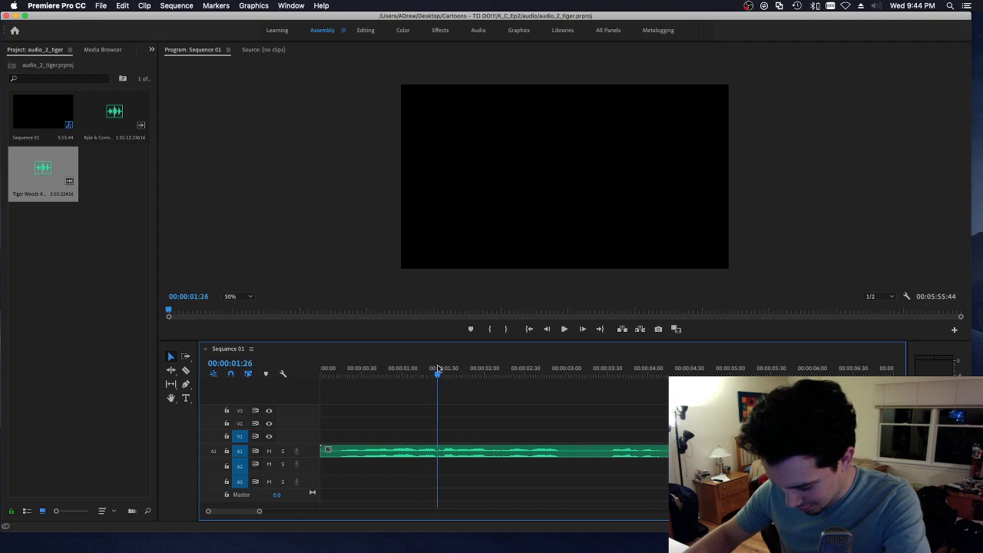
{"action": "left_click", "coordinate": [466, 452]}
{"action": "key", "text": "cmd+k"}
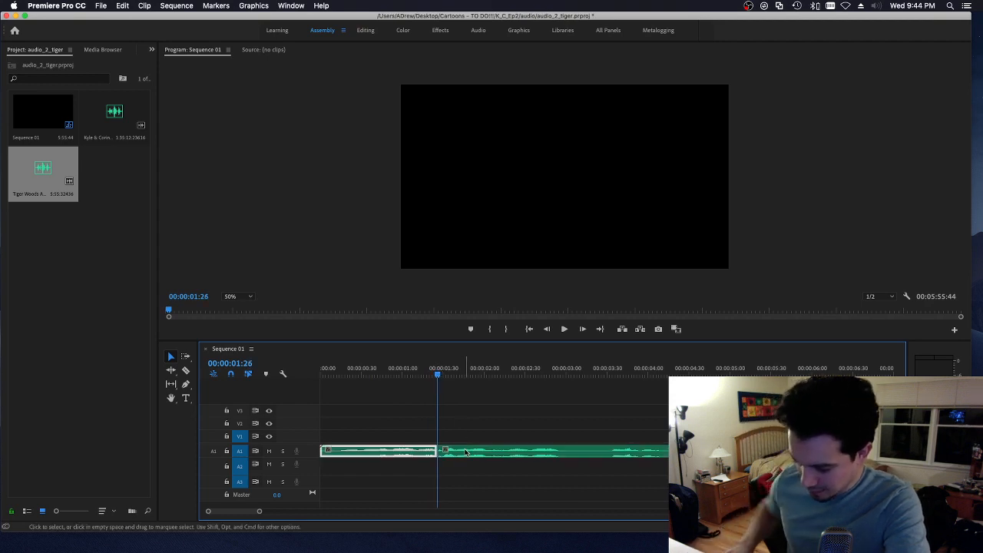
{"action": "key", "text": "Delete"}
{"action": "key", "text": "space"}
{"action": "key", "text": "space"}
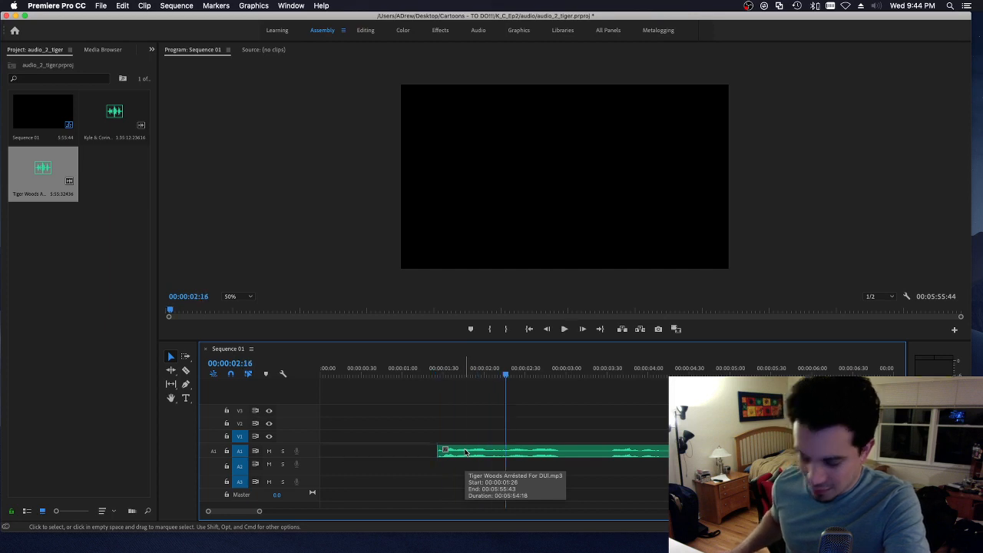
Step: Split the Tiger Woods audio at 00:00:02:12 and move the short first piece earlier, leaving a gap before the rest
{"action": "left_click", "coordinate": [433, 372]}
{"action": "key", "text": "space"}
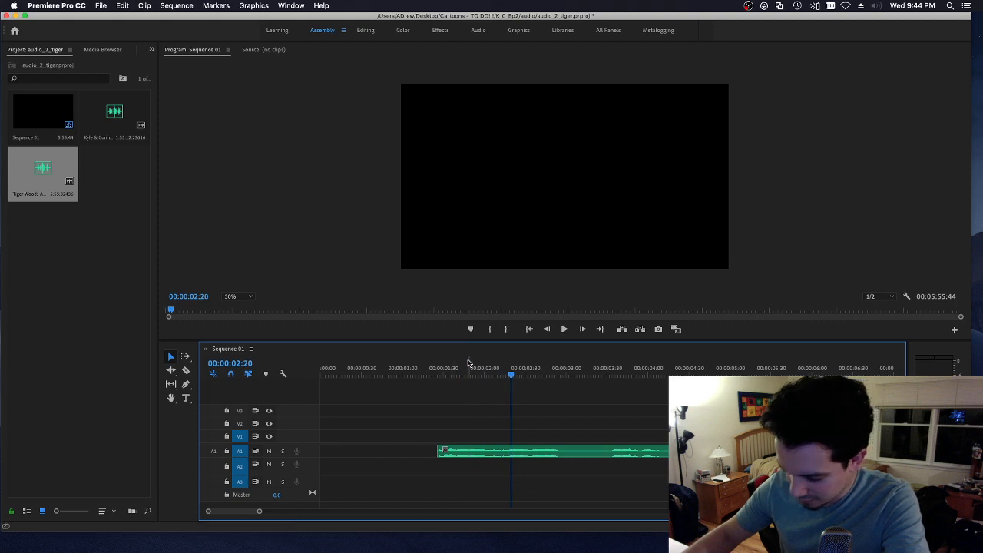
{"action": "mouse_move", "coordinate": [482, 369]}
{"action": "left_mouse_down"}
{"action": "mouse_move", "coordinate": [497, 366]}
{"action": "mouse_move", "coordinate": [474, 365]}
{"action": "mouse_move", "coordinate": [501, 367]}
{"action": "left_mouse_up"}
{"action": "key", "text": "space"}
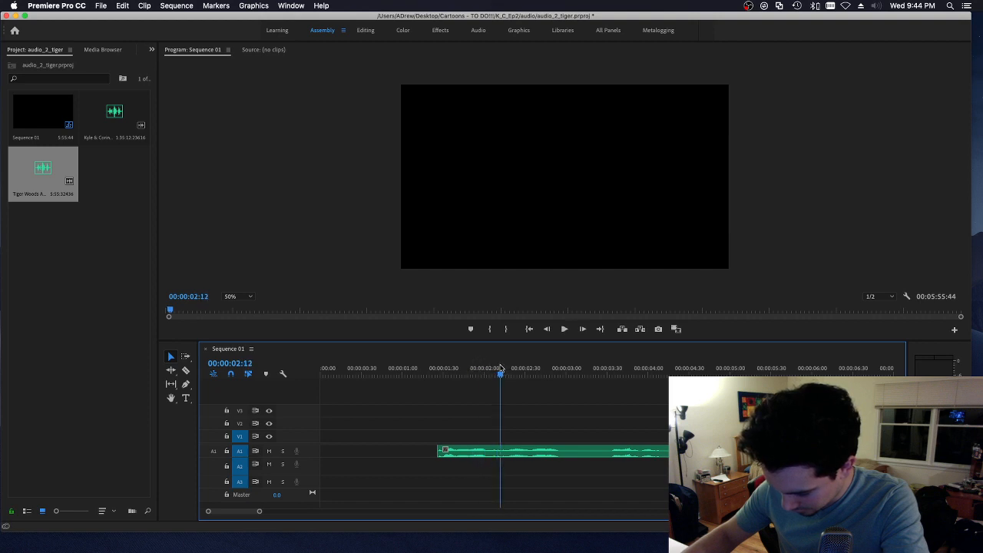
{"action": "left_click", "coordinate": [529, 455]}
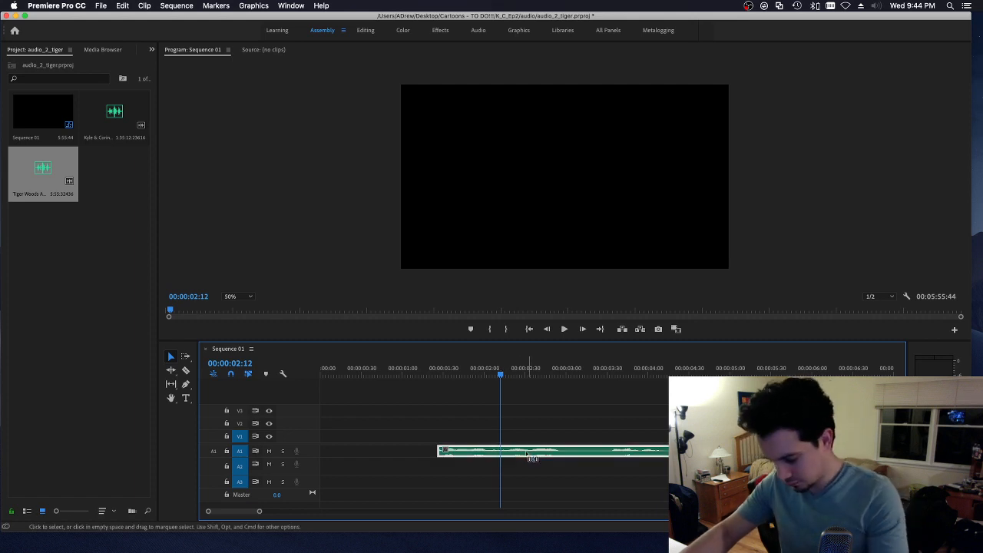
{"action": "key", "text": "super+k"}
{"action": "left_click_drag", "start_coordinate": [476, 454], "coordinate": [446, 454]}
Step: Play back the separated short audio piece and the gap that follows it to check the timing
{"action": "left_click", "coordinate": [450, 369]}
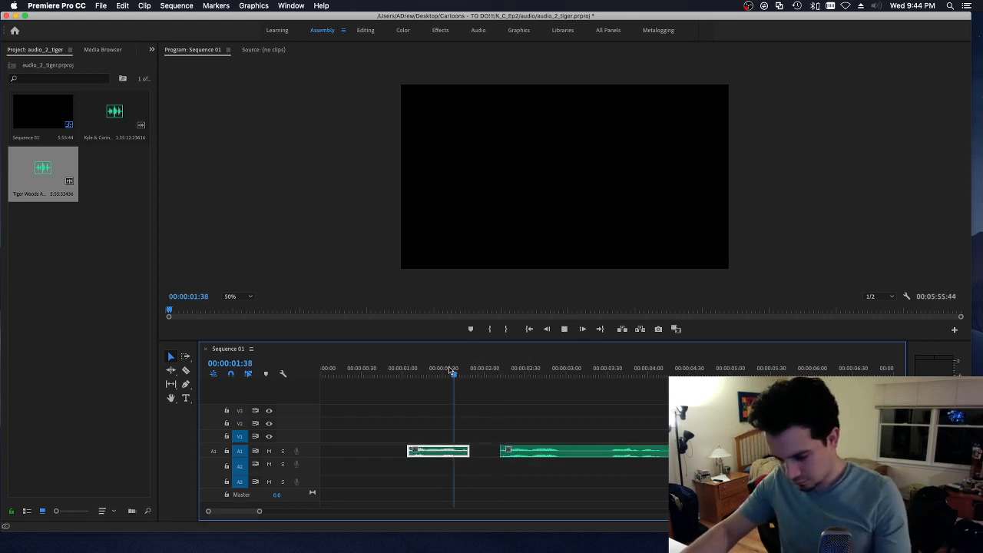
{"action": "key", "text": "space"}
{"action": "left_click", "coordinate": [407, 370]}
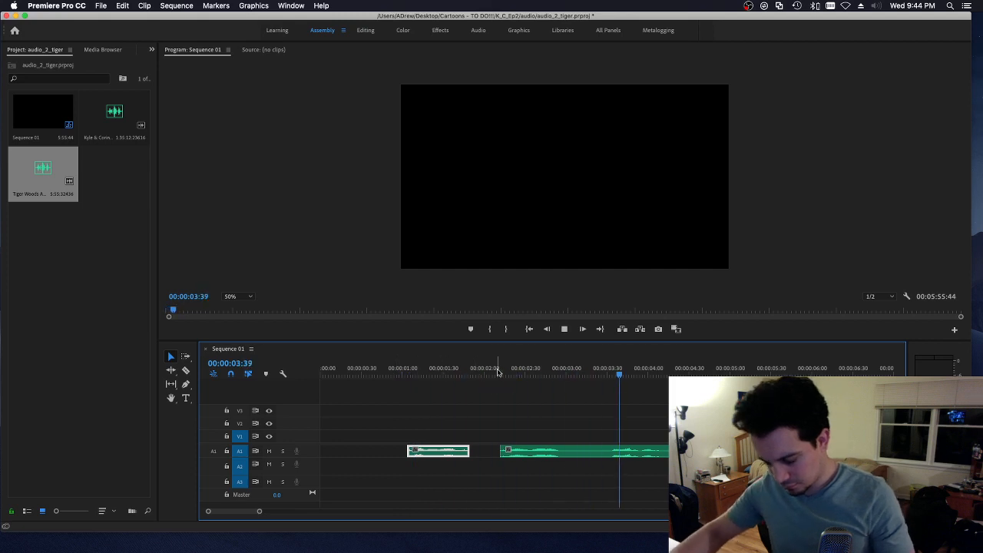
Step: Listen through the first minute of the long Tiger Woods audio piece in Sequence 01 to find the next usable passage
{"action": "left_click", "coordinate": [456, 372]}
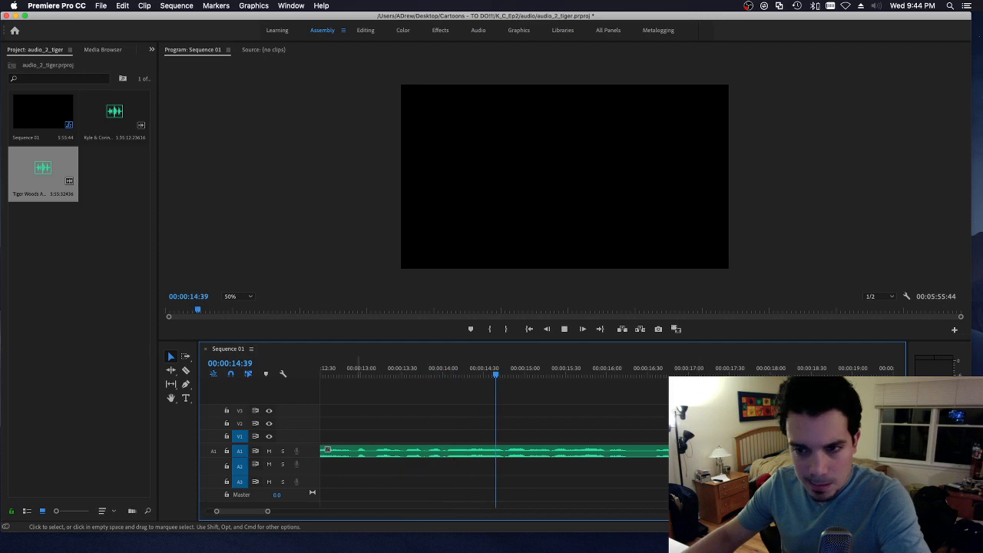
{"action": "key", "text": "ctrl+Up"}
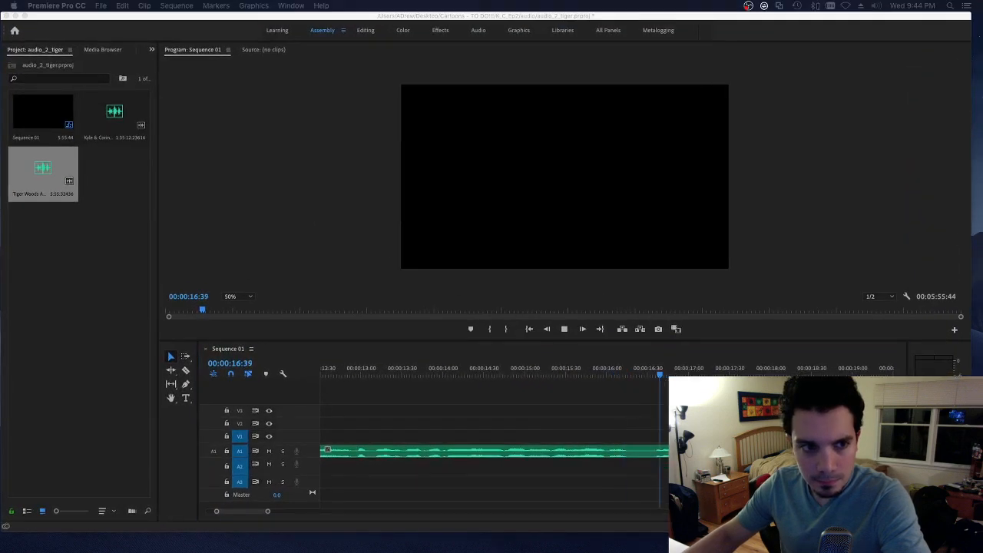
{"action": "left_click", "coordinate": [553, 417]}
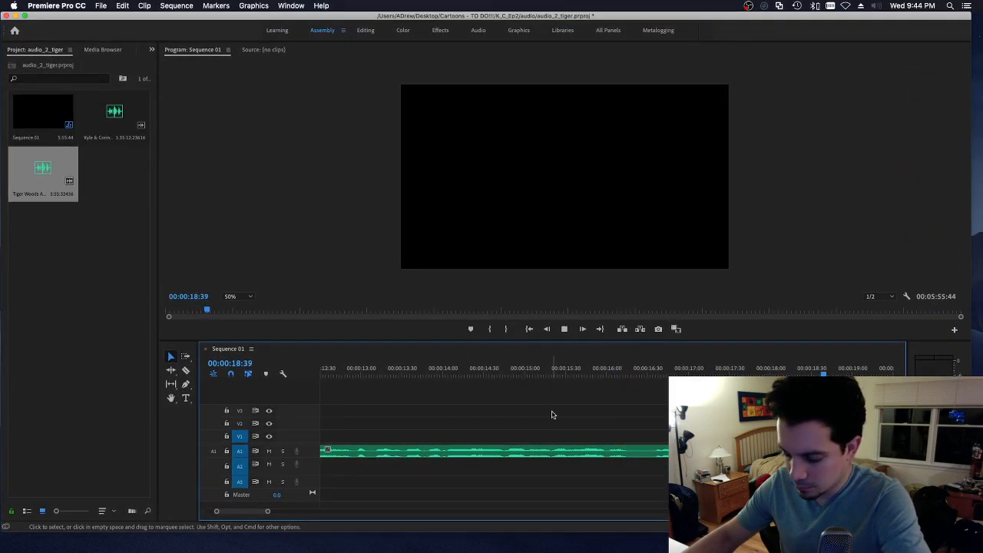
{"action": "key", "text": "space"}
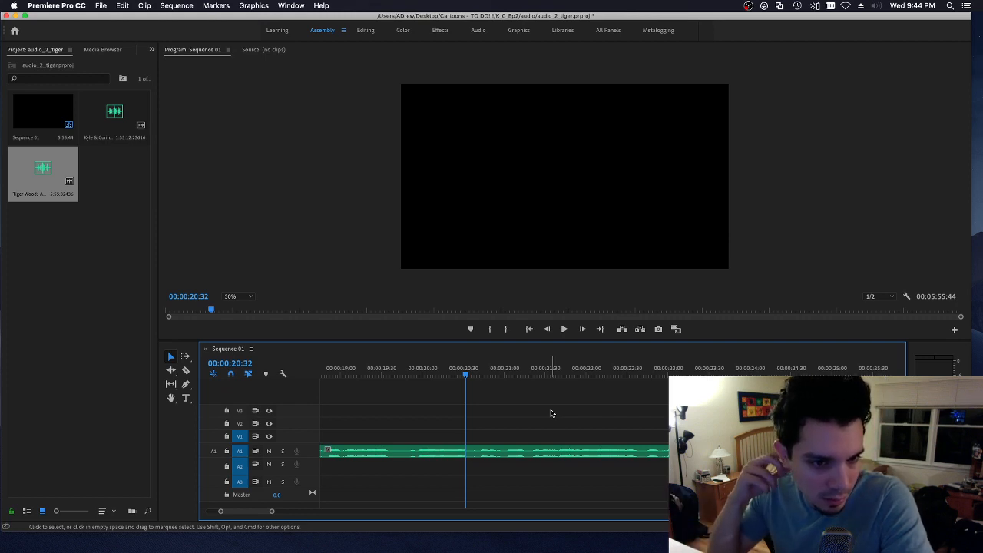
{"action": "key", "text": "space"}
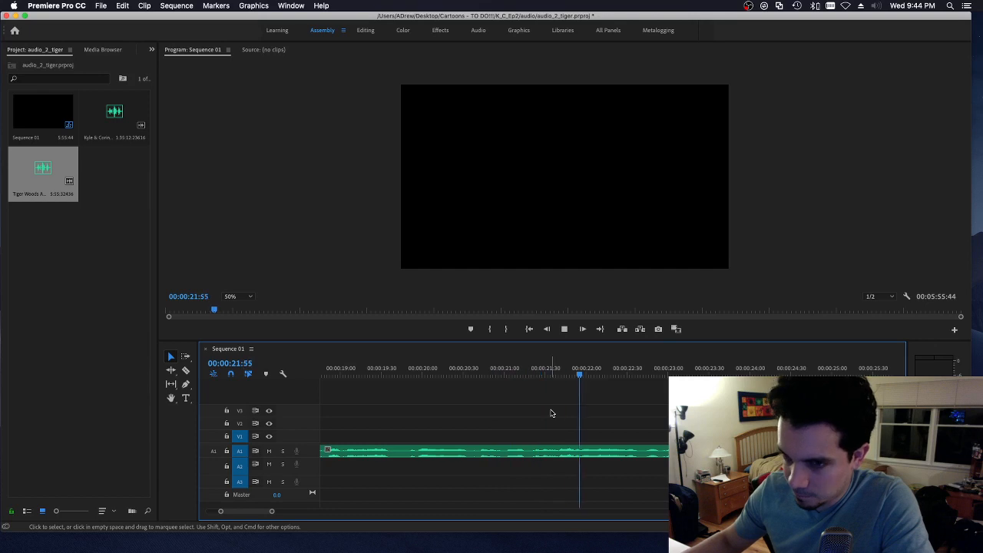
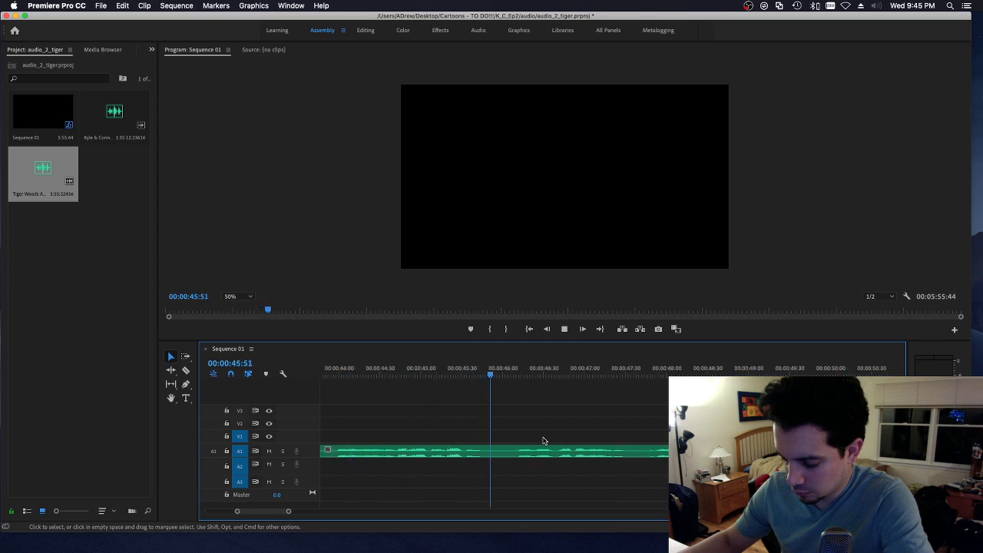
{"action": "left_click", "coordinate": [547, 454]}
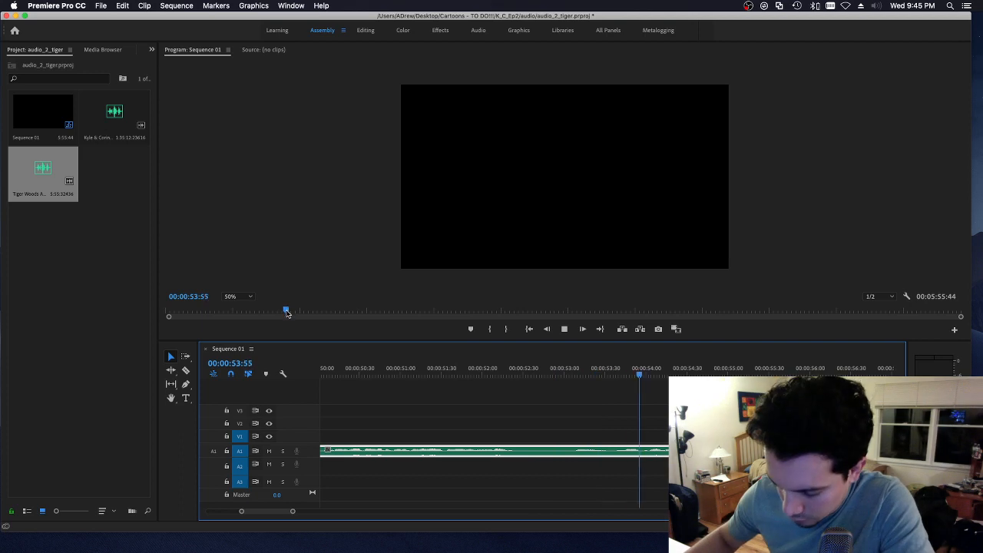
{"action": "left_click_drag", "start_coordinate": [287, 312], "coordinate": [288, 312]}
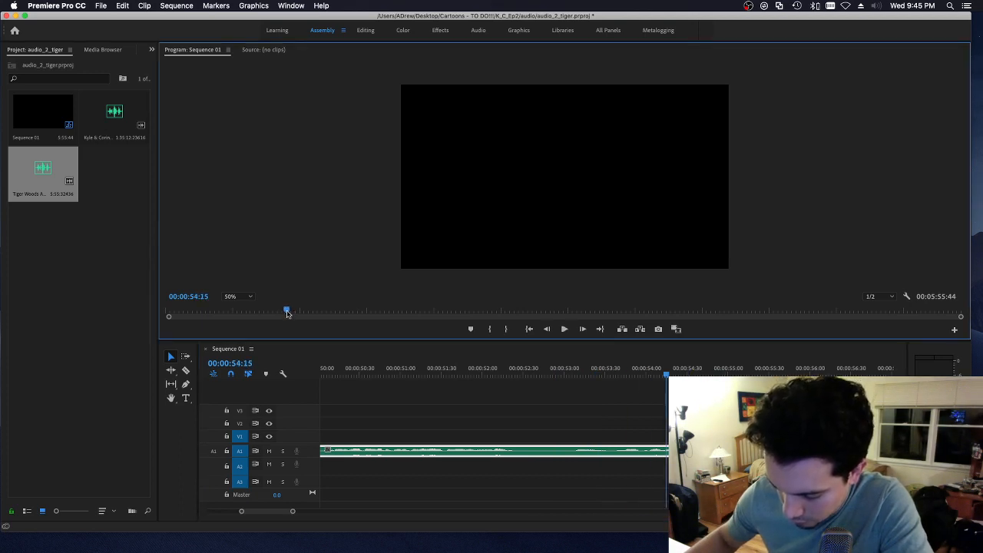
{"action": "key", "text": "space"}
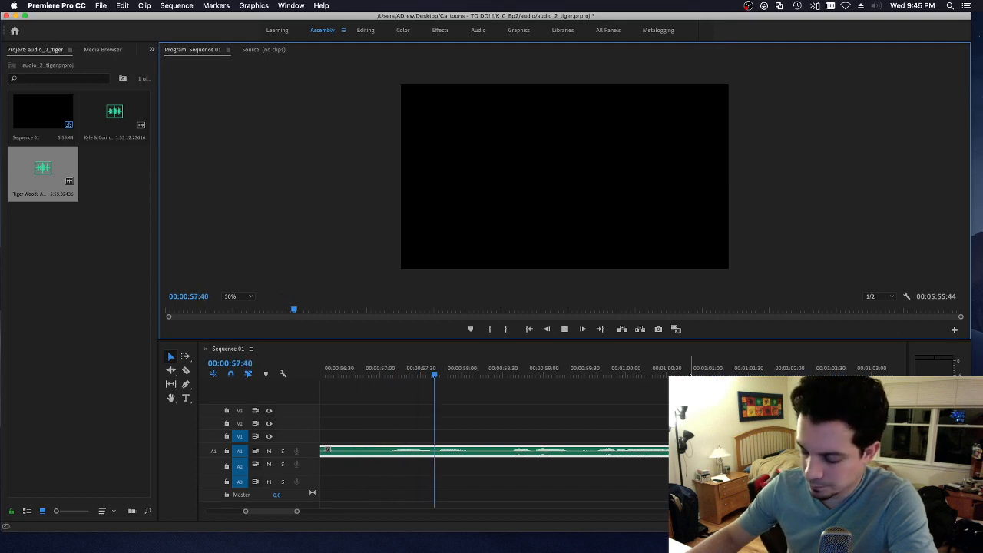
{"action": "left_click", "coordinate": [630, 398]}
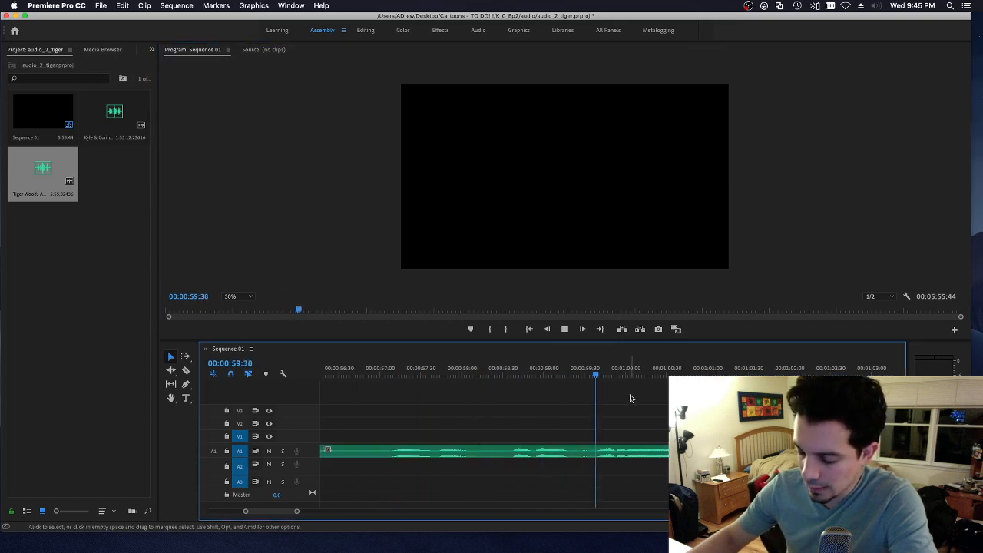
Step: Split the long audio piece at 00:01:01:02, delete the part before the cut, and play the start of what remains
{"action": "left_click", "coordinate": [635, 449]}
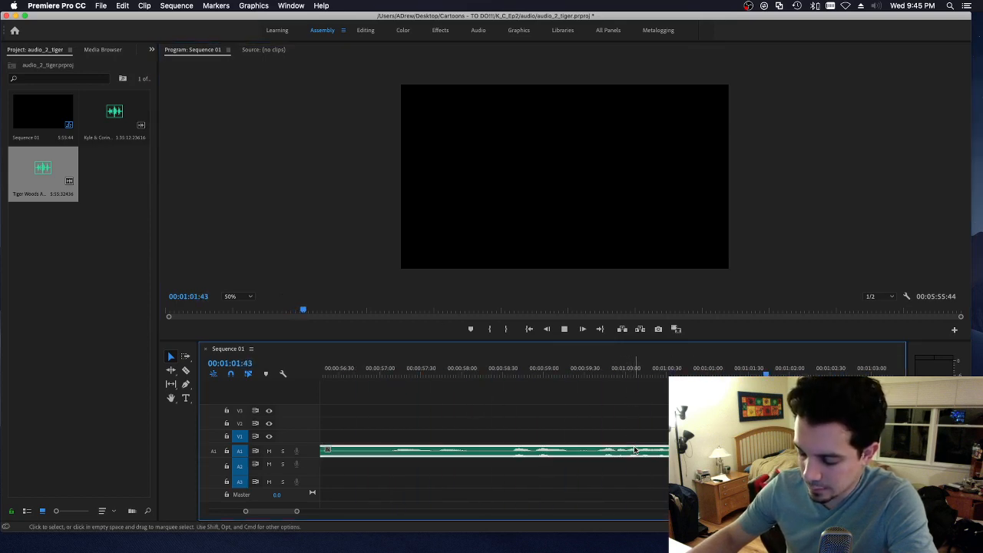
{"action": "left_click", "coordinate": [720, 369]}
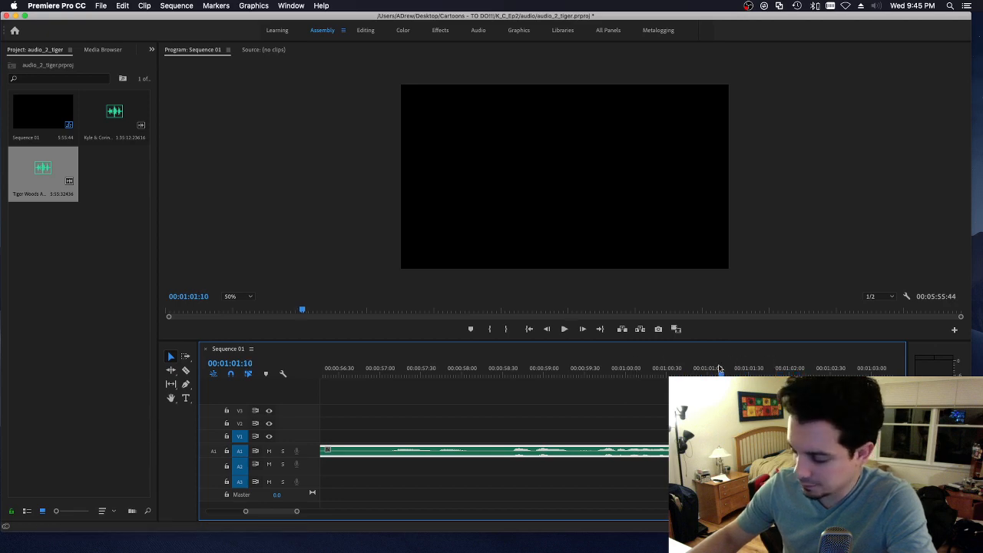
{"action": "left_click", "coordinate": [619, 369]}
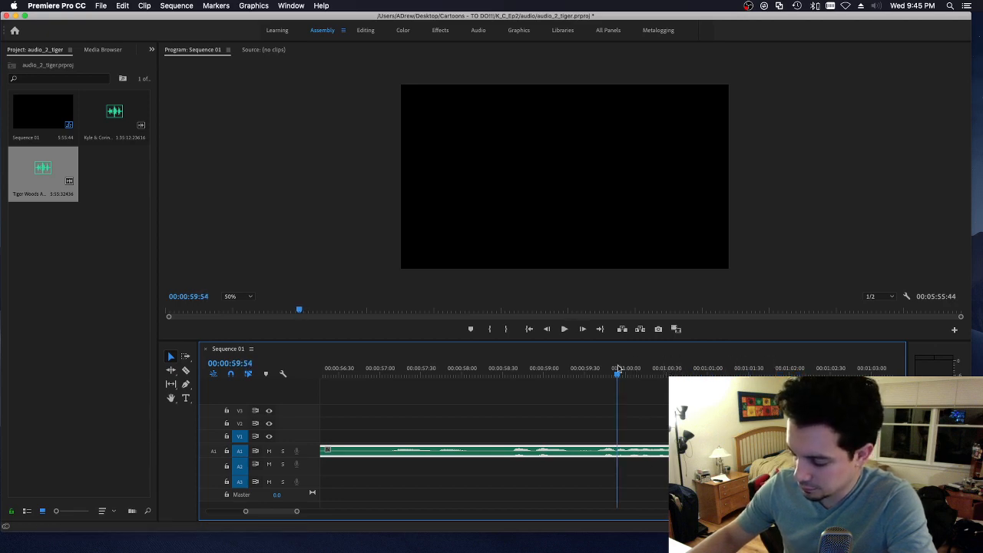
{"action": "key", "text": "space"}
{"action": "key", "text": "space"}
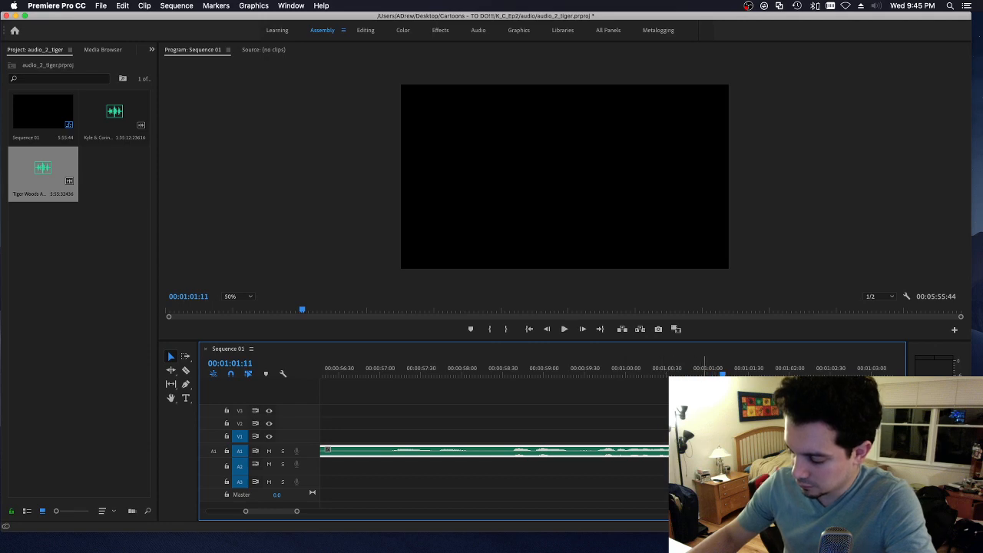
{"action": "left_click", "coordinate": [691, 370]}
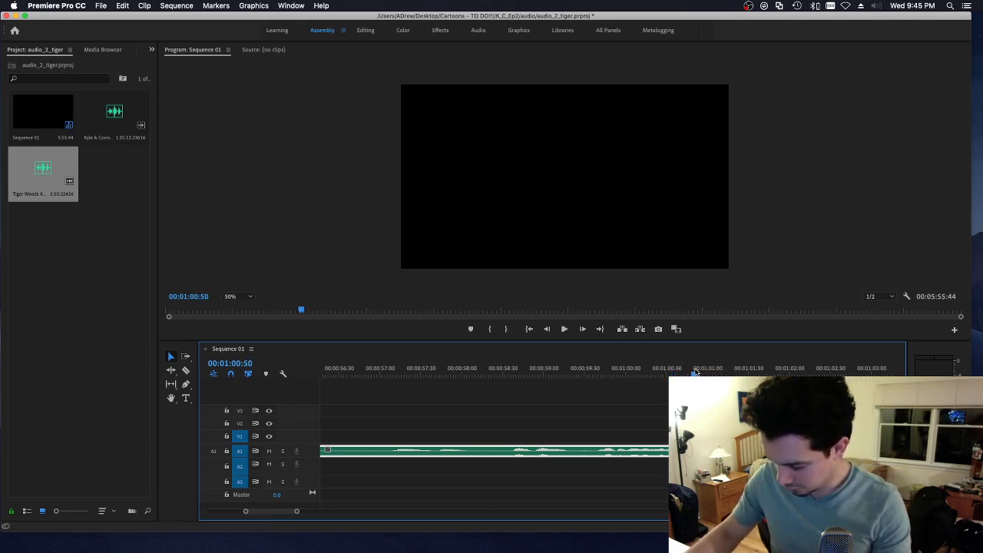
{"action": "left_click", "coordinate": [700, 371]}
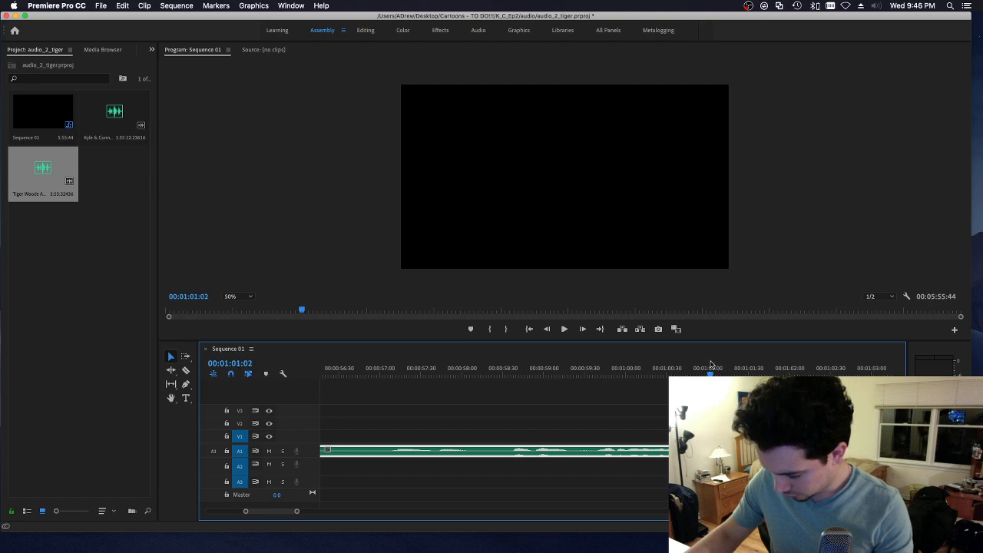
{"action": "key", "text": "Delete"}
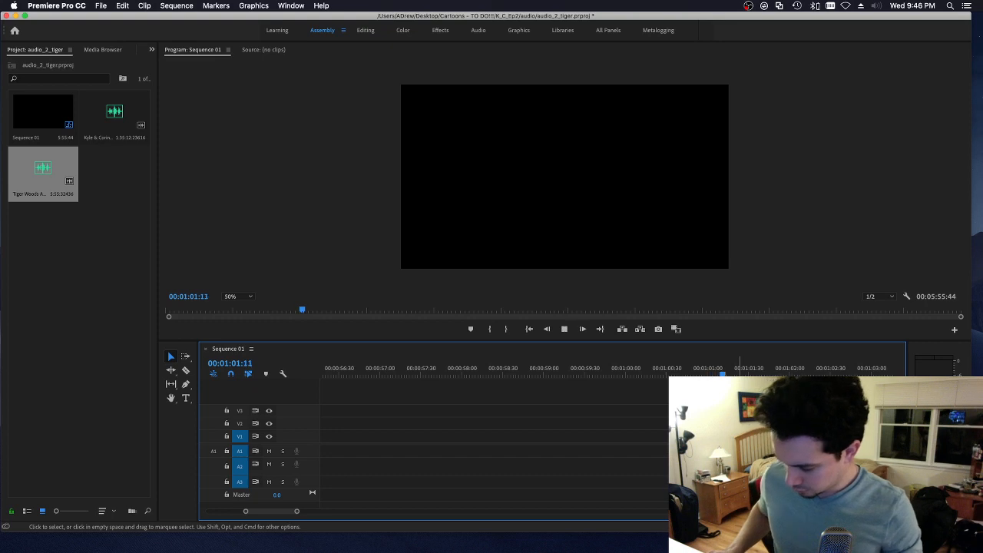
{"action": "key", "text": "space"}
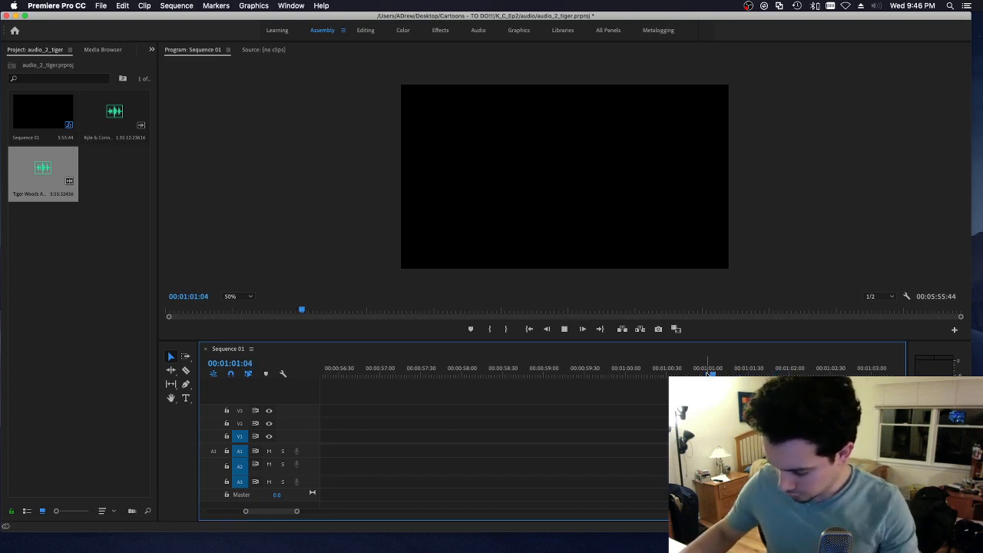
{"action": "left_click", "coordinate": [702, 373]}
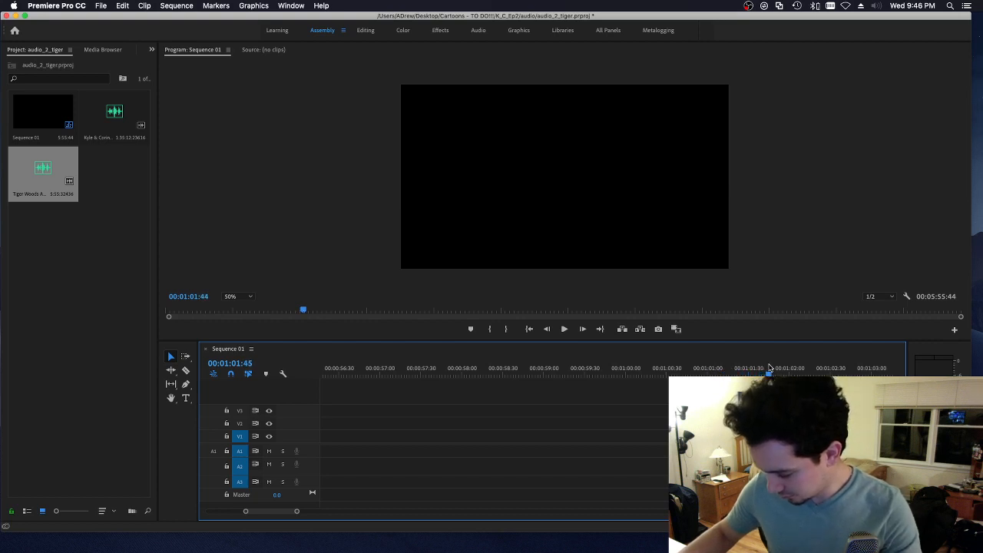
Step: Move the remaining long audio piece to start at about 00:00:03:09, leaving a gap after the short first piece
{"action": "left_click_drag", "start_coordinate": [826, 370], "coordinate": [827, 369]}
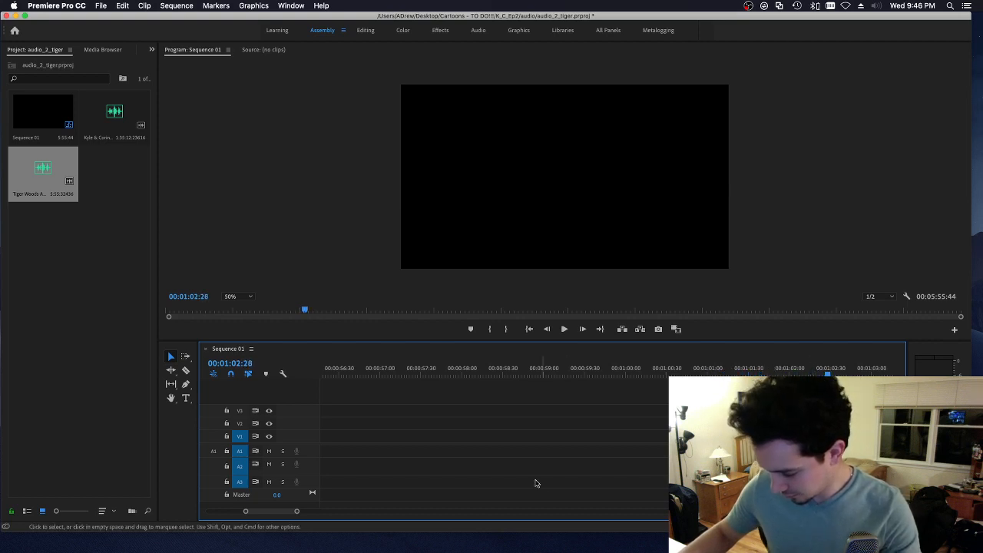
{"action": "key", "text": "minus"}
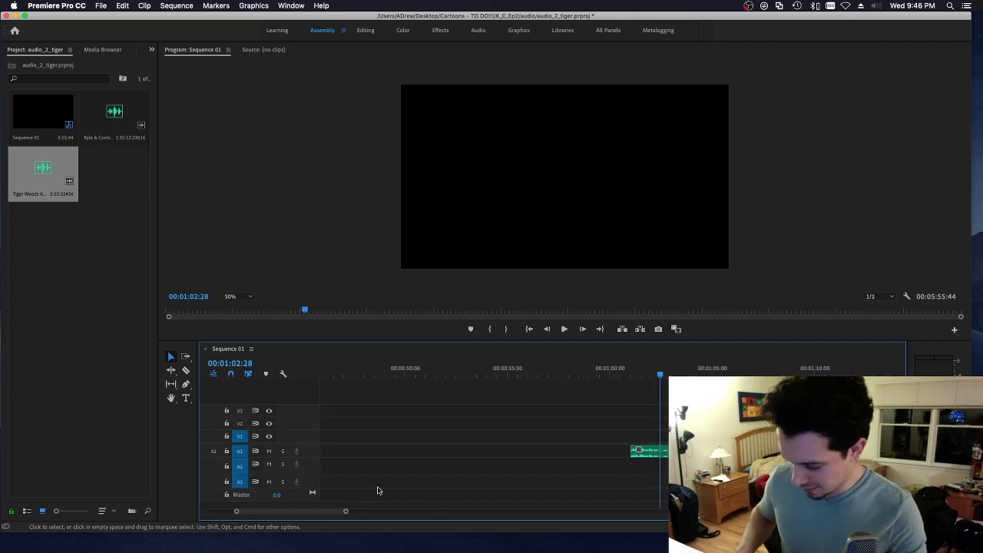
{"action": "left_click_drag", "start_coordinate": [639, 451], "coordinate": [417, 466]}
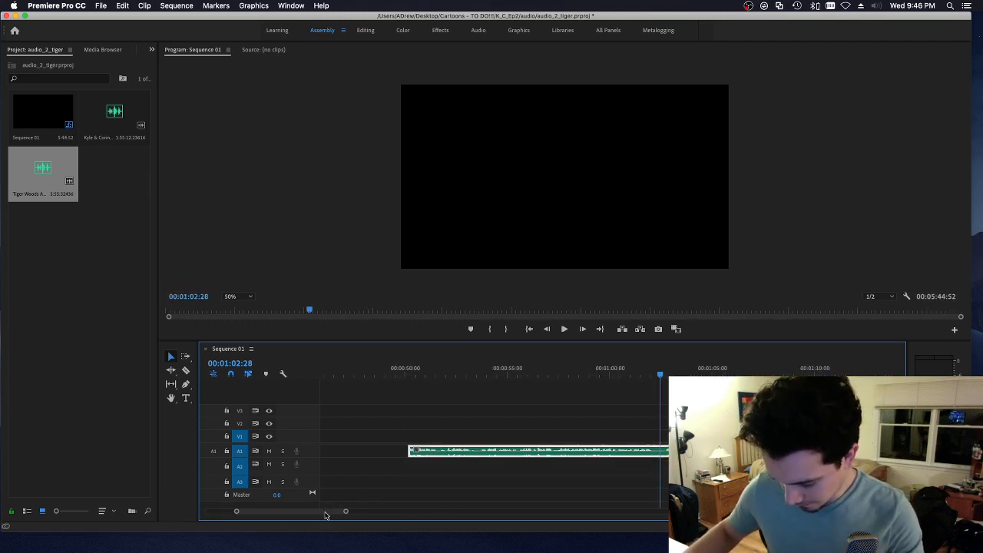
{"action": "left_click_drag", "start_coordinate": [327, 512], "coordinate": [274, 515]}
{"action": "key", "text": "Delete"}
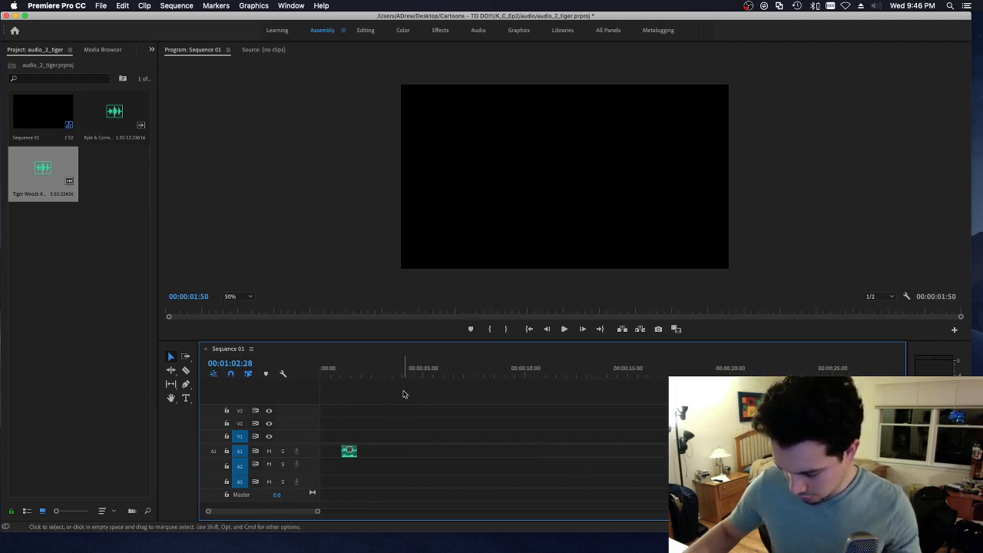
{"action": "left_click", "coordinate": [386, 376]}
{"action": "key", "text": "super+z"}
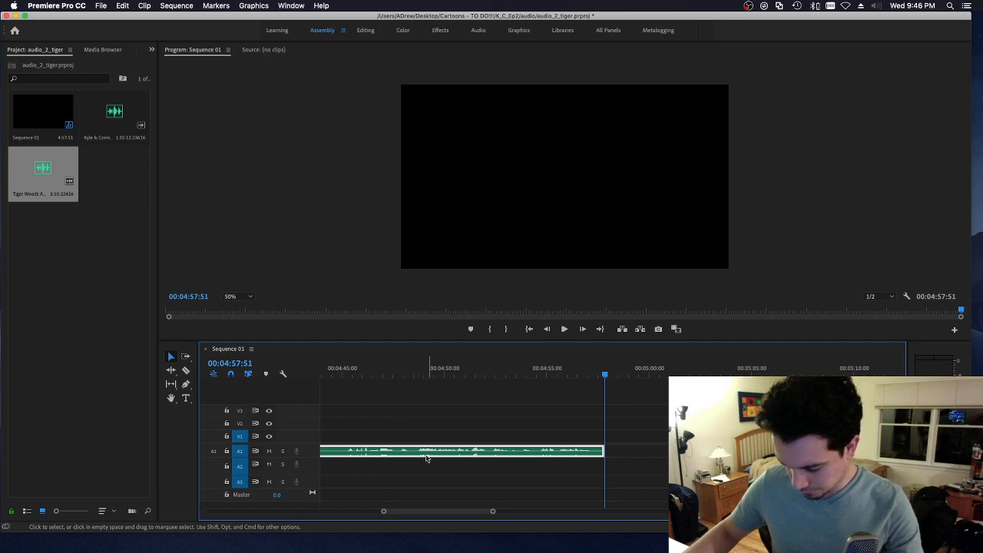
Step: Play the start of the long audio piece, split it at 00:00:04:31, and shift the rest about 9 frames later
{"action": "left_click_drag", "start_coordinate": [434, 509], "coordinate": [259, 511]}
{"action": "left_click", "coordinate": [376, 374]}
{"action": "key", "text": "space"}
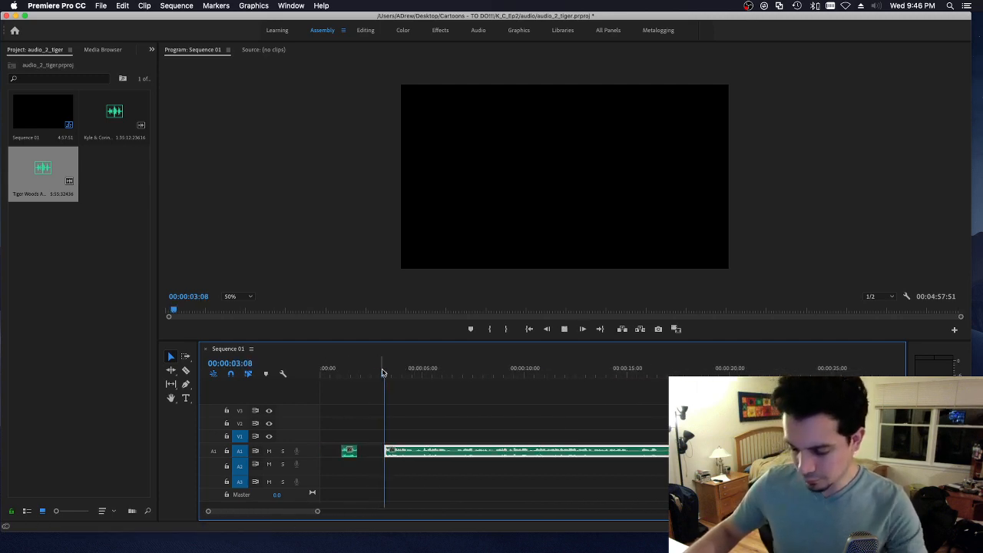
{"action": "key", "text": "space"}
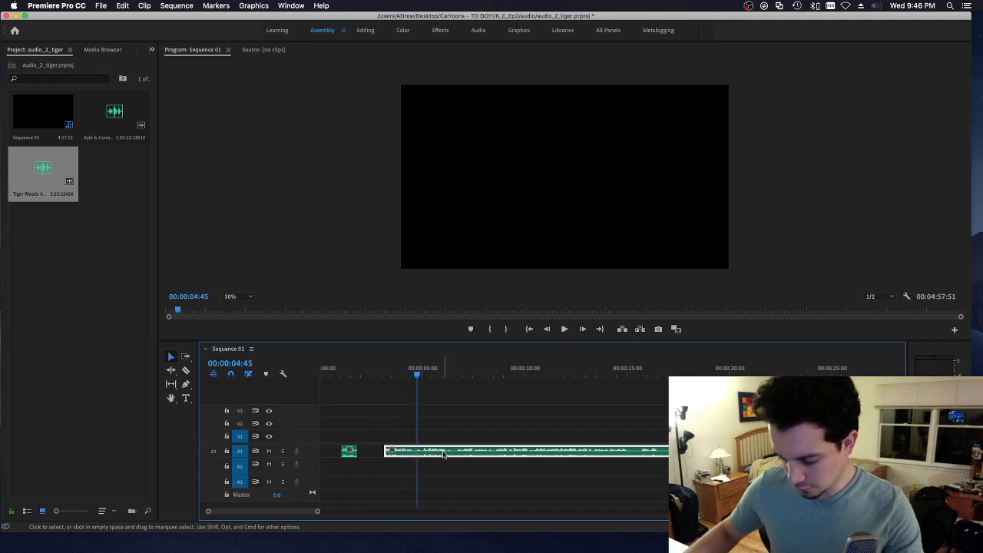
{"action": "key", "text": "="}
{"action": "key", "text": "="}
{"action": "key", "text": "="}
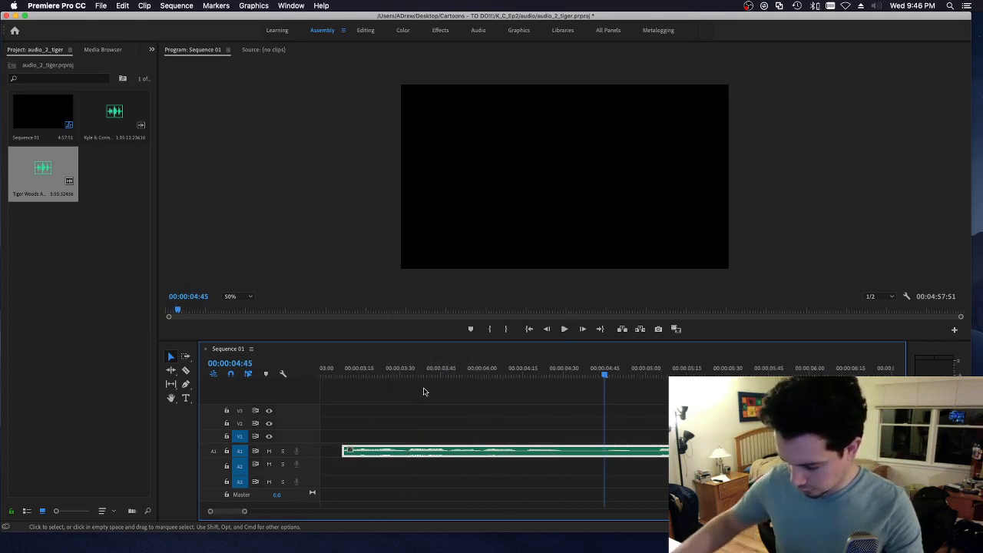
{"action": "mouse_move", "coordinate": [564, 374]}
{"action": "left_mouse_down"}
{"action": "mouse_move", "coordinate": [520, 373]}
{"action": "mouse_move", "coordinate": [582, 373]}
{"action": "mouse_move", "coordinate": [500, 373]}
{"action": "mouse_move", "coordinate": [567, 374]}
{"action": "left_mouse_up"}
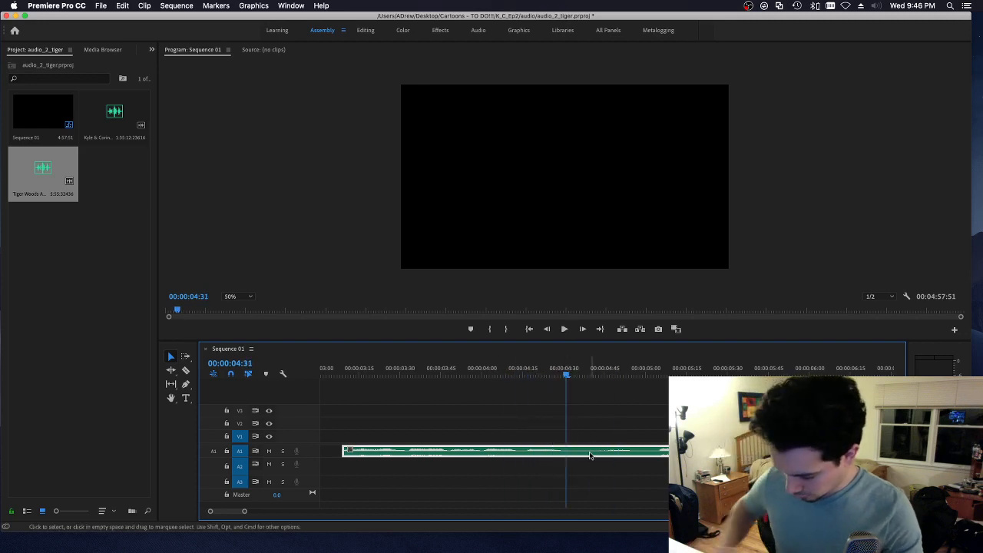
{"action": "key", "text": "super+k"}
{"action": "left_click_drag", "start_coordinate": [590, 455], "coordinate": [637, 453]}
Step: Listen to the shifted audio piece, split it at 00:00:05:23, and delete the part before the cut
{"action": "key", "text": "space"}
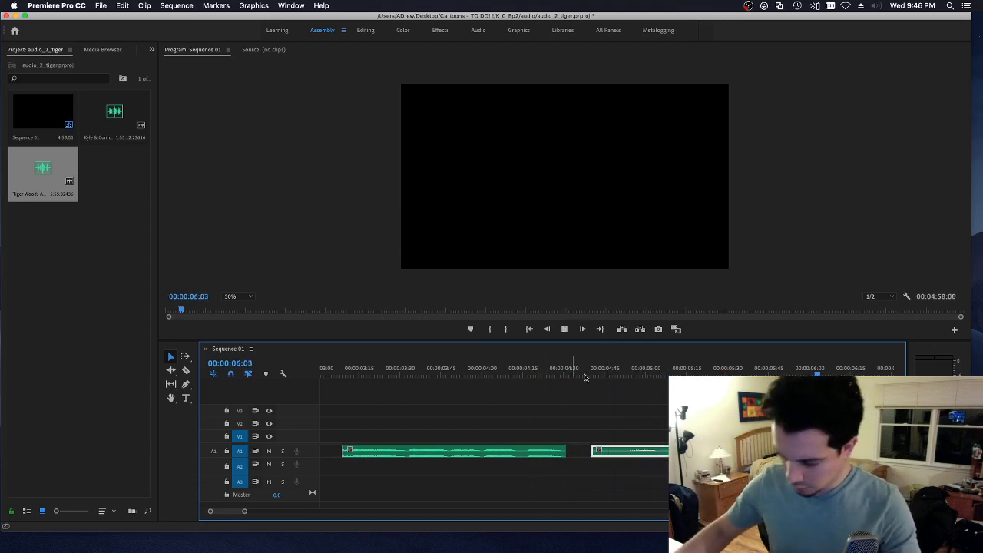
{"action": "key", "text": "space"}
{"action": "left_click_drag", "start_coordinate": [248, 513], "coordinate": [240, 515]}
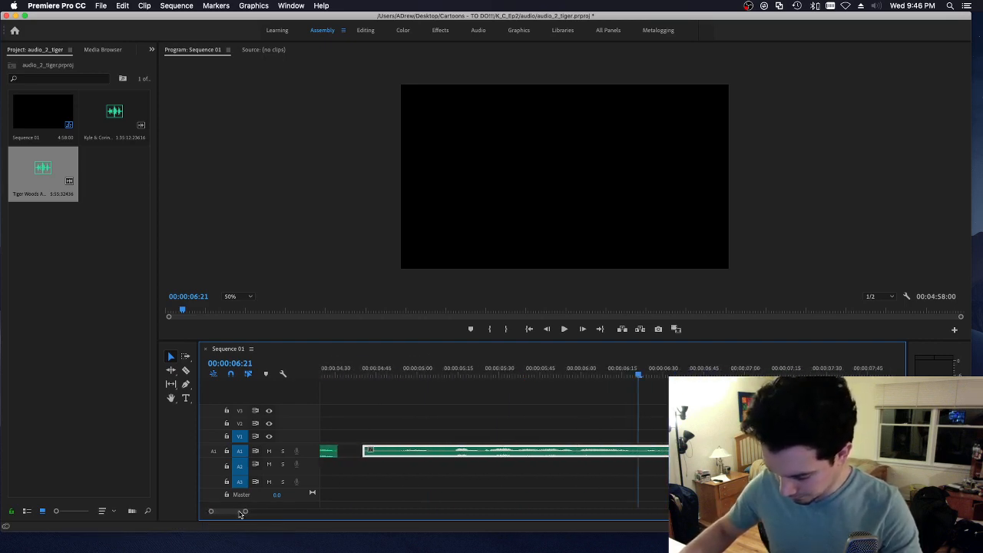
{"action": "left_click", "coordinate": [359, 374]}
{"action": "key", "text": "space"}
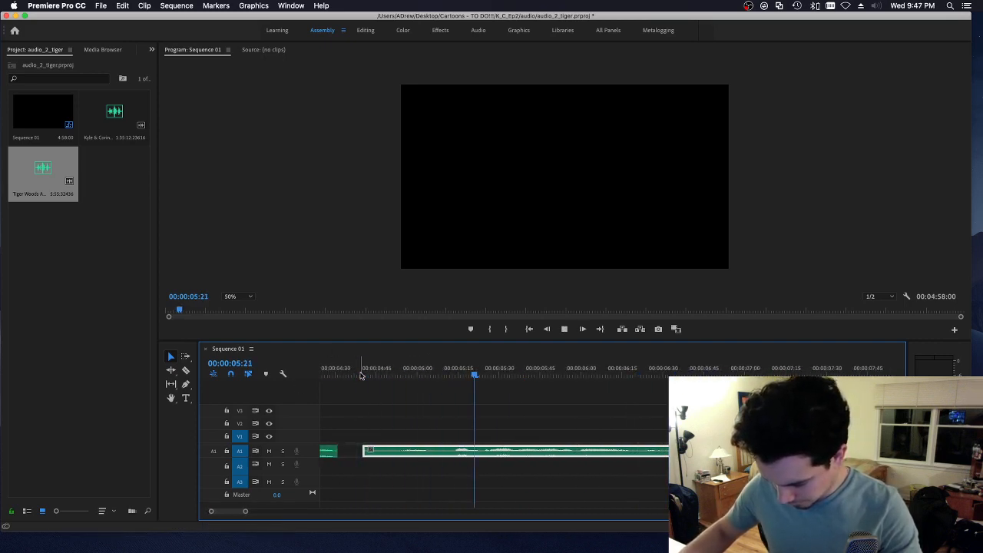
{"action": "key", "text": "space"}
{"action": "left_click_drag", "start_coordinate": [427, 374], "coordinate": [481, 366]}
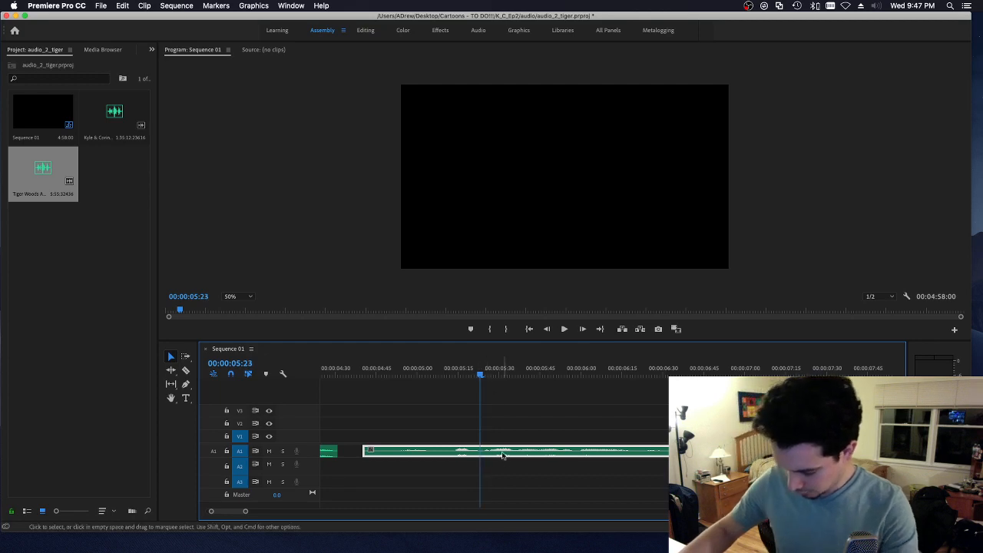
{"action": "key", "text": "super+k"}
{"action": "key", "text": "Delete"}
Step: Listen to the start of the long audio piece and split it at 00:00:05:57
{"action": "key", "text": "space"}
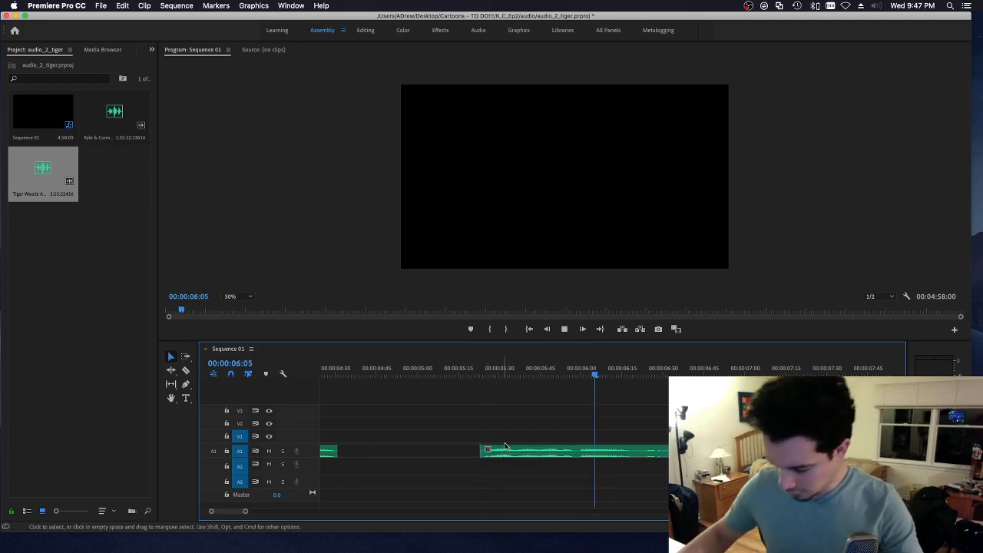
{"action": "left_click", "coordinate": [474, 373]}
{"action": "key", "text": "space"}
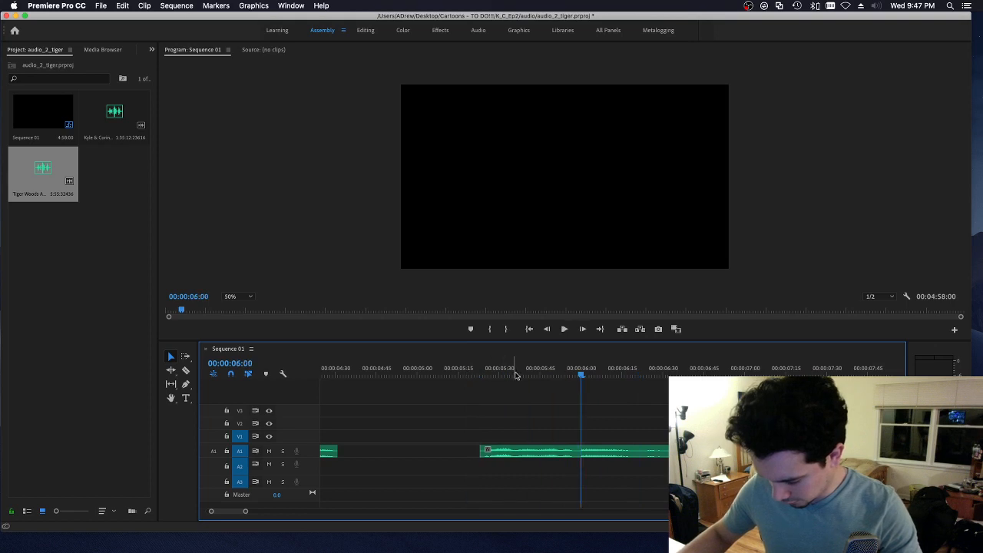
{"action": "left_click_drag", "start_coordinate": [485, 374], "coordinate": [573, 373]}
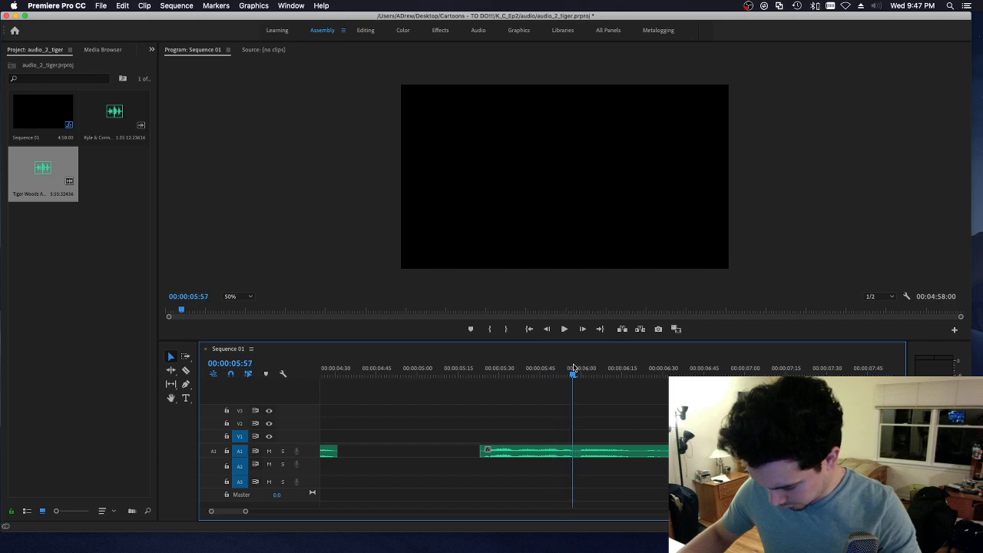
{"action": "left_click", "coordinate": [601, 453]}
{"action": "key", "text": "super+k"}
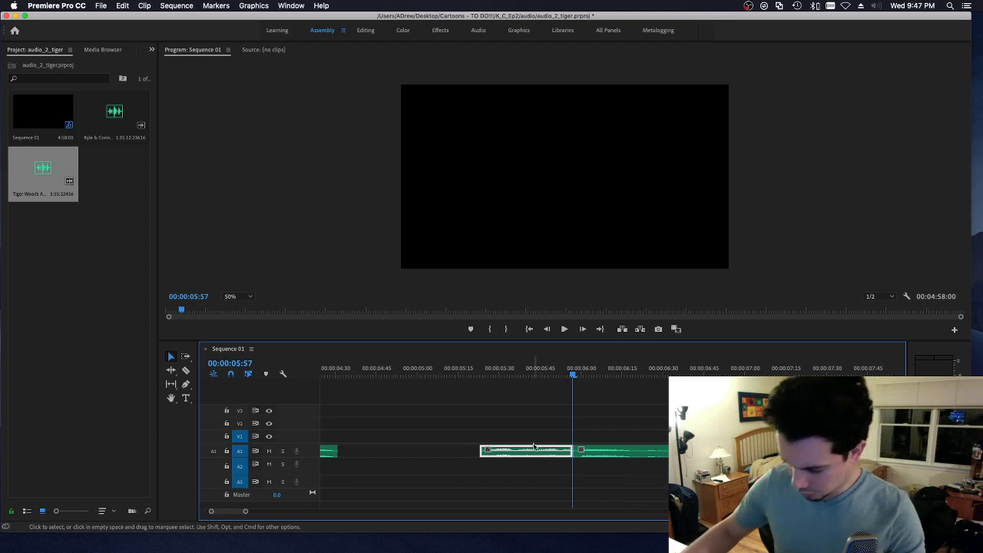
Step: Move the newly cut short audio piece earlier to start at about 00:00:04:50 and play it
{"action": "left_click_drag", "start_coordinate": [536, 454], "coordinate": [513, 455]}
{"action": "left_click", "coordinate": [508, 373]}
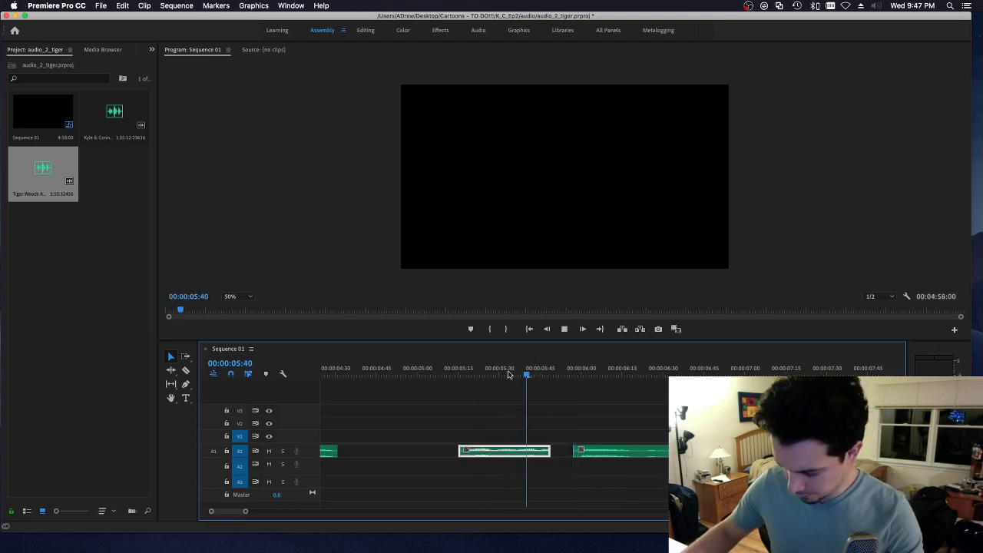
{"action": "left_click", "coordinate": [482, 374]}
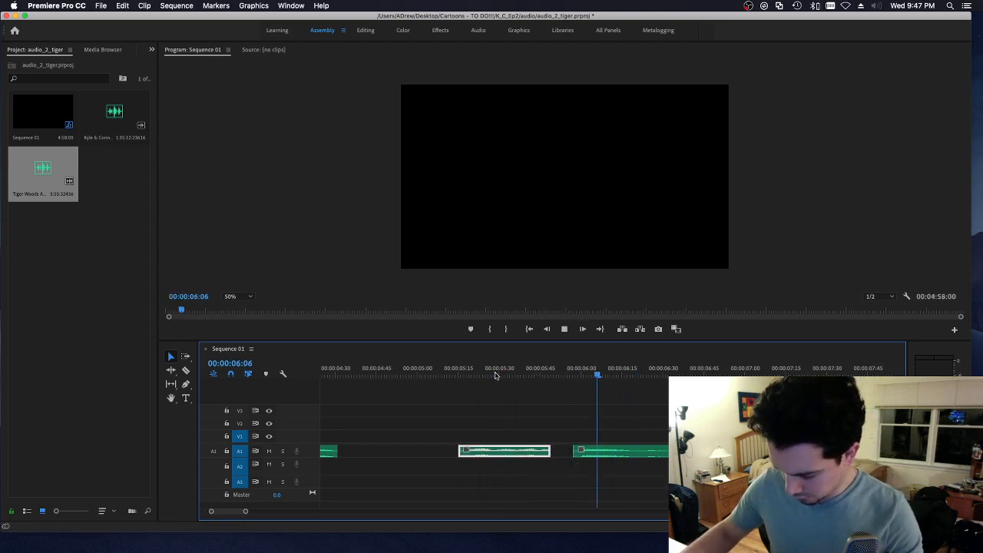
{"action": "left_click_drag", "start_coordinate": [503, 453], "coordinate": [435, 453]}
{"action": "left_click", "coordinate": [419, 372]}
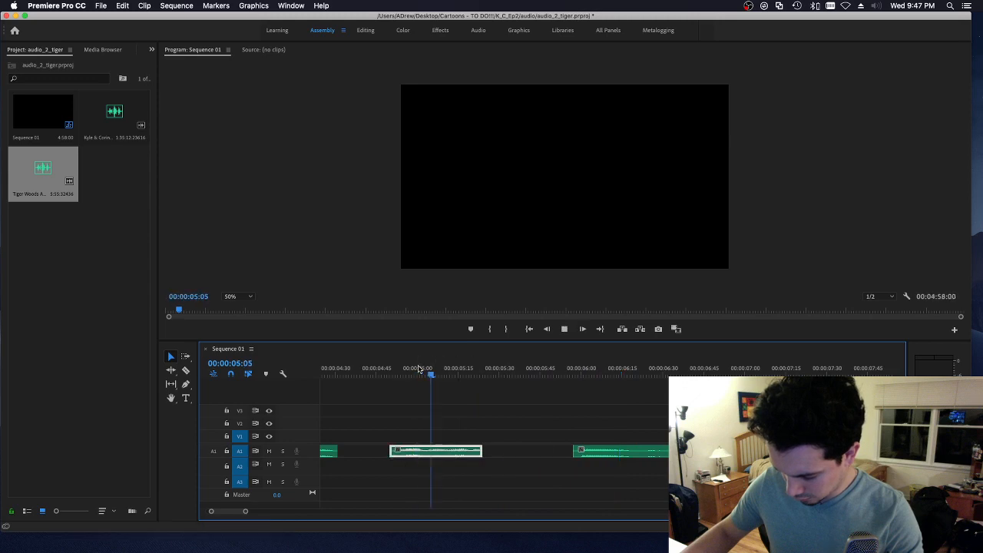
{"action": "left_click", "coordinate": [374, 371]}
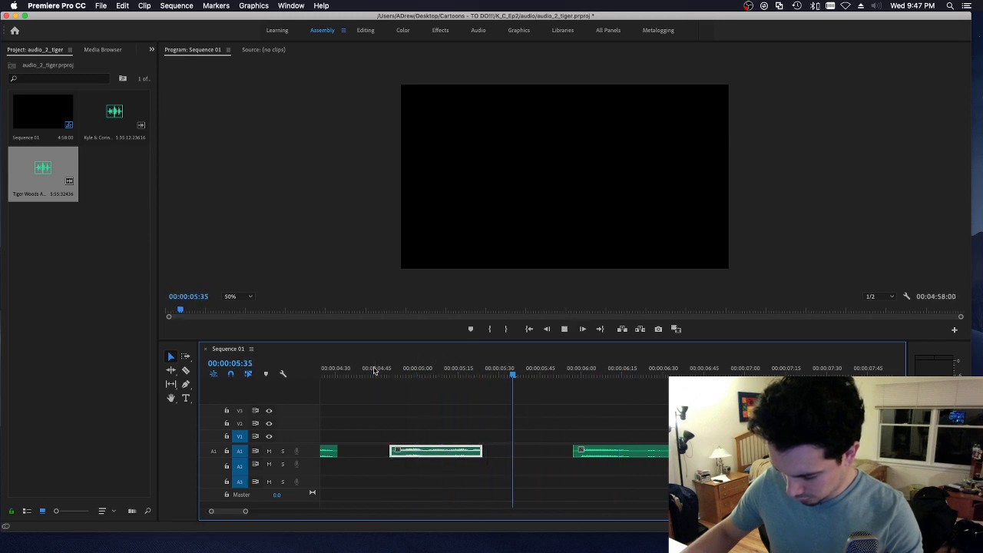
Step: Split the short piece at 00:00:05:22, shift its main part about 5 frames earlier, and delete the leftover sliver
{"action": "left_click", "coordinate": [406, 371]}
{"action": "key", "text": "space"}
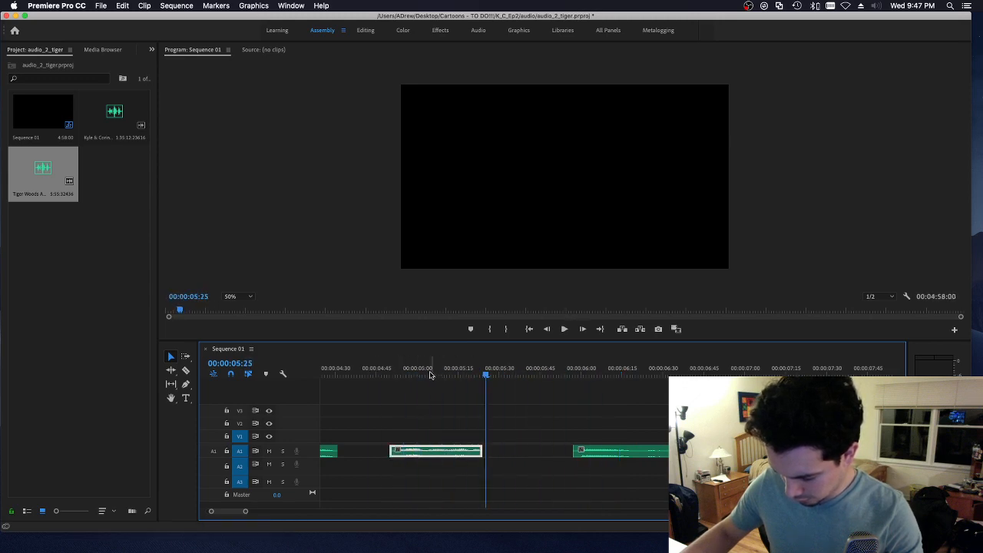
{"action": "left_click_drag", "start_coordinate": [431, 375], "coordinate": [478, 365]}
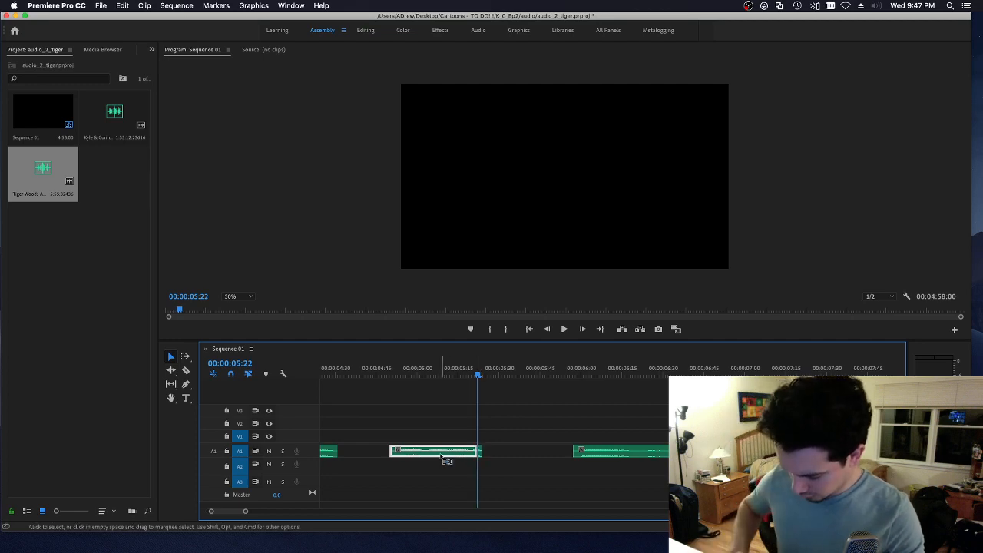
{"action": "left_click_drag", "start_coordinate": [440, 457], "coordinate": [426, 458]}
{"action": "left_click", "coordinate": [480, 452]}
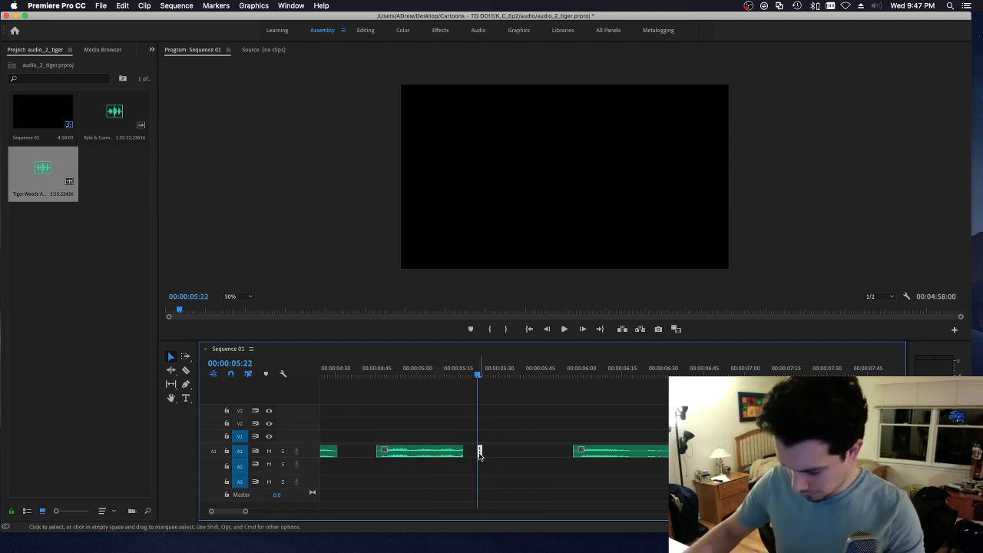
{"action": "key", "text": "Delete"}
Step: Play the shortened piece, extend its end to about 00:00:05:20, and listen to the ending
{"action": "left_click", "coordinate": [423, 375]}
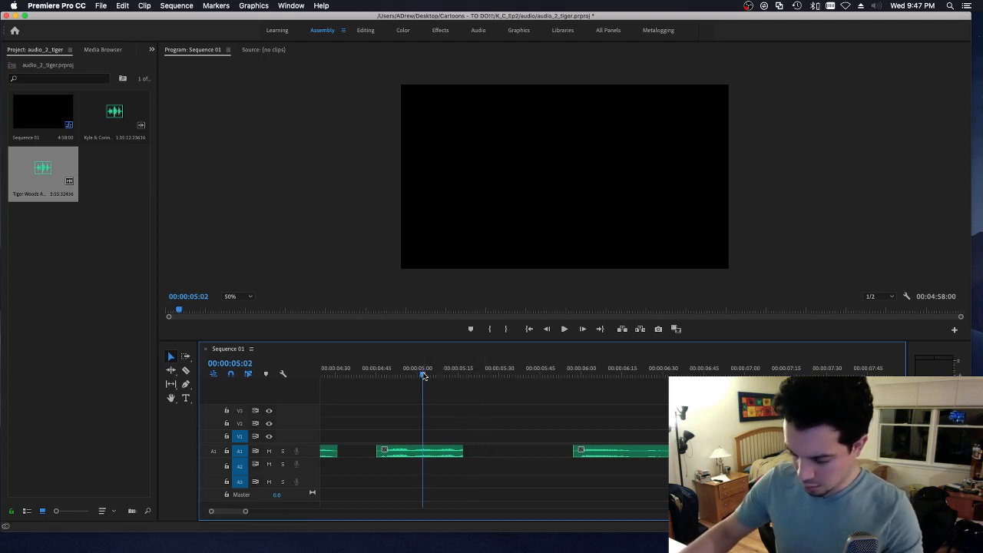
{"action": "key", "text": "space"}
{"action": "left_click", "coordinate": [366, 374]}
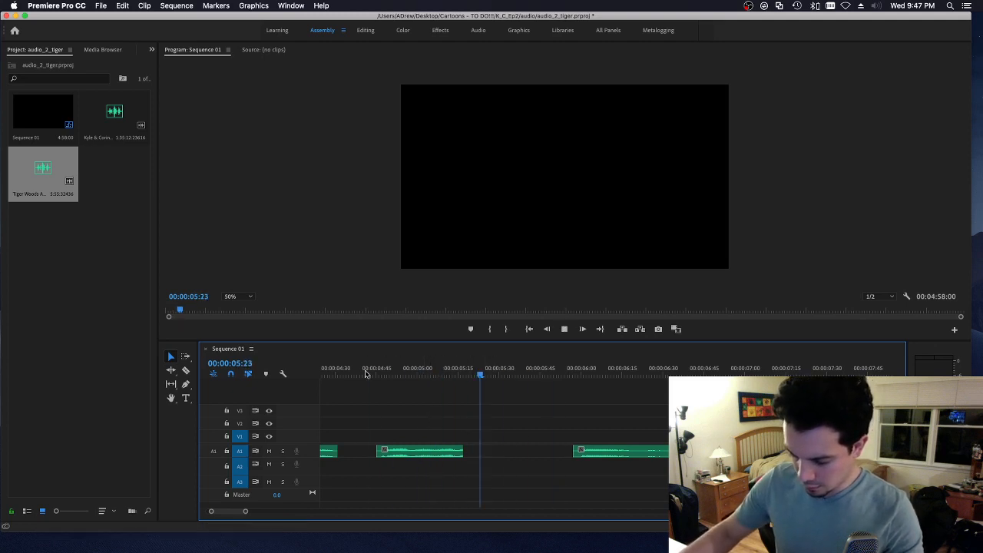
{"action": "key", "text": "space"}
{"action": "left_click_drag", "start_coordinate": [473, 374], "coordinate": [467, 373]}
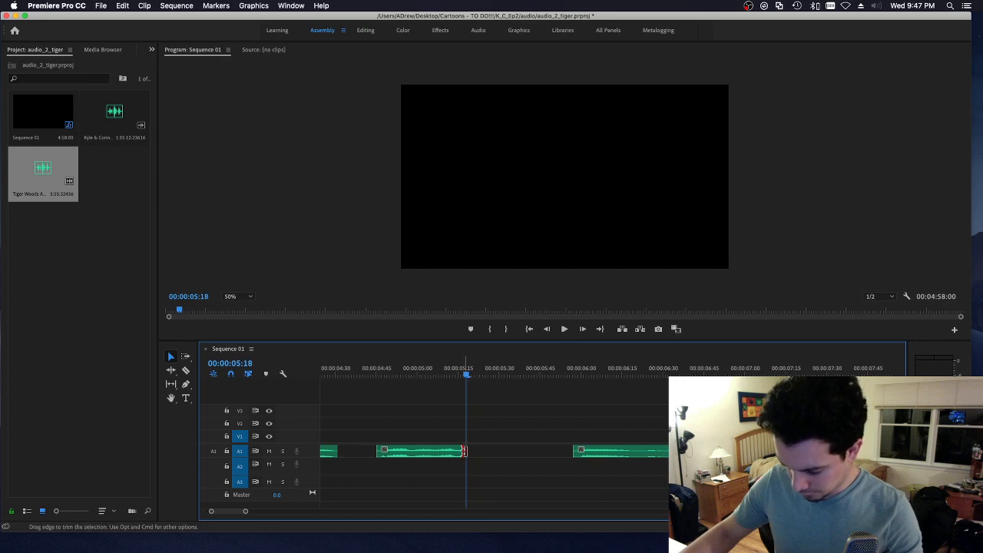
{"action": "left_click_drag", "start_coordinate": [464, 450], "coordinate": [470, 451]}
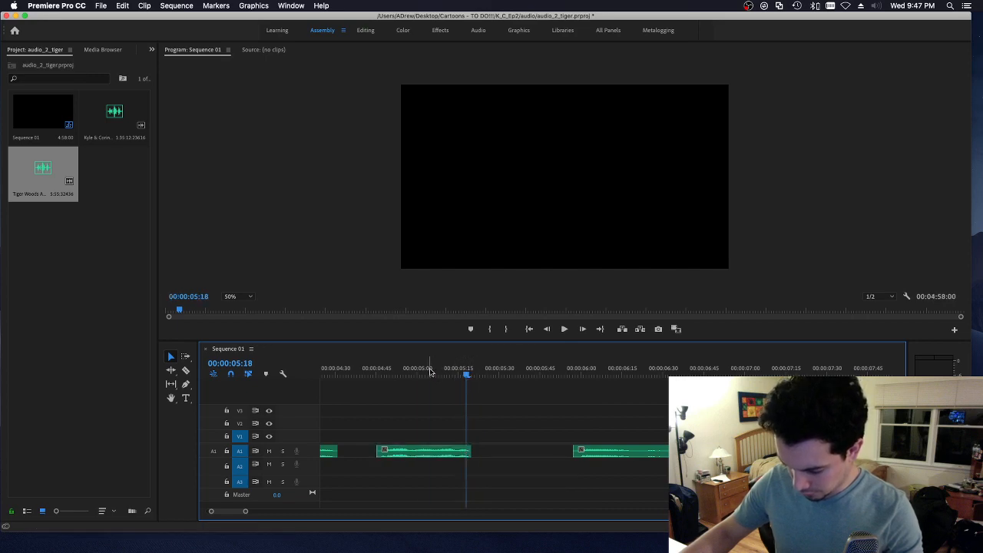
{"action": "left_click_drag", "start_coordinate": [430, 372], "coordinate": [454, 372]}
{"action": "key", "text": "space"}
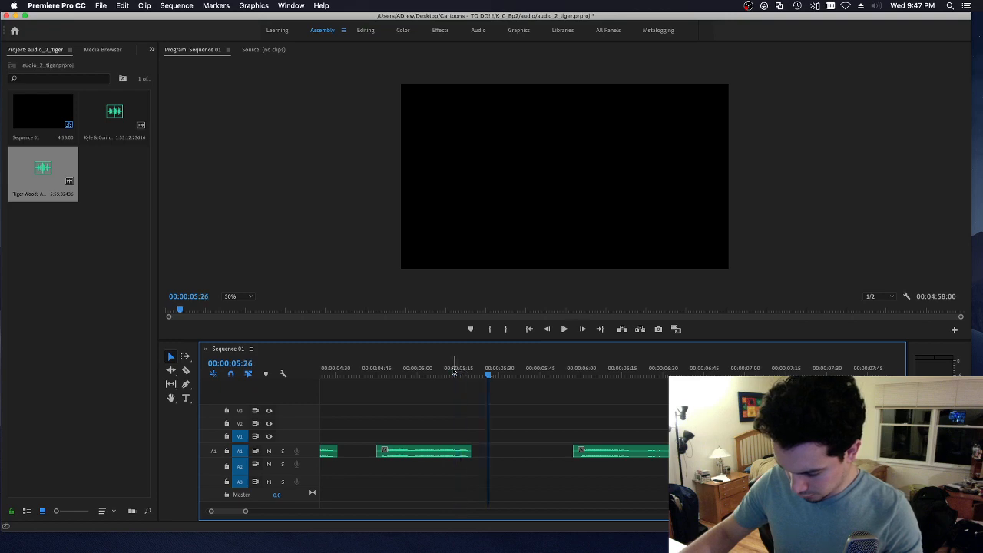
Step: Replay the short piece from its start and save the project
{"action": "left_click", "coordinate": [392, 372]}
{"action": "key", "text": "space"}
{"action": "left_click", "coordinate": [349, 372]}
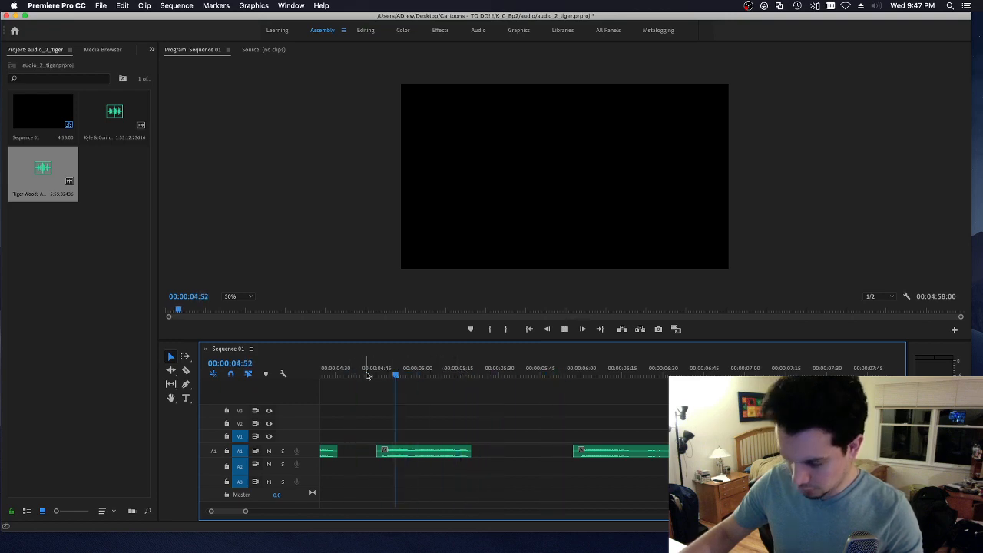
{"action": "key", "text": "super+s"}
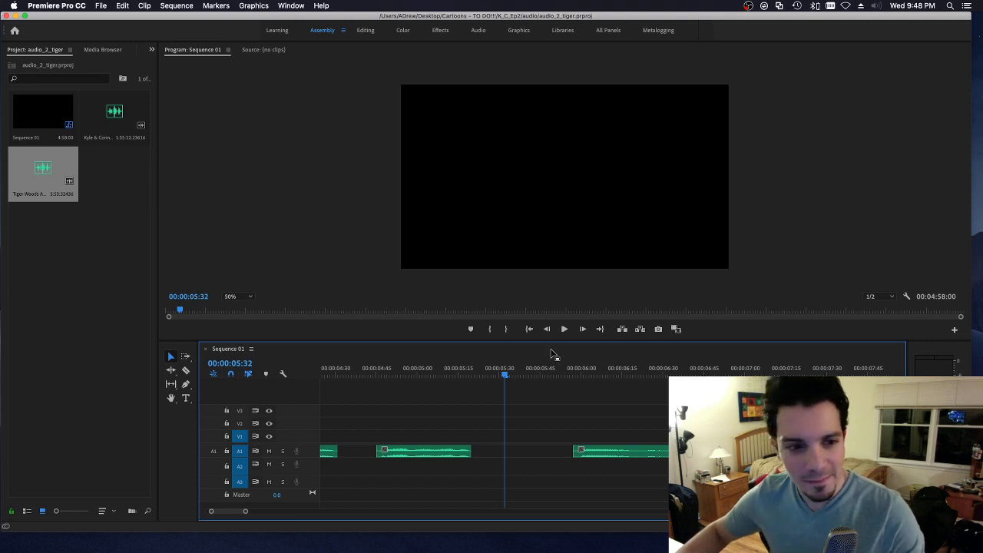
Step: Listen through the long audio piece, split it at 00:00:11:52, delete the part before the cut, and play the rest
{"action": "left_click", "coordinate": [580, 375]}
{"action": "key", "text": "space"}
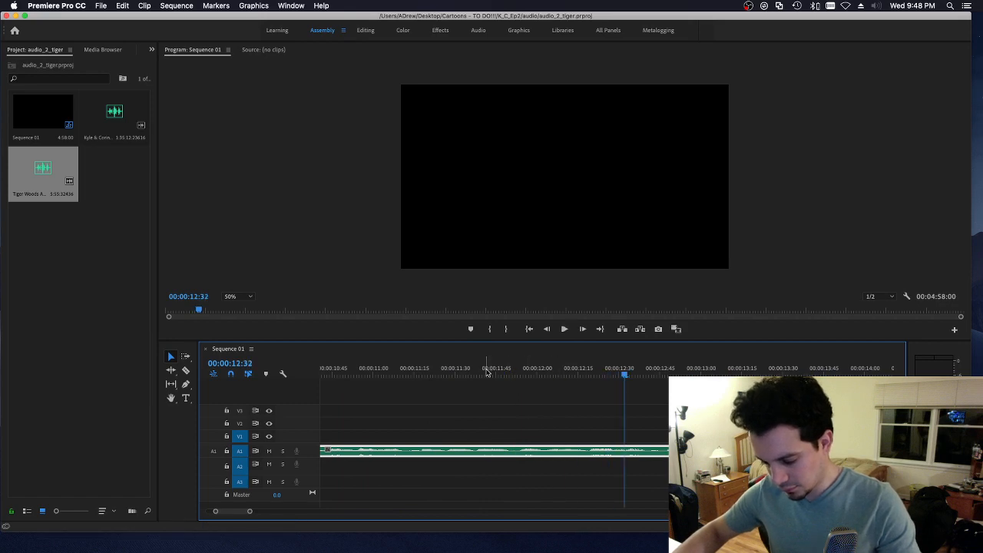
{"action": "left_click", "coordinate": [461, 370]}
{"action": "left_click_drag", "start_coordinate": [466, 374], "coordinate": [517, 364]}
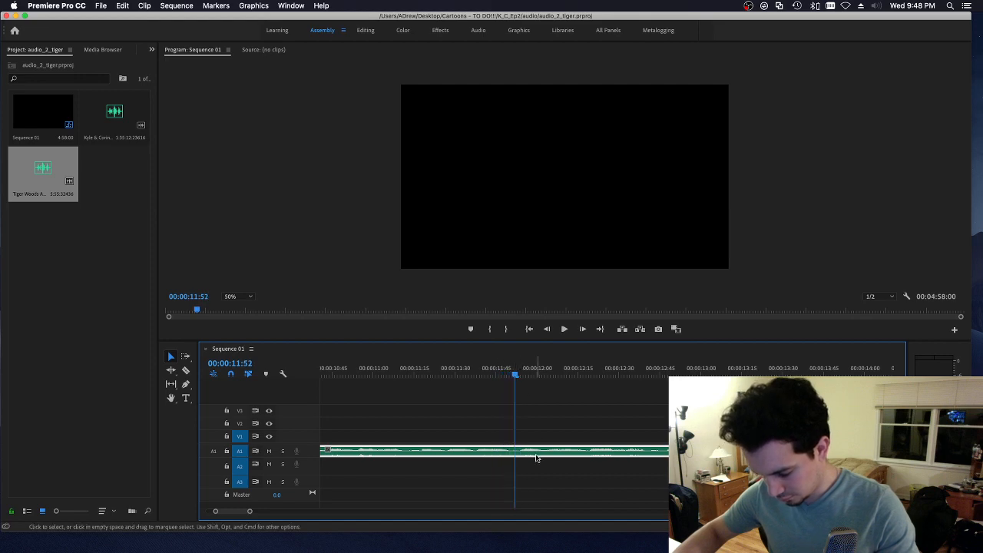
{"action": "key", "text": "super+k"}
{"action": "key", "text": "Delete"}
{"action": "key", "text": "space"}
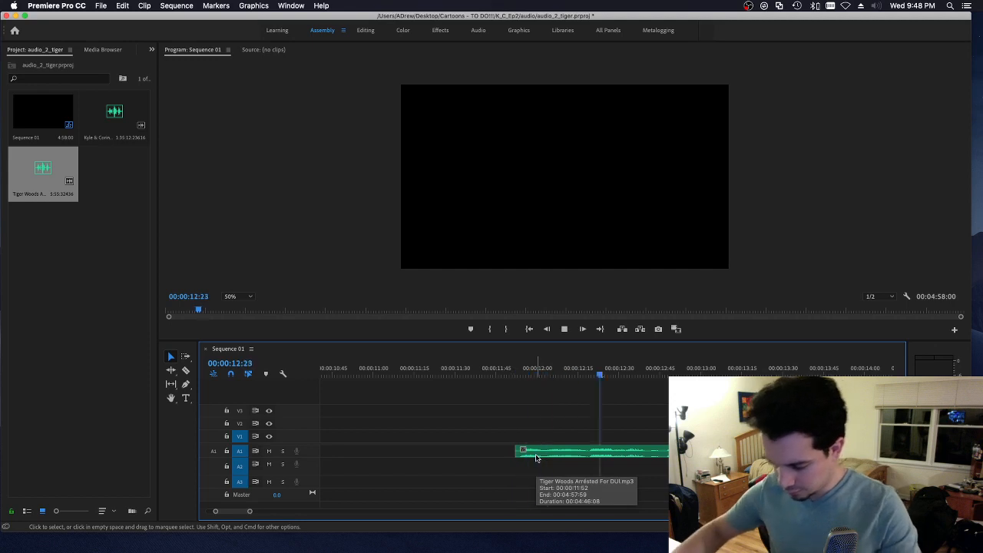
Step: Find the end of the first sound in the remaining long piece and split the audio at 00:00:12:04
{"action": "left_click", "coordinate": [516, 371]}
{"action": "left_click_drag", "start_coordinate": [516, 371], "coordinate": [540, 374]}
{"action": "key", "text": "space"}
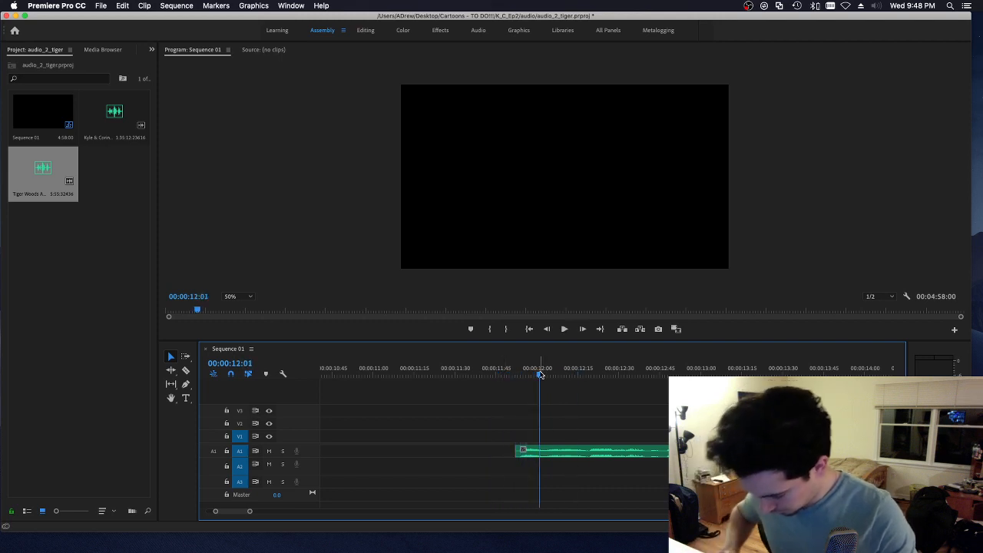
{"action": "key", "text": "="}
{"action": "key", "text": "="}
{"action": "key", "text": "="}
{"action": "left_click_drag", "start_coordinate": [448, 373], "coordinate": [652, 374]}
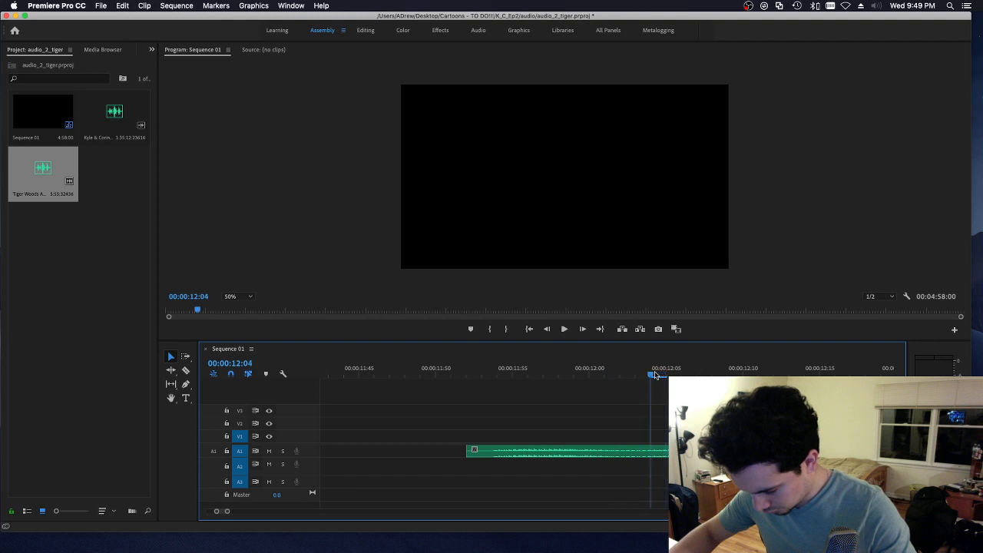
{"action": "left_click", "coordinate": [664, 452]}
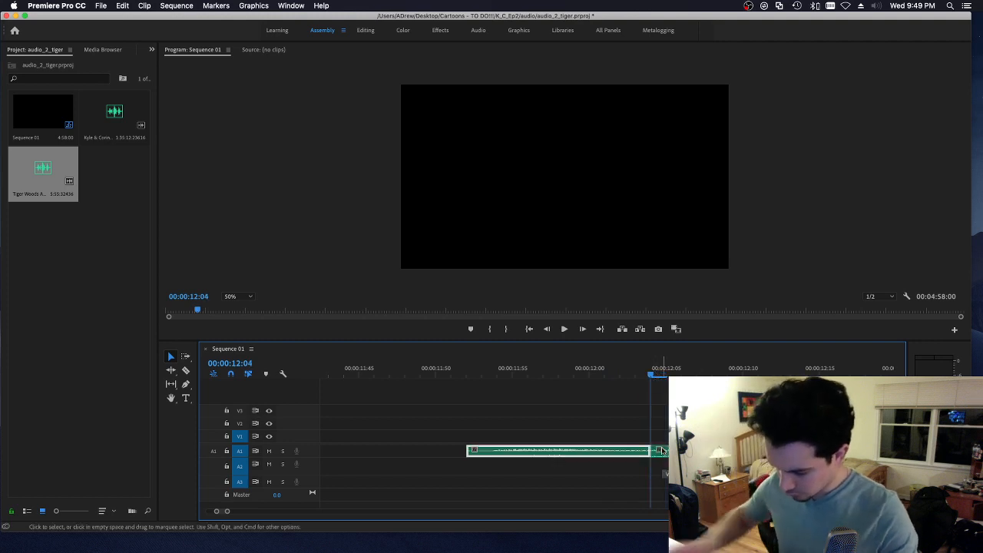
Step: Move the short piece before the cut to start at about 00:00:11:08, leaving a gap before the long piece
{"action": "left_click_drag", "start_coordinate": [633, 458], "coordinate": [572, 458]}
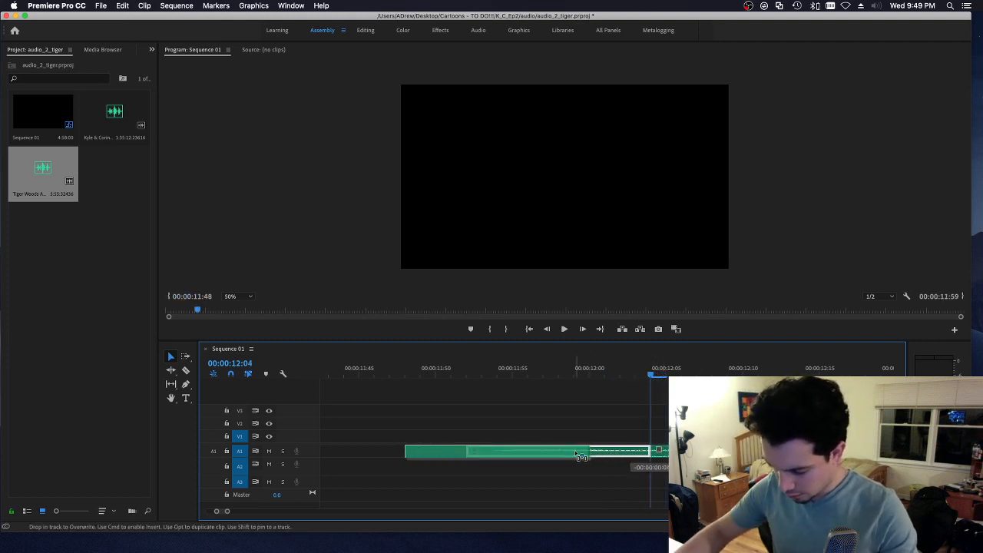
{"action": "left_click", "coordinate": [386, 373]}
{"action": "key", "text": "space"}
{"action": "key", "text": "minus"}
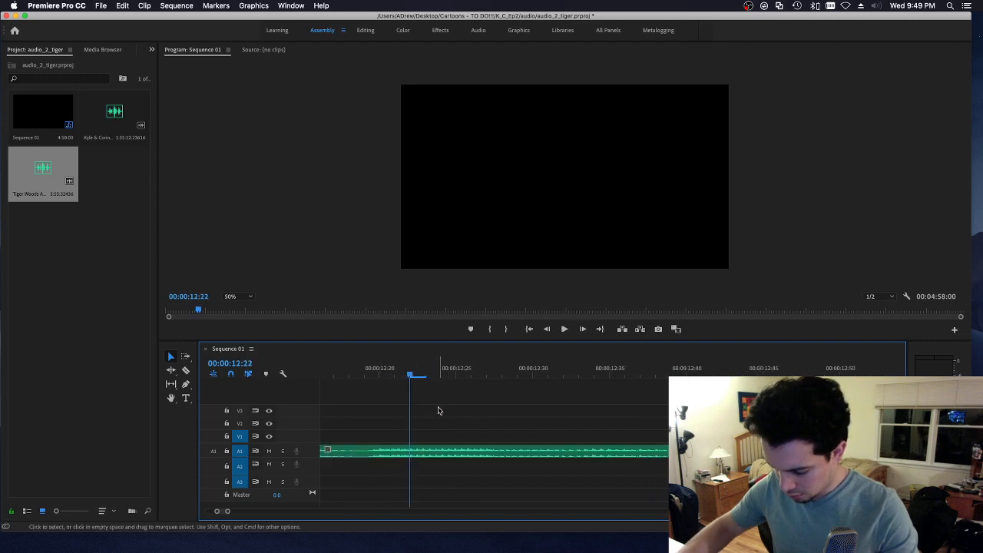
{"action": "key", "text": "space"}
{"action": "key", "text": "minus"}
{"action": "left_click_drag", "start_coordinate": [524, 452], "coordinate": [449, 454]}
Step: Extend the end of the moved short piece to 00:00:11:23 and play it
{"action": "left_click_drag", "start_coordinate": [424, 374], "coordinate": [466, 375]}
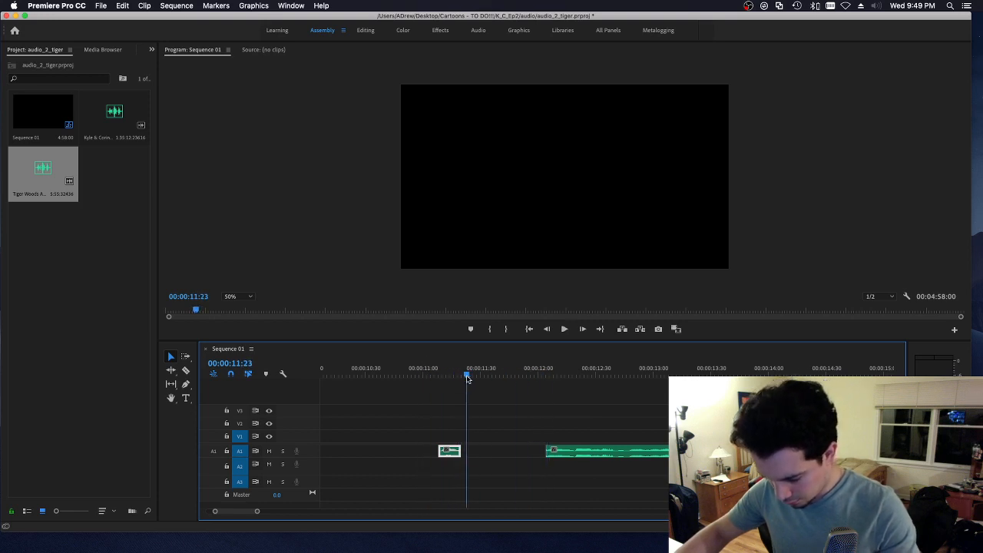
{"action": "key", "text": "="}
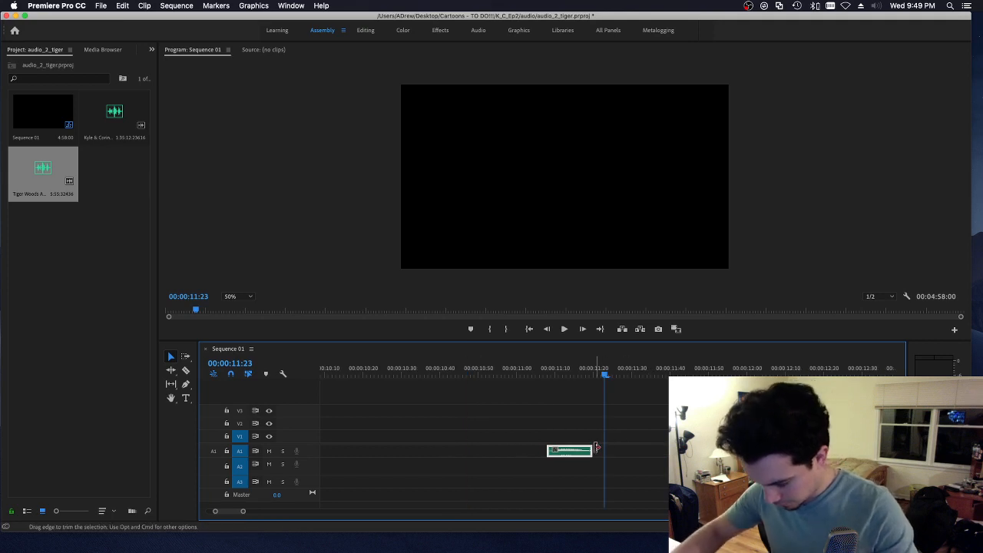
{"action": "left_click_drag", "start_coordinate": [592, 451], "coordinate": [604, 451]}
{"action": "left_click", "coordinate": [518, 372]}
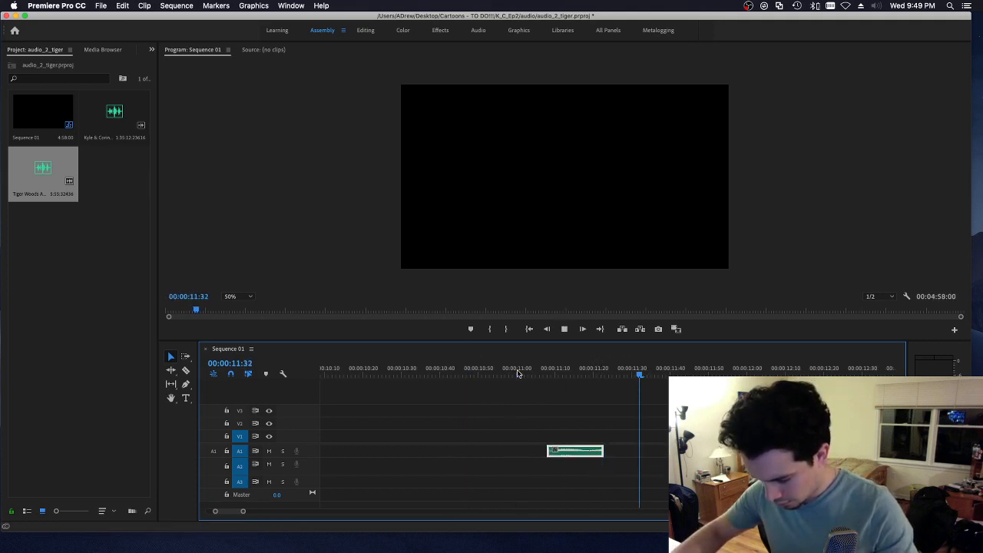
Step: Trim the end of the short piece back to about 00:00:11:21 and play it
{"action": "left_click_drag", "start_coordinate": [551, 375], "coordinate": [592, 377]}
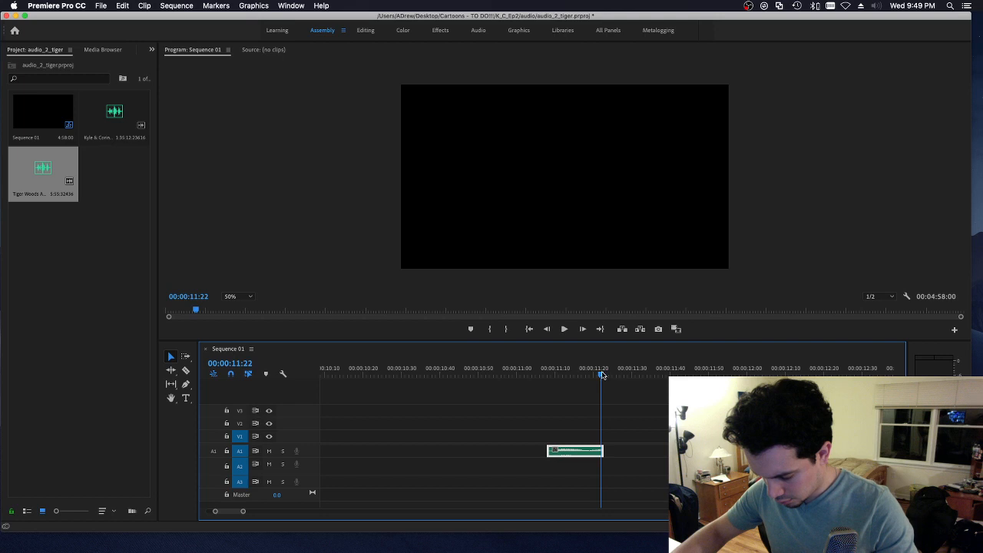
{"action": "left_click_drag", "start_coordinate": [602, 452], "coordinate": [596, 452]}
{"action": "left_click", "coordinate": [529, 370]}
{"action": "key", "text": "space"}
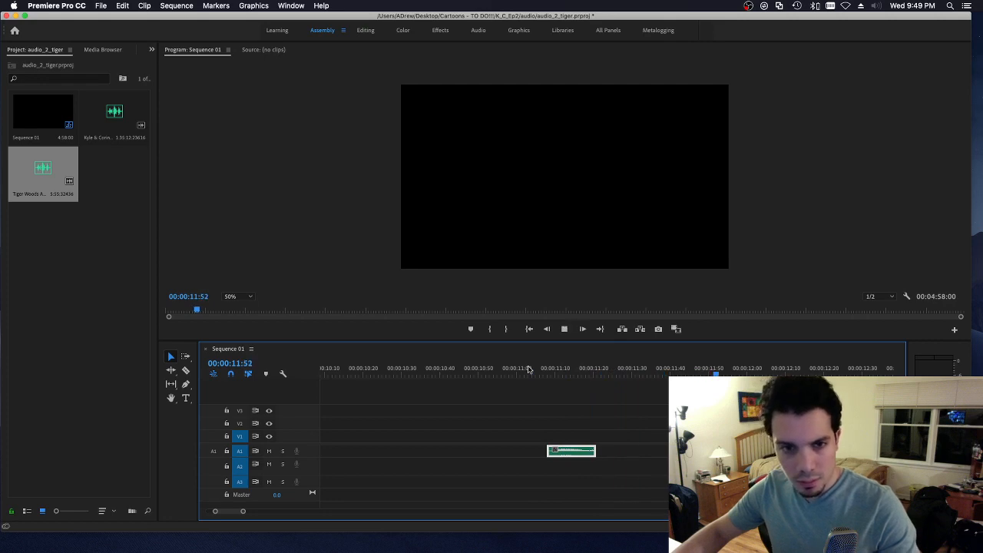
Step: Scrub through the short piece, extend its end to about 00:00:11:22, and replay it to check the ending
{"action": "left_click", "coordinate": [529, 370]}
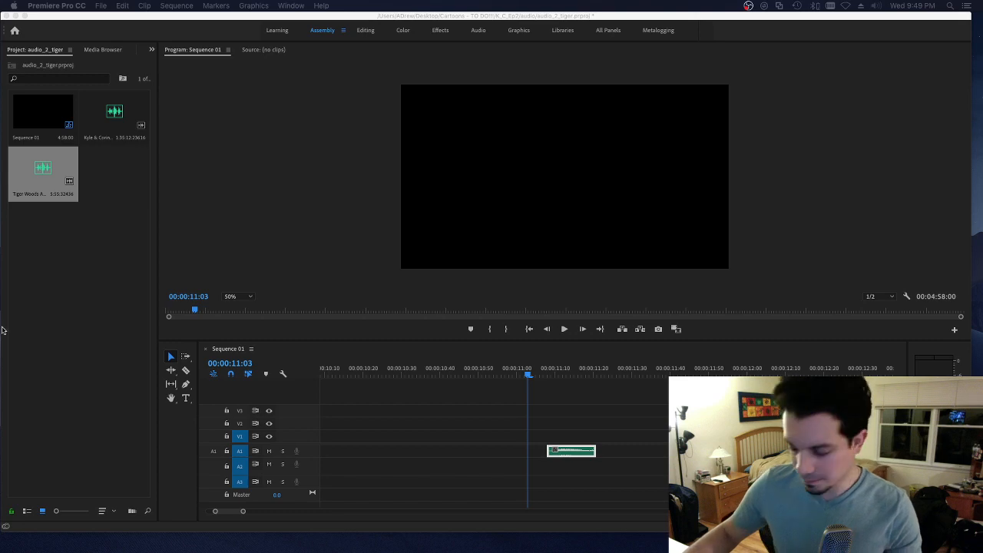
{"action": "left_click", "coordinate": [540, 369]}
{"action": "left_click_drag", "start_coordinate": [539, 370], "coordinate": [601, 371]}
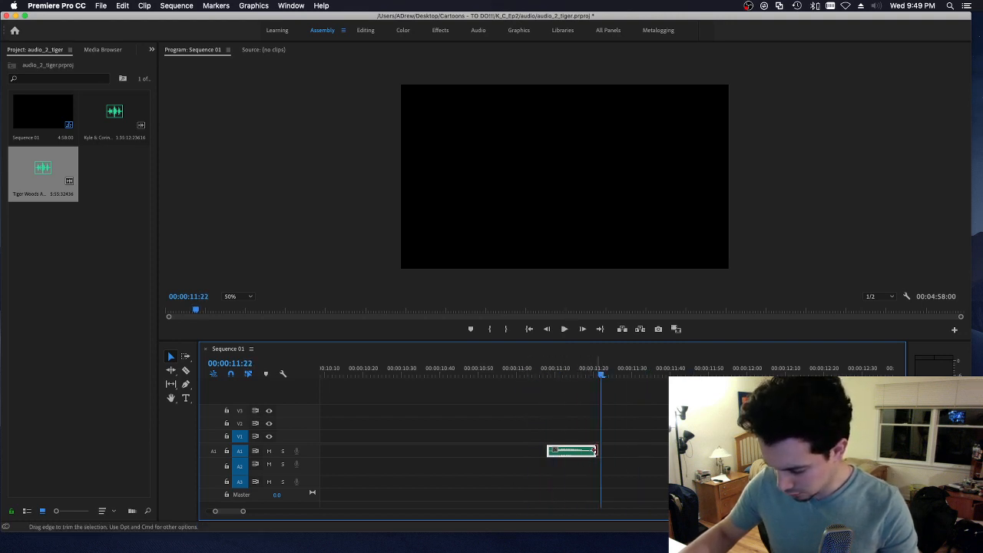
{"action": "left_click_drag", "start_coordinate": [595, 451], "coordinate": [598, 451]}
{"action": "left_click_drag", "start_coordinate": [602, 371], "coordinate": [528, 372]}
{"action": "key", "text": "space"}
{"action": "key", "text": "space"}
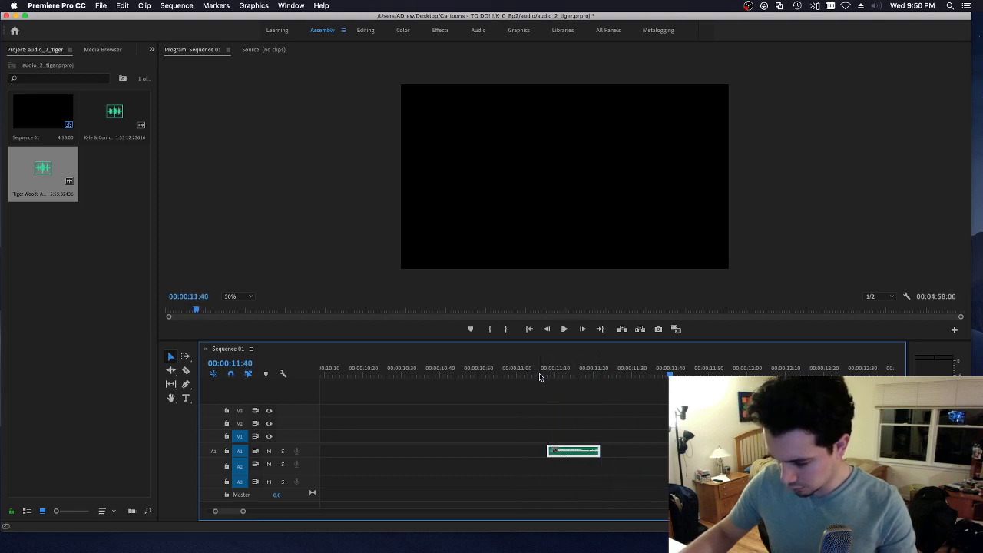
{"action": "left_click", "coordinate": [540, 377]}
{"action": "key", "text": "space"}
{"action": "key", "text": "space"}
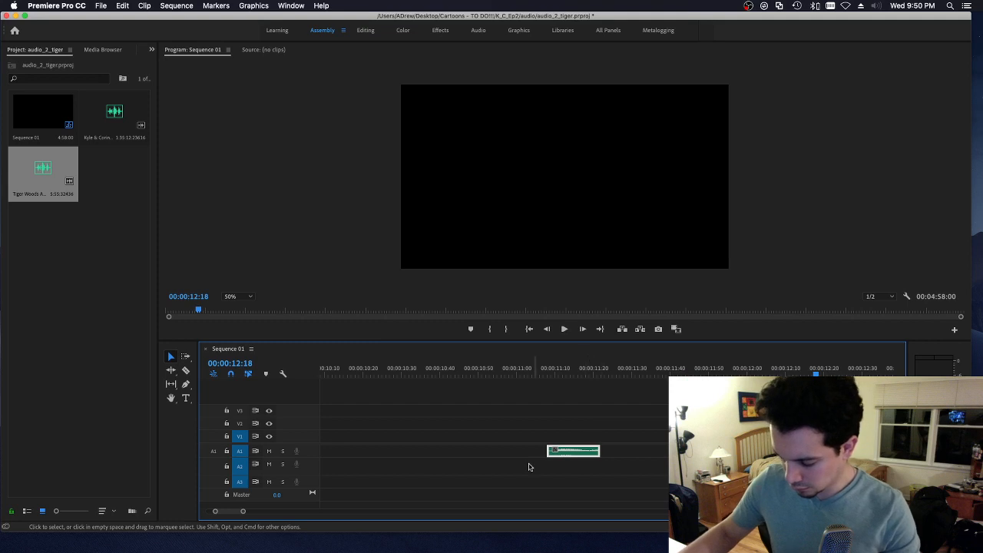
Step: Listen to the long piece from about 00:00:12:18 to 00:01:03:19, pausing on the way, and save the project
{"action": "key", "text": "space"}
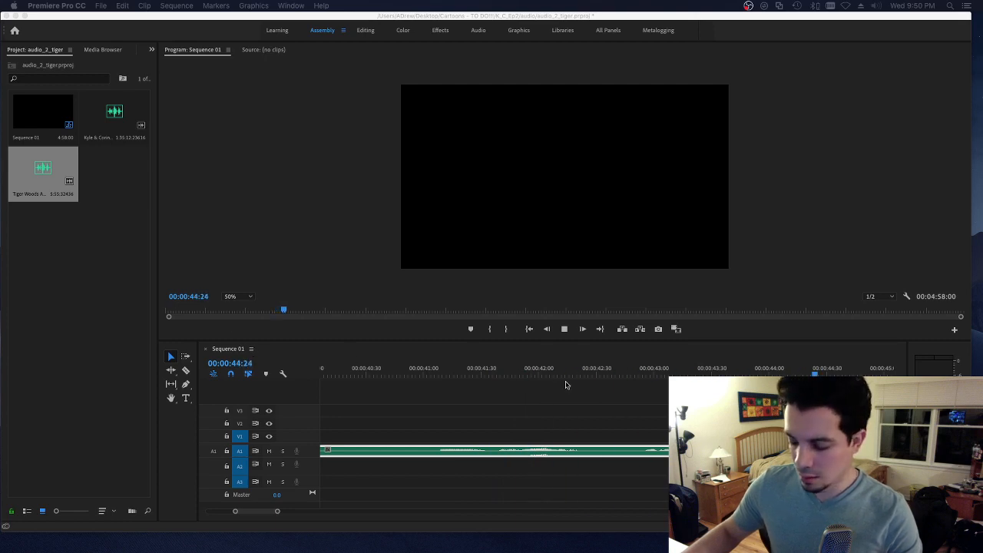
{"action": "left_click", "coordinate": [559, 420]}
{"action": "key", "text": "space"}
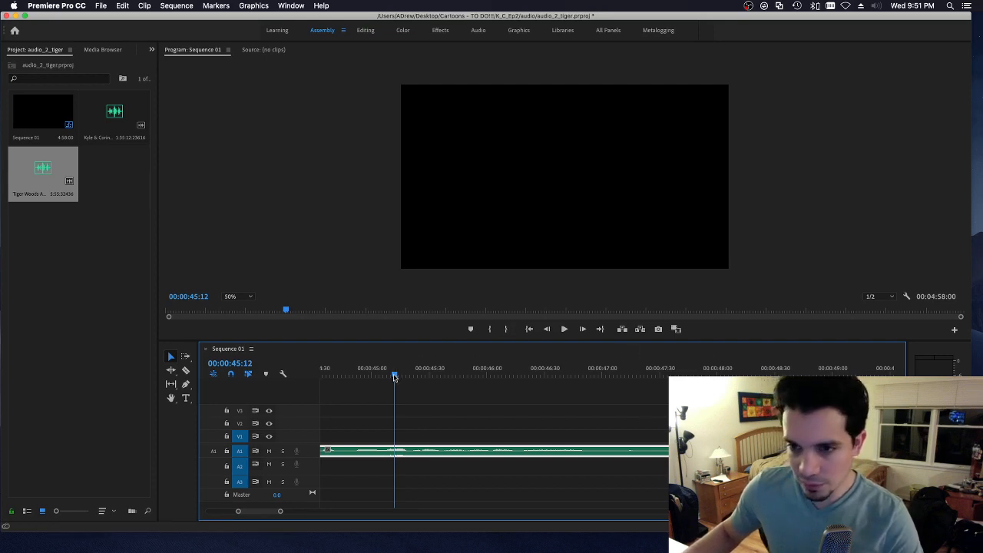
{"action": "key", "text": "space"}
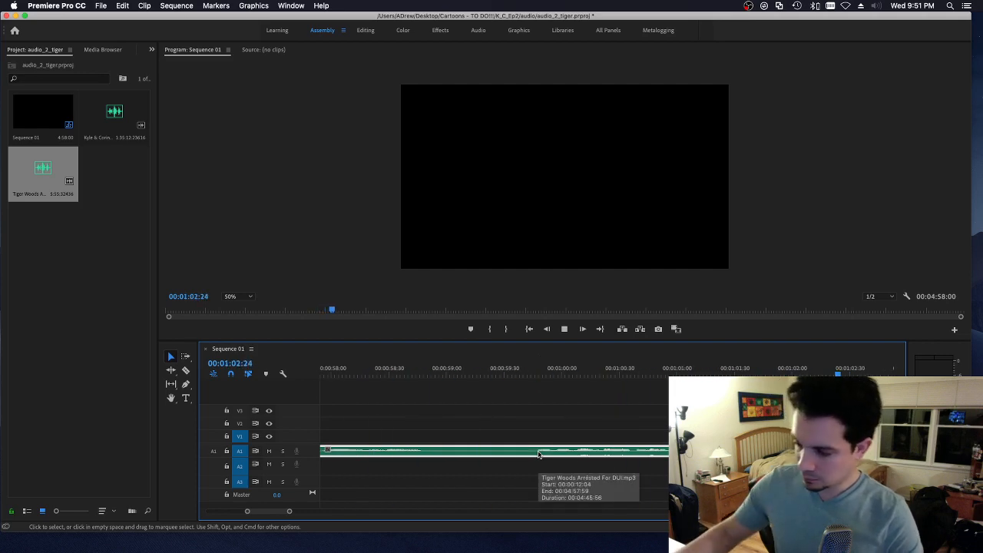
{"action": "key", "text": "space"}
{"action": "key", "text": "super+s"}
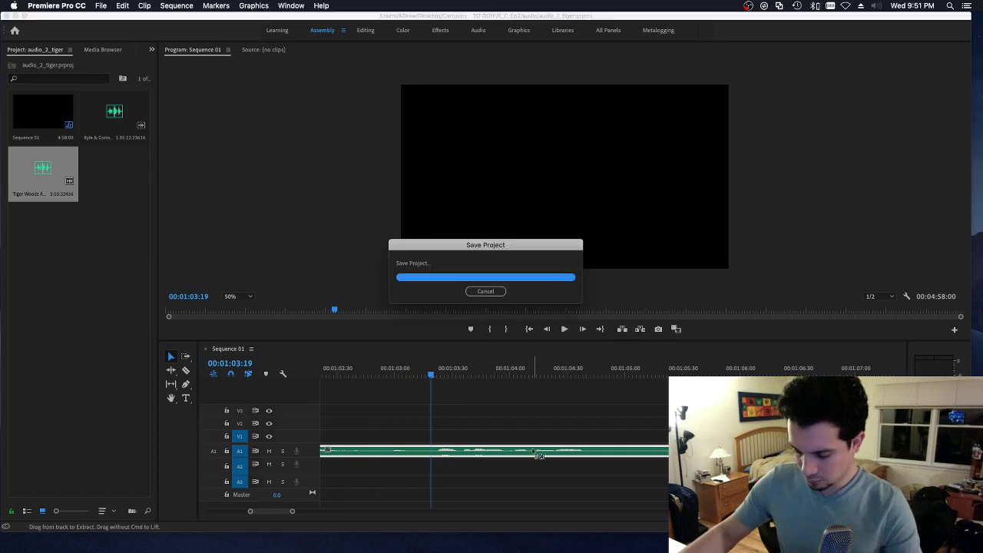
Step: Listen on to find the next usable words, cut the long piece at 00:01:14:40, and delete the part before the cut
{"action": "key", "text": "space"}
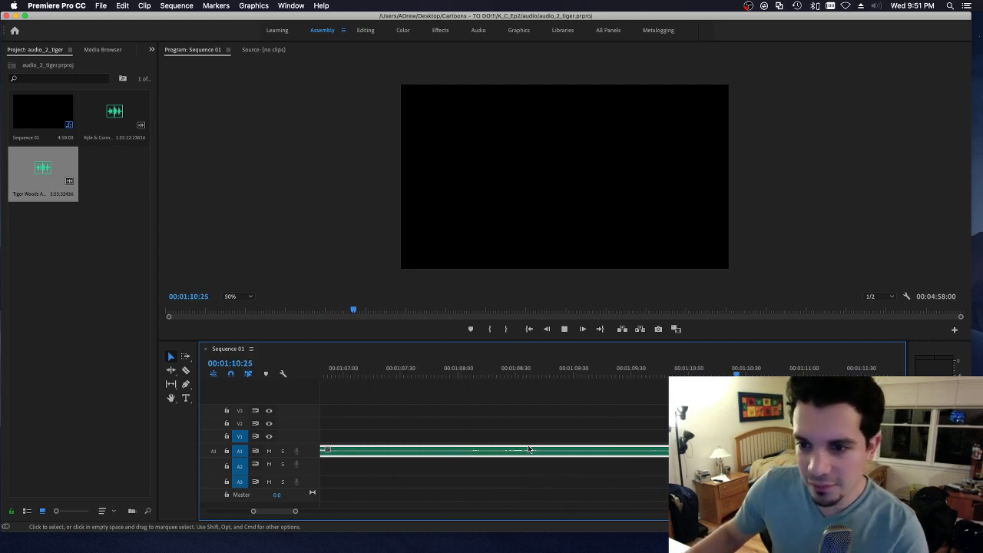
{"action": "key", "text": "space"}
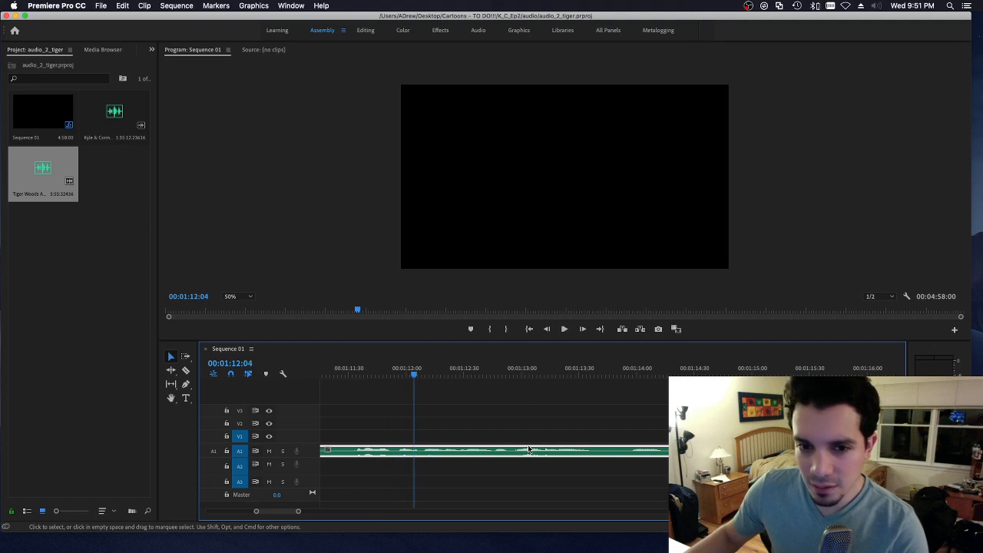
{"action": "key", "text": "space"}
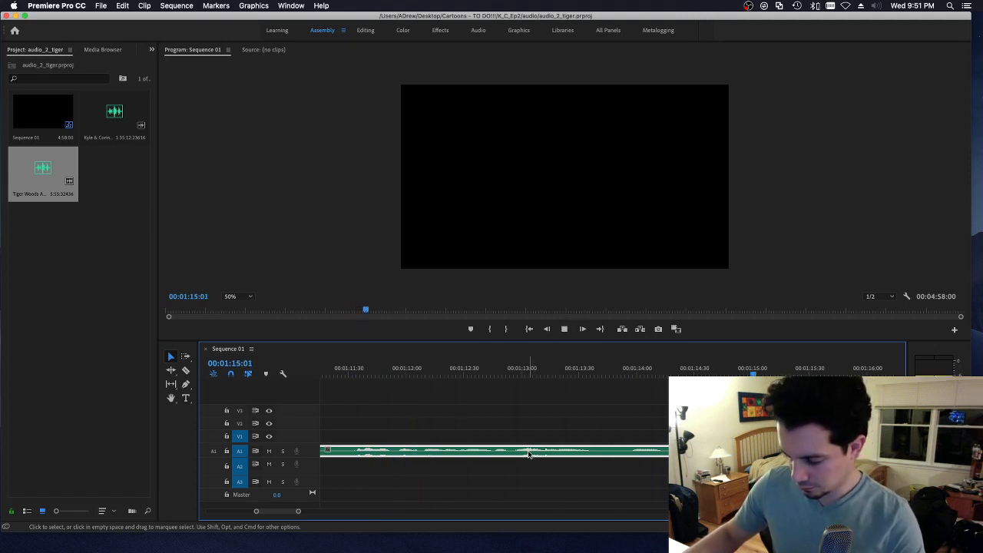
{"action": "left_click", "coordinate": [605, 374]}
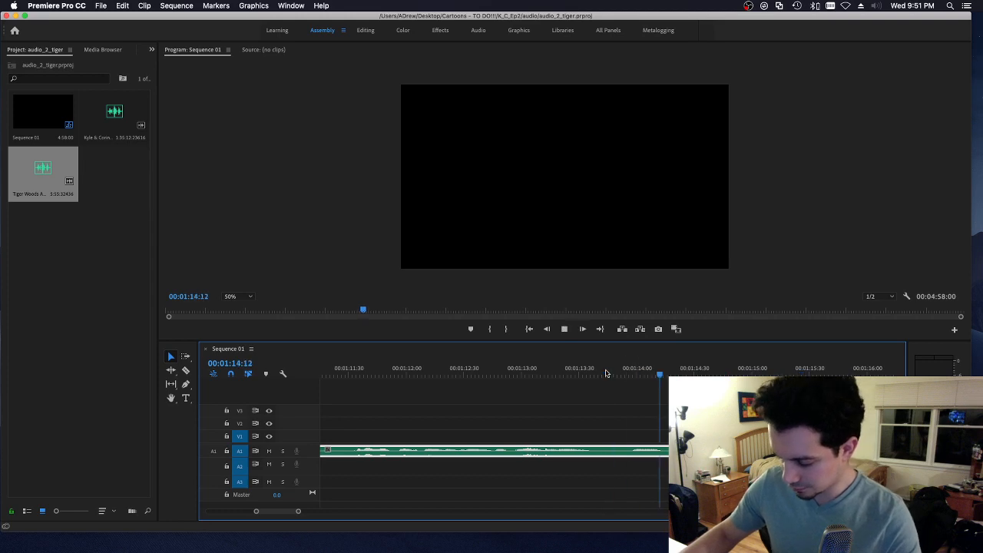
{"action": "key", "text": "space"}
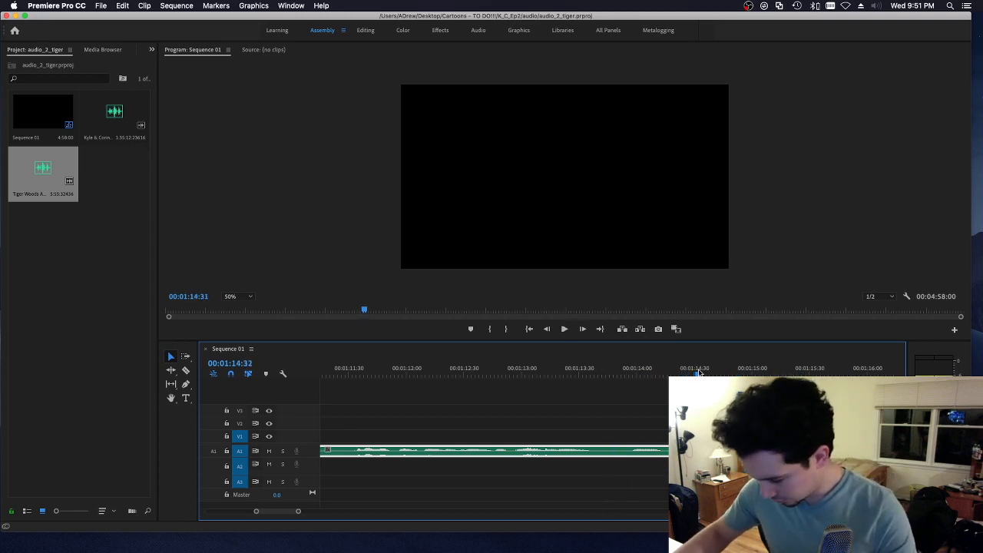
{"action": "left_click_drag", "start_coordinate": [698, 373], "coordinate": [716, 373]}
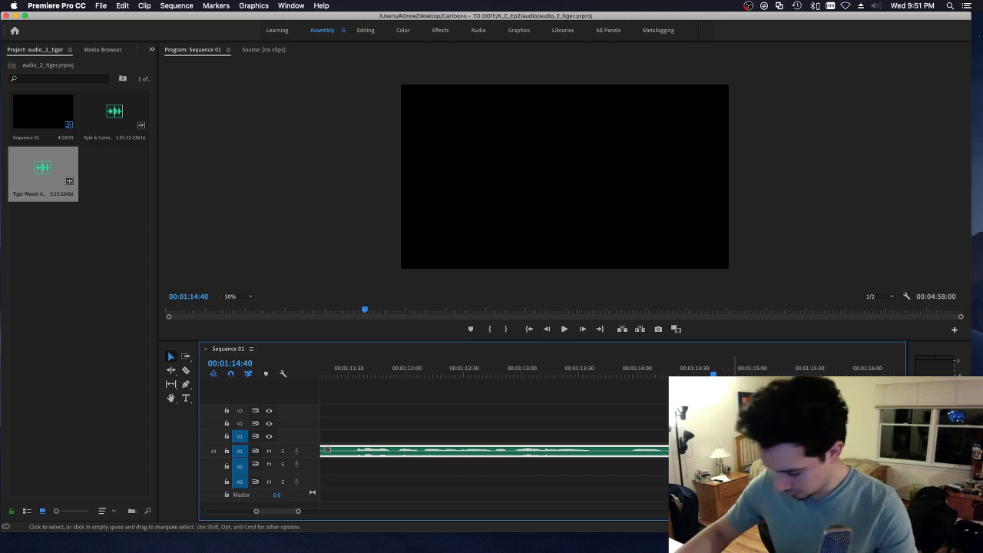
{"action": "key", "text": "super+k"}
{"action": "key", "text": "Delete"}
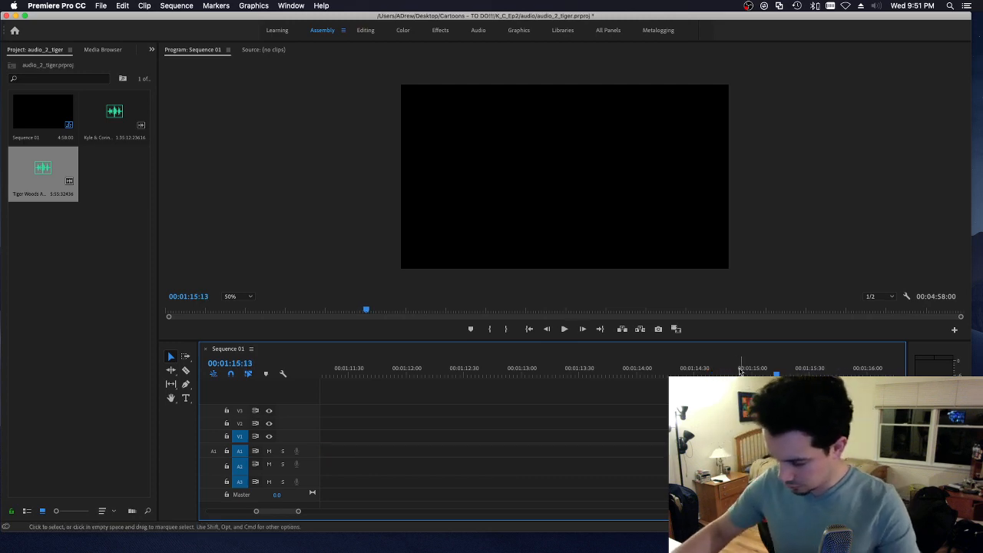
Step: Scrub and play the opening of the remaining piece from 00:01:14:40 to locate where its first phrase ends
{"action": "mouse_move", "coordinate": [740, 372]}
{"action": "left_mouse_down"}
{"action": "mouse_move", "coordinate": [713, 370]}
{"action": "mouse_move", "coordinate": [749, 370]}
{"action": "left_mouse_up"}
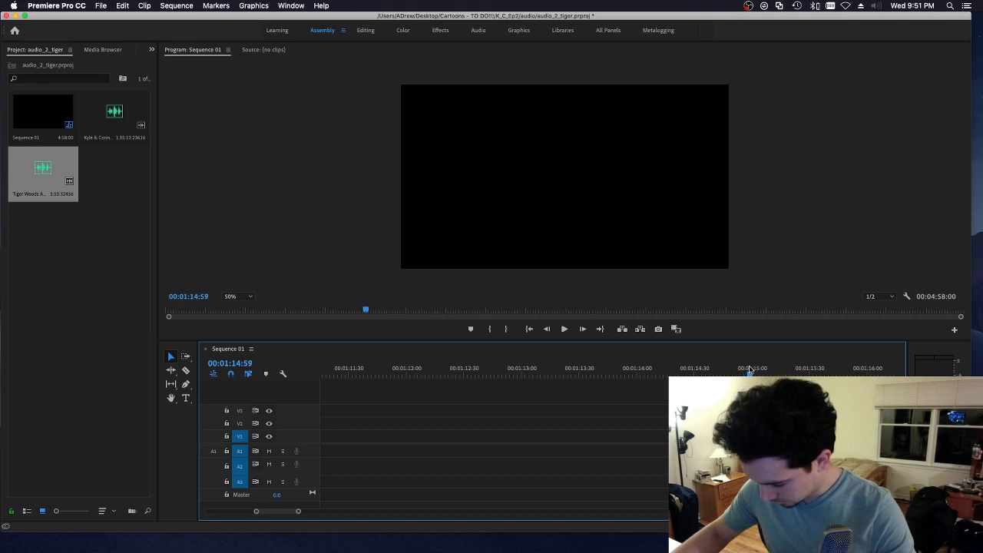
{"action": "key", "text": "equal"}
{"action": "key", "text": "equal"}
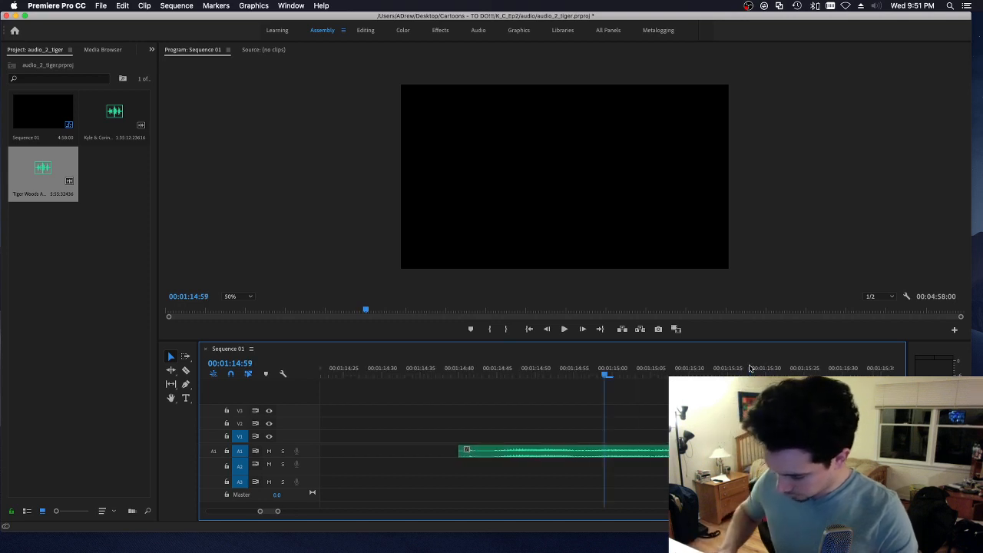
{"action": "left_click", "coordinate": [460, 366]}
{"action": "key", "text": "space"}
{"action": "key", "text": "space"}
{"action": "key", "text": "space"}
{"action": "key", "text": "space"}
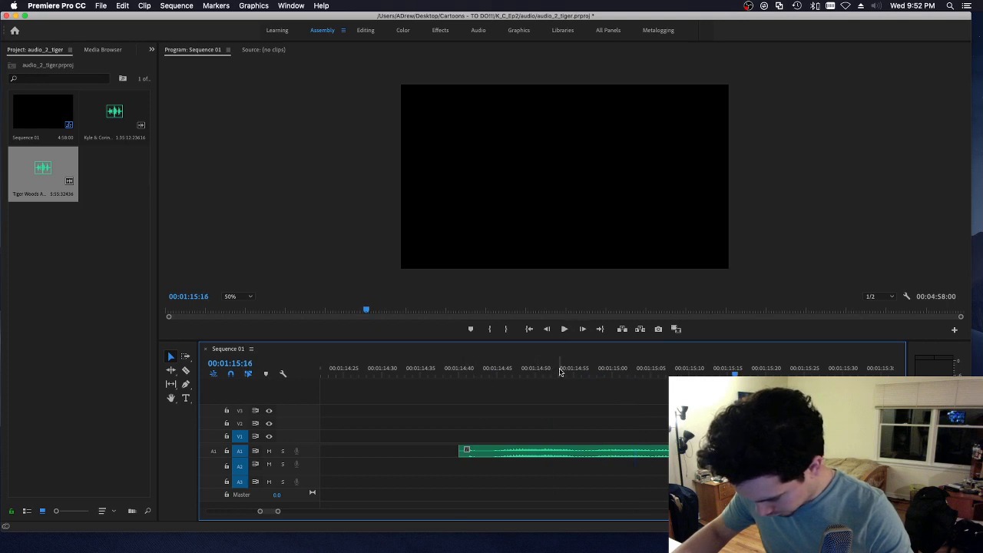
Step: Cut the remaining piece at 00:01:15:07 and move the short front part to start at about 00:01:14:25
{"action": "mouse_move", "coordinate": [561, 372]}
{"action": "left_mouse_down"}
{"action": "mouse_move", "coordinate": [542, 373]}
{"action": "mouse_move", "coordinate": [589, 374]}
{"action": "mouse_move", "coordinate": [569, 378]}
{"action": "left_mouse_up"}
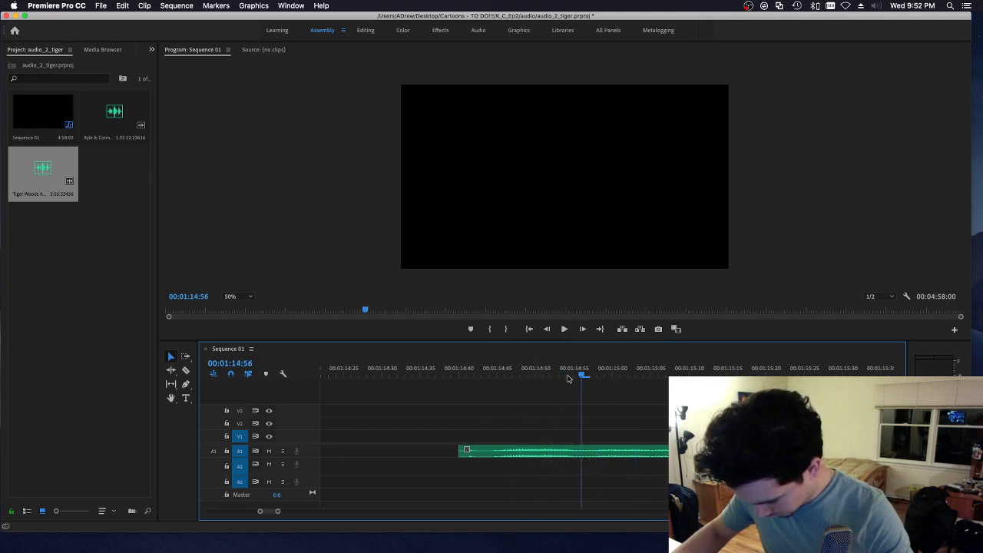
{"action": "left_click", "coordinate": [492, 375]}
{"action": "key", "text": "space"}
{"action": "key", "text": "space"}
{"action": "left_click", "coordinate": [683, 451]}
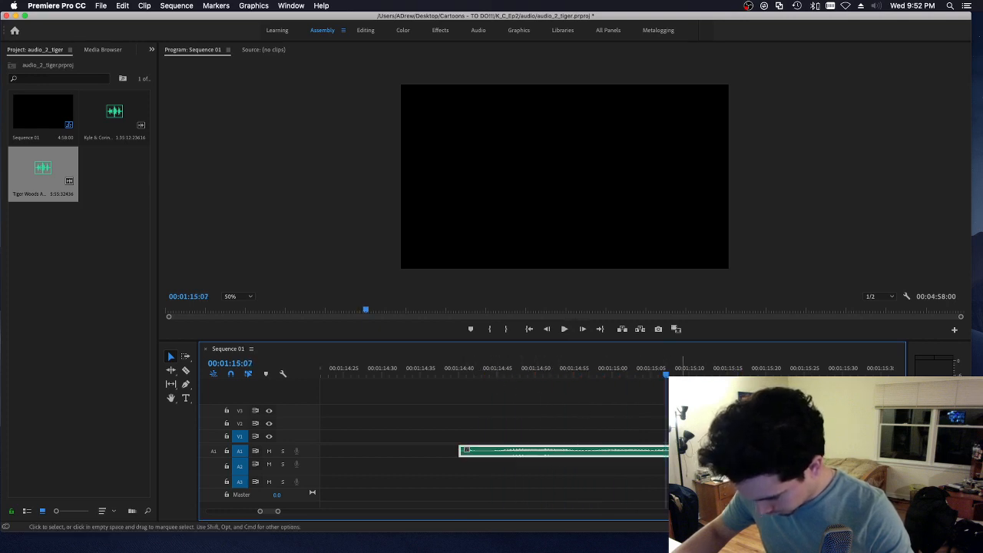
{"action": "left_click_drag", "start_coordinate": [615, 451], "coordinate": [499, 452]}
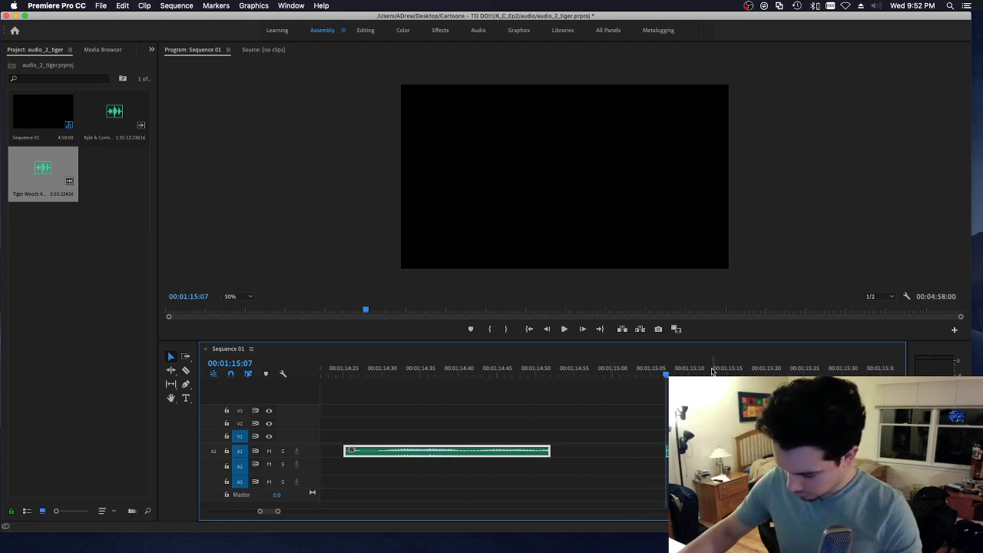
Step: Play the start of the long piece and the moved short piece to check the cut between them
{"action": "left_click", "coordinate": [696, 373]}
{"action": "key", "text": "space"}
{"action": "key", "text": "space"}
{"action": "left_click", "coordinate": [483, 373]}
{"action": "key", "text": "space"}
{"action": "key", "text": "space"}
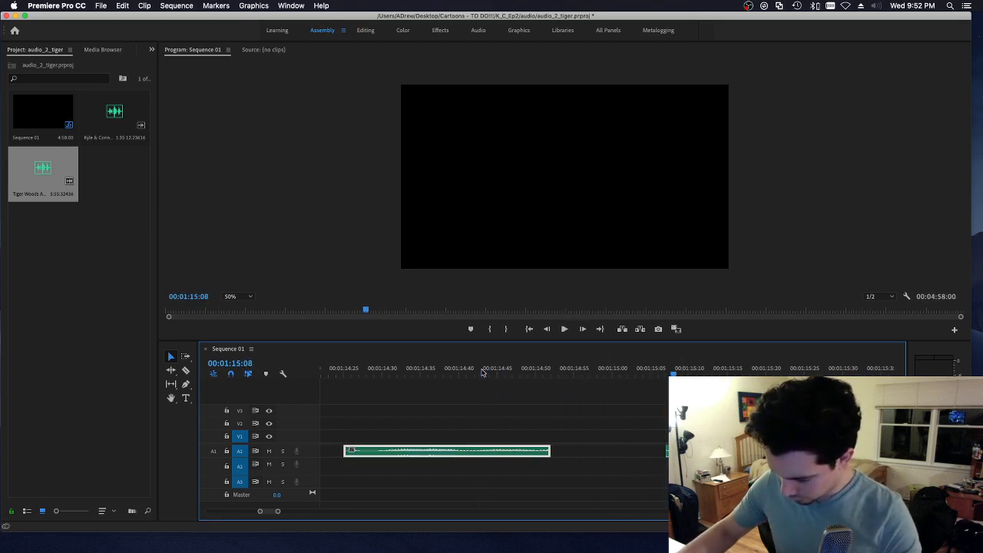
{"action": "left_click", "coordinate": [322, 377]}
{"action": "key", "text": "space"}
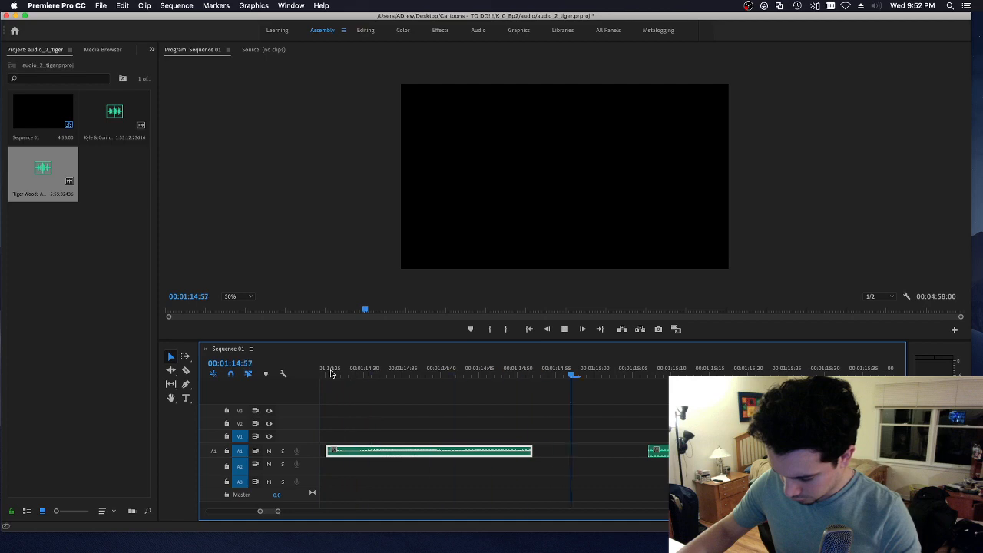
{"action": "key", "text": "space"}
Step: Move the short piece further back to start at about 00:01:10:42, widening the gap before the long piece
{"action": "key", "text": "minus"}
{"action": "key", "text": "minus"}
{"action": "key", "text": "minus"}
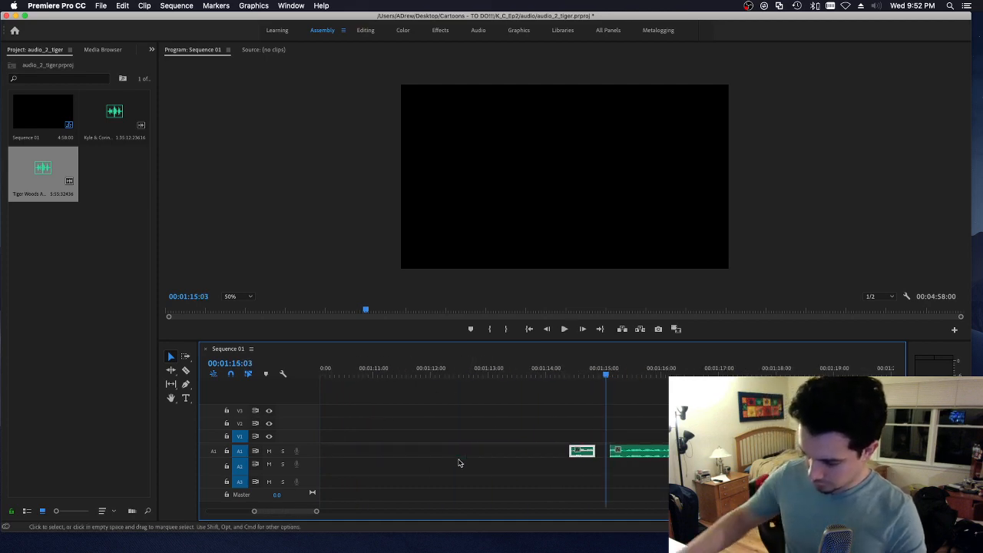
{"action": "left_click_drag", "start_coordinate": [581, 452], "coordinate": [369, 452]}
{"action": "key", "text": "space"}
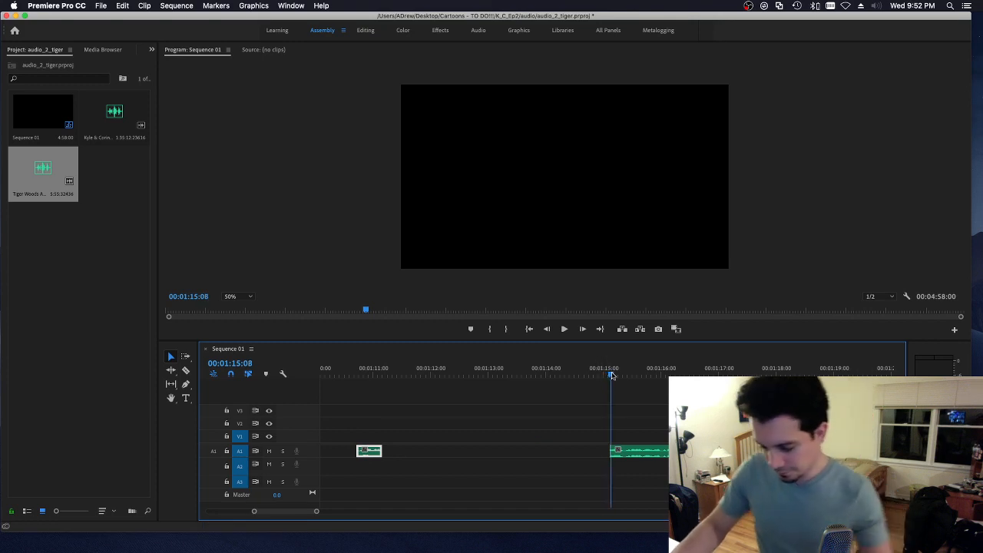
Step: Listen to the long piece from about 00:01:15:02 to 00:01:38:33 for the next usable phrase
{"action": "left_click", "coordinate": [682, 452]}
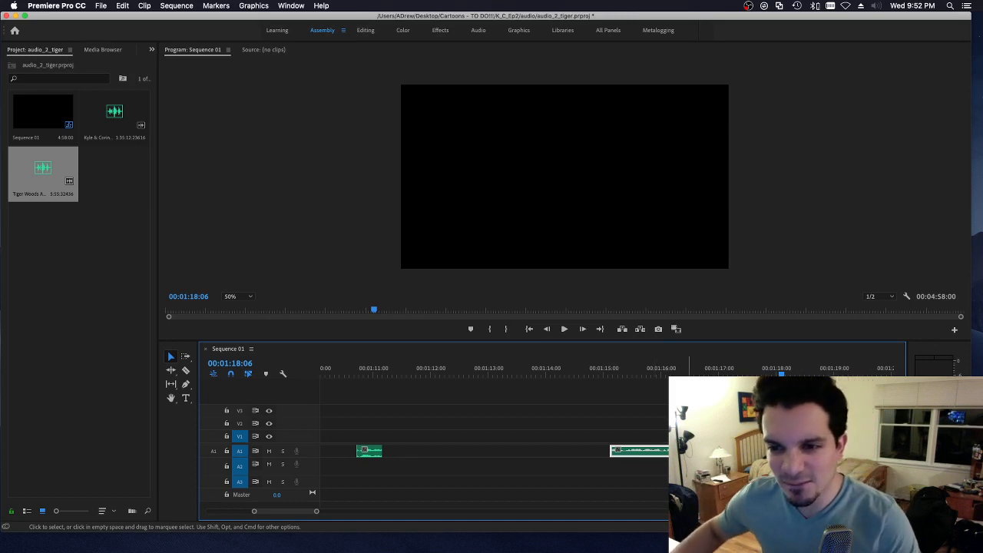
{"action": "left_click", "coordinate": [606, 376]}
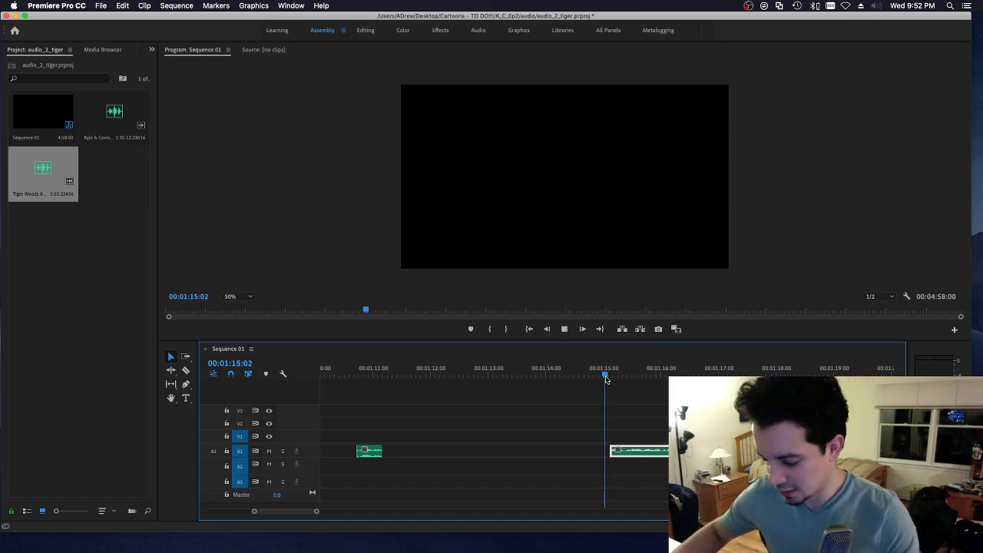
{"action": "key", "text": "space"}
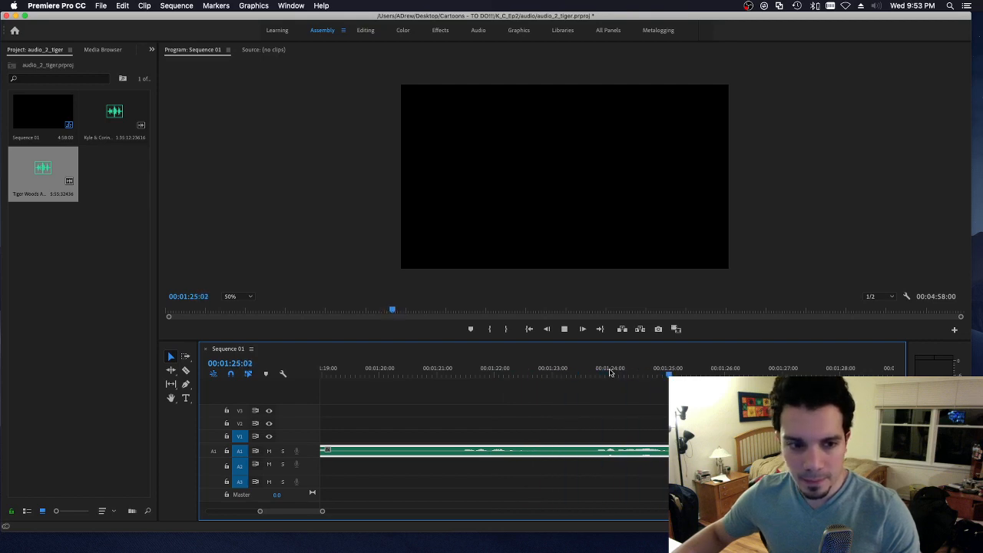
{"action": "left_click", "coordinate": [694, 415]}
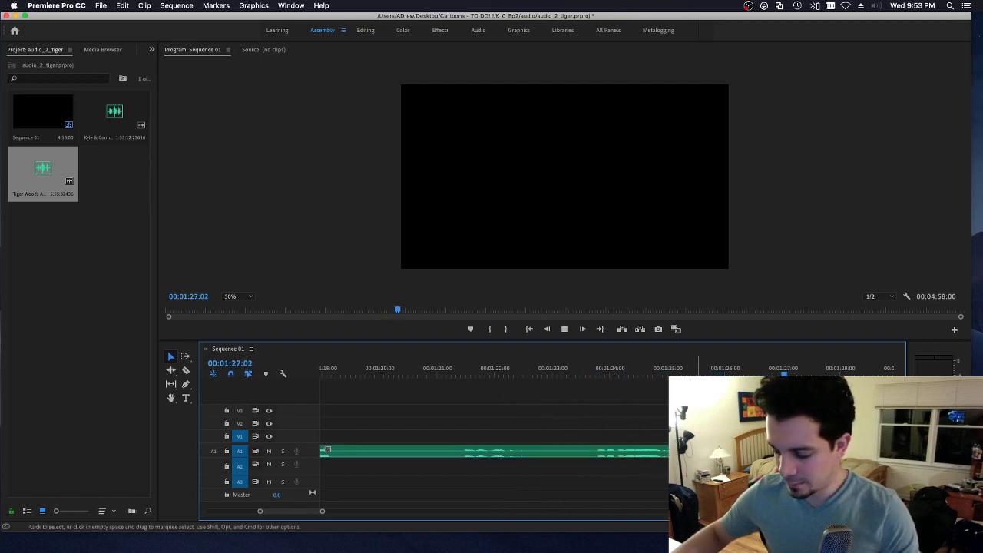
{"action": "left_click", "coordinate": [705, 451]}
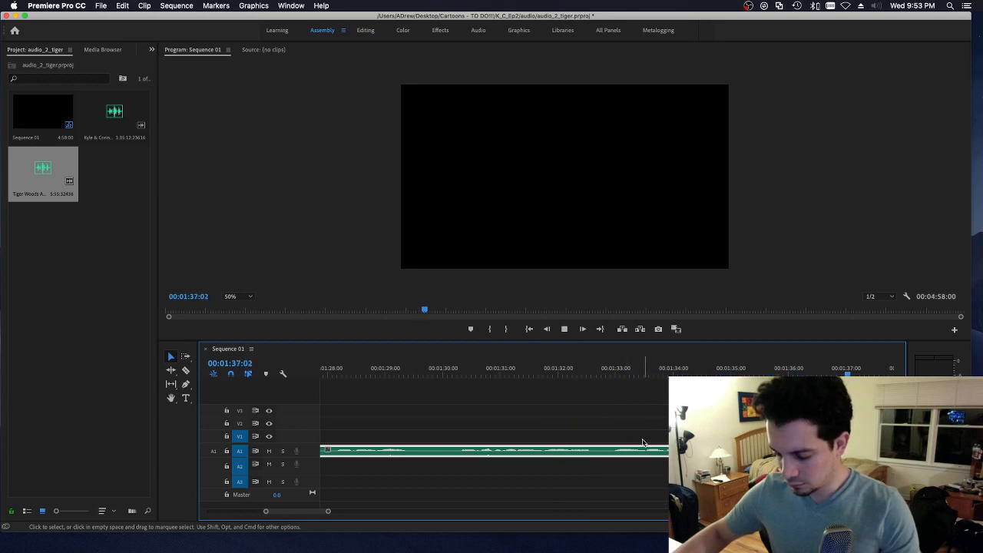
{"action": "key", "text": "minus"}
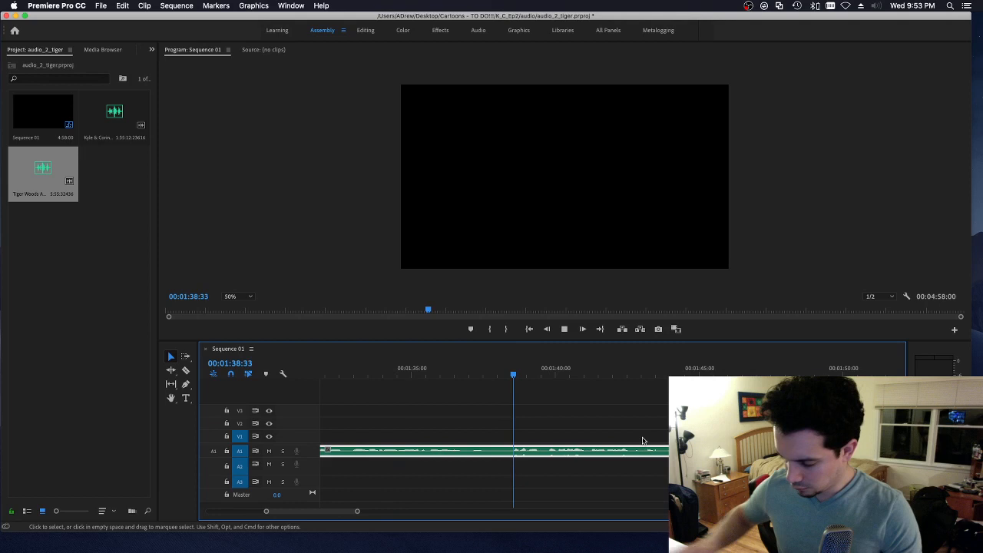
Step: Skip ahead to about 00:01:45:00 in the long piece and listen on in stretches to 00:02:42:29
{"action": "left_click", "coordinate": [597, 376]}
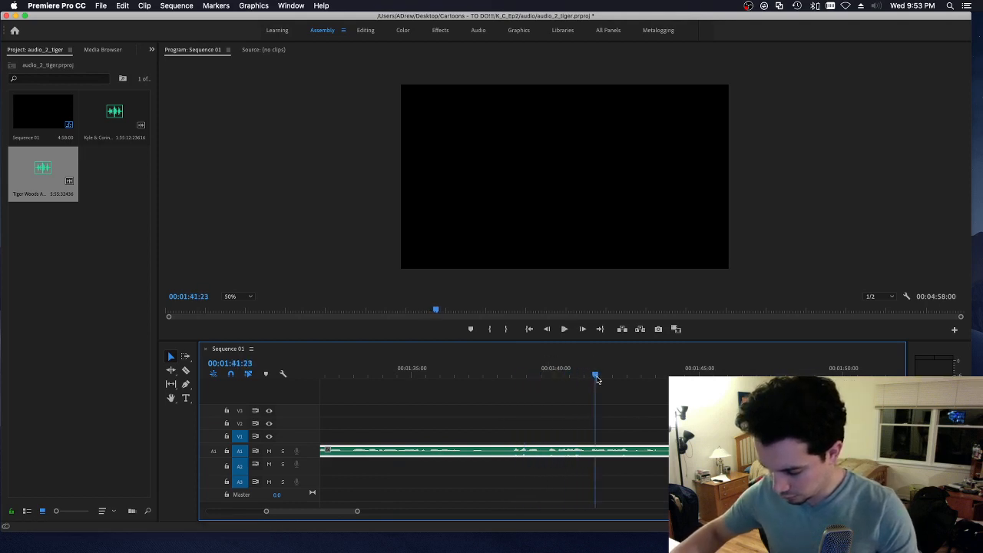
{"action": "left_click_drag", "start_coordinate": [597, 377], "coordinate": [697, 390]}
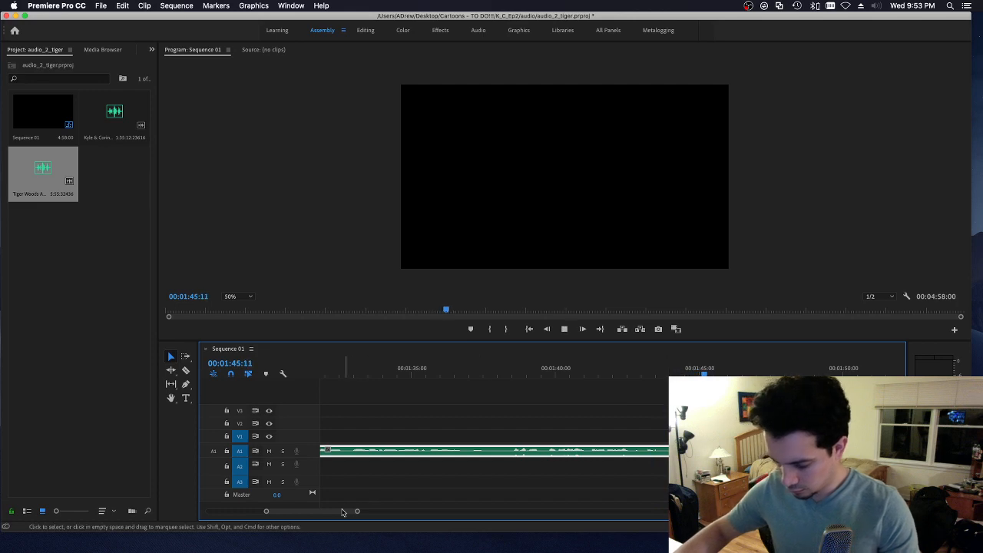
{"action": "key", "text": "minus"}
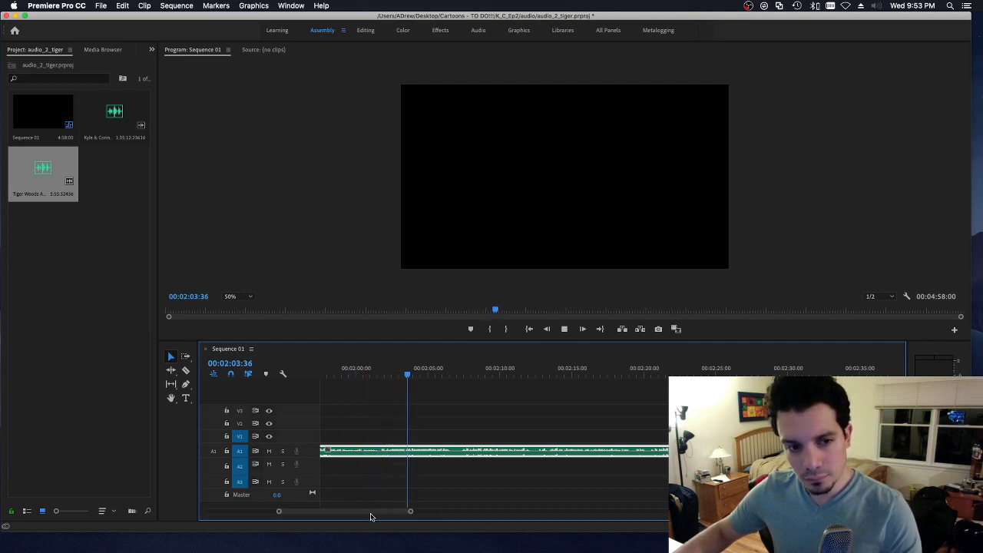
{"action": "key", "text": "space"}
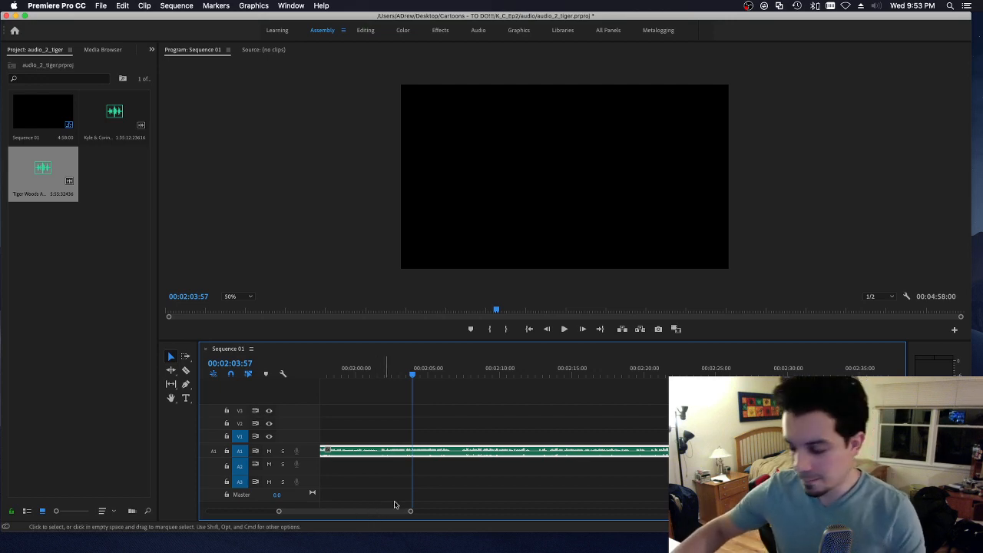
{"action": "key", "text": "space"}
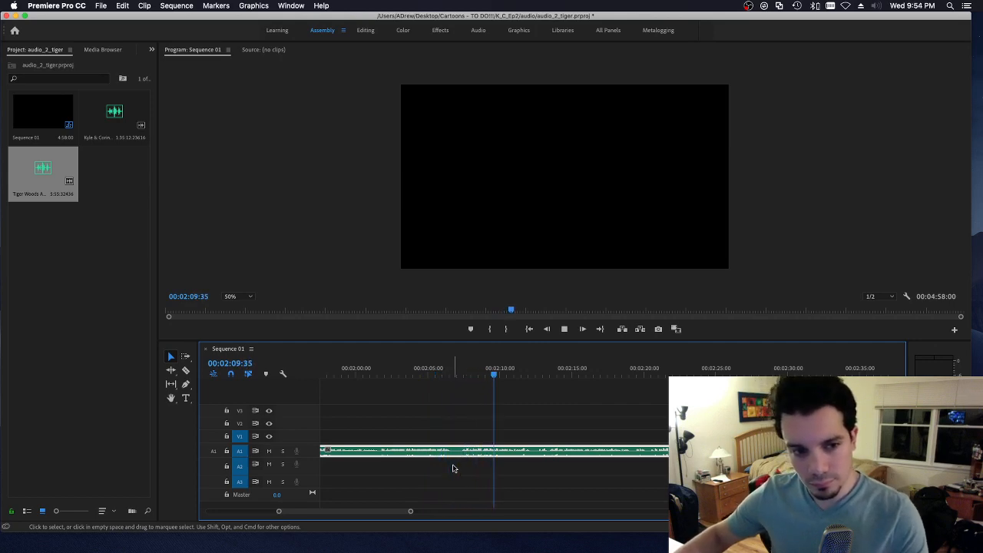
{"action": "key", "text": "space"}
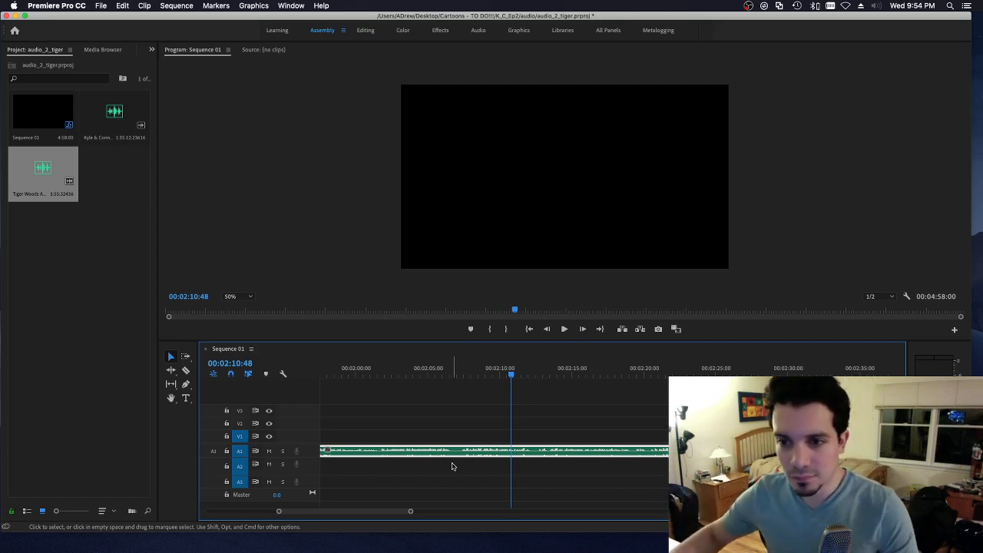
{"action": "key", "text": "space"}
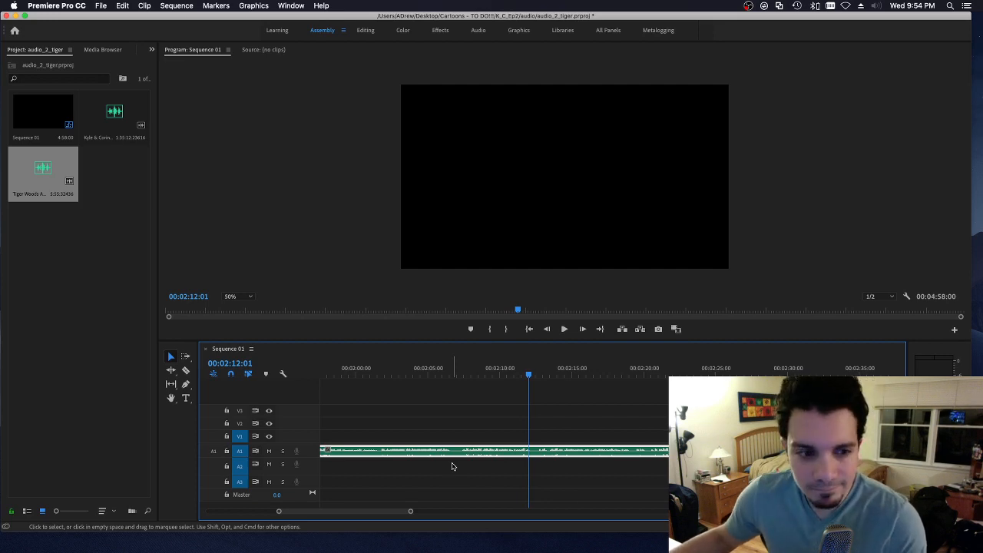
{"action": "key", "text": "space"}
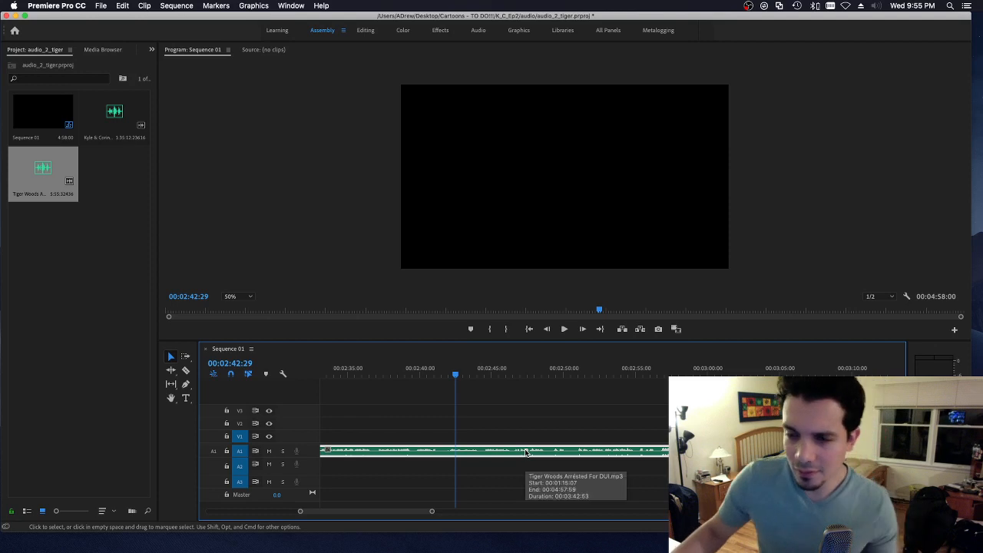
Step: Listen on from 00:02:42:29 for the next phrase and trim the long piece's start to 00:02:45:13
{"action": "key", "text": "space"}
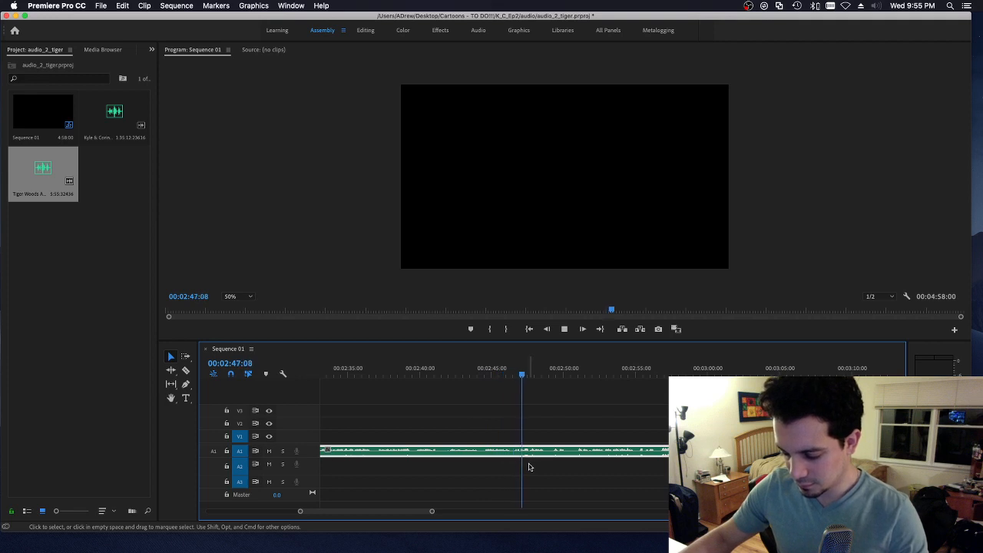
{"action": "left_click", "coordinate": [482, 373]}
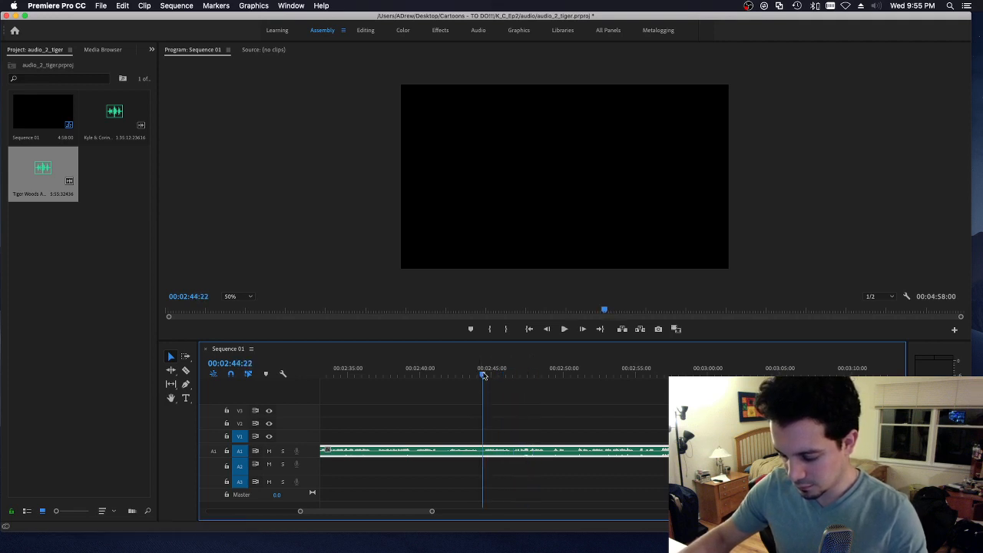
{"action": "left_click_drag", "start_coordinate": [484, 375], "coordinate": [483, 375]}
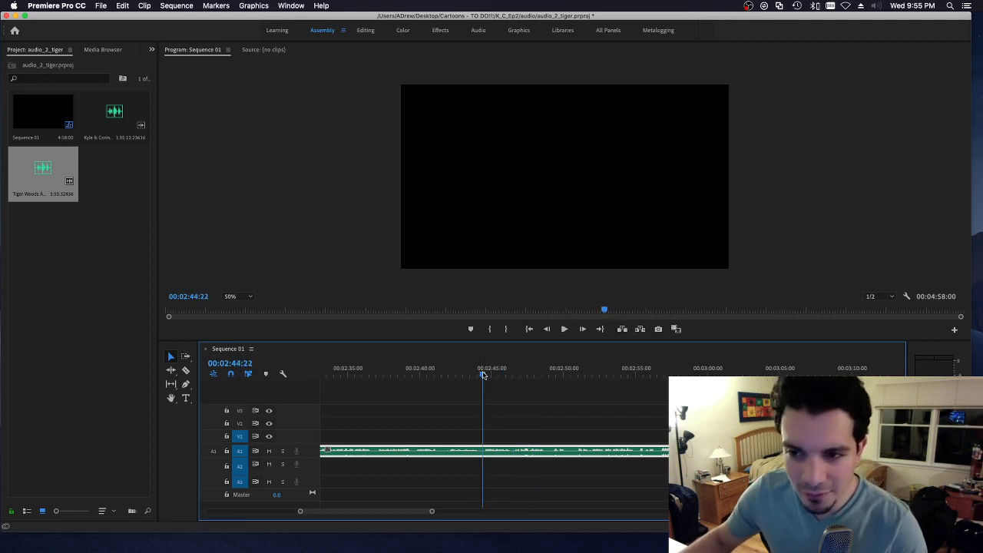
{"action": "key", "text": "space"}
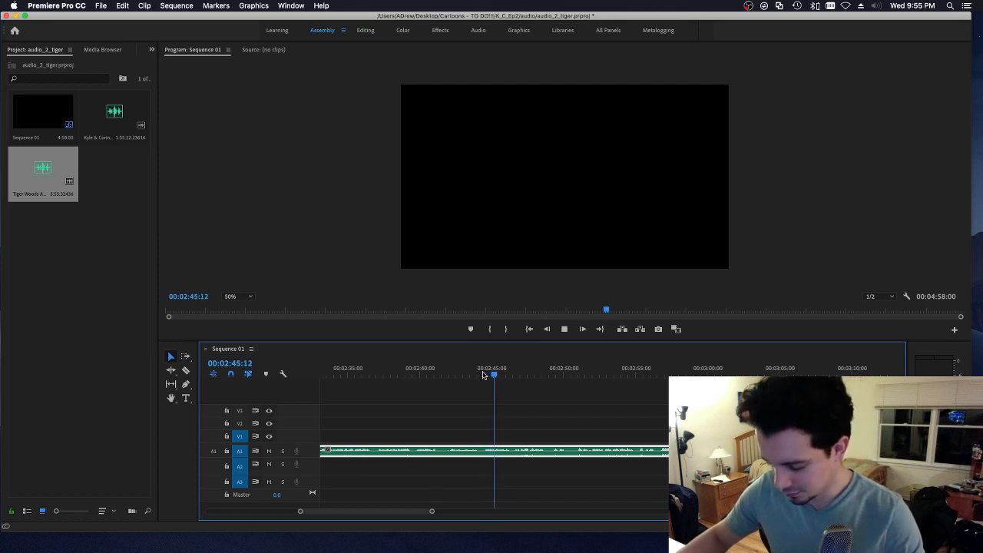
{"action": "key", "text": "="}
{"action": "key", "text": "="}
{"action": "key", "text": "="}
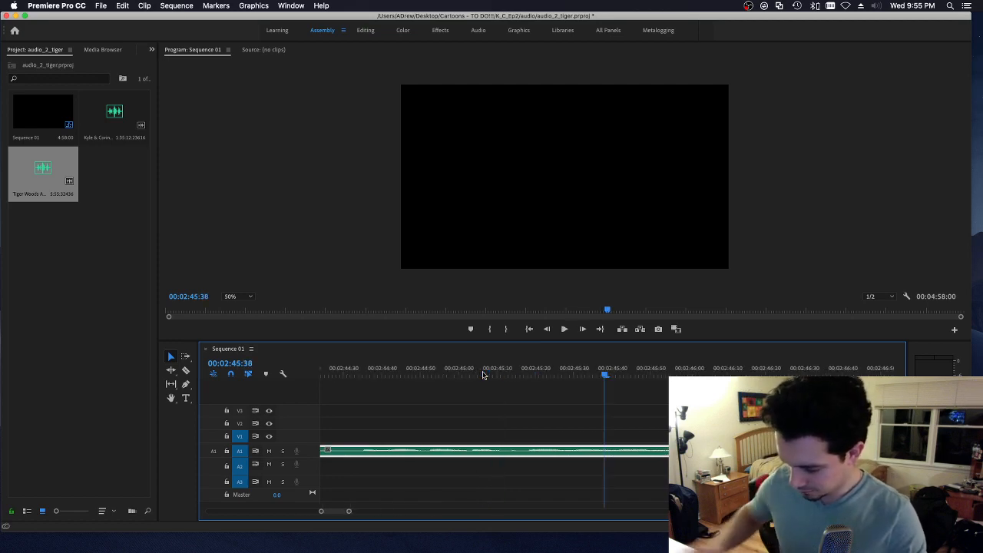
{"action": "key", "text": "space"}
{"action": "key", "text": "space"}
{"action": "left_click_drag", "start_coordinate": [552, 375], "coordinate": [509, 373]}
{"action": "key", "text": "space"}
{"action": "key", "text": "space"}
{"action": "key", "text": "alt+q"}
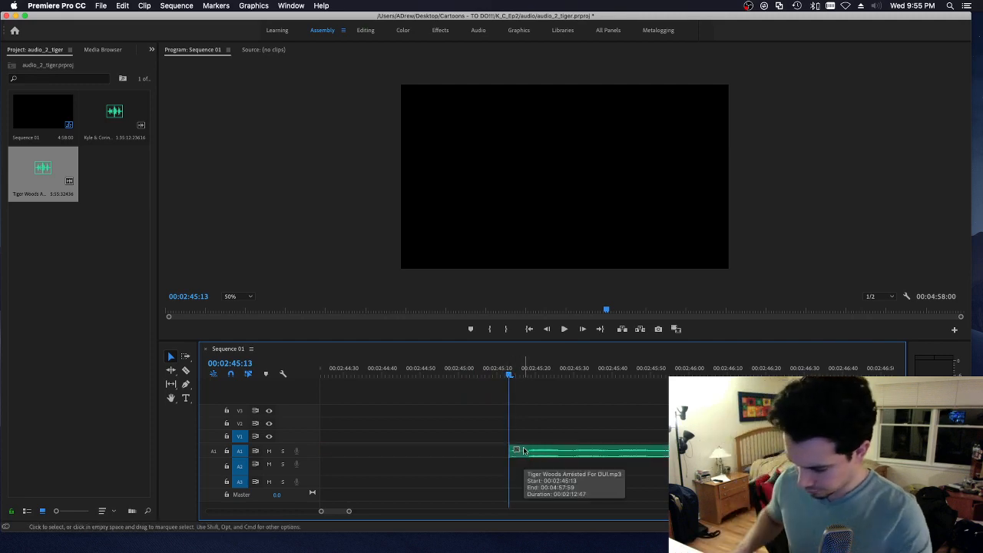
Step: Split the long piece at 00:02:45:55 and move the short piece before it back to start at about 00:02:44:33
{"action": "key", "text": "space"}
{"action": "left_click_drag", "start_coordinate": [618, 373], "coordinate": [573, 376]}
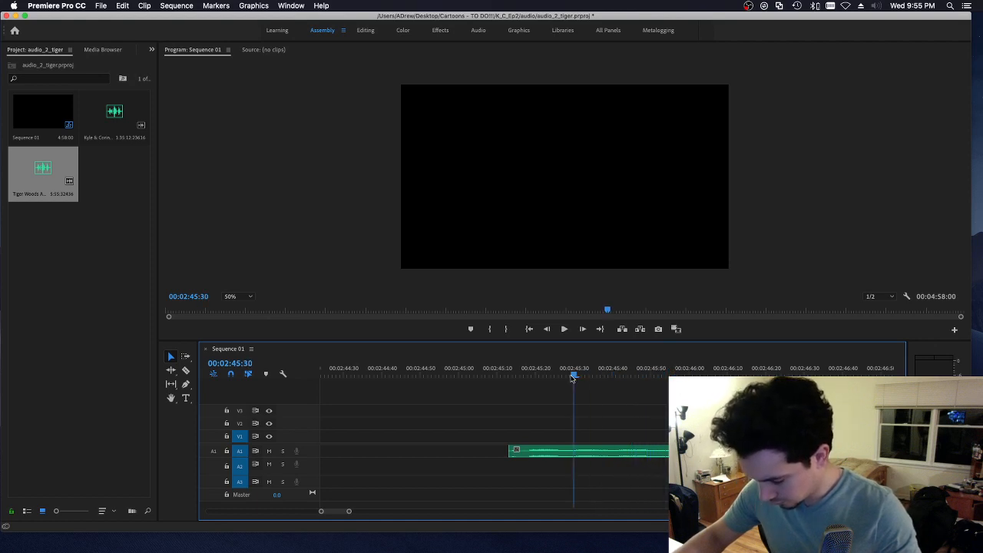
{"action": "key", "text": "space"}
{"action": "key", "text": "space"}
{"action": "key", "text": "space"}
{"action": "key", "text": "space"}
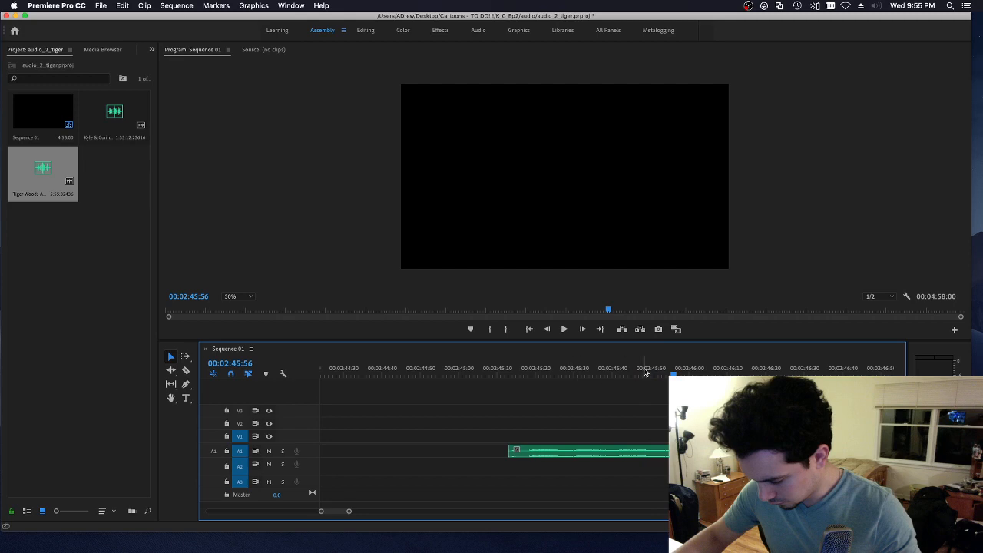
{"action": "left_click_drag", "start_coordinate": [645, 372], "coordinate": [669, 374]}
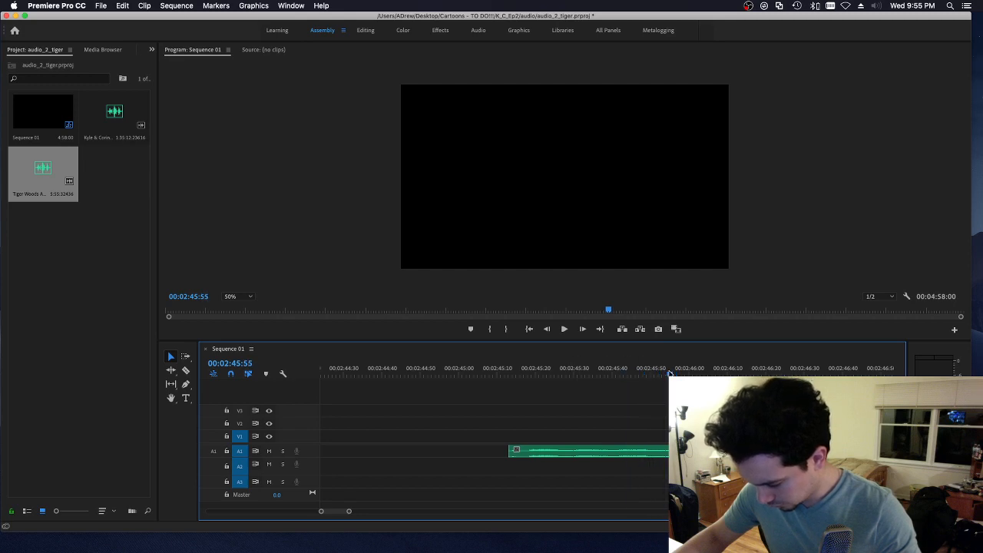
{"action": "left_click", "coordinate": [687, 451]}
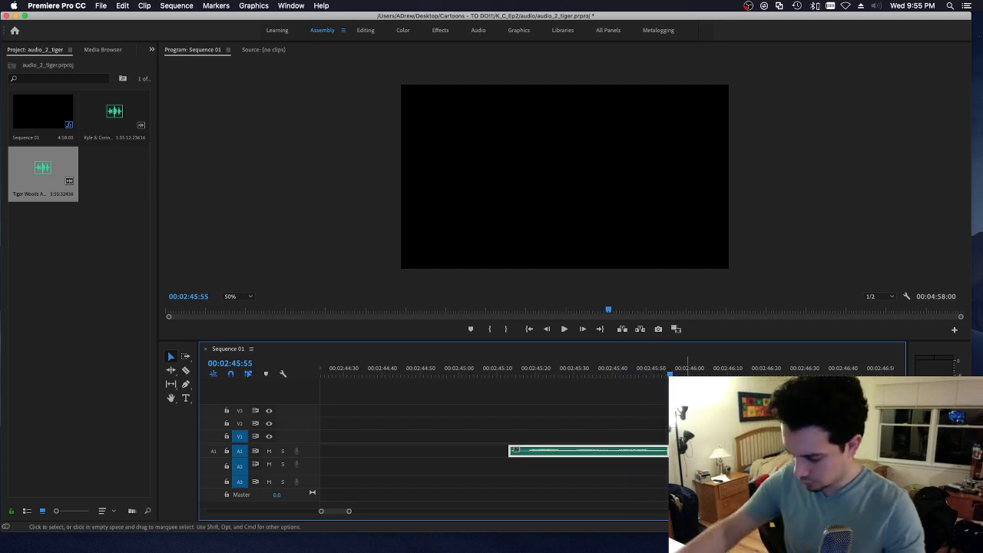
{"action": "left_click_drag", "start_coordinate": [661, 451], "coordinate": [506, 451]}
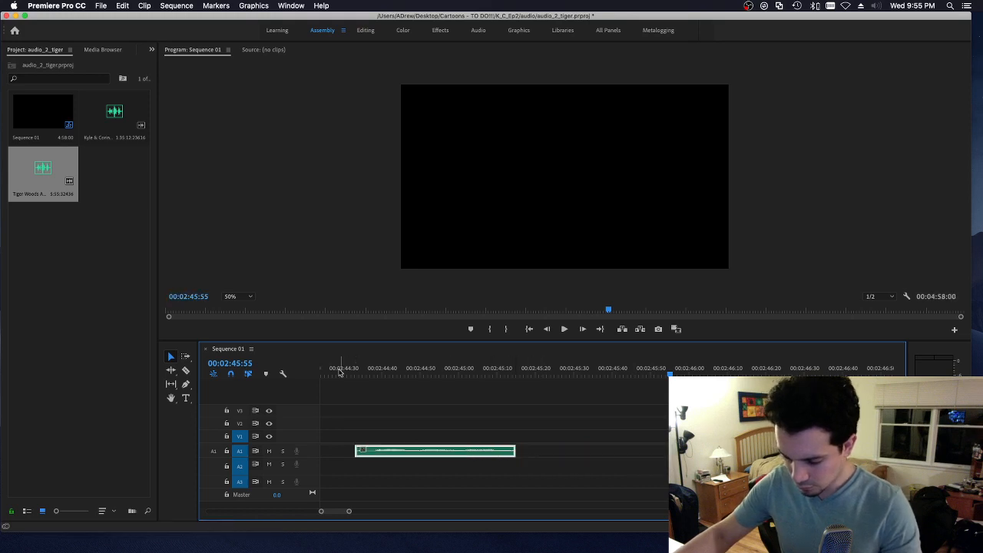
Step: Play the moved short piece and trim its end back to about 00:02:45:13
{"action": "left_click", "coordinate": [339, 372]}
{"action": "key", "text": "space"}
{"action": "key", "text": "space"}
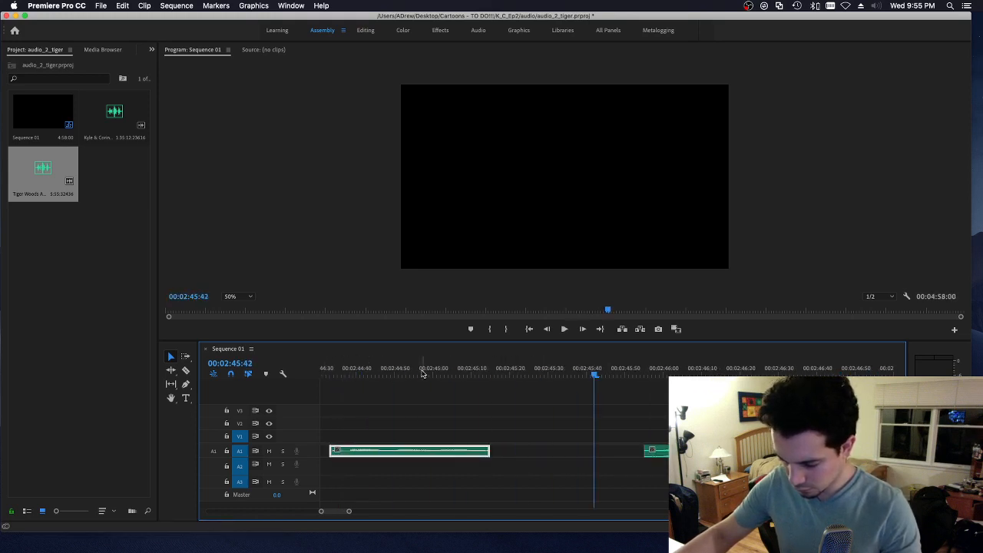
{"action": "left_click_drag", "start_coordinate": [447, 373], "coordinate": [483, 369]}
{"action": "key", "text": "space"}
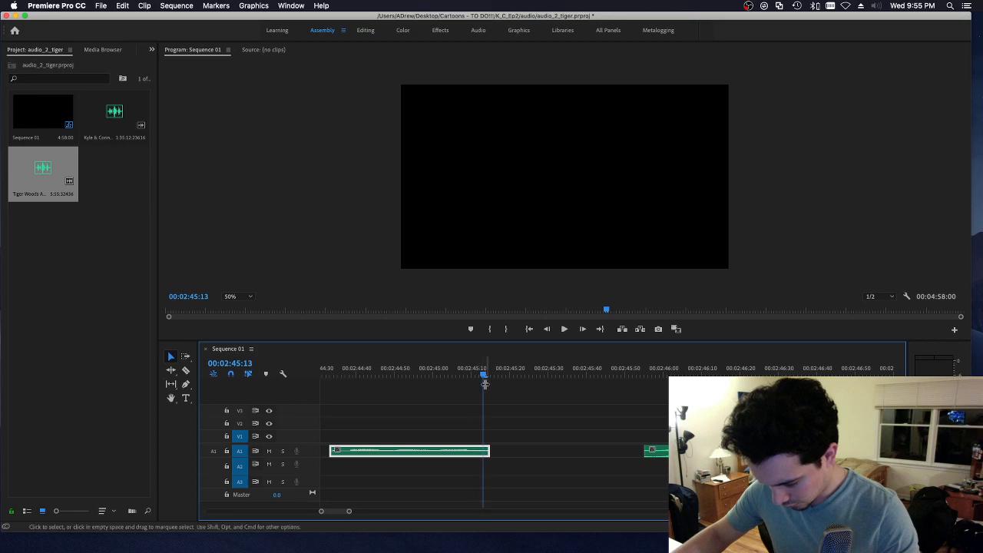
{"action": "left_click_drag", "start_coordinate": [489, 451], "coordinate": [481, 452]}
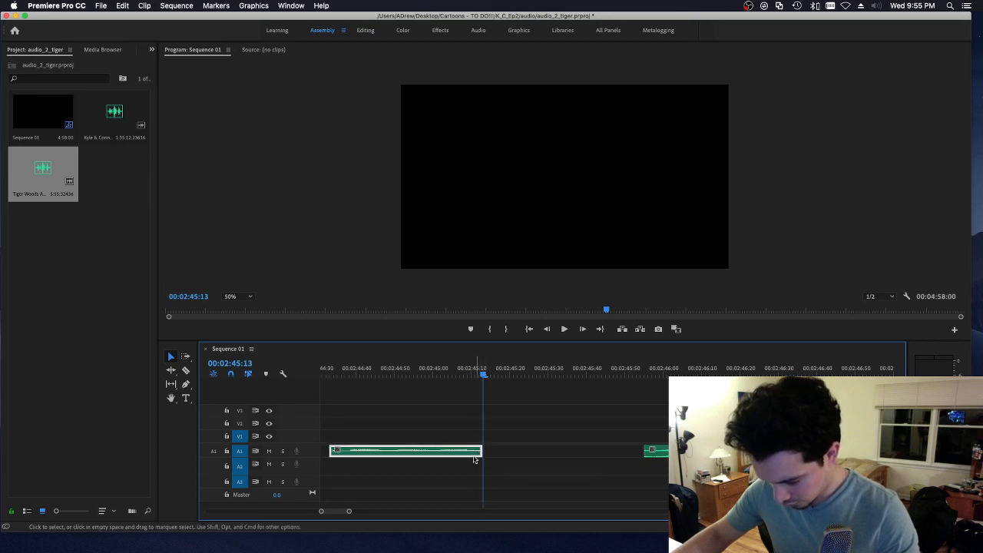
Step: Replay the trimmed short piece from its start and save the project
{"action": "left_click", "coordinate": [327, 370]}
{"action": "key", "text": "space"}
{"action": "key", "text": "space"}
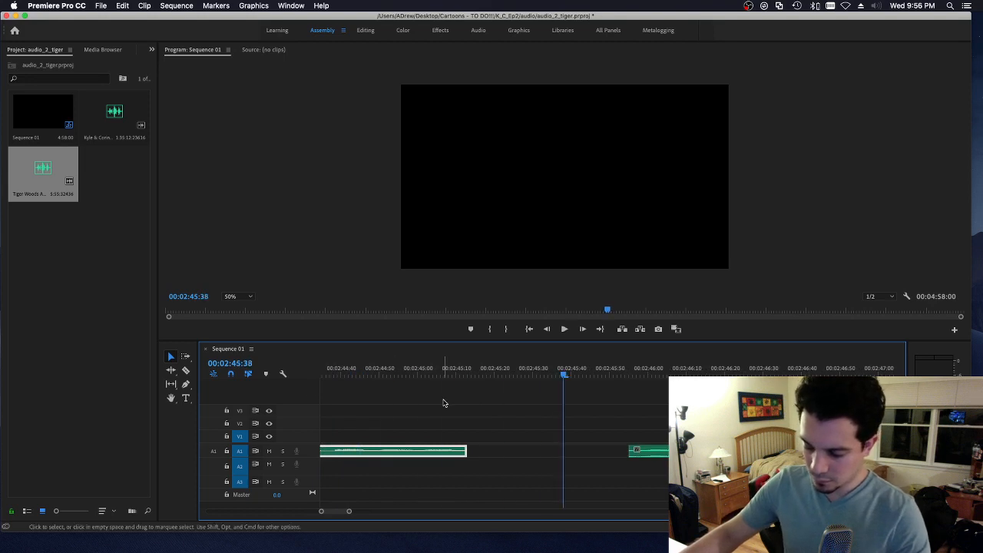
{"action": "key", "text": "minus"}
{"action": "key", "text": "super+s"}
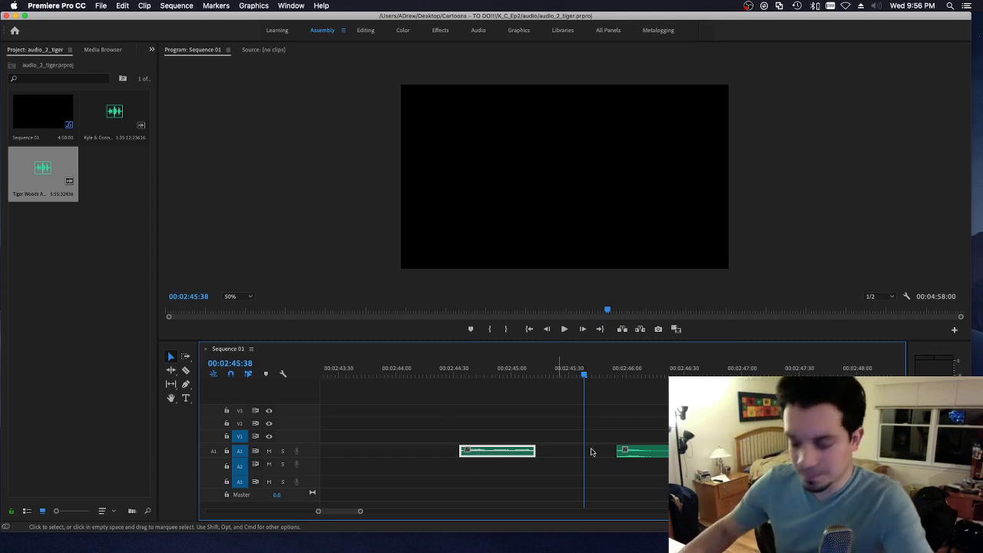
Step: Listen on in the long piece to 00:02:50:51, split it at 00:02:49:42 and delete the part before the cut
{"action": "left_click", "coordinate": [608, 376]}
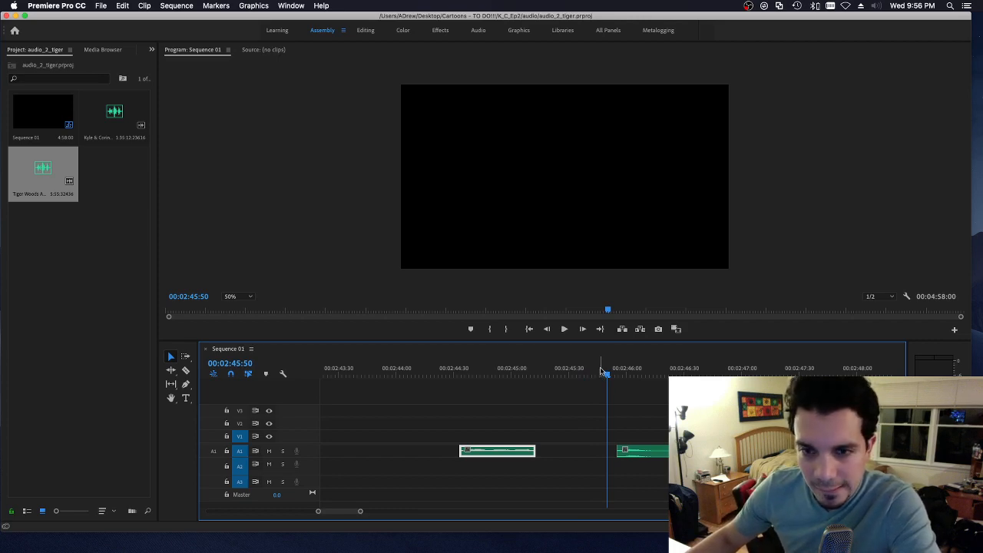
{"action": "key", "text": "space"}
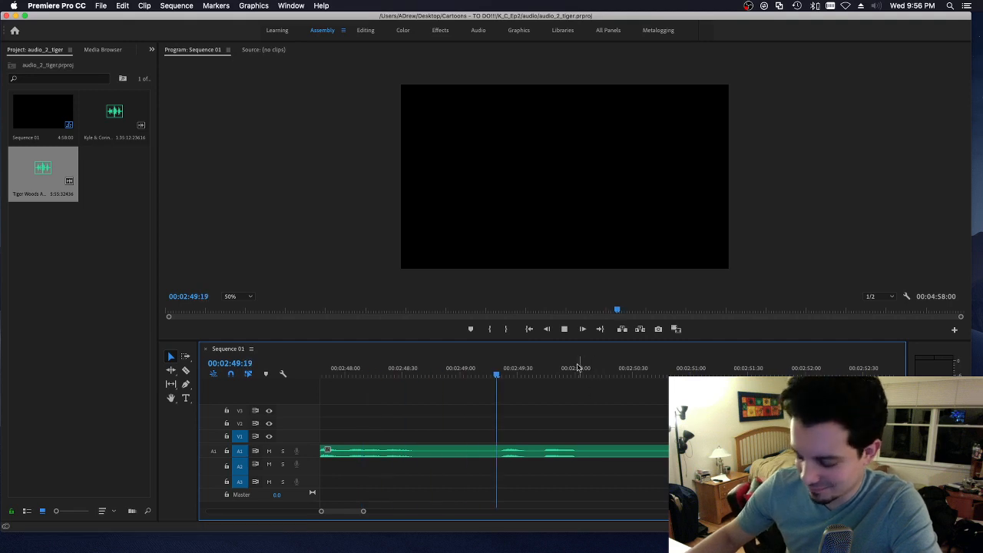
{"action": "key", "text": "space"}
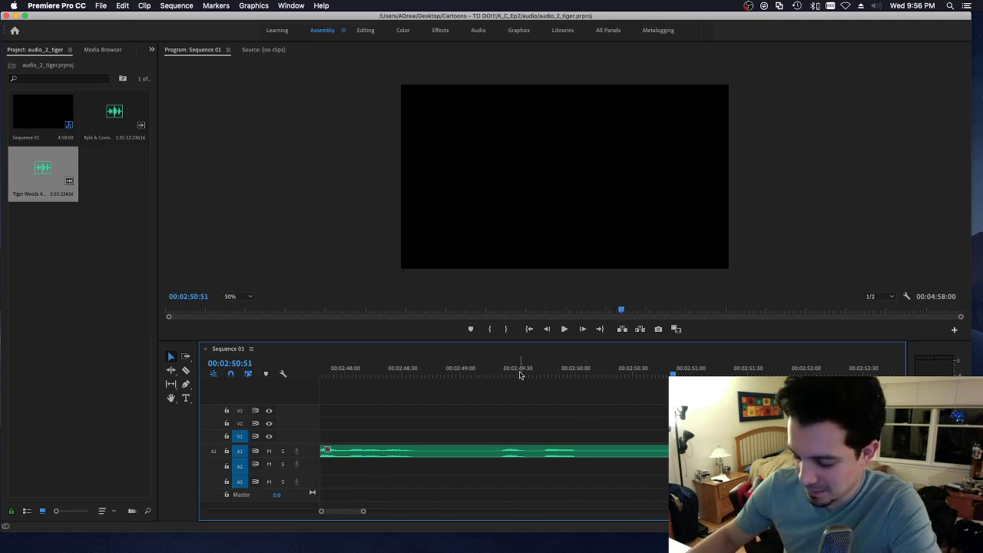
{"action": "left_click_drag", "start_coordinate": [498, 372], "coordinate": [541, 369]}
{"action": "left_click", "coordinate": [575, 451]}
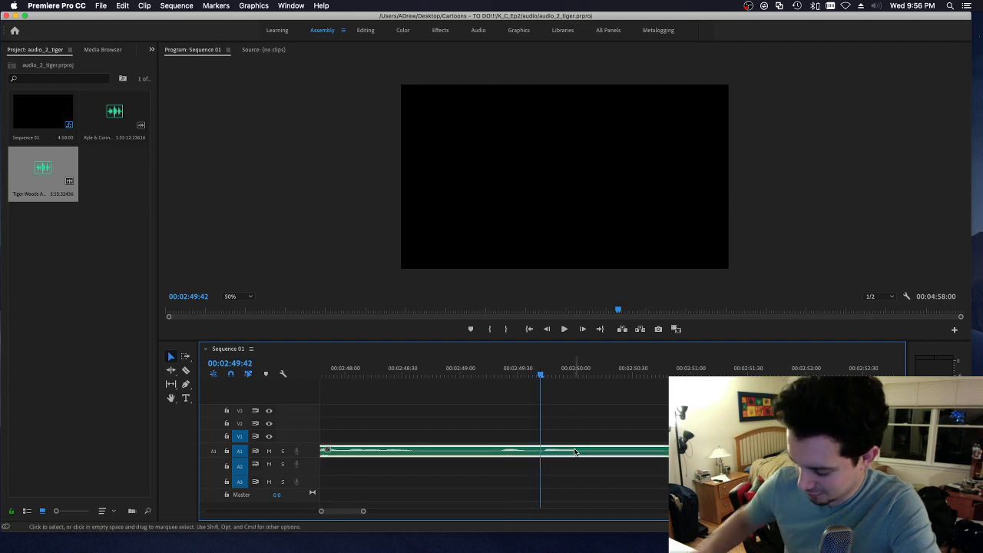
{"action": "key", "text": "super+k"}
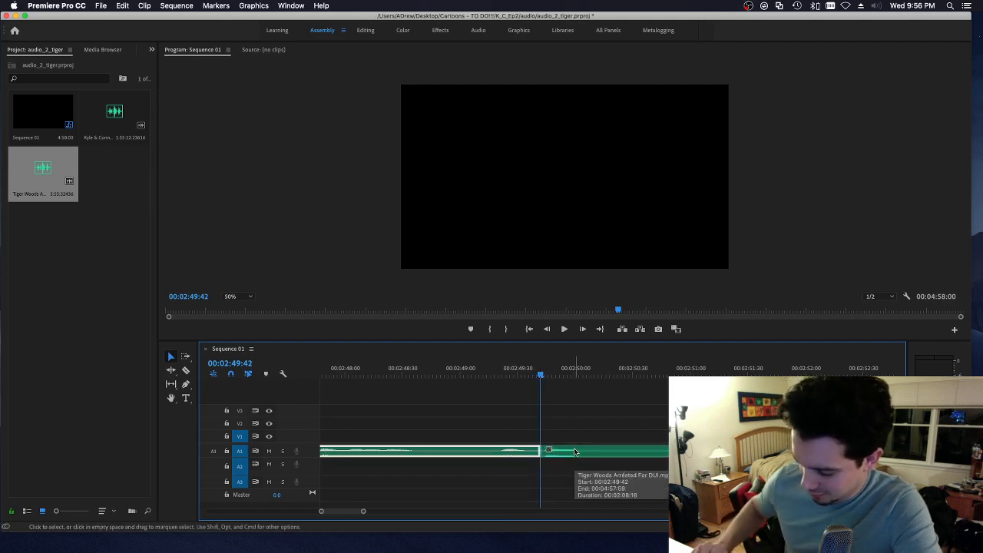
{"action": "key", "text": "Delete"}
Step: Audition the new start, split the long piece at 00:02:50:39 and move the short piece back to start at about 00:02:49:05
{"action": "key", "text": "space"}
{"action": "key", "text": "space"}
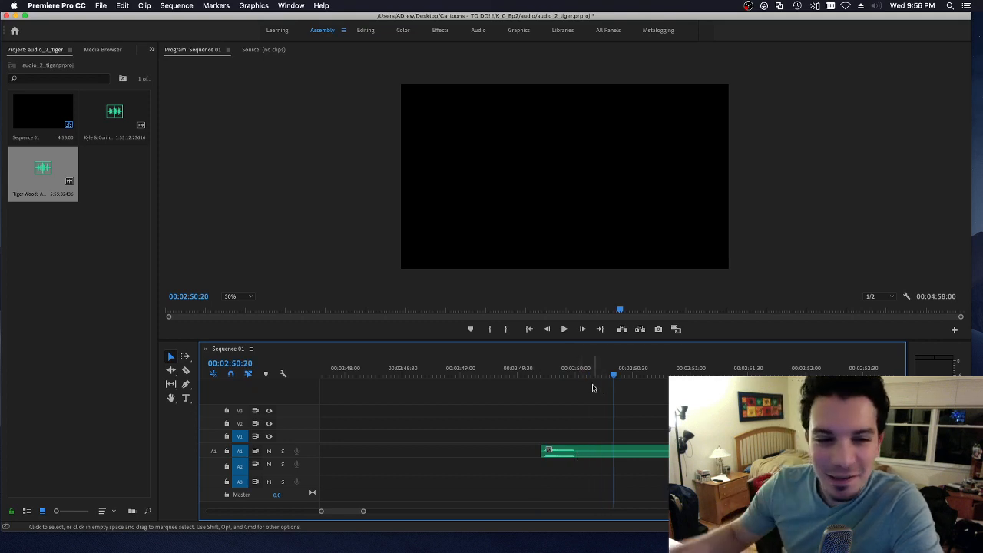
{"action": "left_click", "coordinate": [535, 373]}
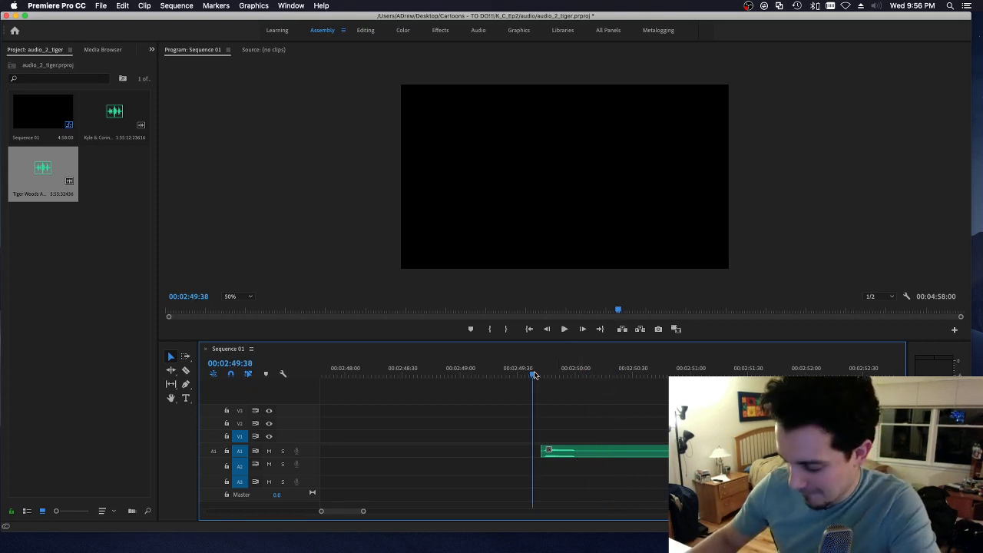
{"action": "key", "text": "space"}
{"action": "left_click", "coordinate": [535, 373]}
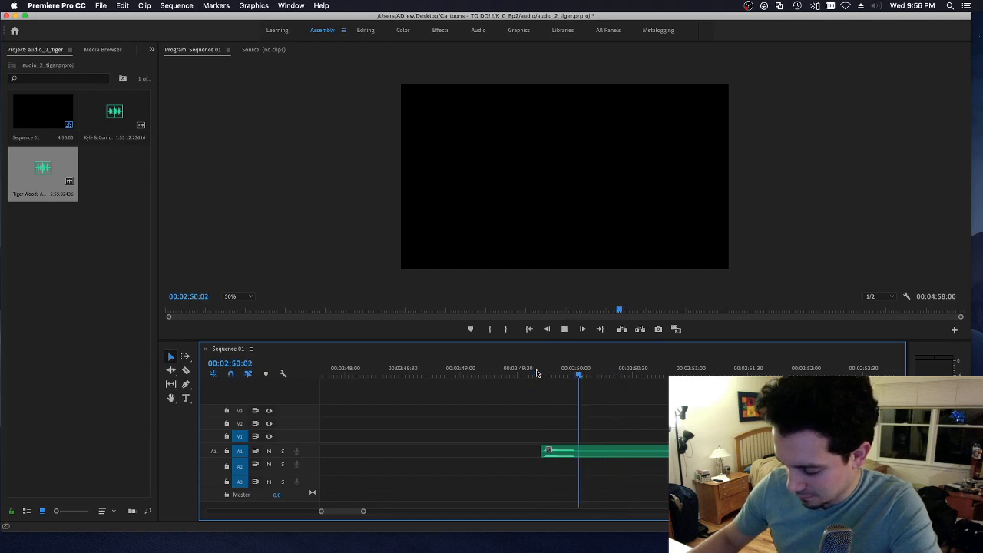
{"action": "left_click_drag", "start_coordinate": [567, 373], "coordinate": [629, 369]}
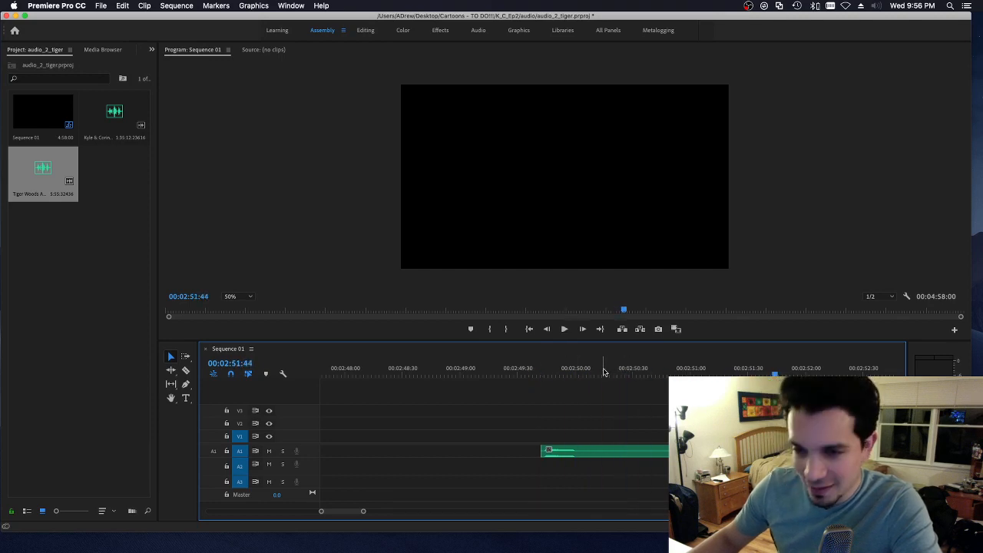
{"action": "left_click", "coordinate": [622, 373]}
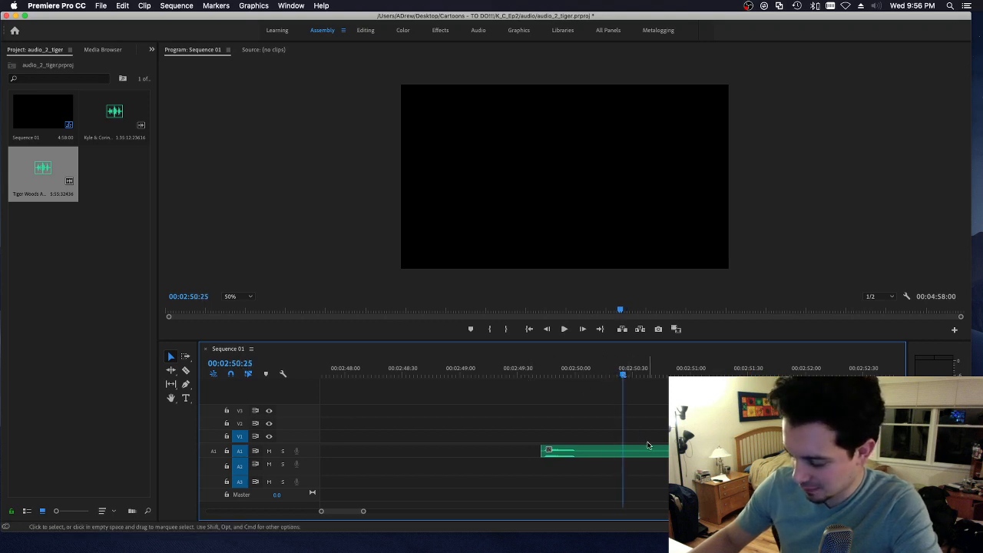
{"action": "left_click", "coordinate": [535, 373]}
{"action": "key", "text": "space"}
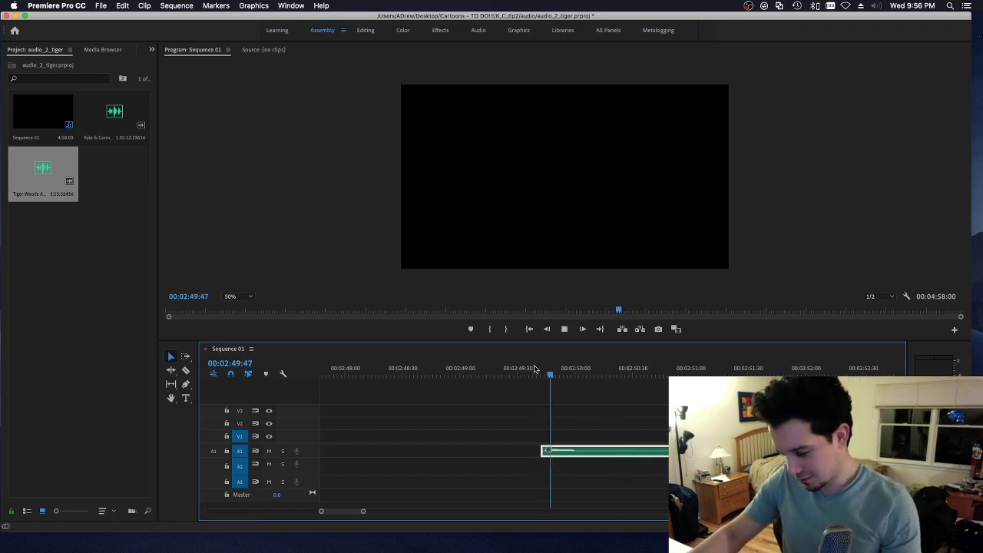
{"action": "key", "text": "space"}
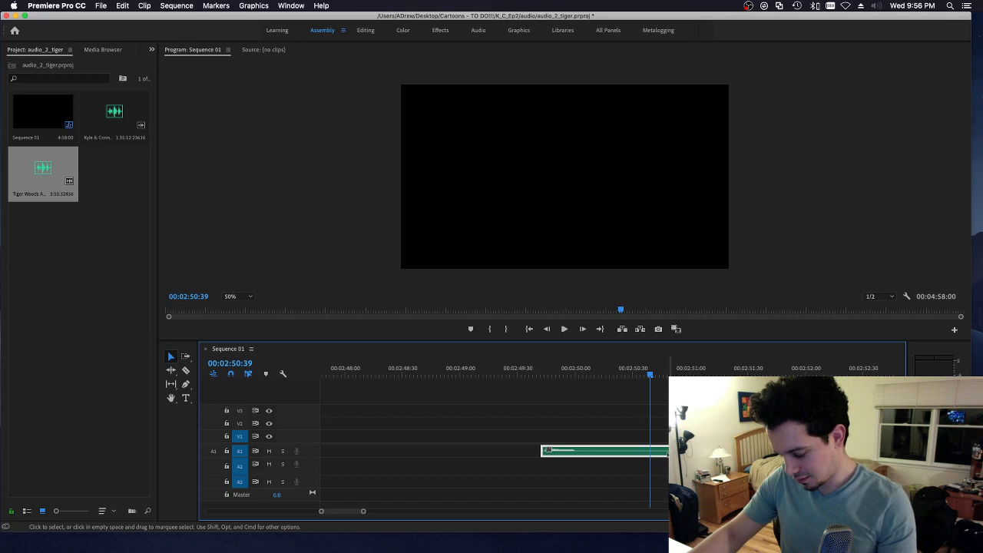
{"action": "left_click_drag", "start_coordinate": [625, 451], "coordinate": [553, 451]}
Step: Listen to the remaining long piece up to 00:02:52:49 and split it at 00:02:51:18
{"action": "key", "text": "space"}
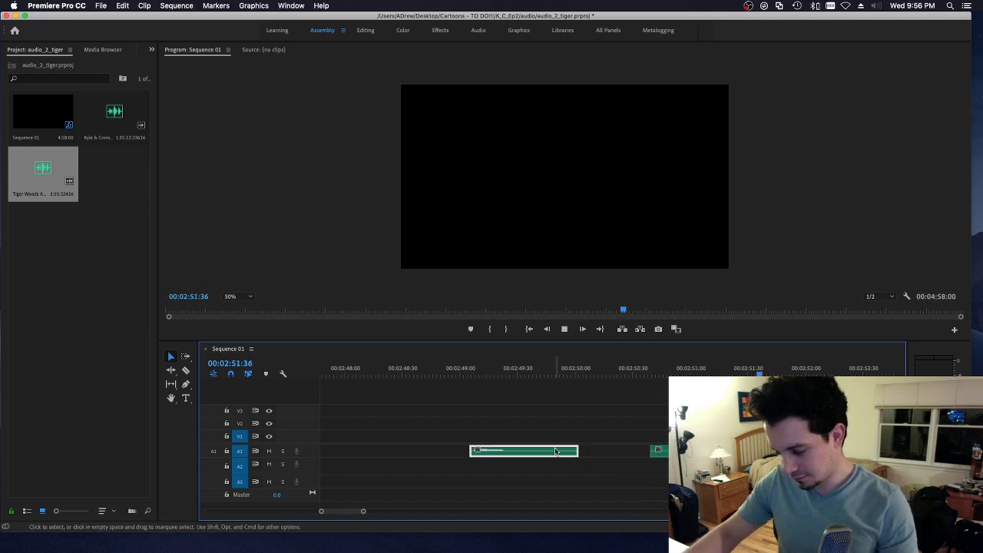
{"action": "key", "text": "space"}
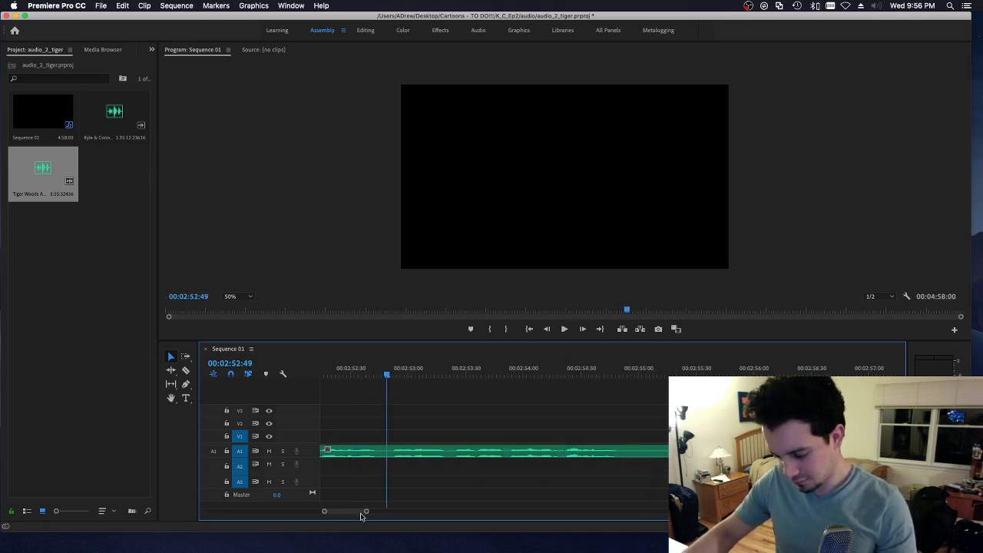
{"action": "left_click_drag", "start_coordinate": [364, 514], "coordinate": [359, 513]}
{"action": "left_click", "coordinate": [402, 370]}
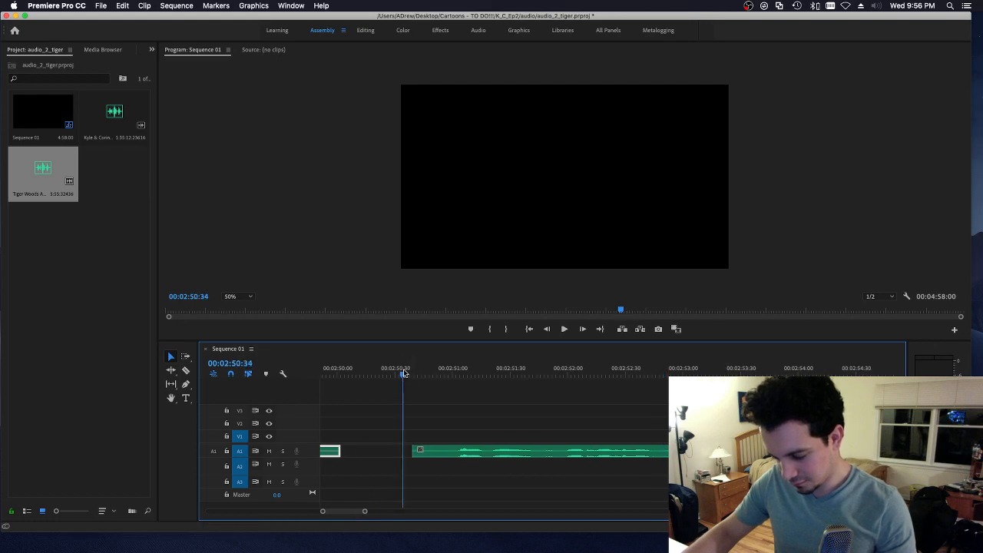
{"action": "key", "text": "space"}
{"action": "left_click_drag", "start_coordinate": [410, 371], "coordinate": [488, 370]}
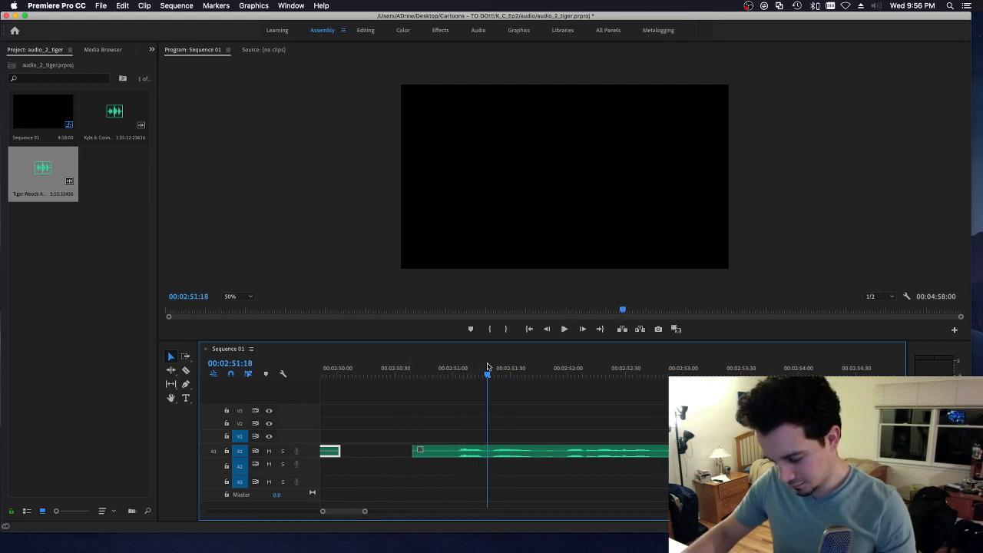
{"action": "left_click", "coordinate": [526, 453]}
{"action": "key", "text": "super+k"}
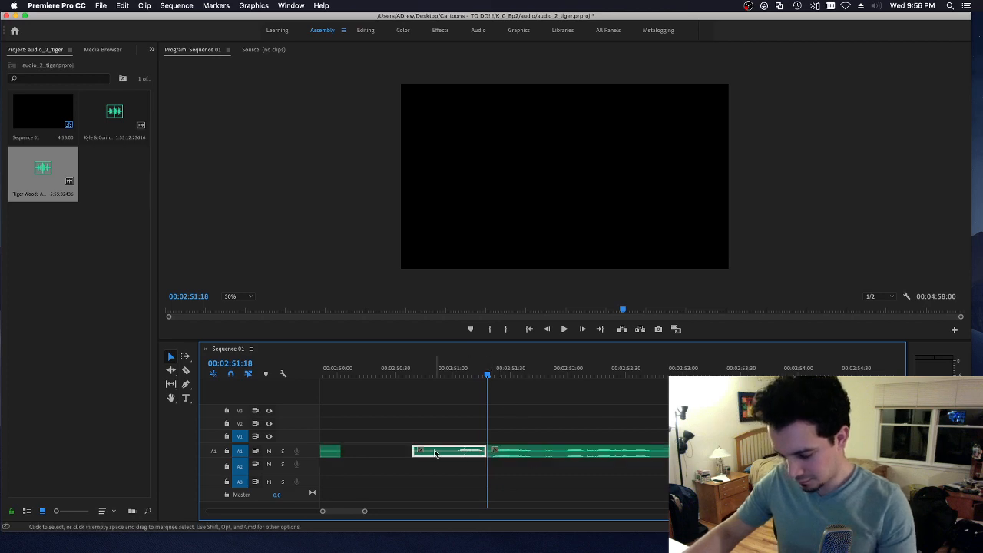
Step: Split the new short piece at 00:02:50:56, delete its lead-in and play the rest
{"action": "left_click", "coordinate": [445, 374]}
{"action": "key", "text": "super+k"}
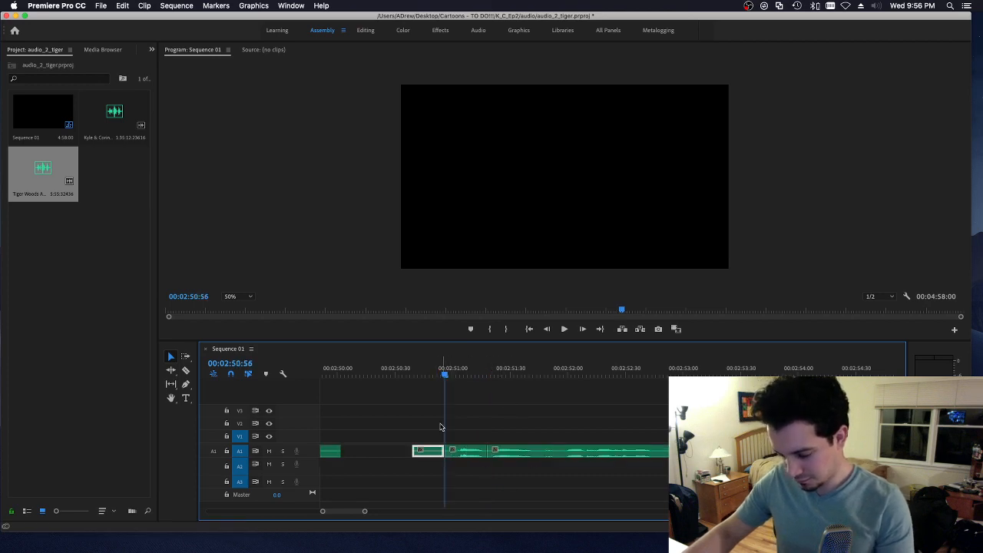
{"action": "key", "text": "Delete"}
{"action": "key", "text": "space"}
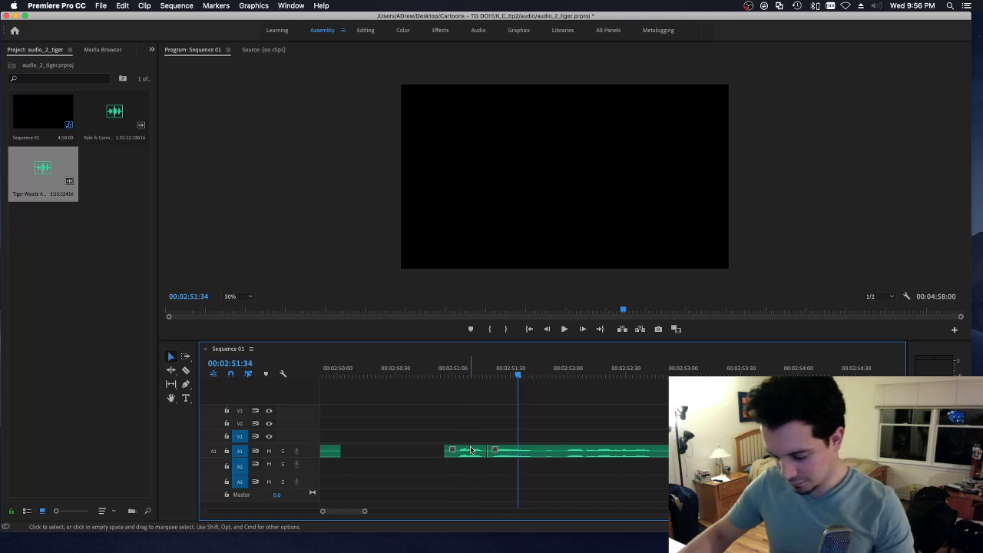
{"action": "left_click_drag", "start_coordinate": [467, 452], "coordinate": [398, 453]}
{"action": "left_click", "coordinate": [375, 374]}
{"action": "key", "text": "space"}
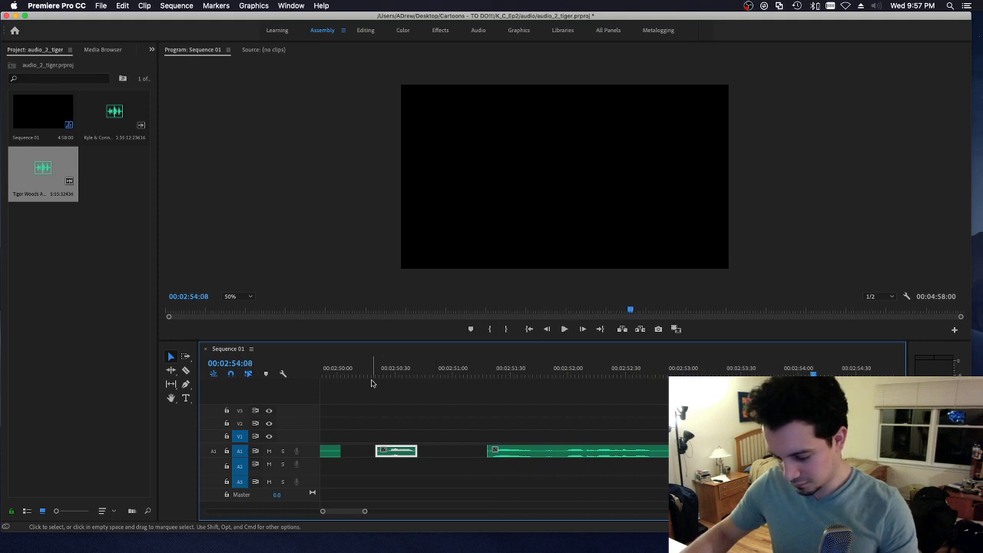
Step: Undo the short piece's move, its lead-in deletion and both splits, and replay the restored piece from about 00:02:50:46
{"action": "key", "text": "super+z"}
{"action": "key", "text": "super+z"}
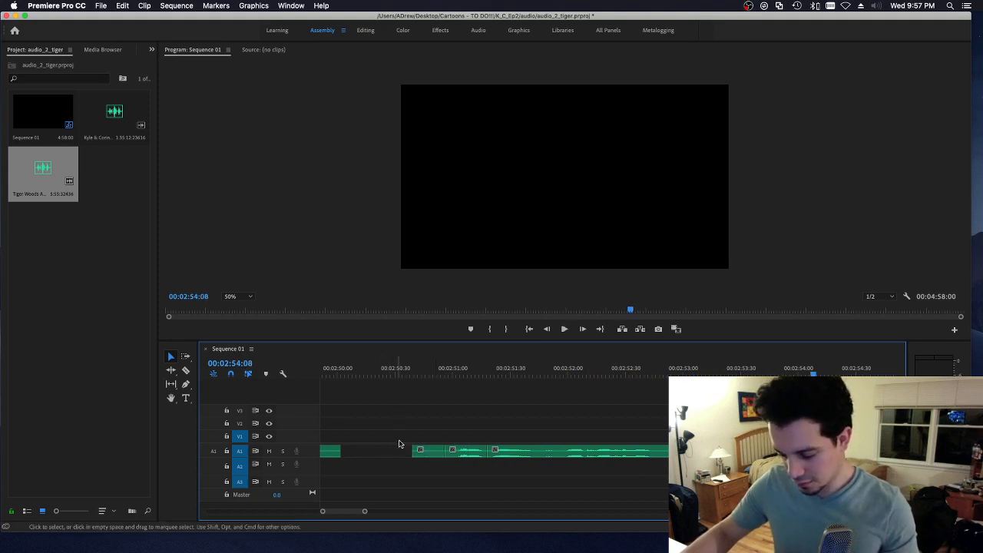
{"action": "left_click", "coordinate": [428, 374]}
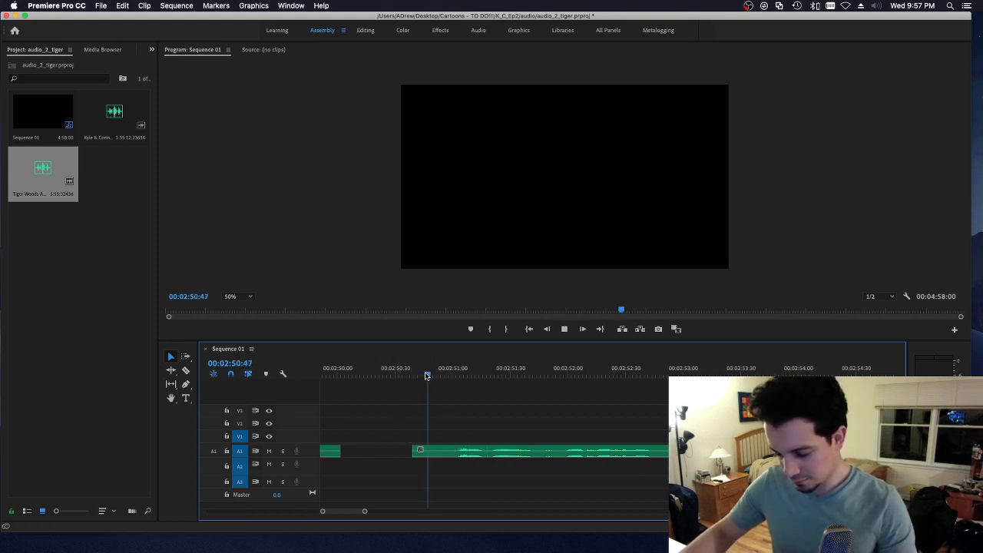
{"action": "key", "text": "space"}
Step: Split the long piece at 00:02:51:45 and move the short front piece back to start at about 00:02:50:25
{"action": "left_click_drag", "start_coordinate": [514, 368], "coordinate": [538, 369]}
{"action": "left_click", "coordinate": [559, 452]}
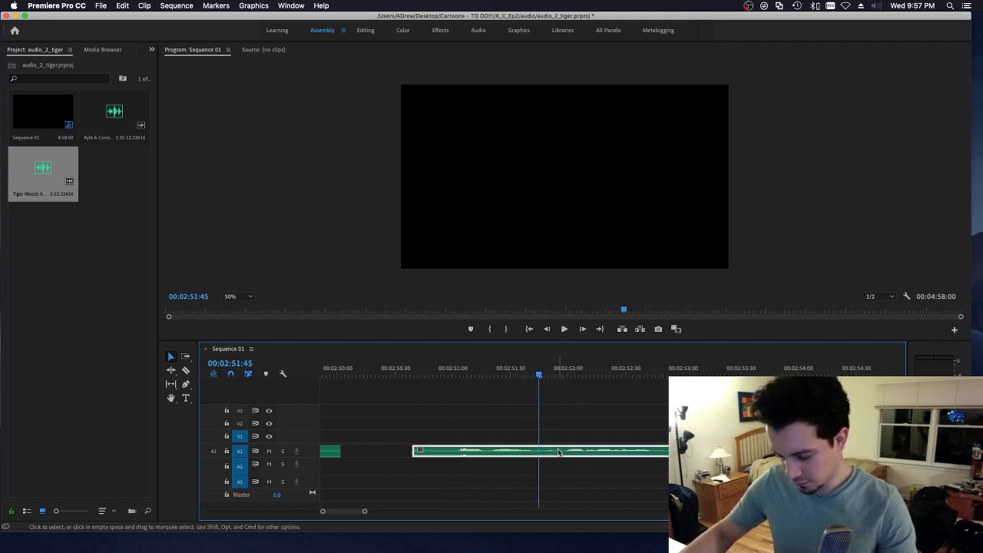
{"action": "key", "text": "super+k"}
{"action": "left_click_drag", "start_coordinate": [494, 455], "coordinate": [466, 453]}
Step: Split the short piece at 00:02:50:46, delete its lead-in and save the project
{"action": "left_click_drag", "start_coordinate": [415, 371], "coordinate": [428, 373]}
{"action": "key", "text": "super+k"}
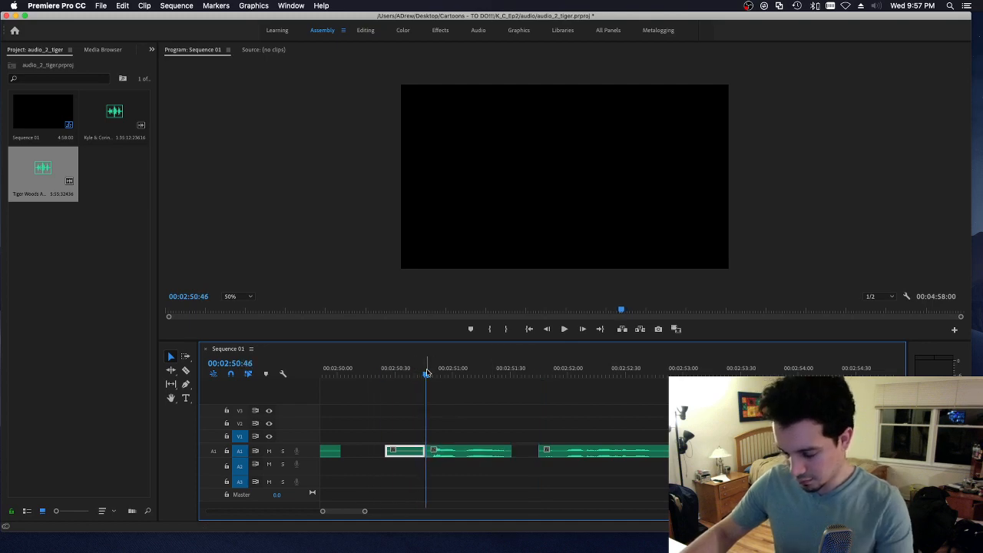
{"action": "key", "text": "Delete"}
{"action": "key", "text": "super+s"}
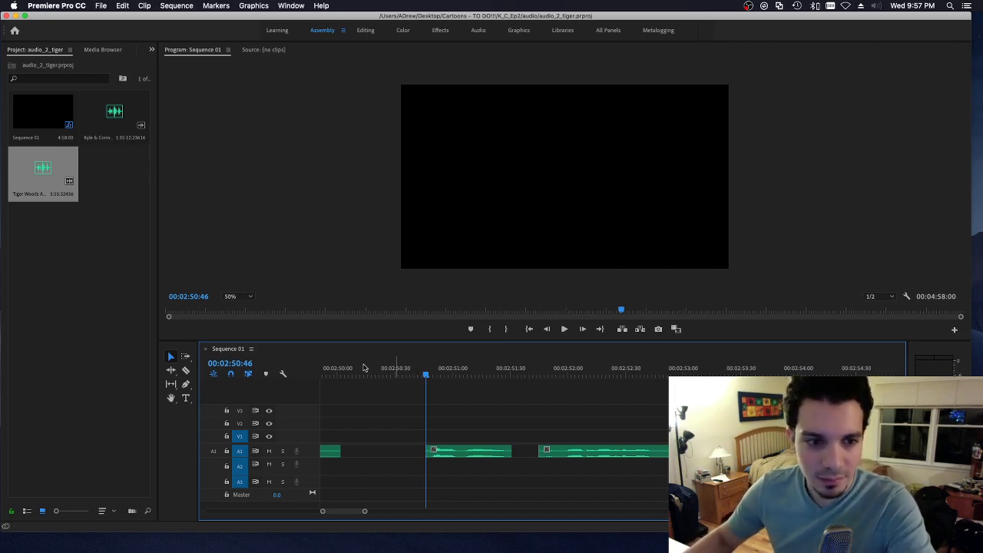
Step: Play the trimmed short piece and listen on in the long piece up to about 00:03:01:11
{"action": "key", "text": "super+Tab"}
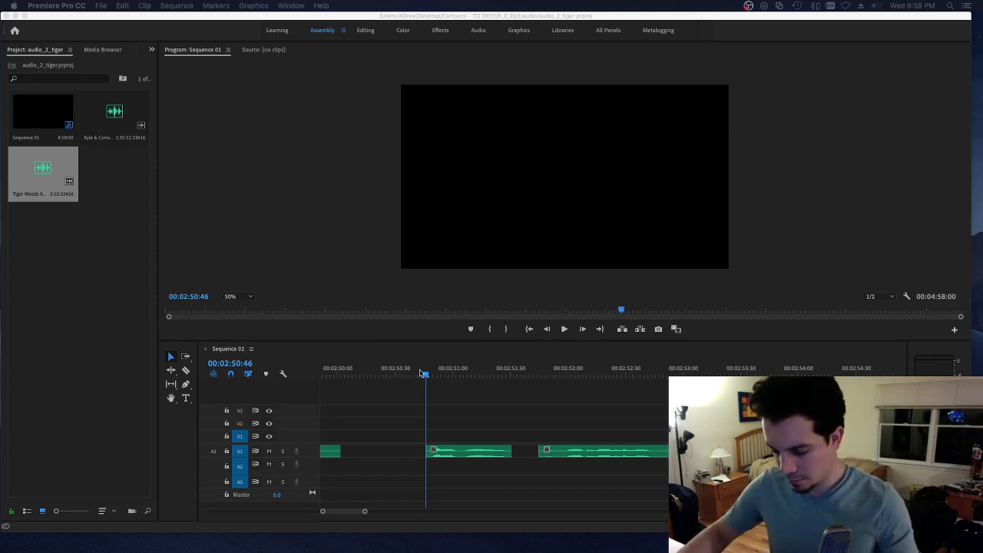
{"action": "left_click_drag", "start_coordinate": [422, 375], "coordinate": [413, 375]}
{"action": "key", "text": "space"}
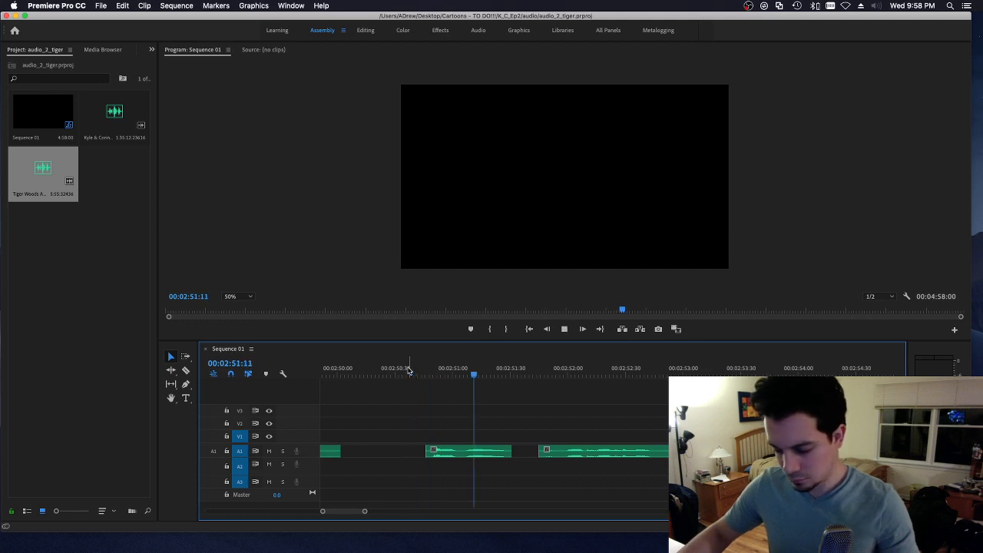
{"action": "left_click", "coordinate": [625, 456]}
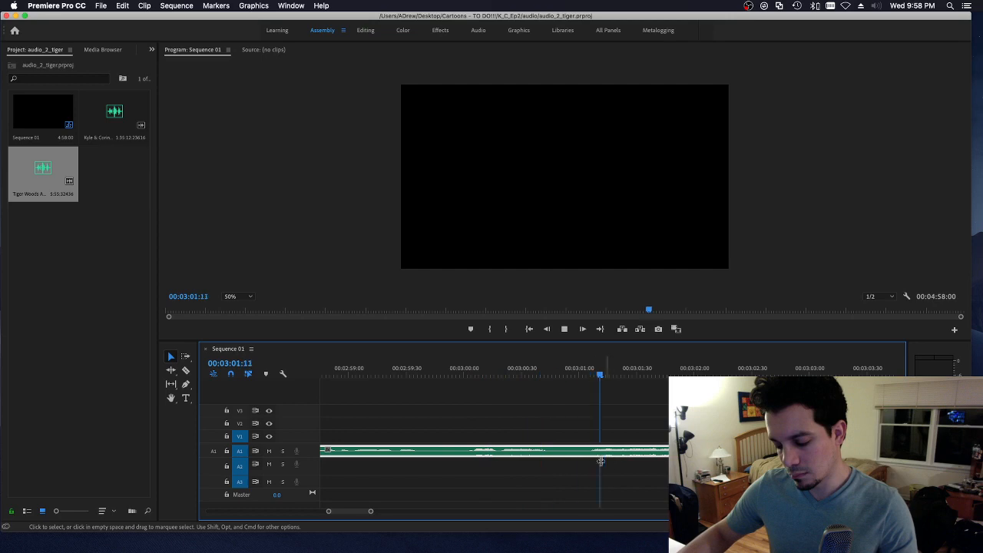
Step: Audition the long piece from 00:02:59:56, split it at 00:02:59:59 and delete the part before the cut
{"action": "left_click", "coordinate": [455, 377]}
{"action": "left_click_drag", "start_coordinate": [454, 377], "coordinate": [458, 377]}
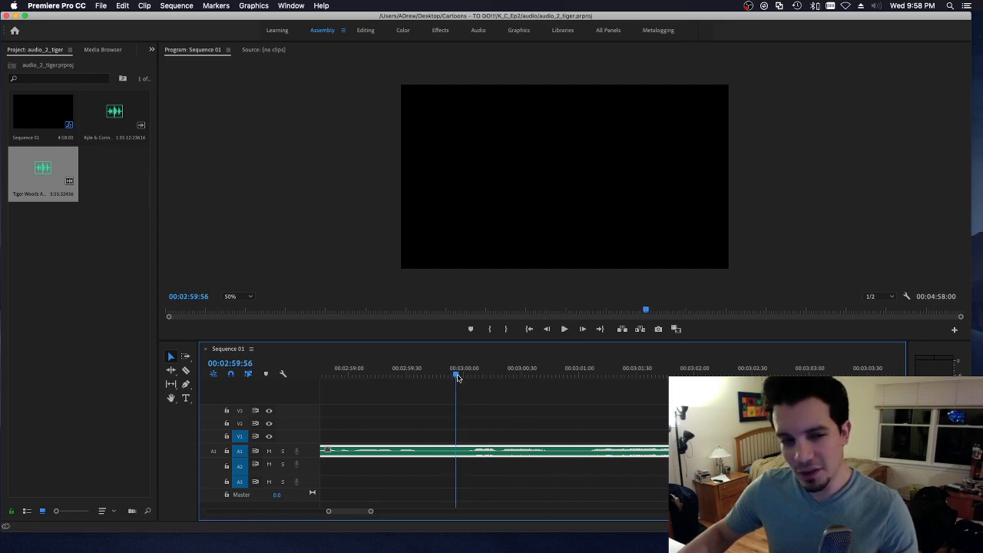
{"action": "key", "text": "space"}
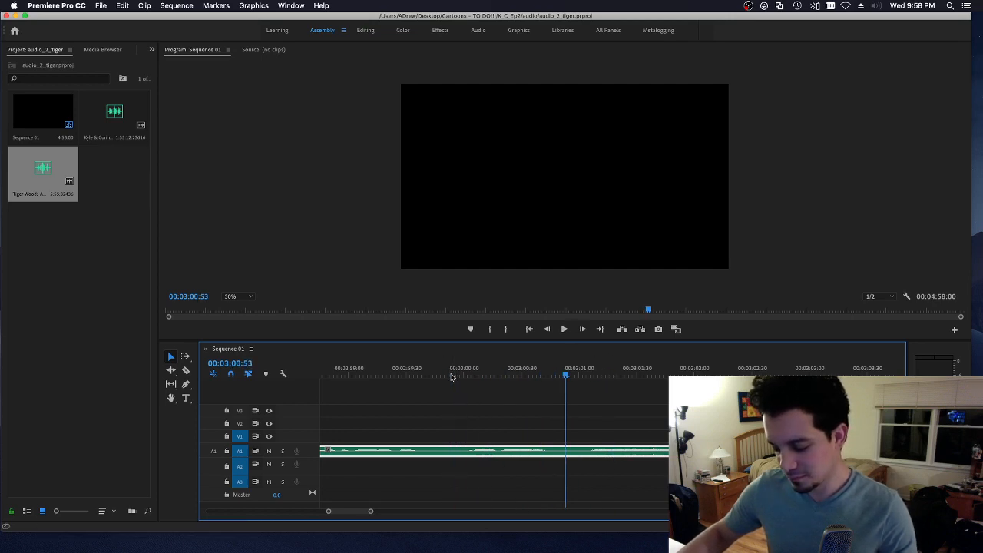
{"action": "left_click", "coordinate": [458, 376]}
{"action": "left_click_drag", "start_coordinate": [458, 377], "coordinate": [462, 377]}
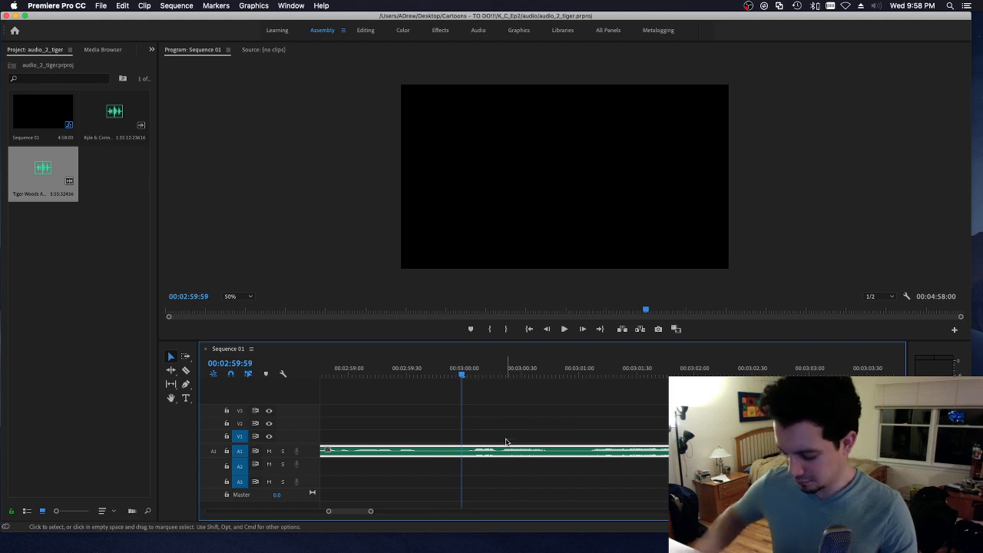
{"action": "key", "text": "super+k"}
{"action": "key", "text": "Delete"}
Step: Play the new start, split the long piece at 00:03:01:00 and move the short piece back to start at about 00:02:59:37
{"action": "key", "text": "space"}
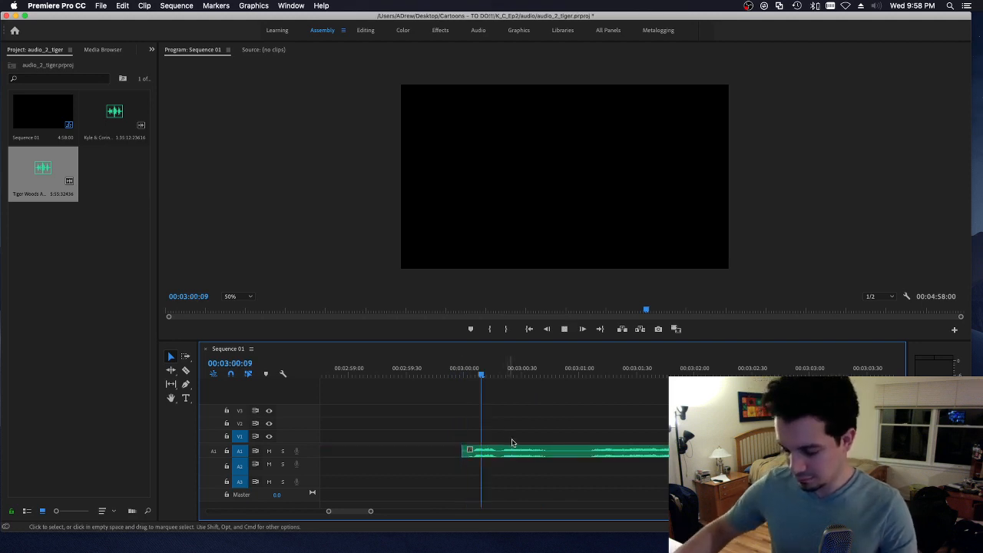
{"action": "left_click", "coordinate": [596, 455]}
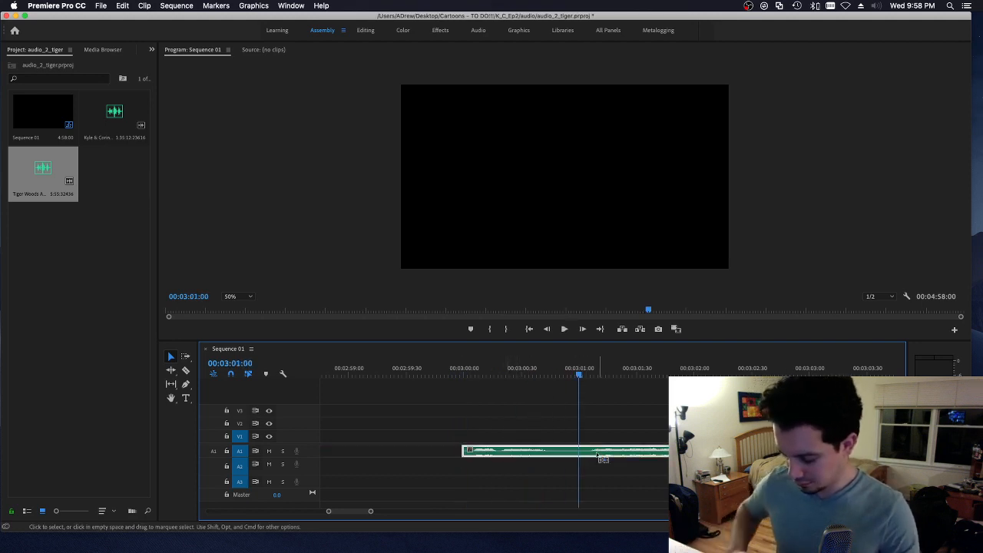
{"action": "key", "text": "super+k"}
{"action": "left_click_drag", "start_coordinate": [545, 454], "coordinate": [502, 454]}
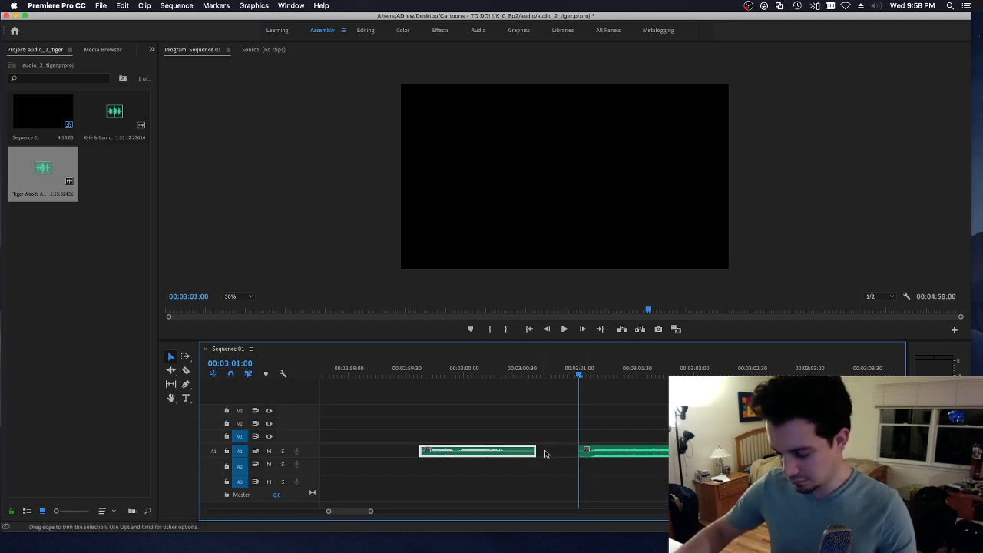
Step: Listen to the remaining long piece up to 00:03:07:02 and replay its beginning up to 00:03:03:45
{"action": "key", "text": "space"}
{"action": "left_click", "coordinate": [624, 455]}
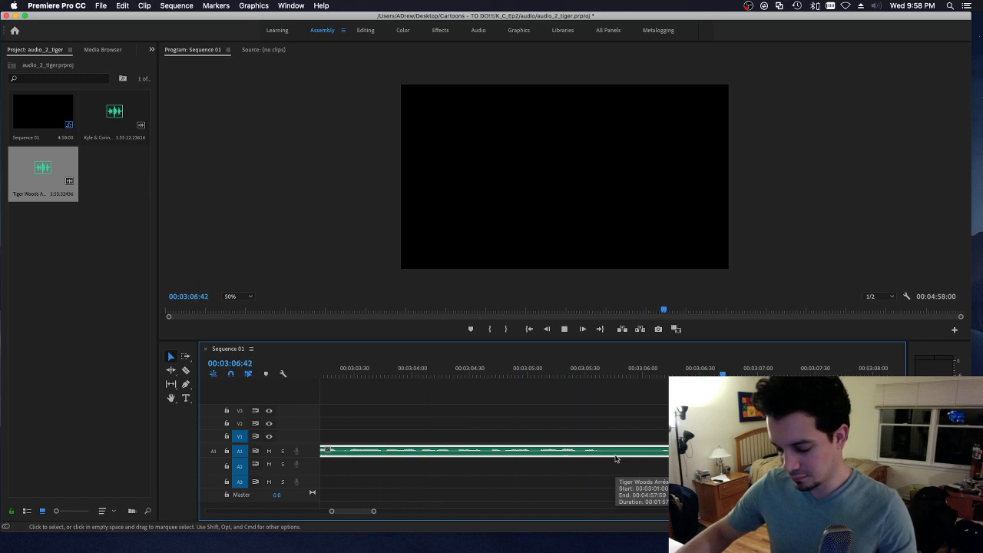
{"action": "key", "text": "space"}
{"action": "left_click_drag", "start_coordinate": [373, 514], "coordinate": [369, 514]}
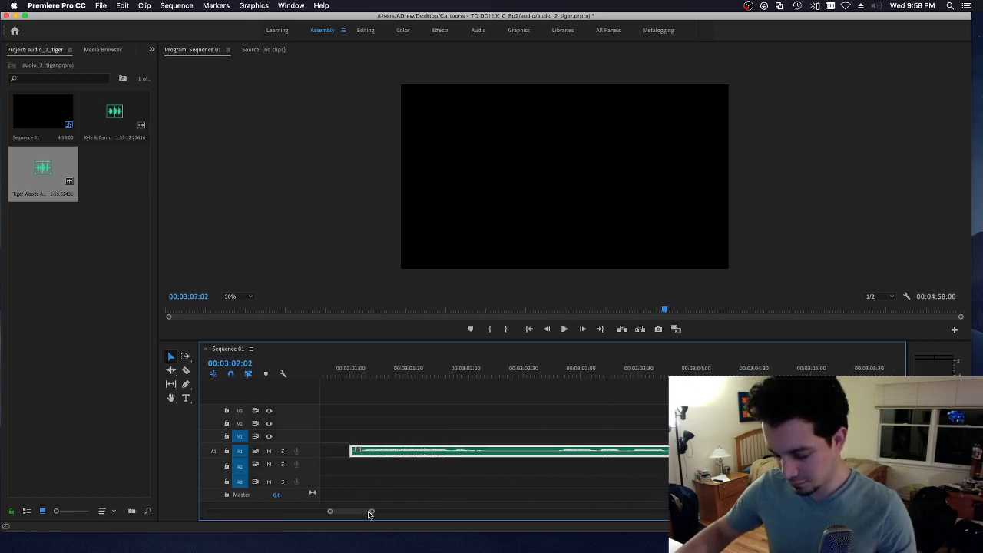
{"action": "left_click", "coordinate": [432, 374]}
{"action": "key", "text": "space"}
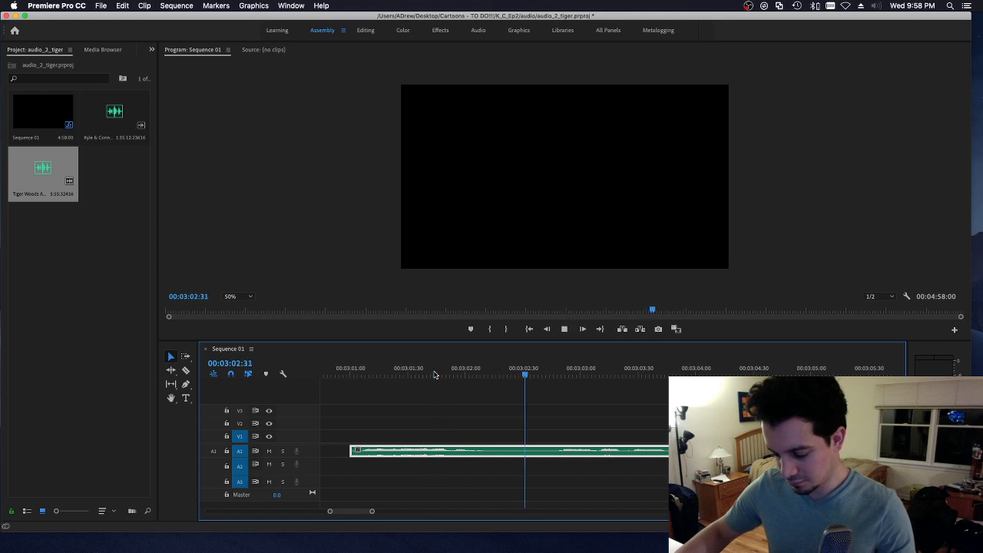
{"action": "key", "text": "space"}
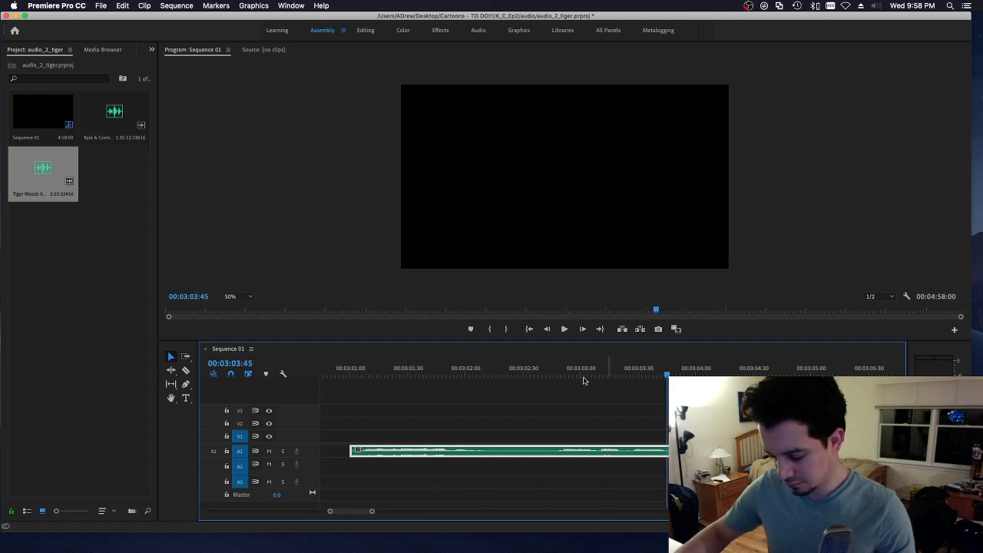
Step: Listen to the long piece from 00:03:03:10 through to its end
{"action": "left_click_drag", "start_coordinate": [583, 374], "coordinate": [600, 375]}
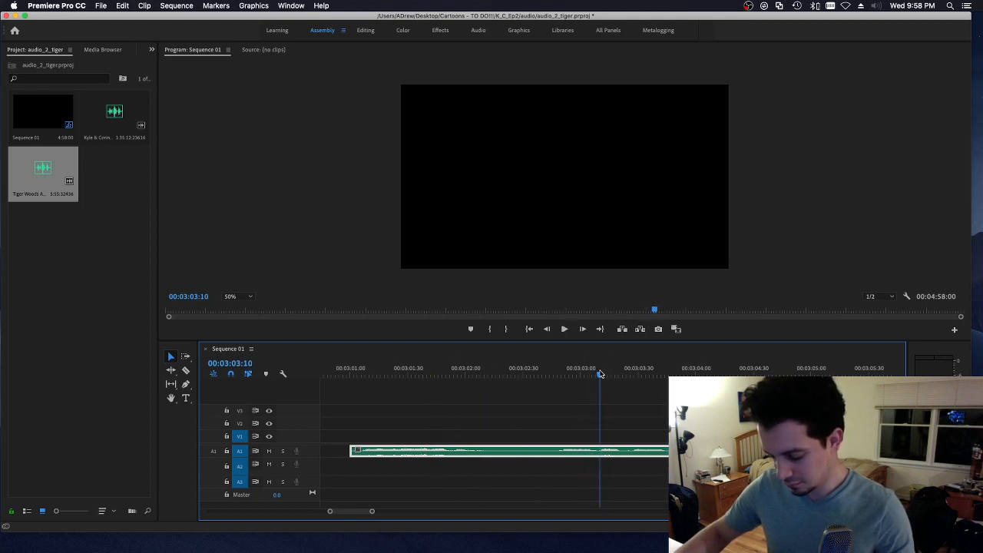
{"action": "key", "text": "space"}
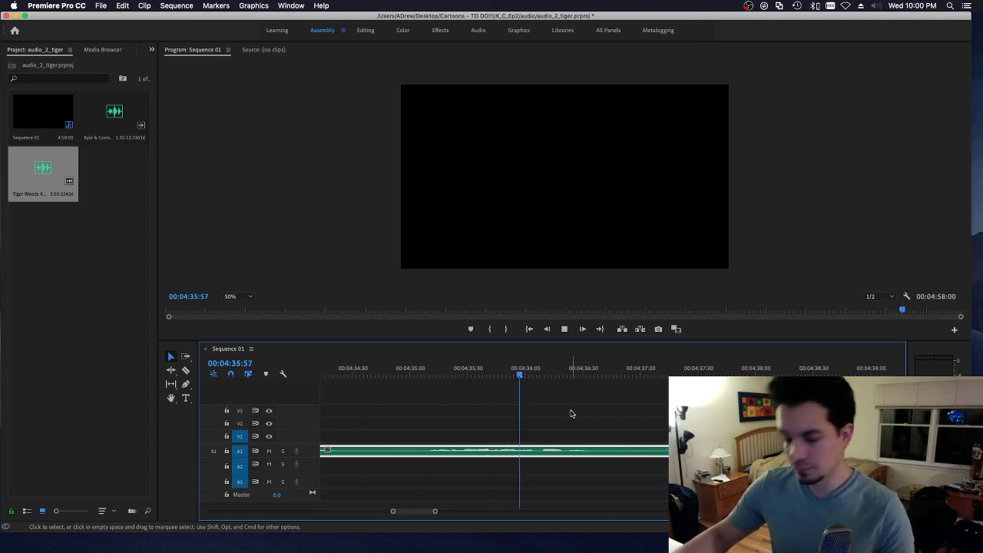
{"action": "key", "text": "space"}
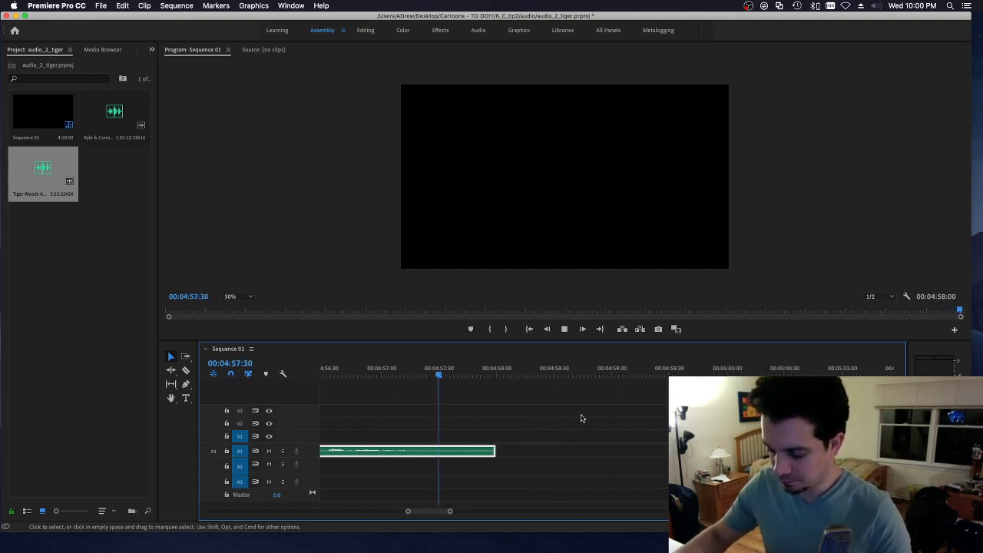
Step: Return the playhead to 00:03:01:06 near the start of the long piece and save the project
{"action": "left_click_drag", "start_coordinate": [444, 515], "coordinate": [335, 512]}
{"action": "left_click", "coordinate": [516, 372]}
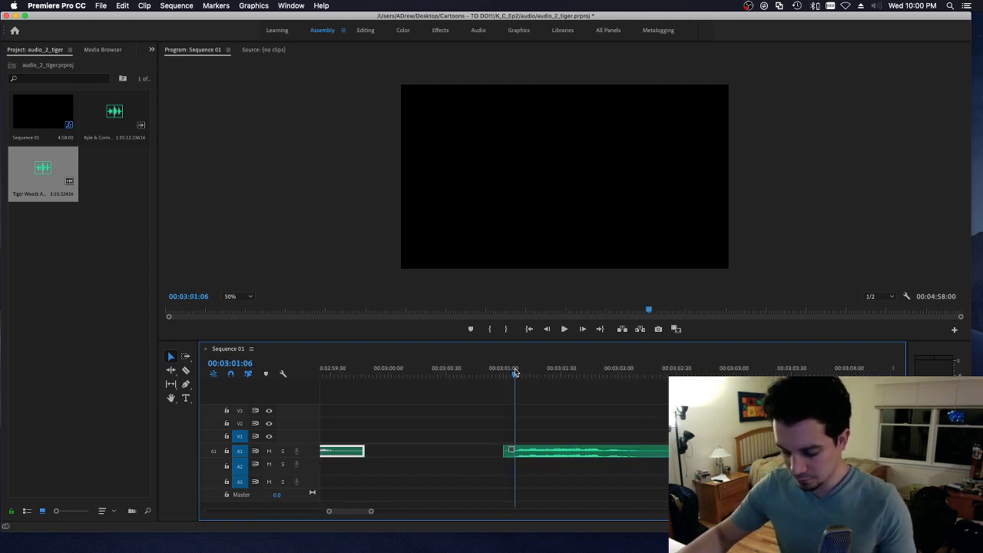
{"action": "key", "text": "super+s"}
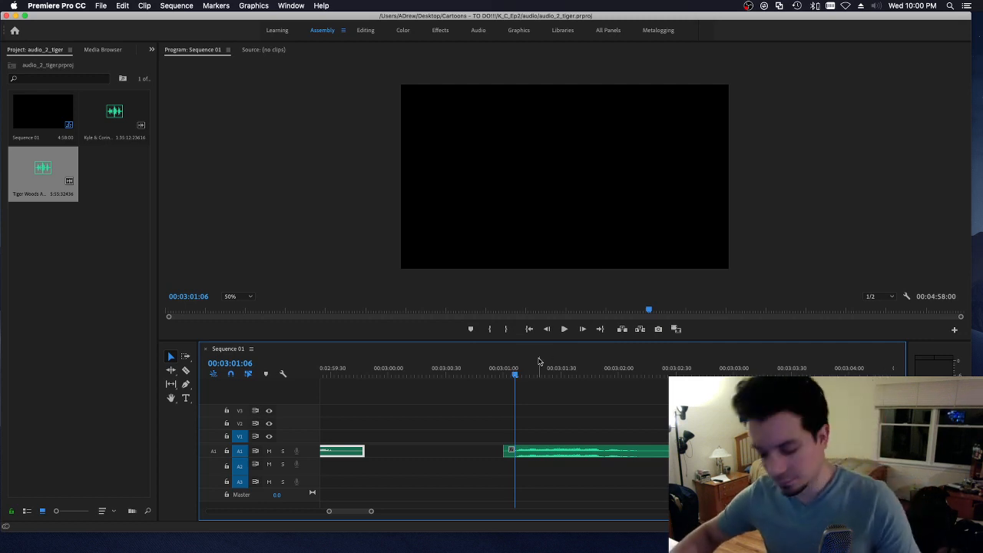
Step: Listen to the long piece from 00:03:01:06 to 00:03:08:58 and replay the passage from 00:03:04:40 to 00:03:06:31
{"action": "key", "text": "space"}
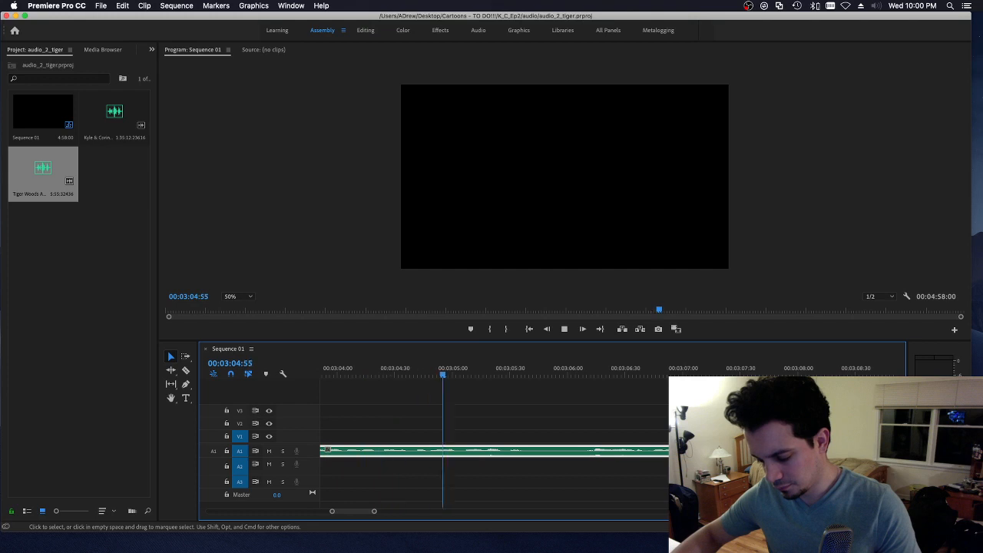
{"action": "key", "text": "space"}
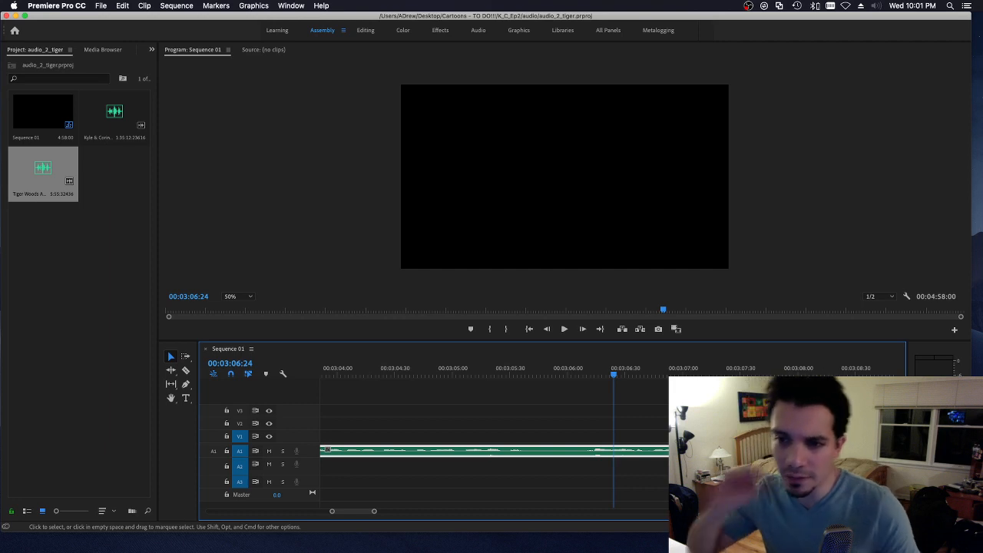
{"action": "key", "text": "space"}
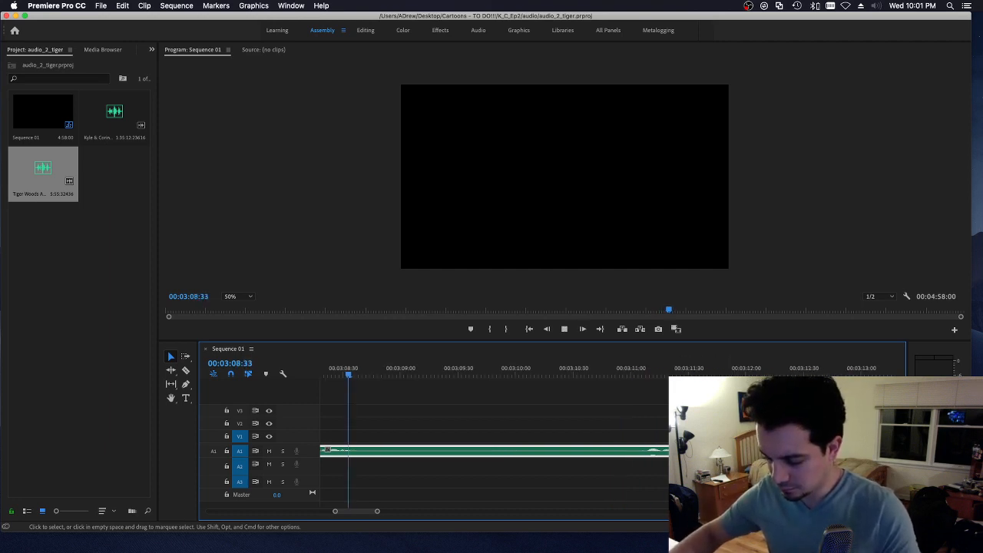
{"action": "key", "text": "space"}
{"action": "scroll", "coordinate": [342, 513], "scroll_direction": "left", "scroll_amount": 10}
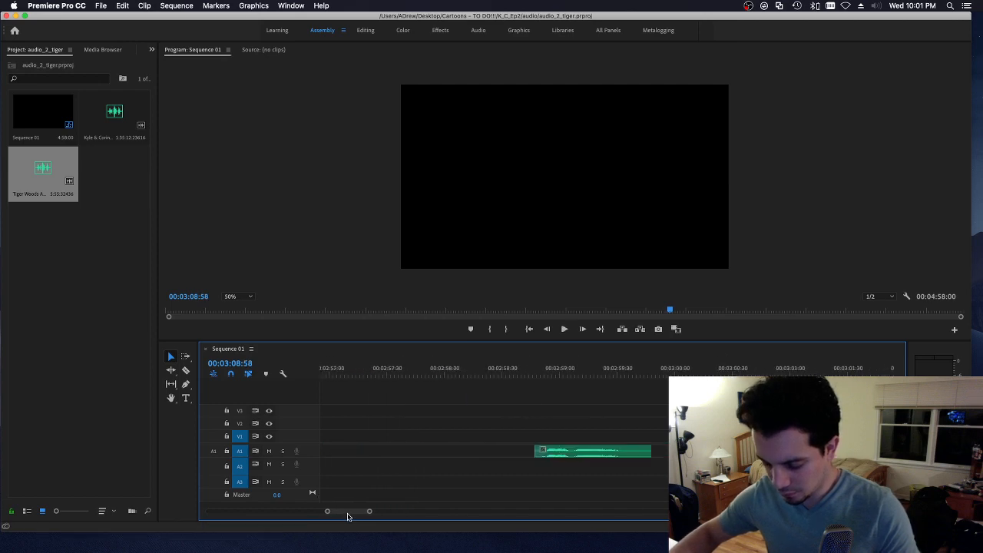
{"action": "left_click", "coordinate": [434, 375]}
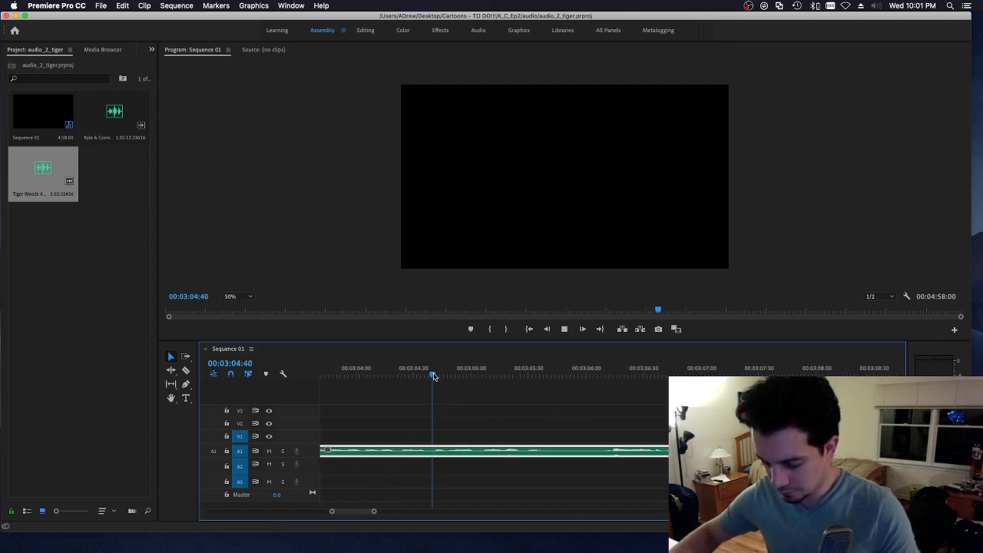
{"action": "key", "text": "space"}
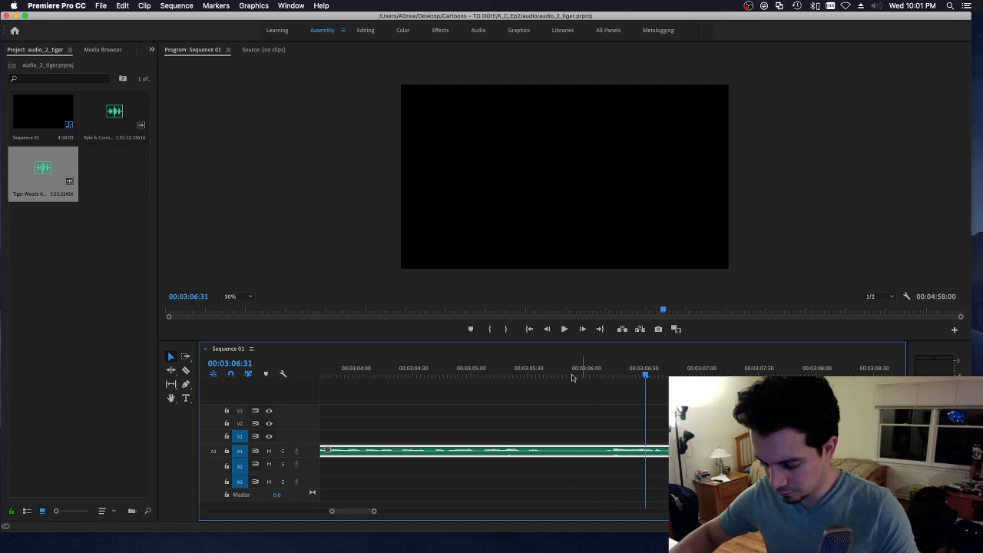
Step: Split the long piece at 00:03:06:04 and delete the part before the cut
{"action": "left_click_drag", "start_coordinate": [574, 375], "coordinate": [595, 374]}
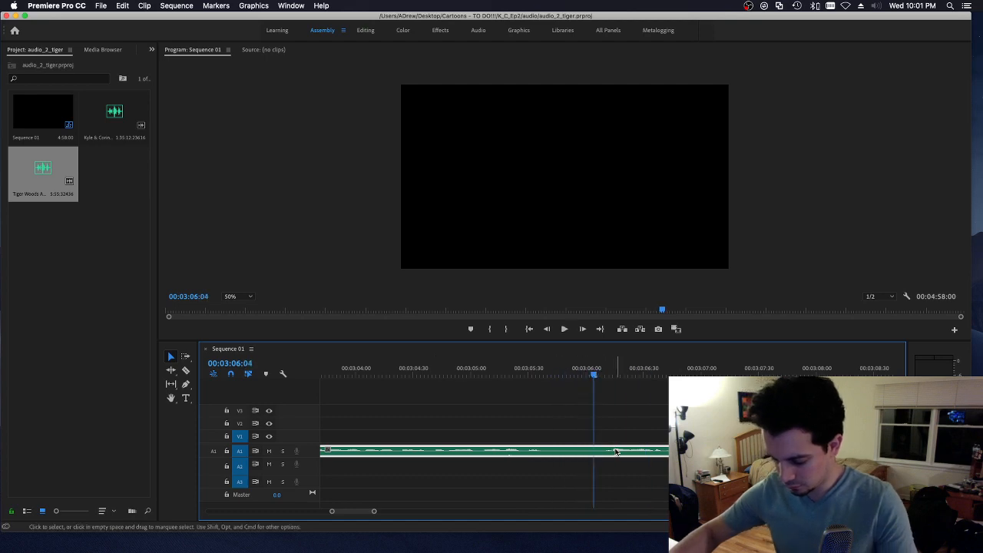
{"action": "key", "text": "super+k"}
{"action": "key", "text": "Delete"}
Step: Play the new start, split the piece at 00:03:09:06 and shift the remaining long piece about nine frames later
{"action": "key", "text": "space"}
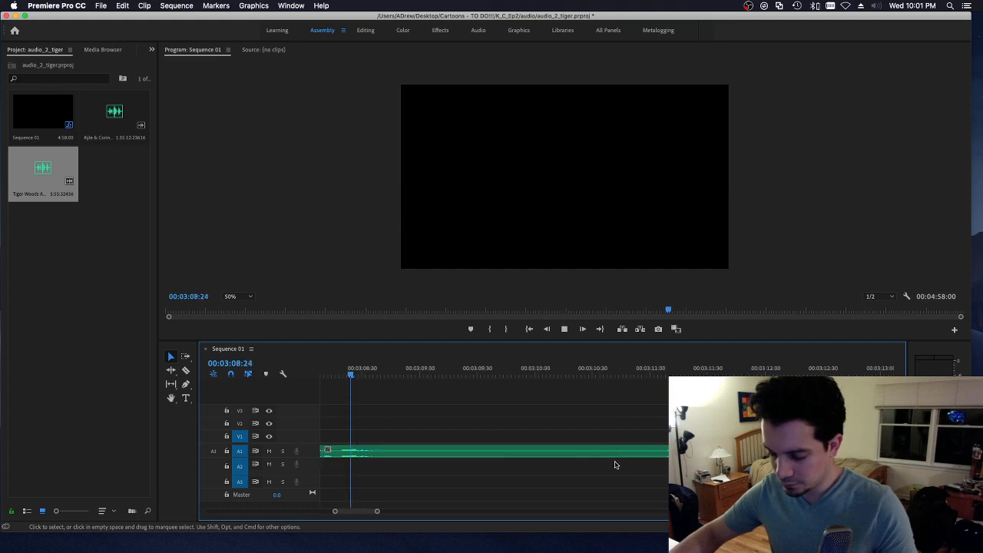
{"action": "key", "text": "space"}
{"action": "left_click", "coordinate": [570, 456]}
{"action": "key", "text": "super+k"}
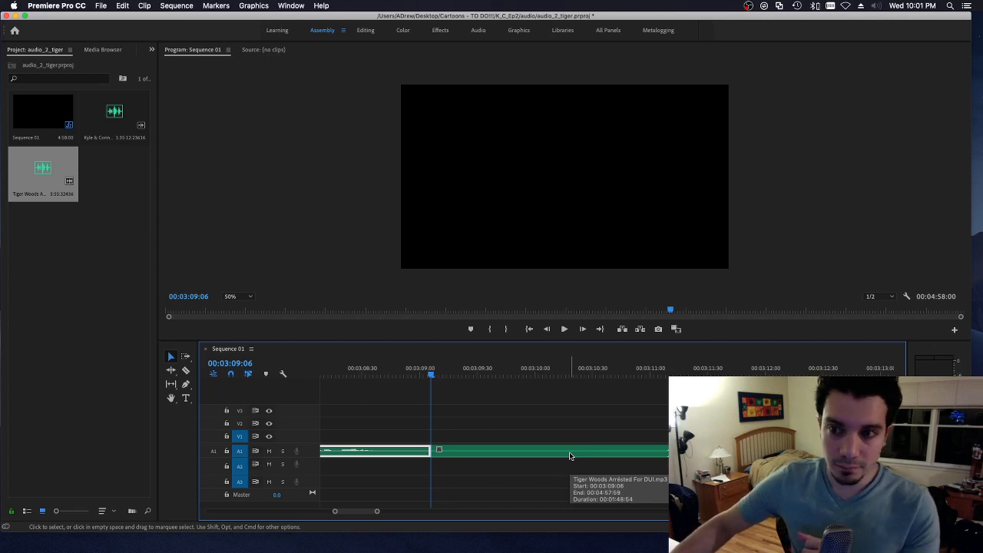
{"action": "left_click_drag", "start_coordinate": [557, 451], "coordinate": [574, 452]}
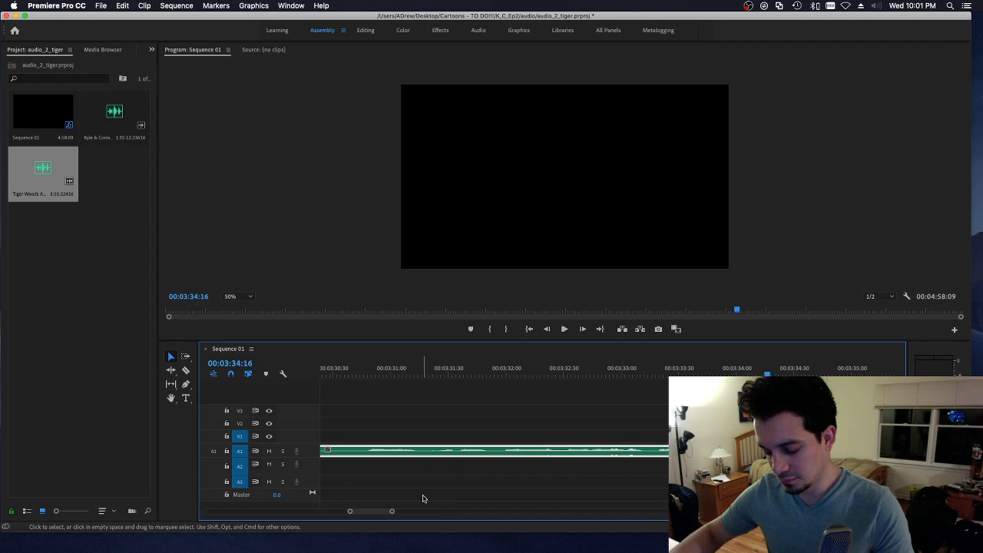
Step: Replay the long piece's passage from 00:03:30:35 and trim its start to 00:03:31:20
{"action": "left_click_drag", "start_coordinate": [391, 512], "coordinate": [387, 512]}
{"action": "left_click", "coordinate": [445, 368]}
{"action": "key", "text": "space"}
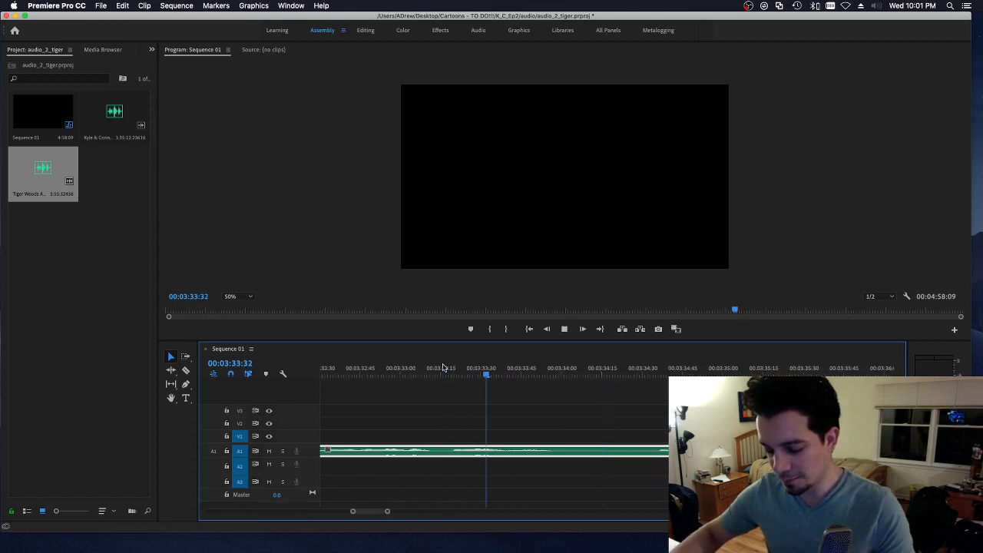
{"action": "key", "text": "minus"}
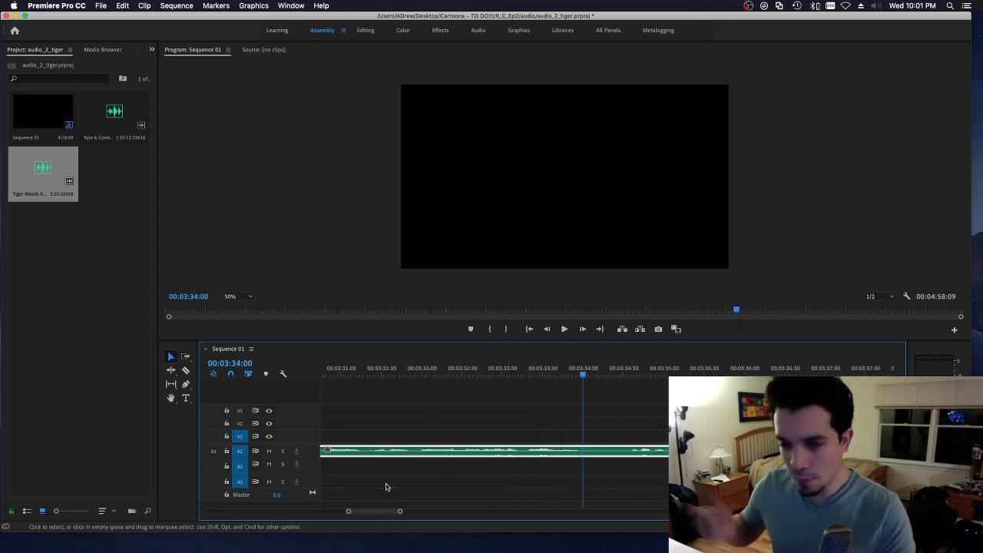
{"action": "scroll", "coordinate": [381, 513], "scroll_direction": "up", "scroll_amount": 3}
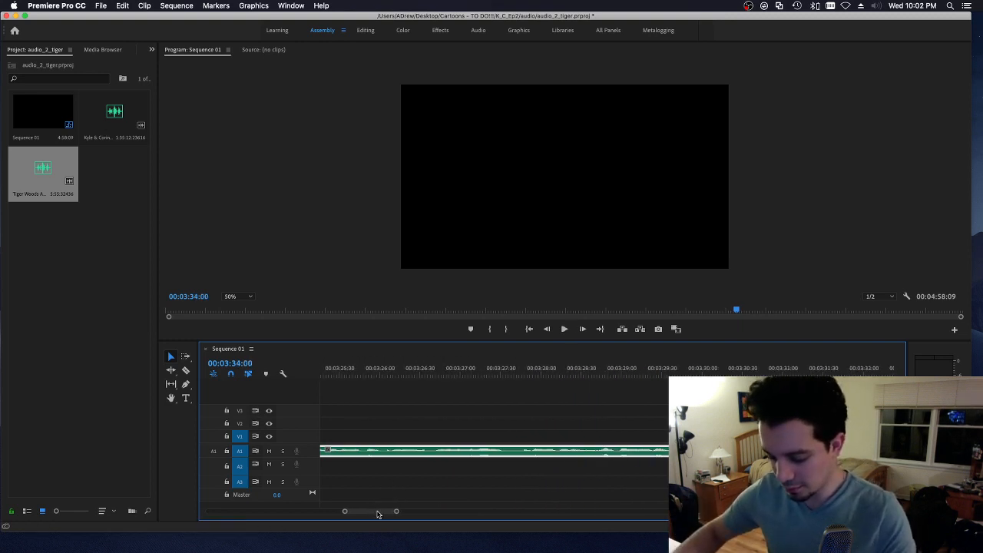
{"action": "left_click", "coordinate": [341, 368]}
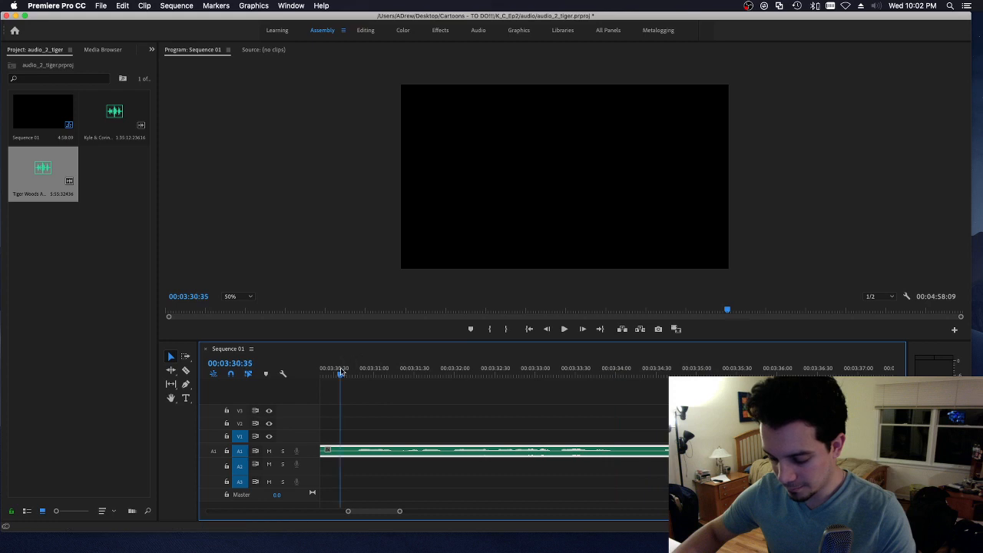
{"action": "key", "text": "space"}
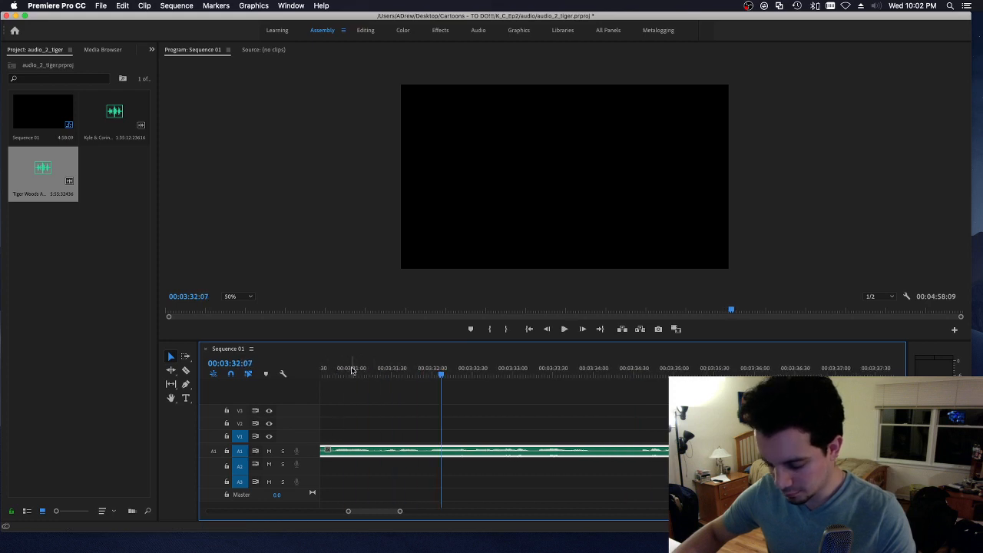
{"action": "left_click_drag", "start_coordinate": [356, 371], "coordinate": [380, 372]}
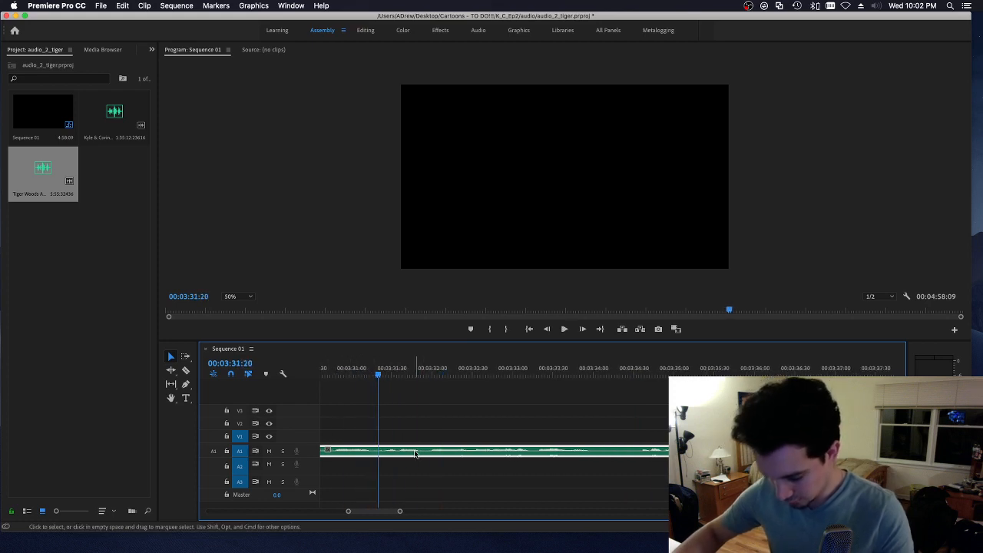
{"action": "key", "text": "alt+q"}
Step: Play the trimmed start of the long piece and cut it back further to 00:03:31:24
{"action": "key", "text": "space"}
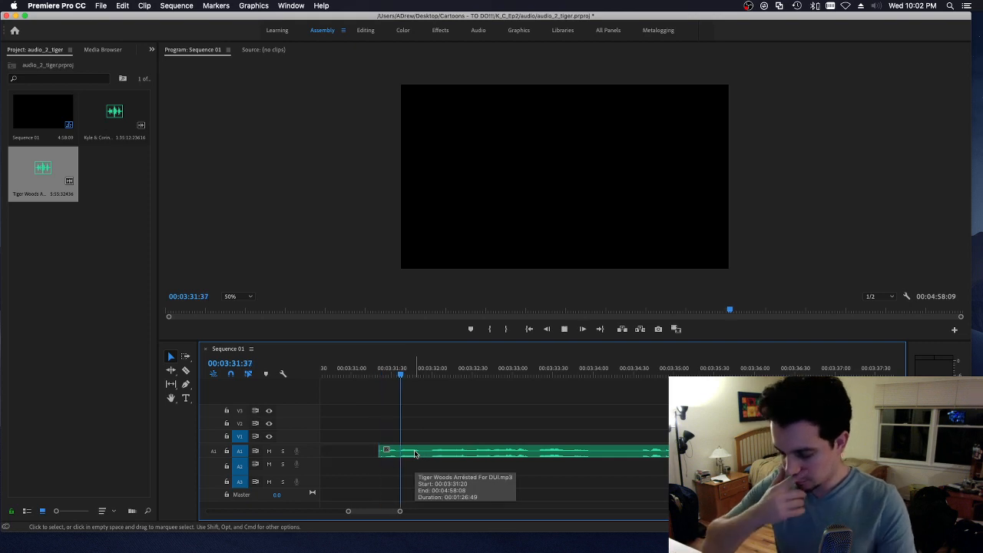
{"action": "left_click_drag", "start_coordinate": [376, 371], "coordinate": [384, 372]}
{"action": "left_click", "coordinate": [429, 454]}
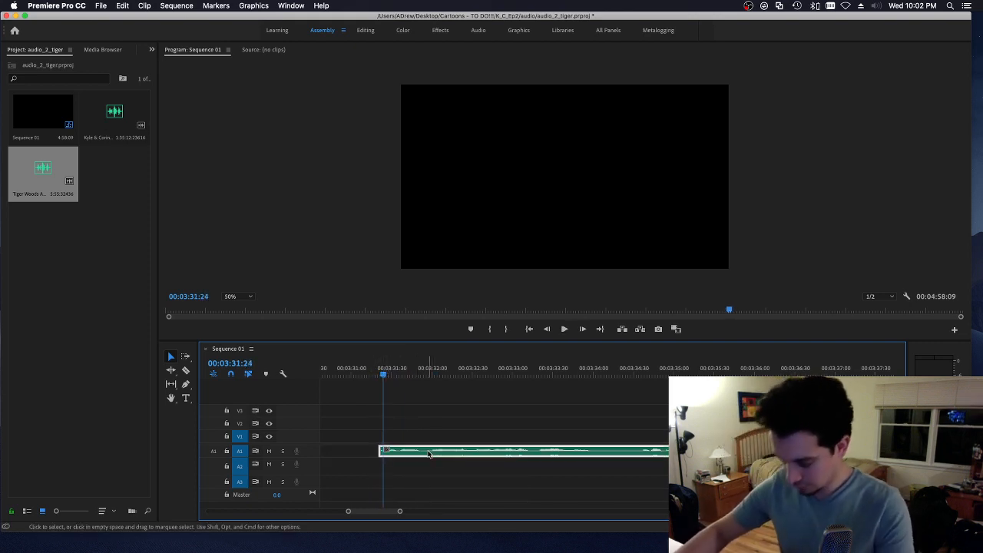
Step: Replay the start, split the long piece at 00:03:31:34 and delete the sliver before the cut
{"action": "key", "text": "space"}
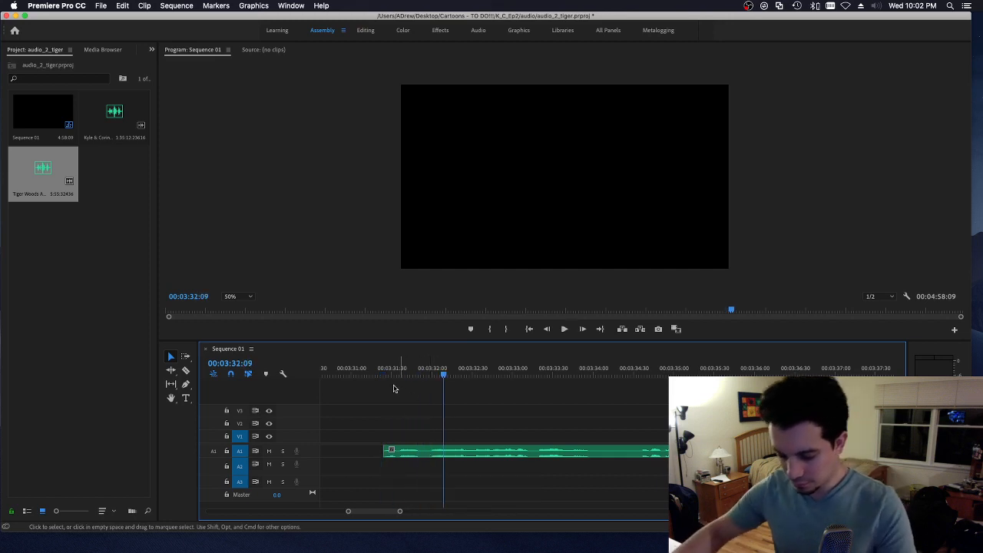
{"action": "left_click_drag", "start_coordinate": [377, 371], "coordinate": [395, 370]}
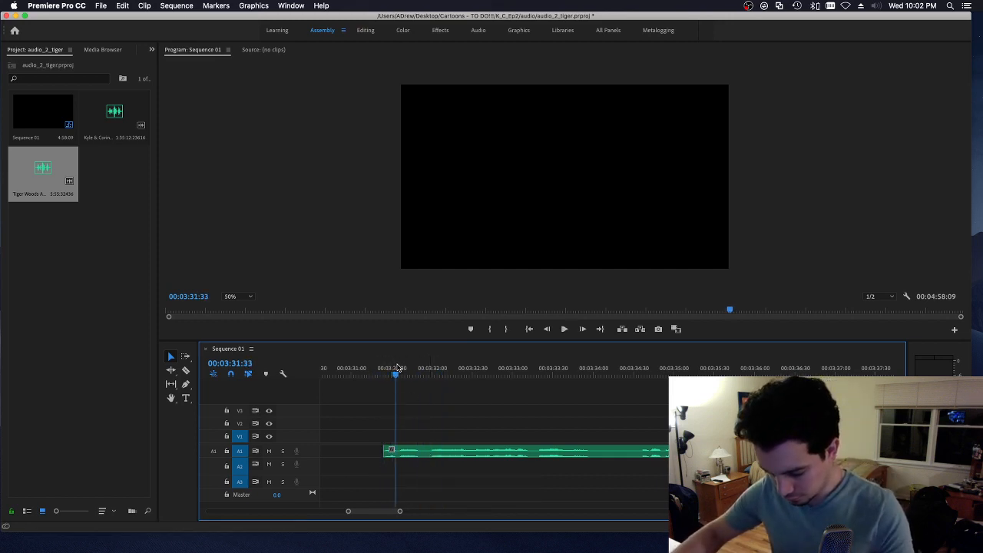
{"action": "left_click", "coordinate": [440, 453]}
{"action": "key", "text": "super+k"}
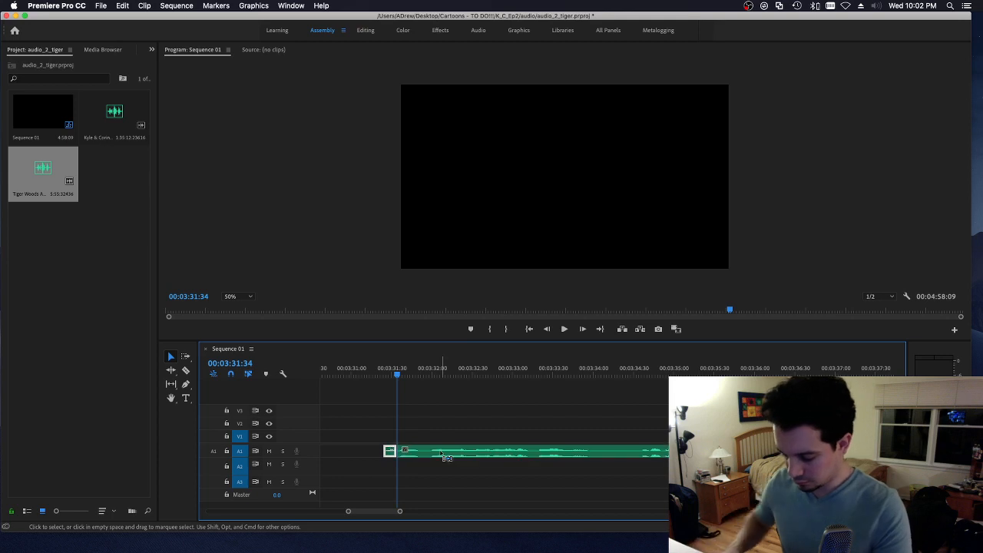
{"action": "key", "text": "Delete"}
Step: Play the piece up to 00:03:34:13, split it there and shift the short front clip about 15 frames earlier
{"action": "key", "text": "space"}
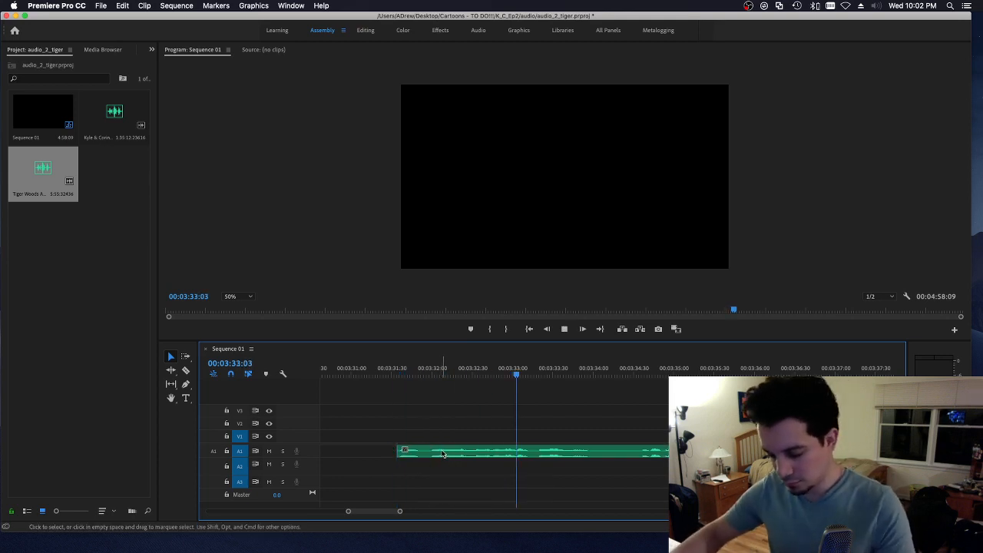
{"action": "key", "text": "space"}
{"action": "left_click", "coordinate": [616, 454]}
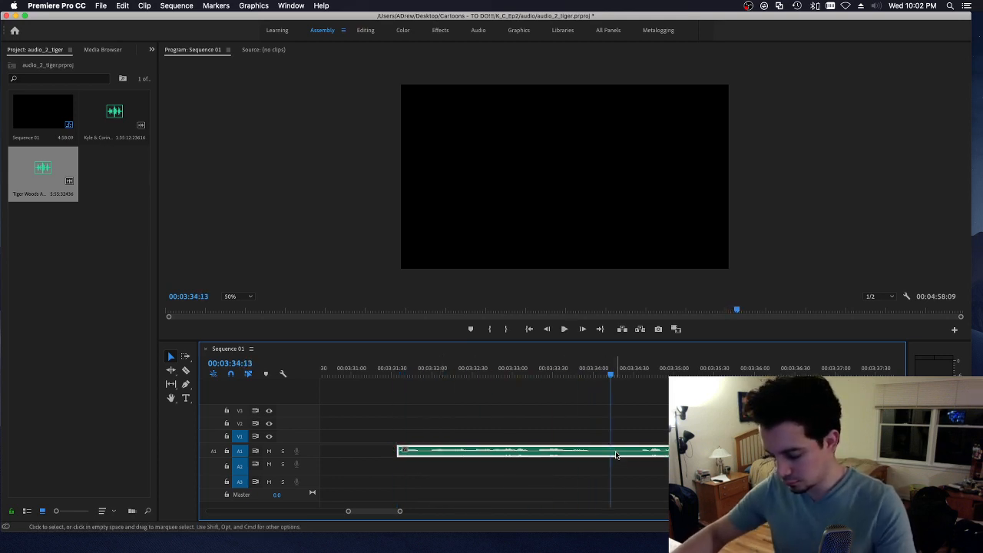
{"action": "key", "text": "super+k"}
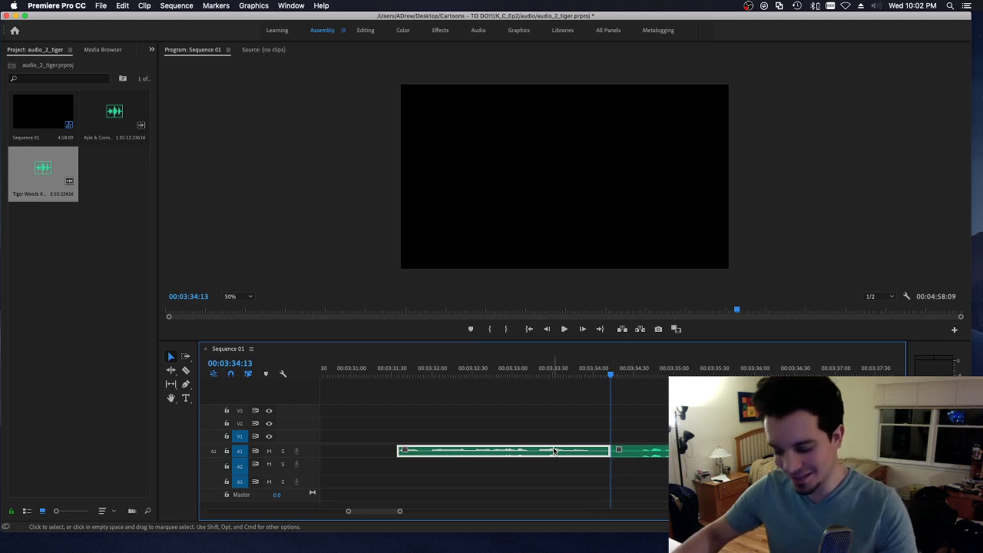
{"action": "left_click_drag", "start_coordinate": [557, 452], "coordinate": [537, 453]}
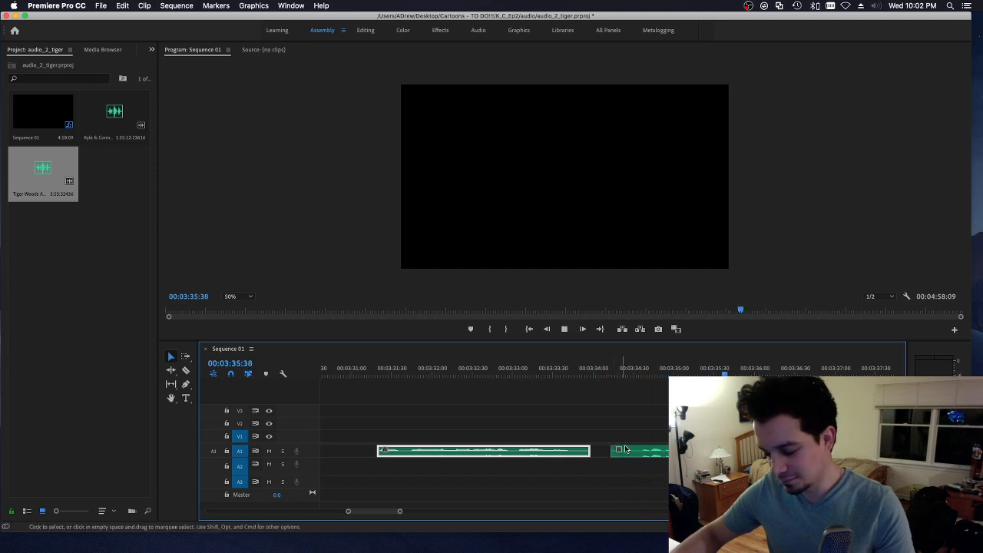
Step: Listen to the remaining long piece up to 00:03:45:07, then split it at 00:03:42:26 and delete the part before the cut
{"action": "left_click", "coordinate": [627, 454]}
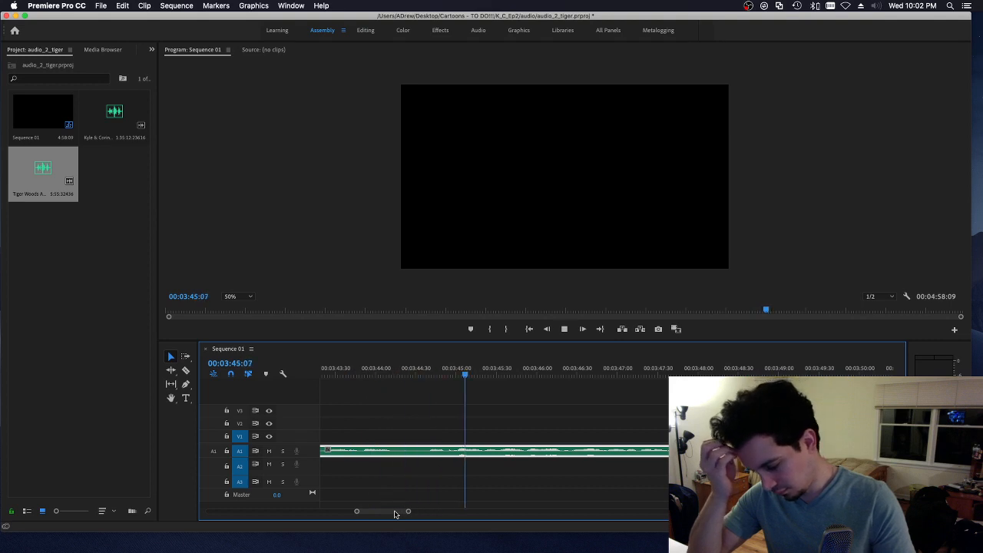
{"action": "key", "text": "space"}
{"action": "left_click_drag", "start_coordinate": [398, 514], "coordinate": [395, 514]}
{"action": "left_click", "coordinate": [481, 370]}
{"action": "key", "text": "space"}
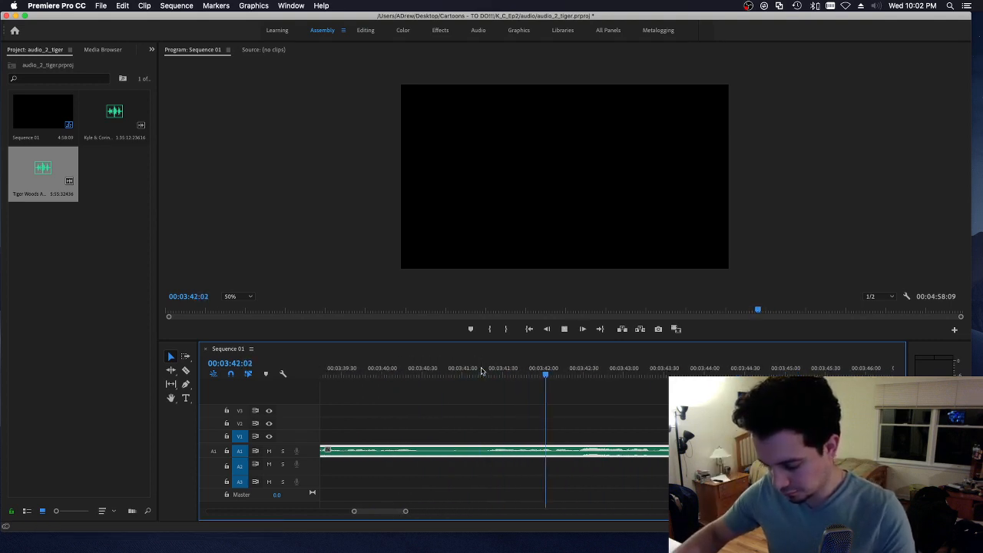
{"action": "left_click_drag", "start_coordinate": [501, 369], "coordinate": [578, 370]}
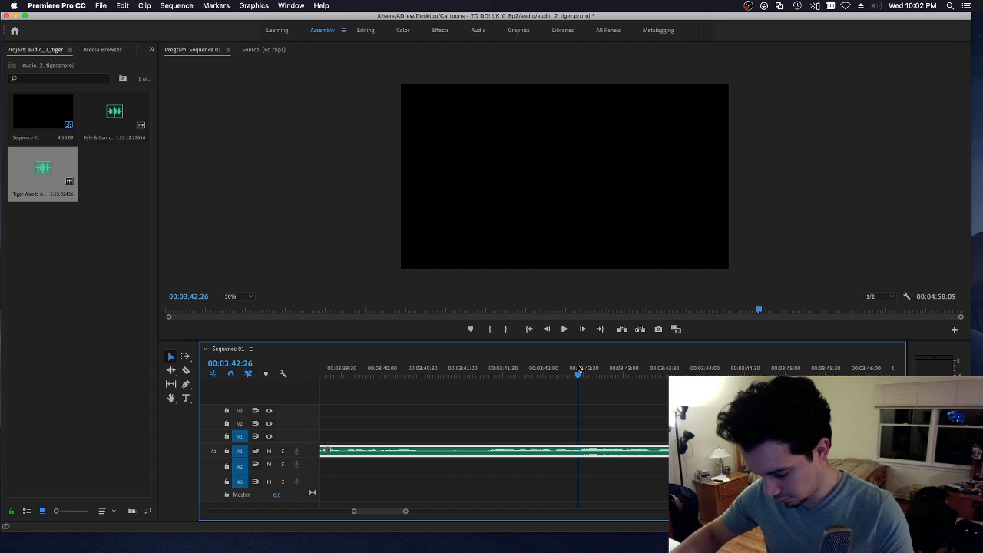
{"action": "key", "text": "super+k"}
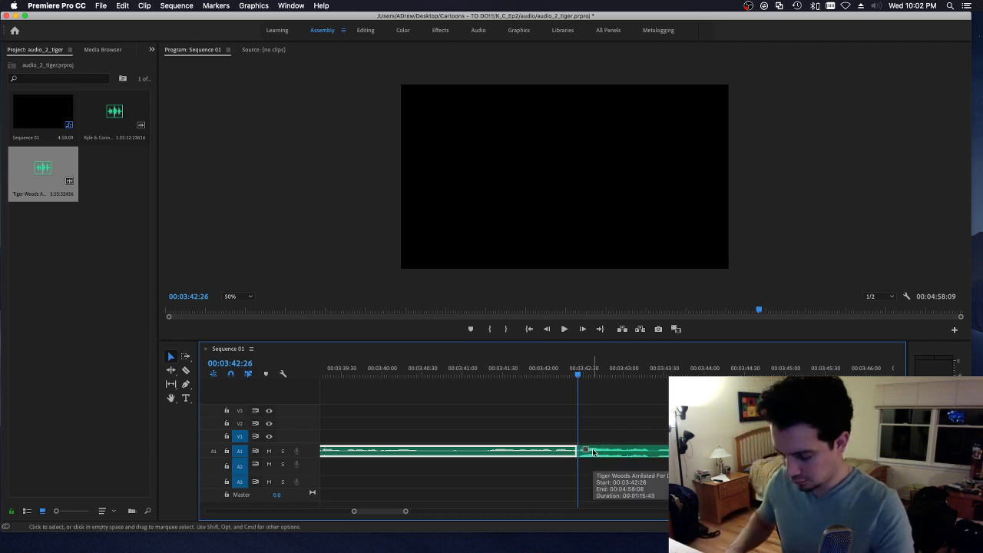
{"action": "key", "text": "Delete"}
Step: Replay the new start, split the piece at 00:03:43:48 and shift the short front clip about 27 frames earlier
{"action": "key", "text": "space"}
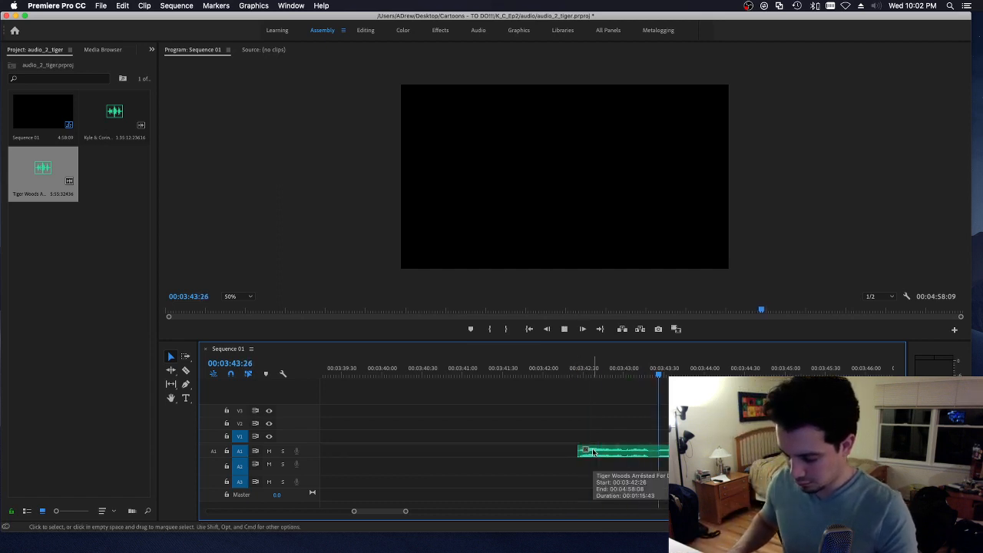
{"action": "left_click", "coordinate": [571, 371]}
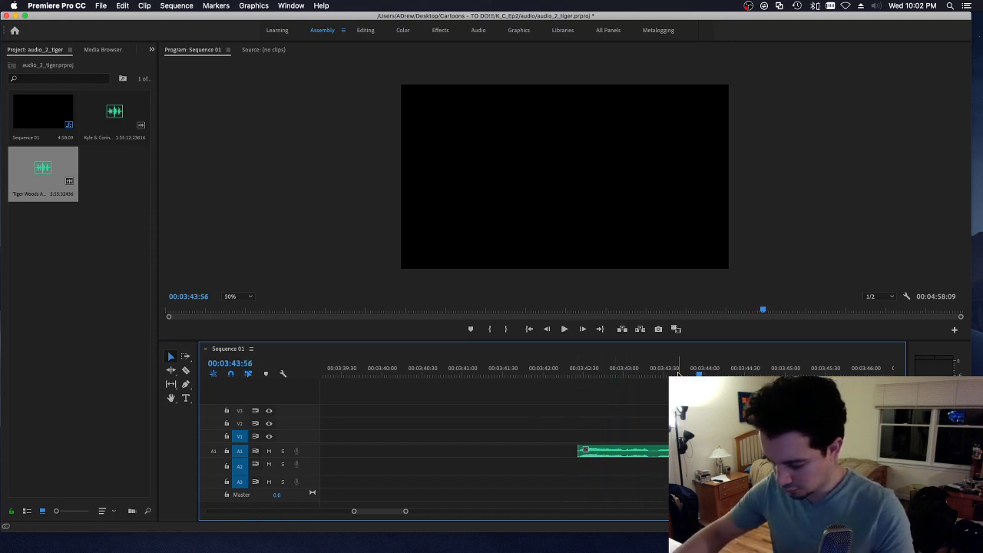
{"action": "key", "text": "space"}
{"action": "left_click_drag", "start_coordinate": [685, 375], "coordinate": [689, 375]}
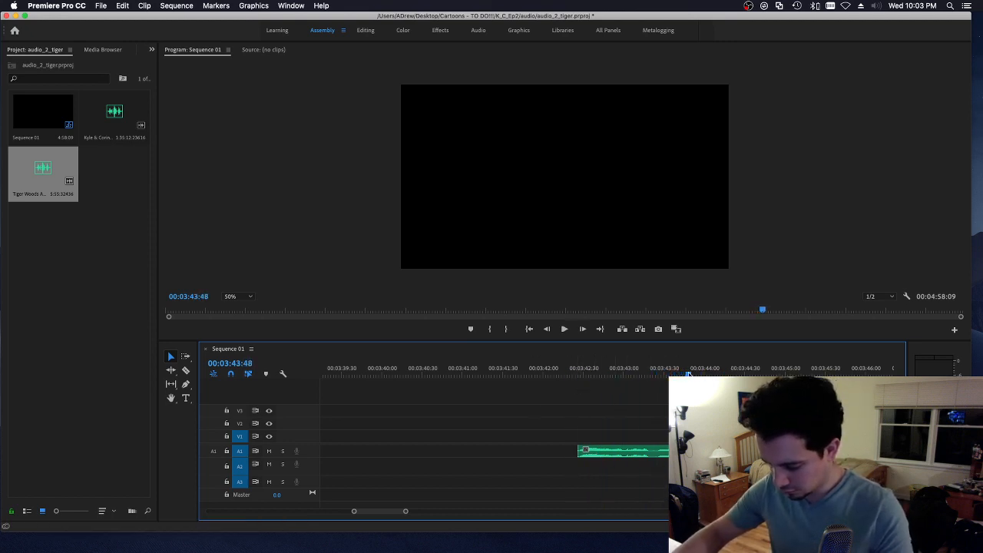
{"action": "left_click", "coordinate": [731, 452]}
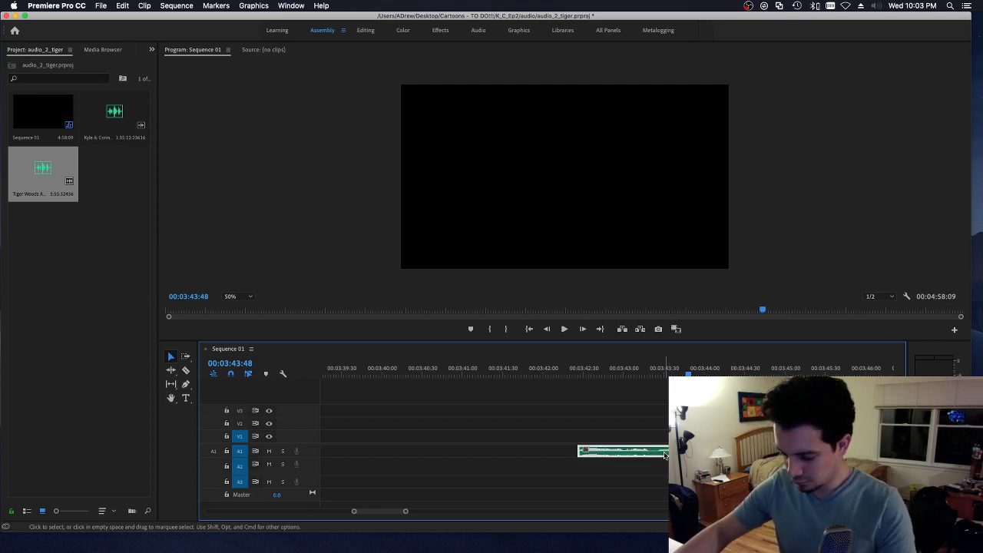
{"action": "left_click_drag", "start_coordinate": [666, 454], "coordinate": [630, 453]}
Step: Listen to the remaining long piece up to 00:03:47:25 and return to its start
{"action": "left_click", "coordinate": [613, 367]}
{"action": "key", "text": "space"}
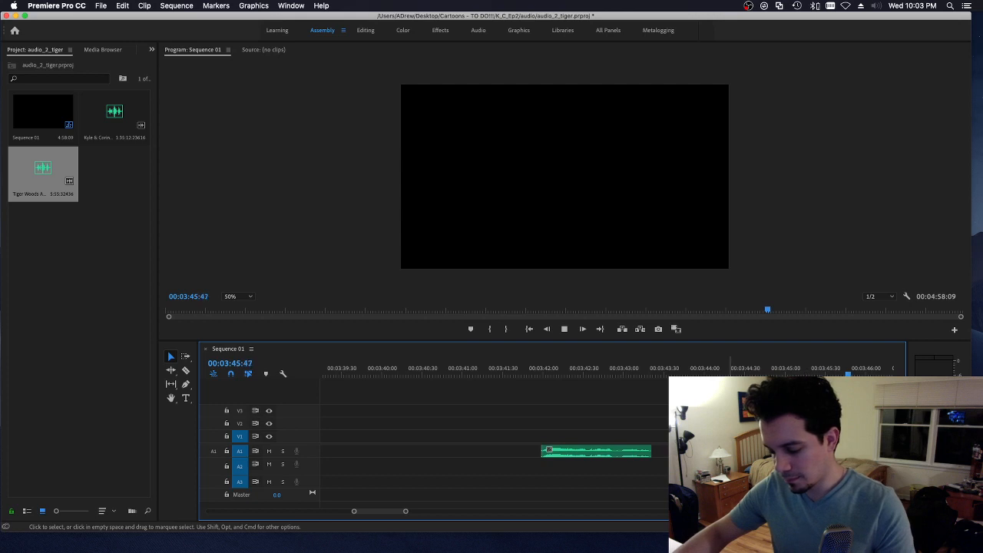
{"action": "key", "text": "space"}
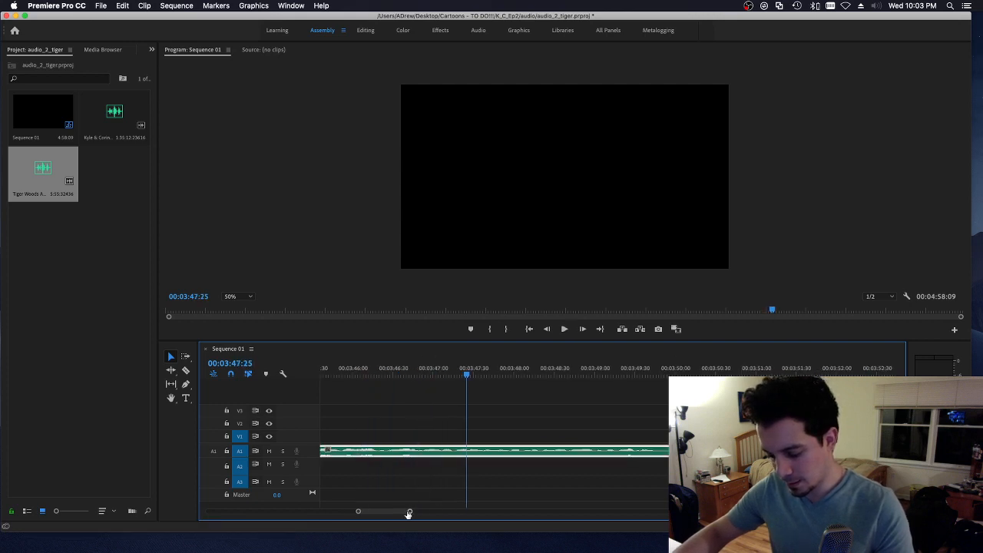
{"action": "left_click_drag", "start_coordinate": [407, 513], "coordinate": [405, 513]}
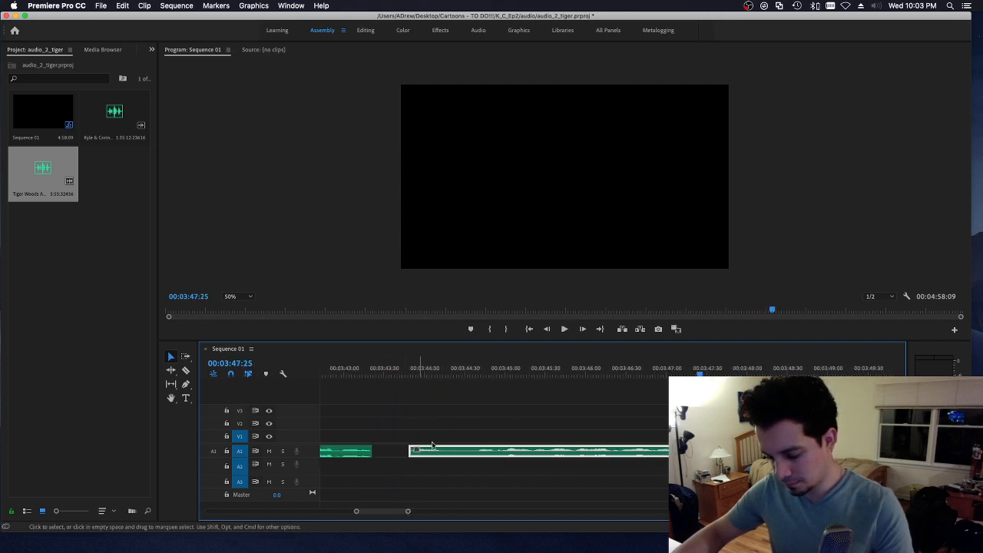
Step: Trim the start of the Tiger Woods audio clip on track A1 to 00:03:44:28 and play it back
{"action": "left_click", "coordinate": [463, 377]}
{"action": "key", "text": "space"}
{"action": "key", "text": "space"}
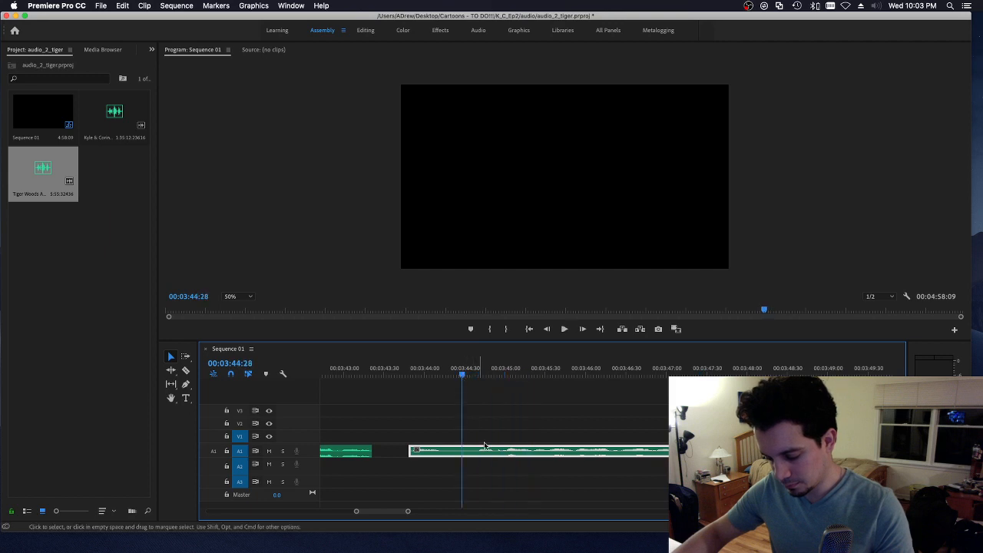
{"action": "key", "text": "alt+q"}
{"action": "key", "text": "space"}
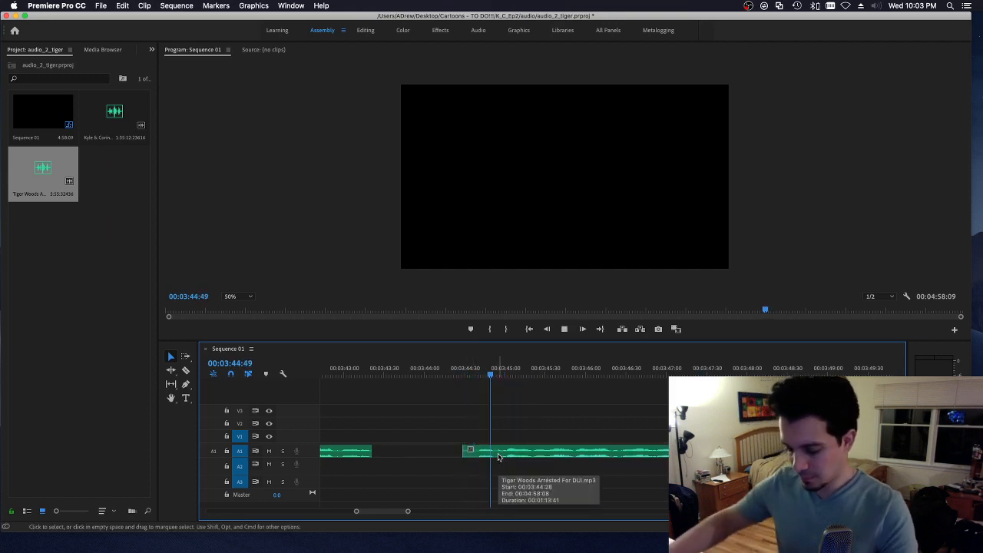
Step: Play on to find the end of the phrase and split the Tiger Woods clip at 00:03:46:23
{"action": "left_click", "coordinate": [572, 374]}
{"action": "key", "text": "space"}
{"action": "left_click", "coordinate": [589, 375]}
{"action": "left_click_drag", "start_coordinate": [590, 375], "coordinate": [617, 367]}
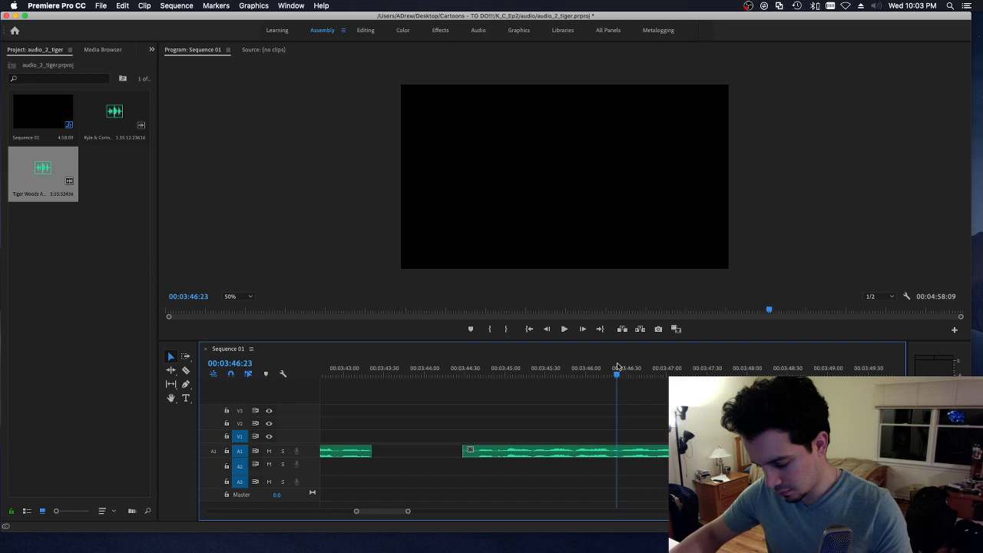
{"action": "left_click", "coordinate": [646, 454]}
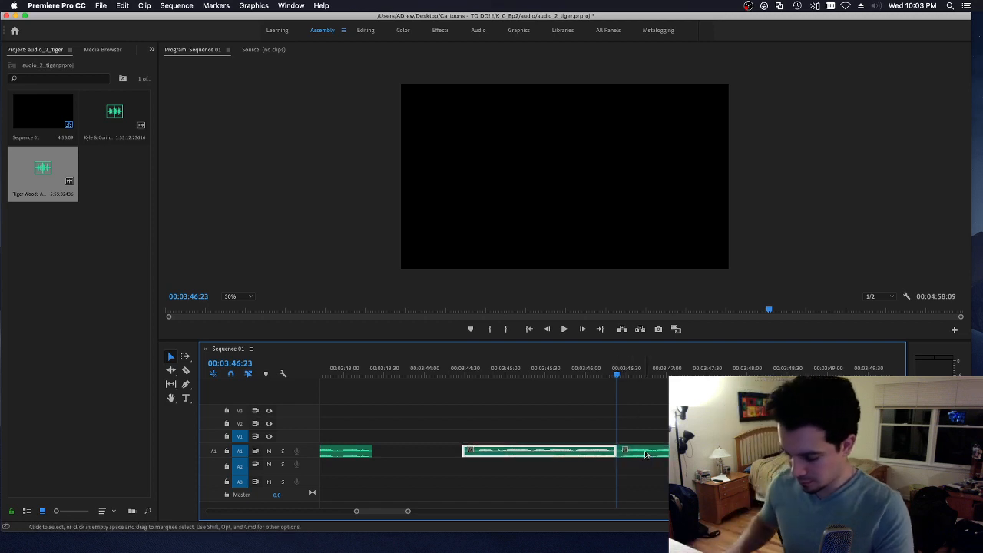
Step: Move the split-off audio segment about 25 frames earlier on track A1, closer to the preceding clip
{"action": "left_click_drag", "start_coordinate": [600, 453], "coordinate": [564, 451]}
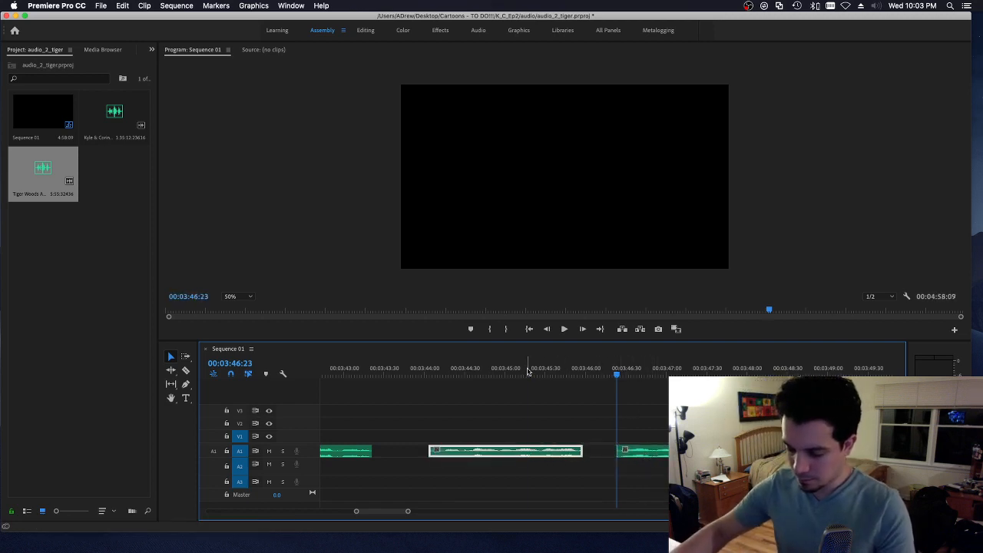
{"action": "left_click", "coordinate": [528, 372]}
{"action": "key", "text": "space"}
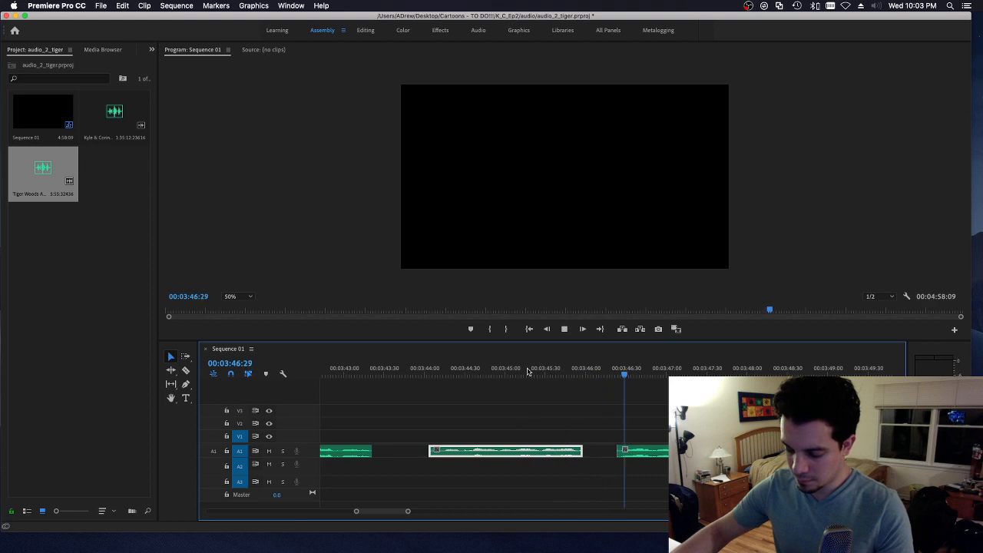
{"action": "key", "text": "space"}
Step: Extend the end of the moved audio segment slightly to 00:03:45:59 and play back its ending
{"action": "left_click", "coordinate": [575, 372]}
{"action": "left_click_drag", "start_coordinate": [577, 374], "coordinate": [585, 372]}
{"action": "key", "text": "="}
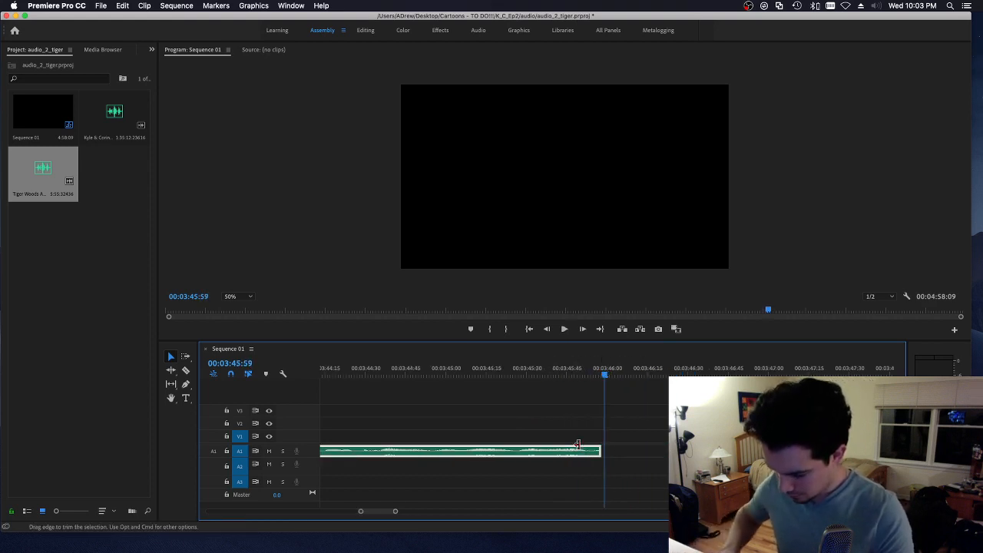
{"action": "left_click_drag", "start_coordinate": [605, 450], "coordinate": [605, 451]}
{"action": "left_click", "coordinate": [526, 373]}
{"action": "key", "text": "space"}
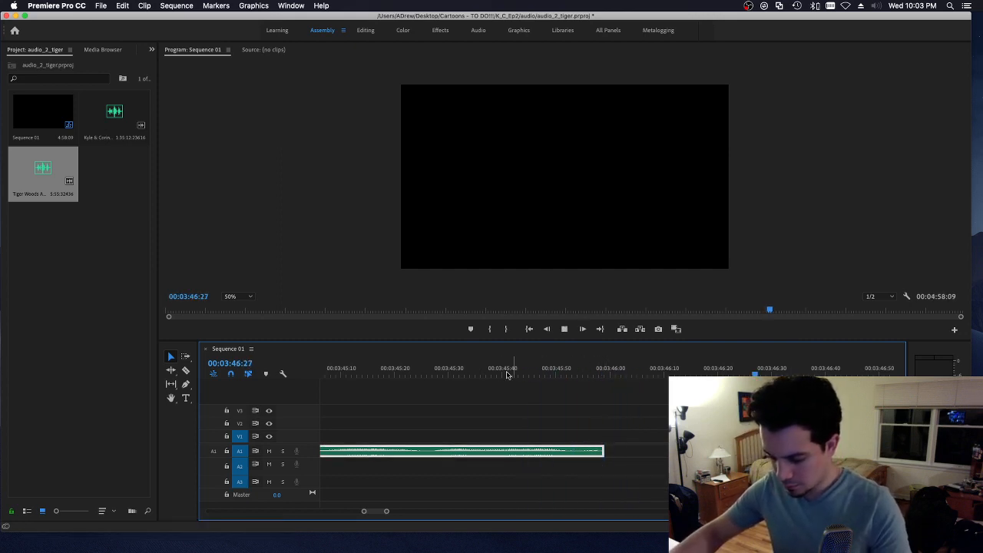
{"action": "left_click", "coordinate": [497, 374]}
{"action": "left_click", "coordinate": [460, 374]}
{"action": "key", "text": "space"}
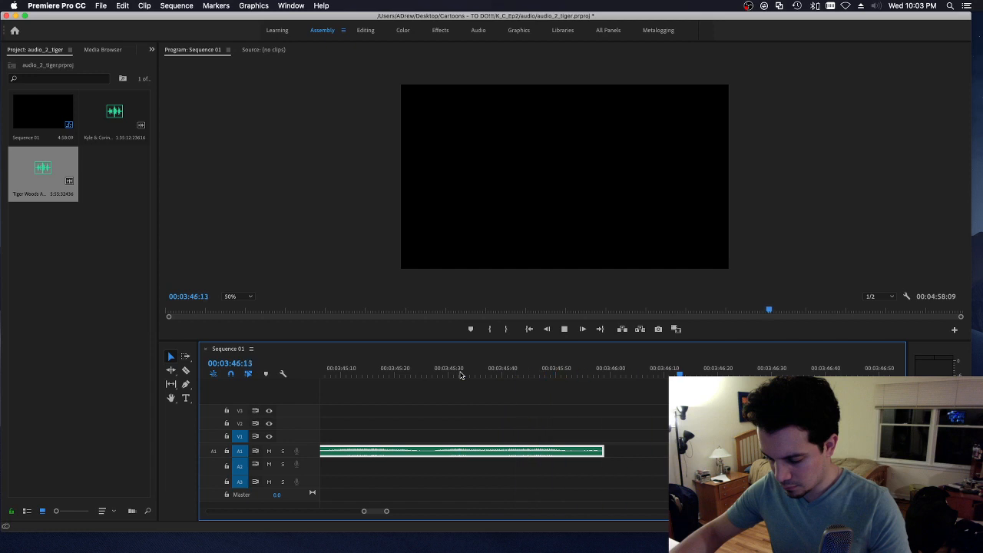
Step: Listen to the remaining Tiger Woods audio after the segment, delete that clip and save the project
{"action": "key", "text": "minus"}
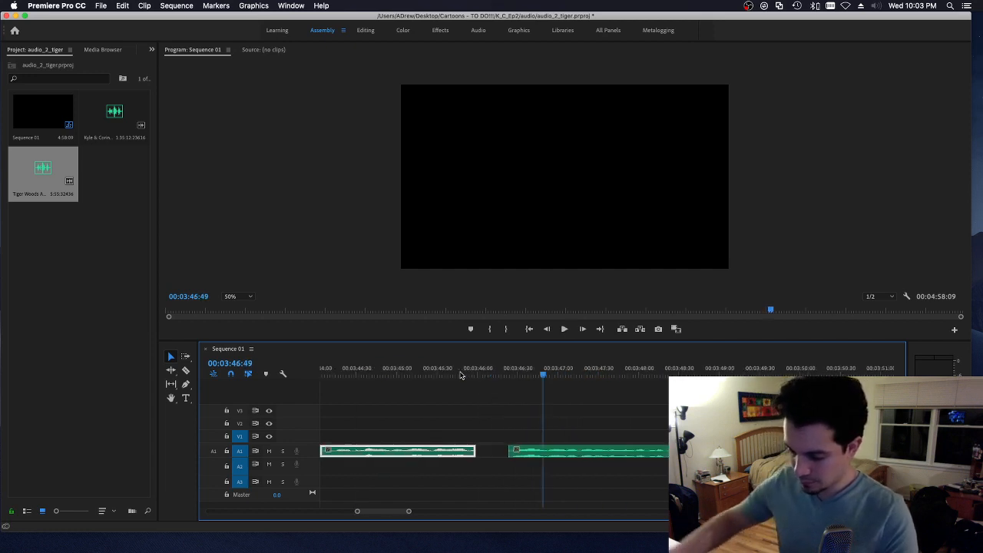
{"action": "left_click", "coordinate": [589, 454]}
{"action": "key", "text": "space"}
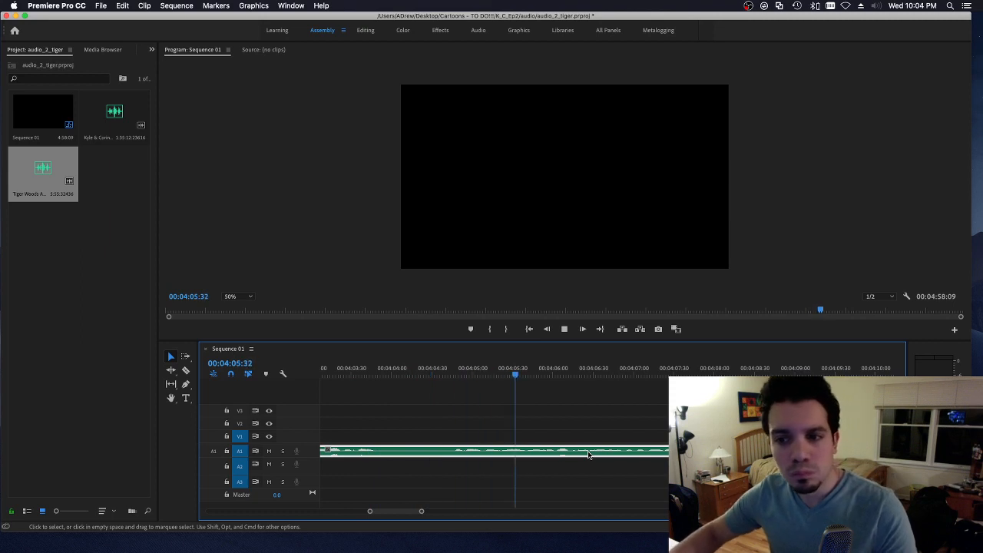
{"action": "key", "text": "space"}
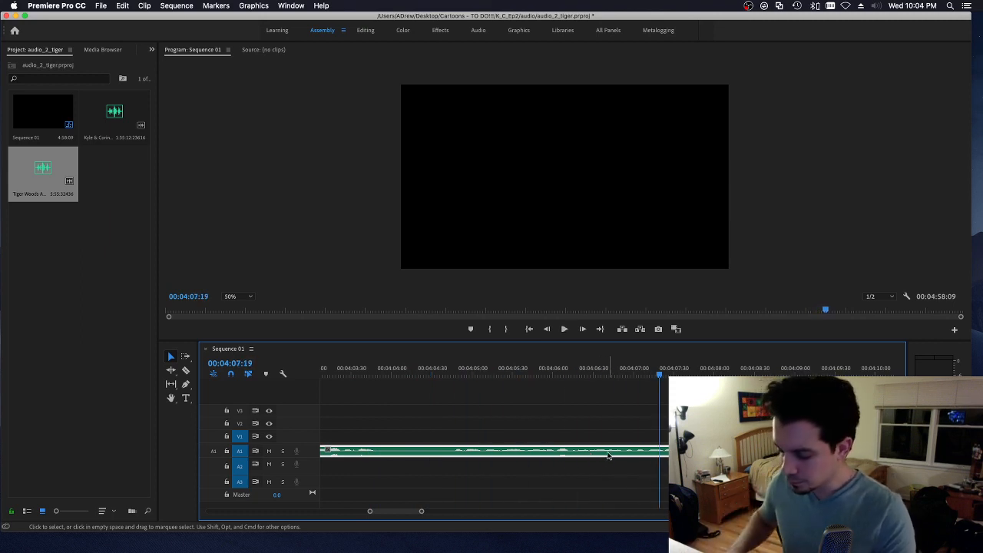
{"action": "key", "text": "Delete"}
{"action": "key", "text": "super+s"}
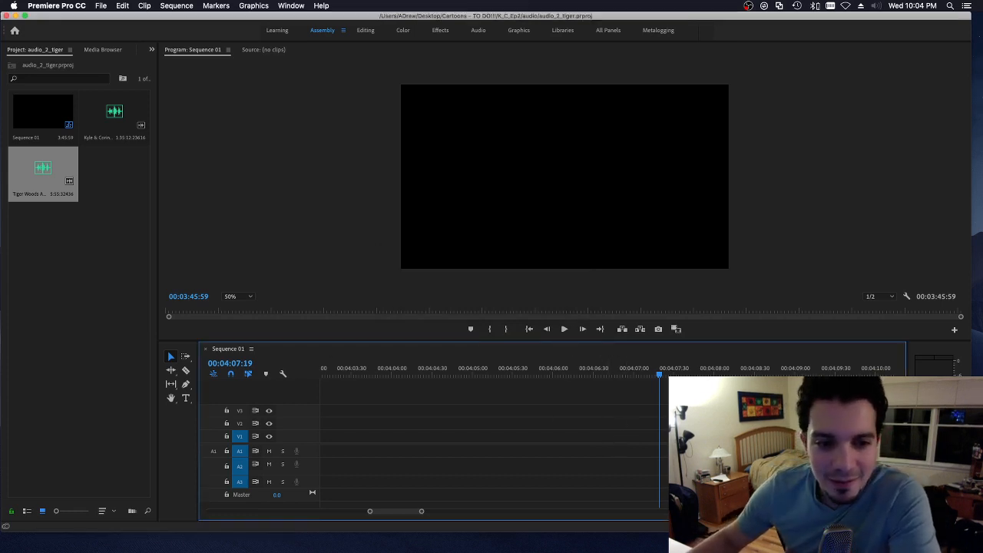
Step: Bring up the Twitch Emotes Settings page in Chrome and review the emote slots, image sizes and upload requirements
{"action": "key", "text": "super+Tab"}
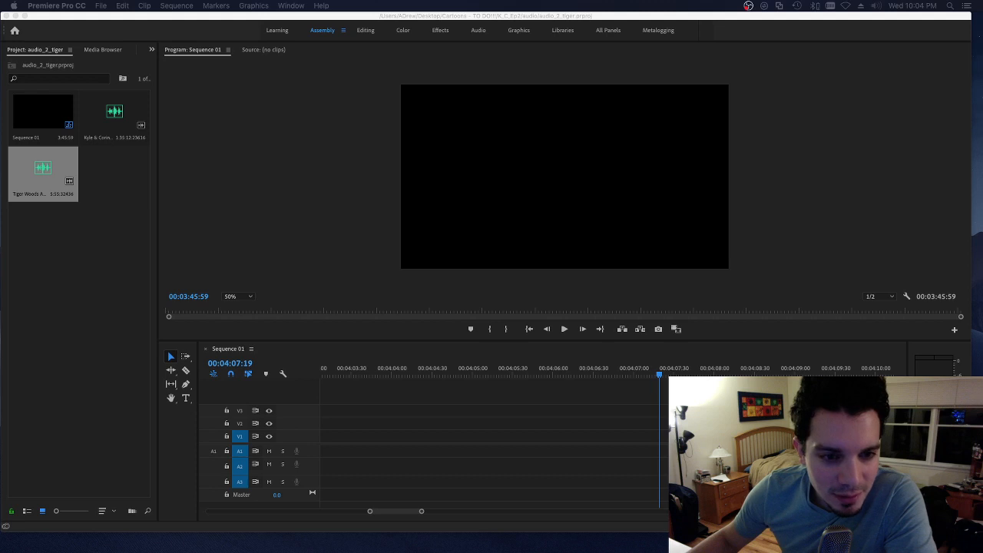
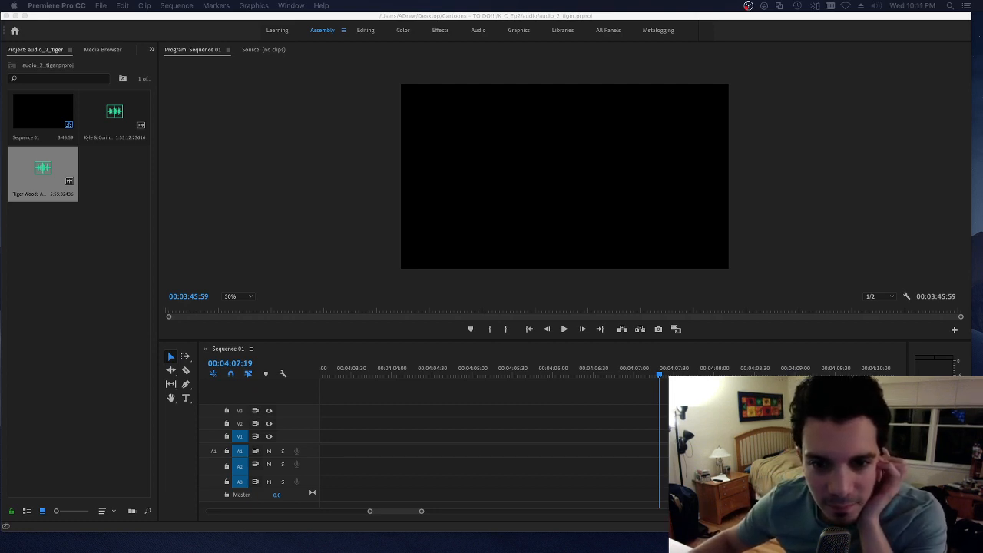
{"action": "left_click_drag", "start_coordinate": [1, 59], "coordinate": [265, 59]}
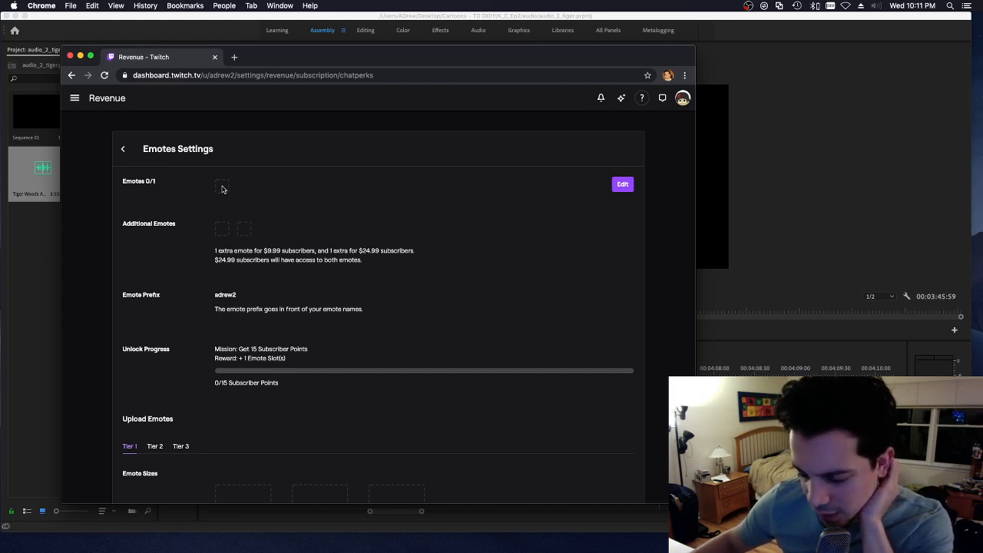
{"action": "scroll", "coordinate": [294, 257], "scroll_direction": "down", "scroll_amount": 3}
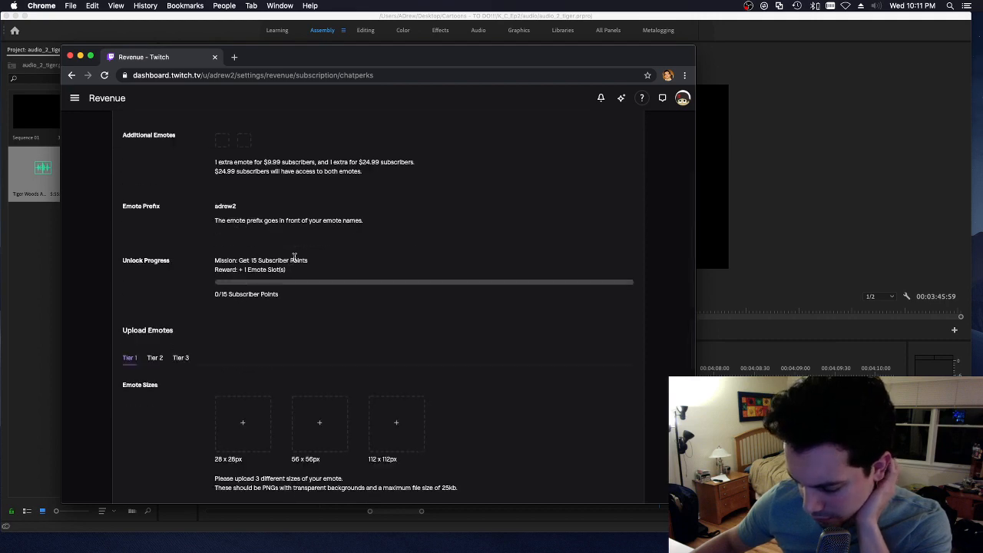
{"action": "scroll", "coordinate": [296, 258], "scroll_direction": "down", "scroll_amount": 3}
{"action": "scroll", "coordinate": [299, 256], "scroll_direction": "down", "scroll_amount": 1}
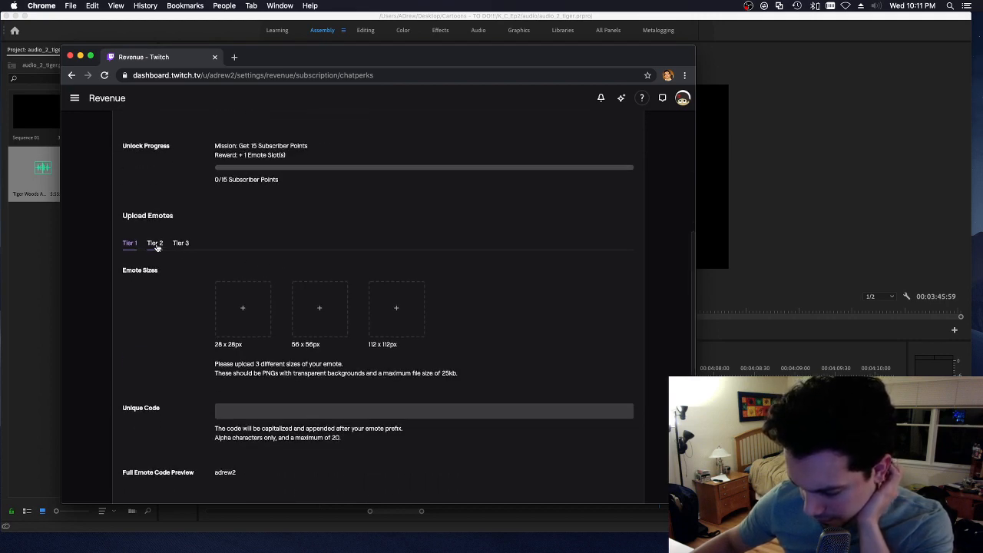
{"action": "scroll", "coordinate": [196, 254], "scroll_direction": "up", "scroll_amount": 6}
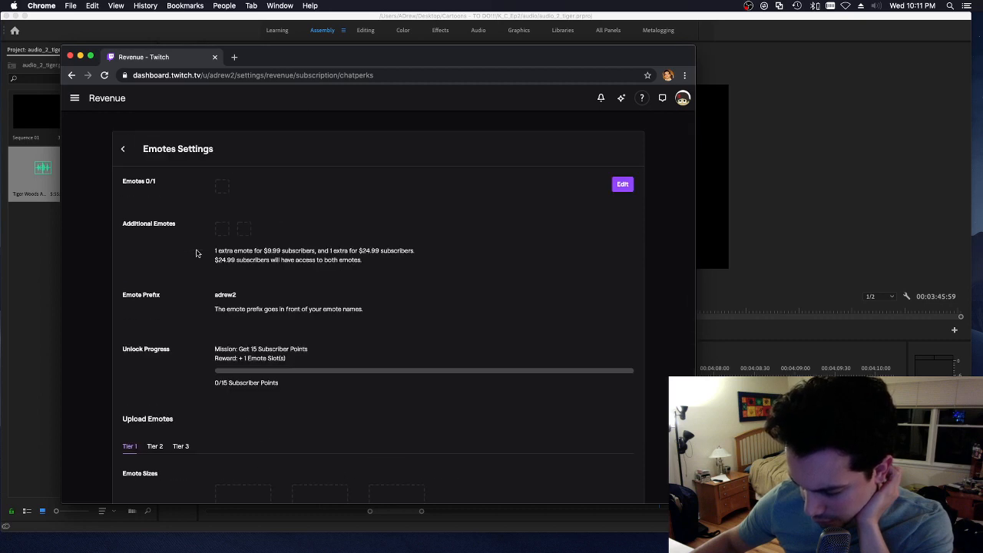
{"action": "scroll", "coordinate": [196, 253], "scroll_direction": "down", "scroll_amount": 8}
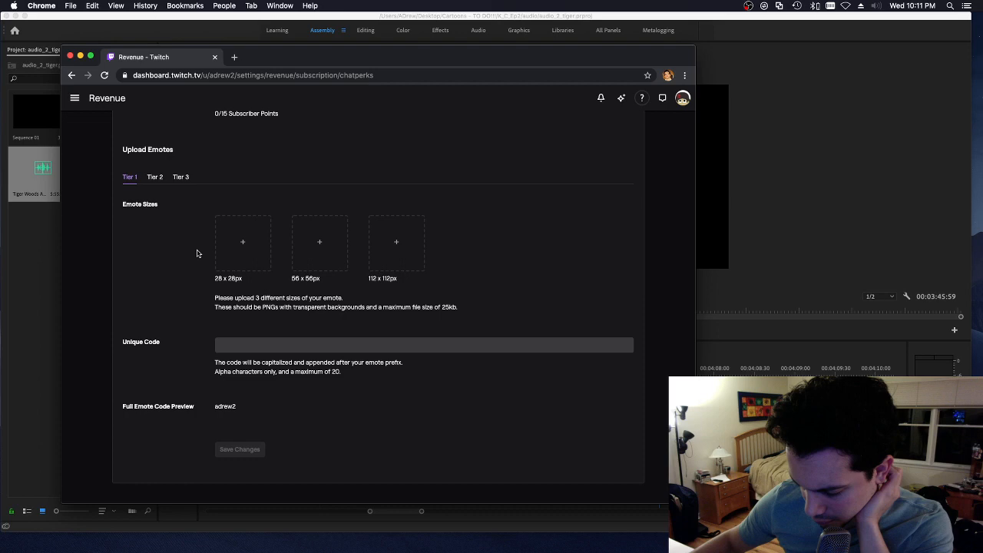
{"action": "scroll", "coordinate": [196, 252], "scroll_direction": "up", "scroll_amount": 8}
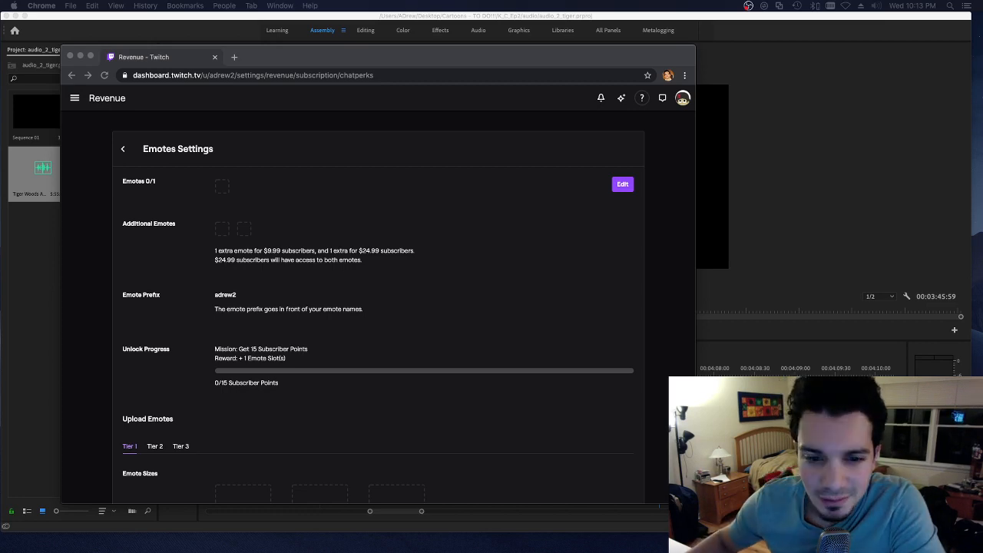
Step: Preview the CORIN_CHAT_31.psd artwork in Finder and close the preview
{"action": "left_click_drag", "start_coordinate": [1, 231], "coordinate": [334, 125]}
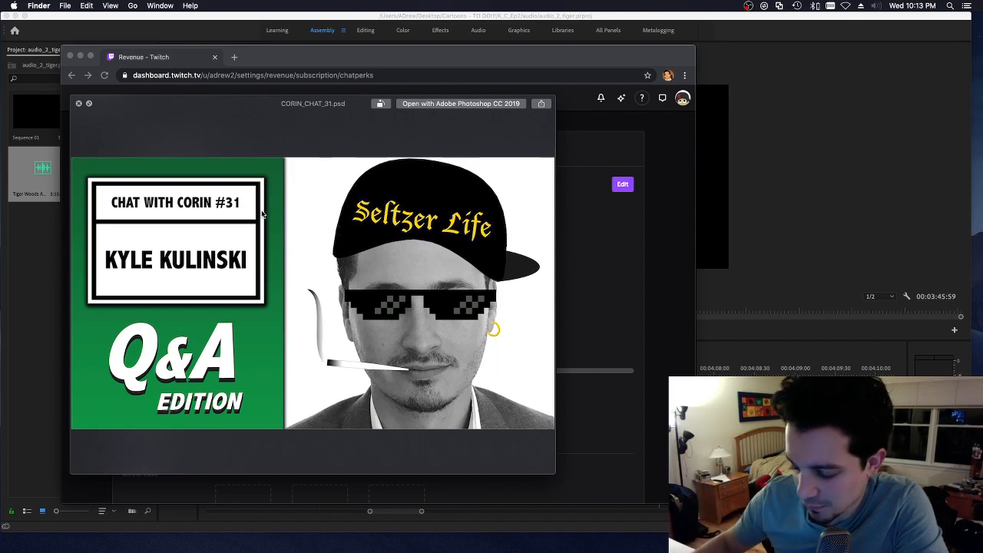
{"action": "key", "text": "space"}
{"action": "key", "text": "space"}
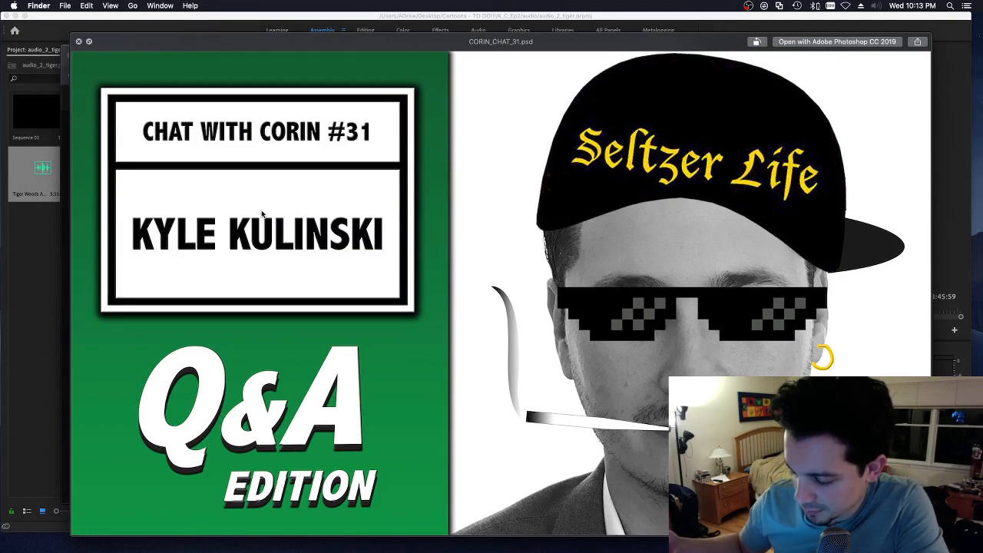
{"action": "key", "text": "space"}
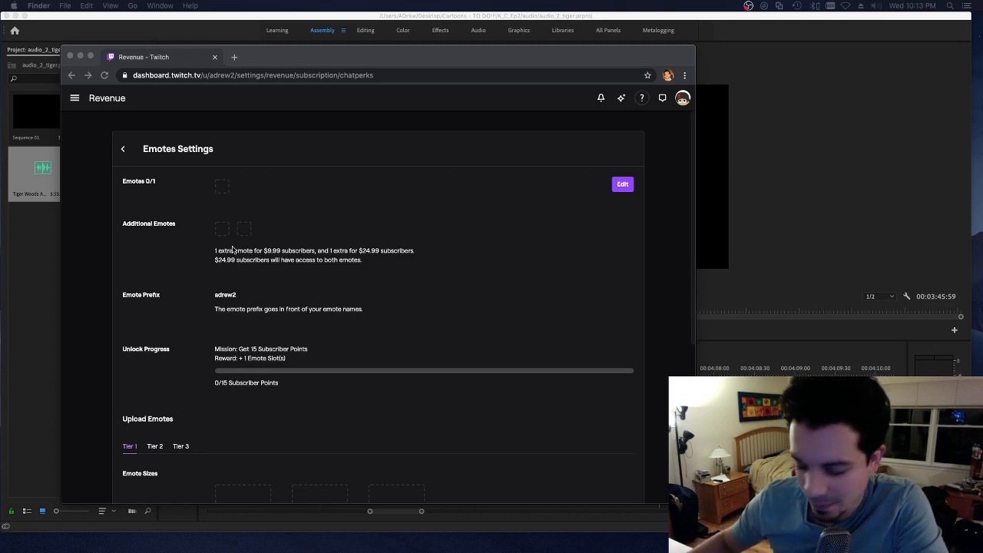
Step: Recheck the Twitch emote upload requirements, return to the main Revenue settings and close the page
{"action": "left_click", "coordinate": [340, 214]}
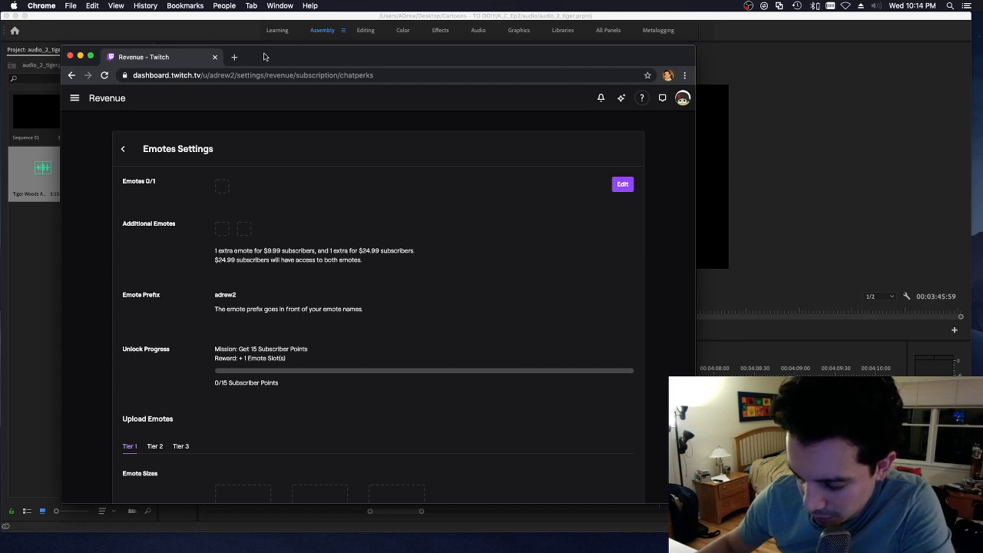
{"action": "scroll", "coordinate": [257, 213], "scroll_direction": "down", "scroll_amount": 5}
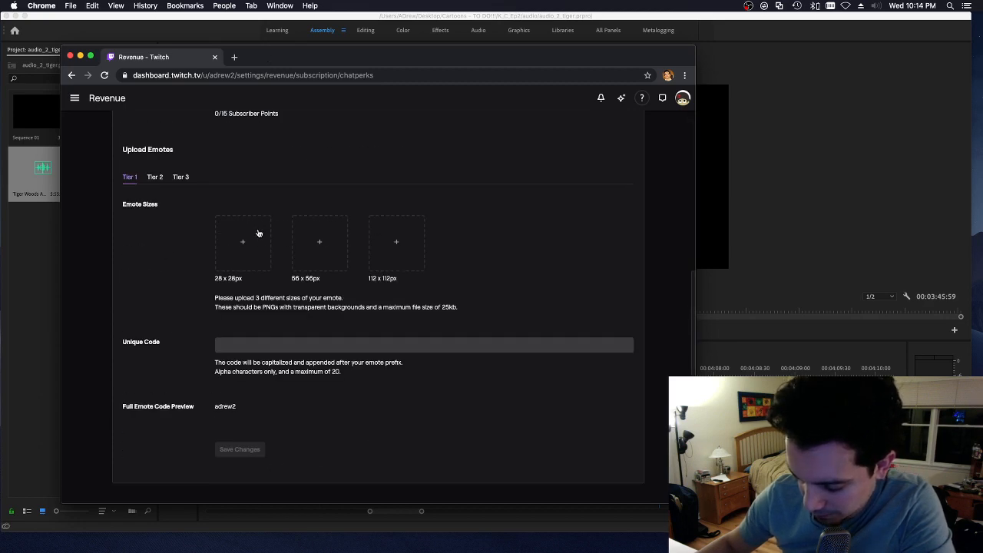
{"action": "scroll", "coordinate": [198, 212], "scroll_direction": "up", "scroll_amount": 5}
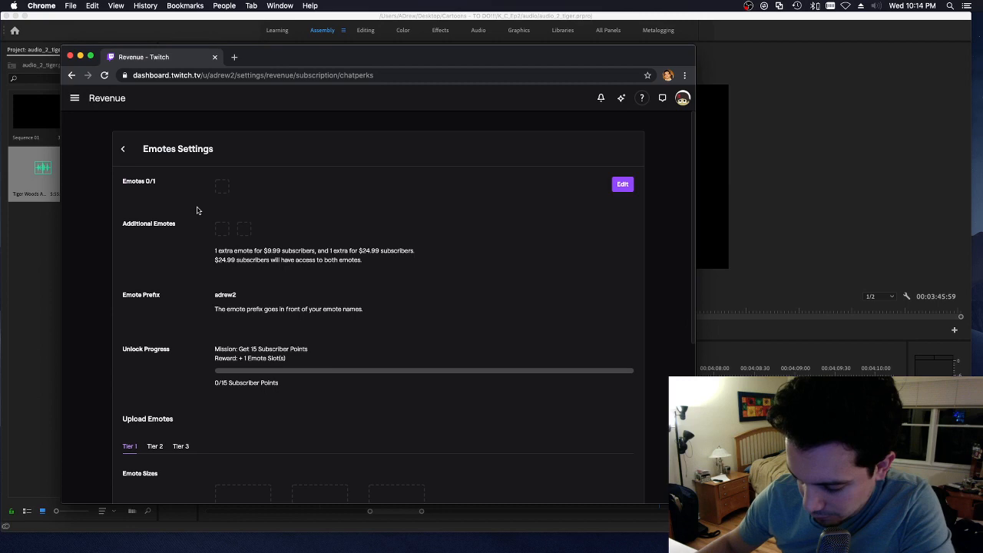
{"action": "left_click", "coordinate": [123, 151]}
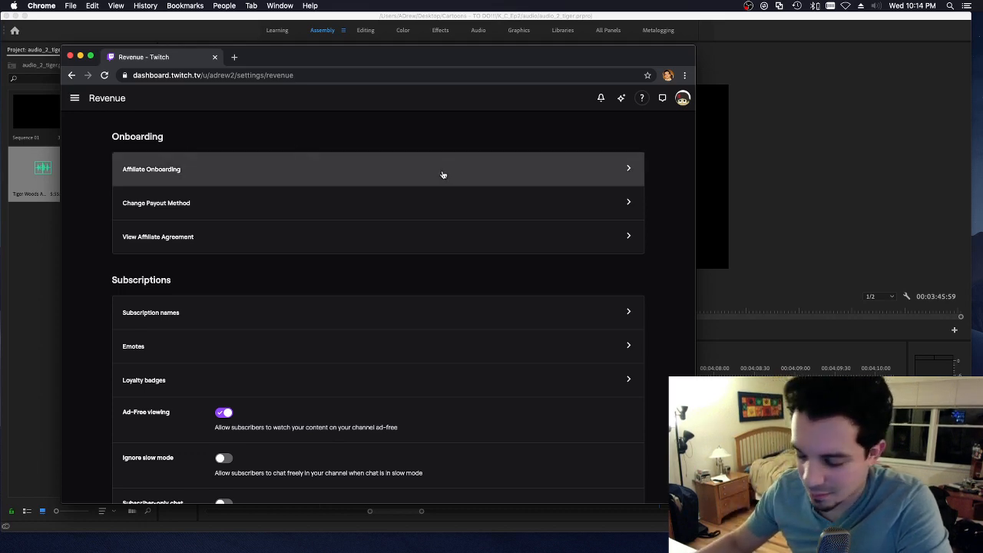
{"action": "left_click", "coordinate": [216, 58]}
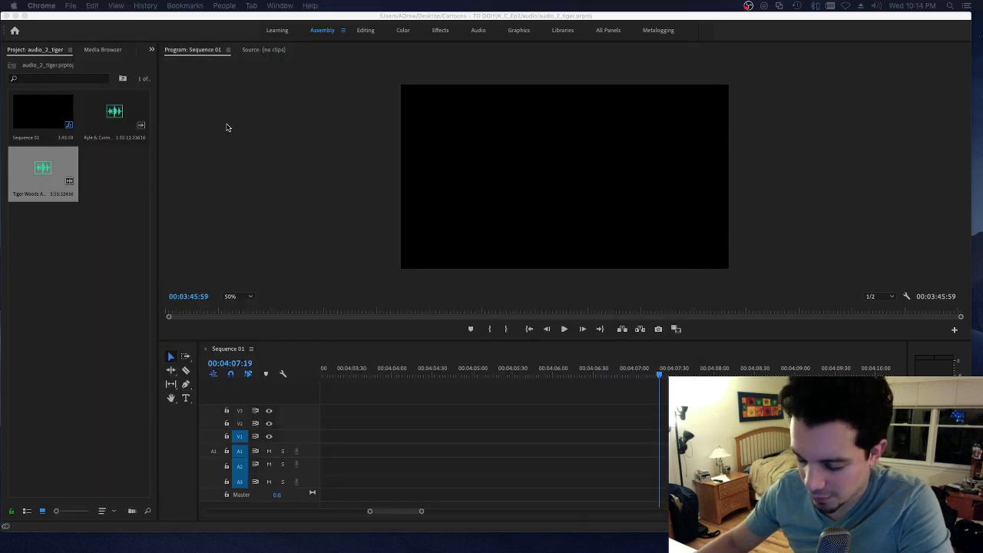
Step: Switch back to Premiere Pro and save the audio_2_tiger project
{"action": "left_click", "coordinate": [408, 466]}
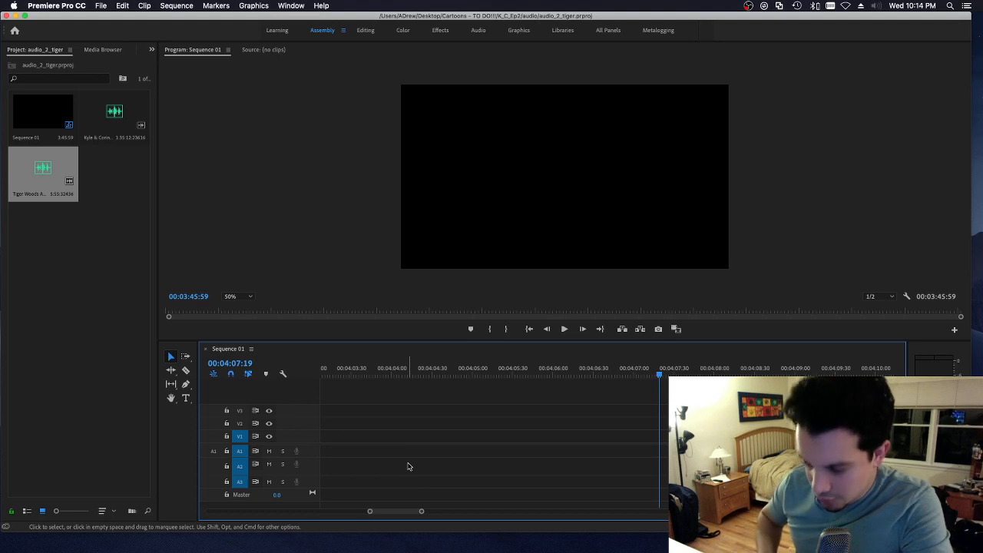
{"action": "key", "text": "super+s"}
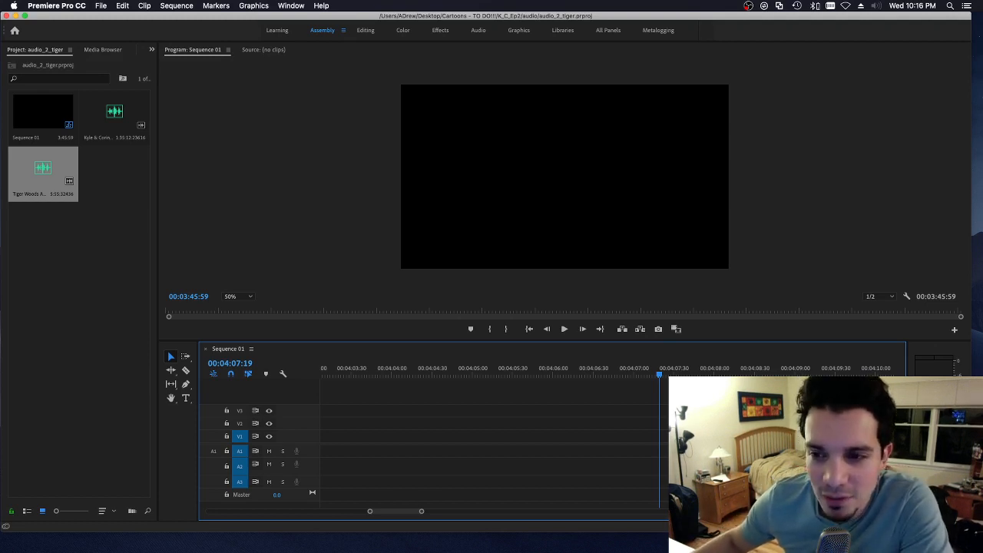
{"action": "key", "text": "super+Tab"}
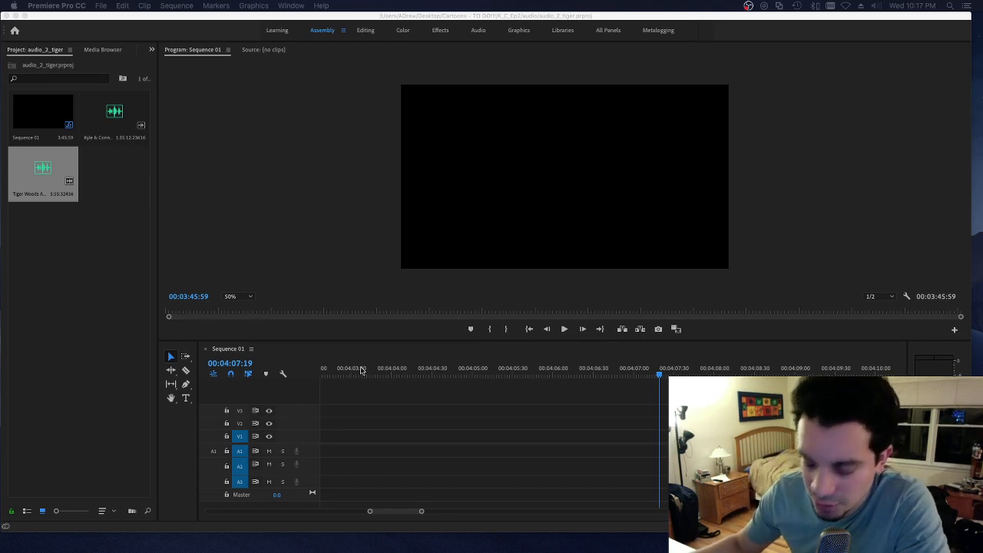
Step: Move the later group of audio clips on A1 earlier so it starts at about 00:01:21 and ends at 00:02:21:41
{"action": "left_click", "coordinate": [396, 515]}
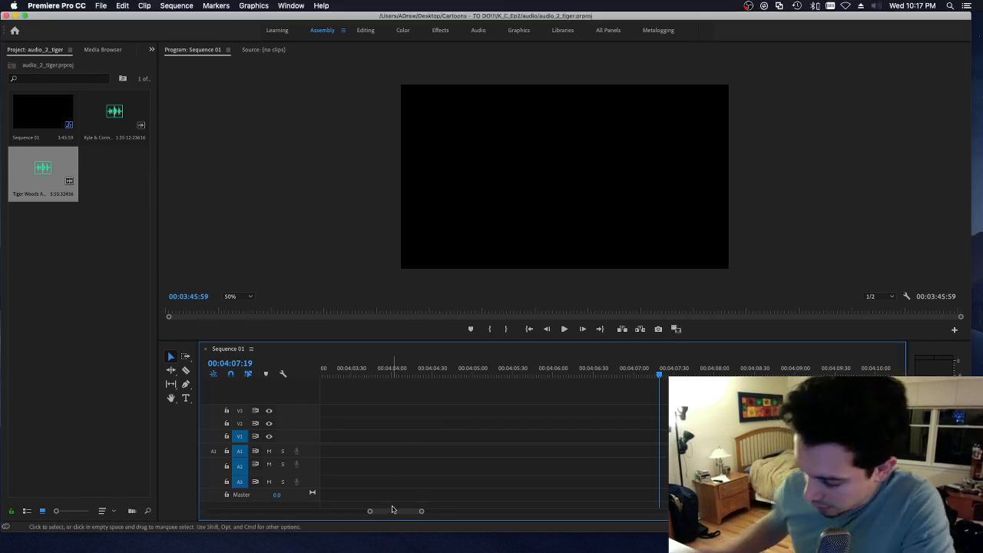
{"action": "key", "text": "minus"}
{"action": "key", "text": "minus"}
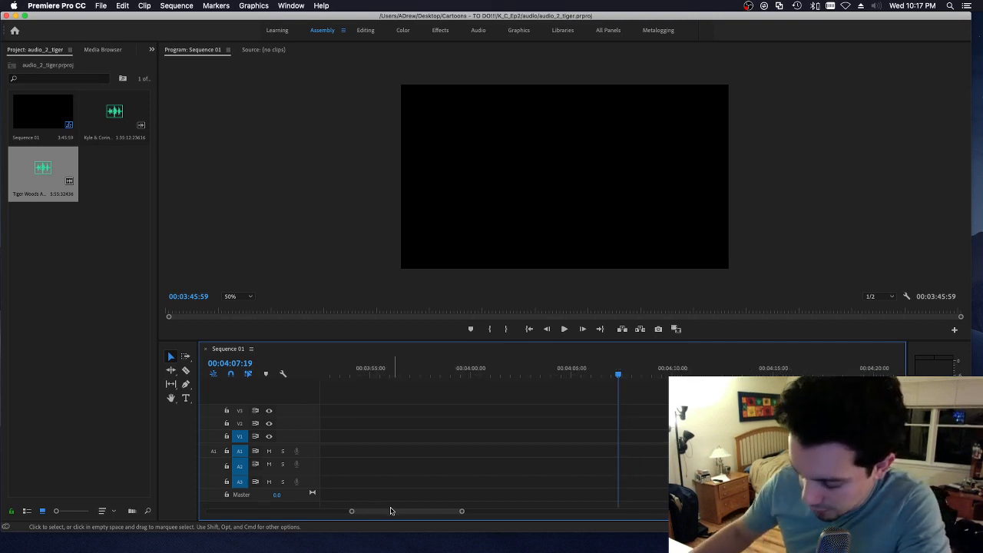
{"action": "left_click_drag", "start_coordinate": [387, 516], "coordinate": [358, 519]}
{"action": "key", "text": "minus"}
{"action": "key", "text": "minus"}
{"action": "key", "text": "minus"}
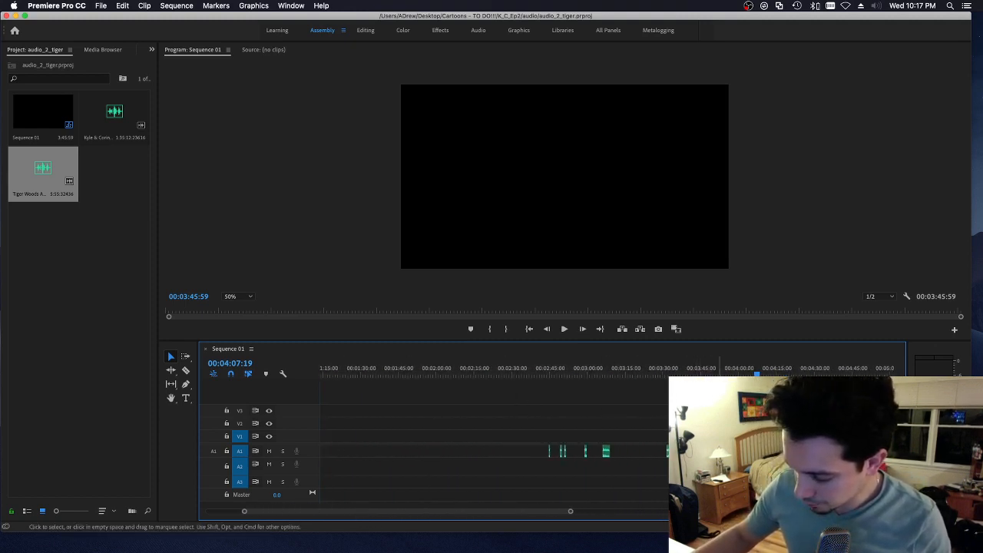
{"action": "left_click_drag", "start_coordinate": [683, 419], "coordinate": [394, 452]}
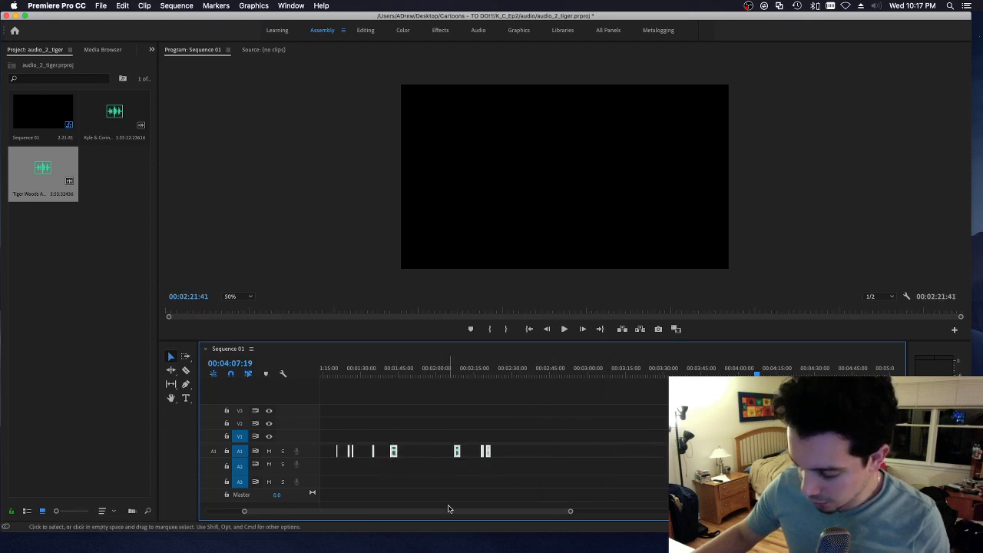
Step: Shift the later A1 clips back toward the opening clips, move the last three to about 00:01:00, and save the project
{"action": "left_click_drag", "start_coordinate": [441, 514], "coordinate": [388, 514]}
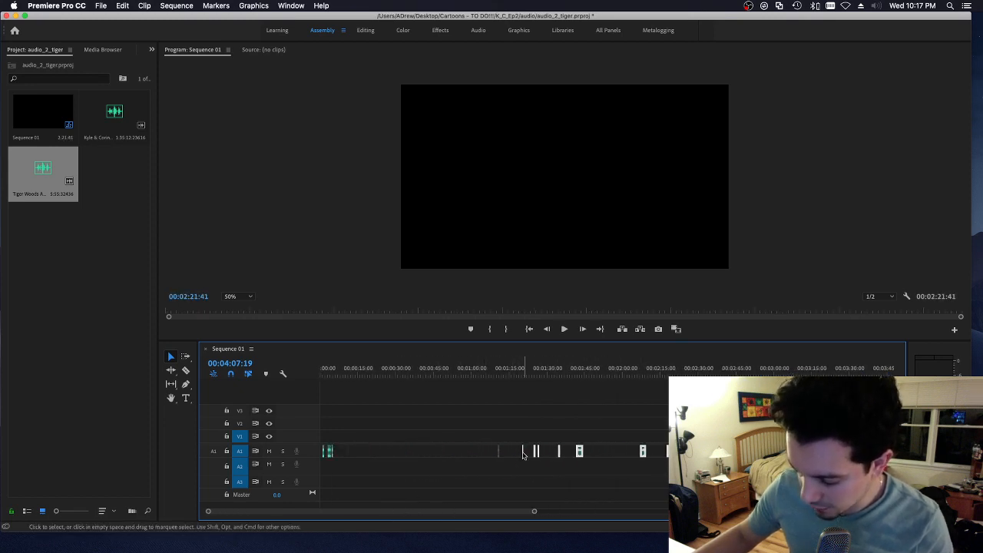
{"action": "left_click_drag", "start_coordinate": [480, 435], "coordinate": [509, 455]}
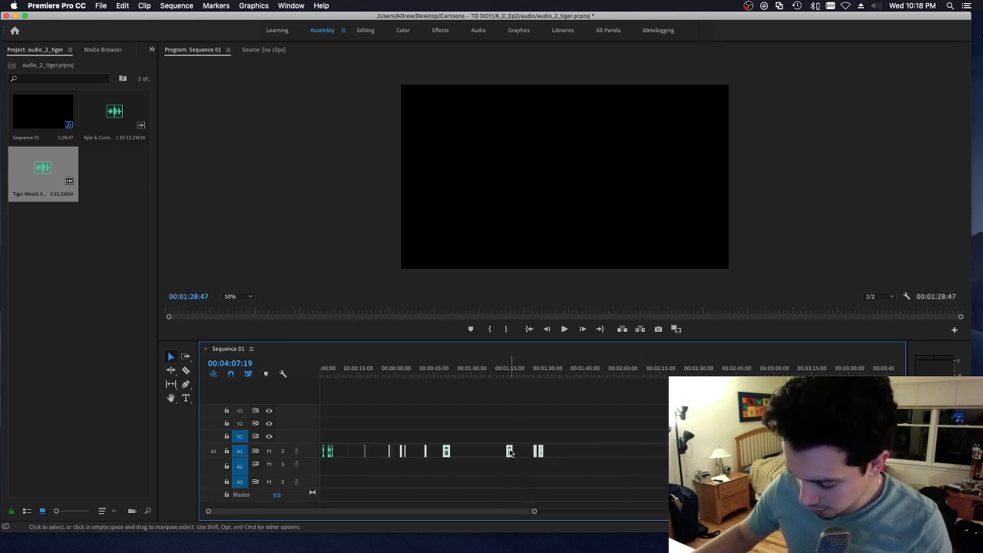
{"action": "left_click_drag", "start_coordinate": [492, 421], "coordinate": [574, 483]}
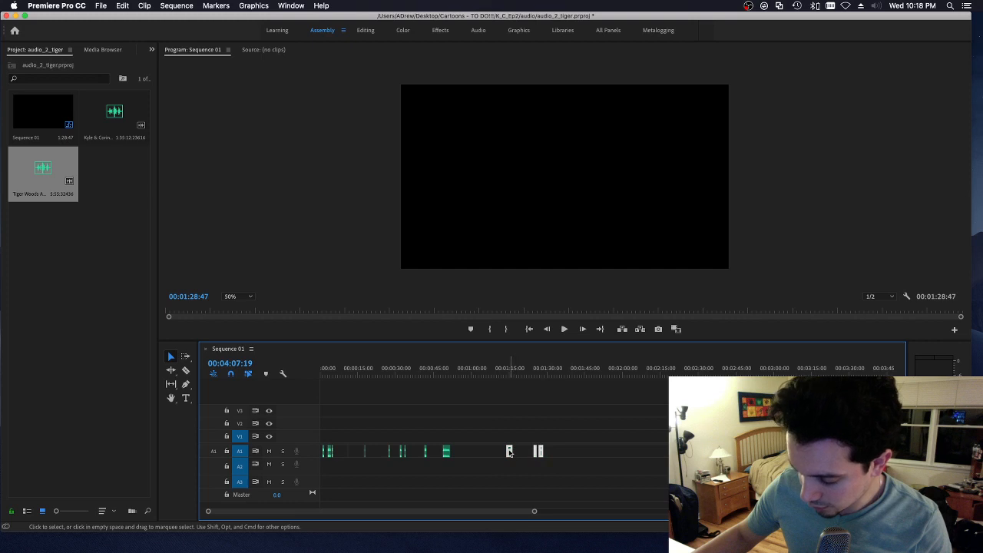
{"action": "left_click_drag", "start_coordinate": [509, 452], "coordinate": [476, 456]}
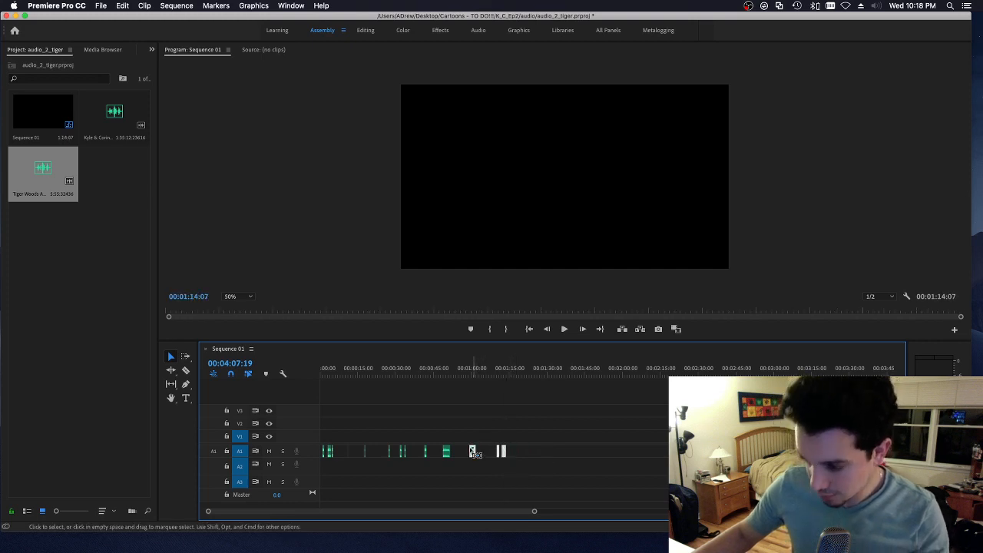
{"action": "key", "text": "super+s"}
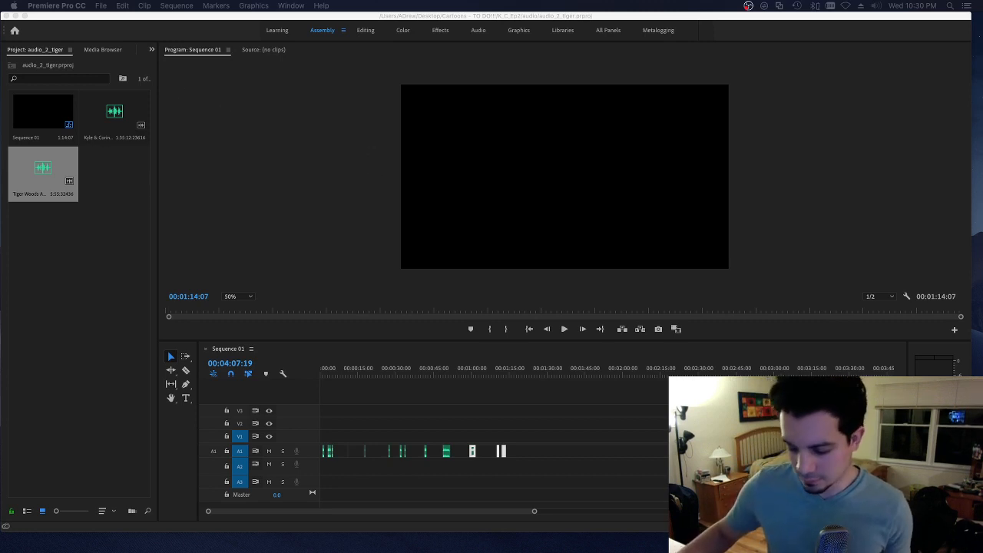
Step: Place the playhead at 00:01:14:42 and move the last two A1 clips earlier, ending at 00:01:07:16
{"action": "left_click", "coordinate": [411, 406]}
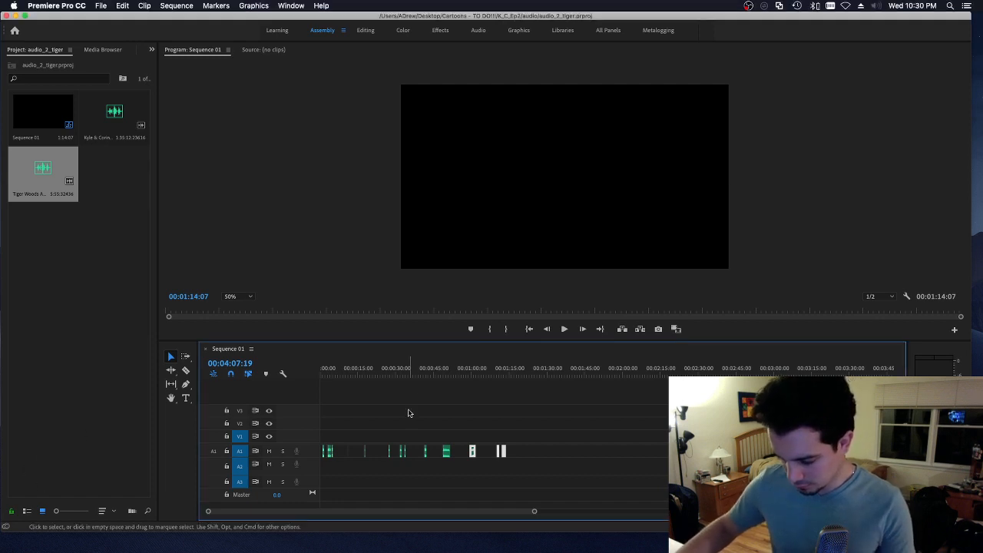
{"action": "key", "text": "="}
{"action": "key", "text": "="}
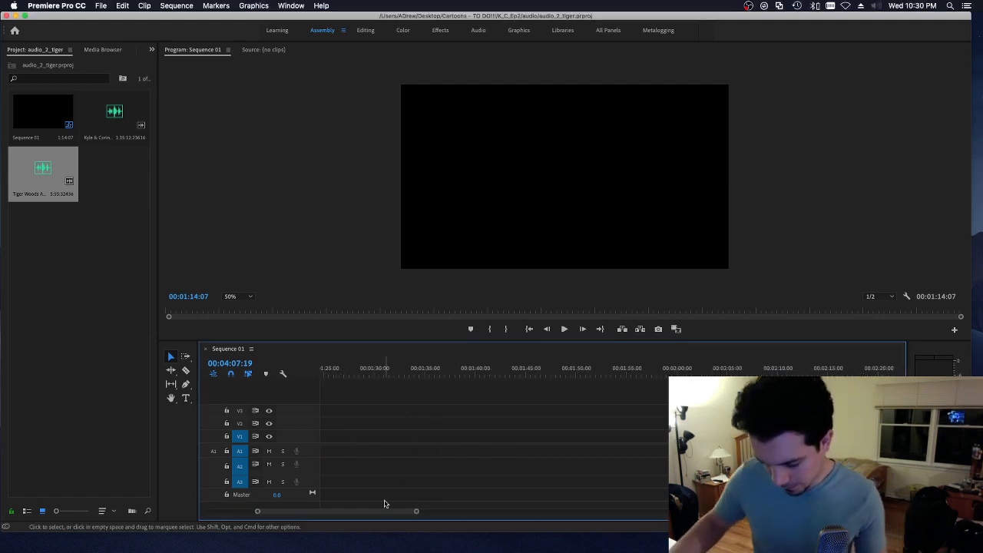
{"action": "left_click_drag", "start_coordinate": [391, 512], "coordinate": [314, 511]}
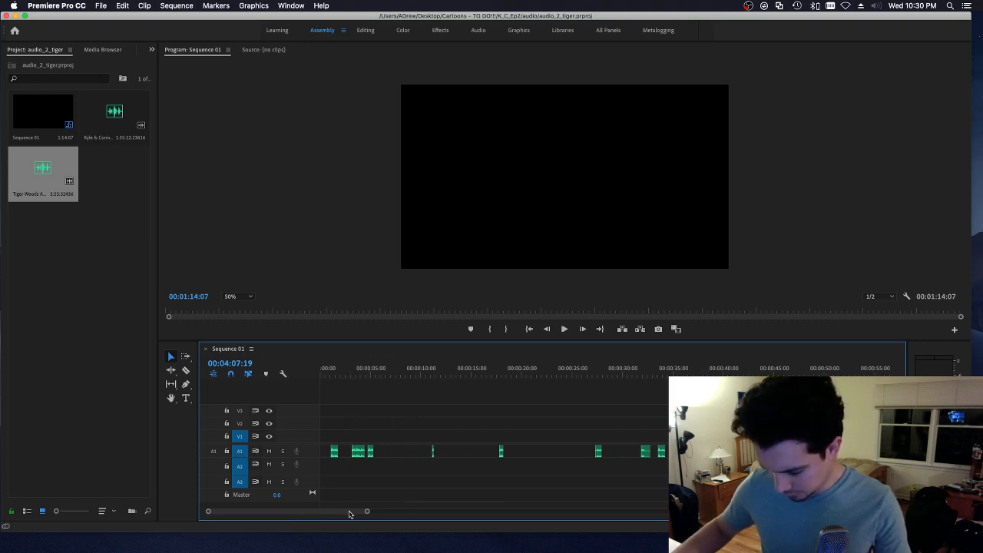
{"action": "left_click_drag", "start_coordinate": [351, 510], "coordinate": [373, 511]}
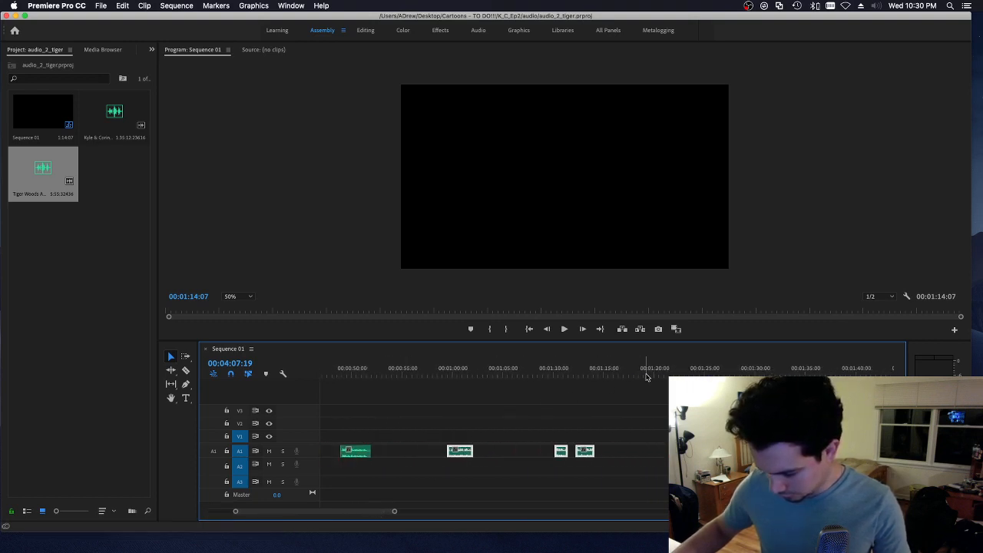
{"action": "left_click_drag", "start_coordinate": [607, 376], "coordinate": [601, 377]}
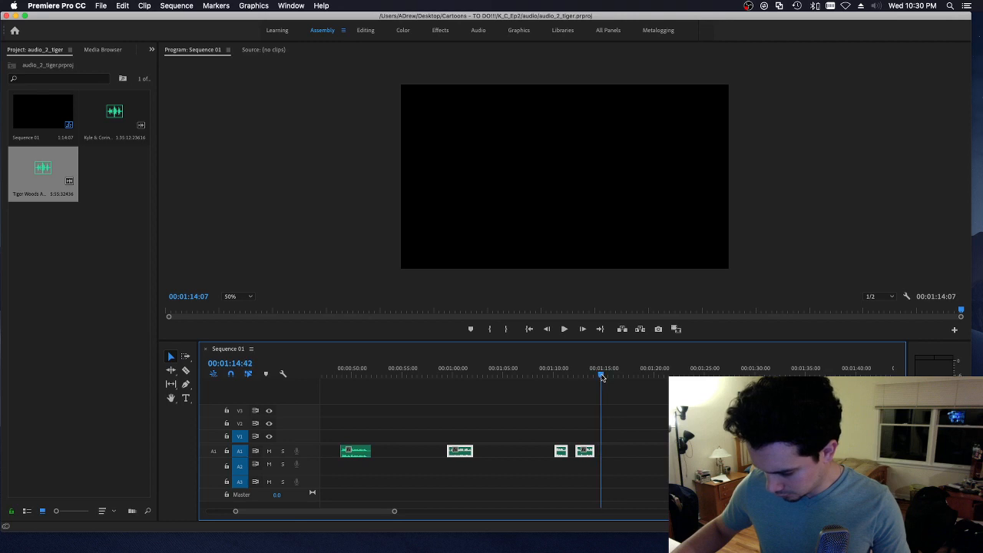
{"action": "left_click", "coordinate": [564, 412]}
{"action": "left_click_drag", "start_coordinate": [547, 428], "coordinate": [520, 456]}
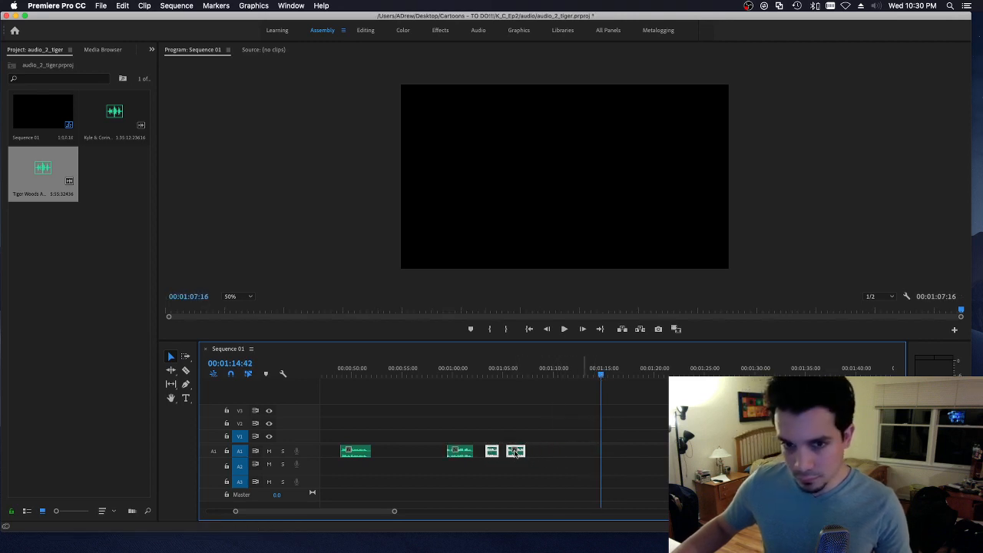
Step: Move the last three A1 clips closer to the clip before them, ending at 00:01:00:46
{"action": "left_click_drag", "start_coordinate": [446, 430], "coordinate": [525, 470]}
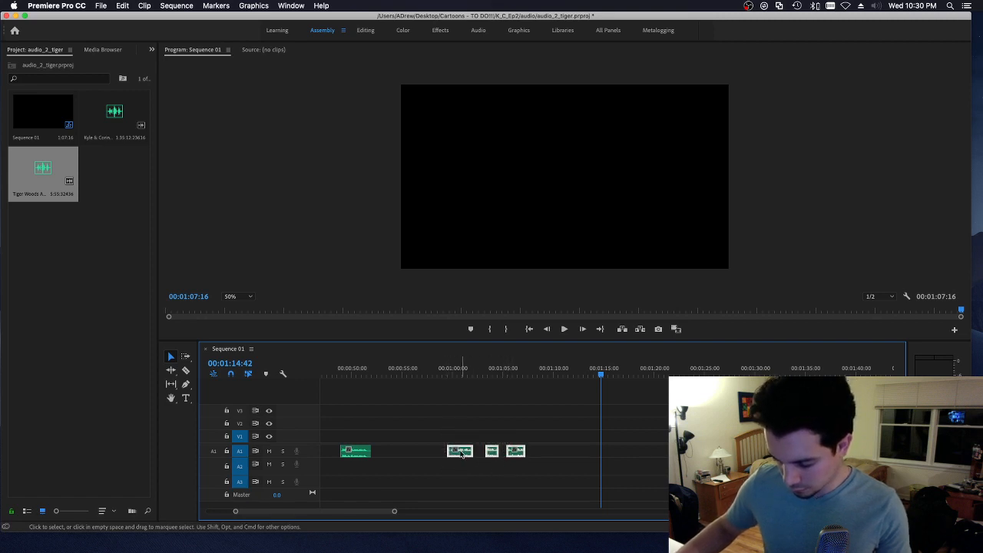
{"action": "left_click_drag", "start_coordinate": [461, 454], "coordinate": [401, 454]}
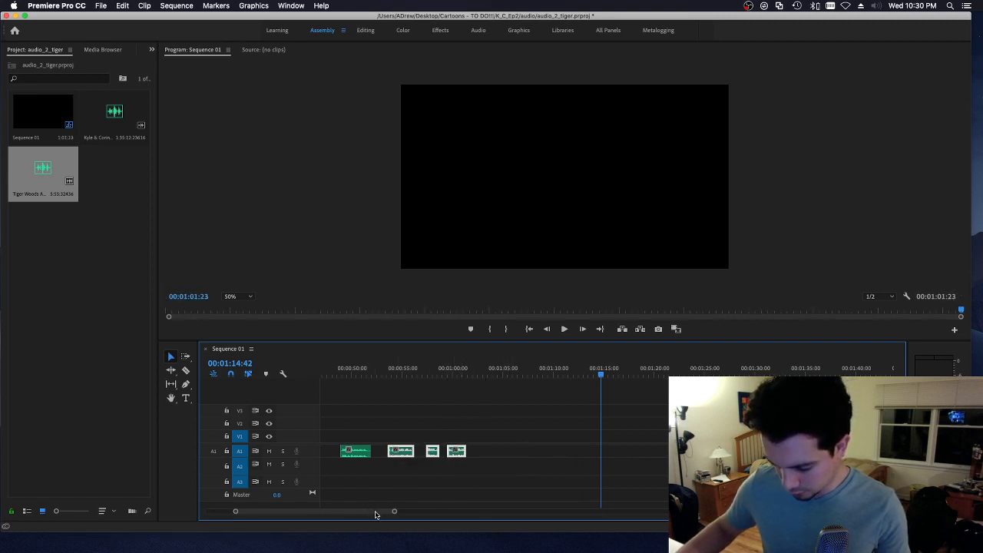
{"action": "left_click_drag", "start_coordinate": [376, 514], "coordinate": [364, 514]}
{"action": "left_click_drag", "start_coordinate": [611, 454], "coordinate": [605, 457]}
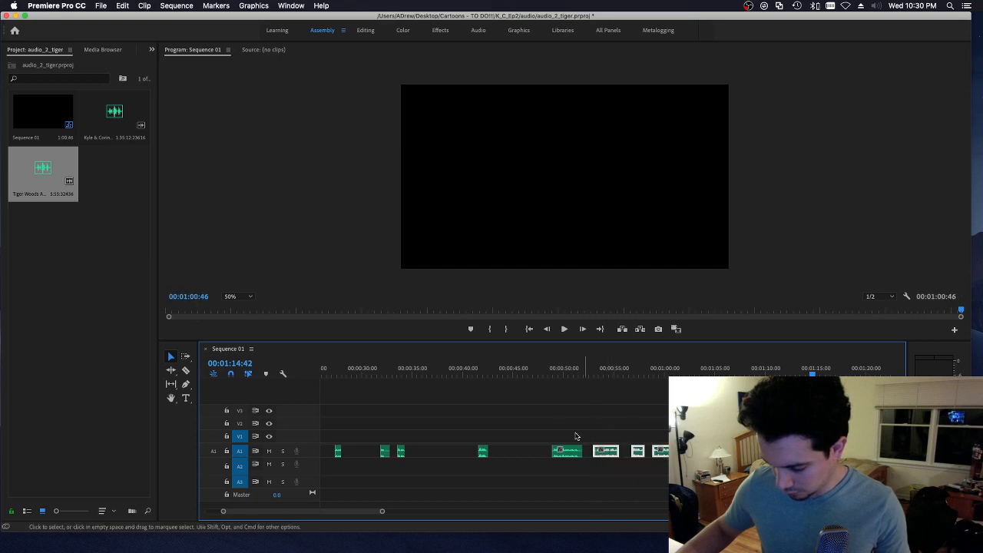
Step: Close the large gaps before the last five A1 clips by moving them earlier, ending the group at 00:00:49:24
{"action": "left_click_drag", "start_coordinate": [537, 422], "coordinate": [659, 463]}
{"action": "left_click_drag", "start_coordinate": [578, 456], "coordinate": [421, 456]}
{"action": "left_click", "coordinate": [483, 453], "text": "shift"}
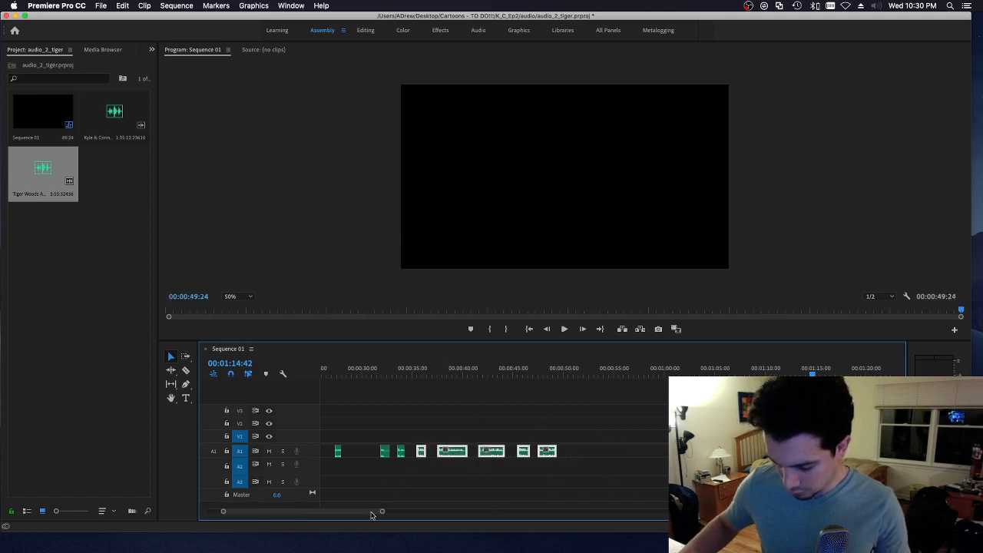
Step: Tighten the gap after the clip at about 00:00:27, then move it and all following clips to about 00:00:20
{"action": "left_click_drag", "start_coordinate": [374, 516], "coordinate": [360, 516]}
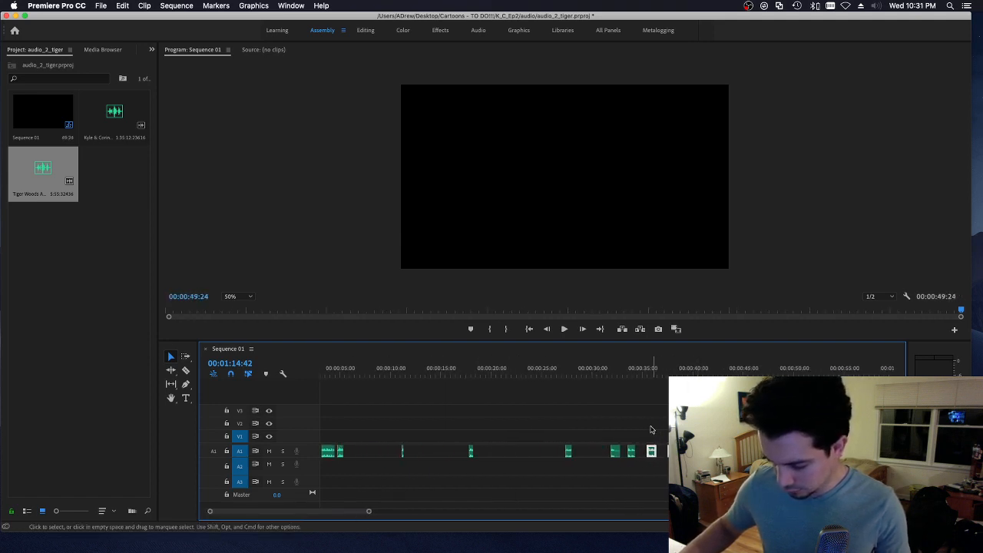
{"action": "left_click_drag", "start_coordinate": [610, 429], "coordinate": [748, 470]}
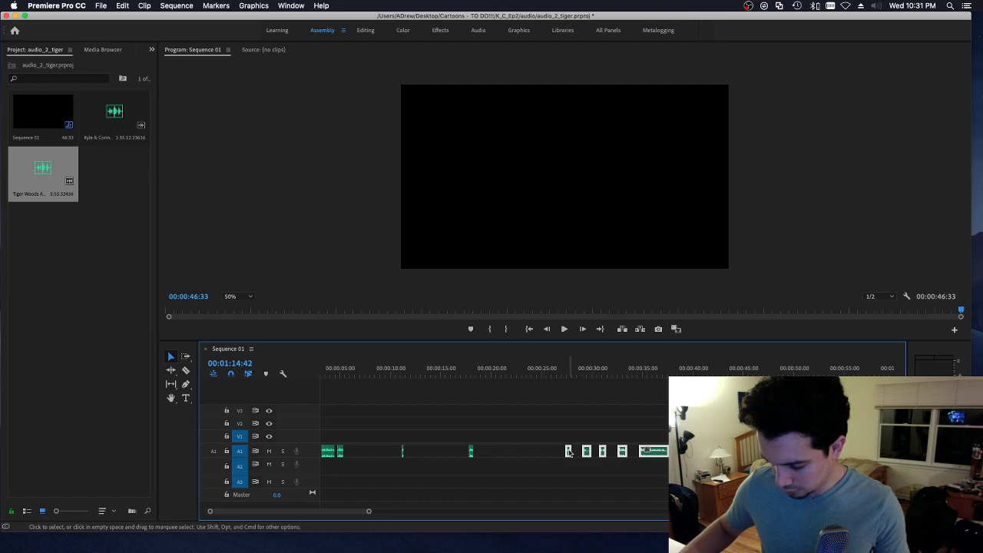
{"action": "left_click_drag", "start_coordinate": [569, 453], "coordinate": [490, 453]}
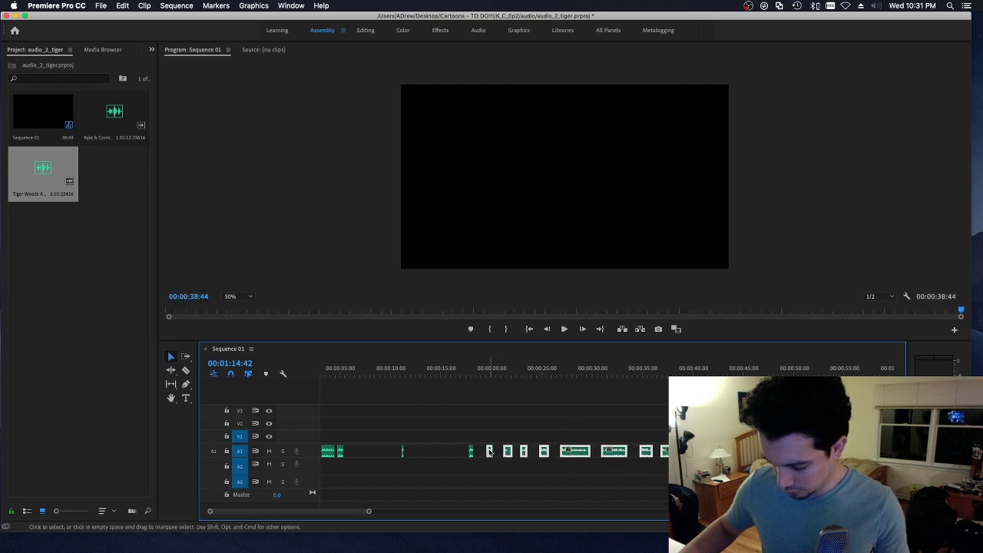
Step: Move the clip at about 00:00:18 and everything after it to about 00:00:12, just behind the short clip
{"action": "key", "text": "="}
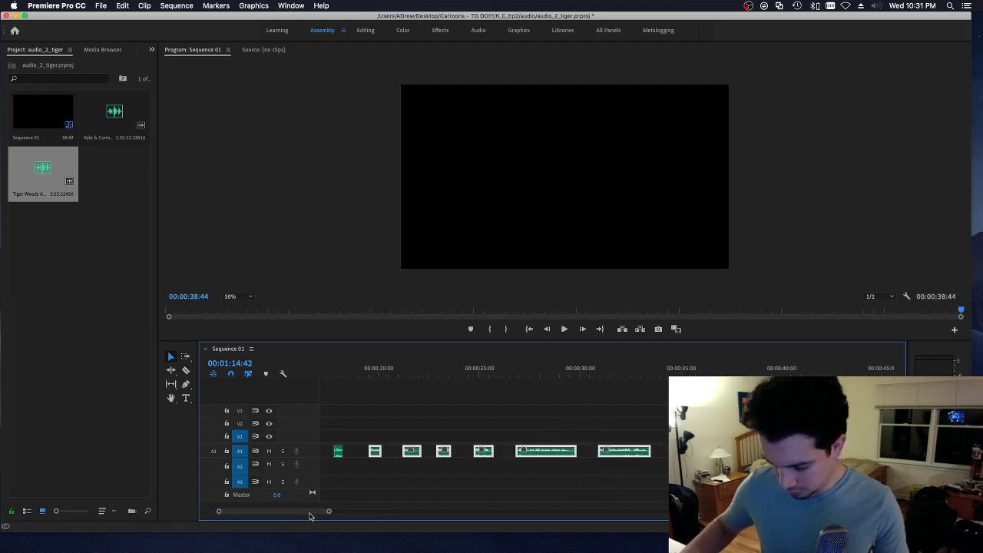
{"action": "left_click_drag", "start_coordinate": [311, 516], "coordinate": [305, 517]}
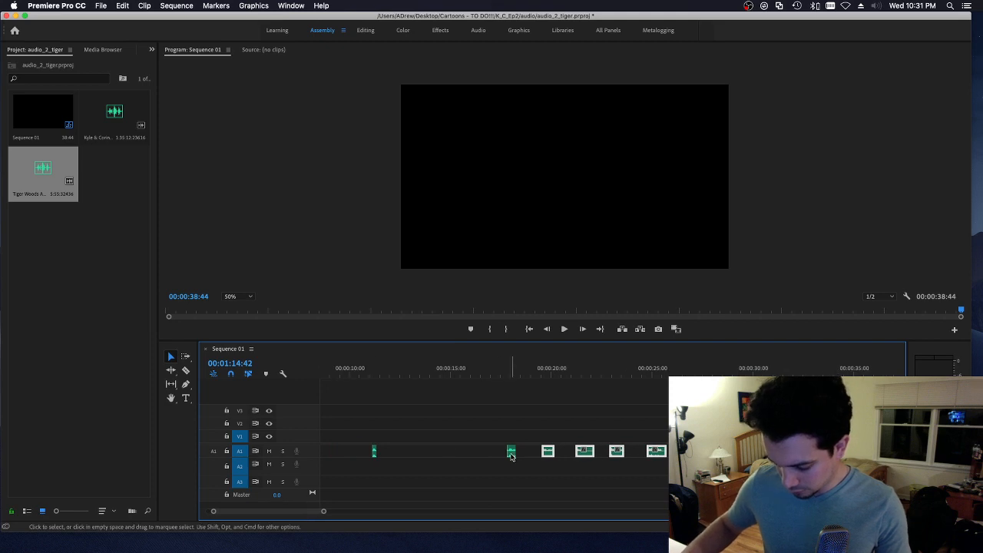
{"action": "left_click_drag", "start_coordinate": [512, 456], "coordinate": [377, 453]}
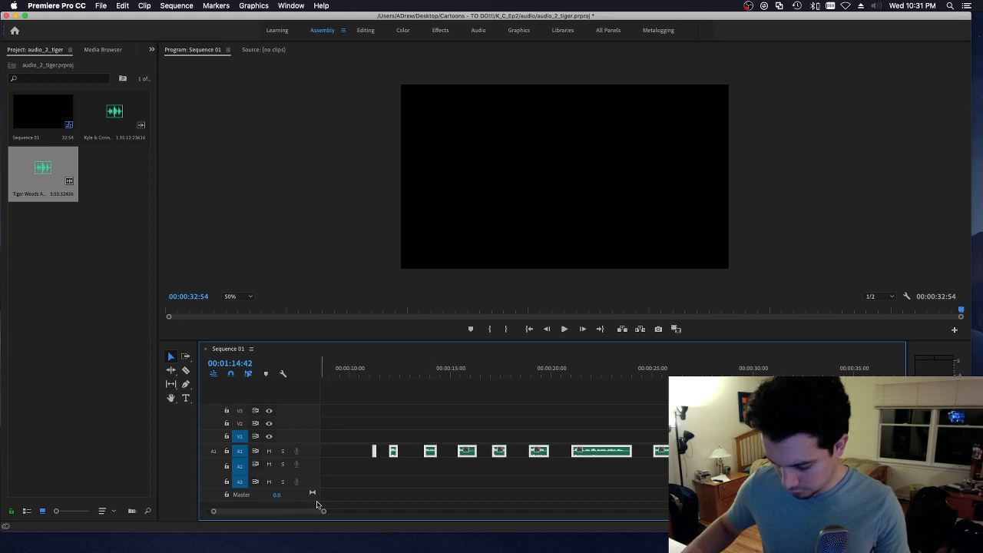
Step: Close the remaining gaps between the opening A1 clips by moving the following clips earlier, ending the sequence at 00:00:26:30
{"action": "scroll", "coordinate": [315, 511], "scroll_direction": "left", "scroll_amount": 5}
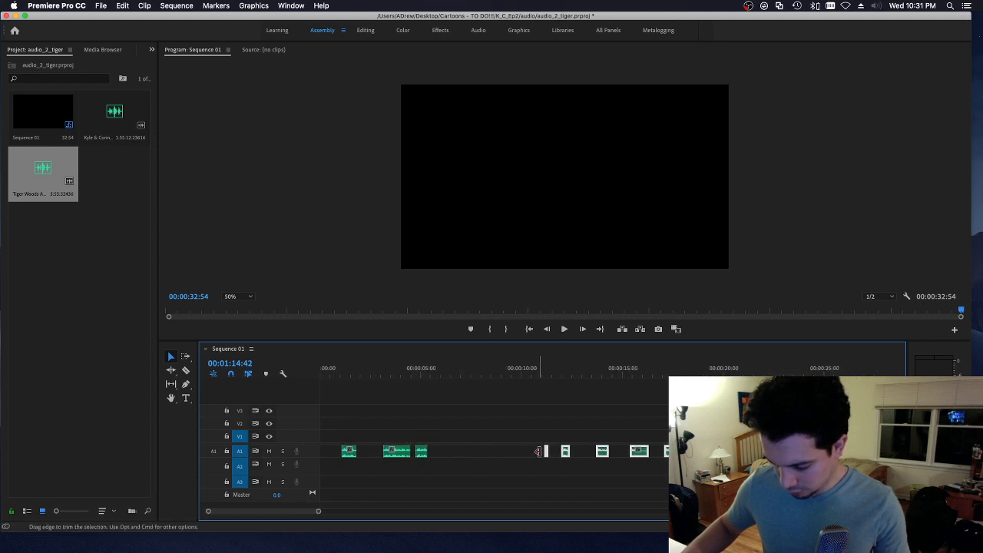
{"action": "left_click_drag", "start_coordinate": [567, 458], "coordinate": [461, 453]}
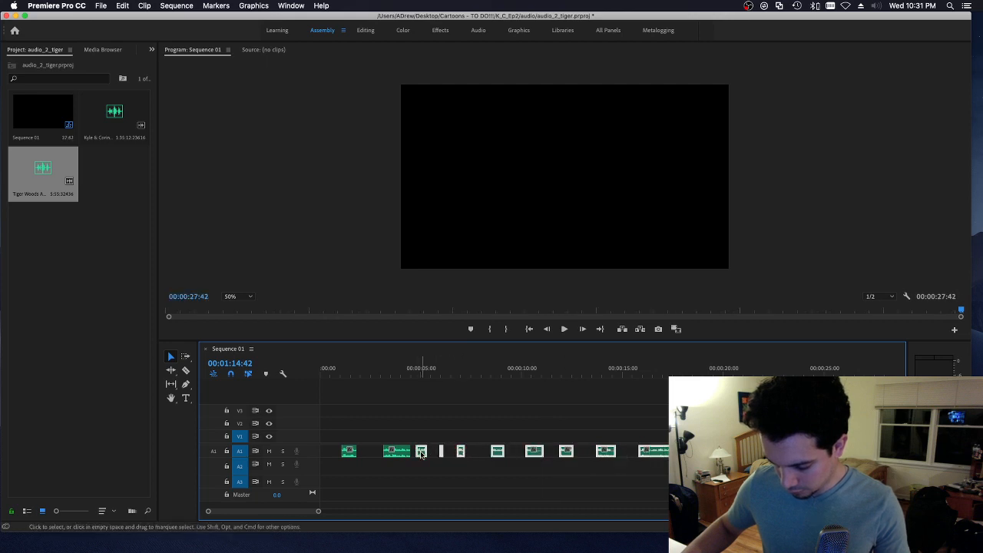
{"action": "left_click", "coordinate": [397, 453], "text": "shift"}
{"action": "left_click_drag", "start_coordinate": [398, 453], "coordinate": [340, 452]}
{"action": "key", "text": "minus"}
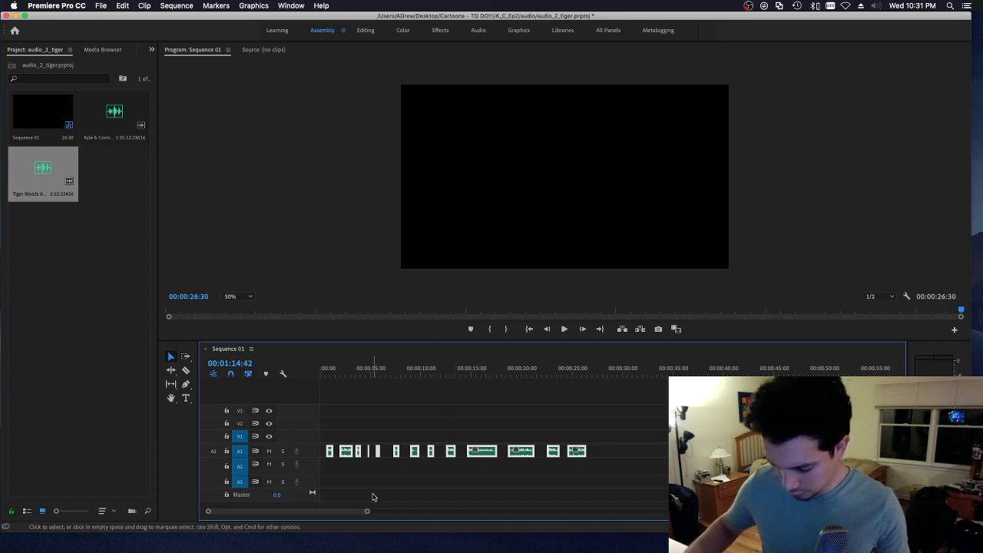
Step: Move the whole row of A1 clips to the very start of the sequence and deselect them
{"action": "key", "text": "equal"}
{"action": "key", "text": "equal"}
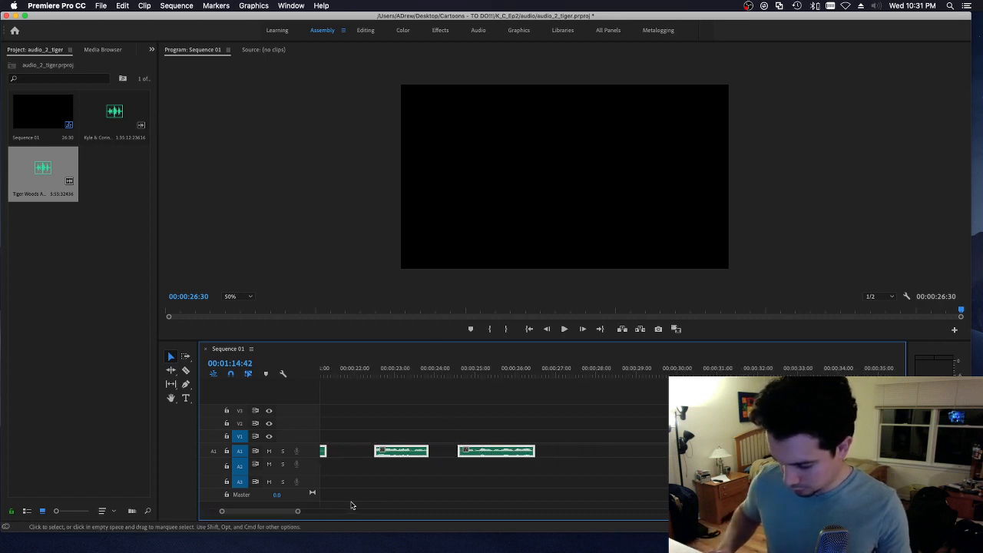
{"action": "left_click_drag", "start_coordinate": [294, 513], "coordinate": [256, 516]}
{"action": "left_click_drag", "start_coordinate": [360, 452], "coordinate": [339, 456]}
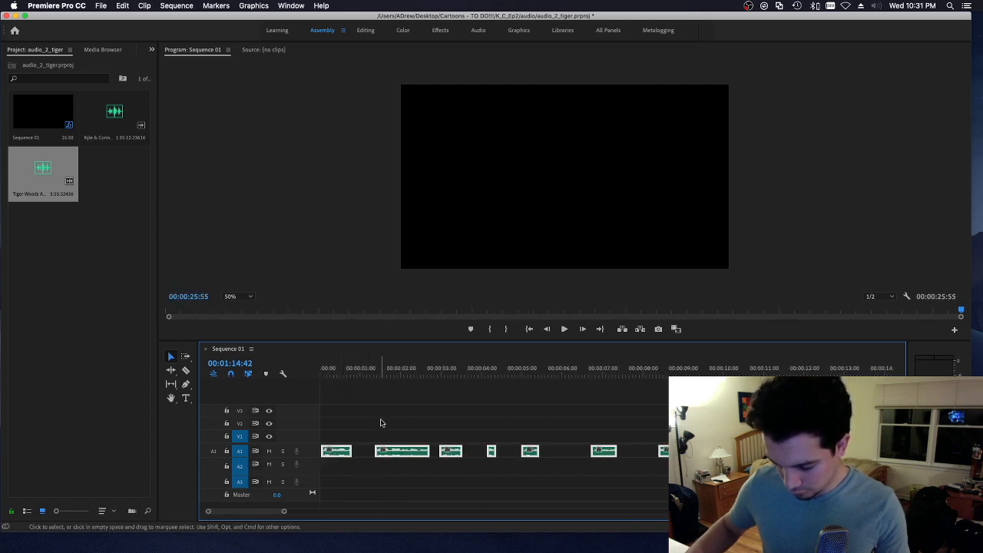
{"action": "left_click", "coordinate": [384, 424]}
{"action": "left_click_drag", "start_coordinate": [382, 421], "coordinate": [725, 488]}
{"action": "left_click", "coordinate": [725, 488]}
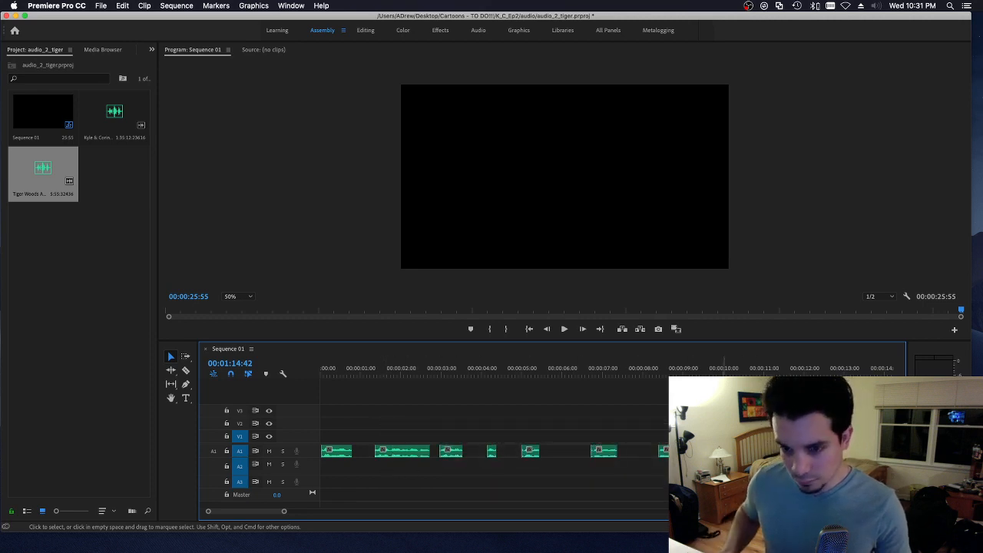
Step: Move every A1 clip after the first one earlier, so the second clip starts at about 00:00:01:07
{"action": "key", "text": "minus"}
{"action": "key", "text": "minus"}
{"action": "key", "text": "minus"}
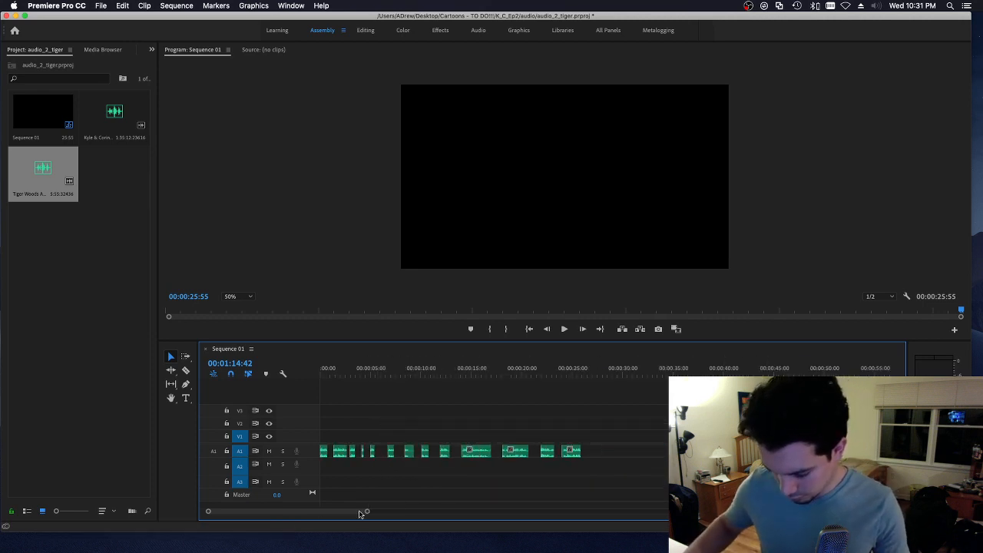
{"action": "left_click_drag", "start_coordinate": [336, 432], "coordinate": [569, 470]}
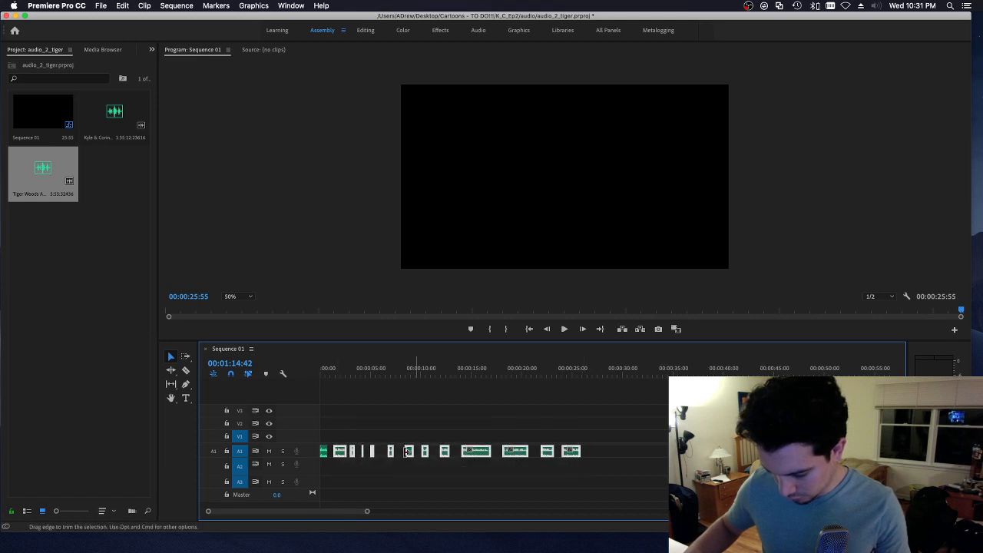
{"action": "key", "text": "equal"}
{"action": "key", "text": "equal"}
{"action": "key", "text": "equal"}
{"action": "key", "text": "equal"}
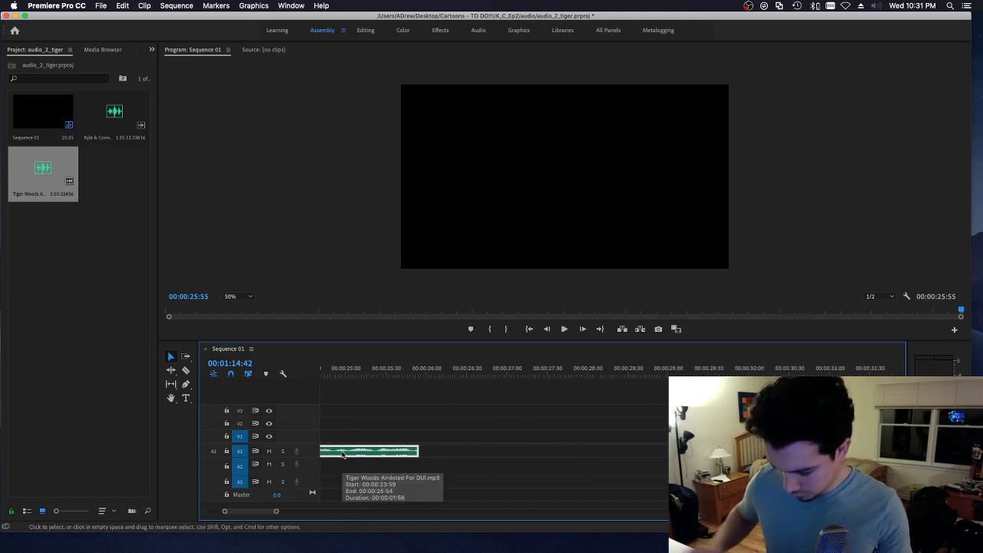
{"action": "left_click_drag", "start_coordinate": [268, 513], "coordinate": [202, 515]}
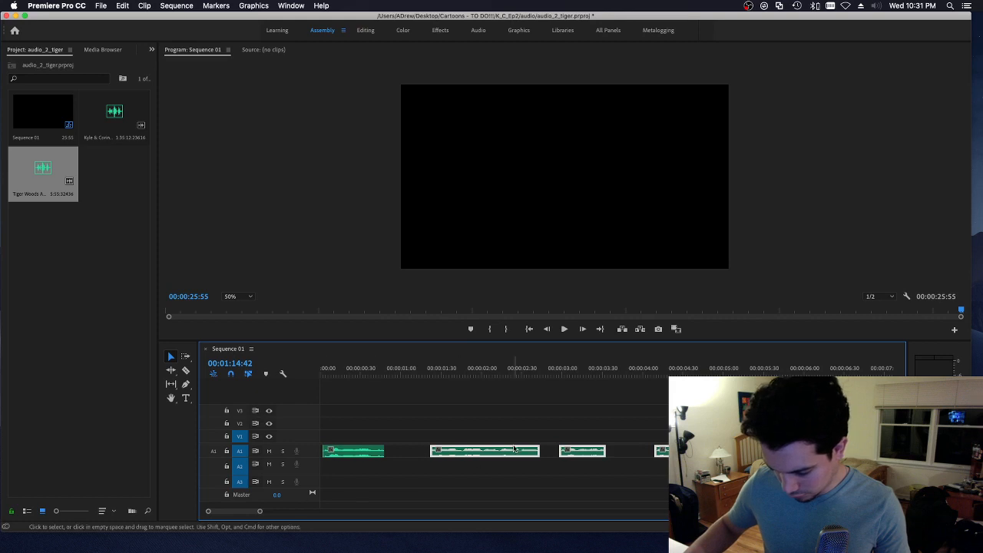
{"action": "left_click_drag", "start_coordinate": [495, 454], "coordinate": [477, 454]}
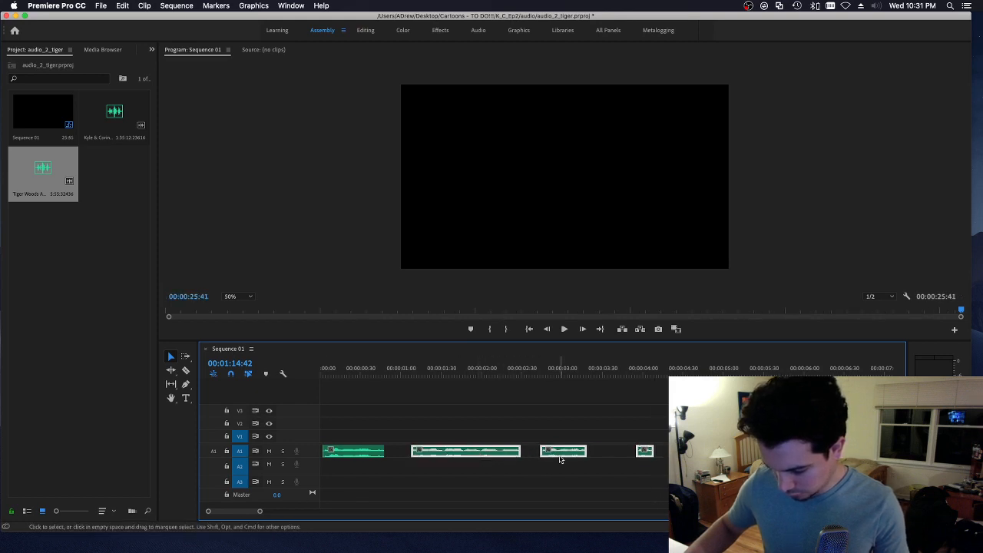
Step: Move the short fourth clip and everything after it to about 00:00:03:28, keeping the second and third clips in place
{"action": "left_click", "coordinate": [567, 455]}
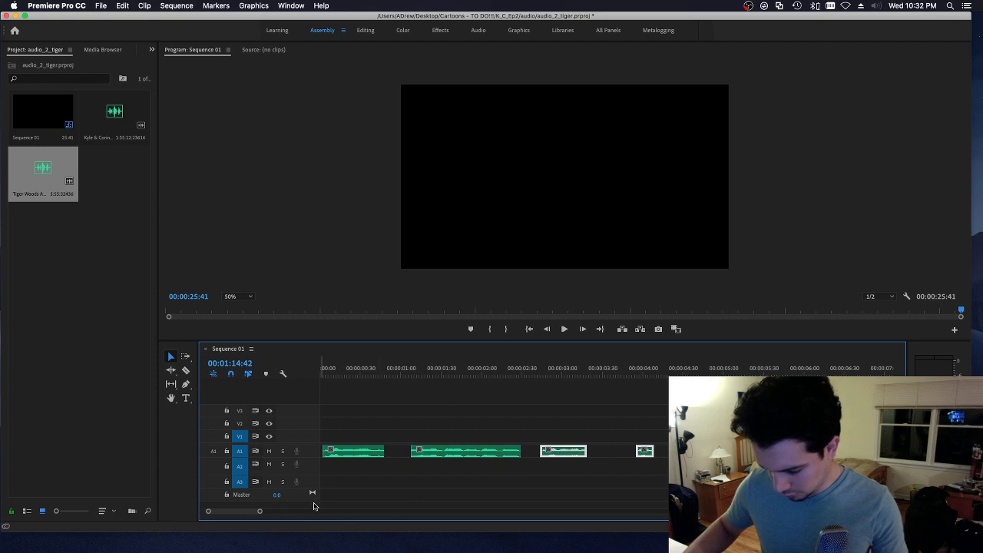
{"action": "left_click_drag", "start_coordinate": [227, 513], "coordinate": [228, 513]}
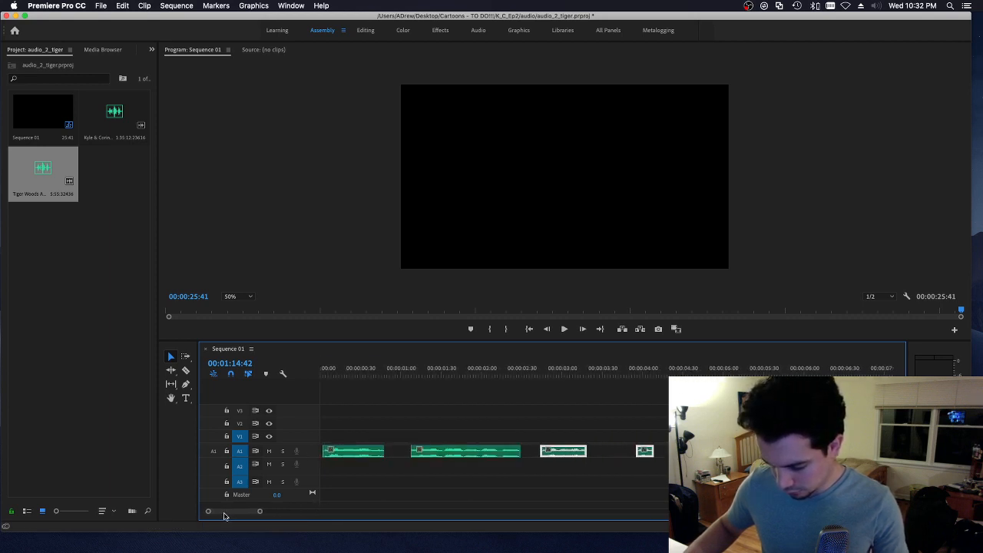
{"action": "left_click_drag", "start_coordinate": [557, 455], "coordinate": [556, 454]}
{"action": "left_click", "coordinate": [646, 452]}
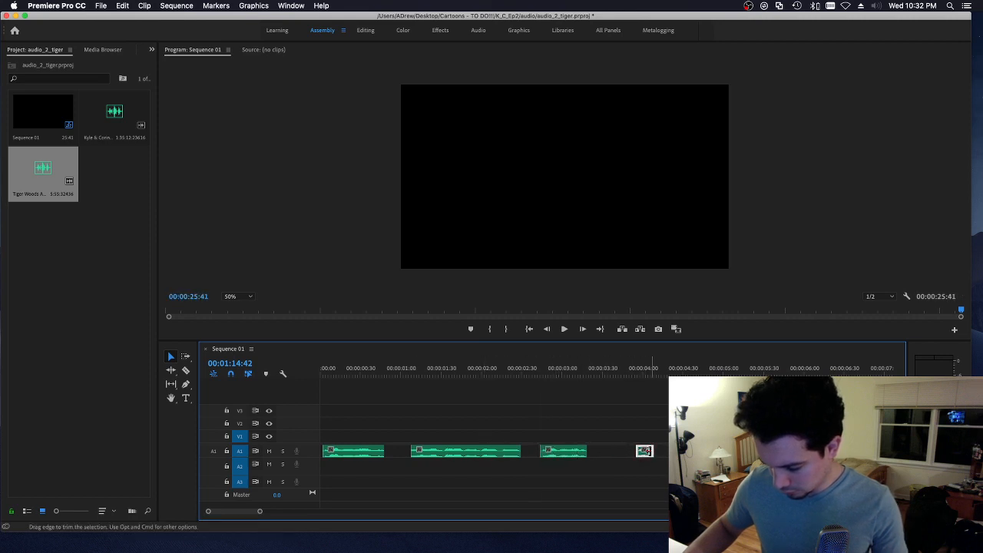
{"action": "left_click_drag", "start_coordinate": [646, 452], "coordinate": [610, 456]}
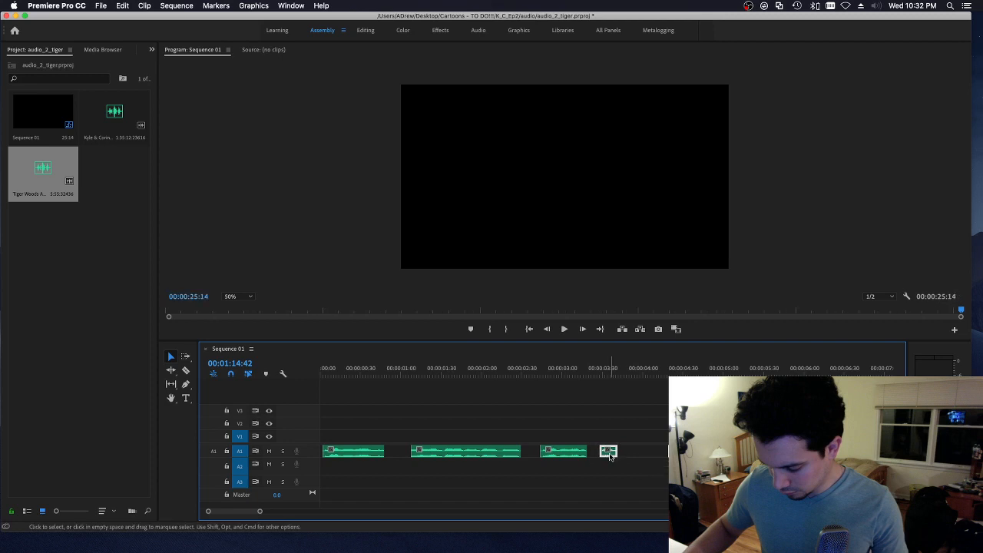
Step: Tighten the gaps before the fifth to eighth A1 clips by moving the following clips earlier, ending the sequence at 00:00:22:13
{"action": "left_click_drag", "start_coordinate": [686, 454], "coordinate": [649, 457]}
{"action": "left_click_drag", "start_coordinate": [796, 455], "coordinate": [703, 455]}
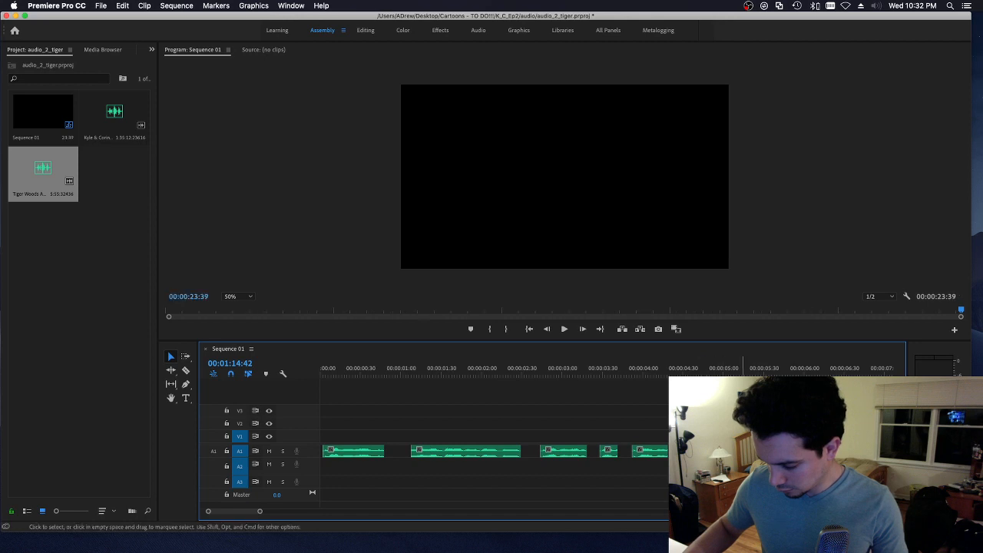
{"action": "left_click_drag", "start_coordinate": [843, 455], "coordinate": [777, 455]}
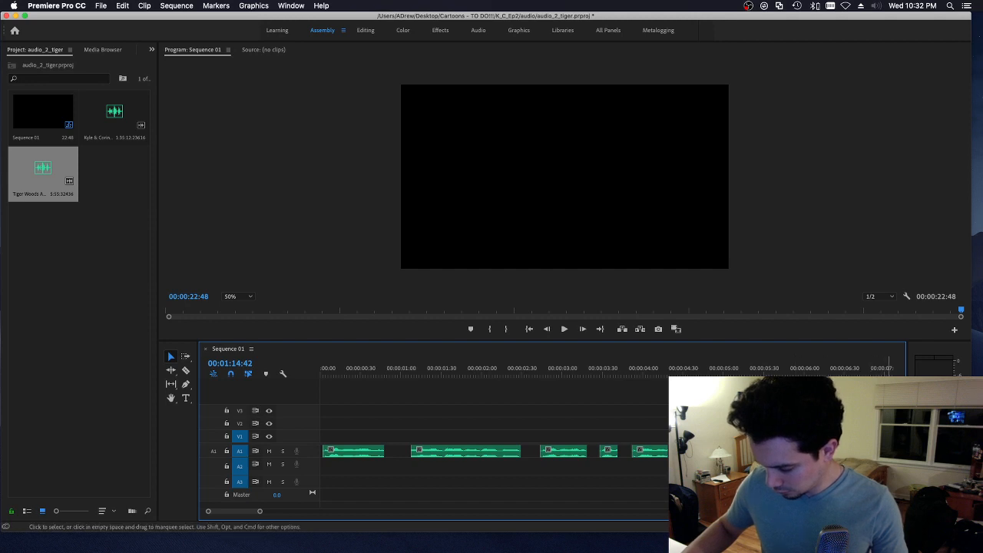
{"action": "left_click_drag", "start_coordinate": [889, 453], "coordinate": [840, 453]}
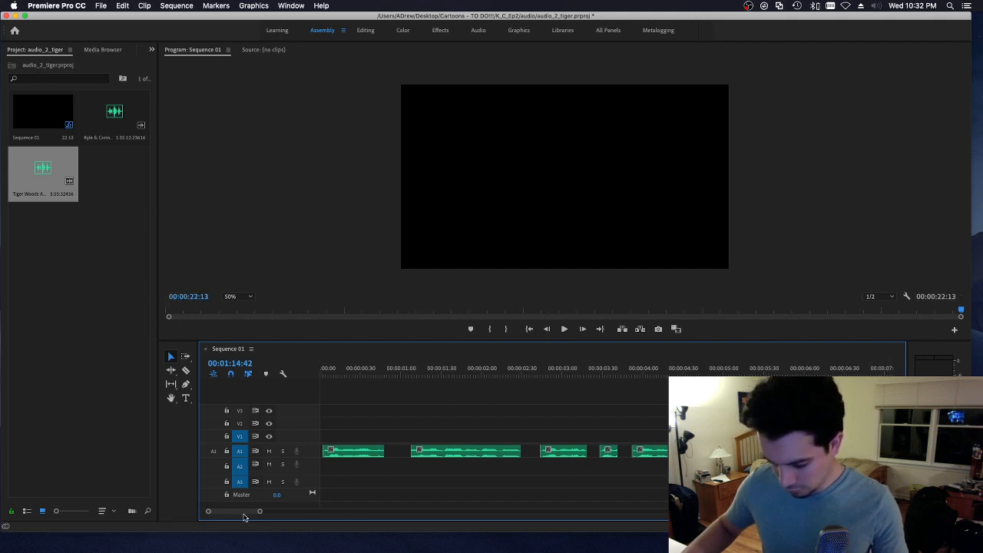
Step: Move the ninth clip to about 00:00:07:17 and the tenth to about 00:00:08:26, each along with all clips after it
{"action": "scroll", "coordinate": [246, 516], "scroll_direction": "down", "scroll_amount": 4}
{"action": "scroll", "coordinate": [245, 516], "scroll_direction": "down", "scroll_amount": 3}
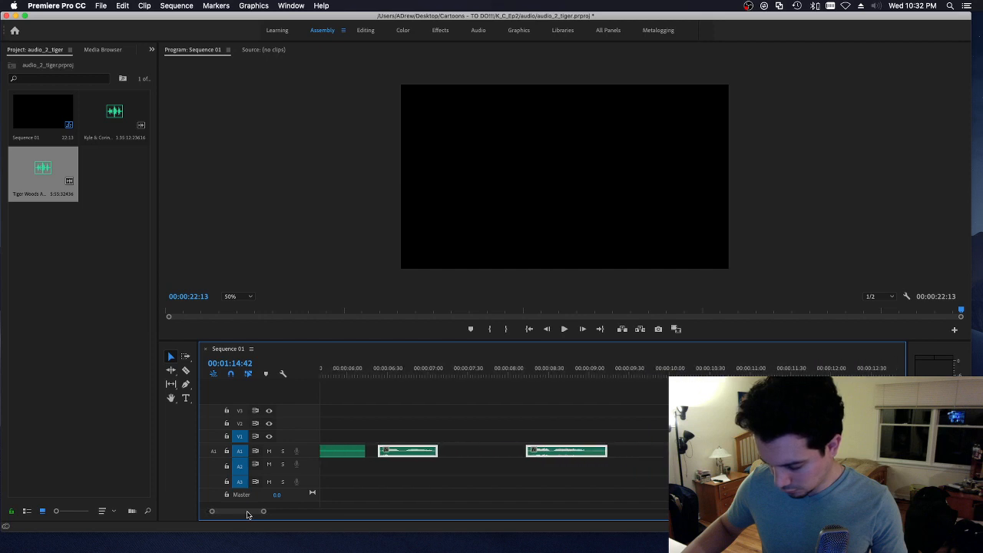
{"action": "left_click", "coordinate": [407, 454], "text": "shift"}
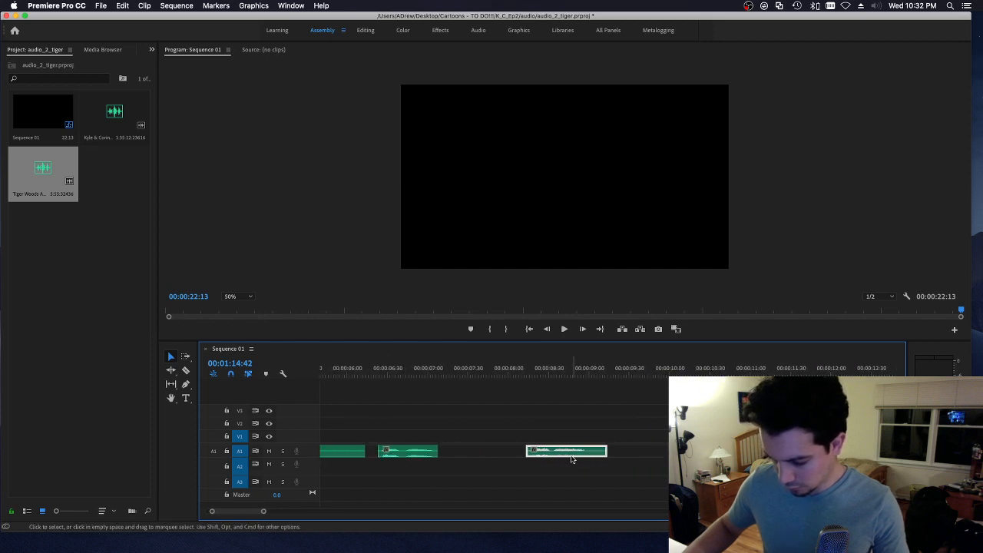
{"action": "left_click_drag", "start_coordinate": [573, 454], "coordinate": [498, 455]}
{"action": "left_click_drag", "start_coordinate": [678, 454], "coordinate": [602, 457]}
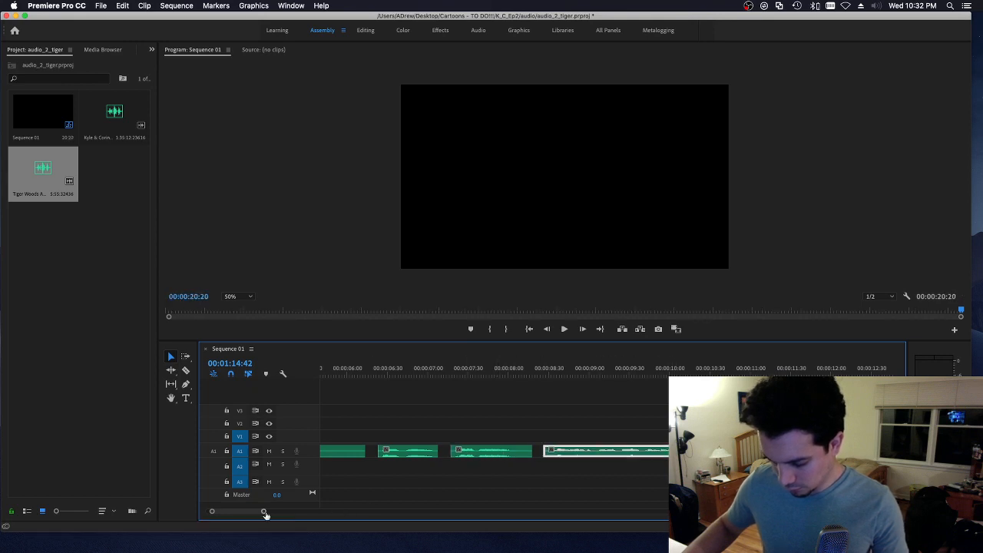
Step: Tighten the gaps before the last three A1 clips by moving them earlier, ending the sequence at 00:00:17:57
{"action": "left_click", "coordinate": [687, 474]}
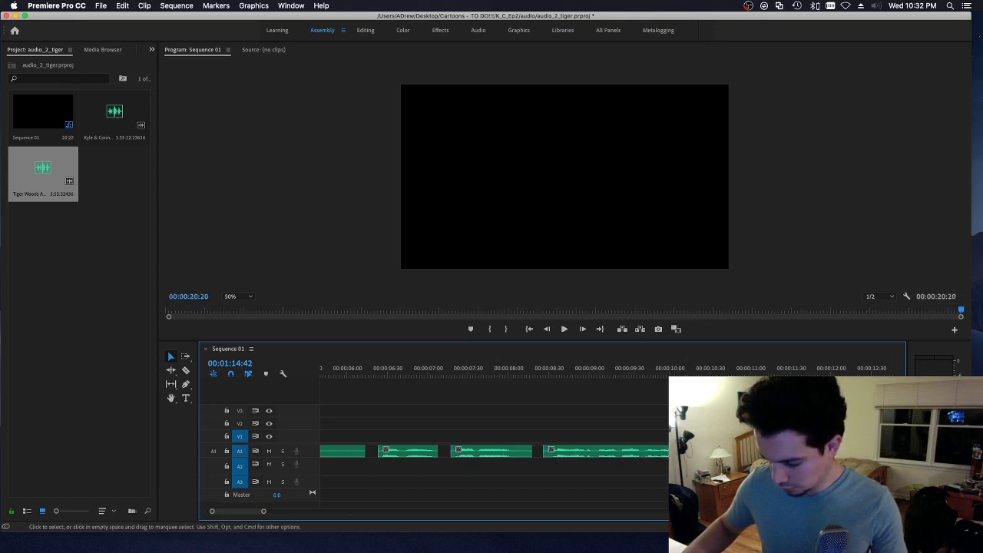
{"action": "left_click_drag", "start_coordinate": [886, 453], "coordinate": [817, 453]}
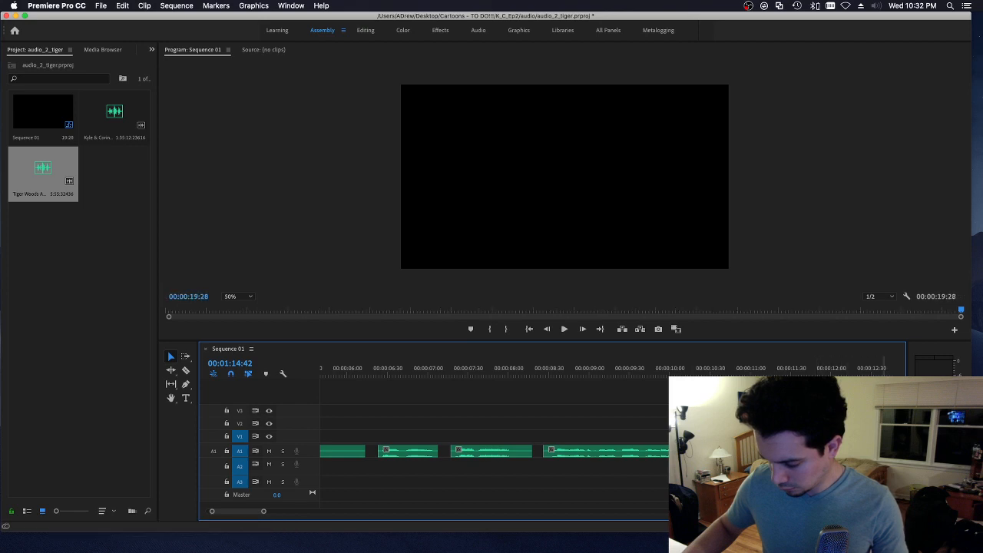
{"action": "left_click_drag", "start_coordinate": [250, 515], "coordinate": [255, 513]}
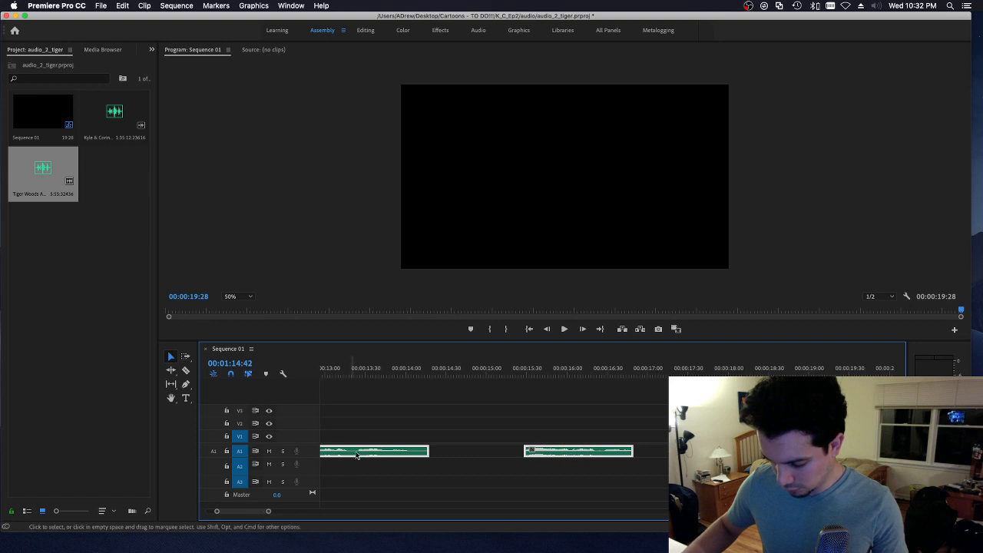
{"action": "left_click_drag", "start_coordinate": [560, 455], "coordinate": [478, 456]}
{"action": "left_click", "coordinate": [640, 455]}
{"action": "left_click_drag", "start_coordinate": [640, 455], "coordinate": [599, 456]}
{"action": "key", "text": "minus"}
{"action": "key", "text": "minus"}
{"action": "key", "text": "minus"}
{"action": "key", "text": "minus"}
{"action": "key", "text": "minus"}
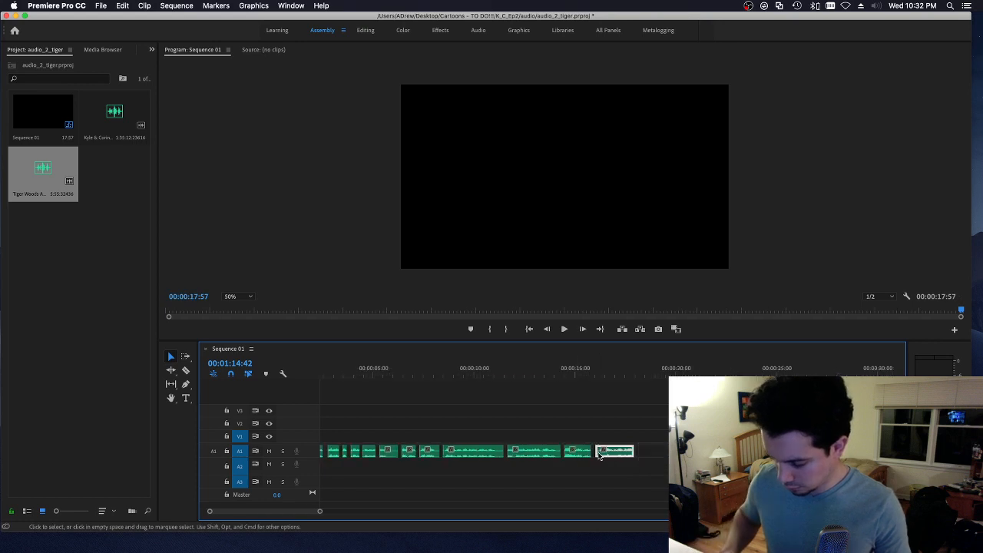
Step: Bring the playhead back to 00:00:18:03, just past the last clip, and save the project
{"action": "key", "text": "equal"}
{"action": "key", "text": "equal"}
{"action": "key", "text": "equal"}
{"action": "key", "text": "equal"}
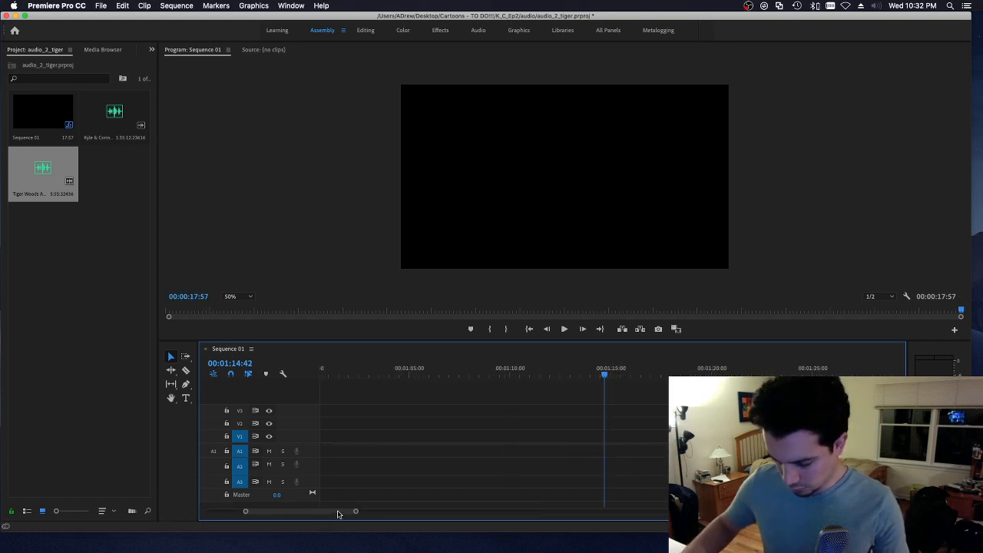
{"action": "left_click_drag", "start_coordinate": [338, 514], "coordinate": [264, 512]}
{"action": "left_click", "coordinate": [682, 372]}
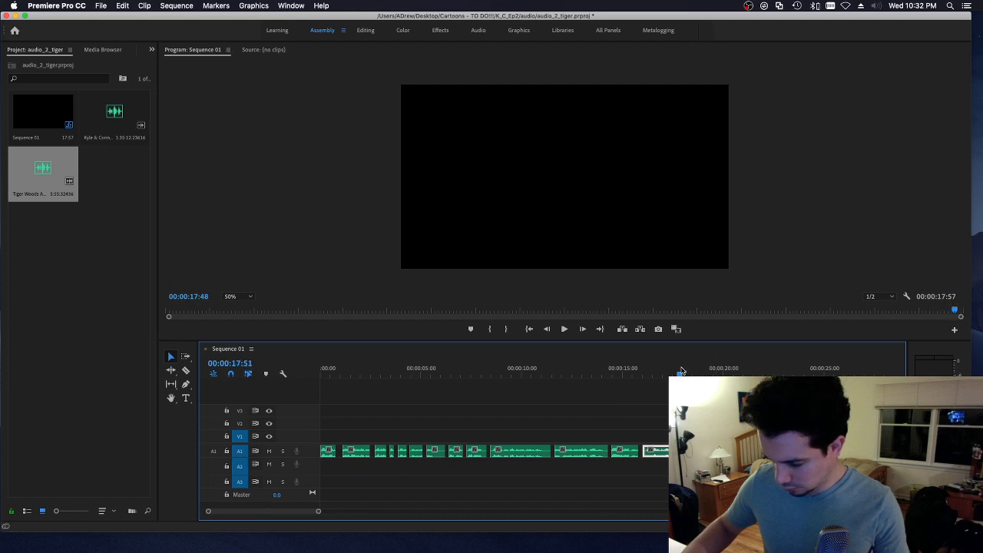
{"action": "left_click_drag", "start_coordinate": [683, 372], "coordinate": [685, 370]}
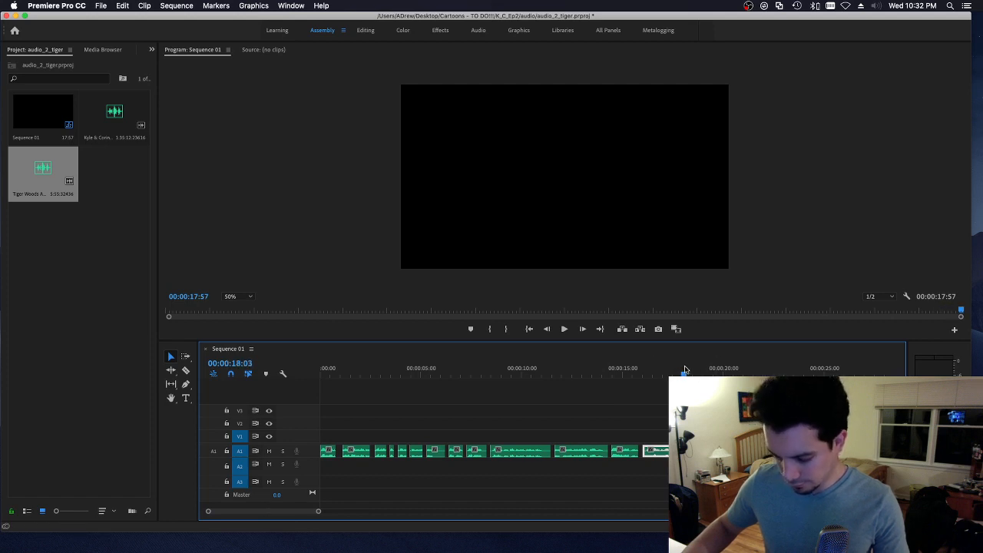
{"action": "key", "text": "cmd+s"}
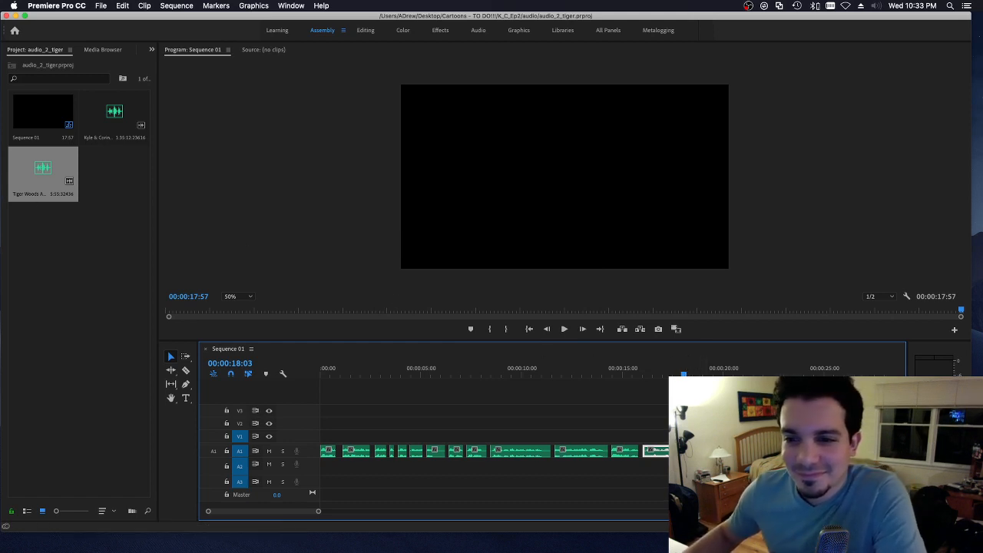
{"action": "key", "text": "super+s"}
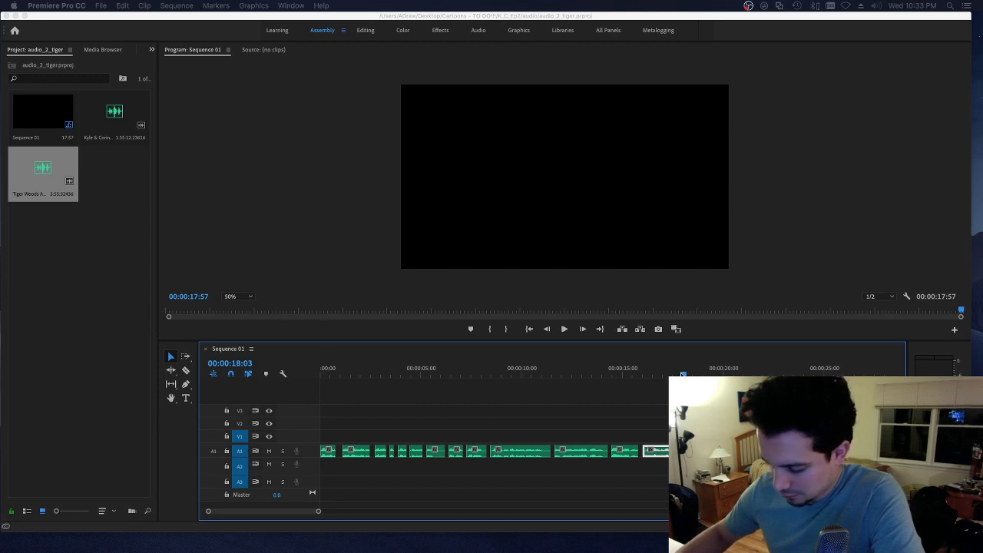
Step: Deselect the last clip and place the playhead at 00:00:17:59, at the end of the sequence
{"action": "left_click", "coordinate": [682, 416]}
{"action": "left_click", "coordinate": [639, 425]}
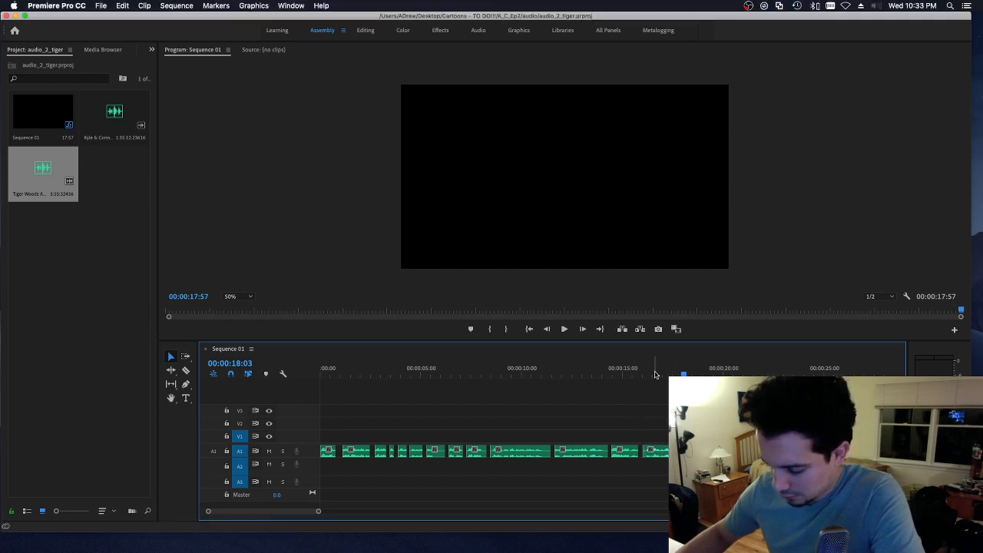
{"action": "mouse_move", "coordinate": [685, 364]}
{"action": "left_mouse_down"}
{"action": "mouse_move", "coordinate": [718, 365]}
{"action": "mouse_move", "coordinate": [684, 372]}
{"action": "left_mouse_up"}
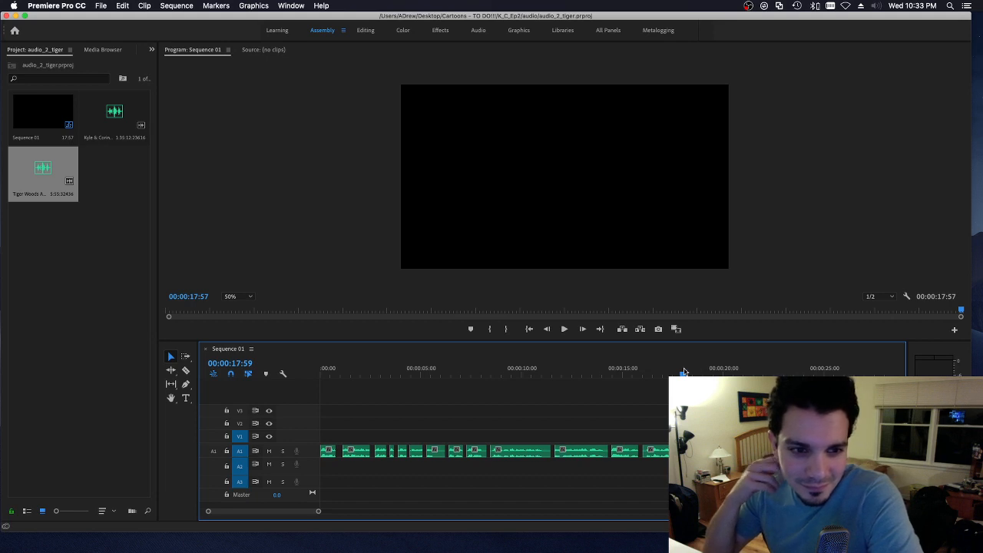
{"action": "left_click", "coordinate": [230, 176]}
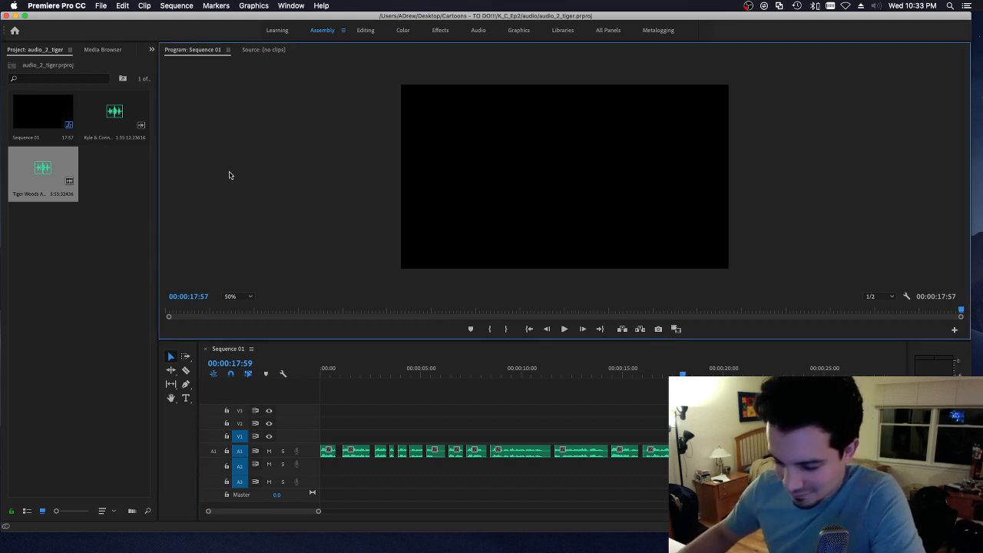
Step: Open the media export settings for the sequence and turn off video export
{"action": "left_click", "coordinate": [97, 6]}
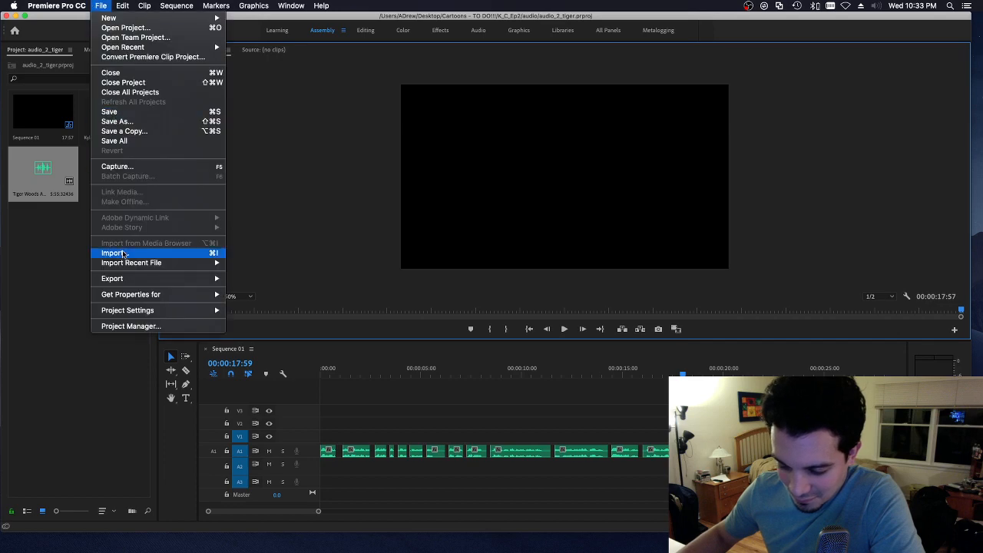
{"action": "mouse_move", "coordinate": [128, 278]}
{"action": "left_click", "coordinate": [253, 279]}
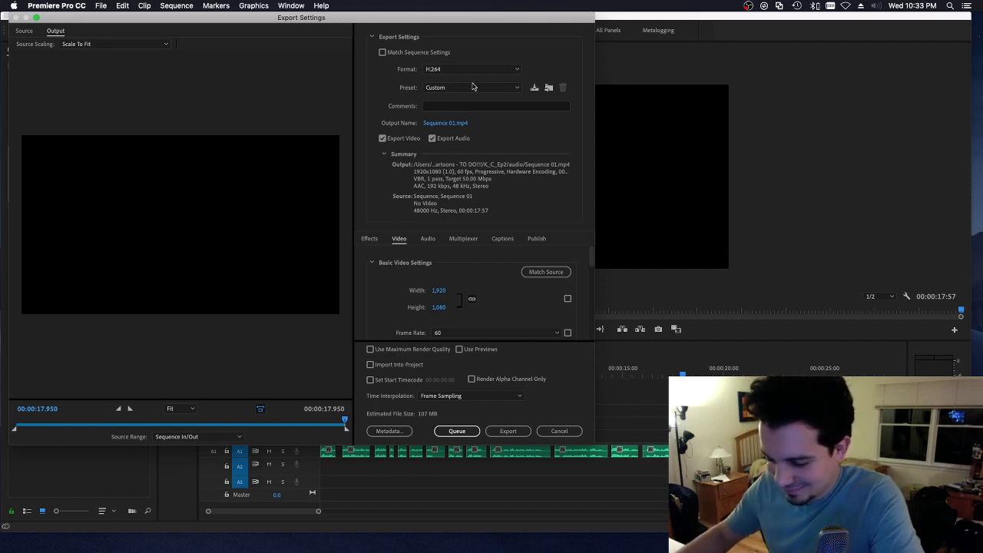
{"action": "left_click", "coordinate": [382, 138]}
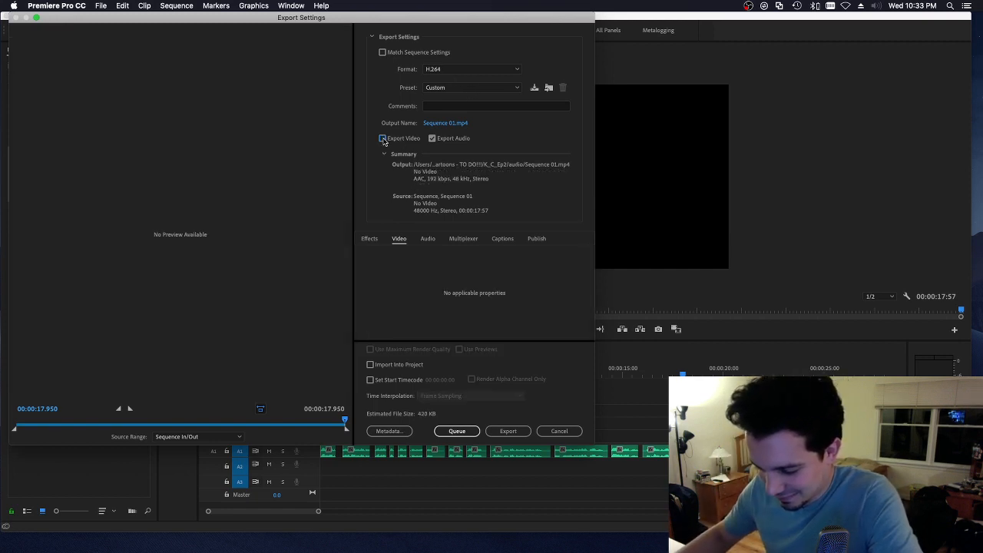
Step: Set the export format to Waveform Audio
{"action": "left_click", "coordinate": [459, 89]}
{"action": "left_click", "coordinate": [369, 93]}
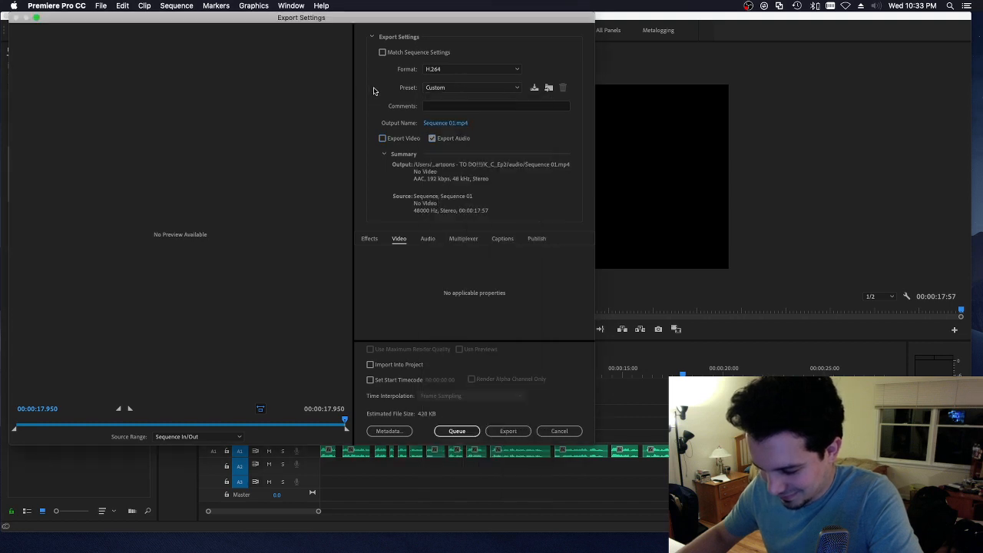
{"action": "left_click", "coordinate": [461, 70]}
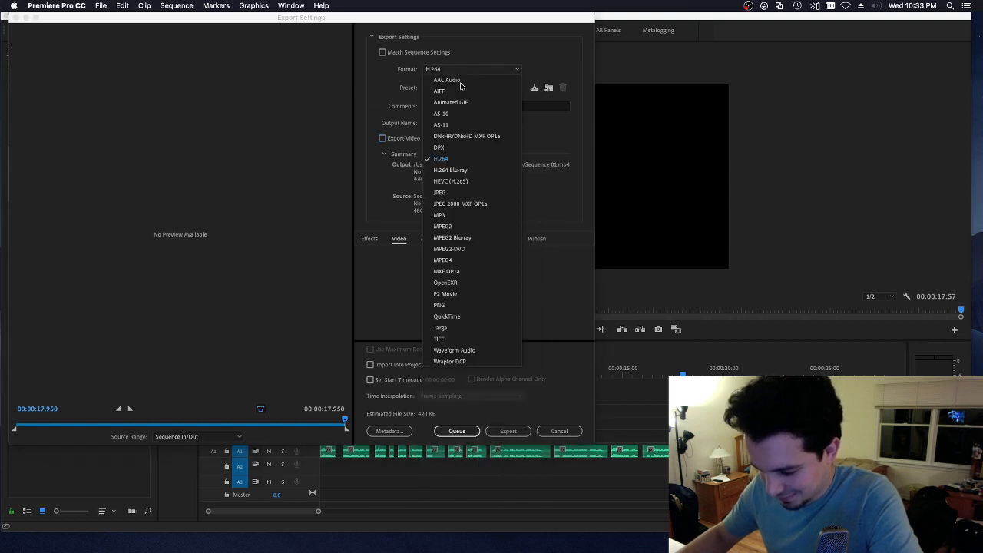
{"action": "left_click", "coordinate": [469, 351]}
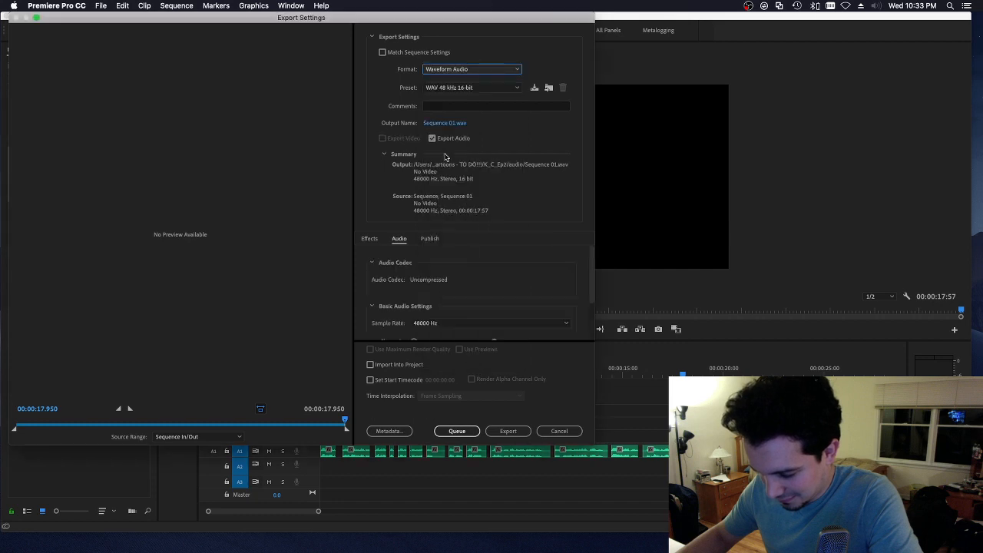
Step: Name the output file FINALKyle_golf_tiger_audio in the audio folder and export the sequence
{"action": "left_click", "coordinate": [450, 126]}
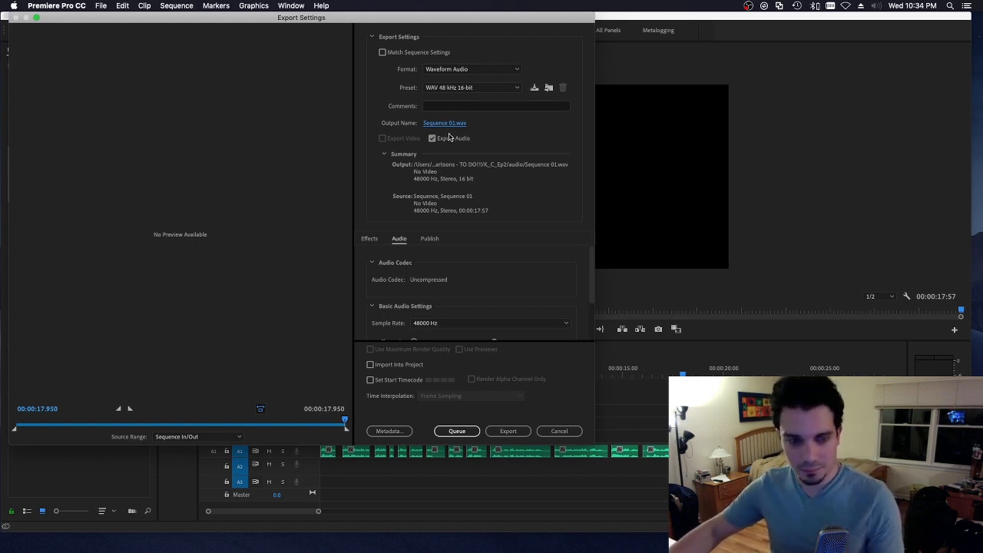
{"action": "left_click", "coordinate": [451, 123]}
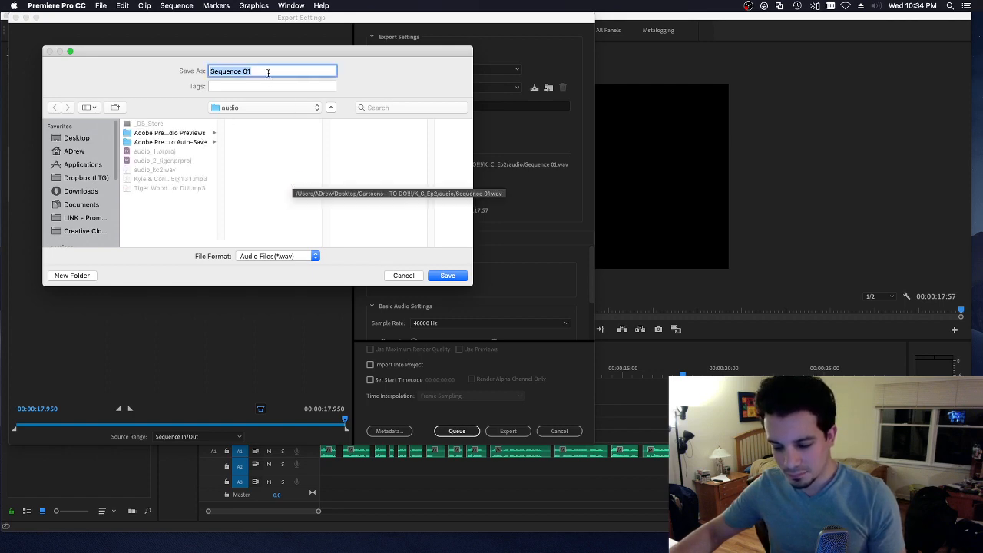
{"action": "left_click_drag", "start_coordinate": [268, 73], "coordinate": [159, 59]}
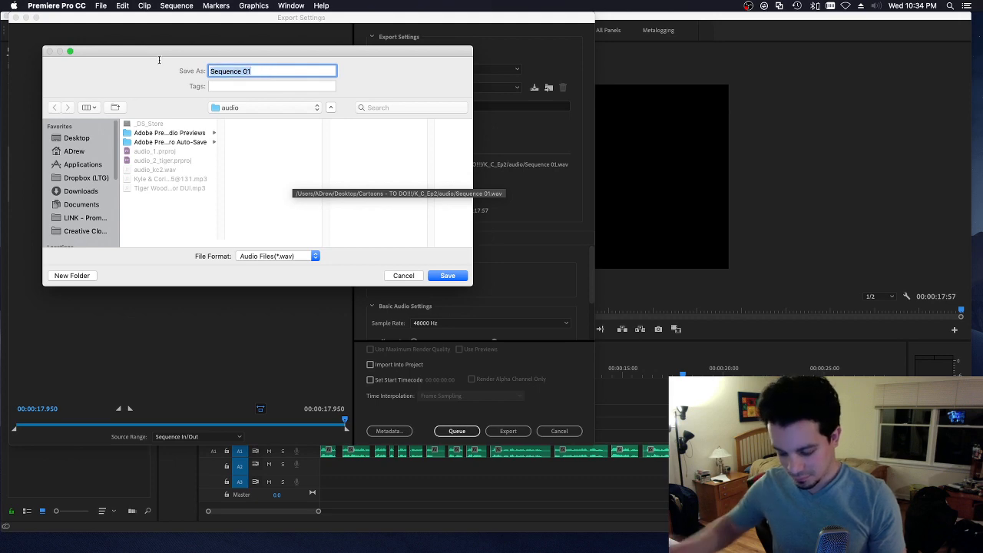
{"action": "type", "text": "FINAL"}
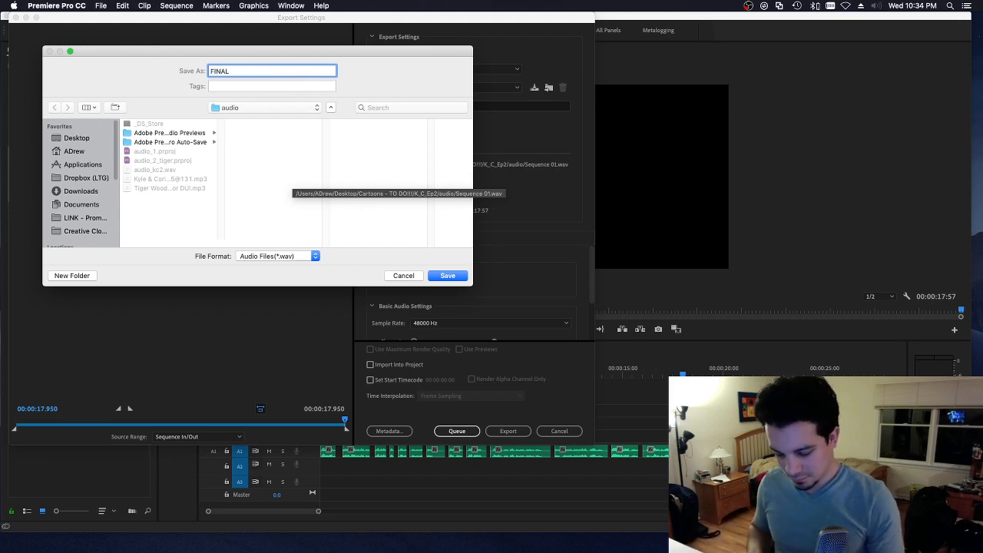
{"action": "type", "text": "Kyle_golf_"}
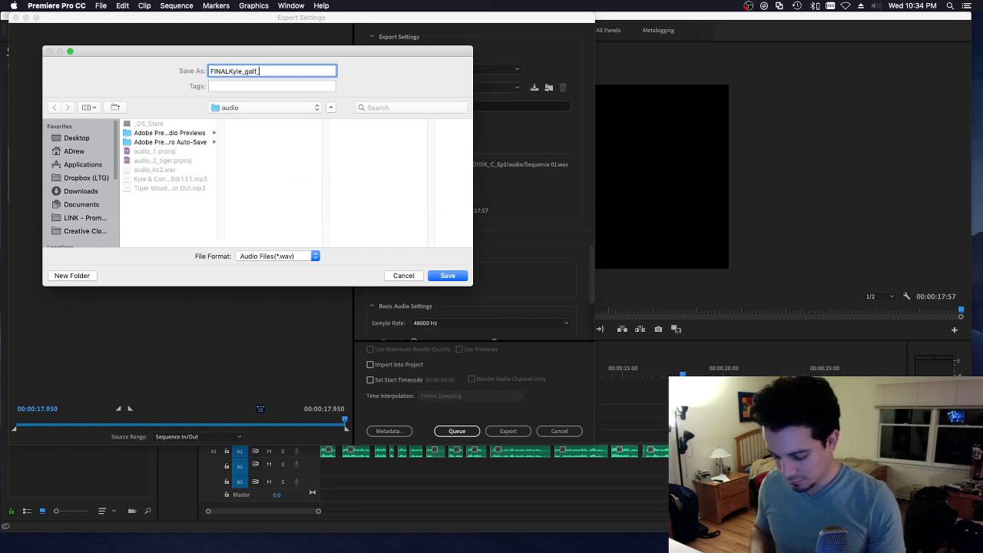
{"action": "type", "text": "tiger_audio"}
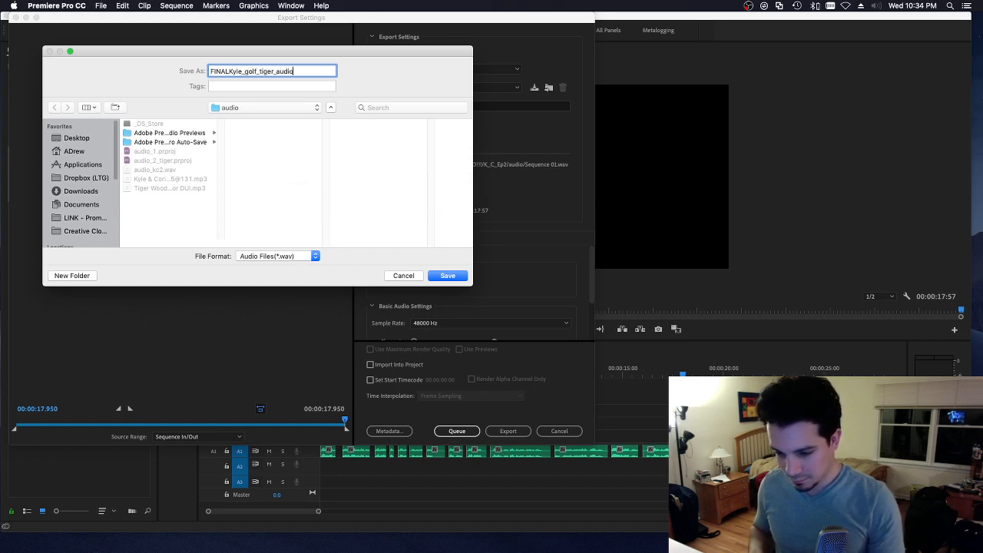
{"action": "left_click", "coordinate": [446, 276]}
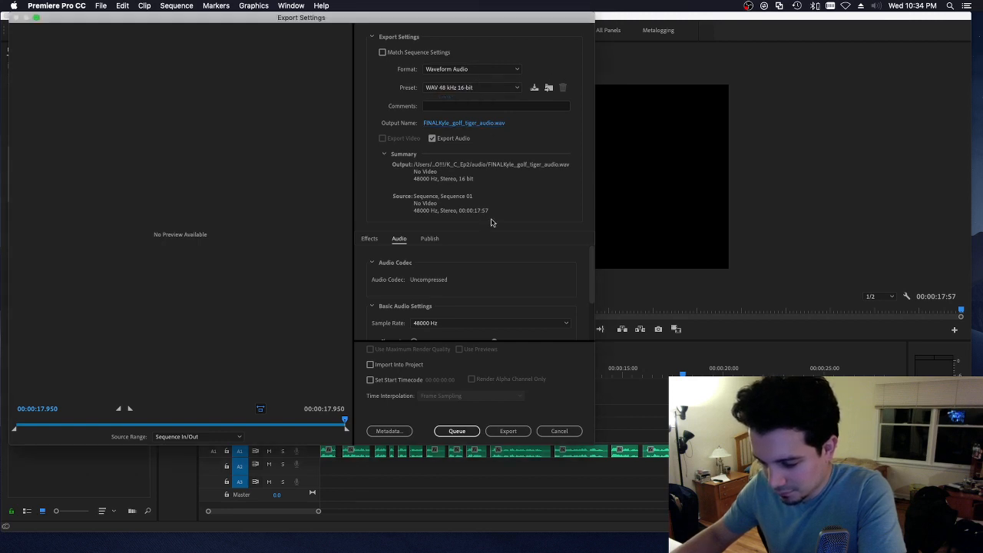
{"action": "left_click", "coordinate": [509, 432]}
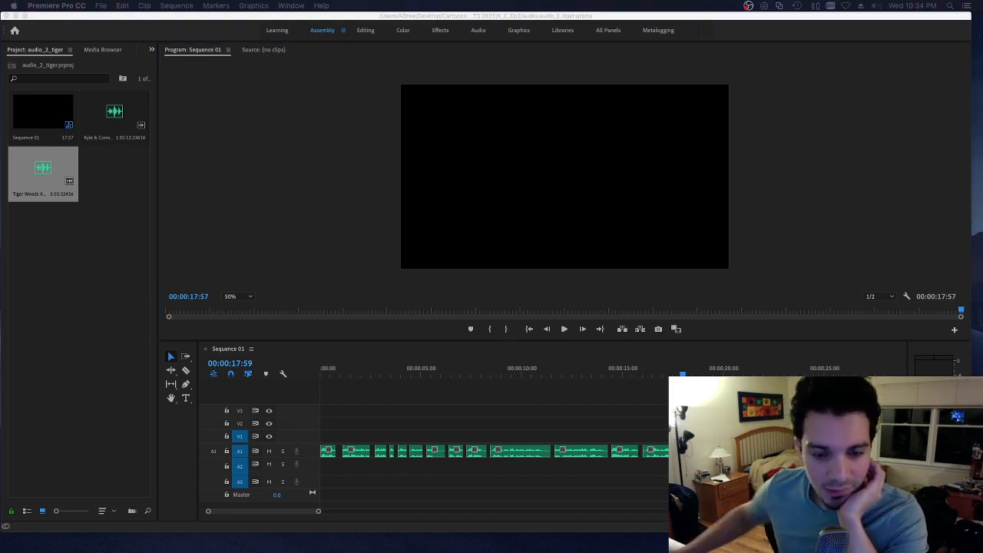
Step: Preview the exported FINALKyle_golf_tiger_audio.wav in Finder, playing it from the start, and close the preview
{"action": "key", "text": "space"}
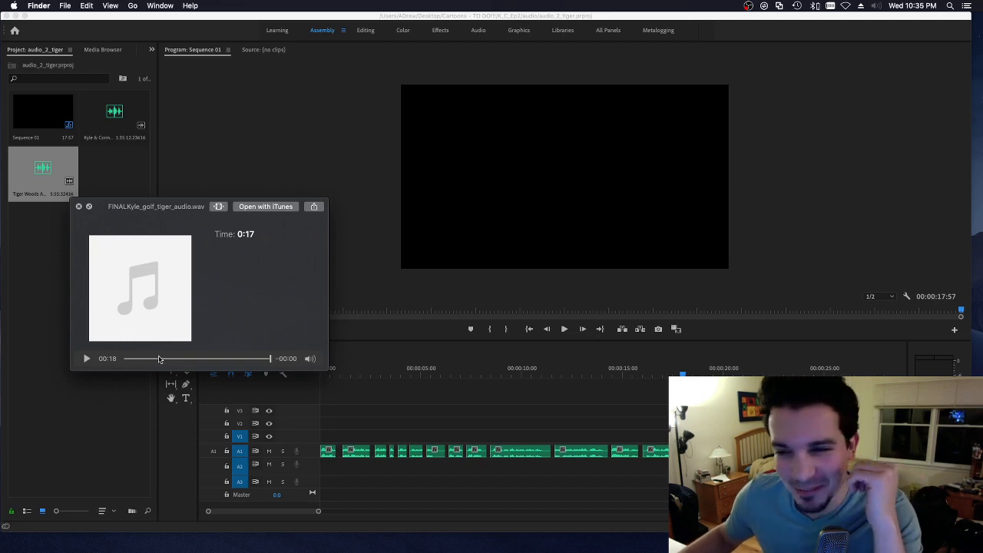
{"action": "left_click_drag", "start_coordinate": [155, 360], "coordinate": [121, 361]}
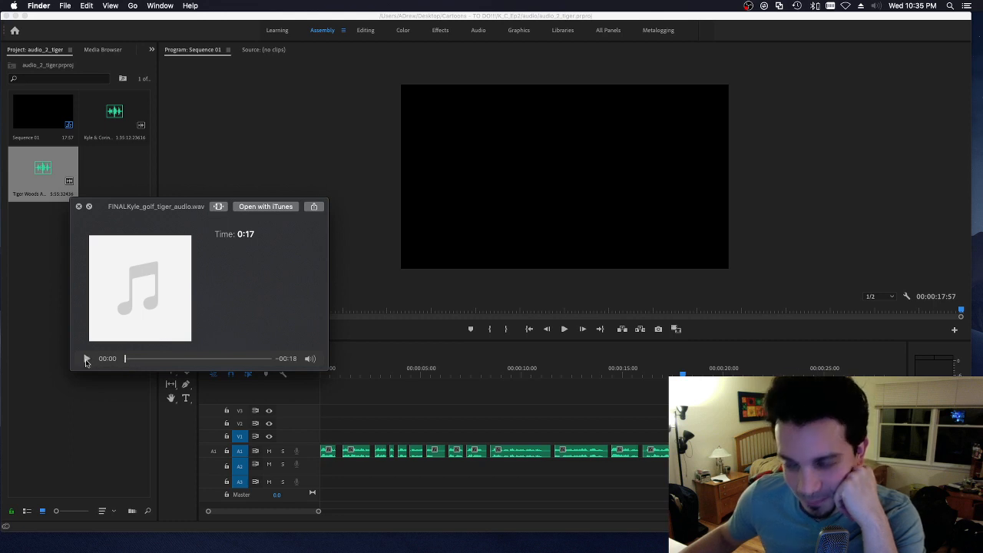
{"action": "left_click", "coordinate": [85, 359]}
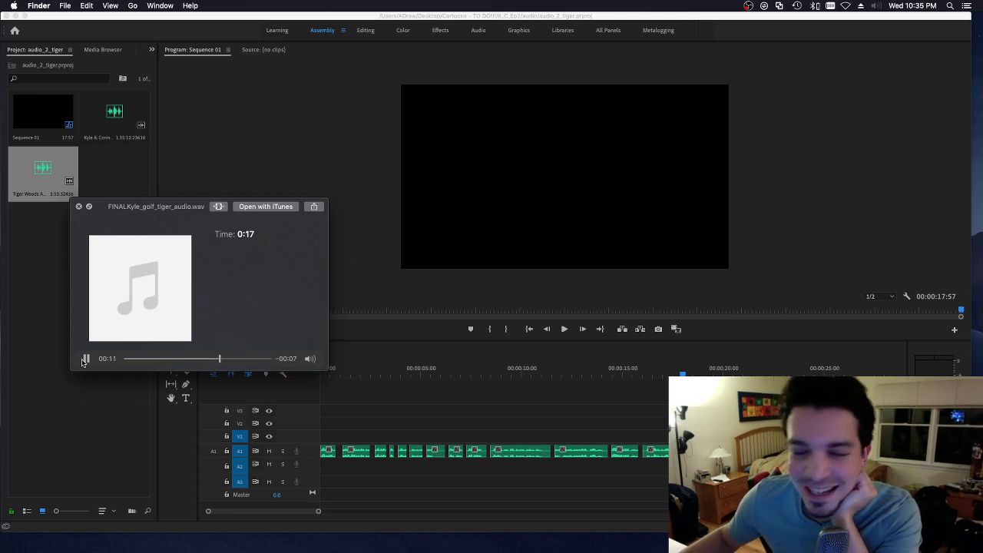
{"action": "left_click", "coordinate": [86, 359]}
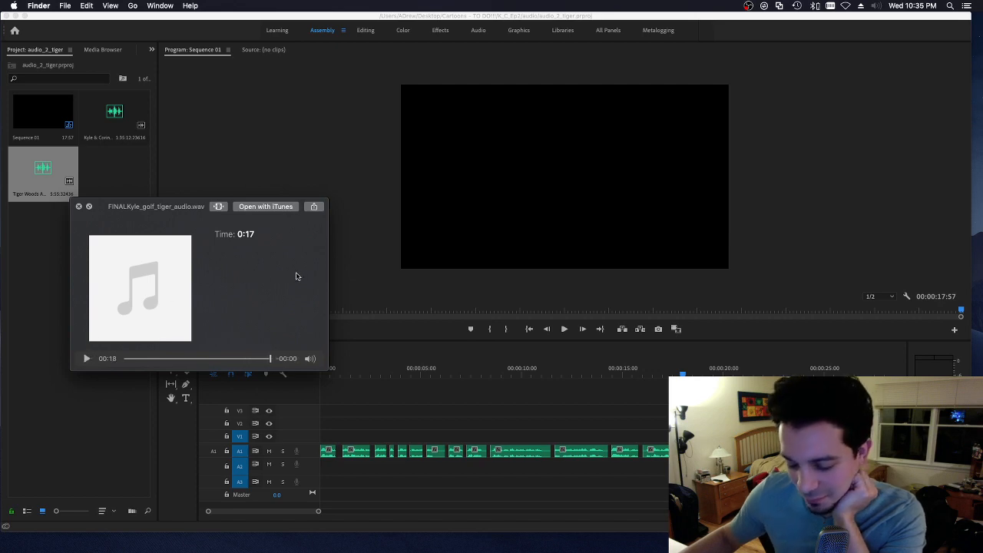
{"action": "left_click", "coordinate": [263, 284]}
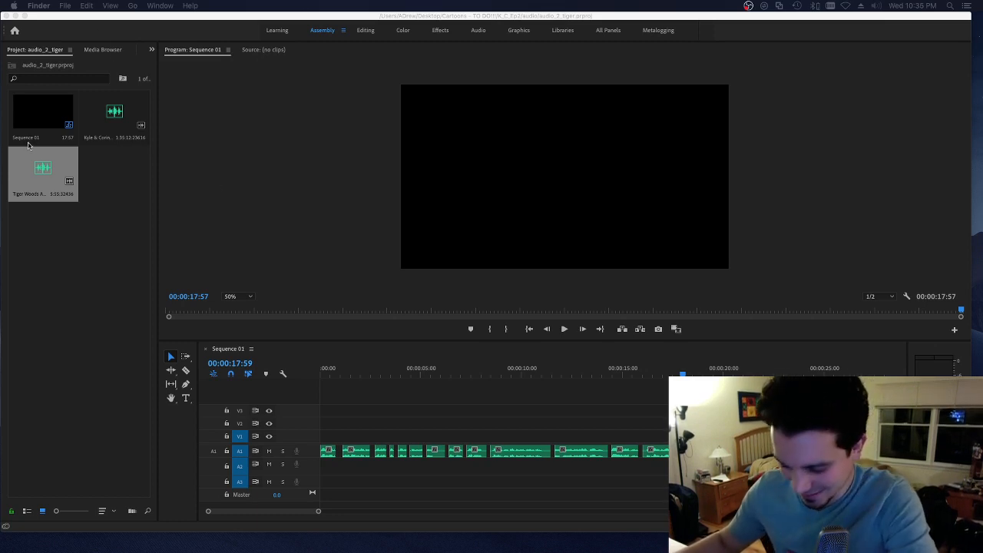
Step: Return to Premiere Pro and close the audio_2_tiger project window
{"action": "left_click", "coordinate": [267, 199]}
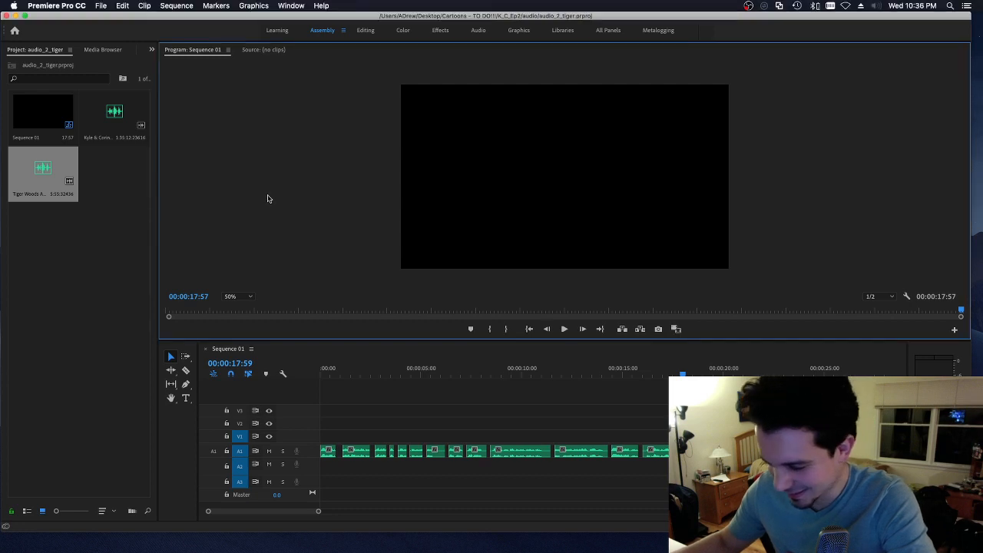
{"action": "left_click", "coordinate": [6, 16]}
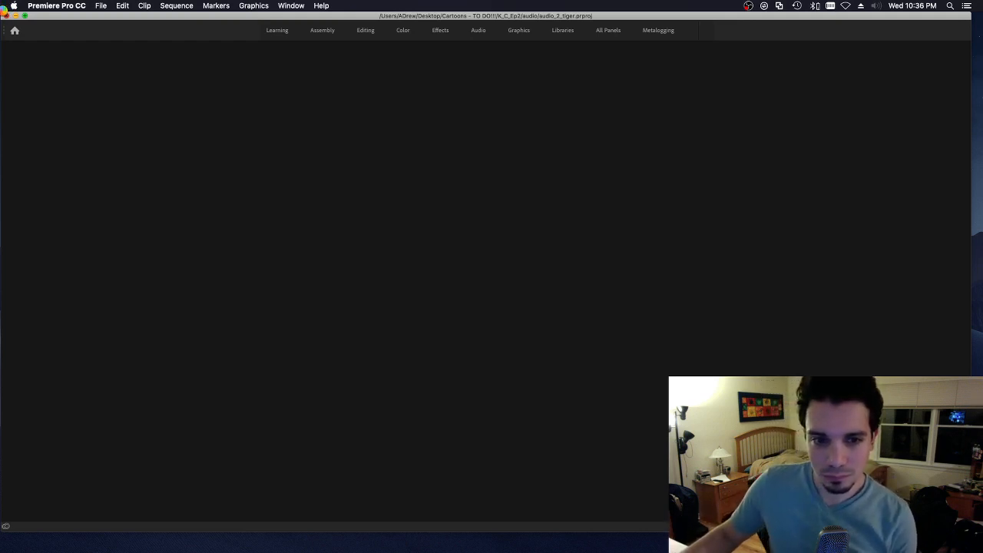
{"action": "left_click", "coordinate": [5, 15]}
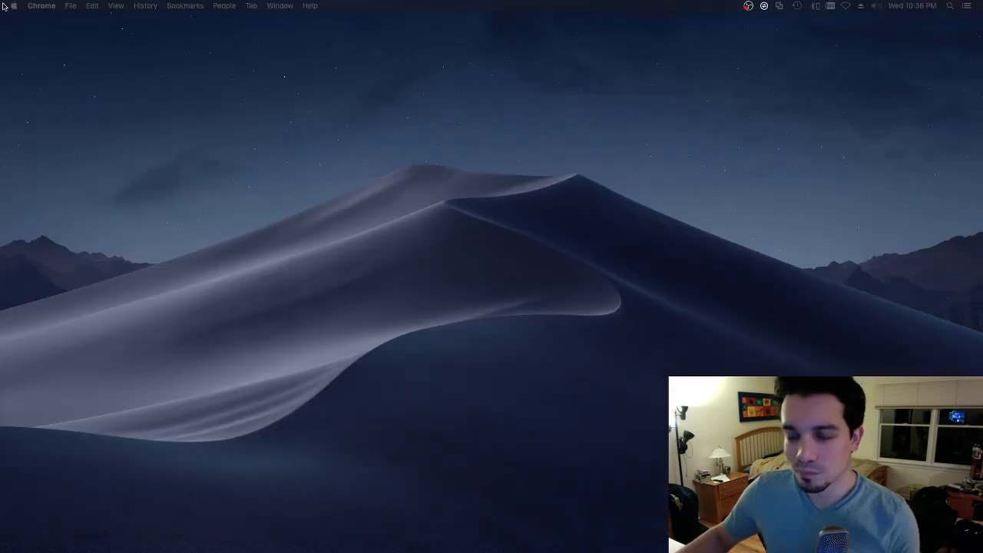
Step: Switch to Adobe Animate with Kyle_Corin2.fla, show the document's library and make its panel taller
{"action": "left_click", "coordinate": [490, 211]}
{"action": "mouse_move", "coordinate": [615, 542]}
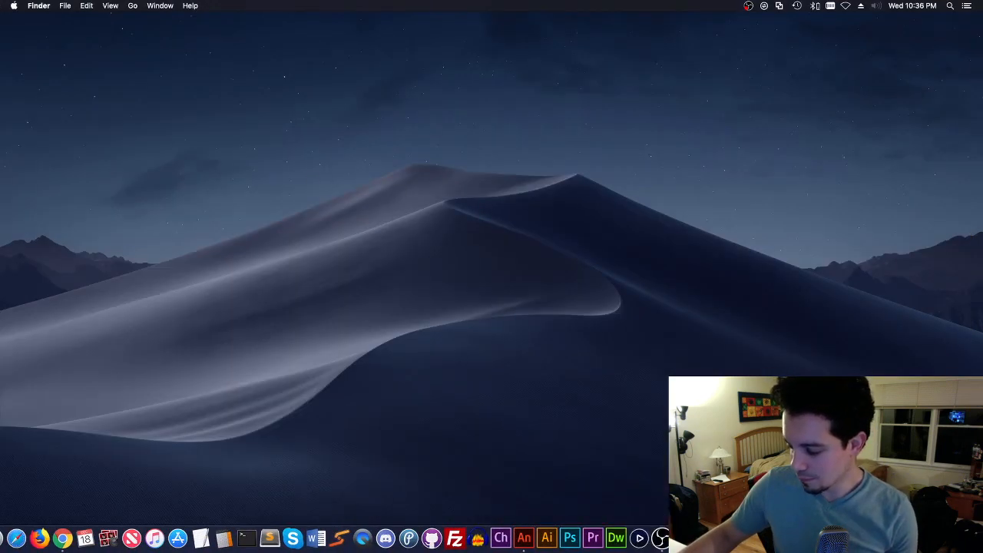
{"action": "left_click", "coordinate": [524, 538]}
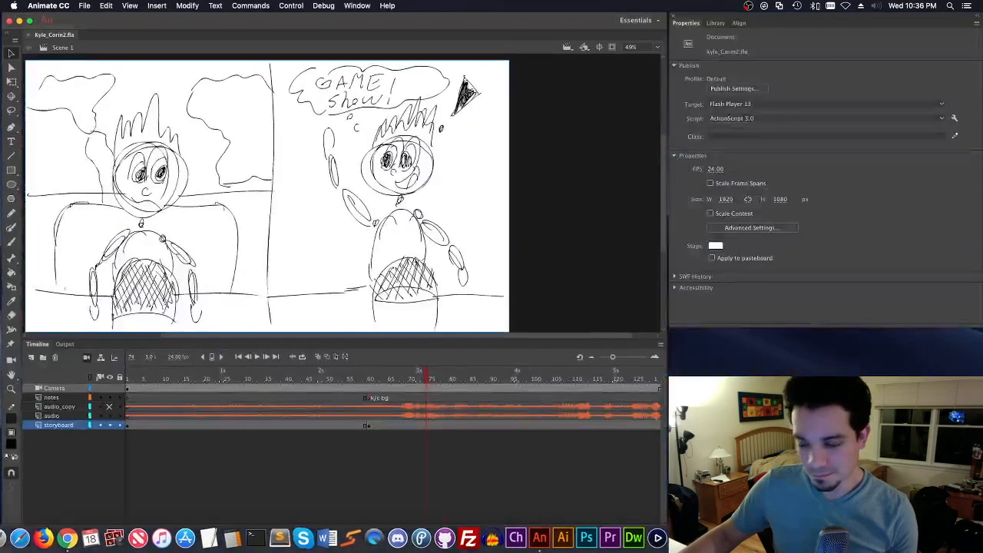
{"action": "left_click", "coordinate": [716, 24]}
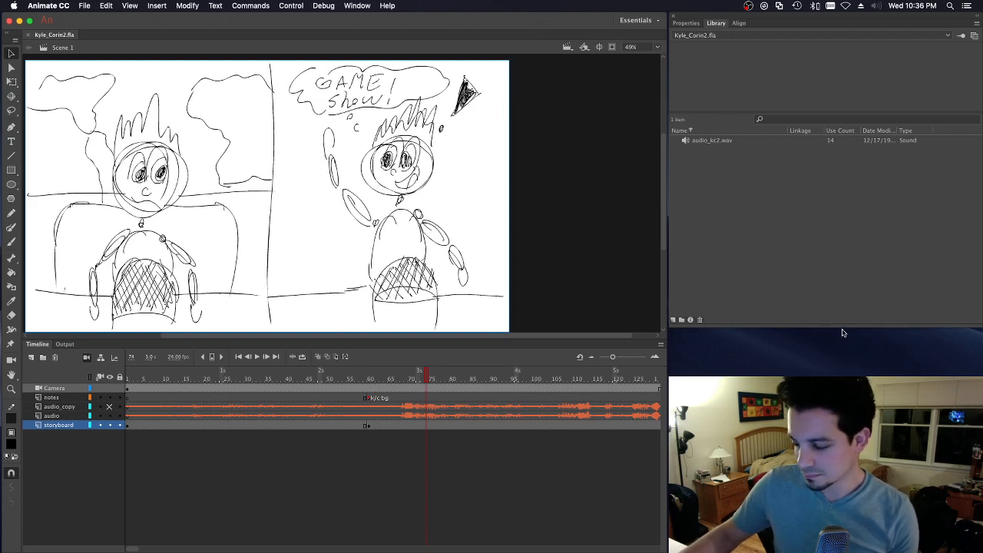
{"action": "left_click_drag", "start_coordinate": [830, 326], "coordinate": [832, 371]}
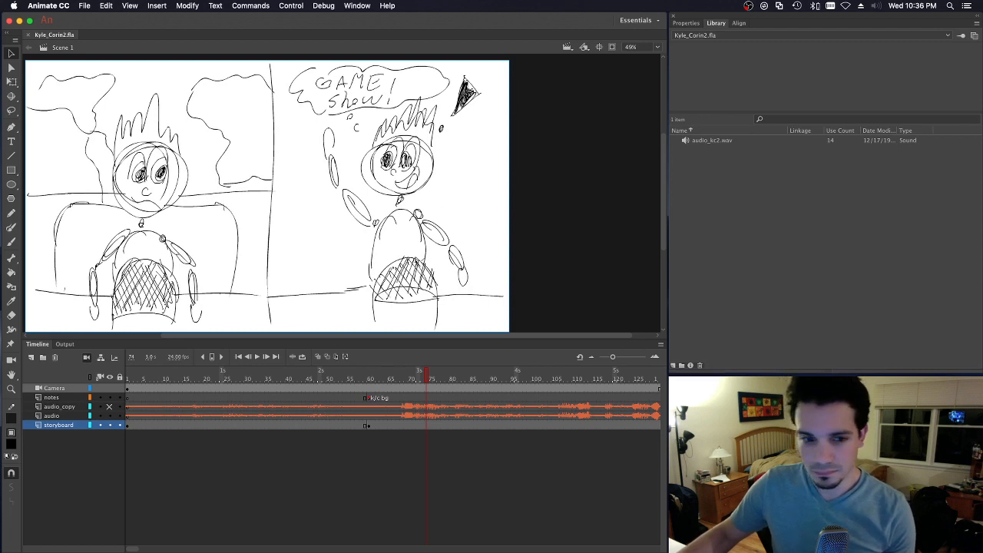
Step: Import FINALKyle_golf_tiger_audio.wav from Finder into the Kyle_Corin2.fla library and return to the document
{"action": "key", "text": "super+Tab"}
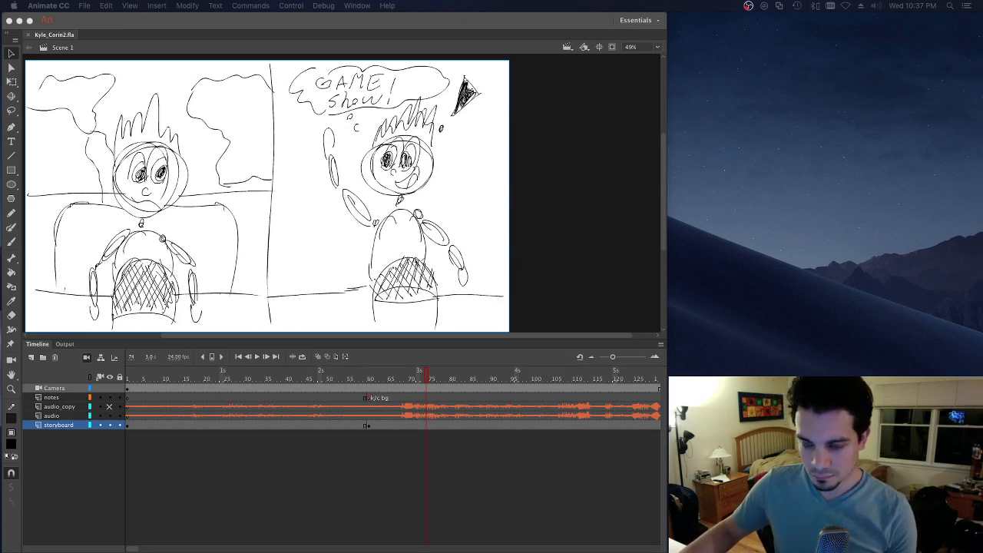
{"action": "key", "text": "super+l"}
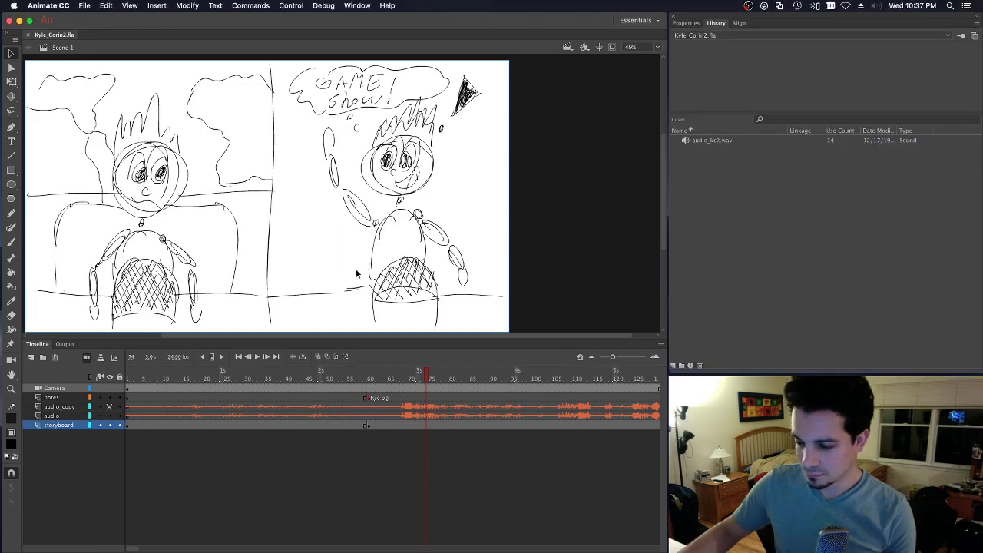
{"action": "left_click_drag", "start_coordinate": [1, 444], "coordinate": [795, 284]}
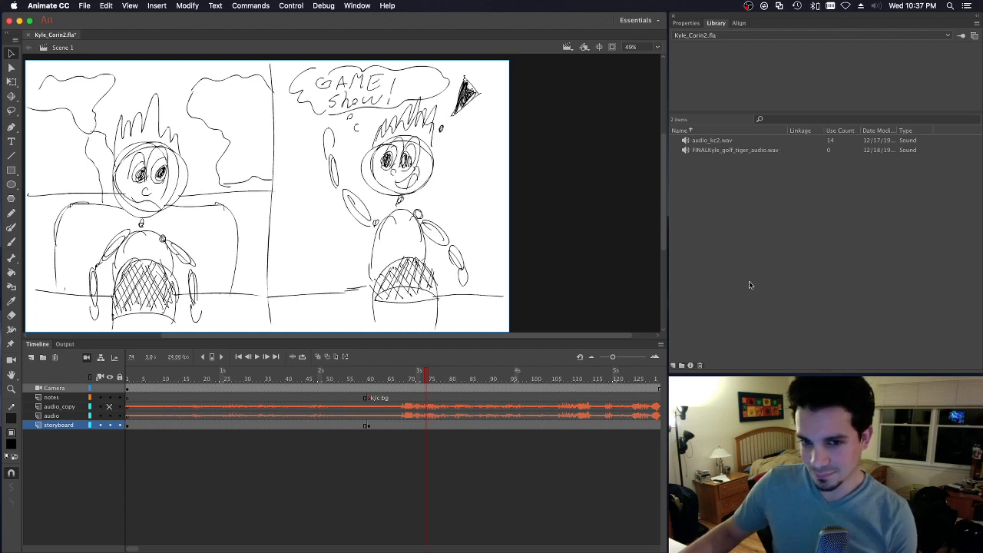
{"action": "key", "text": "super+Tab"}
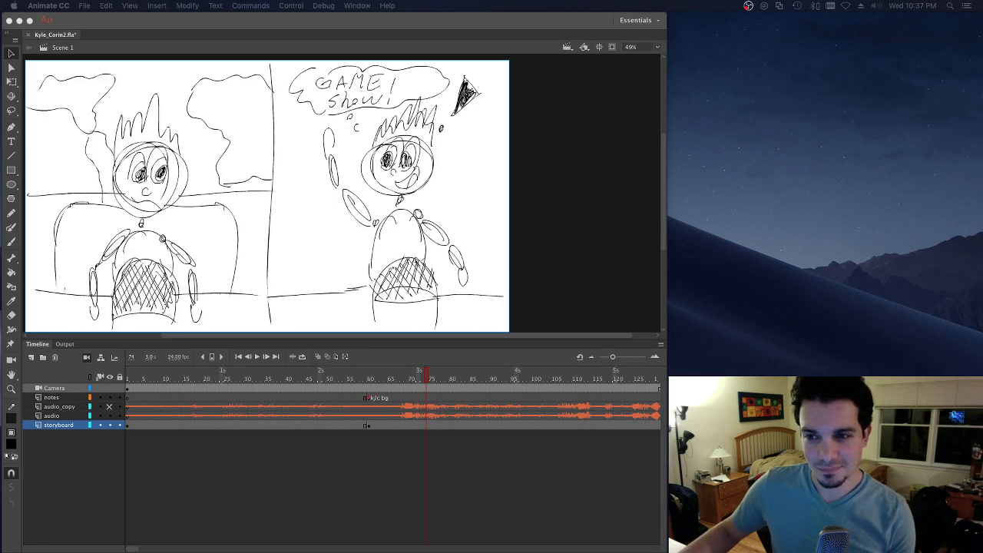
{"action": "left_click", "coordinate": [600, 257]}
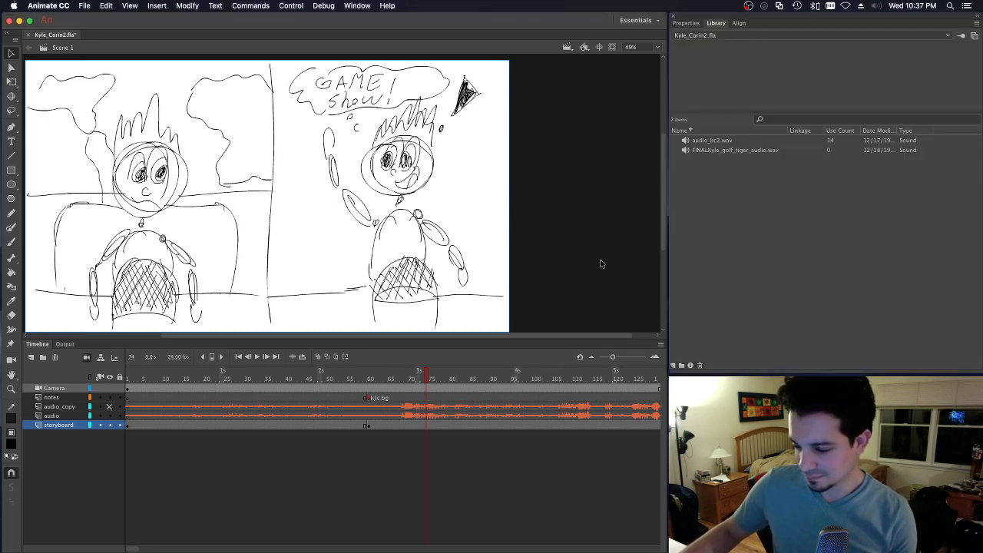
Step: Select FINALKyle_golf_tiger_audio.wav in the library and scrub through the opening storyboard frames up to frame 83
{"action": "left_click", "coordinate": [742, 150]}
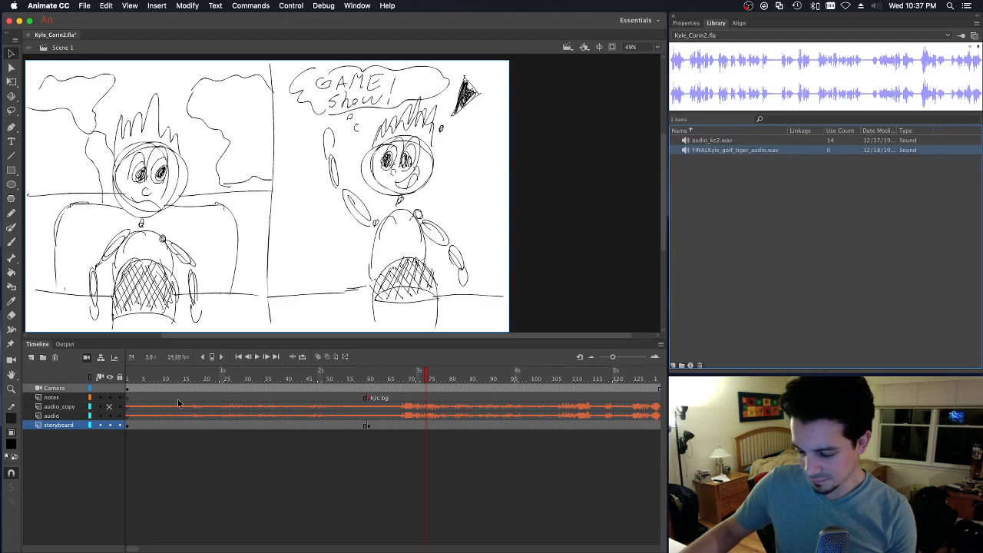
{"action": "left_click", "coordinate": [130, 378]}
{"action": "left_click_drag", "start_coordinate": [131, 379], "coordinate": [213, 379]}
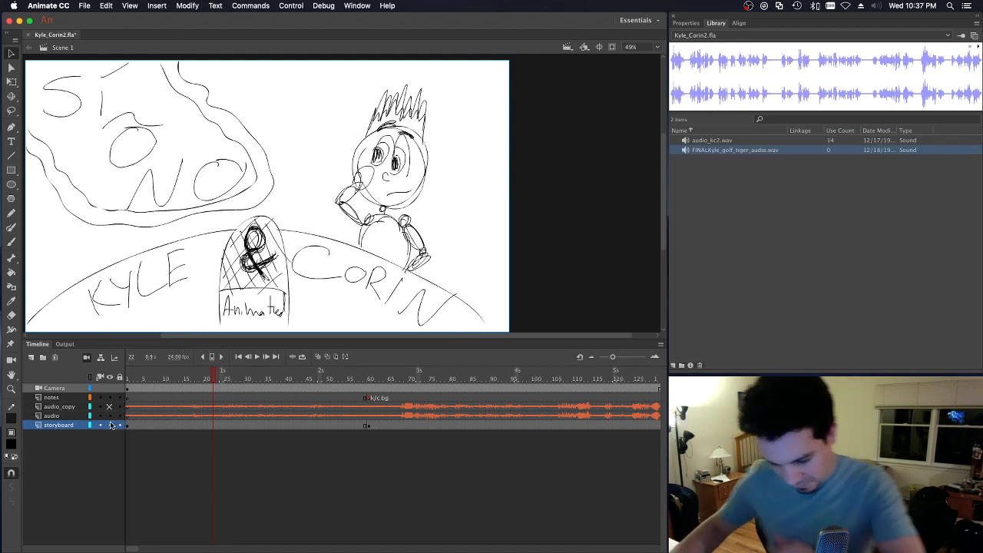
{"action": "left_click_drag", "start_coordinate": [269, 379], "coordinate": [464, 376]}
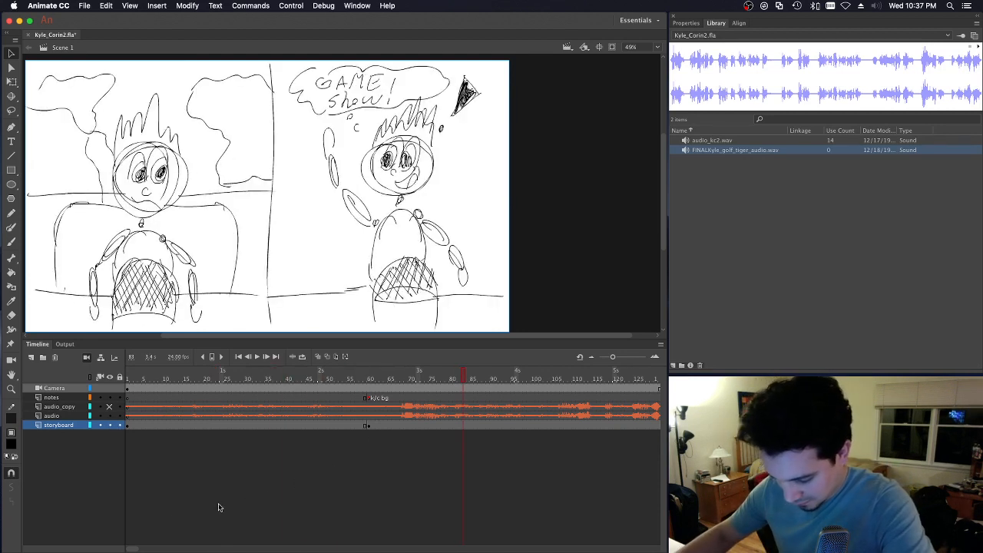
Step: Place the playhead at frame 1345, near the 56-second mark, and play the storyboard from there
{"action": "left_click_drag", "start_coordinate": [135, 549], "coordinate": [160, 548]}
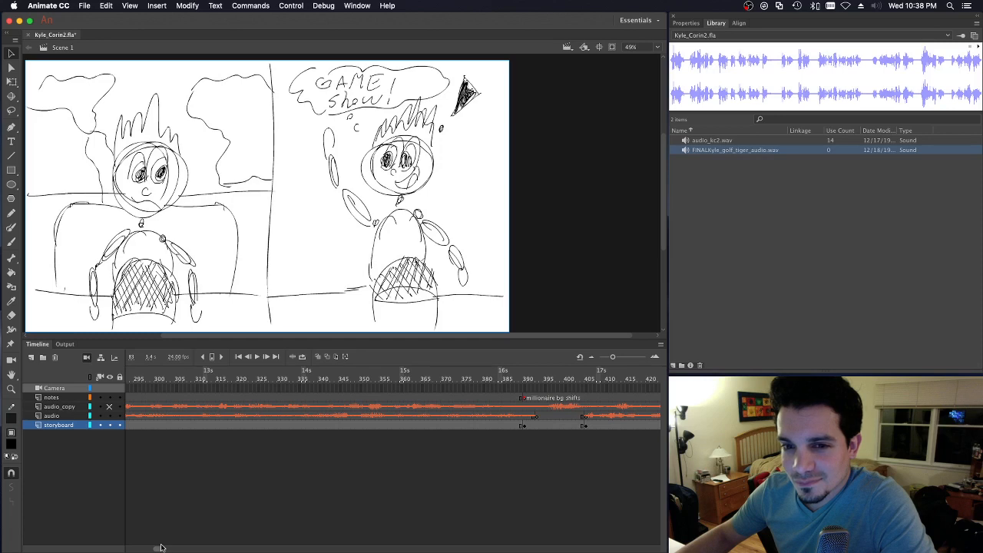
{"action": "left_click_drag", "start_coordinate": [160, 548], "coordinate": [245, 527]}
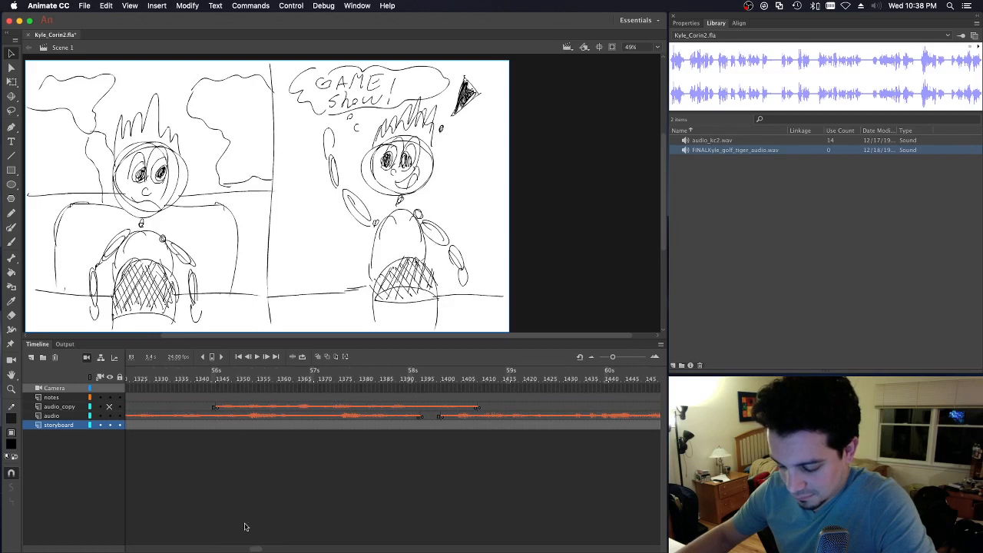
{"action": "left_click", "coordinate": [219, 378]}
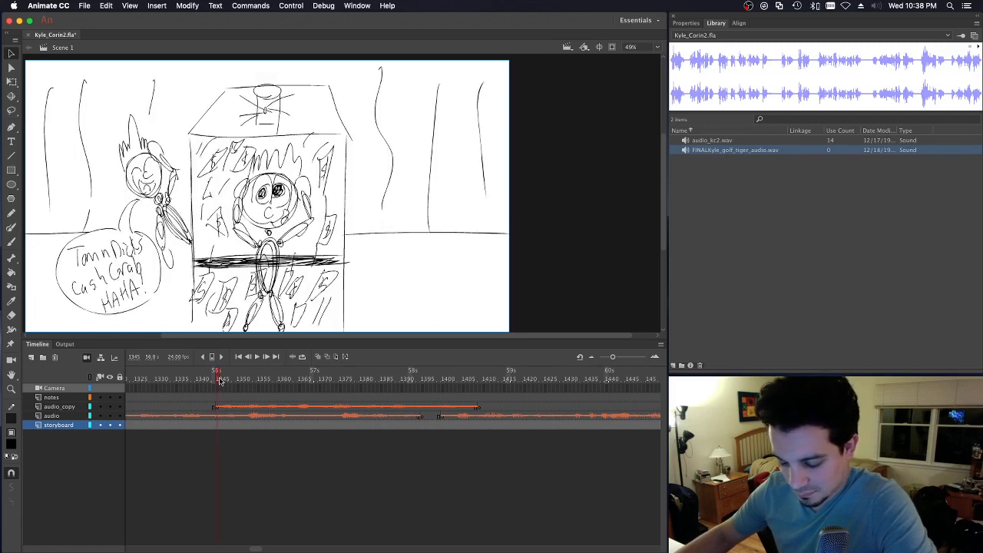
{"action": "key", "text": "Return"}
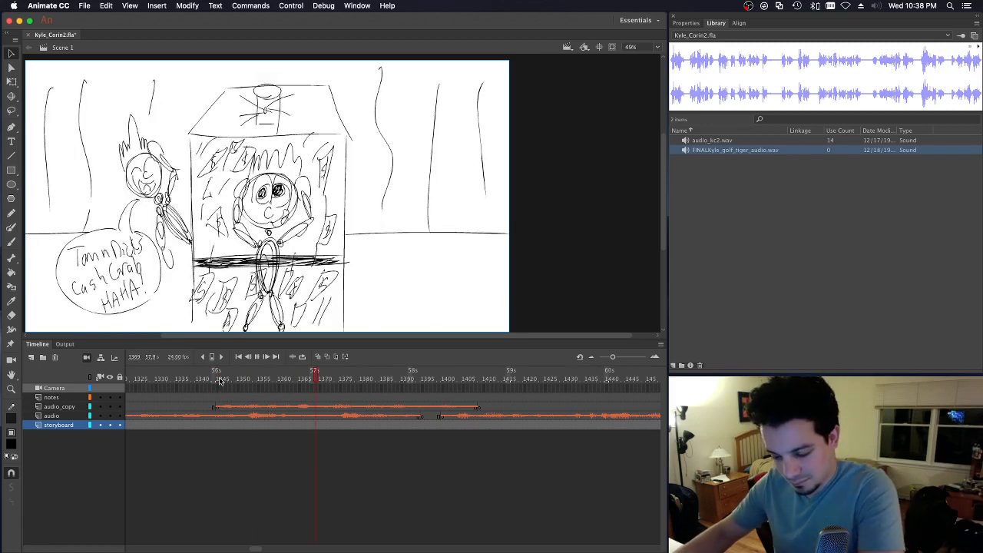
Step: Delete the audio_copy layer and play the remaining audio from about frame 1343, near the 56-second mark
{"action": "left_click", "coordinate": [58, 407]}
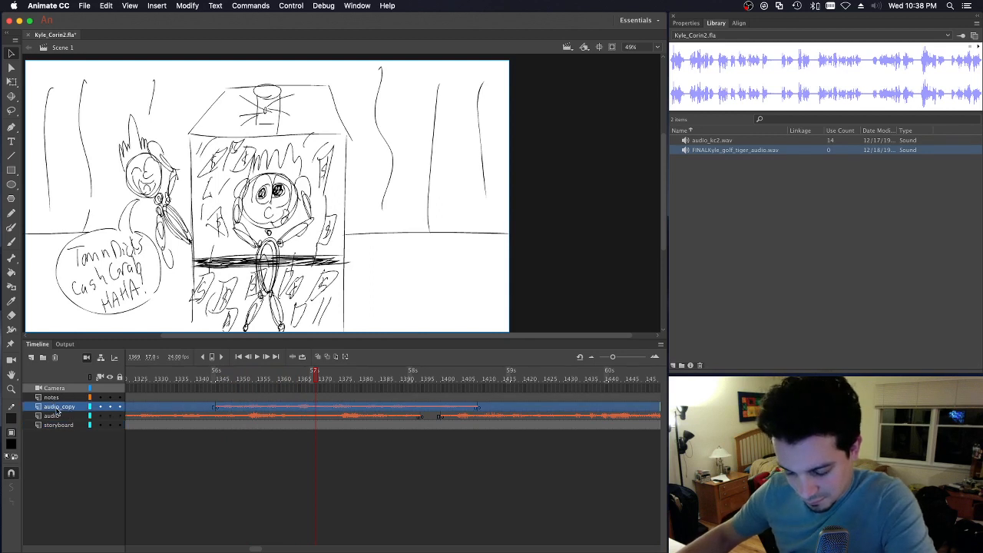
{"action": "left_click", "coordinate": [55, 359]}
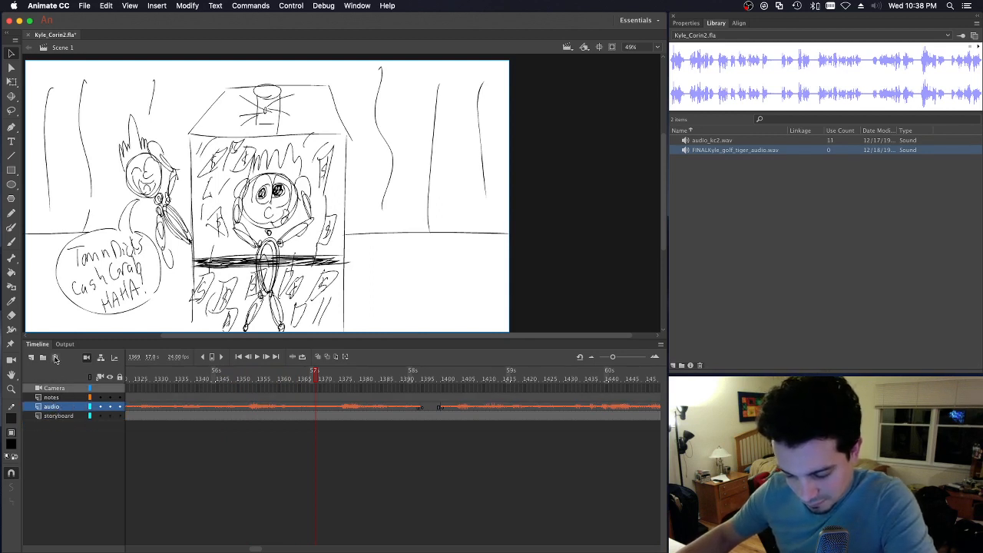
{"action": "left_click", "coordinate": [211, 381]}
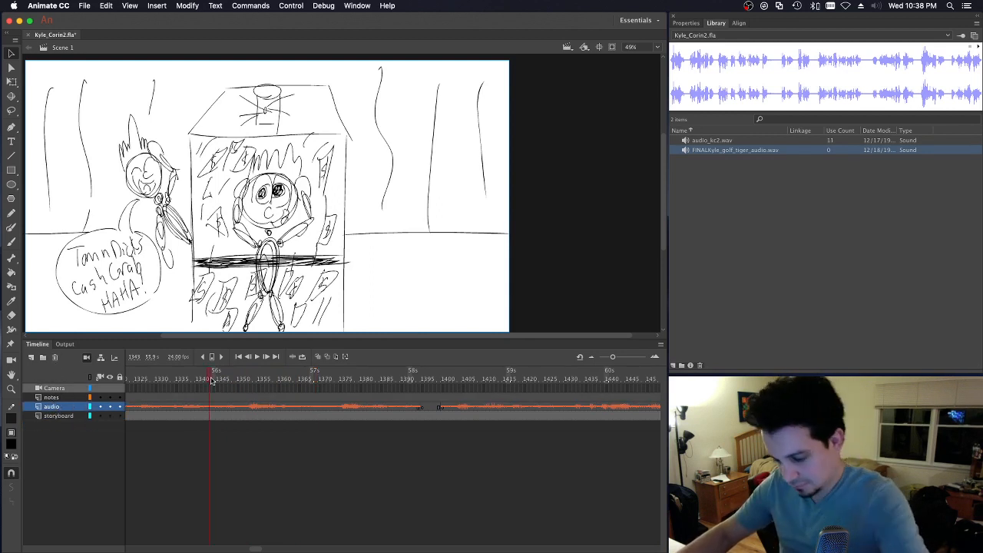
{"action": "left_click", "coordinate": [384, 381]}
{"action": "key", "text": "Return"}
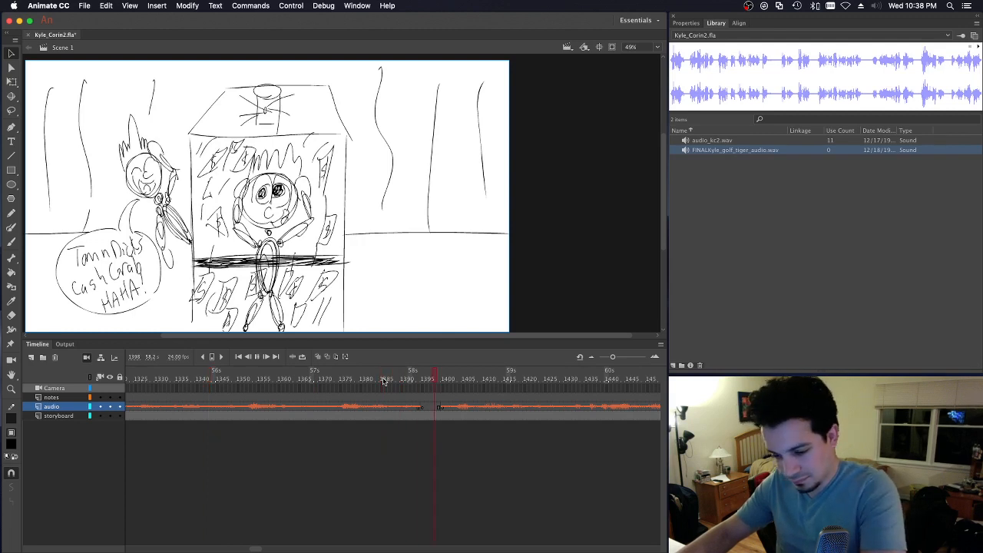
{"action": "key", "text": "Return"}
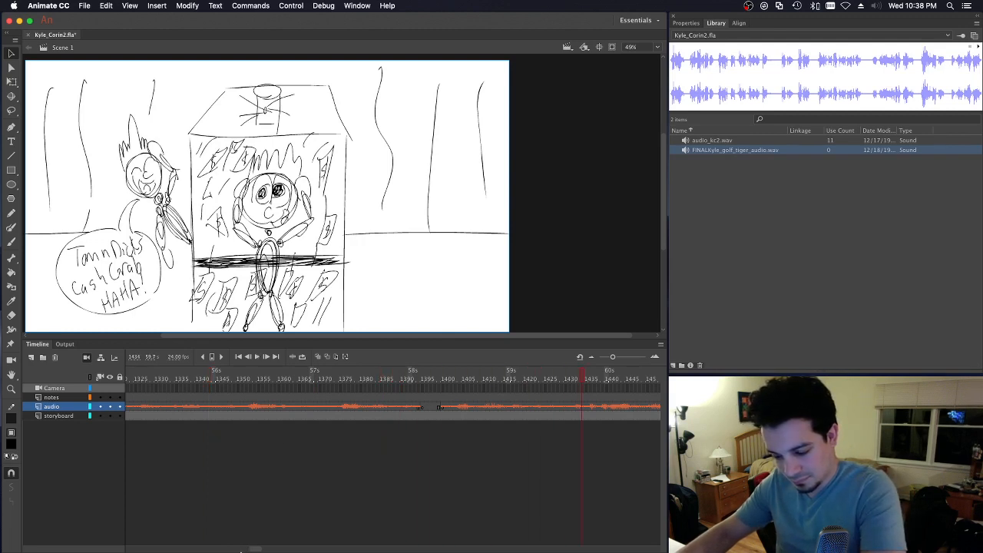
Step: Look through the audio and storyboard layers along the timeline and scrub the frames near the 3-second and 11-second marks
{"action": "scroll", "coordinate": [240, 550], "scroll_direction": "left", "scroll_amount": 10}
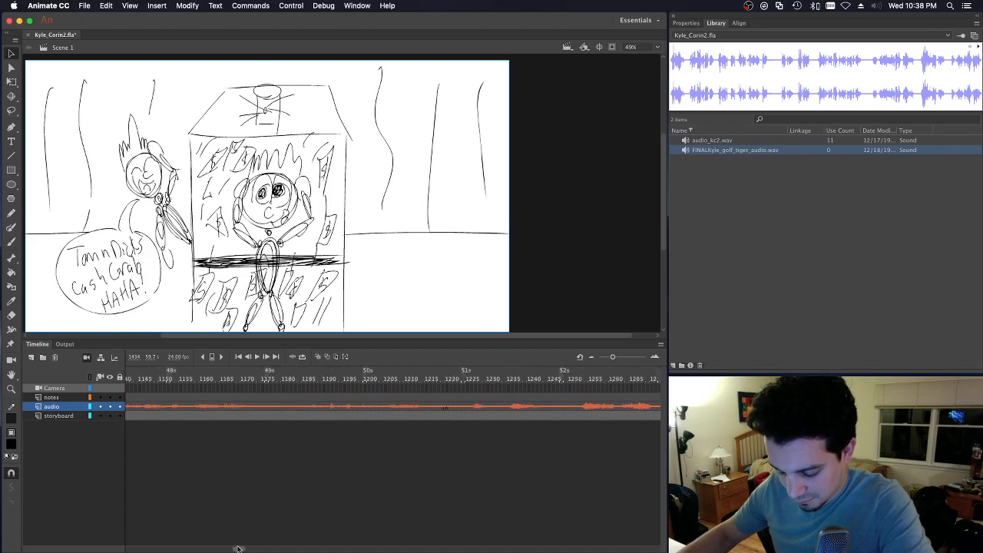
{"action": "scroll", "coordinate": [238, 550], "scroll_direction": "right", "scroll_amount": 15}
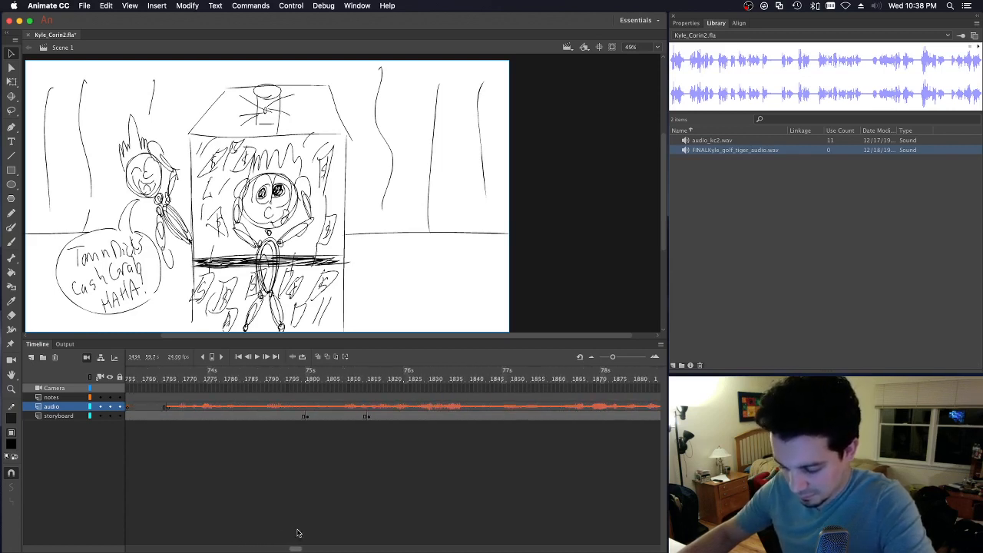
{"action": "scroll", "coordinate": [298, 533], "scroll_direction": "right", "scroll_amount": 20}
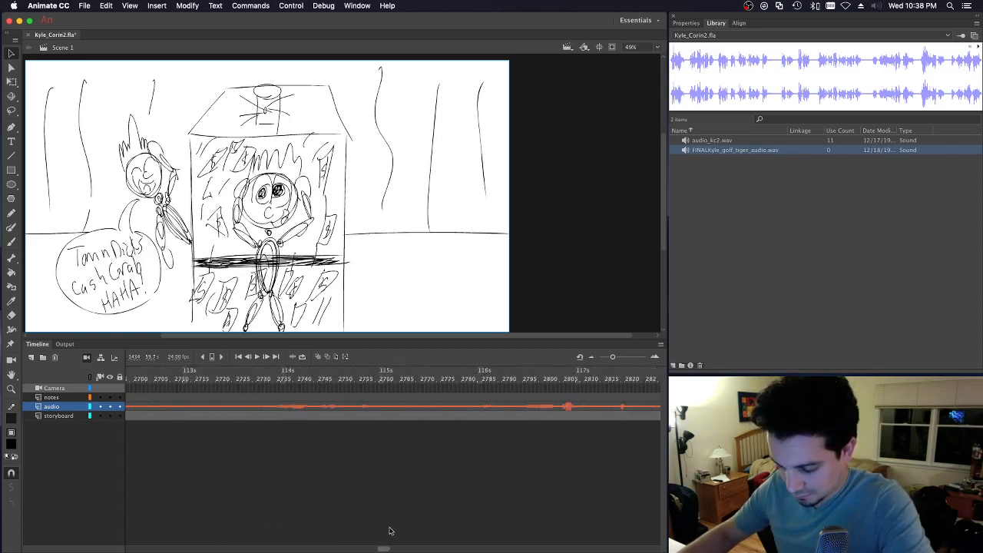
{"action": "scroll", "coordinate": [390, 531], "scroll_direction": "left", "scroll_amount": 10}
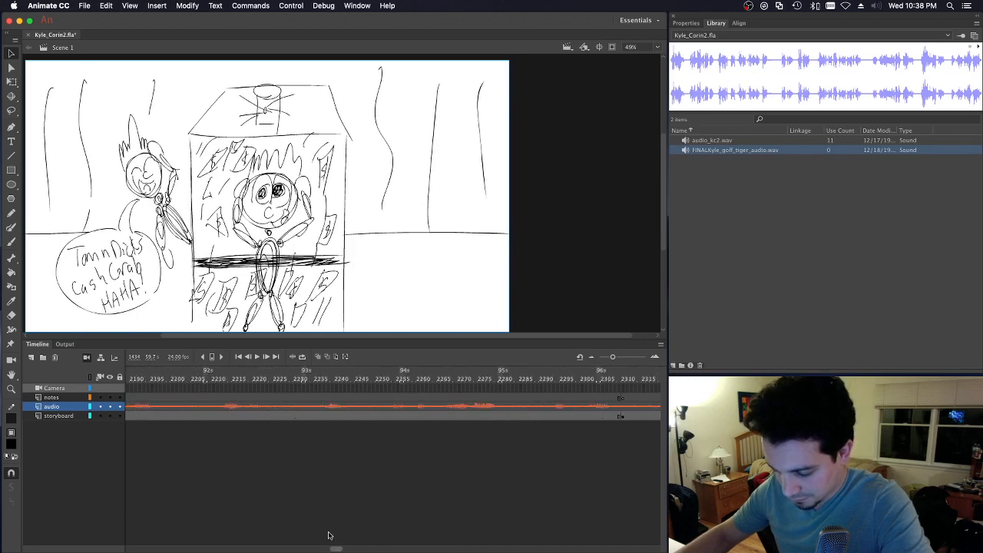
{"action": "scroll", "coordinate": [328, 536], "scroll_direction": "left", "scroll_amount": 20}
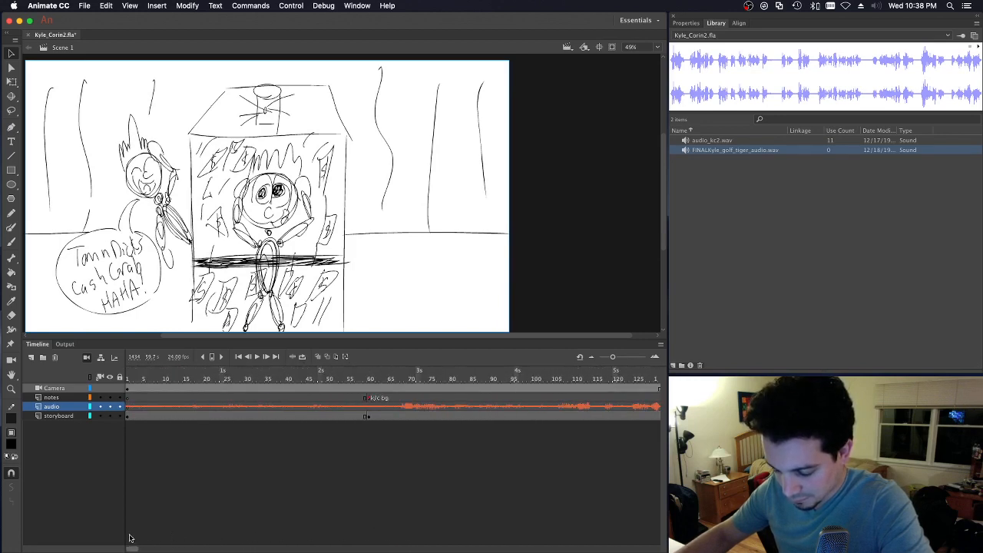
{"action": "left_click_drag", "start_coordinate": [365, 372], "coordinate": [413, 377]}
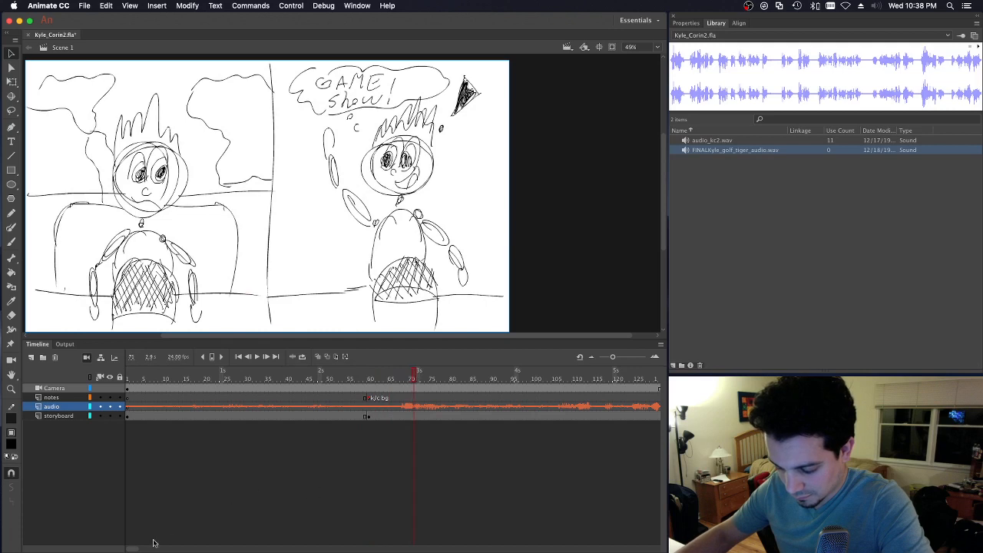
{"action": "scroll", "coordinate": [152, 545], "scroll_direction": "right", "scroll_amount": 10}
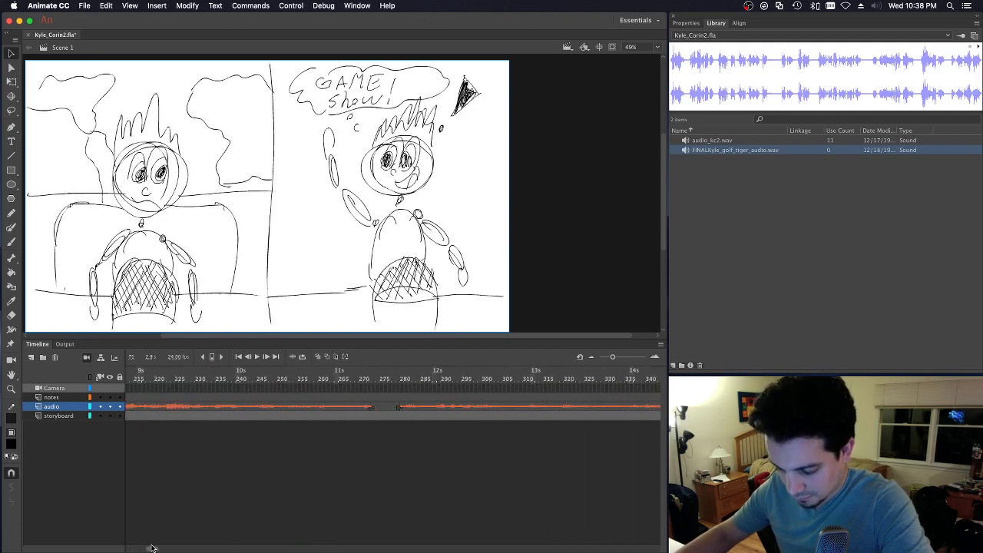
{"action": "scroll", "coordinate": [152, 548], "scroll_direction": "right", "scroll_amount": 3}
{"action": "left_click_drag", "start_coordinate": [242, 375], "coordinate": [304, 376]}
{"action": "scroll", "coordinate": [149, 550], "scroll_direction": "left", "scroll_amount": 3}
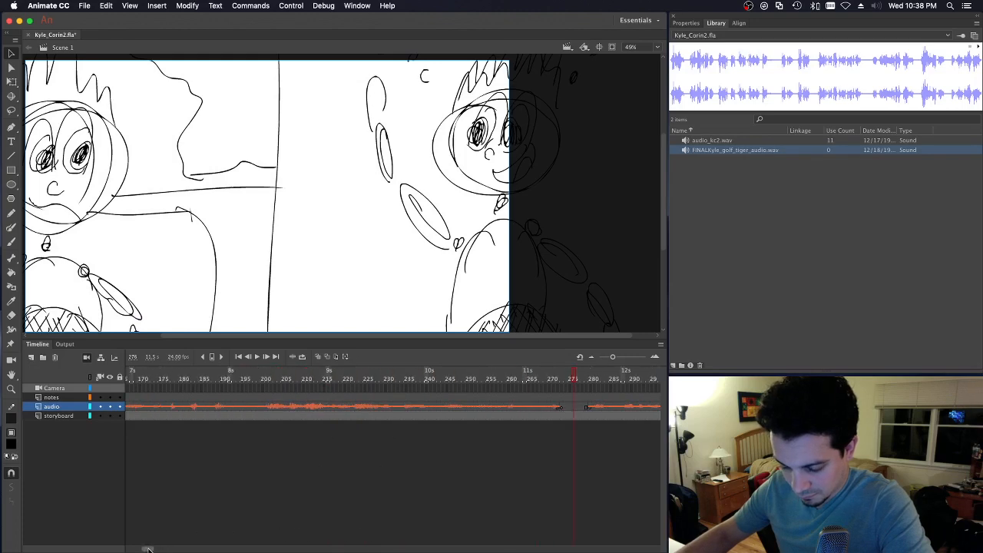
Step: Scrub the opening storyboard frames from frame 57 to about frame 86 and save the document
{"action": "scroll", "coordinate": [149, 549], "scroll_direction": "left", "scroll_amount": 8}
{"action": "left_click", "coordinate": [357, 376]}
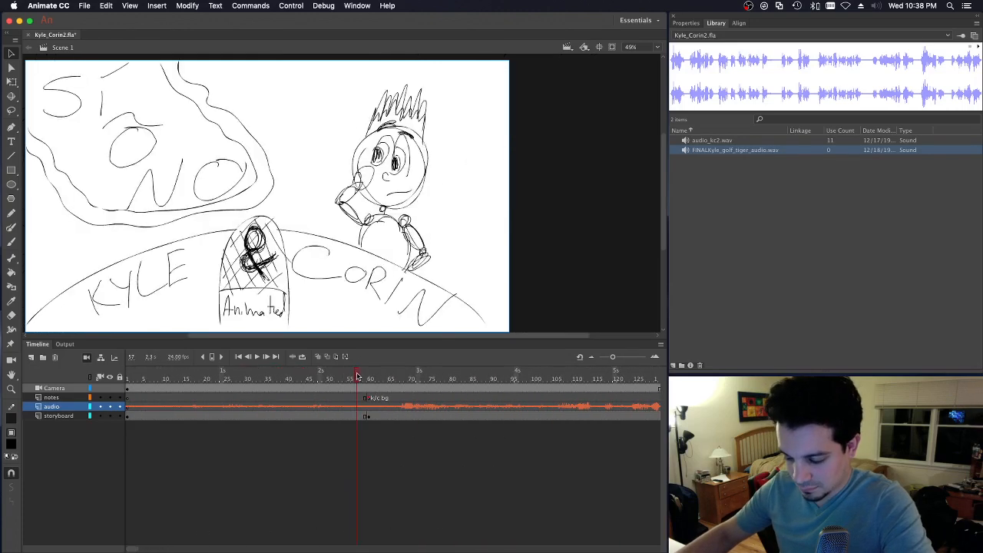
{"action": "left_click_drag", "start_coordinate": [357, 375], "coordinate": [398, 375]}
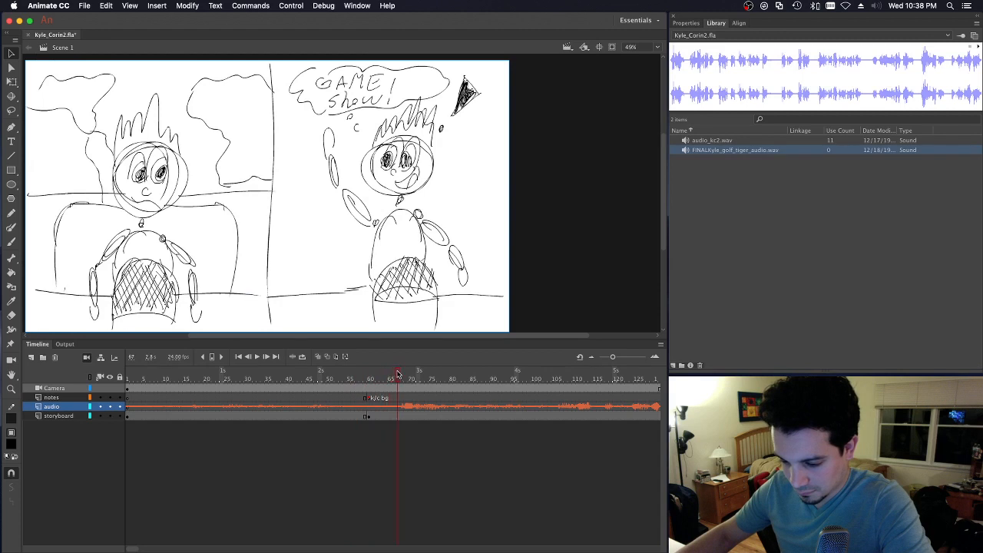
{"action": "left_click", "coordinate": [475, 373]}
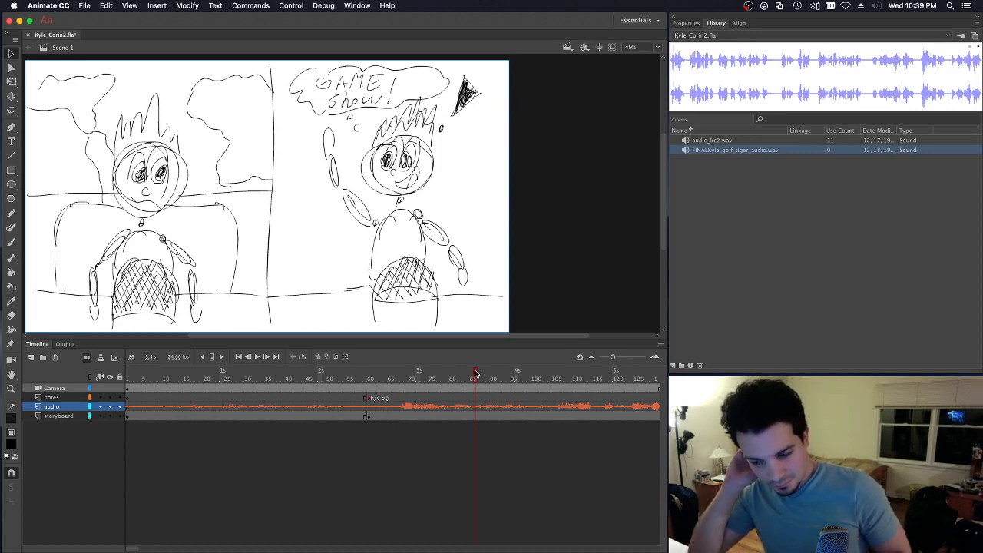
{"action": "key", "text": "super+s"}
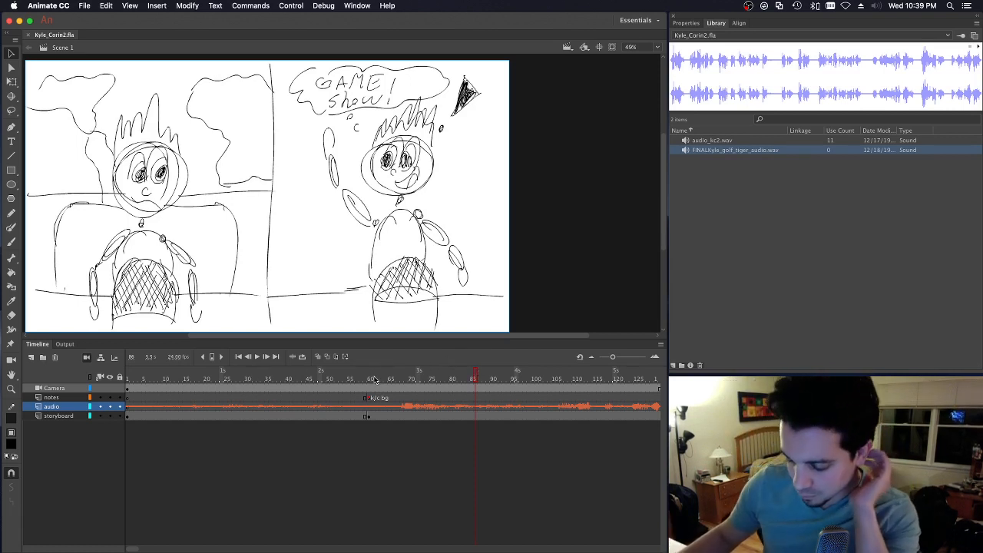
Step: Scrub the opening audio to find the scene change and insert a keyframe on the storyboard layer at frame 105
{"action": "left_click_drag", "start_coordinate": [370, 379], "coordinate": [374, 379]}
{"action": "left_click_drag", "start_coordinate": [389, 379], "coordinate": [416, 375]}
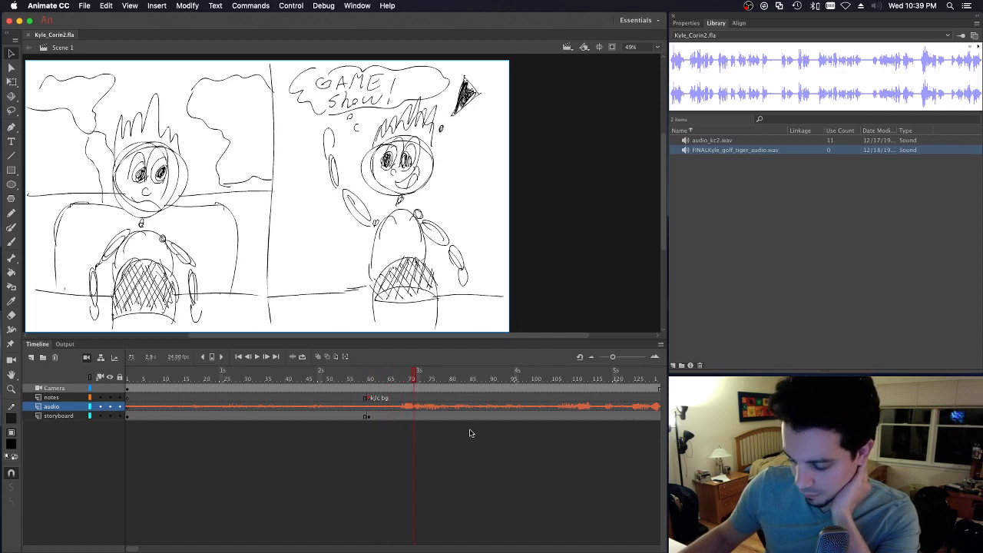
{"action": "left_click_drag", "start_coordinate": [132, 549], "coordinate": [142, 550]}
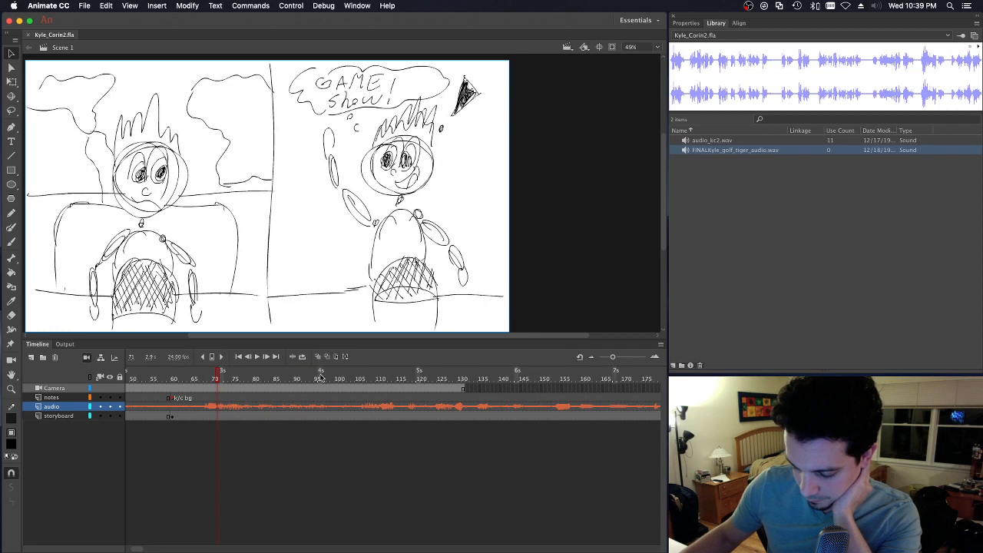
{"action": "left_click_drag", "start_coordinate": [321, 378], "coordinate": [358, 378]}
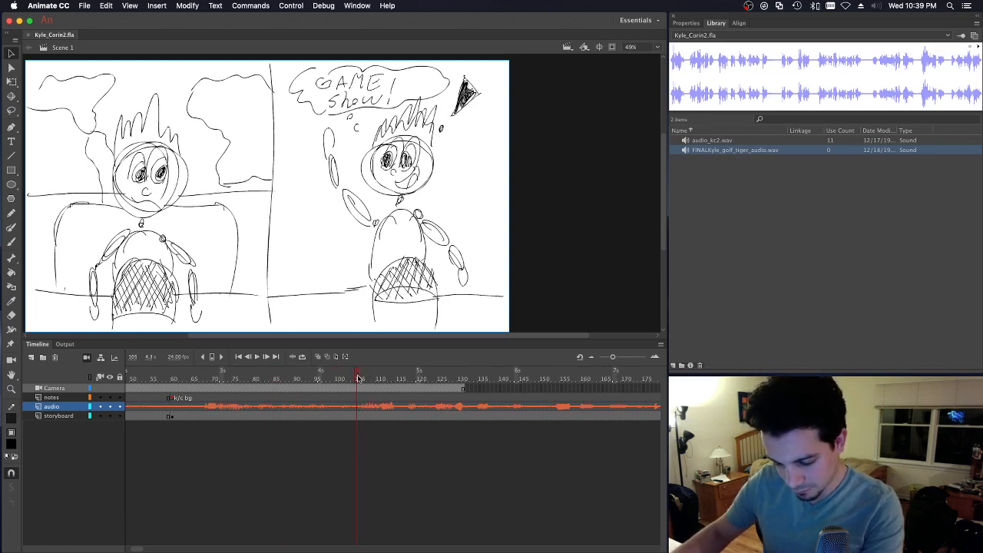
{"action": "left_click", "coordinate": [356, 416]}
{"action": "key", "text": "F6"}
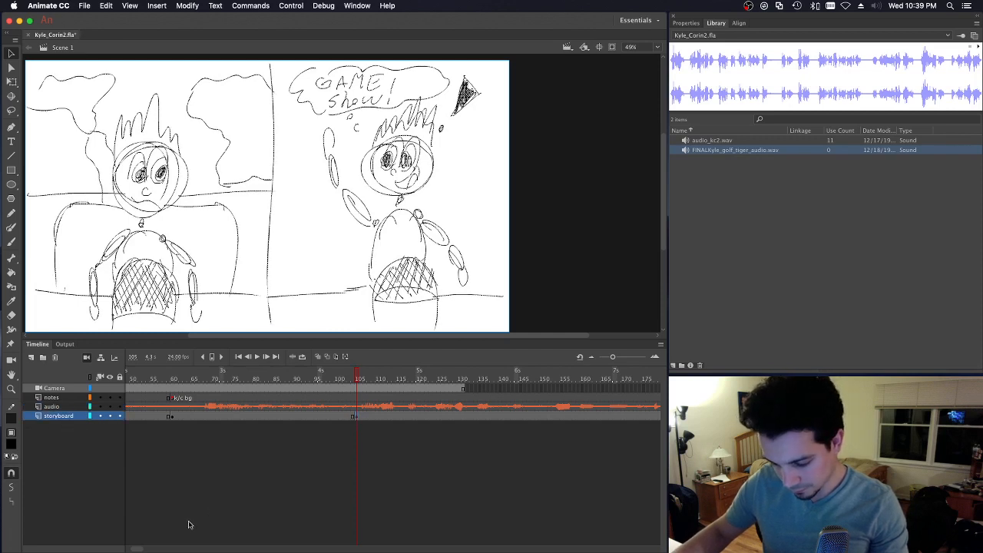
Step: Review the storyboard drawings and audio near the 16-second mark and between frames 105 and 132
{"action": "left_click_drag", "start_coordinate": [139, 548], "coordinate": [166, 547]}
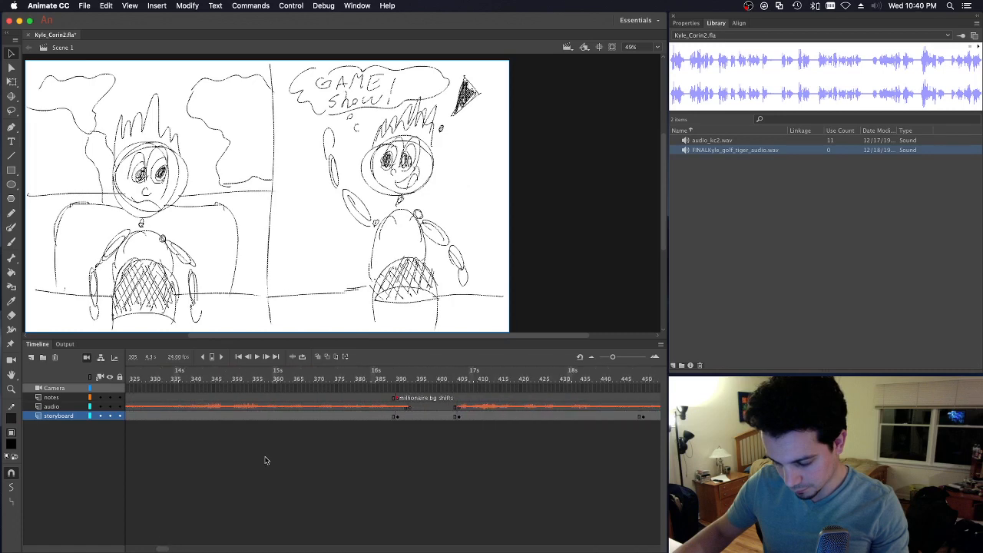
{"action": "left_click", "coordinate": [374, 374]}
{"action": "left_click_drag", "start_coordinate": [375, 374], "coordinate": [395, 374]}
{"action": "left_click_drag", "start_coordinate": [162, 550], "coordinate": [136, 550]}
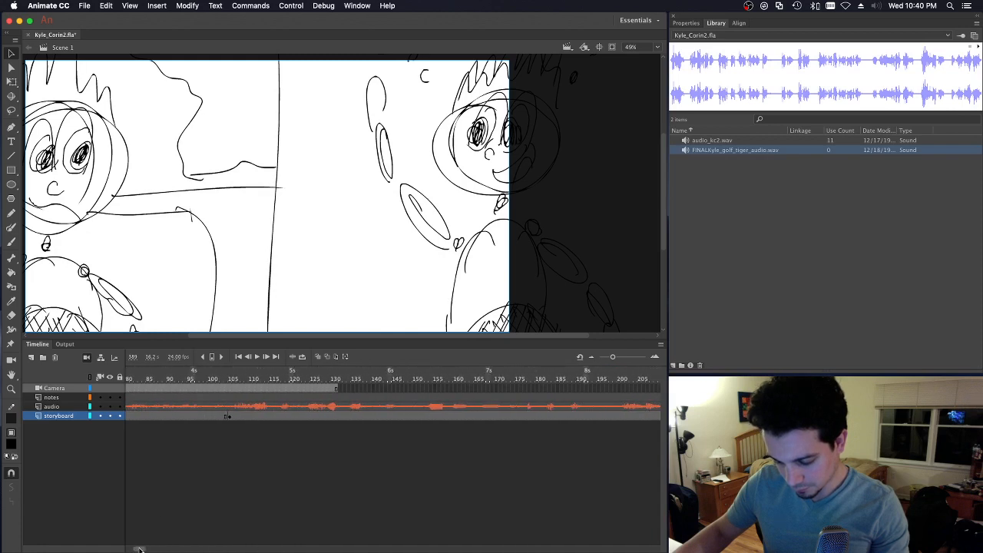
{"action": "left_click", "coordinate": [229, 416]}
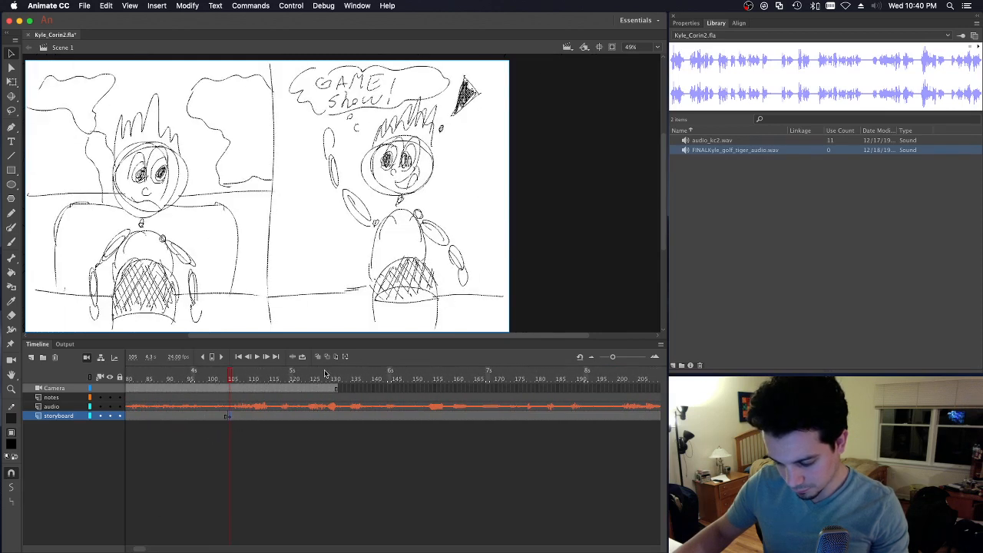
{"action": "left_click_drag", "start_coordinate": [326, 375], "coordinate": [335, 375]}
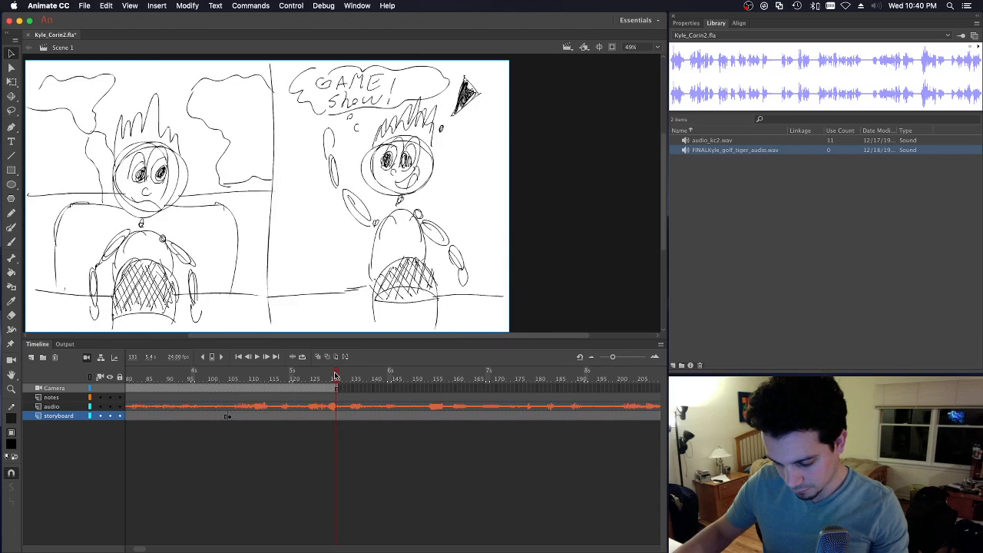
{"action": "left_click", "coordinate": [102, 416]}
{"action": "left_click", "coordinate": [102, 416]}
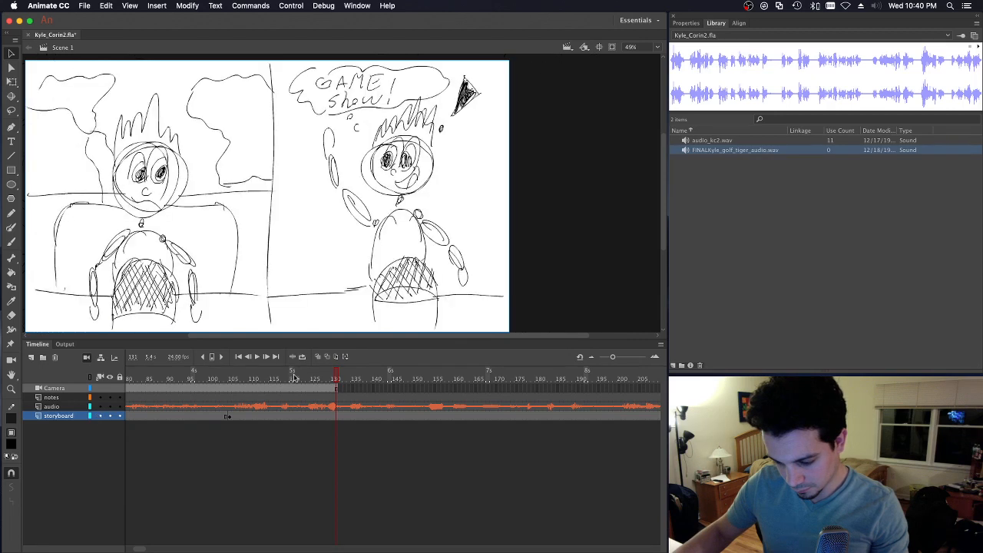
{"action": "left_click_drag", "start_coordinate": [295, 374], "coordinate": [341, 381]}
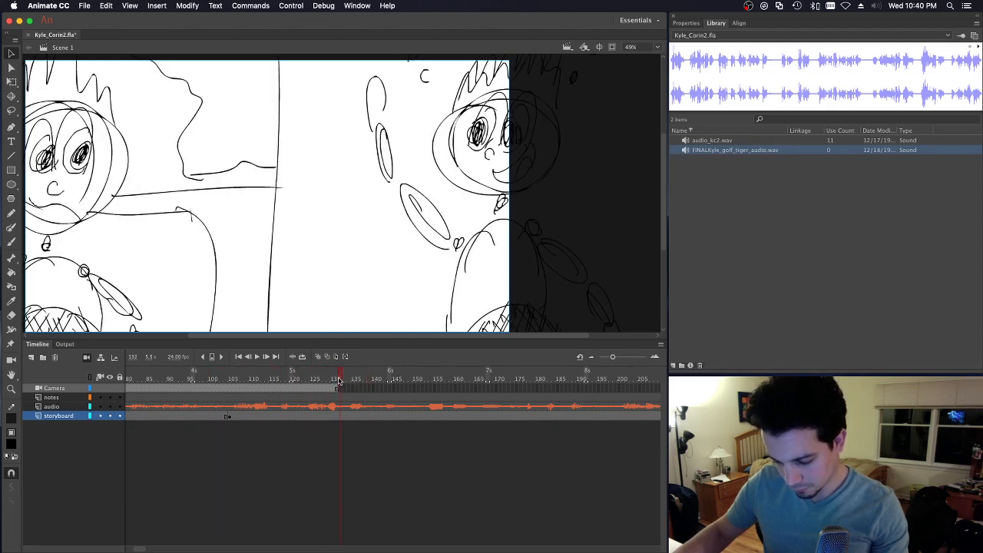
Step: Clear the game show drawing from the storyboard layer's keyframe at frame 105 and compare it with the preceding frames
{"action": "left_click", "coordinate": [233, 421]}
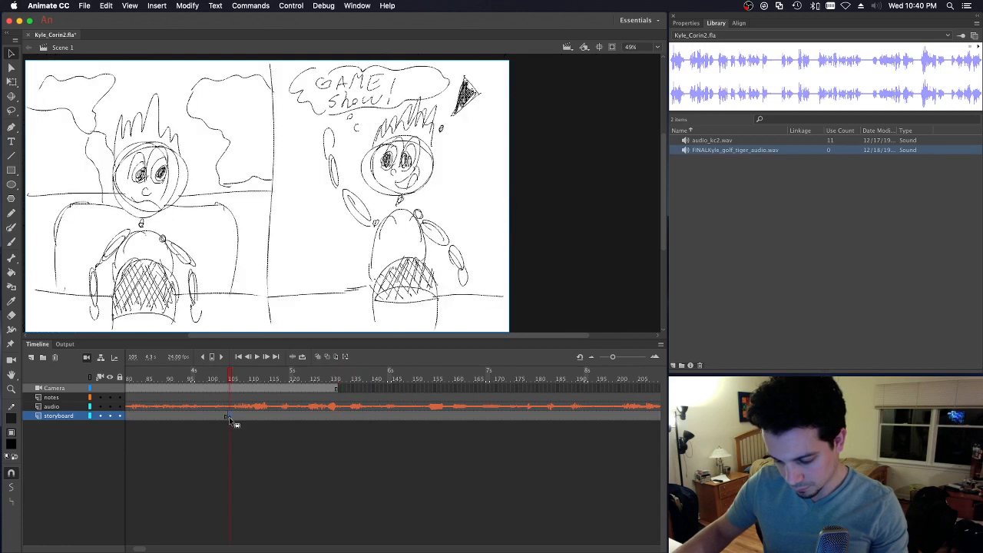
{"action": "left_click", "coordinate": [235, 420]}
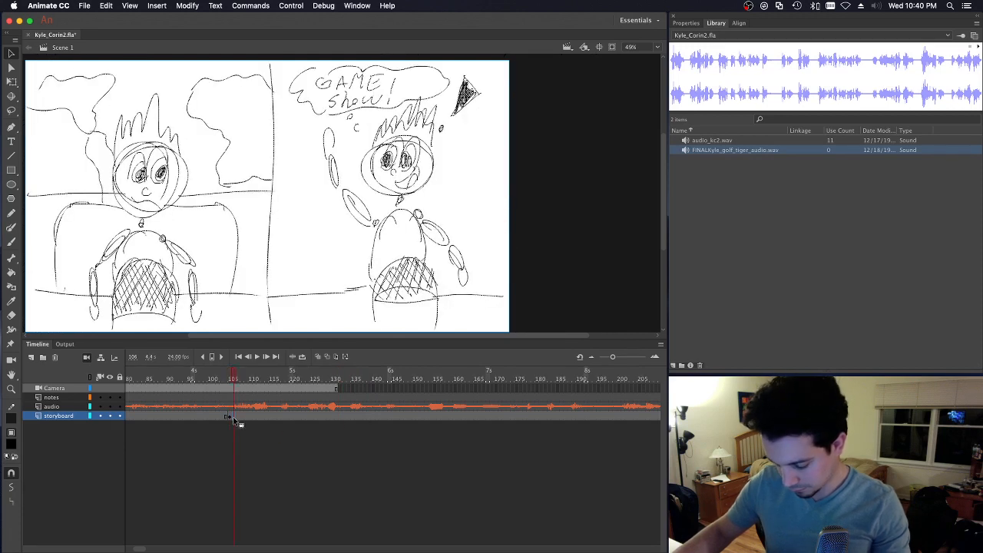
{"action": "key", "text": "Delete"}
{"action": "left_click", "coordinate": [231, 379]}
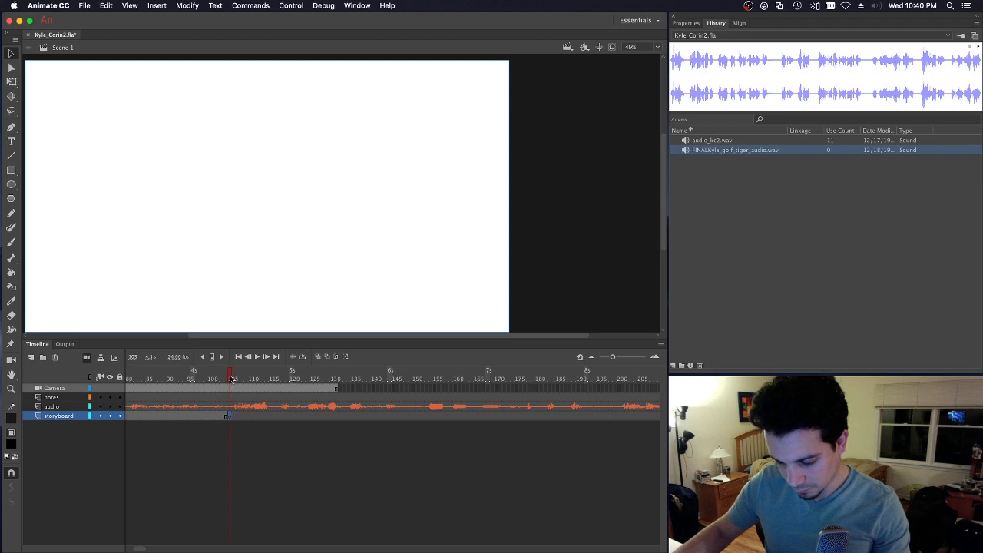
{"action": "left_click_drag", "start_coordinate": [231, 379], "coordinate": [217, 379]}
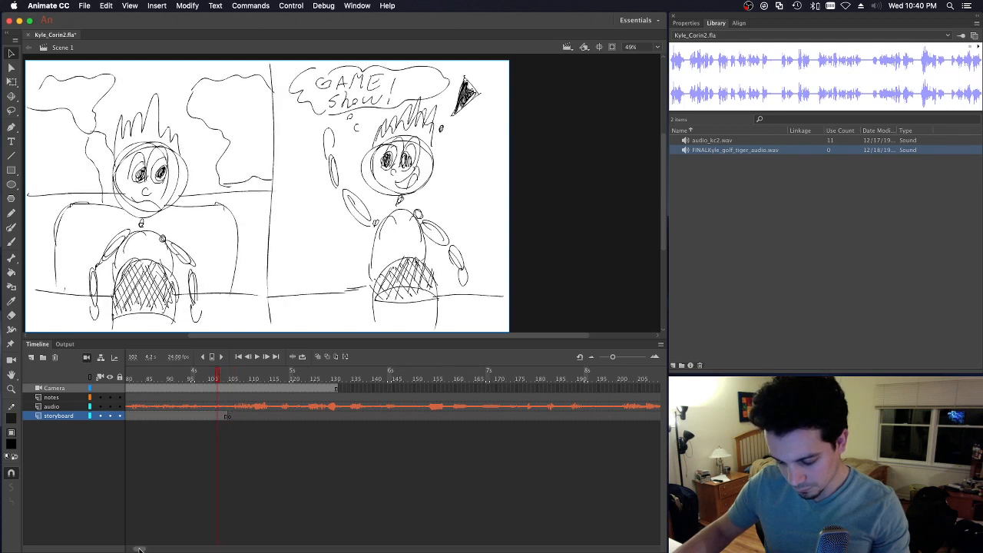
{"action": "mouse_move", "coordinate": [139, 549]}
{"action": "left_mouse_down"}
{"action": "mouse_move", "coordinate": [155, 546]}
{"action": "mouse_move", "coordinate": [136, 544]}
{"action": "left_mouse_up"}
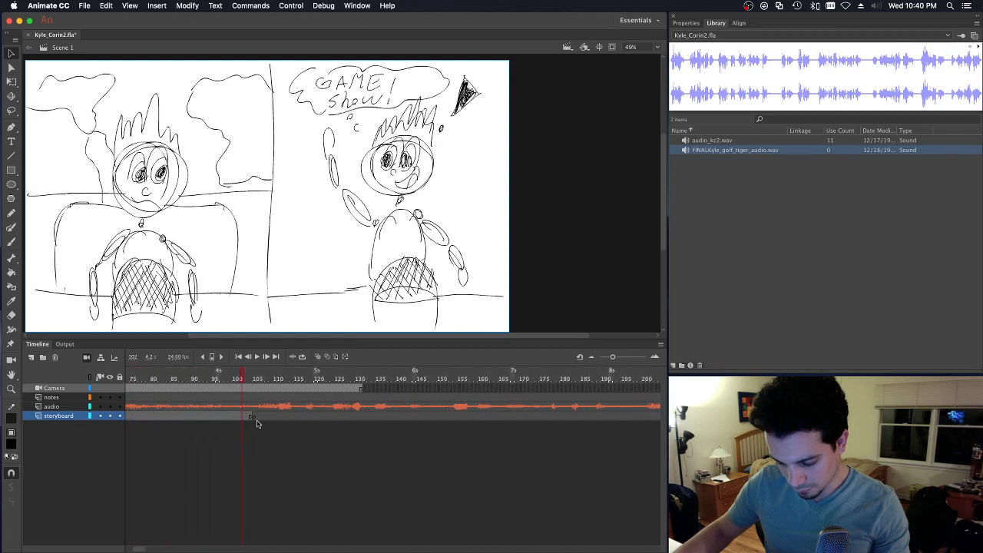
{"action": "left_click", "coordinate": [255, 417]}
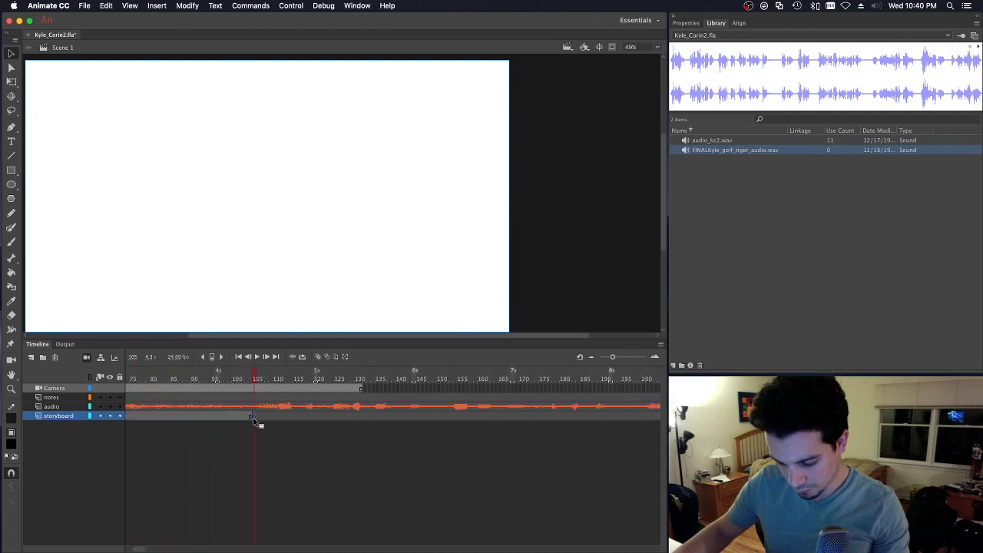
Step: Fit the whole blank stage in view at 50% and save the document
{"action": "left_click", "coordinate": [657, 46]}
{"action": "left_click", "coordinate": [657, 60]}
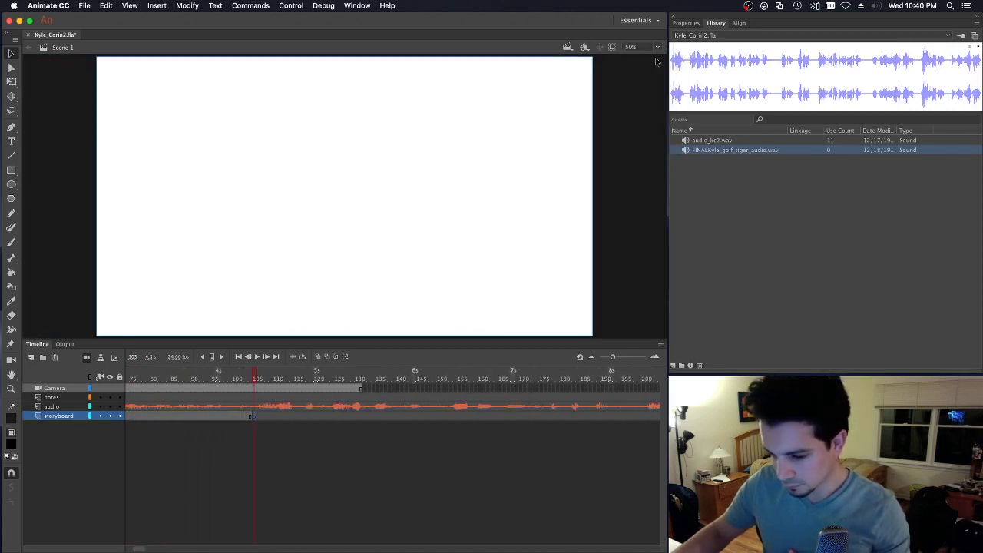
{"action": "key", "text": "super+s"}
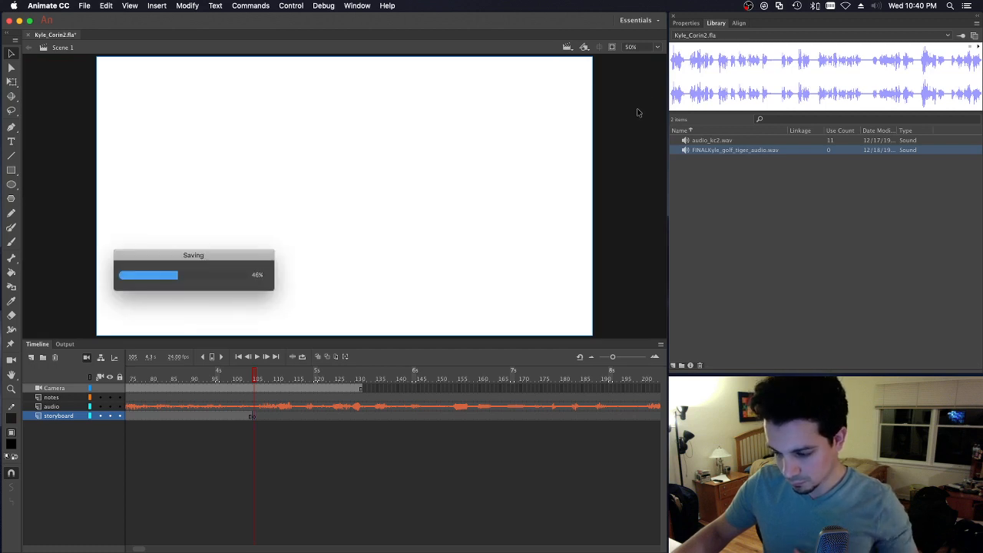
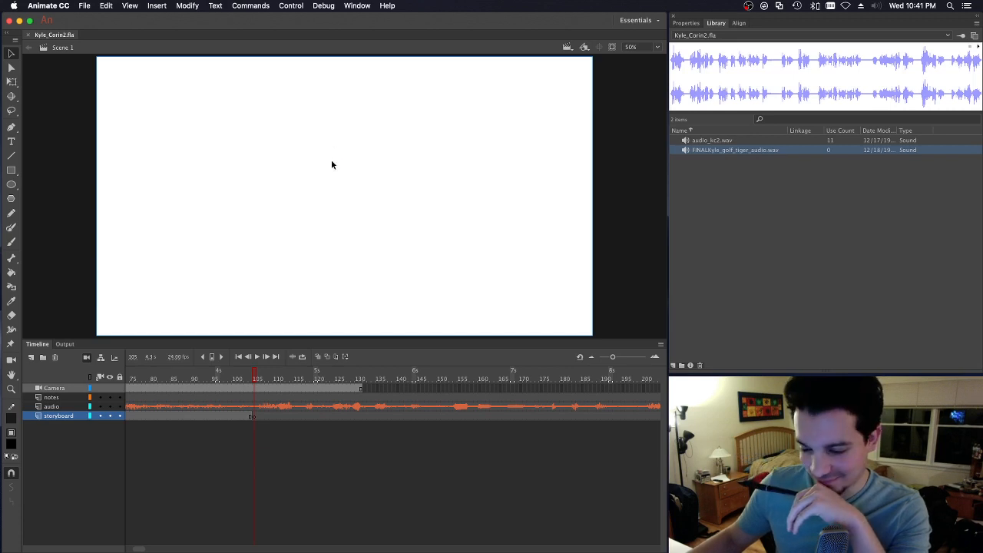
Step: Force quit the Calendar application and close the list of running applications
{"action": "left_click", "coordinate": [15, 6]}
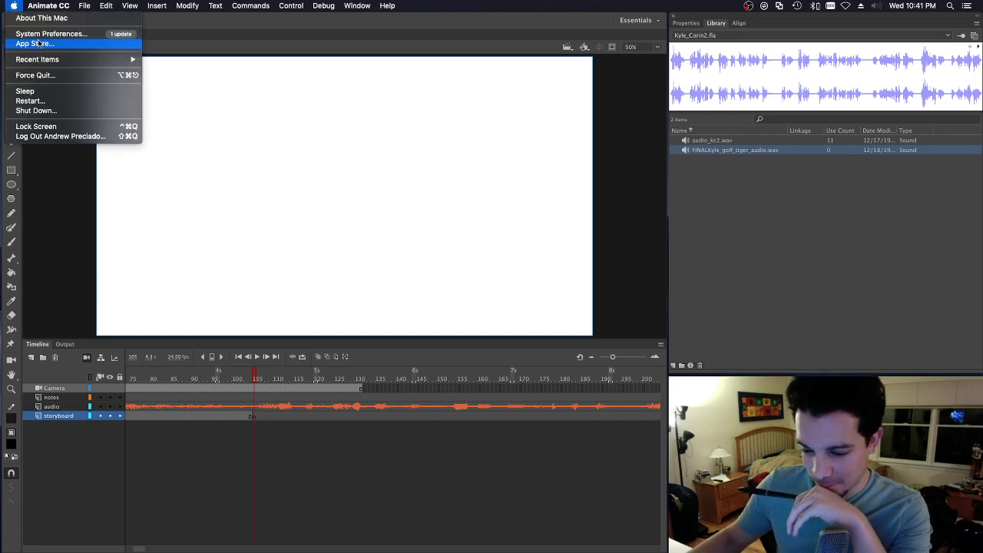
{"action": "left_click", "coordinate": [63, 77]}
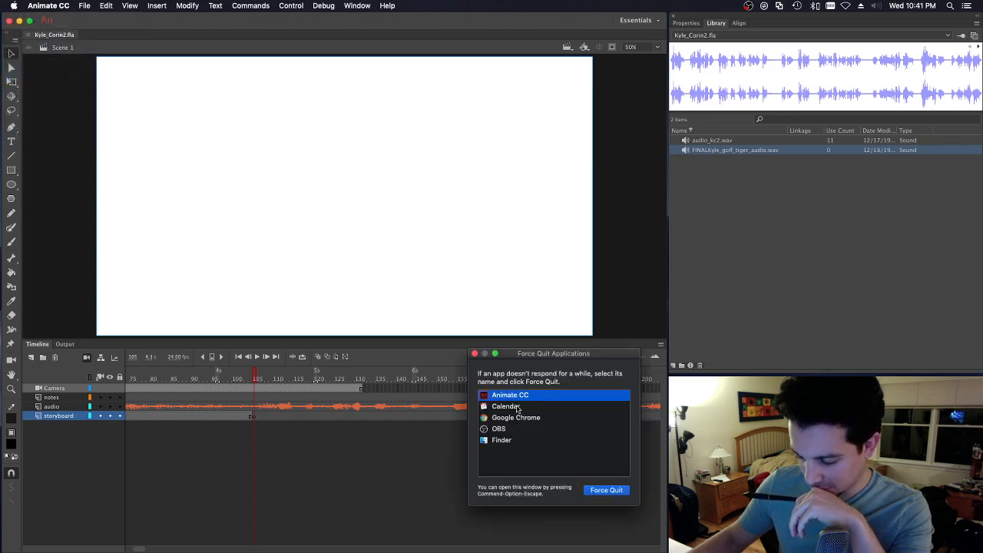
{"action": "left_click", "coordinate": [507, 408]}
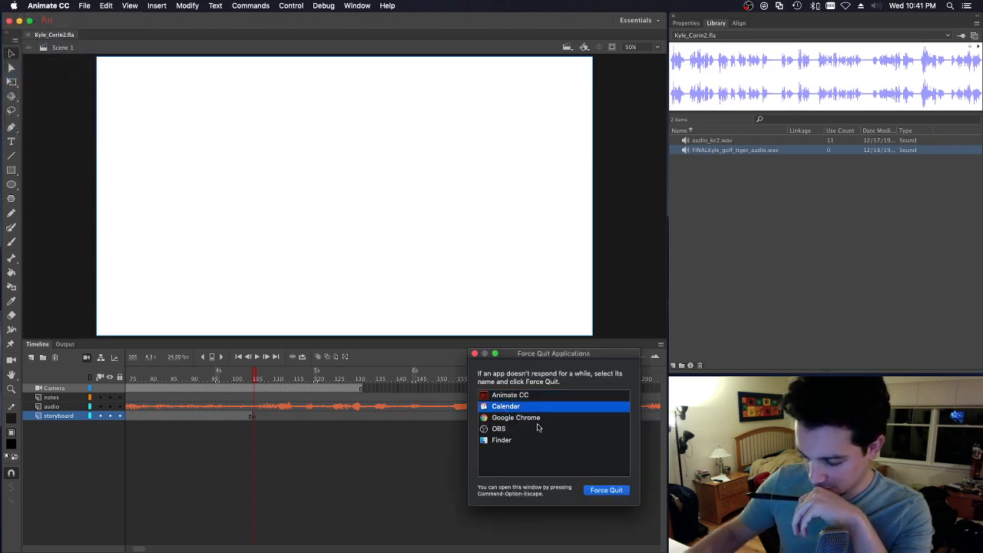
{"action": "left_click", "coordinate": [594, 493]}
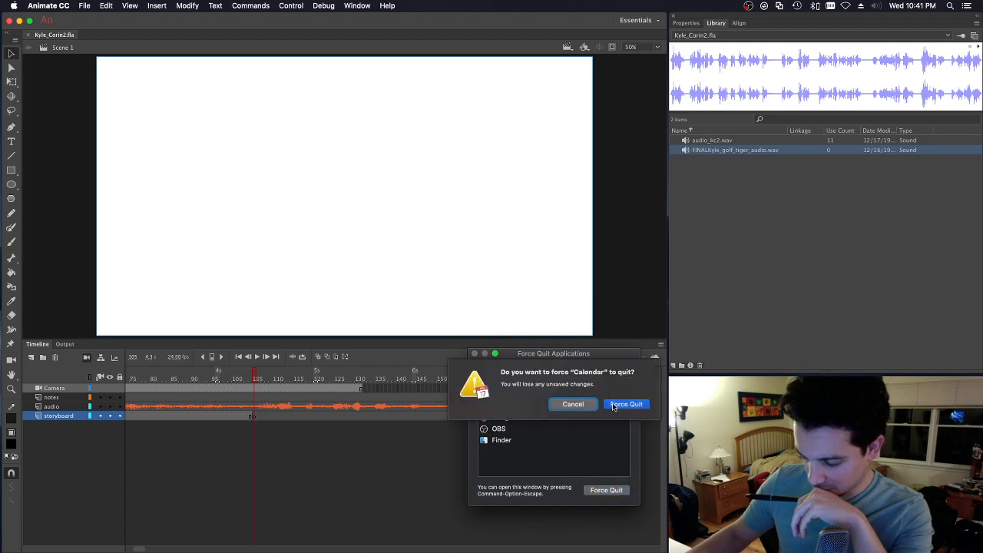
{"action": "left_click", "coordinate": [615, 407]}
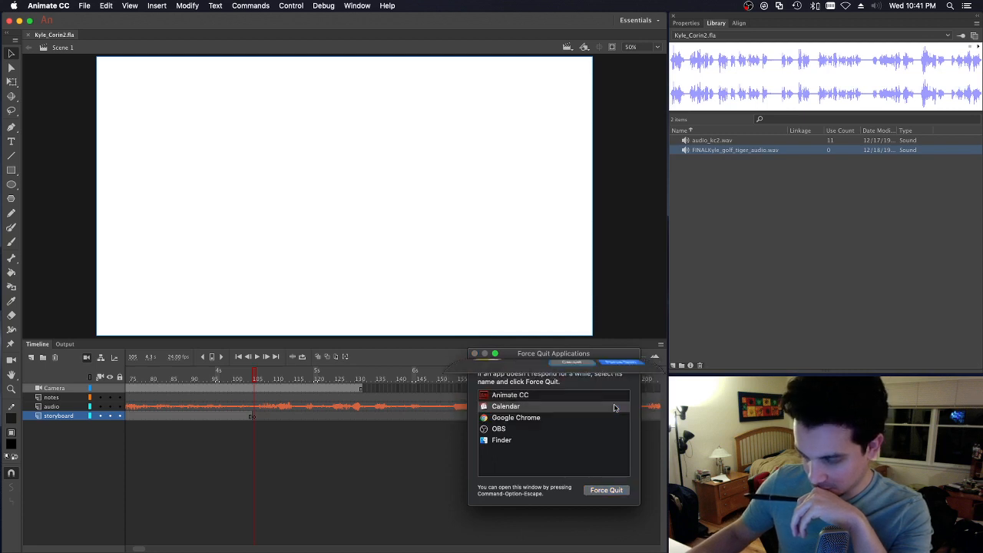
{"action": "left_click", "coordinate": [475, 354]}
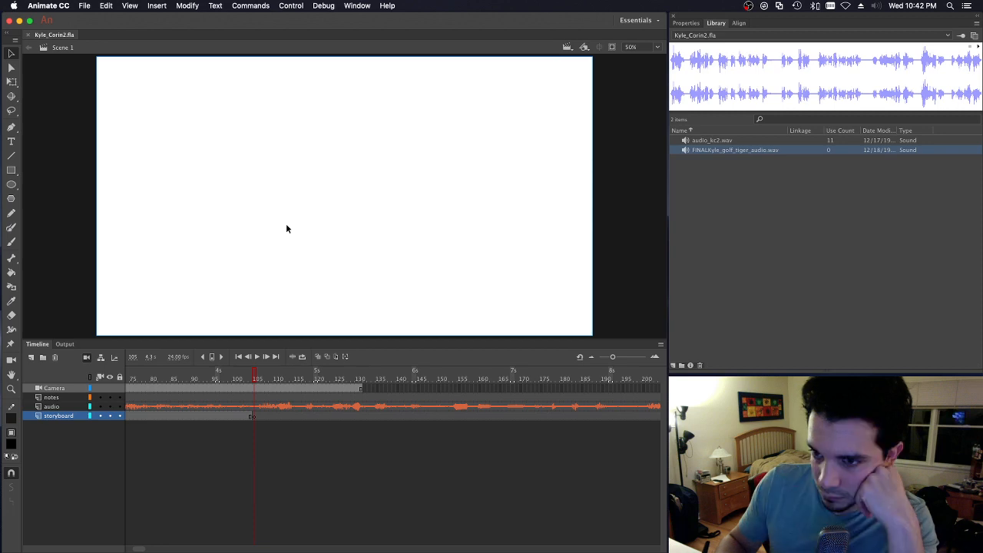
{"action": "key", "text": "ctrl+Right"}
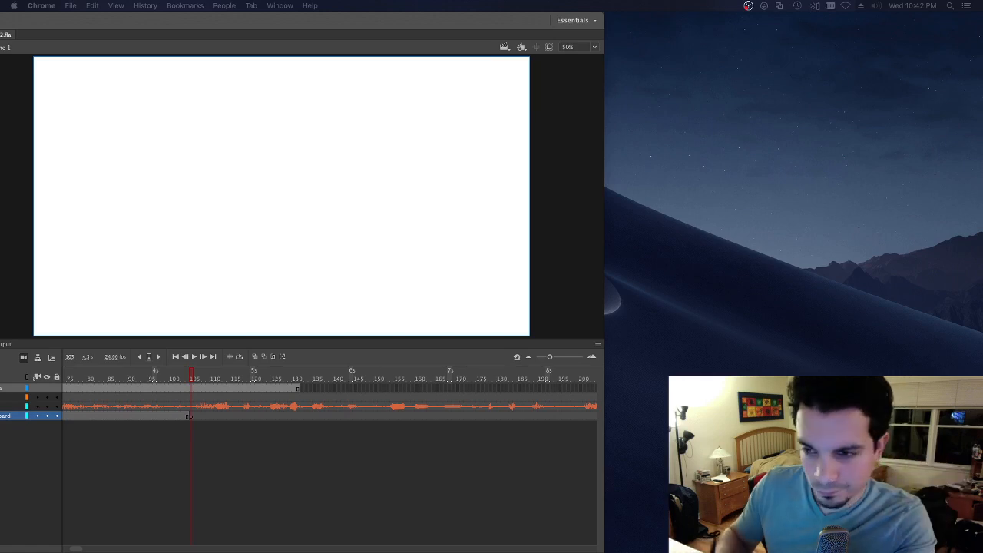
{"action": "key", "text": "ctrl+Up"}
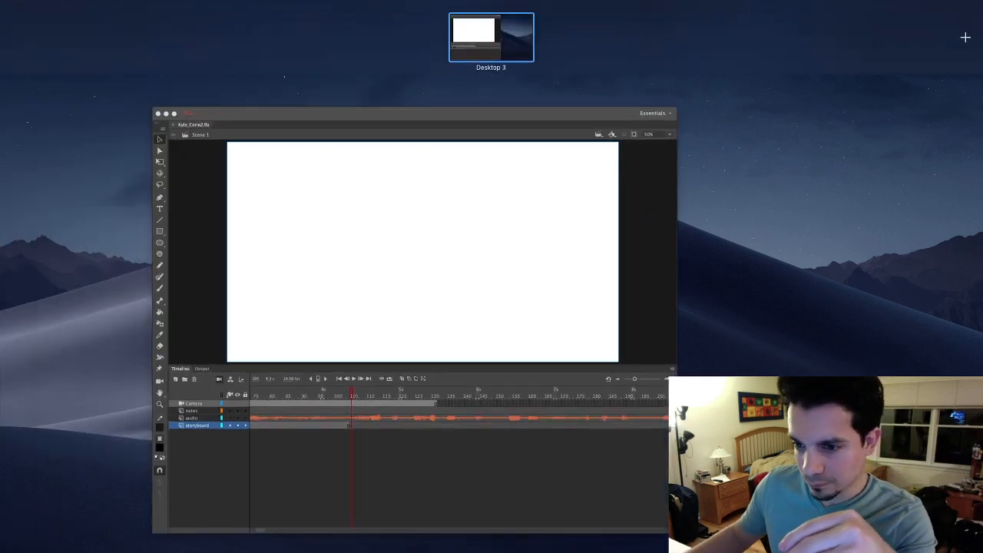
{"action": "left_click", "coordinate": [312, 239]}
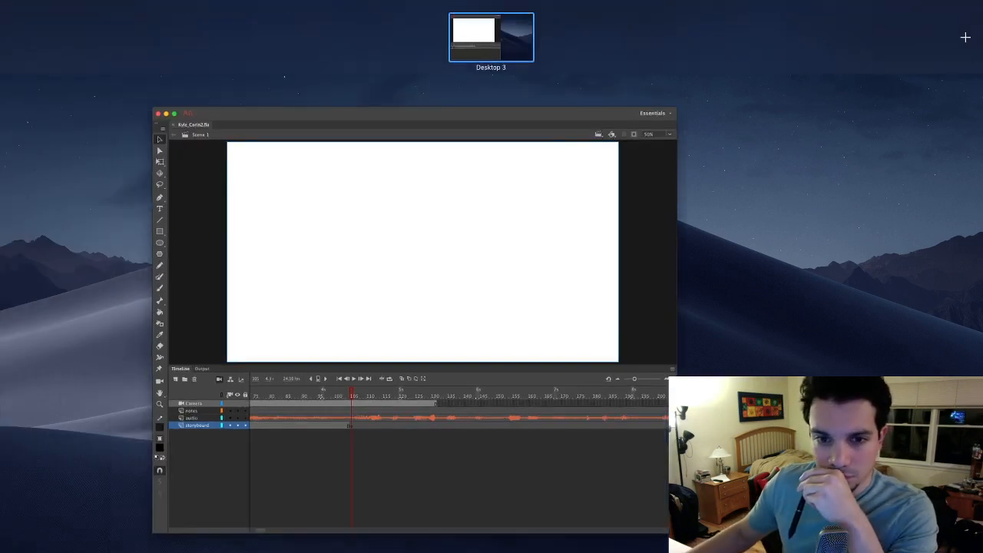
{"action": "key", "text": "Escape"}
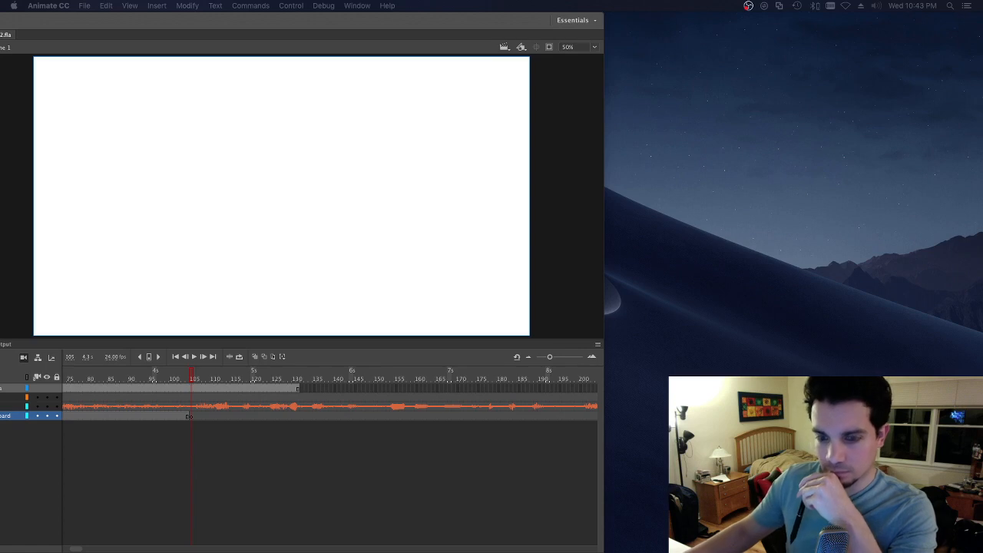
{"action": "left_click", "coordinate": [214, 251]}
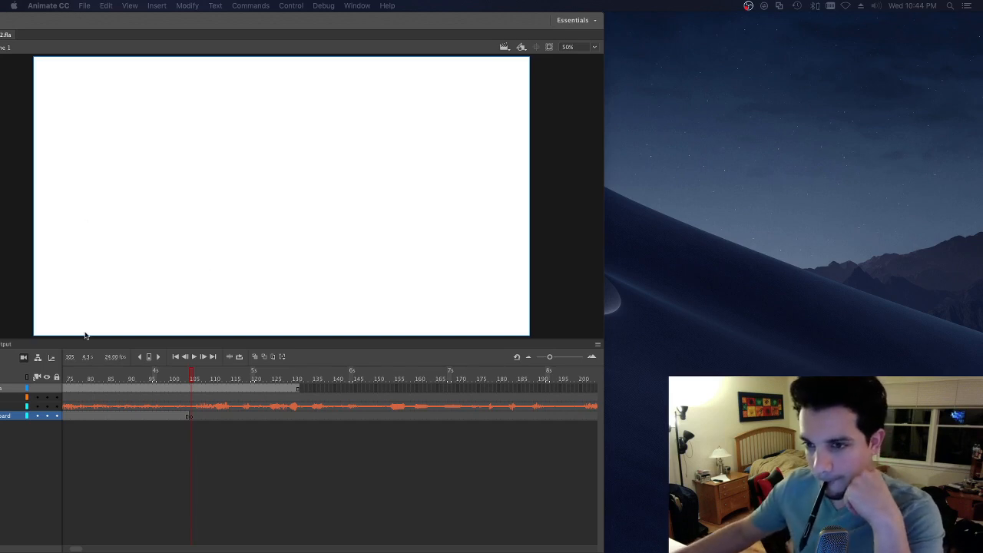
Step: Reposition the document window and the Library panel so they sit fully on screen side by side
{"action": "left_click_drag", "start_coordinate": [170, 20], "coordinate": [232, 21]}
{"action": "left_click_drag", "start_coordinate": [369, 44], "coordinate": [850, 4]}
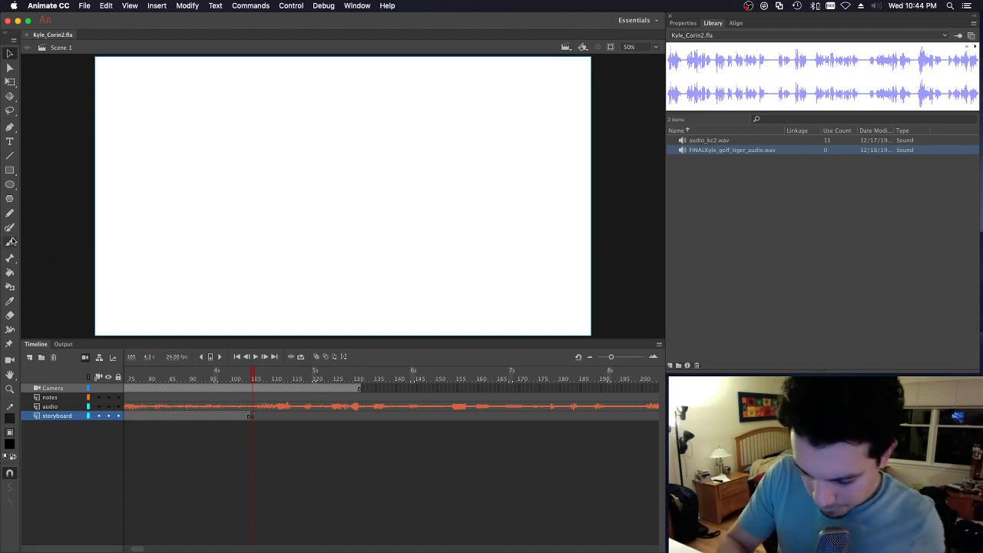
Step: Brush a vertical panel divider just left of the stage centre and a large rounded chair back beside it on frame 105
{"action": "key", "text": "b"}
{"action": "mouse_move", "coordinate": [311, 242]}
{"action": "left_mouse_down"}
{"action": "mouse_move", "coordinate": [355, 158]}
{"action": "mouse_move", "coordinate": [350, 260]}
{"action": "left_mouse_up"}
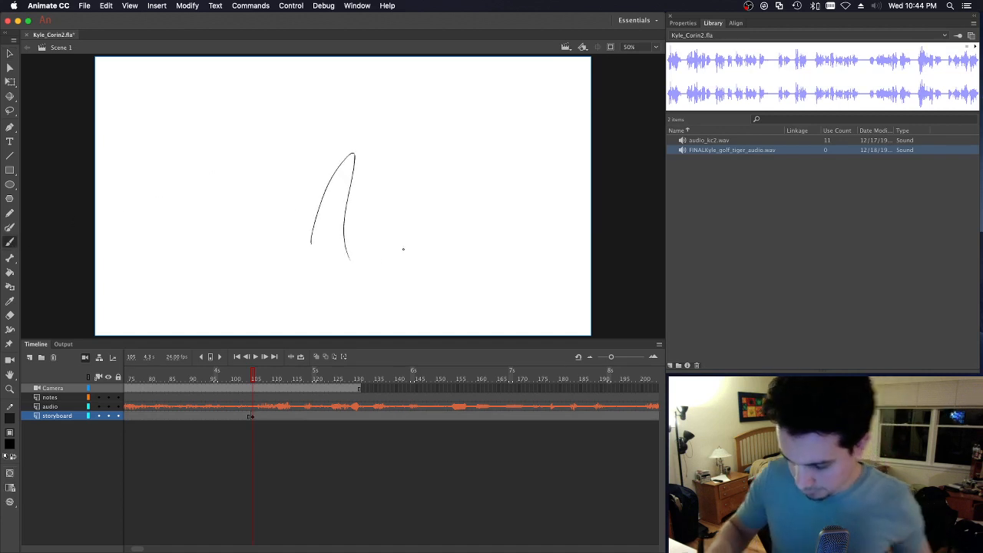
{"action": "key", "text": "super+z"}
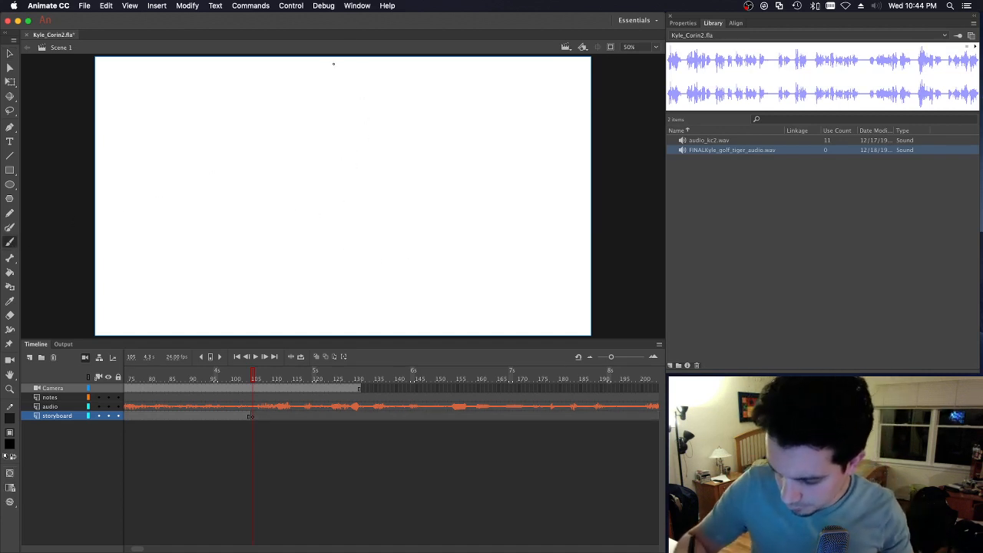
{"action": "left_click_drag", "start_coordinate": [328, 58], "coordinate": [315, 335]}
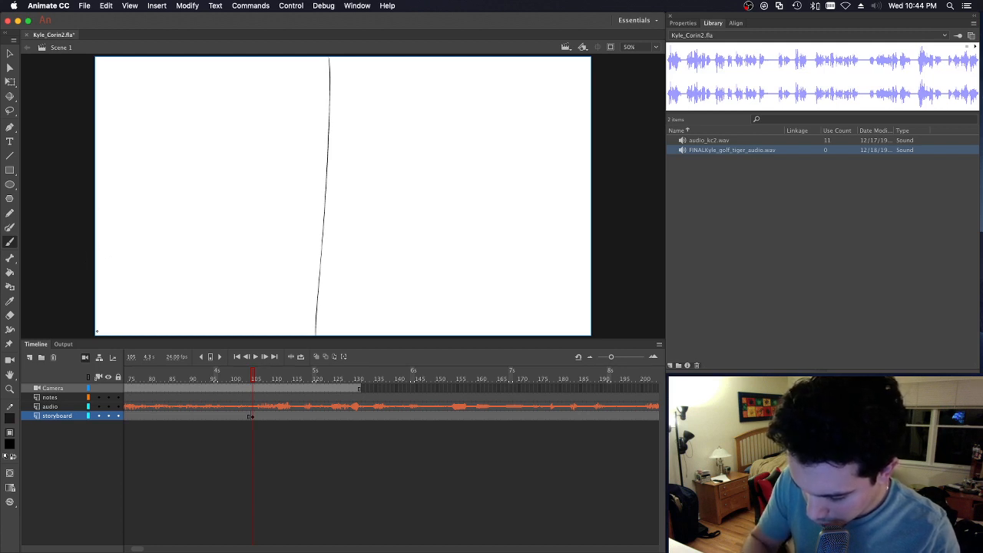
{"action": "mouse_move", "coordinate": [103, 332]}
{"action": "left_mouse_down"}
{"action": "mouse_move", "coordinate": [93, 259]}
{"action": "mouse_move", "coordinate": [118, 221]}
{"action": "mouse_move", "coordinate": [246, 197]}
{"action": "mouse_move", "coordinate": [282, 206]}
{"action": "mouse_move", "coordinate": [320, 250]}
{"action": "left_mouse_up"}
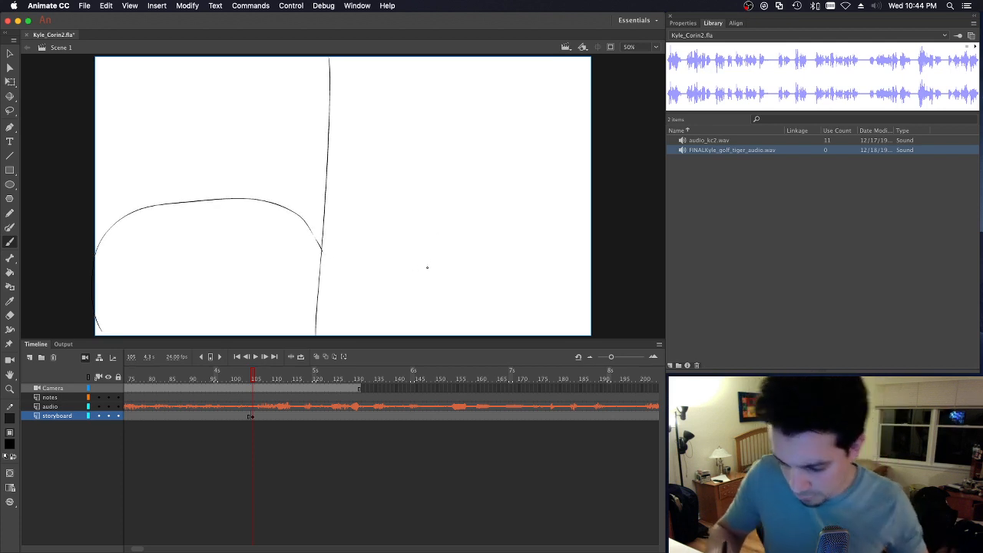
Step: Add short horizontal background lines on both sides of the chair back and erase the middle of its upper edge
{"action": "left_click_drag", "start_coordinate": [94, 225], "coordinate": [120, 224]}
{"action": "left_click_drag", "start_coordinate": [307, 224], "coordinate": [326, 224]}
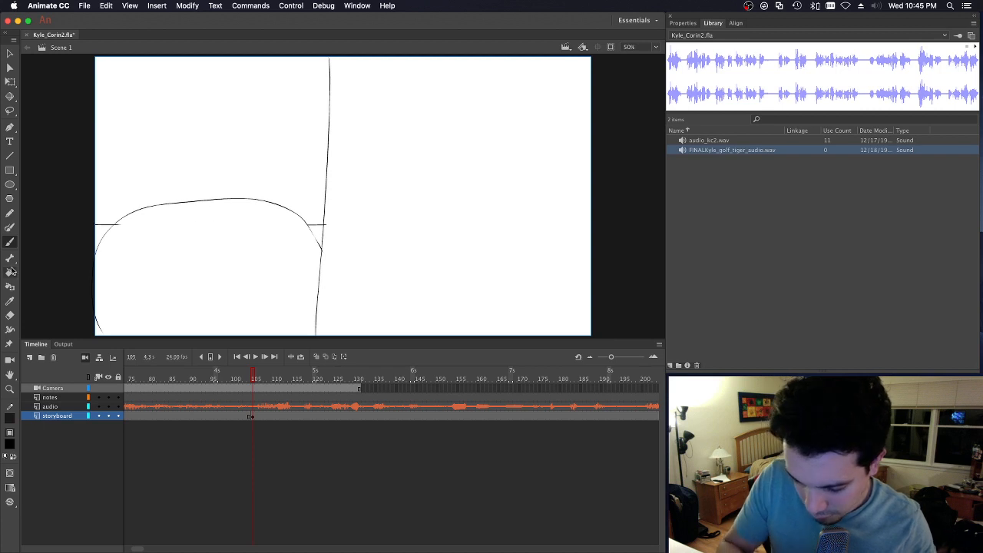
{"action": "left_click", "coordinate": [10, 315]}
{"action": "mouse_move", "coordinate": [195, 212]}
{"action": "left_mouse_down"}
{"action": "mouse_move", "coordinate": [200, 202]}
{"action": "mouse_move", "coordinate": [267, 204]}
{"action": "left_mouse_up"}
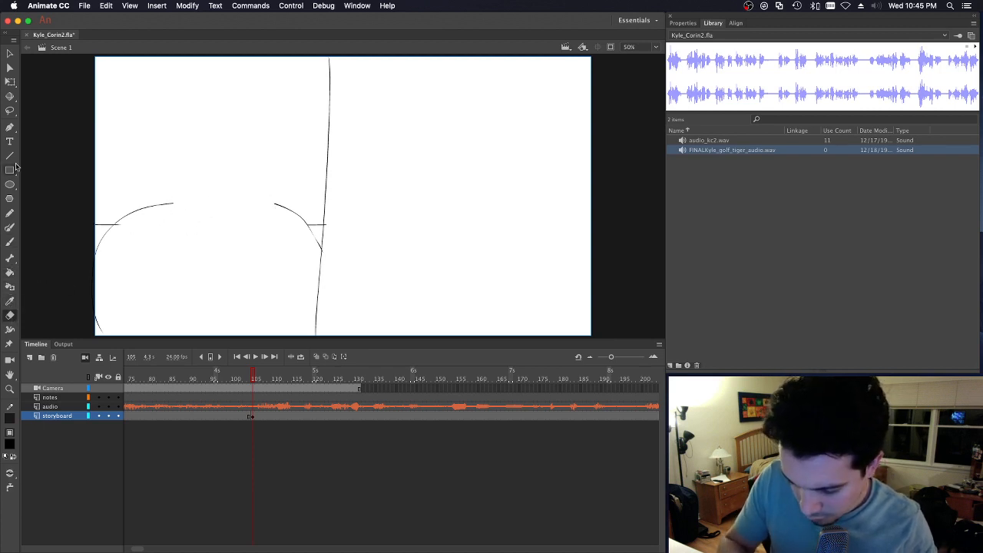
Step: Brush the character's round head in the chair back's gap with tall spiky hair and curved eye lines, leaving out the ears
{"action": "left_click", "coordinate": [10, 241]}
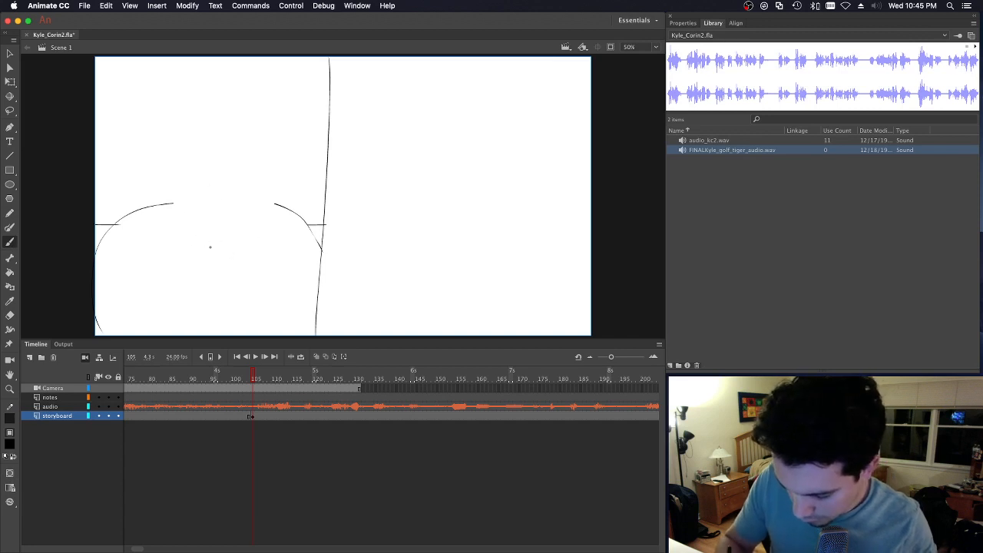
{"action": "mouse_move", "coordinate": [205, 259]}
{"action": "left_mouse_down"}
{"action": "mouse_move", "coordinate": [184, 219]}
{"action": "mouse_move", "coordinate": [254, 193]}
{"action": "mouse_move", "coordinate": [238, 220]}
{"action": "mouse_move", "coordinate": [186, 152]}
{"action": "mouse_move", "coordinate": [216, 129]}
{"action": "mouse_move", "coordinate": [243, 154]}
{"action": "mouse_move", "coordinate": [250, 196]}
{"action": "left_mouse_up"}
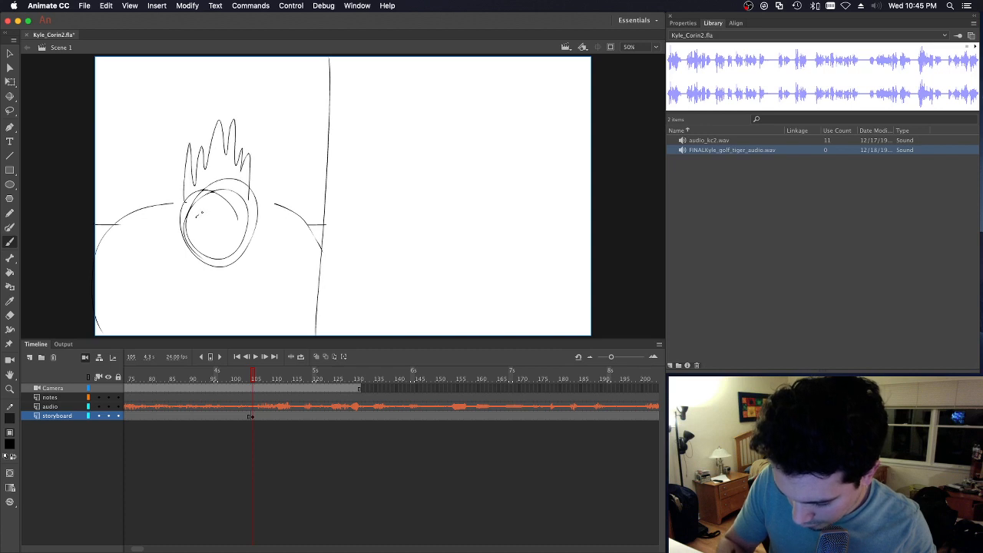
{"action": "left_click_drag", "start_coordinate": [196, 219], "coordinate": [219, 218]}
{"action": "mouse_move", "coordinate": [222, 218]}
{"action": "left_mouse_down"}
{"action": "mouse_move", "coordinate": [250, 218]}
{"action": "mouse_move", "coordinate": [273, 249]}
{"action": "left_mouse_up"}
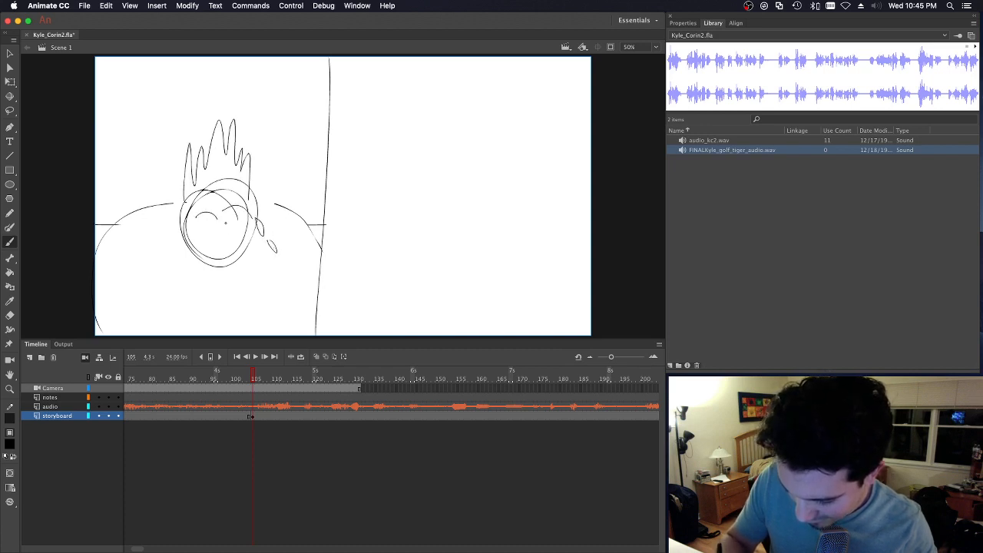
{"action": "key", "text": "super+z"}
{"action": "left_click_drag", "start_coordinate": [179, 221], "coordinate": [182, 238]}
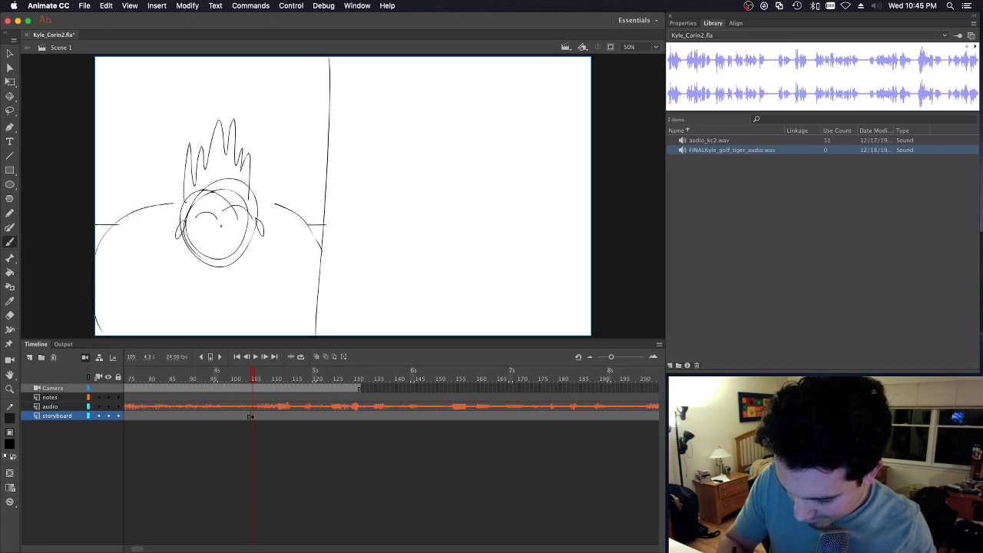
{"action": "key", "text": "super+z"}
{"action": "key", "text": "super+z"}
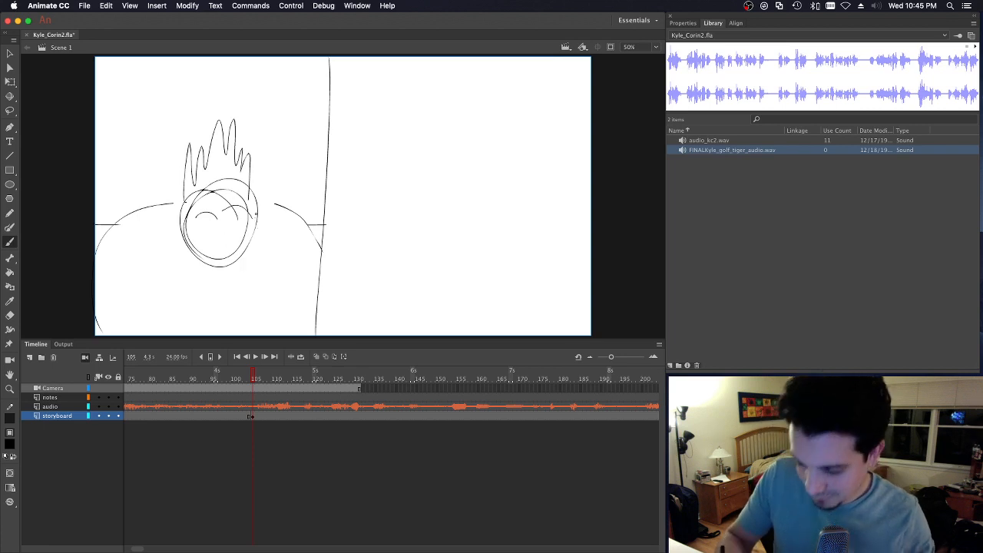
Step: Draw the character's nose and mouth and add sweat drops on both sides of the head
{"action": "left_click_drag", "start_coordinate": [228, 225], "coordinate": [219, 255]}
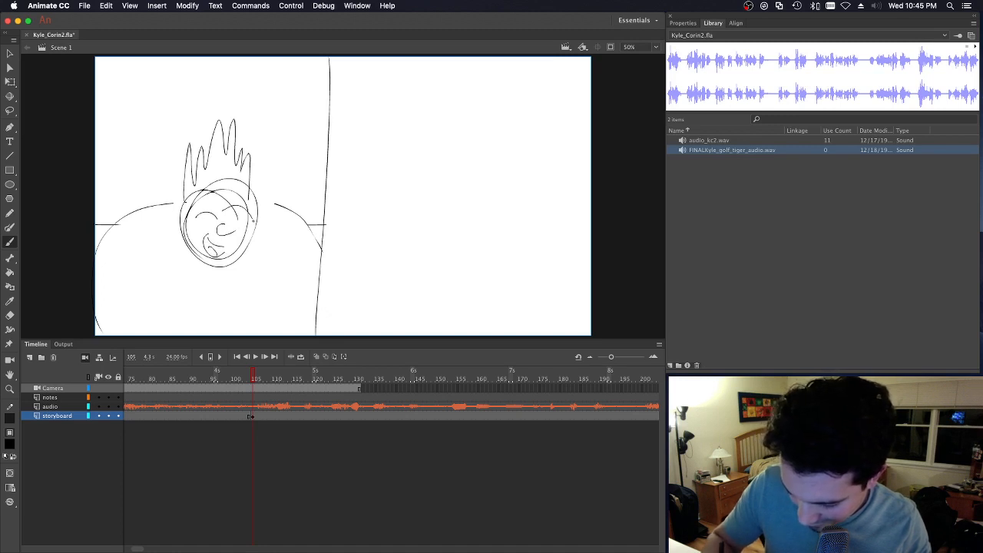
{"action": "left_click_drag", "start_coordinate": [262, 194], "coordinate": [278, 158]}
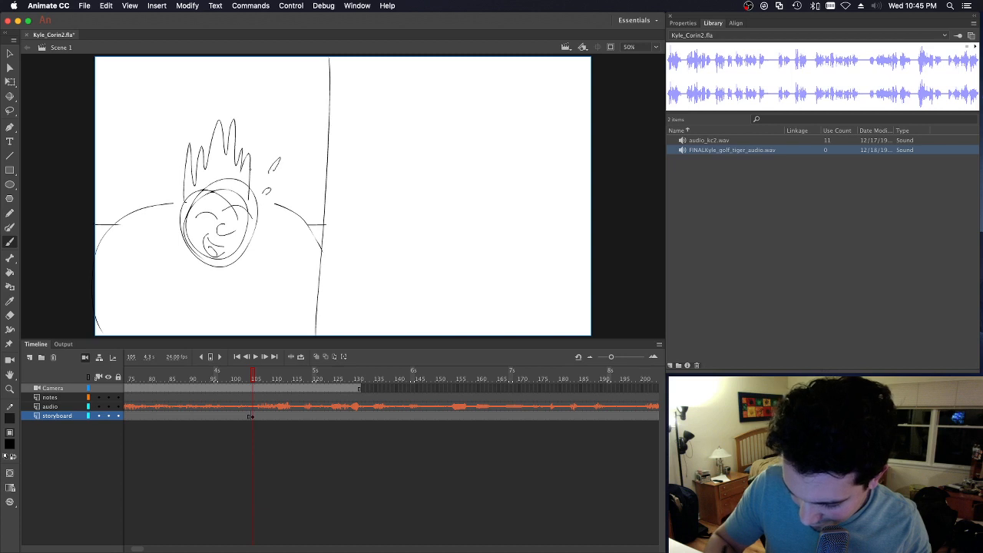
{"action": "left_click_drag", "start_coordinate": [166, 174], "coordinate": [159, 207]}
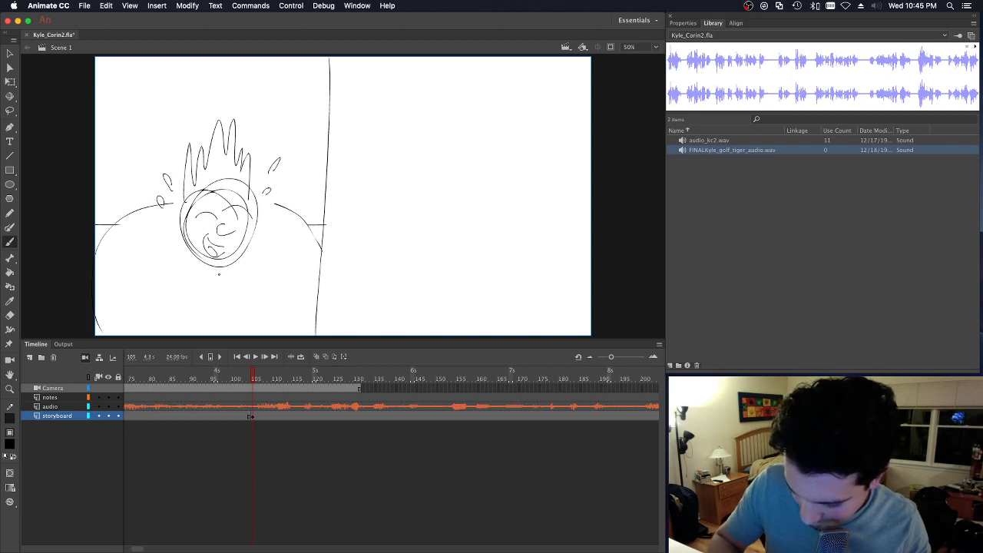
Step: Sketch the character's neck, oval torso and jointed arms, one lowered and one raised to the side of the head
{"action": "left_click_drag", "start_coordinate": [217, 268], "coordinate": [219, 273]}
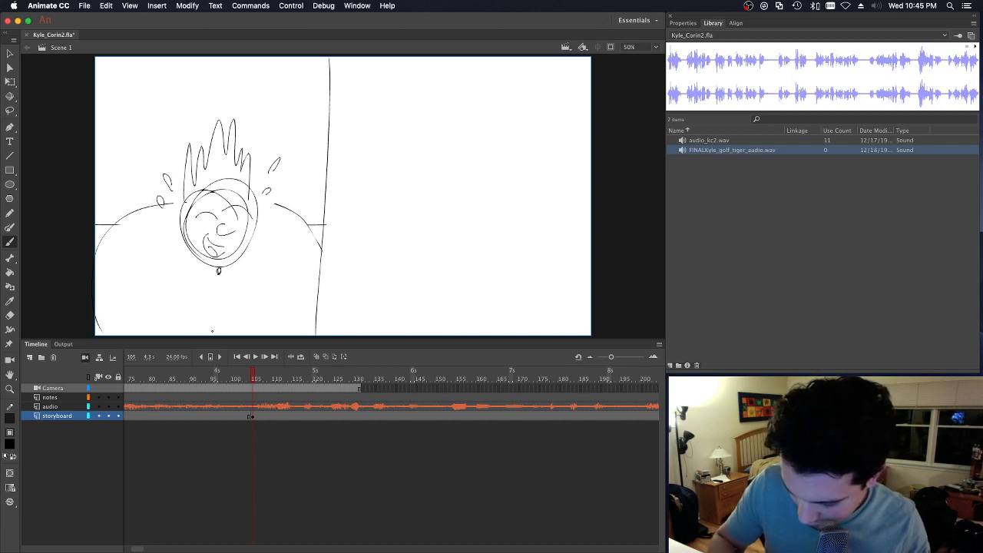
{"action": "mouse_move", "coordinate": [210, 333]}
{"action": "left_mouse_down"}
{"action": "mouse_move", "coordinate": [228, 308]}
{"action": "mouse_move", "coordinate": [218, 283]}
{"action": "mouse_move", "coordinate": [206, 286]}
{"action": "mouse_move", "coordinate": [220, 312]}
{"action": "mouse_move", "coordinate": [239, 284]}
{"action": "mouse_move", "coordinate": [283, 334]}
{"action": "left_mouse_up"}
{"action": "left_click_drag", "start_coordinate": [258, 296], "coordinate": [281, 332]}
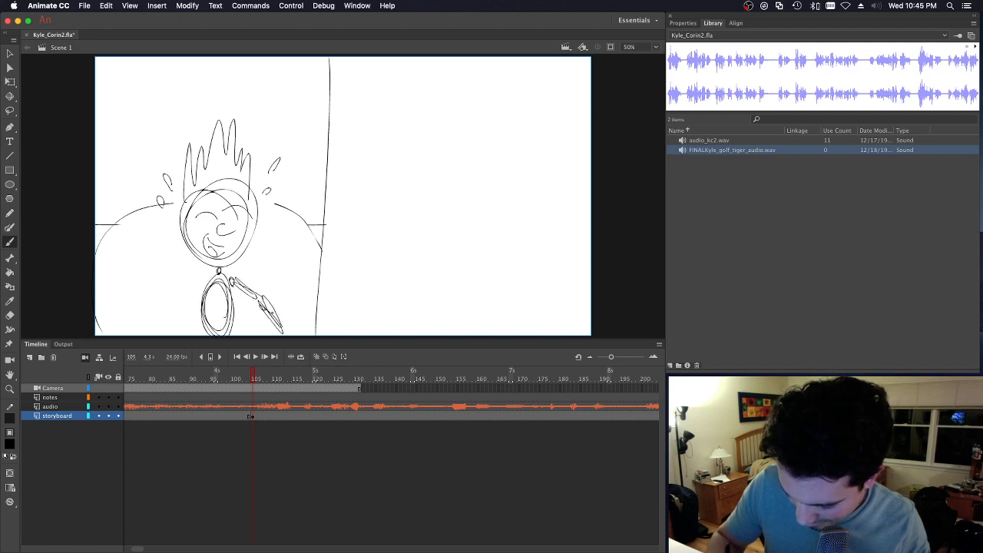
{"action": "left_click_drag", "start_coordinate": [205, 276], "coordinate": [165, 248]}
{"action": "mouse_move", "coordinate": [171, 245]}
{"action": "left_mouse_down"}
{"action": "mouse_move", "coordinate": [198, 281]}
{"action": "mouse_move", "coordinate": [181, 225]}
{"action": "left_mouse_up"}
{"action": "mouse_move", "coordinate": [182, 229]}
{"action": "left_mouse_down"}
{"action": "mouse_move", "coordinate": [172, 245]}
{"action": "mouse_move", "coordinate": [182, 206]}
{"action": "left_mouse_up"}
{"action": "left_click_drag", "start_coordinate": [171, 252], "coordinate": [201, 188]}
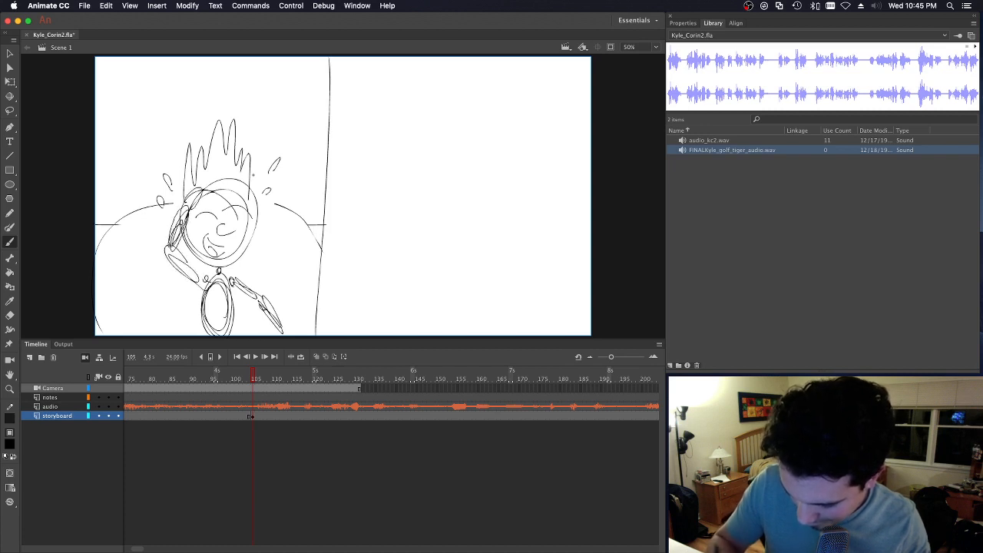
Step: Add two wavy background outlines above the character and a microphone with a crosshatched head beside the torso
{"action": "mouse_move", "coordinate": [97, 98]}
{"action": "left_mouse_down"}
{"action": "mouse_move", "coordinate": [170, 94]}
{"action": "mouse_move", "coordinate": [143, 154]}
{"action": "mouse_move", "coordinate": [146, 178]}
{"action": "mouse_move", "coordinate": [131, 190]}
{"action": "mouse_move", "coordinate": [95, 153]}
{"action": "left_mouse_up"}
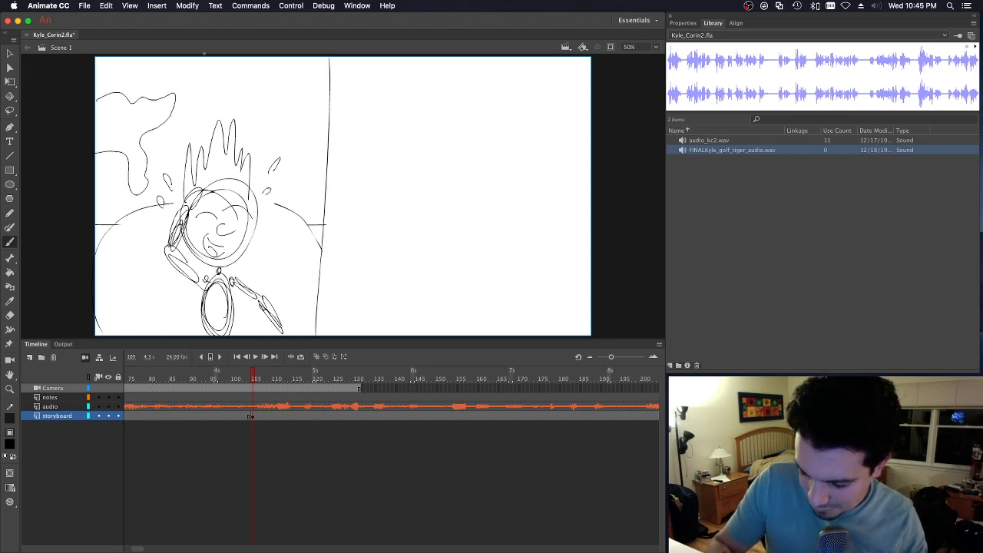
{"action": "mouse_move", "coordinate": [232, 90]}
{"action": "left_mouse_down"}
{"action": "mouse_move", "coordinate": [278, 71]}
{"action": "mouse_move", "coordinate": [332, 69]}
{"action": "mouse_move", "coordinate": [274, 114]}
{"action": "mouse_move", "coordinate": [292, 156]}
{"action": "mouse_move", "coordinate": [326, 181]}
{"action": "left_mouse_up"}
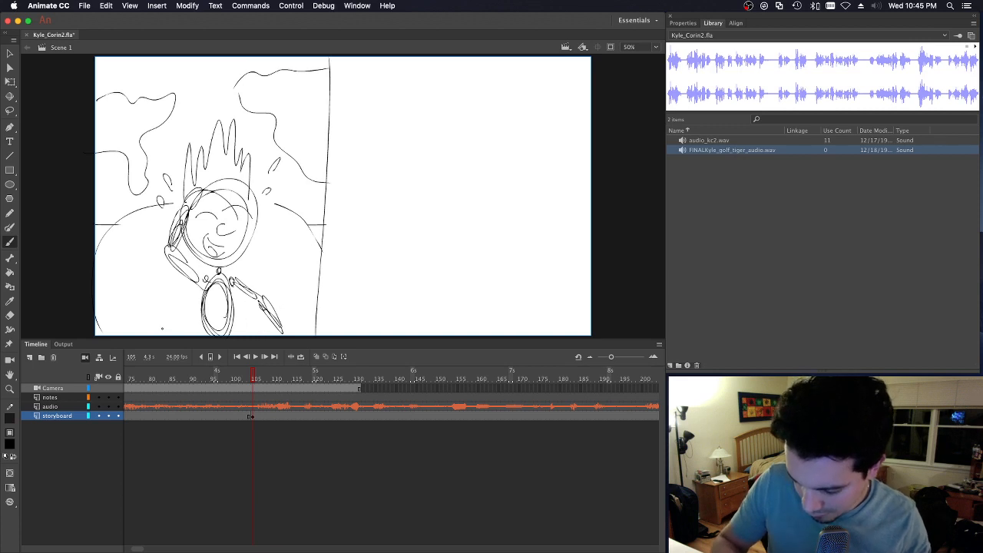
{"action": "mouse_move", "coordinate": [144, 334]}
{"action": "left_mouse_down"}
{"action": "mouse_move", "coordinate": [178, 293]}
{"action": "mouse_move", "coordinate": [169, 334]}
{"action": "mouse_move", "coordinate": [156, 290]}
{"action": "mouse_move", "coordinate": [175, 278]}
{"action": "mouse_move", "coordinate": [183, 291]}
{"action": "mouse_move", "coordinate": [167, 335]}
{"action": "mouse_move", "coordinate": [178, 311]}
{"action": "mouse_move", "coordinate": [152, 303]}
{"action": "left_mouse_up"}
{"action": "key", "text": "super+z"}
{"action": "left_click_drag", "start_coordinate": [161, 283], "coordinate": [159, 306]}
{"action": "mouse_move", "coordinate": [172, 278]}
{"action": "left_mouse_down"}
{"action": "mouse_move", "coordinate": [166, 309]}
{"action": "mouse_move", "coordinate": [173, 304]}
{"action": "left_mouse_up"}
{"action": "mouse_move", "coordinate": [183, 282]}
{"action": "left_mouse_down"}
{"action": "mouse_move", "coordinate": [175, 301]}
{"action": "mouse_move", "coordinate": [178, 277]}
{"action": "mouse_move", "coordinate": [183, 285]}
{"action": "left_mouse_up"}
{"action": "mouse_move", "coordinate": [155, 301]}
{"action": "left_mouse_down"}
{"action": "mouse_move", "coordinate": [175, 289]}
{"action": "mouse_move", "coordinate": [180, 298]}
{"action": "left_mouse_up"}
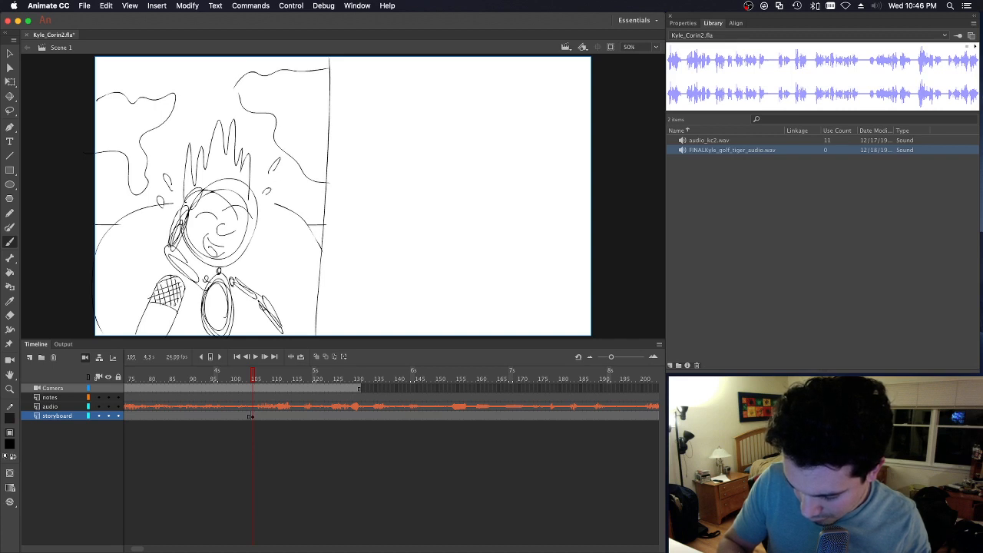
Step: Compare the new drawing at frame 105 with the storyboard drawing at frame 104
{"action": "left_click", "coordinate": [251, 379]}
{"action": "left_click", "coordinate": [254, 380]}
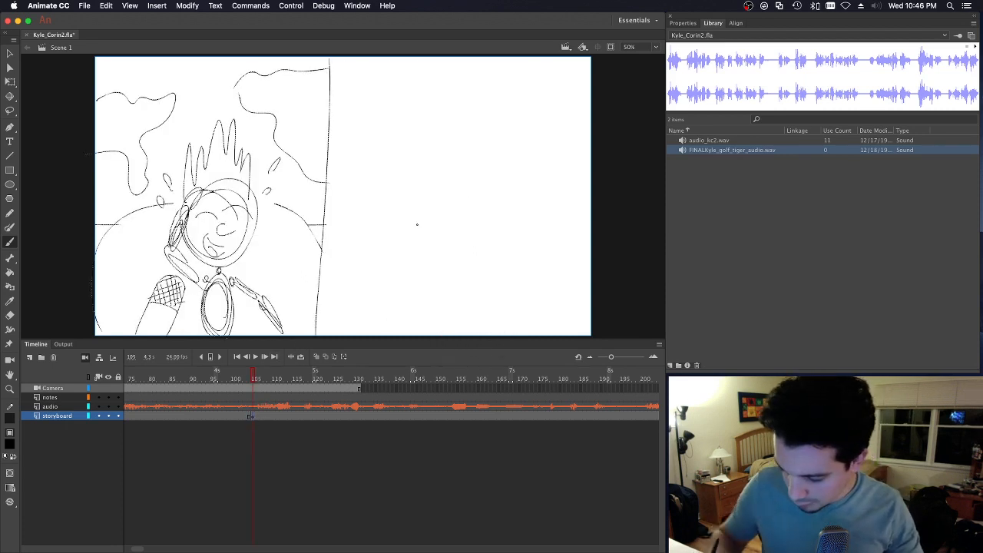
{"action": "left_click", "coordinate": [250, 381]}
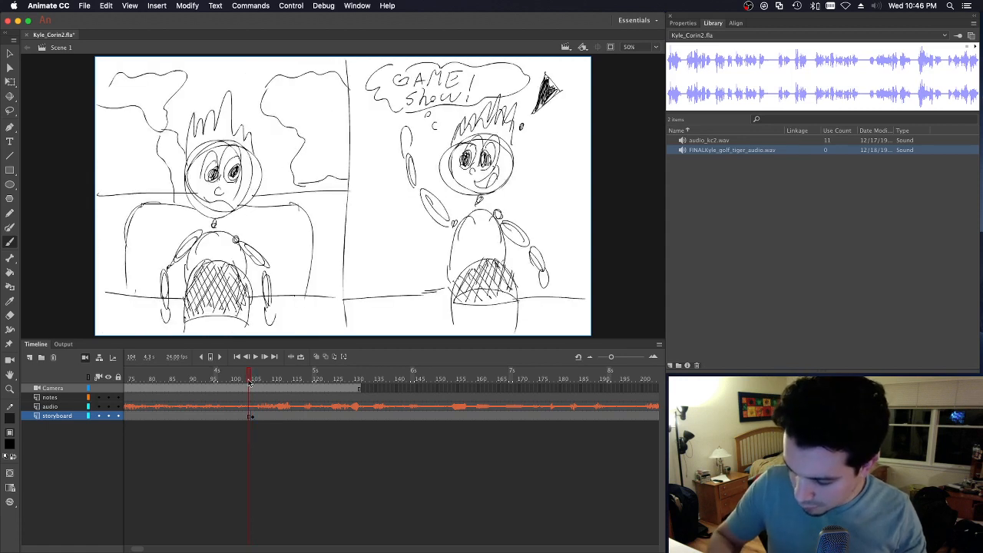
Step: Draw a microphone with a crosshatched rounded head in the lower middle of the second panel at frame 105
{"action": "left_click", "coordinate": [254, 380]}
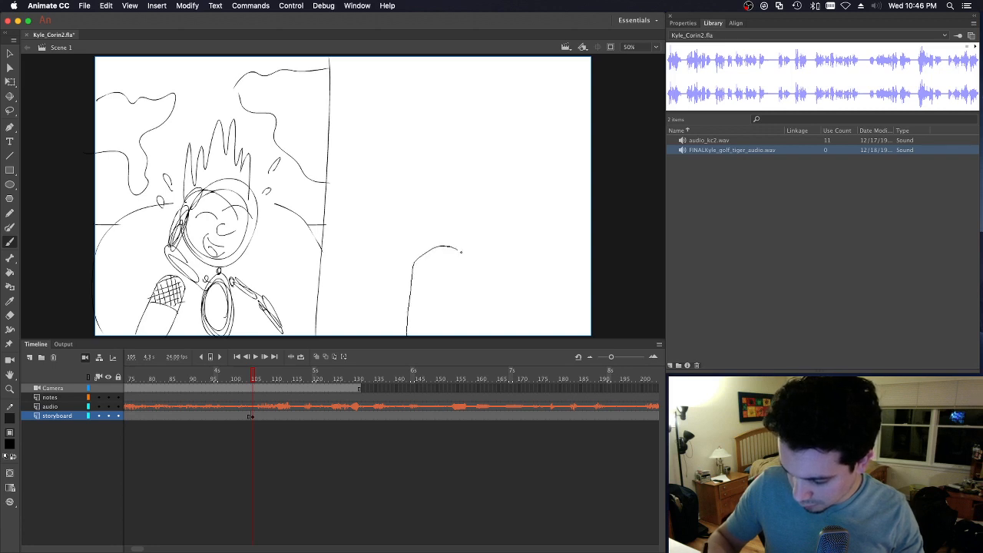
{"action": "mouse_move", "coordinate": [461, 251]}
{"action": "left_mouse_down"}
{"action": "mouse_move", "coordinate": [477, 281]}
{"action": "mouse_move", "coordinate": [477, 336]}
{"action": "left_mouse_up"}
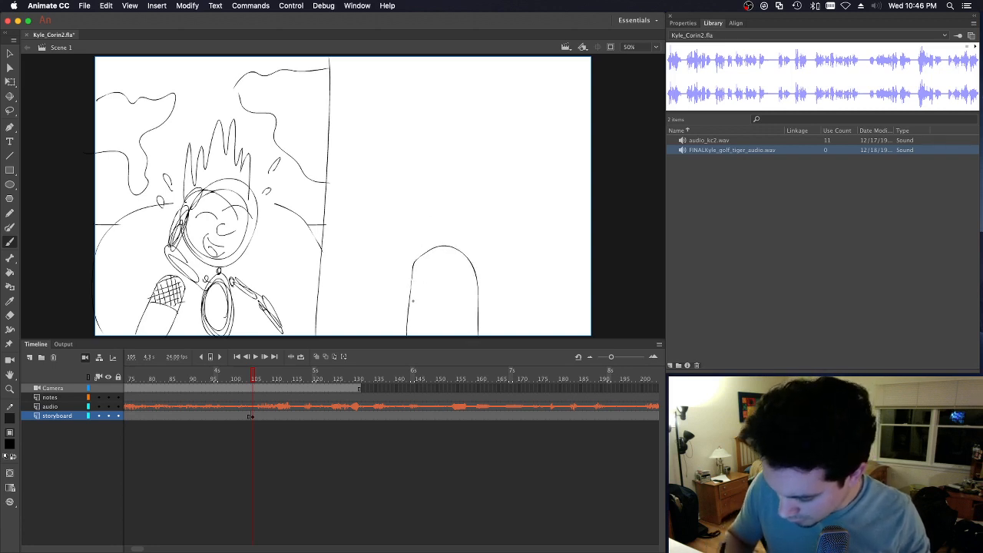
{"action": "left_click_drag", "start_coordinate": [456, 294], "coordinate": [477, 295]}
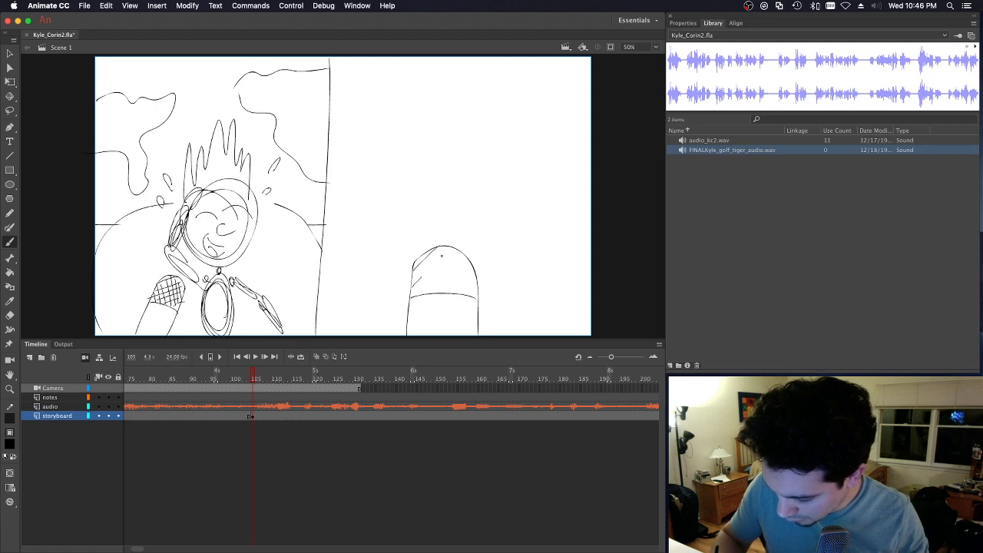
{"action": "left_click_drag", "start_coordinate": [442, 255], "coordinate": [451, 248]}
{"action": "left_click_drag", "start_coordinate": [413, 297], "coordinate": [460, 255]}
{"action": "mouse_move", "coordinate": [437, 294]}
{"action": "left_mouse_down"}
{"action": "mouse_move", "coordinate": [472, 246]}
{"action": "mouse_move", "coordinate": [457, 292]}
{"action": "left_mouse_up"}
{"action": "left_click_drag", "start_coordinate": [422, 258], "coordinate": [431, 290]}
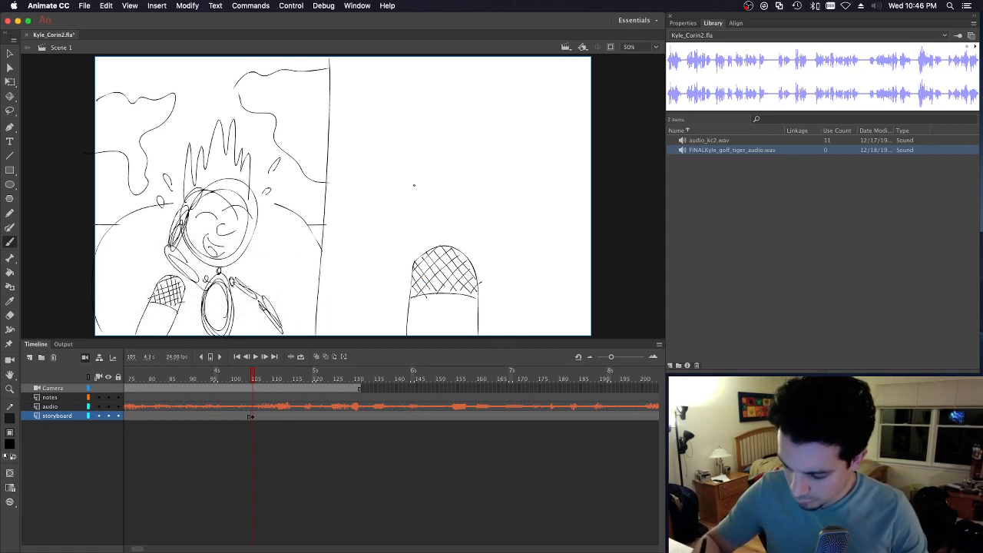
Step: Draw the character's oval head with spiky hair, eyes, round nose and a side smile above the second panel's microphone
{"action": "mouse_move", "coordinate": [465, 151]}
{"action": "left_mouse_down"}
{"action": "mouse_move", "coordinate": [414, 192]}
{"action": "mouse_move", "coordinate": [442, 205]}
{"action": "left_mouse_up"}
{"action": "mouse_move", "coordinate": [415, 157]}
{"action": "left_mouse_down"}
{"action": "mouse_move", "coordinate": [494, 181]}
{"action": "mouse_move", "coordinate": [451, 117]}
{"action": "mouse_move", "coordinate": [491, 147]}
{"action": "left_mouse_up"}
{"action": "mouse_move", "coordinate": [425, 183]}
{"action": "left_mouse_down"}
{"action": "mouse_move", "coordinate": [453, 150]}
{"action": "mouse_move", "coordinate": [455, 184]}
{"action": "mouse_move", "coordinate": [477, 146]}
{"action": "mouse_move", "coordinate": [482, 185]}
{"action": "left_mouse_up"}
{"action": "left_click_drag", "start_coordinate": [476, 143], "coordinate": [489, 194]}
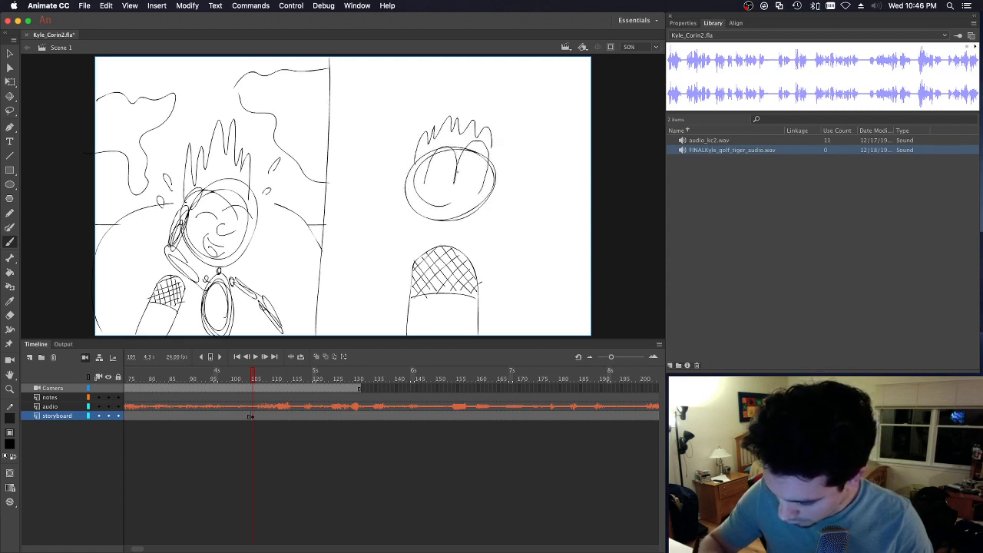
{"action": "left_click_drag", "start_coordinate": [450, 159], "coordinate": [439, 186]}
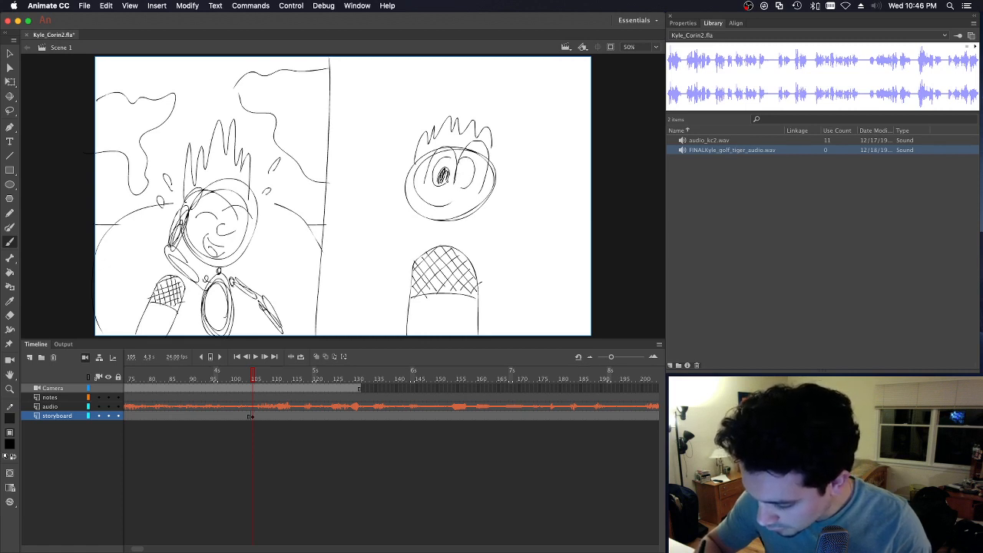
{"action": "left_click_drag", "start_coordinate": [458, 169], "coordinate": [465, 185]}
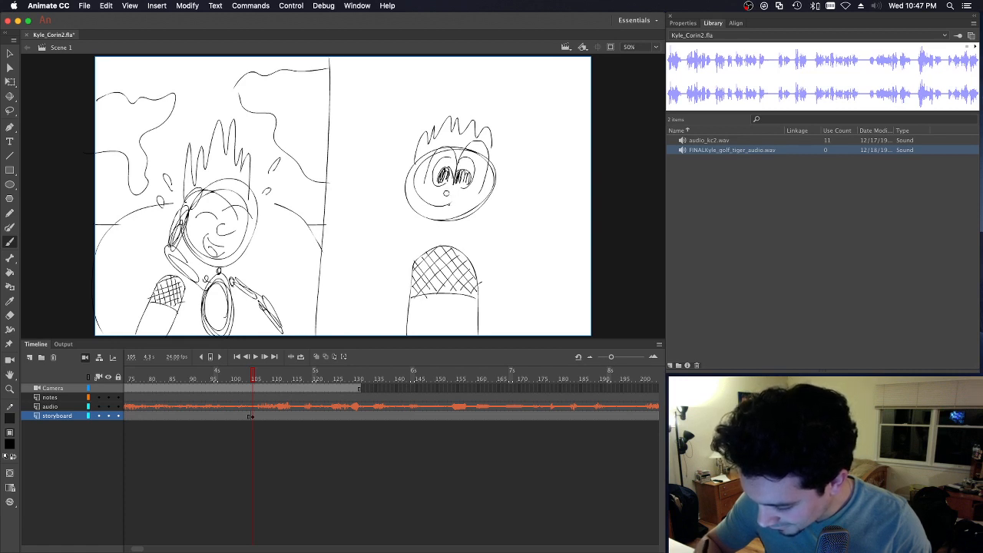
{"action": "left_click_drag", "start_coordinate": [471, 186], "coordinate": [449, 212]}
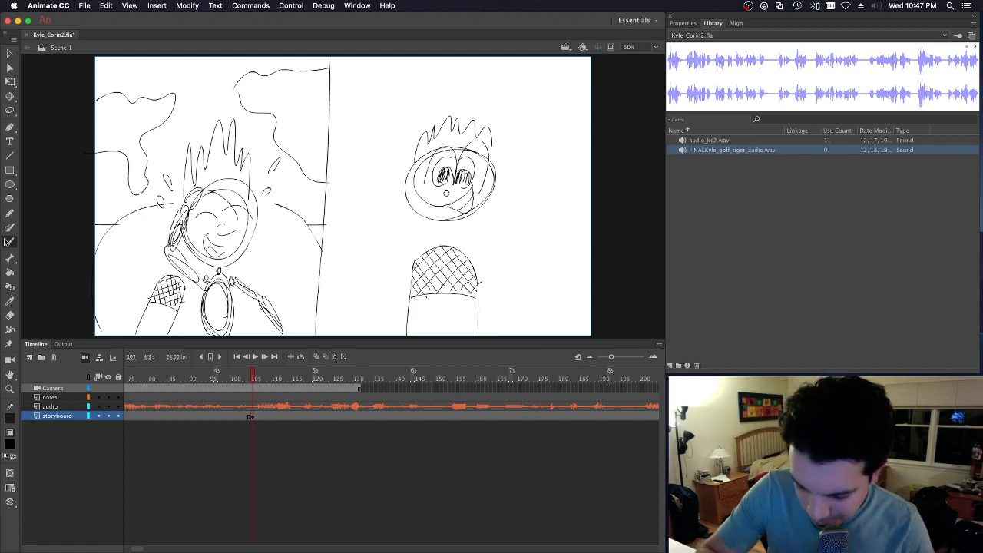
Step: Erase the second-panel character's eyes and redraw them with dark scribbled pupils
{"action": "left_click", "coordinate": [10, 315]}
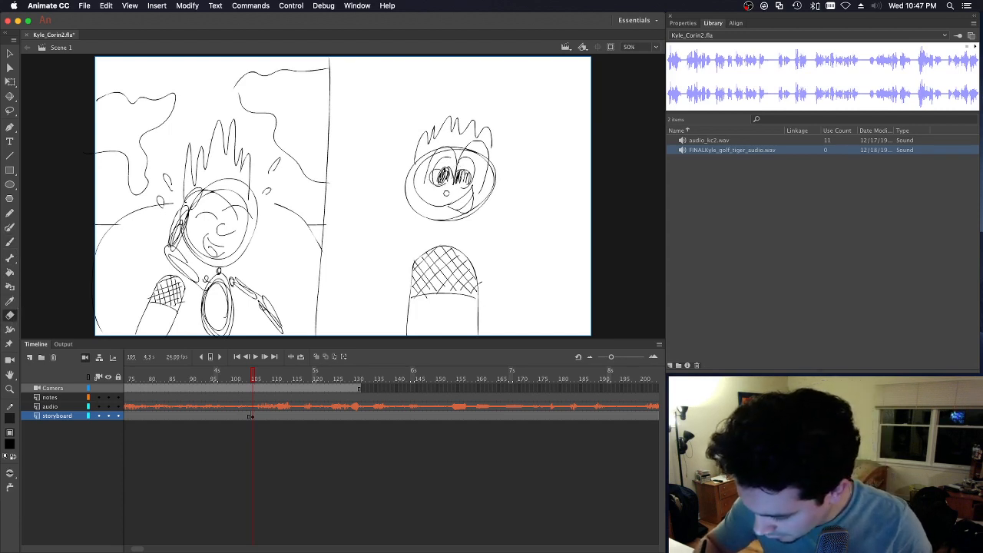
{"action": "mouse_move", "coordinate": [464, 172]}
{"action": "left_mouse_down"}
{"action": "mouse_move", "coordinate": [440, 167]}
{"action": "mouse_move", "coordinate": [441, 158]}
{"action": "mouse_move", "coordinate": [441, 179]}
{"action": "mouse_move", "coordinate": [469, 167]}
{"action": "left_mouse_up"}
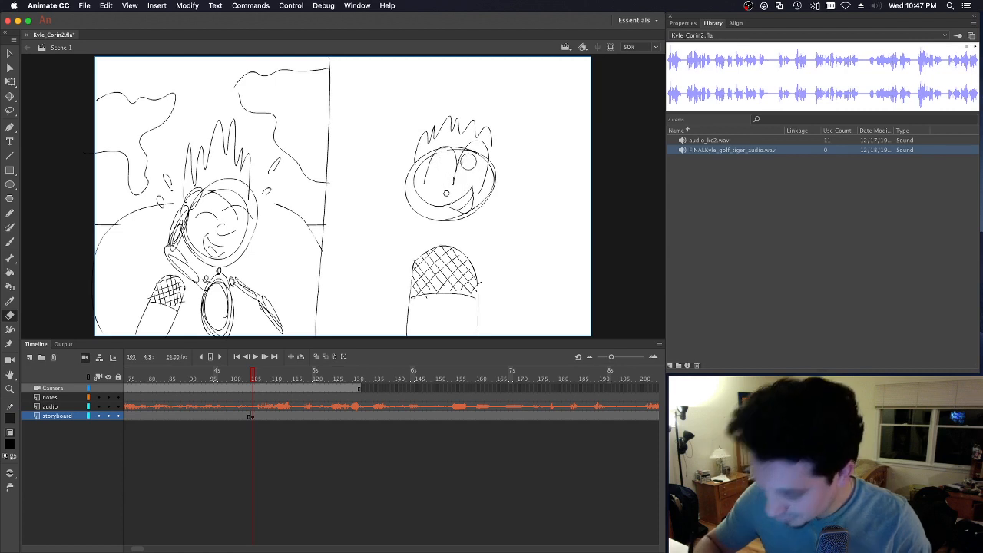
{"action": "left_click", "coordinate": [10, 241]}
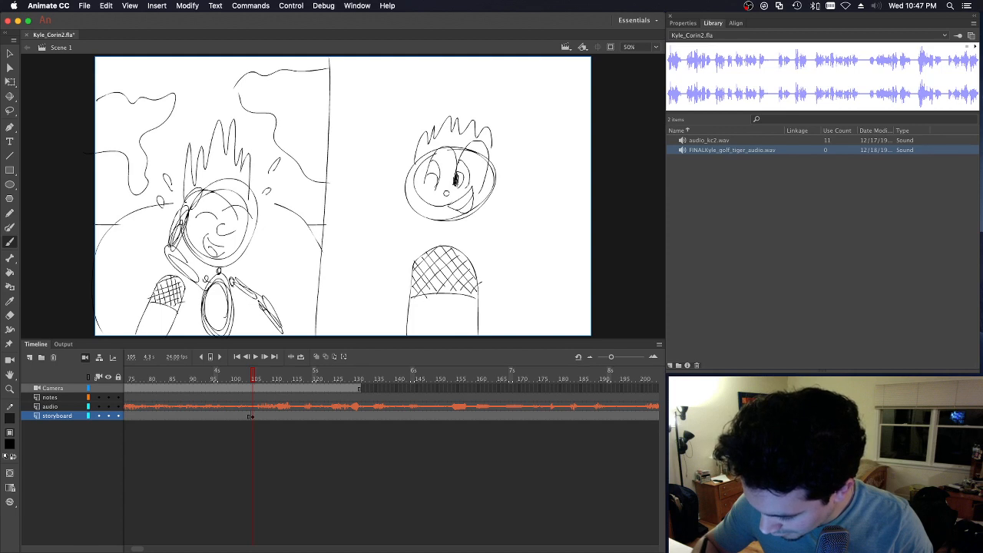
{"action": "left_click_drag", "start_coordinate": [459, 178], "coordinate": [433, 187]}
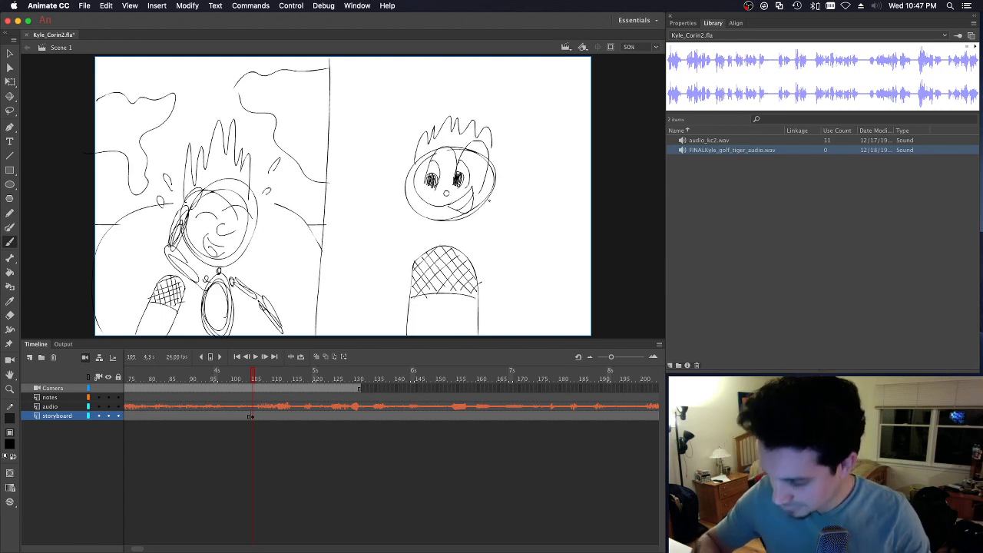
Step: Sketch the second-panel character's neck, torso behind the microphone and two jointed arms raised on both sides of the head
{"action": "mouse_move", "coordinate": [459, 229]}
{"action": "left_mouse_down"}
{"action": "mouse_move", "coordinate": [486, 240]}
{"action": "mouse_move", "coordinate": [491, 276]}
{"action": "mouse_move", "coordinate": [491, 258]}
{"action": "mouse_move", "coordinate": [490, 314]}
{"action": "left_mouse_up"}
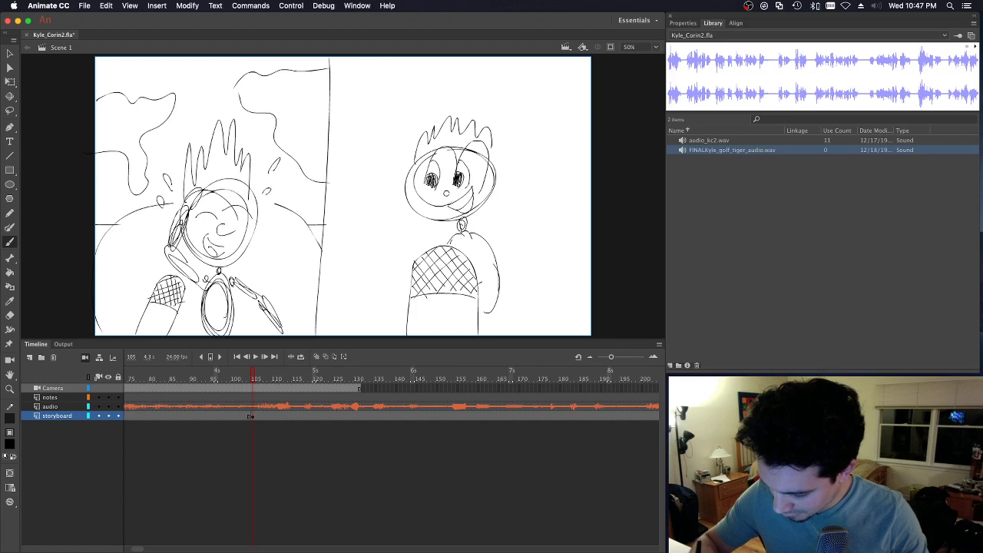
{"action": "mouse_move", "coordinate": [451, 241]}
{"action": "left_mouse_down"}
{"action": "mouse_move", "coordinate": [495, 255]}
{"action": "mouse_move", "coordinate": [506, 323]}
{"action": "left_mouse_up"}
{"action": "mouse_move", "coordinate": [504, 277]}
{"action": "left_mouse_down"}
{"action": "mouse_move", "coordinate": [513, 317]}
{"action": "mouse_move", "coordinate": [504, 326]}
{"action": "left_mouse_up"}
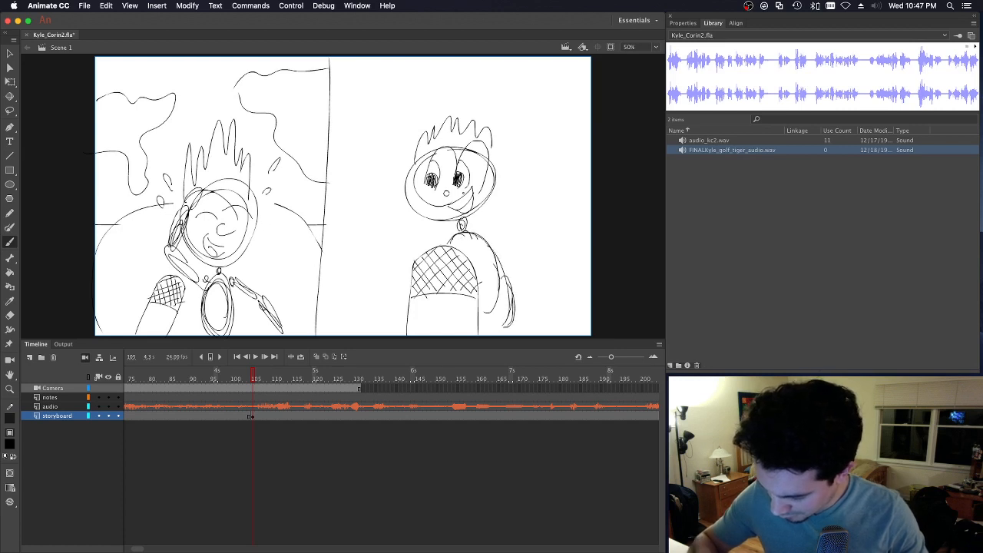
{"action": "mouse_move", "coordinate": [478, 234]}
{"action": "left_mouse_down"}
{"action": "mouse_move", "coordinate": [497, 245]}
{"action": "mouse_move", "coordinate": [513, 332]}
{"action": "left_mouse_up"}
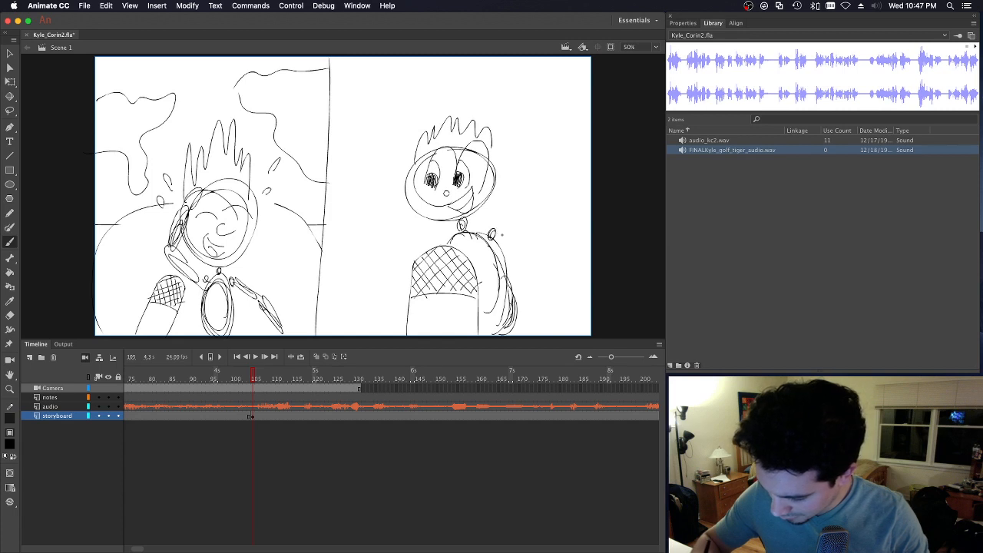
{"action": "mouse_move", "coordinate": [492, 234]}
{"action": "left_mouse_down"}
{"action": "mouse_move", "coordinate": [551, 221]}
{"action": "mouse_move", "coordinate": [560, 174]}
{"action": "left_mouse_up"}
{"action": "mouse_move", "coordinate": [433, 234]}
{"action": "left_mouse_down"}
{"action": "mouse_move", "coordinate": [370, 231]}
{"action": "mouse_move", "coordinate": [361, 177]}
{"action": "left_mouse_up"}
{"action": "mouse_move", "coordinate": [365, 234]}
{"action": "left_mouse_down"}
{"action": "mouse_move", "coordinate": [358, 186]}
{"action": "mouse_move", "coordinate": [378, 143]}
{"action": "left_mouse_up"}
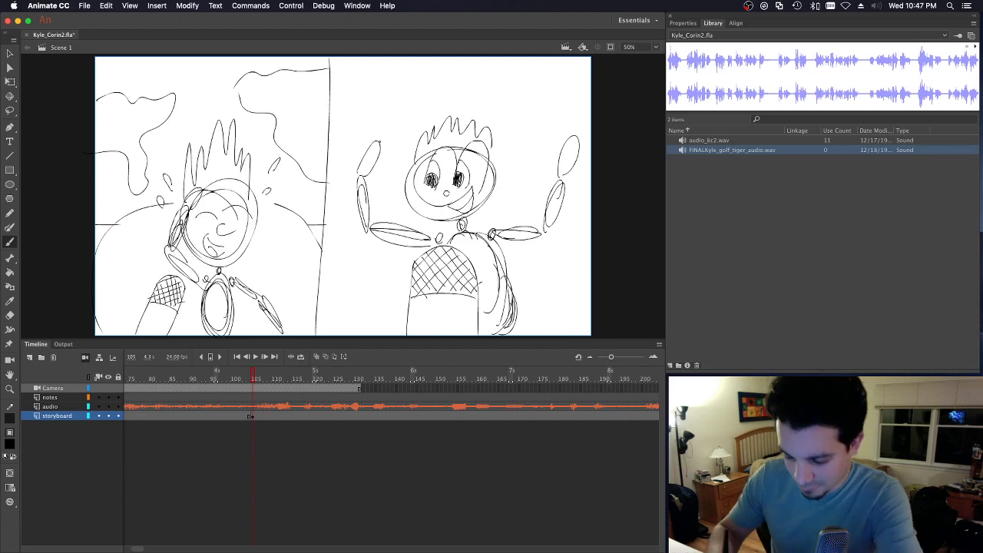
Step: Extend the Camera layer's frames to frame 3725, where the audio and storyboard layers end
{"action": "mouse_move", "coordinate": [254, 377]}
{"action": "left_mouse_down"}
{"action": "mouse_move", "coordinate": [246, 378]}
{"action": "mouse_move", "coordinate": [396, 380]}
{"action": "left_mouse_up"}
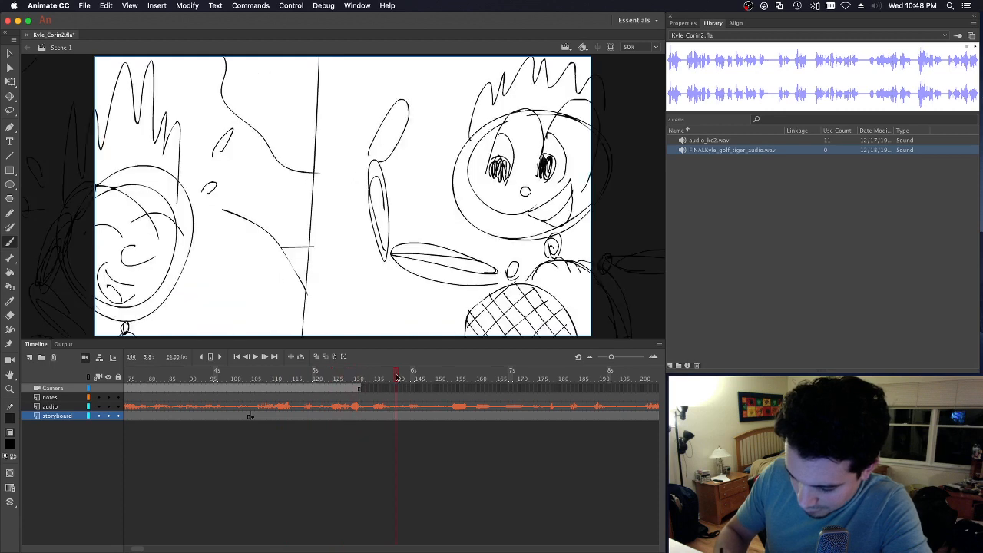
{"action": "left_click", "coordinate": [359, 378]}
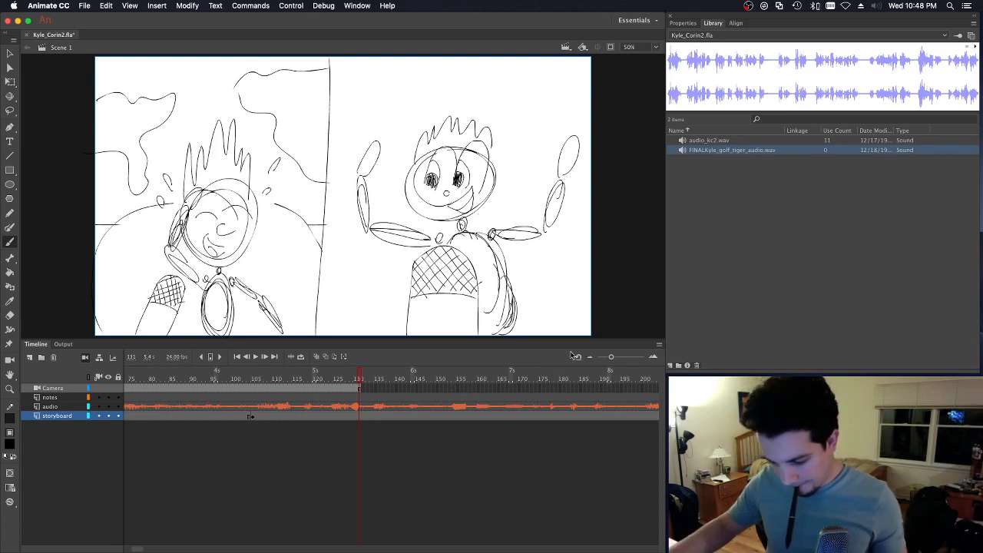
{"action": "left_click_drag", "start_coordinate": [134, 548], "coordinate": [470, 550]}
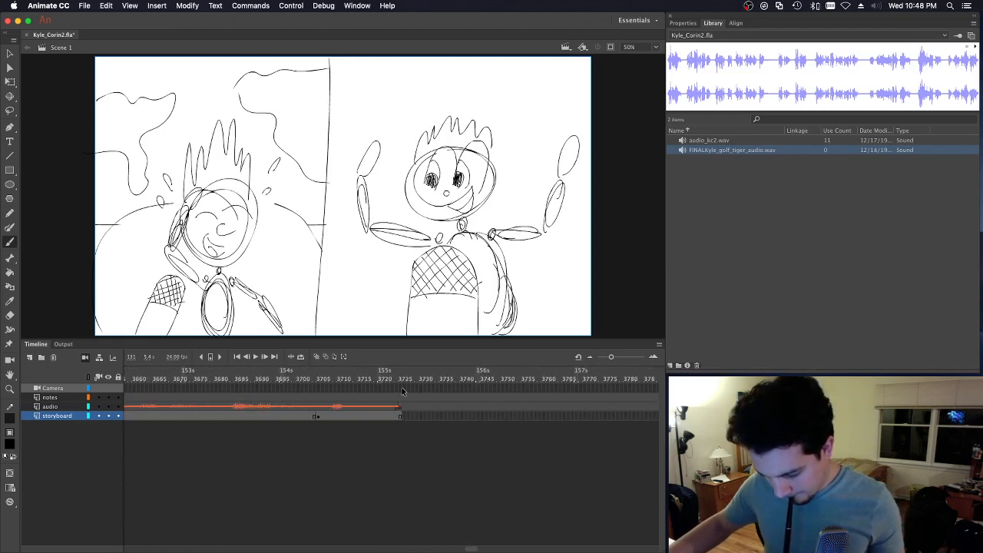
{"action": "left_click", "coordinate": [401, 391]}
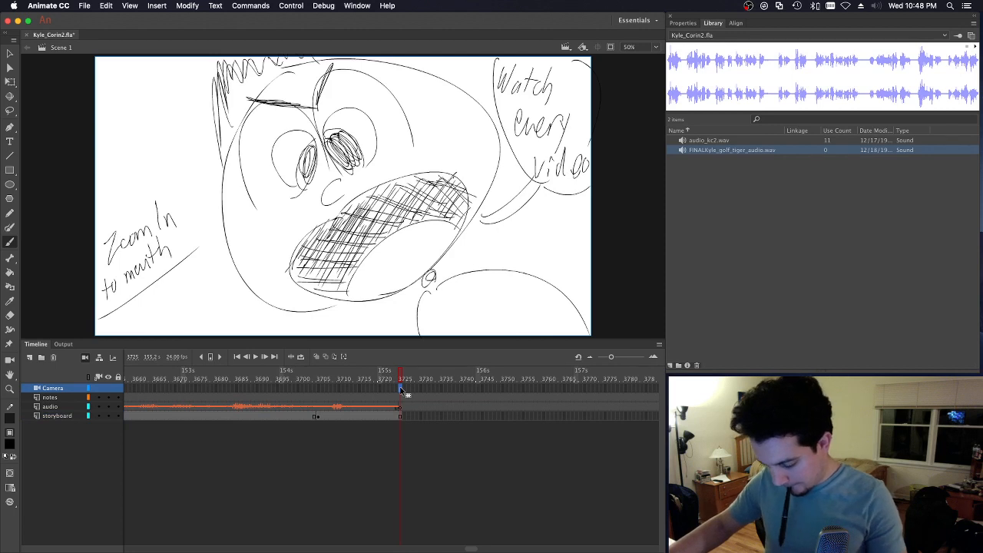
{"action": "mouse_move", "coordinate": [401, 375]}
{"action": "left_mouse_down"}
{"action": "mouse_move", "coordinate": [311, 374]}
{"action": "mouse_move", "coordinate": [401, 372]}
{"action": "left_mouse_up"}
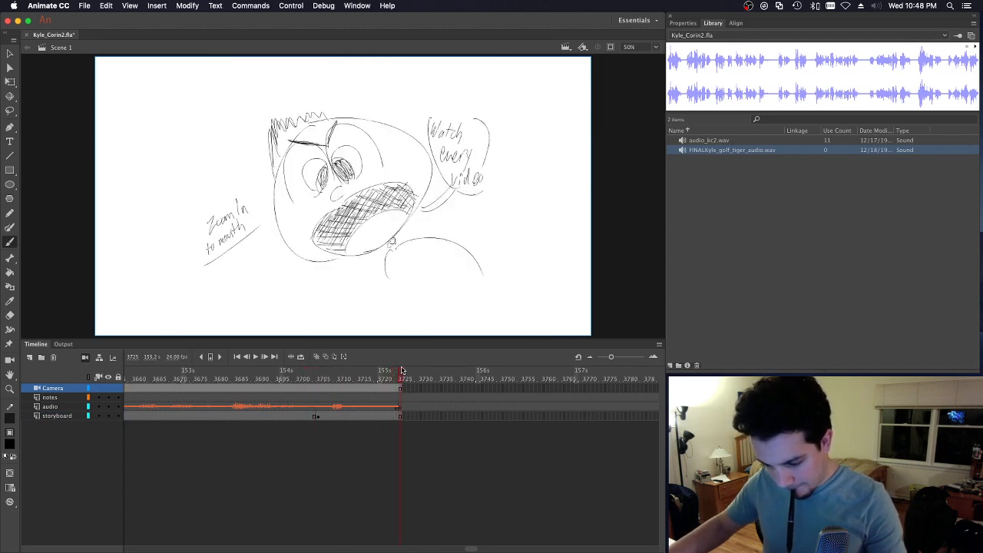
Step: Return to the start of the timeline and scrub through the storyboard and audio up to about frame 151
{"action": "mouse_move", "coordinate": [473, 549]}
{"action": "left_mouse_down"}
{"action": "mouse_move", "coordinate": [241, 533]}
{"action": "mouse_move", "coordinate": [125, 545]}
{"action": "left_mouse_up"}
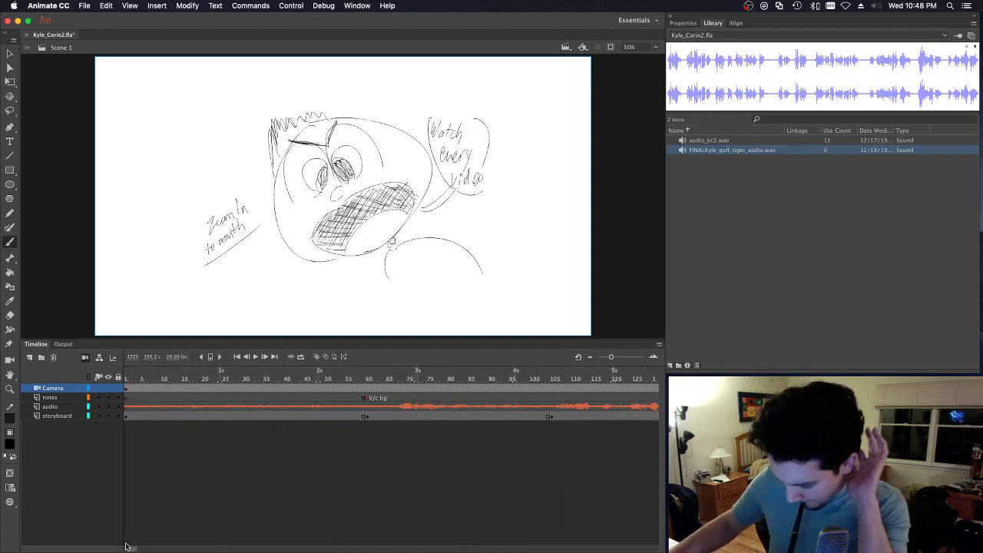
{"action": "left_click", "coordinate": [279, 378]}
{"action": "left_click_drag", "start_coordinate": [279, 378], "coordinate": [430, 378]}
{"action": "mouse_move", "coordinate": [125, 549]}
{"action": "left_mouse_down"}
{"action": "mouse_move", "coordinate": [142, 548]}
{"action": "mouse_move", "coordinate": [134, 538]}
{"action": "left_mouse_up"}
{"action": "left_click_drag", "start_coordinate": [297, 384], "coordinate": [413, 383]}
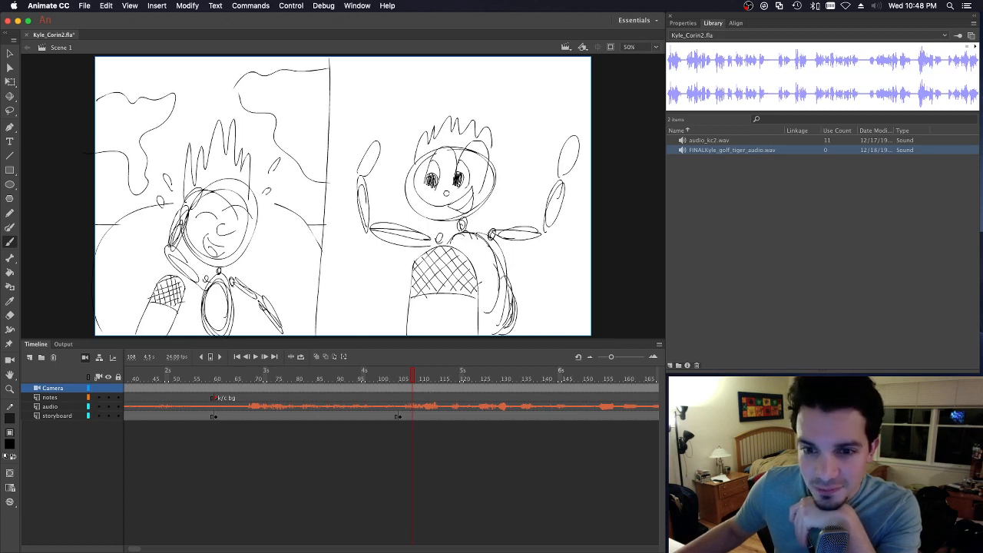
{"action": "key", "text": "super+Tab"}
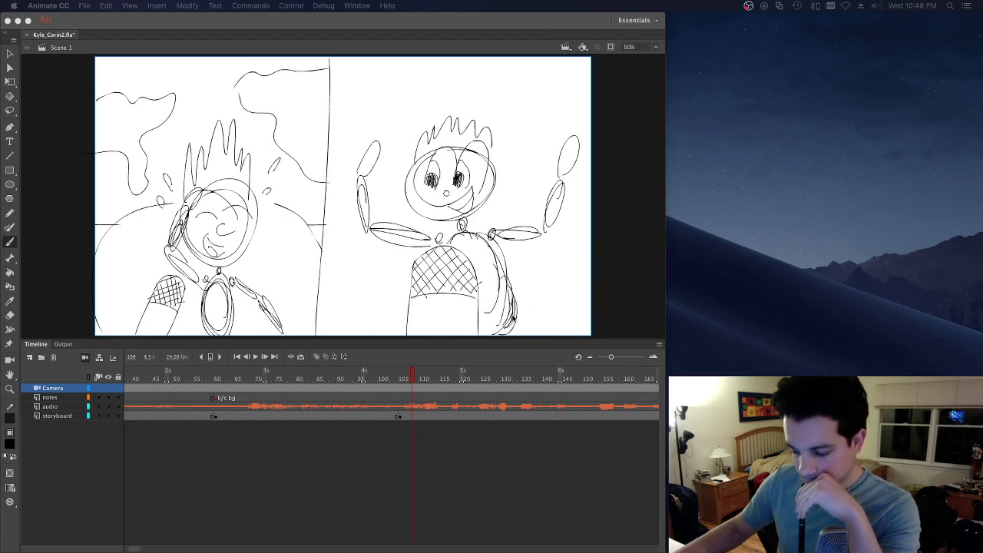
{"action": "left_click", "coordinate": [400, 376]}
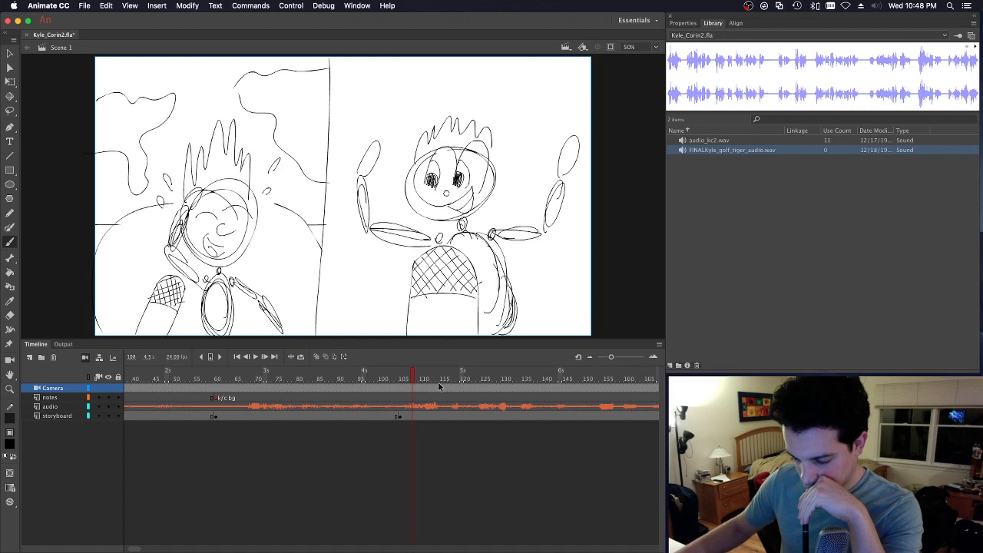
{"action": "left_click_drag", "start_coordinate": [415, 378], "coordinate": [401, 376]}
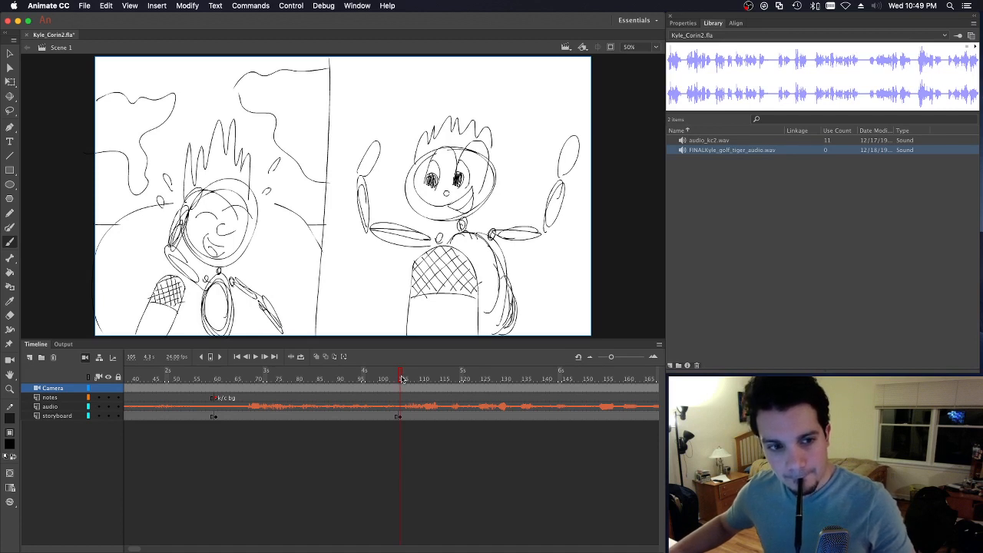
{"action": "left_click_drag", "start_coordinate": [404, 379], "coordinate": [590, 381]}
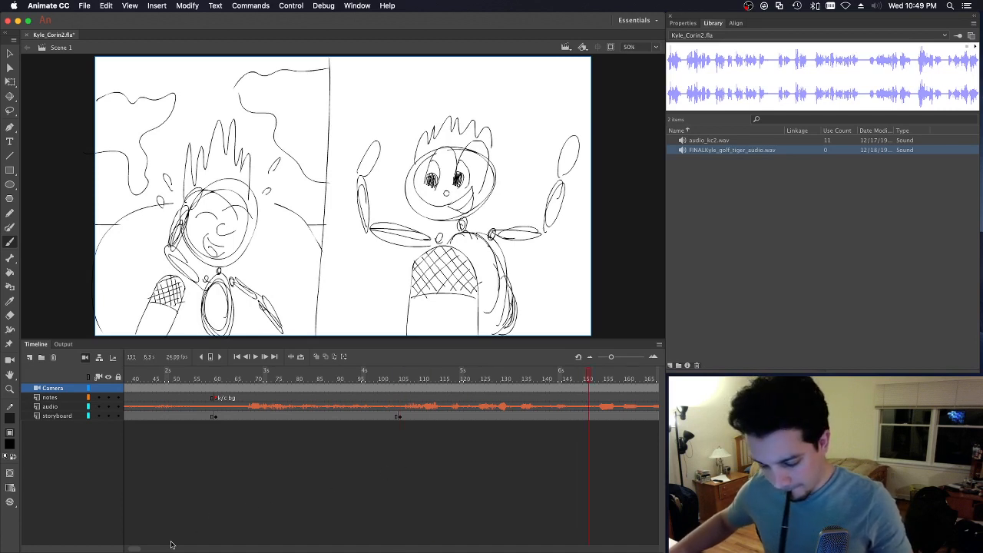
Step: Insert a keyframe on the storyboard layer at frame 280, where the next audio clip starts, and save the file
{"action": "left_click_drag", "start_coordinate": [136, 549], "coordinate": [155, 543]}
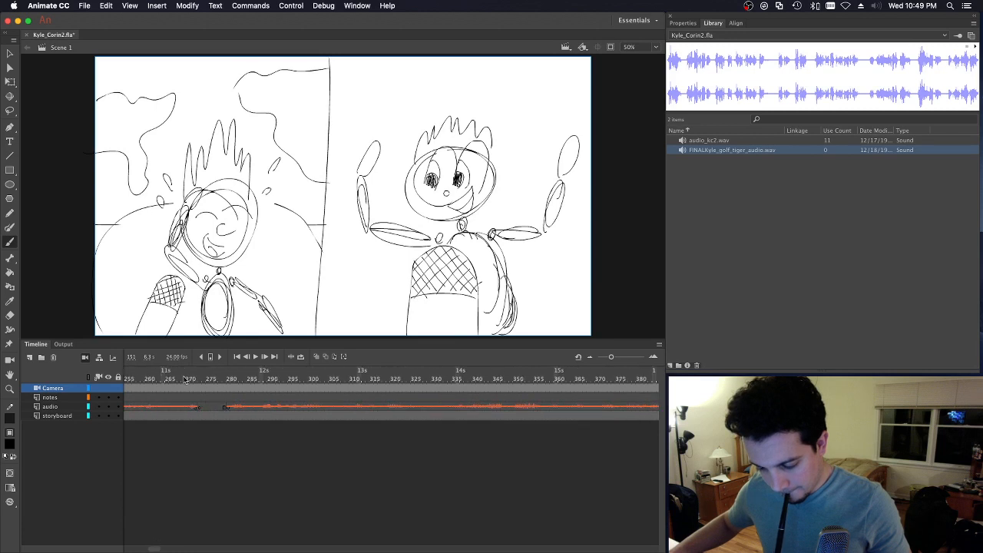
{"action": "left_click_drag", "start_coordinate": [190, 380], "coordinate": [340, 377]}
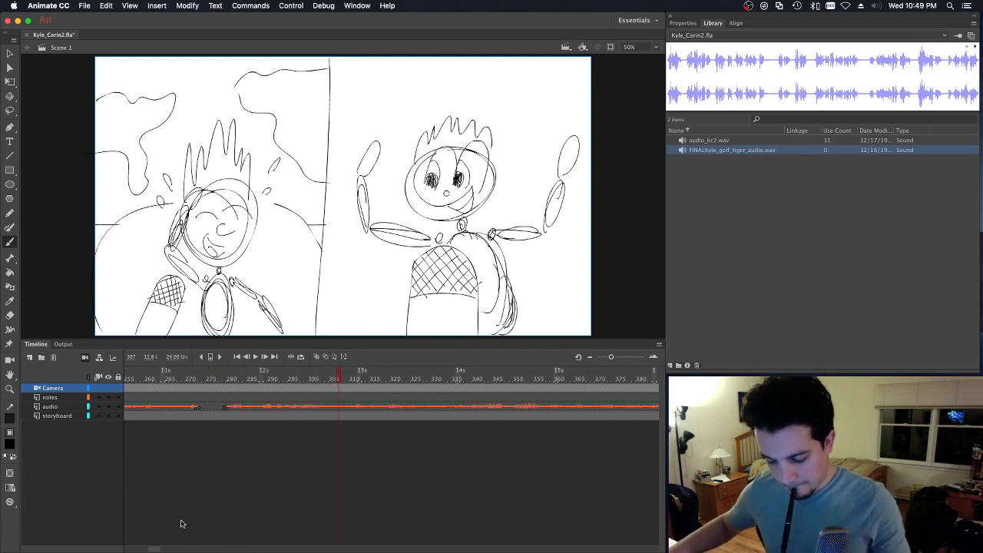
{"action": "scroll", "coordinate": [153, 547], "scroll_direction": "left", "scroll_amount": 5}
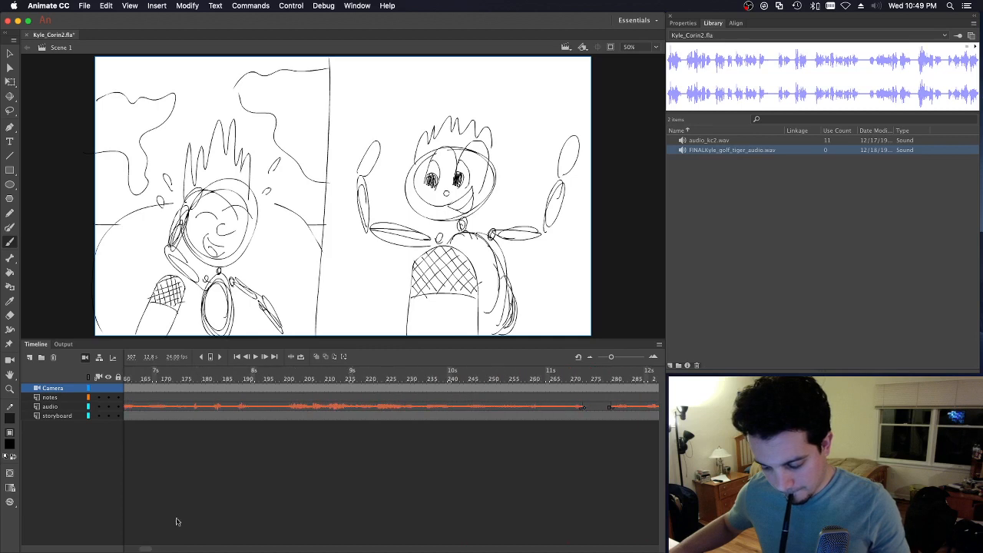
{"action": "left_click_drag", "start_coordinate": [303, 379], "coordinate": [613, 388]}
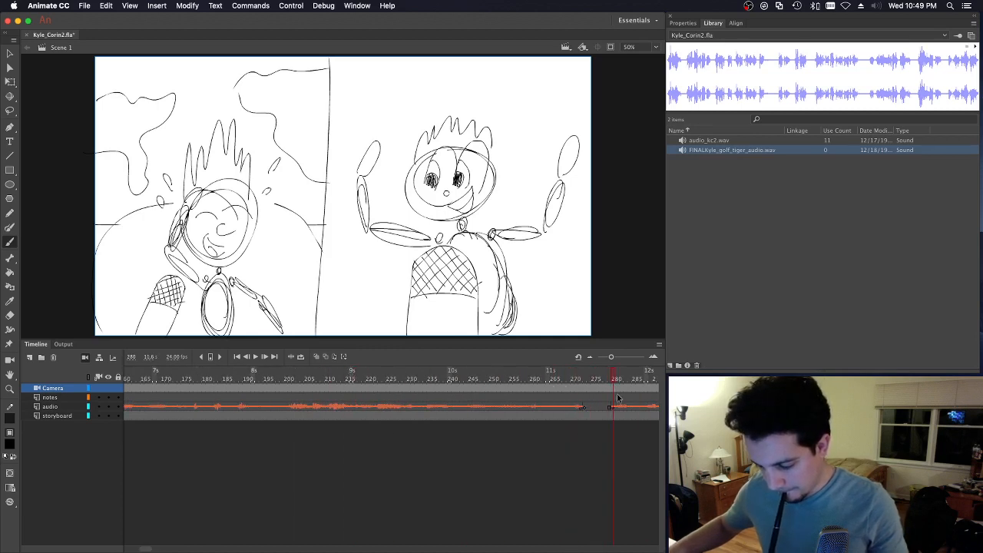
{"action": "left_click", "coordinate": [613, 417]}
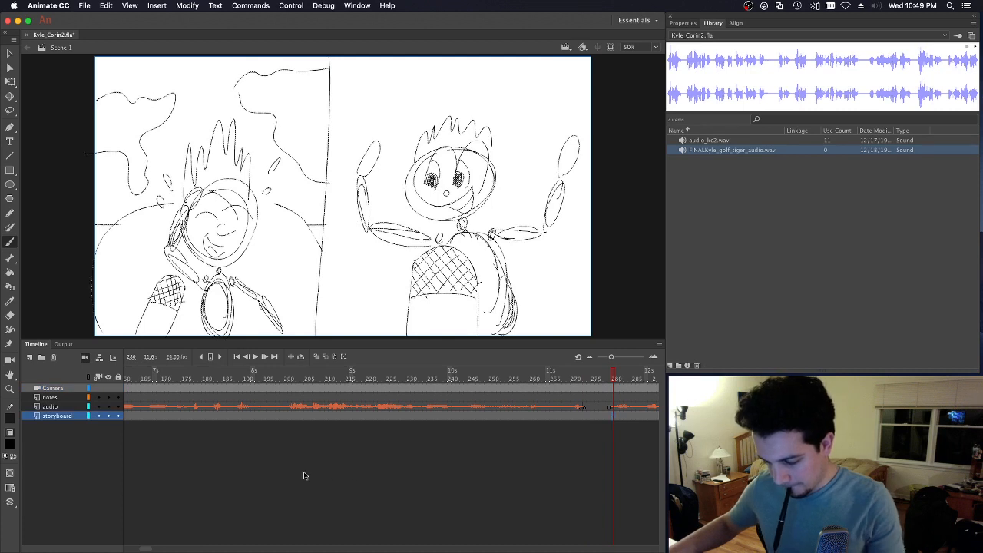
{"action": "left_click_drag", "start_coordinate": [145, 550], "coordinate": [150, 549]}
{"action": "key", "text": "super+s"}
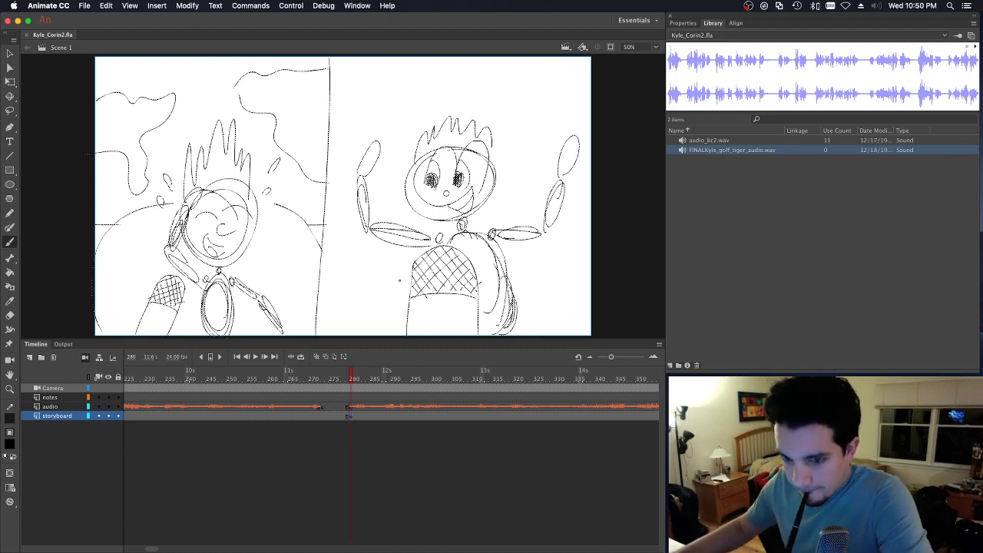
Step: Scrub through the audio after frame 280 and play the storyboard from frame 384 to check its timing
{"action": "left_click_drag", "start_coordinate": [358, 392], "coordinate": [561, 398]}
{"action": "left_click_drag", "start_coordinate": [152, 549], "coordinate": [164, 548]}
{"action": "mouse_move", "coordinate": [221, 380]}
{"action": "left_mouse_down"}
{"action": "mouse_move", "coordinate": [378, 387]}
{"action": "mouse_move", "coordinate": [294, 392]}
{"action": "left_mouse_up"}
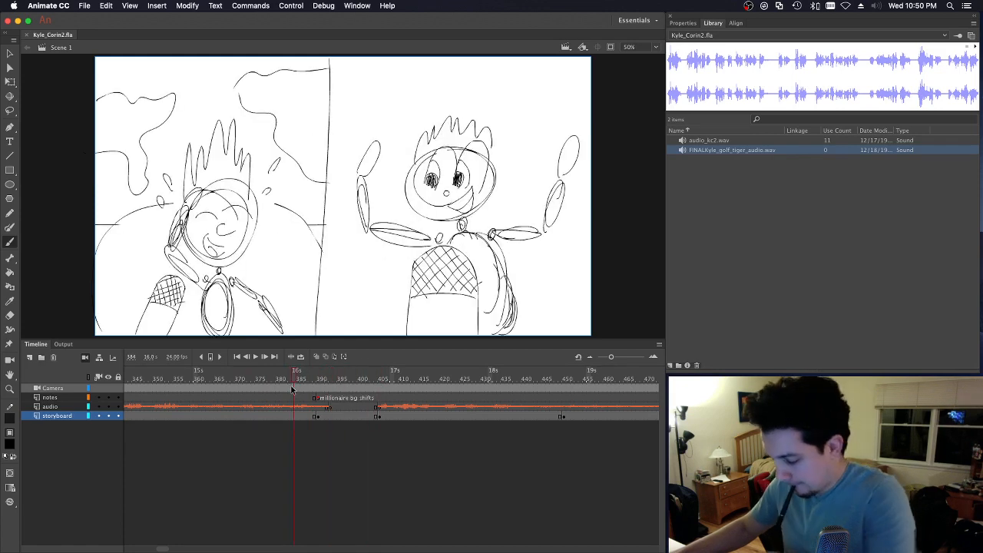
{"action": "key", "text": "Return"}
{"action": "key", "text": "Return"}
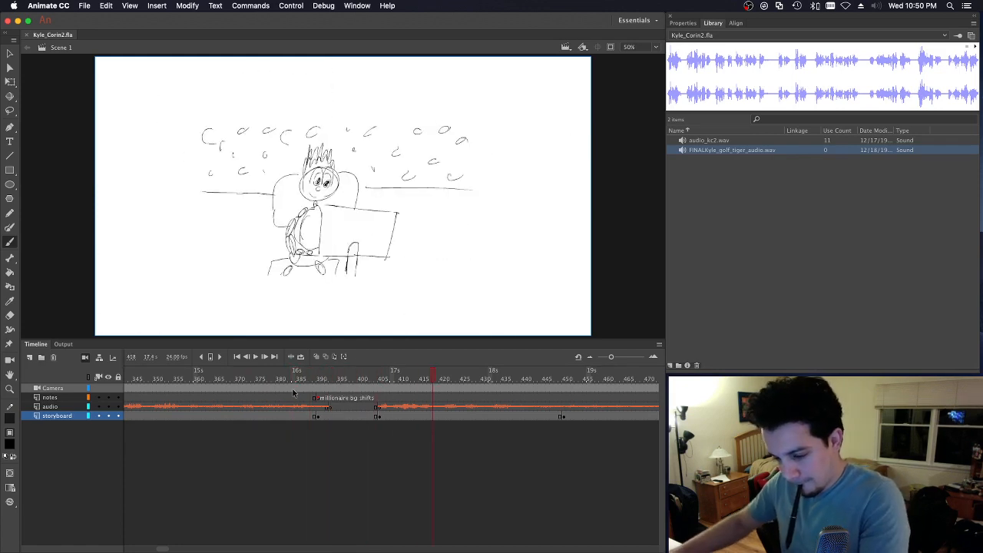
Step: Replace the storyboard layer's drawing at frame 280 with a blank keyframe and save the file
{"action": "left_click_drag", "start_coordinate": [163, 549], "coordinate": [155, 549]}
{"action": "left_click", "coordinate": [288, 417]}
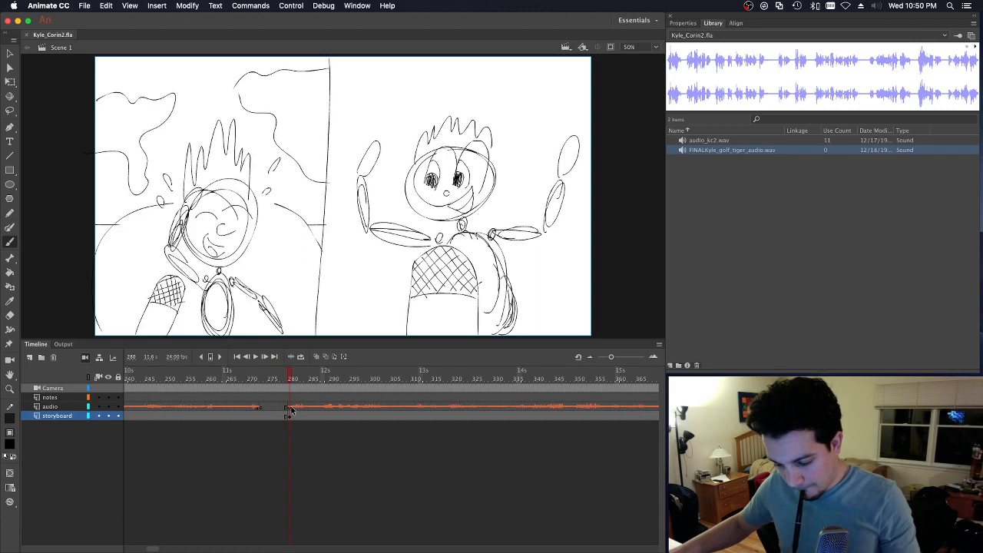
{"action": "left_click", "coordinate": [292, 415]}
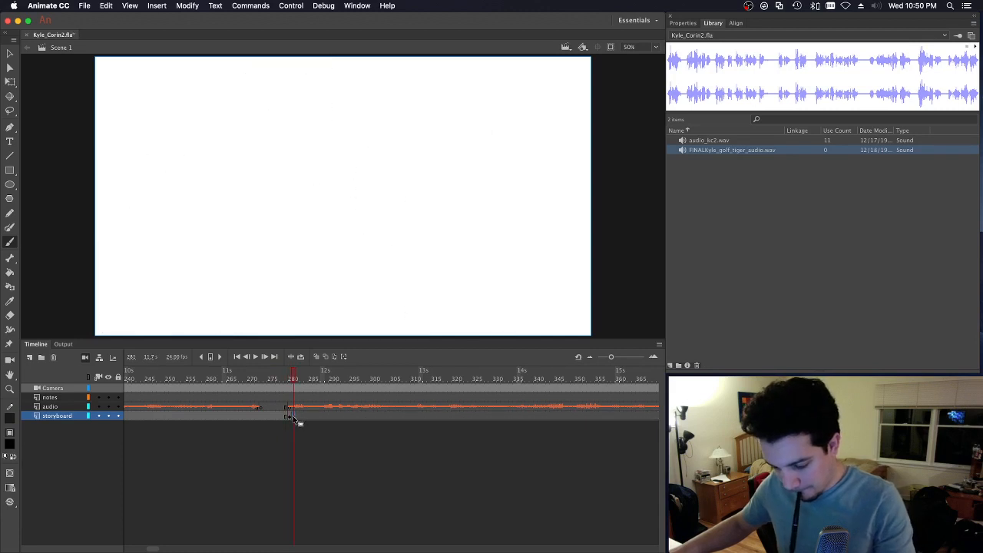
{"action": "left_click", "coordinate": [291, 417]}
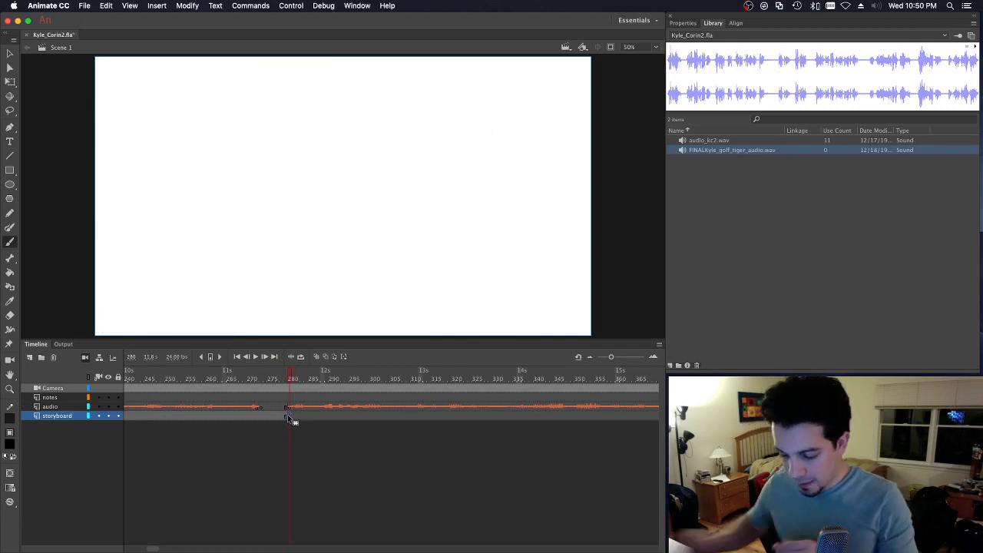
{"action": "key", "text": "super+s"}
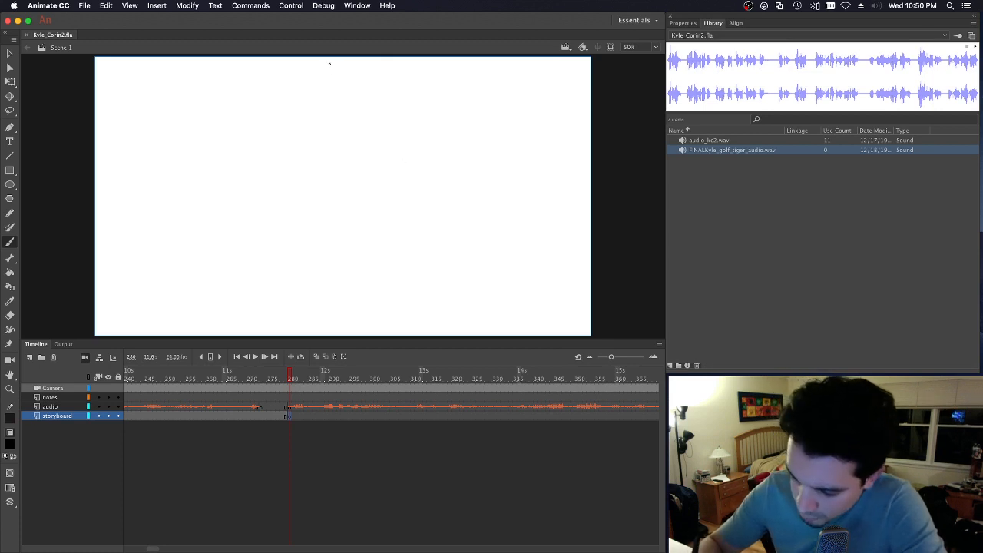
Step: Brush a full-height vertical divider near the middle of the blank frame to split it into two panels
{"action": "left_click_drag", "start_coordinate": [334, 61], "coordinate": [334, 336]}
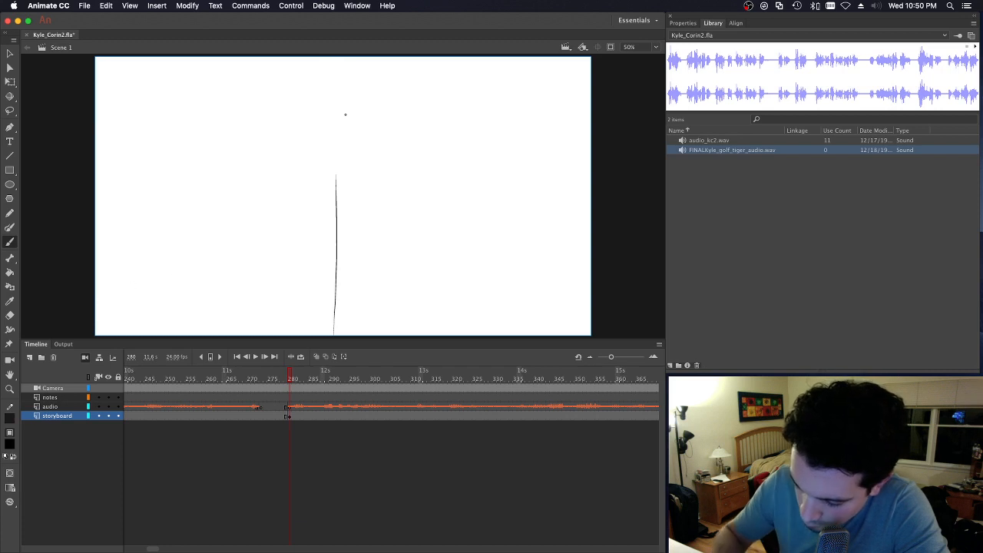
{"action": "left_click_drag", "start_coordinate": [336, 58], "coordinate": [331, 343]}
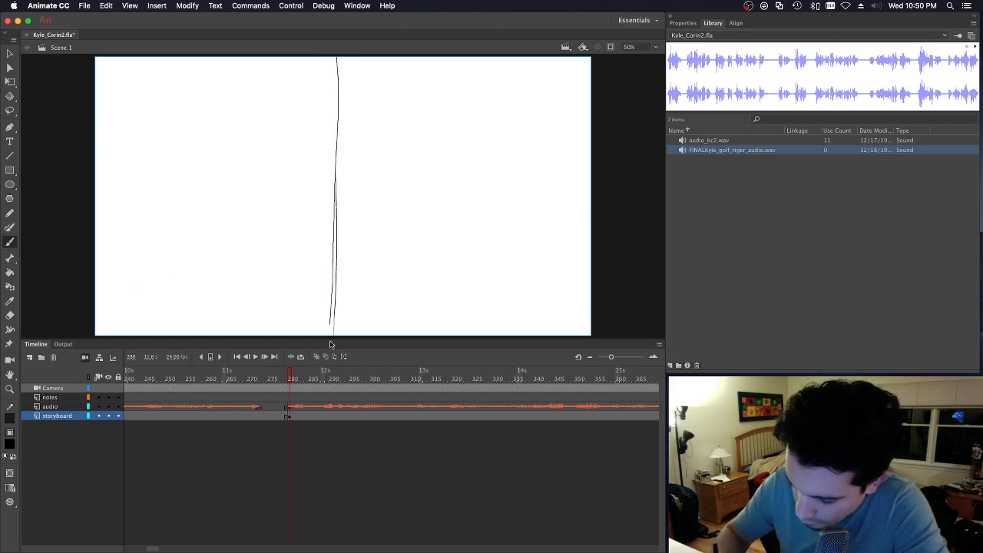
{"action": "left_click_drag", "start_coordinate": [342, 64], "coordinate": [345, 162]}
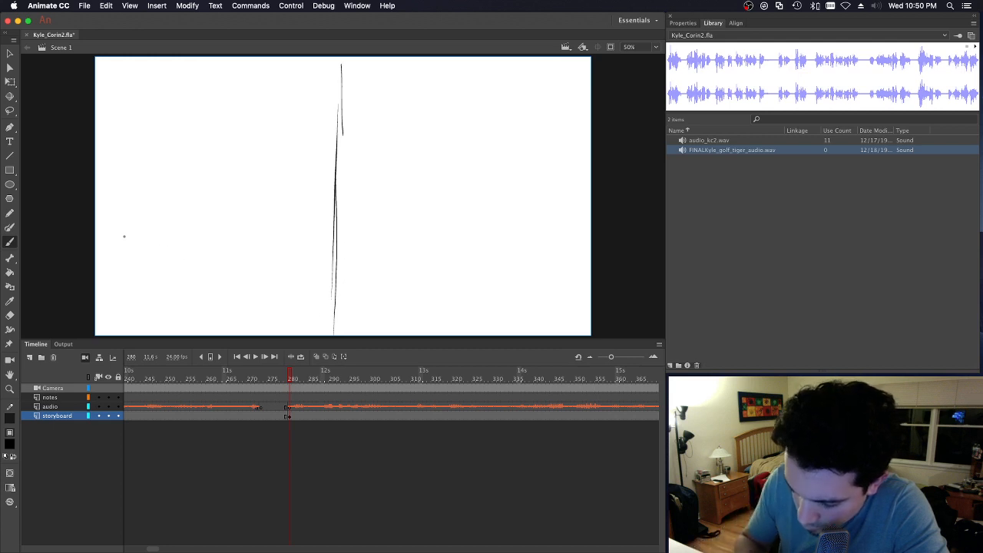
Step: Sketch a curved hill and a spiky-haired oval head in the left panel, erasing the overlapping lines inside the head
{"action": "mouse_move", "coordinate": [94, 280]}
{"action": "left_mouse_down"}
{"action": "mouse_move", "coordinate": [140, 229]}
{"action": "mouse_move", "coordinate": [223, 211]}
{"action": "mouse_move", "coordinate": [324, 255]}
{"action": "left_mouse_up"}
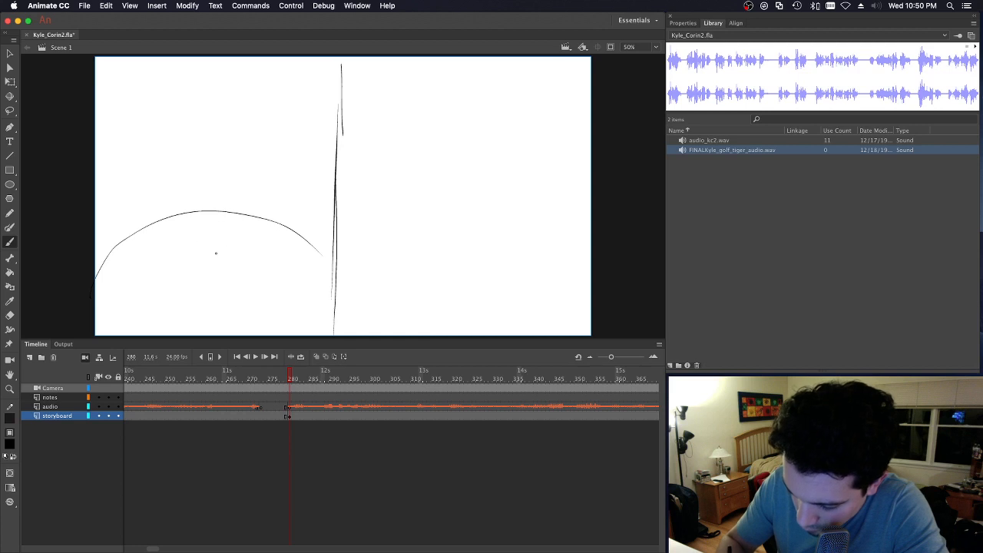
{"action": "mouse_move", "coordinate": [216, 253]}
{"action": "left_mouse_down"}
{"action": "mouse_move", "coordinate": [204, 193]}
{"action": "mouse_move", "coordinate": [253, 231]}
{"action": "mouse_move", "coordinate": [231, 258]}
{"action": "left_mouse_up"}
{"action": "mouse_move", "coordinate": [192, 203]}
{"action": "left_mouse_down"}
{"action": "mouse_move", "coordinate": [219, 154]}
{"action": "mouse_move", "coordinate": [250, 194]}
{"action": "left_mouse_up"}
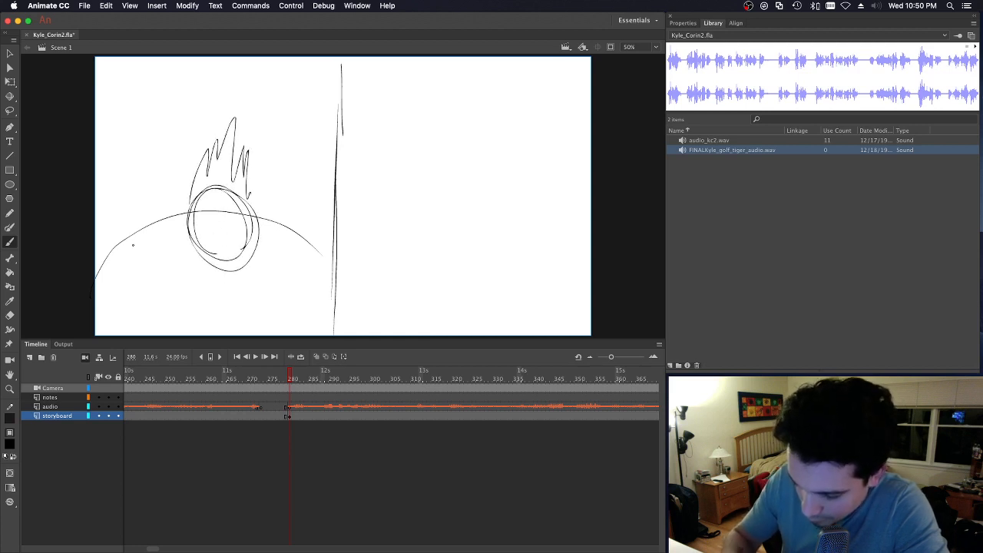
{"action": "left_click", "coordinate": [10, 315]}
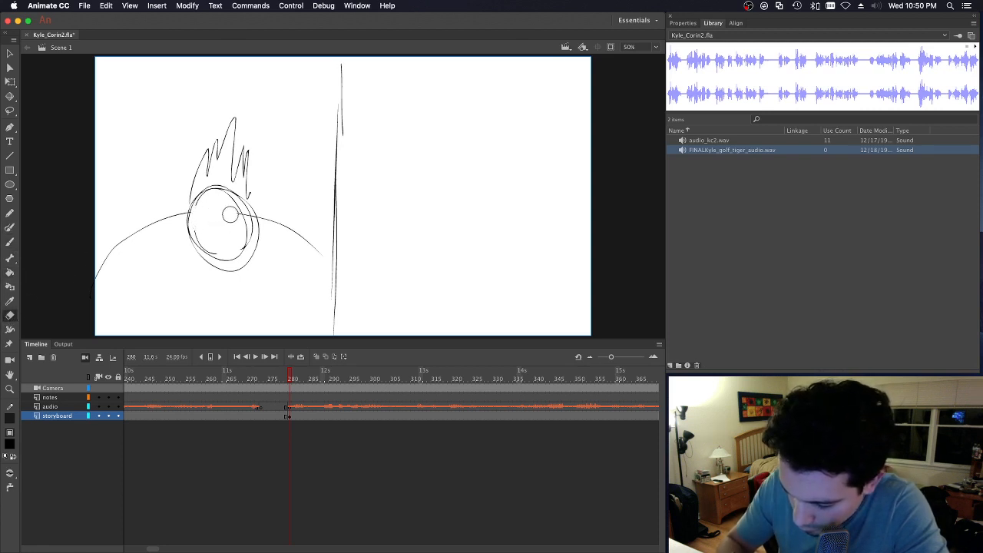
{"action": "mouse_move", "coordinate": [230, 214]}
{"action": "left_mouse_down"}
{"action": "mouse_move", "coordinate": [249, 221]}
{"action": "mouse_move", "coordinate": [236, 256]}
{"action": "mouse_move", "coordinate": [208, 246]}
{"action": "mouse_move", "coordinate": [198, 224]}
{"action": "left_mouse_up"}
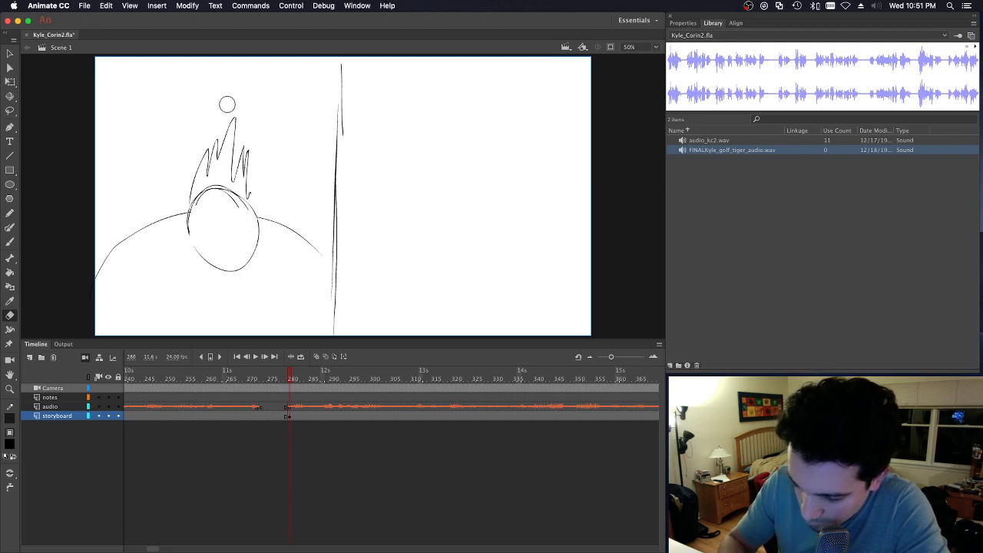
Step: Draw the left character's face with a fringe, dark pupils looking sideways, a small nose and a smile
{"action": "left_click", "coordinate": [10, 241]}
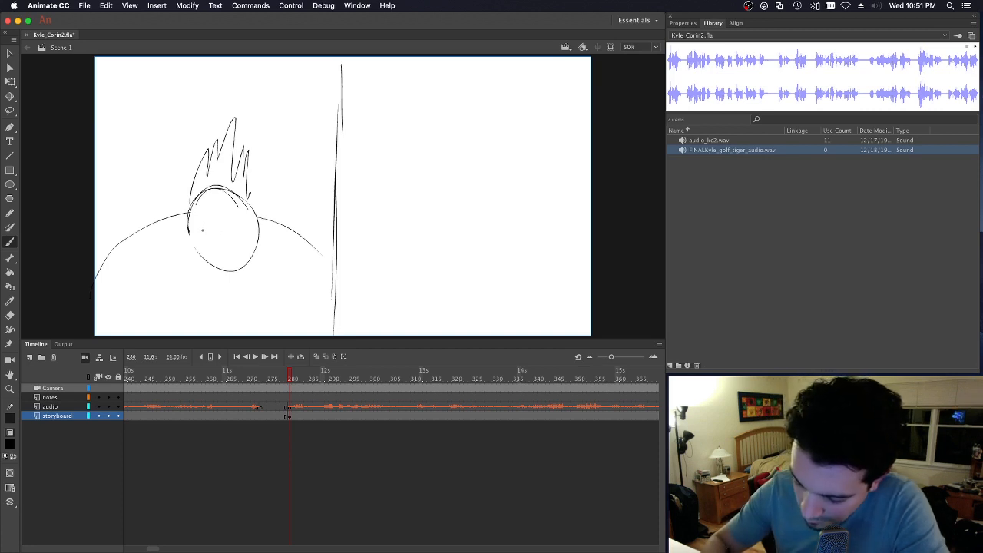
{"action": "mouse_move", "coordinate": [201, 233]}
{"action": "left_mouse_down"}
{"action": "mouse_move", "coordinate": [209, 198]}
{"action": "mouse_move", "coordinate": [230, 232]}
{"action": "mouse_move", "coordinate": [257, 231]}
{"action": "mouse_move", "coordinate": [231, 220]}
{"action": "left_mouse_up"}
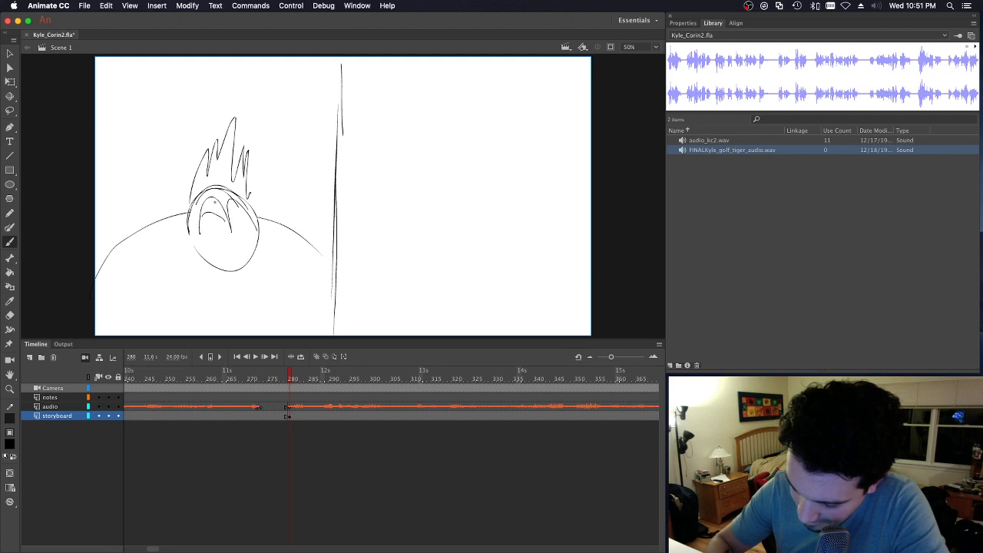
{"action": "key", "text": "super+z"}
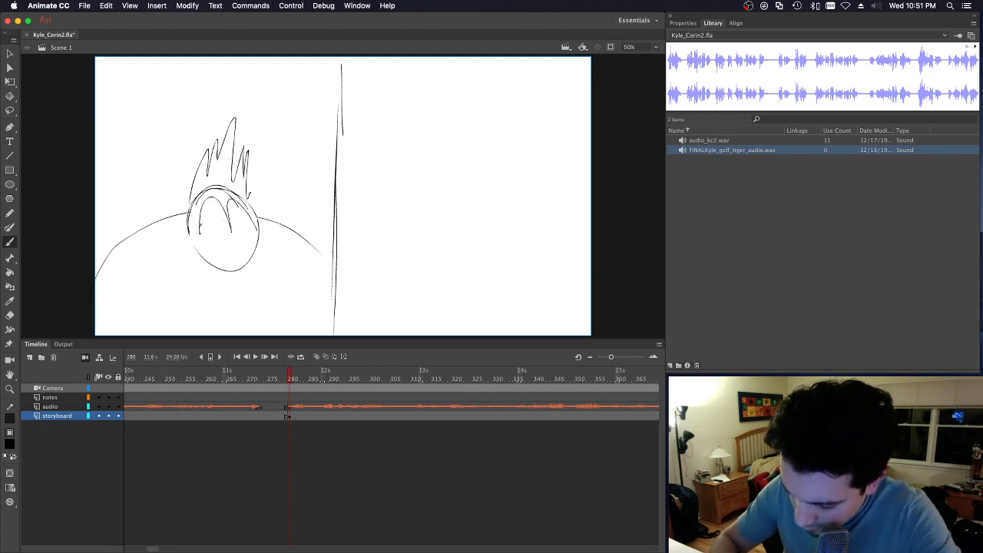
{"action": "mouse_move", "coordinate": [200, 225]}
{"action": "left_mouse_down"}
{"action": "mouse_move", "coordinate": [250, 216]}
{"action": "mouse_move", "coordinate": [229, 230]}
{"action": "mouse_move", "coordinate": [251, 234]}
{"action": "mouse_move", "coordinate": [228, 230]}
{"action": "left_mouse_up"}
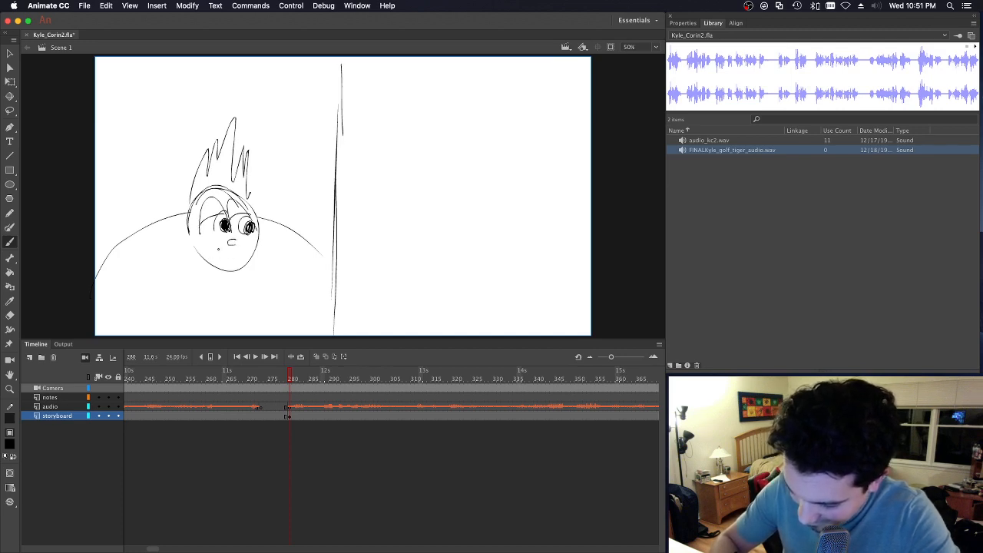
{"action": "left_click_drag", "start_coordinate": [227, 245], "coordinate": [235, 246]}
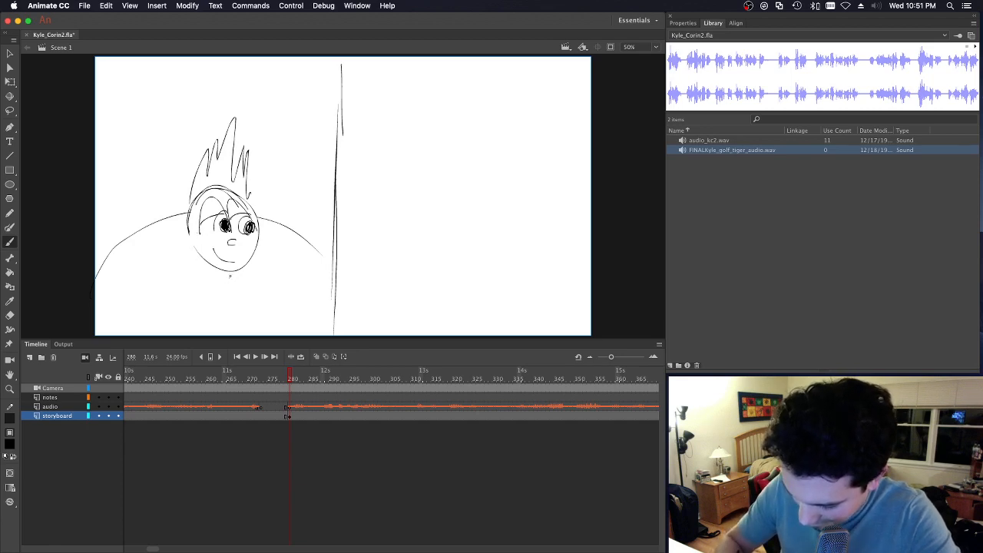
Step: Draw the left character's small round neck and an oval torso running down to the frame's lower edge
{"action": "left_click_drag", "start_coordinate": [229, 275], "coordinate": [231, 279]}
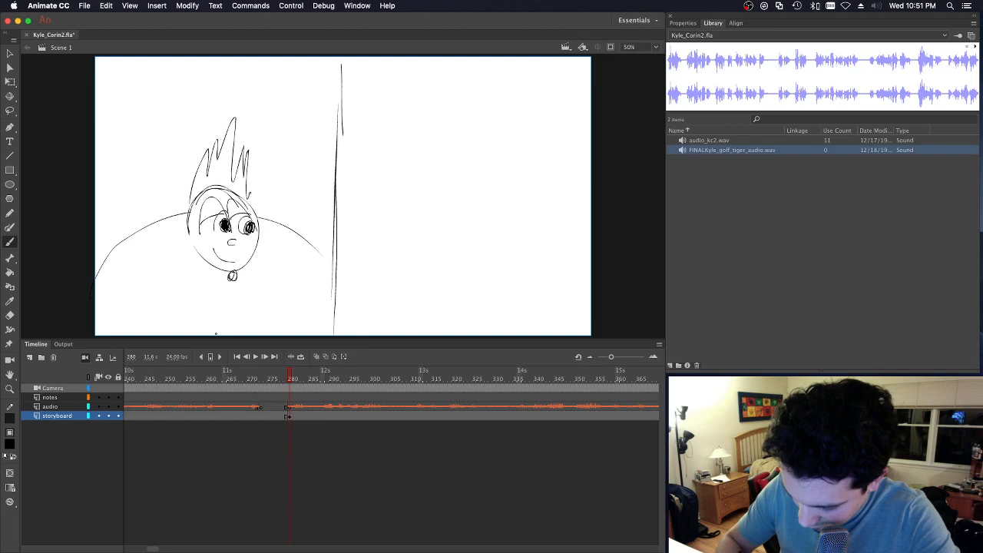
{"action": "left_click_drag", "start_coordinate": [204, 335], "coordinate": [233, 289]}
{"action": "mouse_move", "coordinate": [204, 334]}
{"action": "left_mouse_down"}
{"action": "mouse_move", "coordinate": [249, 302]}
{"action": "mouse_move", "coordinate": [241, 285]}
{"action": "mouse_move", "coordinate": [202, 309]}
{"action": "mouse_move", "coordinate": [250, 307]}
{"action": "mouse_move", "coordinate": [242, 331]}
{"action": "mouse_move", "coordinate": [246, 296]}
{"action": "mouse_move", "coordinate": [241, 335]}
{"action": "mouse_move", "coordinate": [245, 284]}
{"action": "left_mouse_up"}
{"action": "left_click_drag", "start_coordinate": [245, 284], "coordinate": [254, 334]}
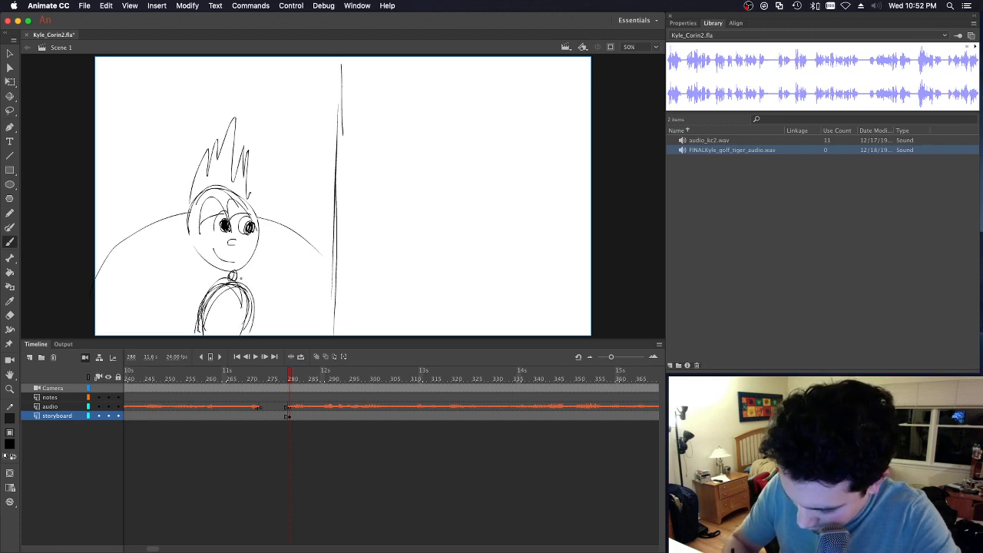
{"action": "mouse_move", "coordinate": [220, 288]}
{"action": "left_mouse_down"}
{"action": "mouse_move", "coordinate": [199, 251]}
{"action": "mouse_move", "coordinate": [210, 279]}
{"action": "left_mouse_up"}
{"action": "left_click_drag", "start_coordinate": [198, 246], "coordinate": [218, 221]}
{"action": "key", "text": "super+z"}
{"action": "key", "text": "super+z"}
{"action": "key", "text": "super+z"}
{"action": "key", "text": "super+z"}
{"action": "key", "text": "super+z"}
{"action": "key", "text": "super+z"}
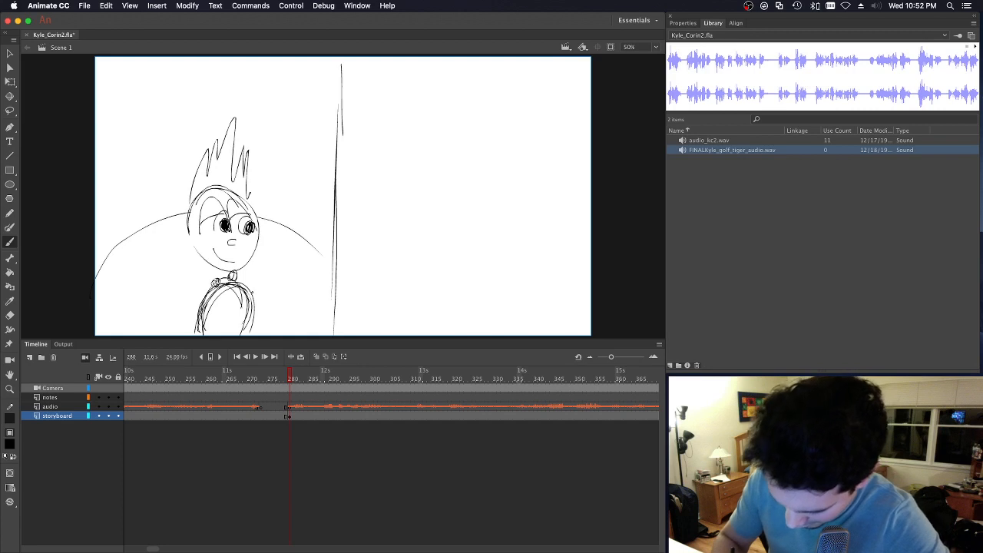
{"action": "key", "text": "super+z"}
{"action": "key", "text": "super+z"}
Step: Draw the left character's lowered arm hanging from the shoulder nearer the divider
{"action": "left_click_drag", "start_coordinate": [253, 290], "coordinate": [271, 335]}
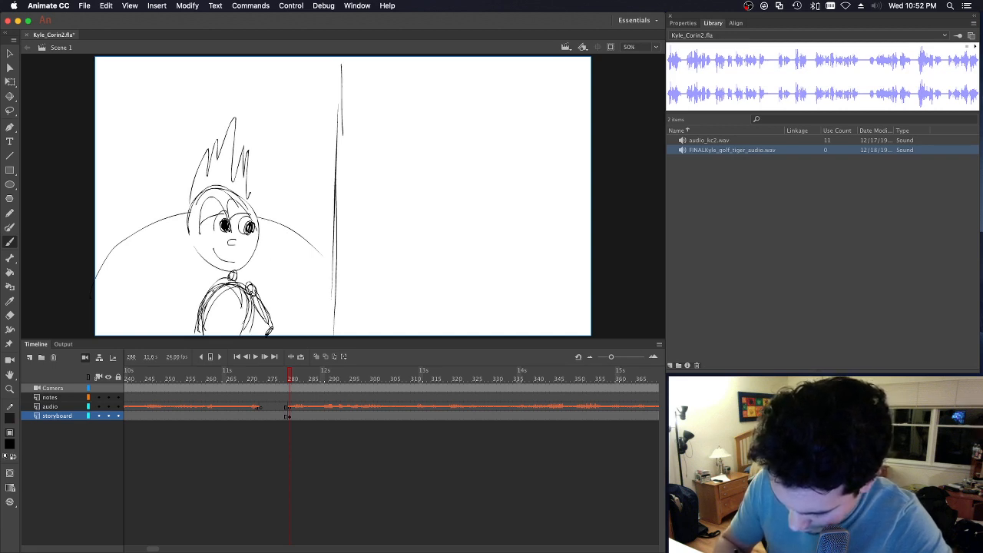
{"action": "mouse_move", "coordinate": [216, 283]}
{"action": "left_mouse_down"}
{"action": "mouse_move", "coordinate": [214, 293]}
{"action": "mouse_move", "coordinate": [186, 249]}
{"action": "mouse_move", "coordinate": [212, 289]}
{"action": "left_mouse_up"}
{"action": "mouse_move", "coordinate": [186, 238]}
{"action": "left_mouse_down"}
{"action": "mouse_move", "coordinate": [201, 266]}
{"action": "mouse_move", "coordinate": [184, 228]}
{"action": "mouse_move", "coordinate": [216, 215]}
{"action": "left_mouse_up"}
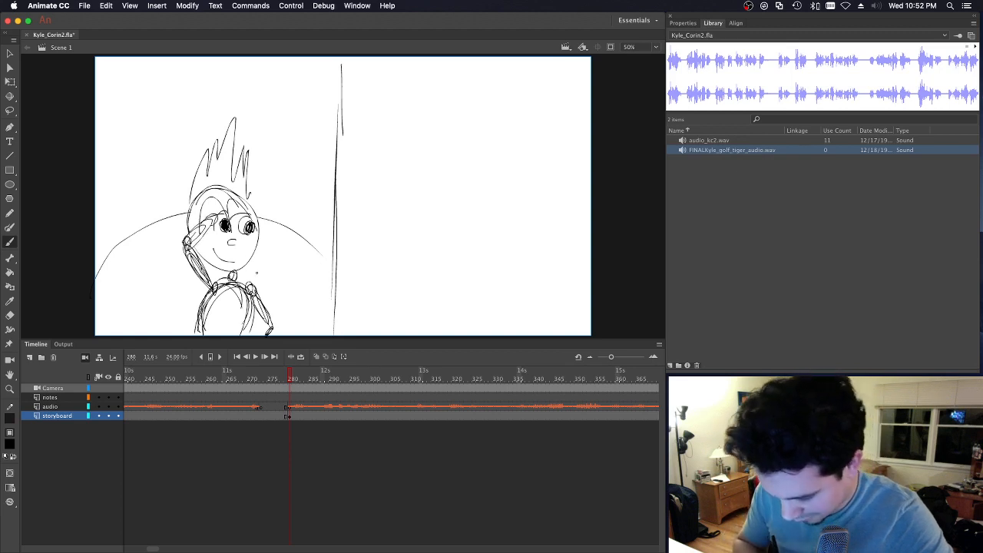
{"action": "key", "text": "super+z"}
{"action": "key", "text": "super+z"}
{"action": "key", "text": "super+z"}
{"action": "key", "text": "super+z"}
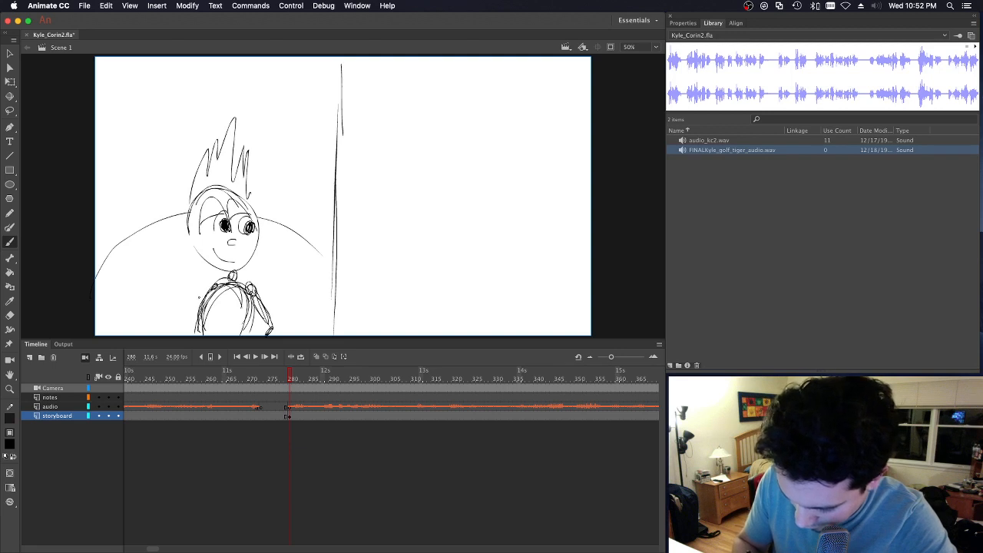
{"action": "left_click_drag", "start_coordinate": [219, 281], "coordinate": [185, 301]}
{"action": "key", "text": "super+z"}
{"action": "key", "text": "super+z"}
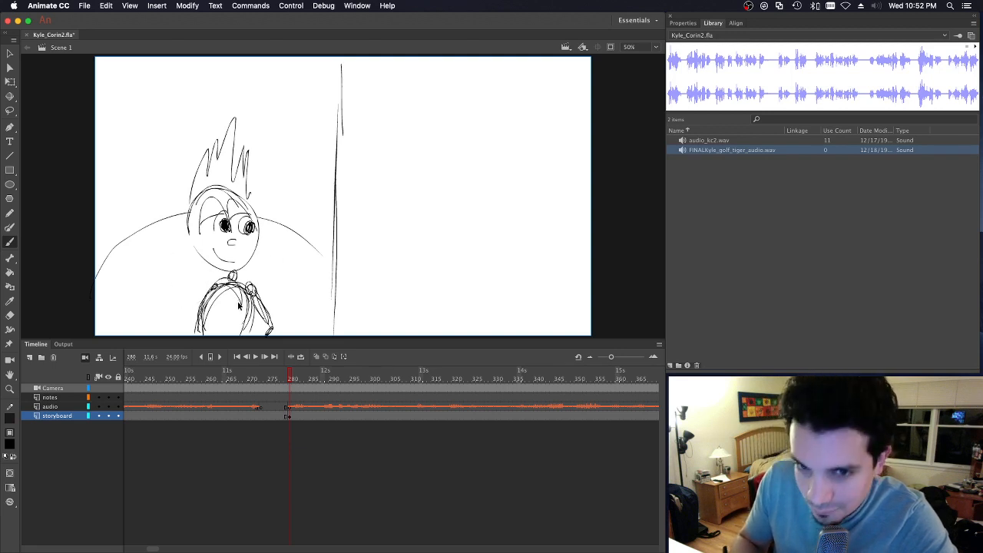
{"action": "key", "text": "super+z"}
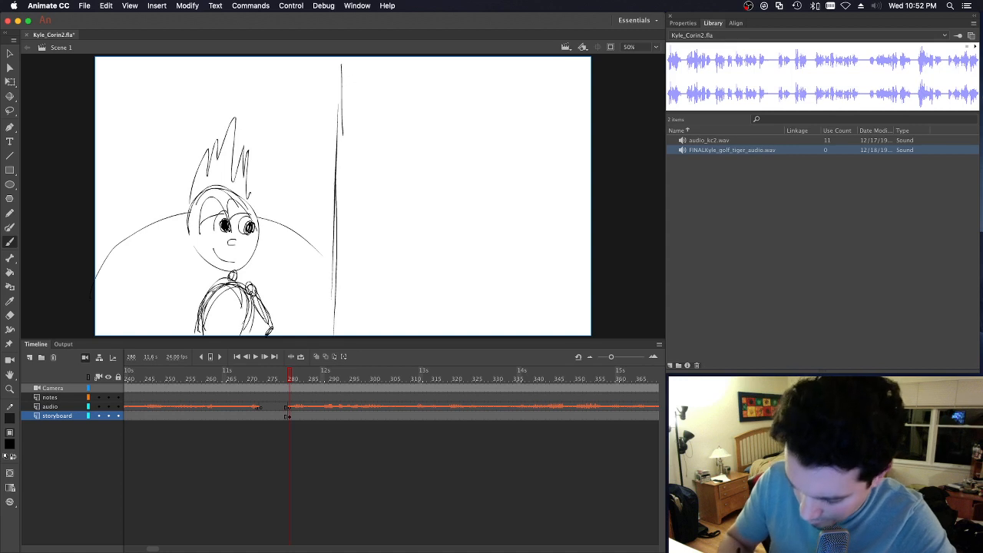
Step: Draw the left character's other arm bent outward at the elbow, with the hand raised to the forehead
{"action": "mouse_move", "coordinate": [212, 291]}
{"action": "left_mouse_down"}
{"action": "mouse_move", "coordinate": [172, 260]}
{"action": "mouse_move", "coordinate": [216, 290]}
{"action": "left_mouse_up"}
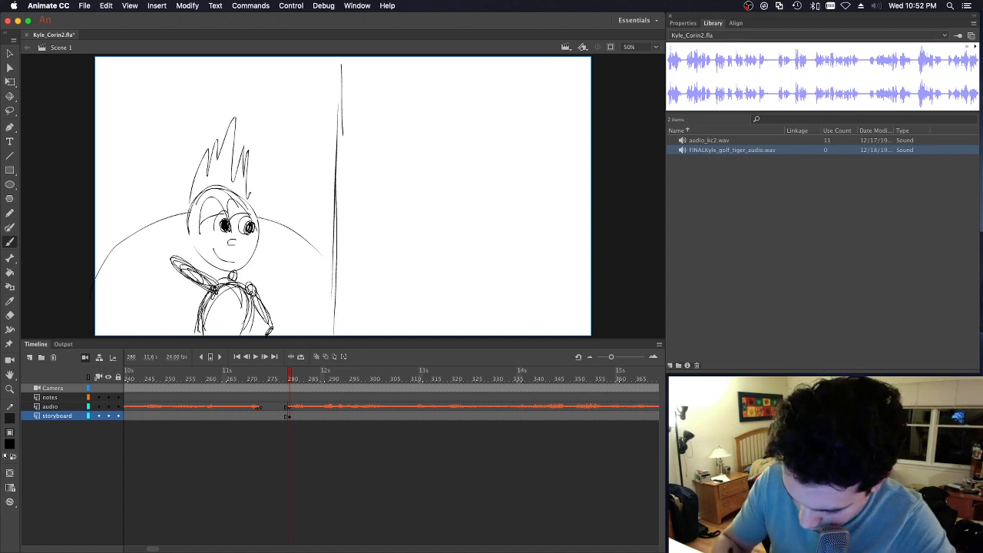
{"action": "mouse_move", "coordinate": [175, 253]}
{"action": "left_mouse_down"}
{"action": "mouse_move", "coordinate": [200, 223]}
{"action": "mouse_move", "coordinate": [178, 253]}
{"action": "left_mouse_up"}
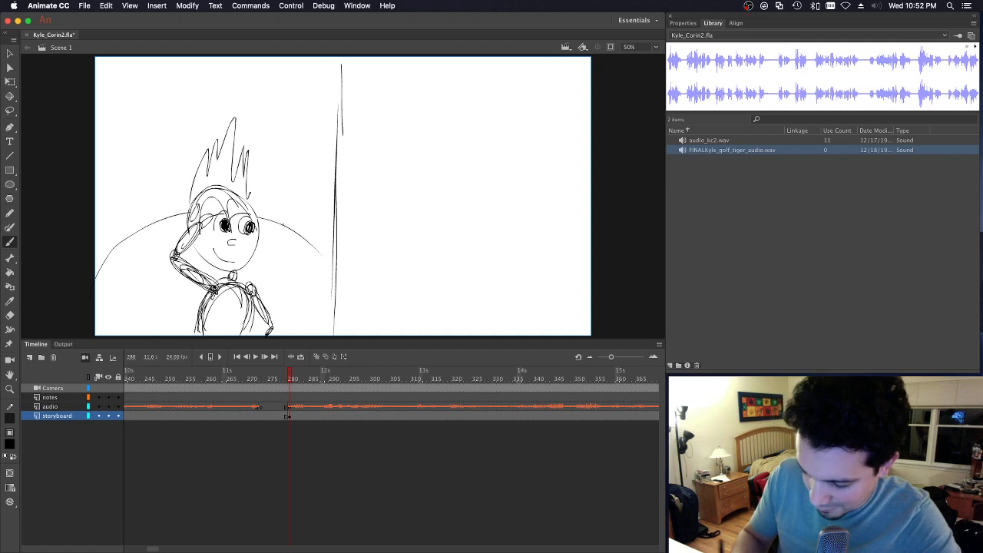
Step: Add a horizon line behind the left character and two wavy cloud outlines in the sky on either side
{"action": "left_click_drag", "start_coordinate": [95, 215], "coordinate": [153, 213]}
{"action": "left_click_drag", "start_coordinate": [255, 210], "coordinate": [352, 206]}
{"action": "left_click_drag", "start_coordinate": [151, 213], "coordinate": [188, 209]}
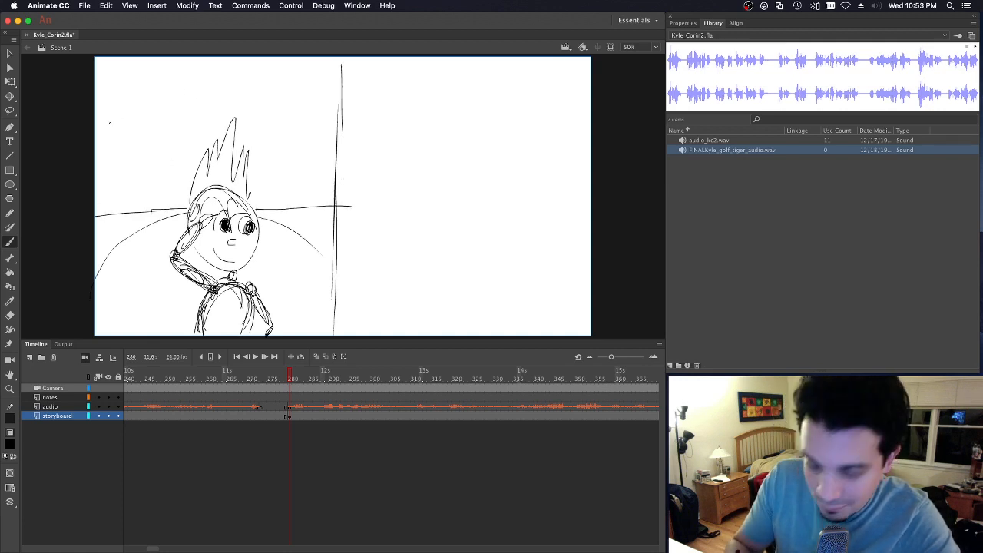
{"action": "mouse_move", "coordinate": [97, 95]}
{"action": "left_mouse_down"}
{"action": "mouse_move", "coordinate": [181, 95]}
{"action": "mouse_move", "coordinate": [157, 124]}
{"action": "mouse_move", "coordinate": [165, 151]}
{"action": "mouse_move", "coordinate": [130, 152]}
{"action": "left_mouse_up"}
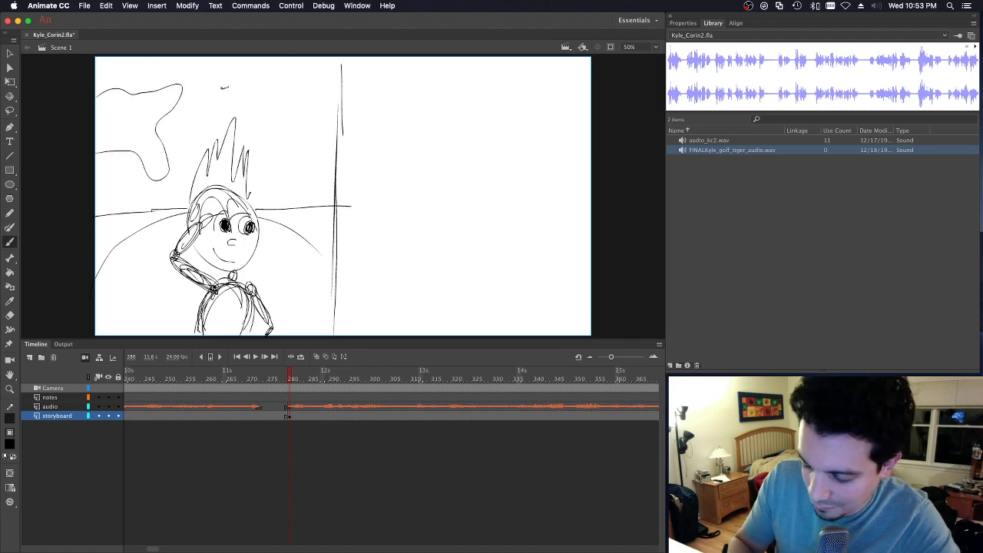
{"action": "mouse_move", "coordinate": [223, 86]}
{"action": "left_mouse_down"}
{"action": "mouse_move", "coordinate": [319, 68]}
{"action": "mouse_move", "coordinate": [269, 87]}
{"action": "mouse_move", "coordinate": [224, 86]}
{"action": "mouse_move", "coordinate": [262, 141]}
{"action": "mouse_move", "coordinate": [342, 174]}
{"action": "left_mouse_up"}
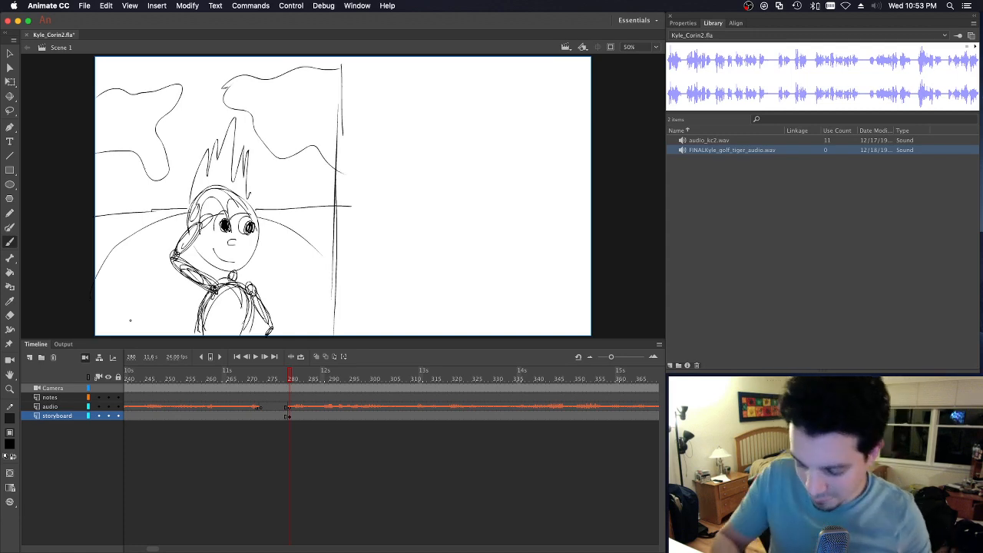
Step: Draw a slanted, round-topped shape with a cross-hatched upper part in the left panel's lower outer corner
{"action": "mouse_move", "coordinate": [126, 335]}
{"action": "left_mouse_down"}
{"action": "mouse_move", "coordinate": [170, 279]}
{"action": "mouse_move", "coordinate": [153, 338]}
{"action": "mouse_move", "coordinate": [161, 301]}
{"action": "left_mouse_up"}
{"action": "mouse_move", "coordinate": [162, 281]}
{"action": "left_mouse_down"}
{"action": "mouse_move", "coordinate": [172, 304]}
{"action": "mouse_move", "coordinate": [169, 281]}
{"action": "left_mouse_up"}
{"action": "left_click_drag", "start_coordinate": [153, 283], "coordinate": [176, 293]}
{"action": "left_click_drag", "start_coordinate": [142, 294], "coordinate": [174, 298]}
{"action": "left_click_drag", "start_coordinate": [151, 295], "coordinate": [173, 304]}
{"action": "left_click_drag", "start_coordinate": [166, 302], "coordinate": [173, 307]}
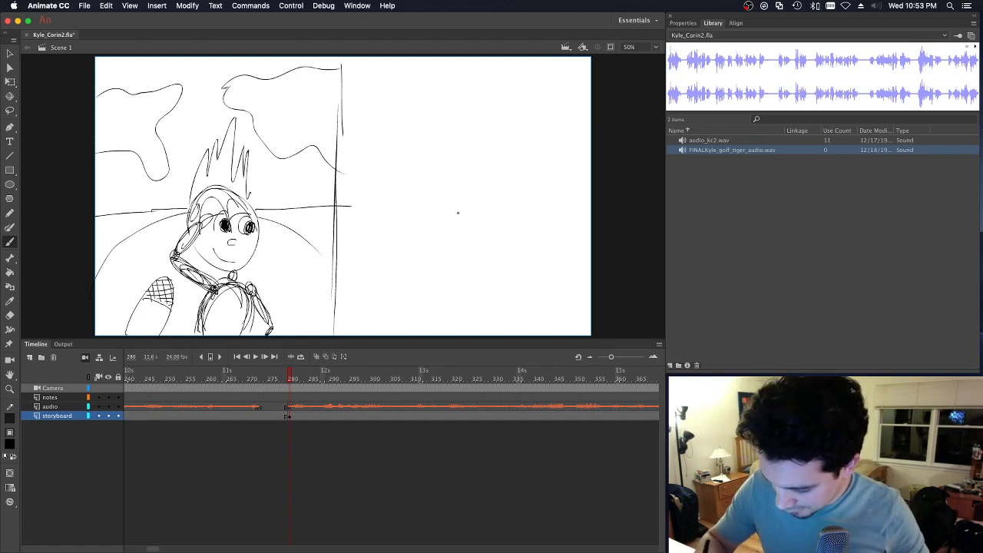
Step: Sketch a round head with spiky hair and a fringe in the middle of the right panel
{"action": "mouse_move", "coordinate": [449, 237]}
{"action": "left_mouse_down"}
{"action": "mouse_move", "coordinate": [455, 161]}
{"action": "mouse_move", "coordinate": [461, 242]}
{"action": "mouse_move", "coordinate": [427, 153]}
{"action": "mouse_move", "coordinate": [465, 127]}
{"action": "mouse_move", "coordinate": [492, 160]}
{"action": "left_mouse_up"}
{"action": "left_click_drag", "start_coordinate": [439, 204], "coordinate": [483, 207]}
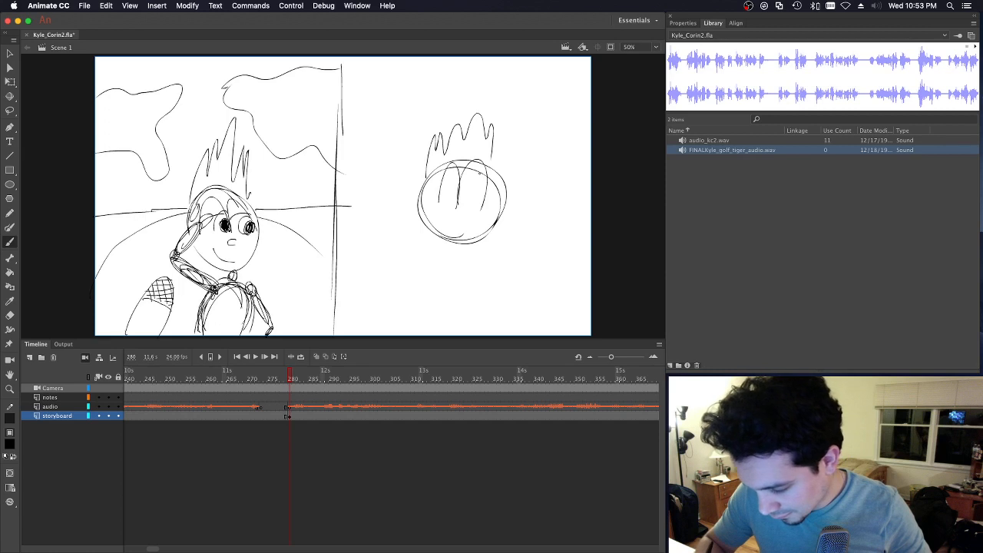
Step: Draw the right character's oval eyes with dark upward-looking pupils, raised eyebrows, a nose and a slanted mouth
{"action": "mouse_move", "coordinate": [457, 173]}
{"action": "left_mouse_down"}
{"action": "mouse_move", "coordinate": [455, 197]}
{"action": "mouse_move", "coordinate": [491, 192]}
{"action": "left_mouse_up"}
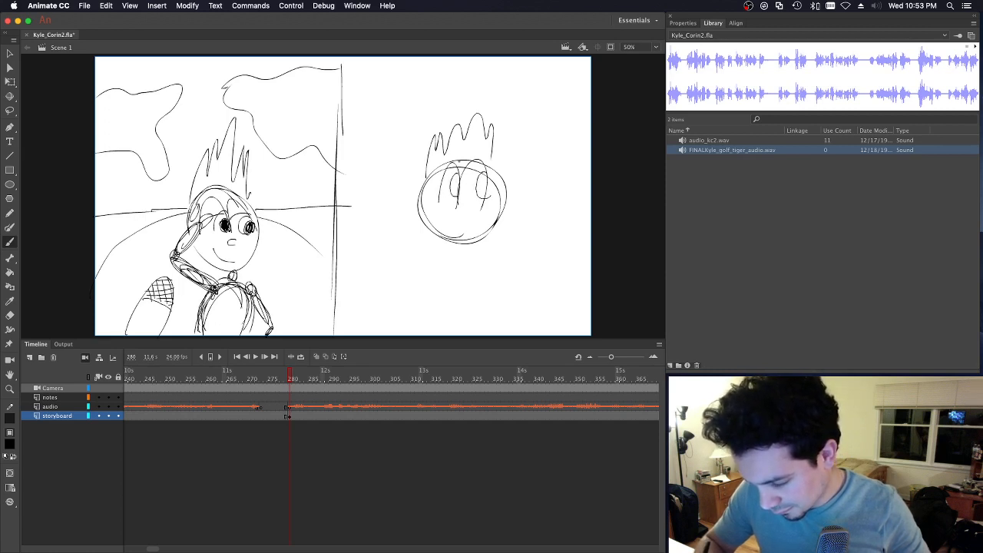
{"action": "left_click_drag", "start_coordinate": [441, 168], "coordinate": [460, 163]}
{"action": "left_click_drag", "start_coordinate": [473, 149], "coordinate": [492, 149]}
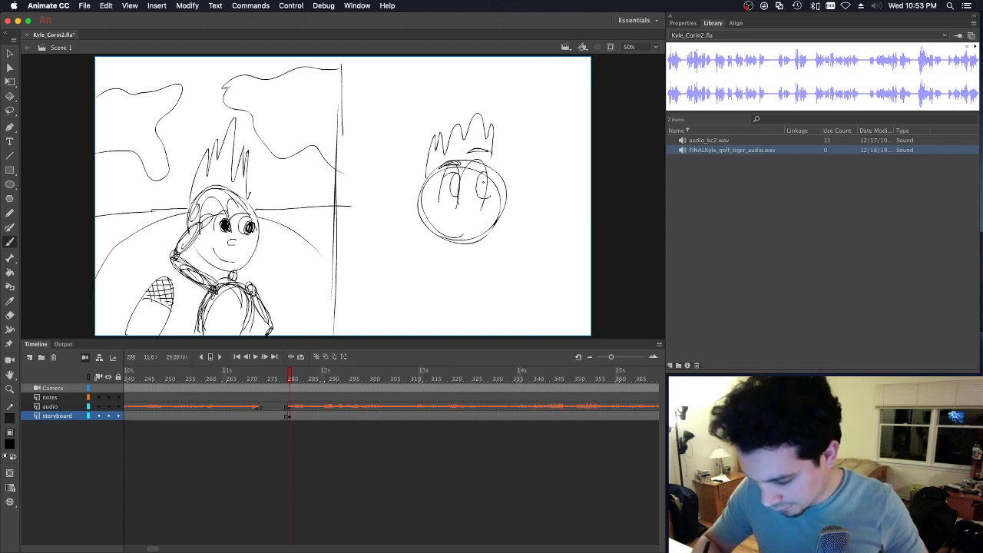
{"action": "mouse_move", "coordinate": [480, 178]}
{"action": "left_mouse_down"}
{"action": "mouse_move", "coordinate": [488, 188]}
{"action": "mouse_move", "coordinate": [461, 189]}
{"action": "mouse_move", "coordinate": [487, 184]}
{"action": "left_mouse_up"}
{"action": "left_click_drag", "start_coordinate": [455, 176], "coordinate": [455, 220]}
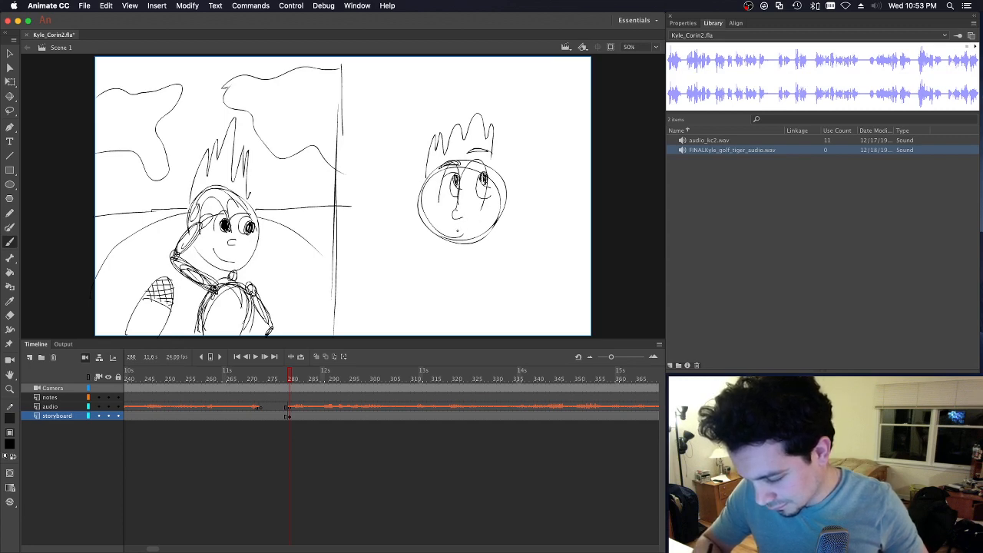
{"action": "left_click_drag", "start_coordinate": [461, 233], "coordinate": [486, 222]}
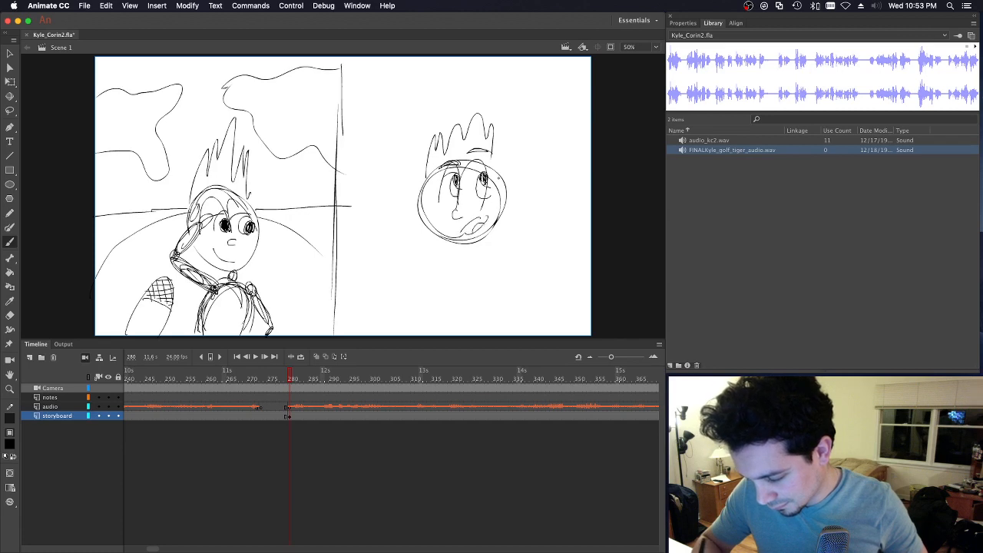
Step: Thicken the right character's raised eyebrow and draw a small round neck joint with an upright oval torso below the head
{"action": "left_click_drag", "start_coordinate": [472, 153], "coordinate": [487, 151]}
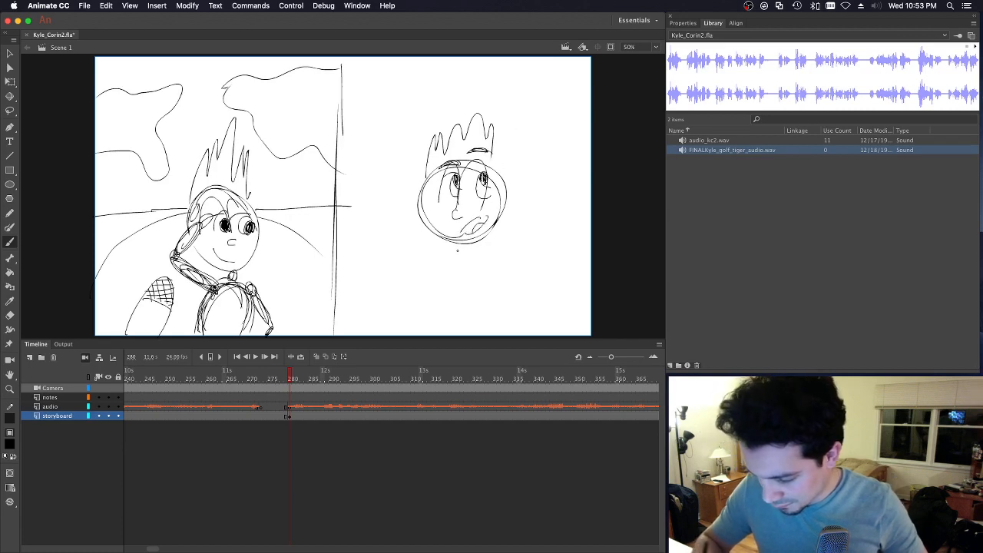
{"action": "mouse_move", "coordinate": [458, 242]}
{"action": "left_mouse_down"}
{"action": "mouse_move", "coordinate": [472, 300]}
{"action": "mouse_move", "coordinate": [468, 285]}
{"action": "mouse_move", "coordinate": [462, 306]}
{"action": "left_mouse_up"}
{"action": "mouse_move", "coordinate": [474, 264]}
{"action": "left_mouse_down"}
{"action": "mouse_move", "coordinate": [470, 252]}
{"action": "mouse_move", "coordinate": [478, 266]}
{"action": "mouse_move", "coordinate": [453, 293]}
{"action": "left_mouse_up"}
{"action": "key", "text": "super+z"}
{"action": "key", "text": "super+z"}
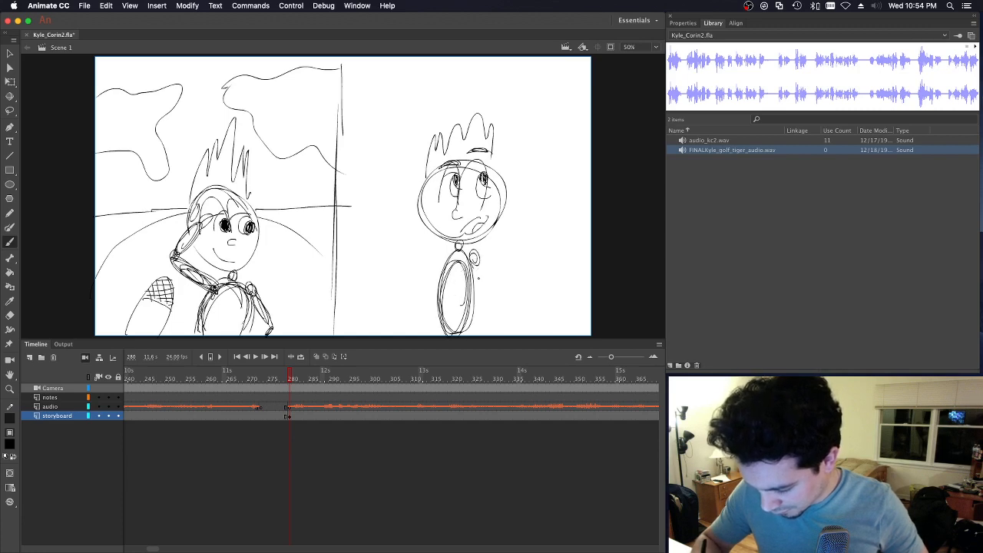
Step: Draw the right character's arms, one folded across the torso and the other raised with its hand beside the head
{"action": "mouse_move", "coordinate": [478, 254]}
{"action": "left_mouse_down"}
{"action": "mouse_move", "coordinate": [491, 295]}
{"action": "mouse_move", "coordinate": [492, 279]}
{"action": "mouse_move", "coordinate": [472, 266]}
{"action": "left_mouse_up"}
{"action": "mouse_move", "coordinate": [436, 298]}
{"action": "left_mouse_down"}
{"action": "mouse_move", "coordinate": [483, 301]}
{"action": "mouse_move", "coordinate": [416, 287]}
{"action": "mouse_move", "coordinate": [438, 299]}
{"action": "left_mouse_up"}
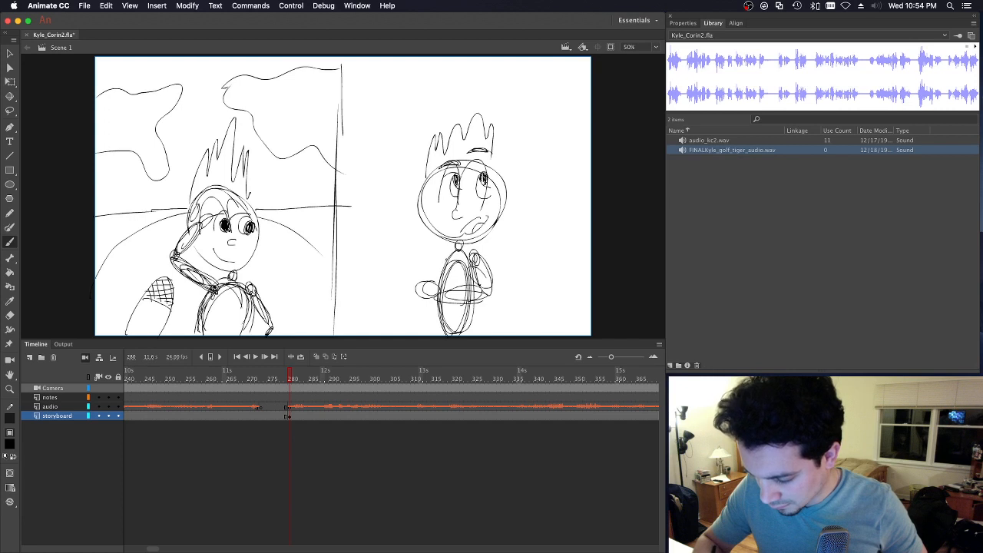
{"action": "mouse_move", "coordinate": [444, 257]}
{"action": "left_mouse_down"}
{"action": "mouse_move", "coordinate": [451, 266]}
{"action": "mouse_move", "coordinate": [429, 283]}
{"action": "mouse_move", "coordinate": [441, 284]}
{"action": "left_mouse_up"}
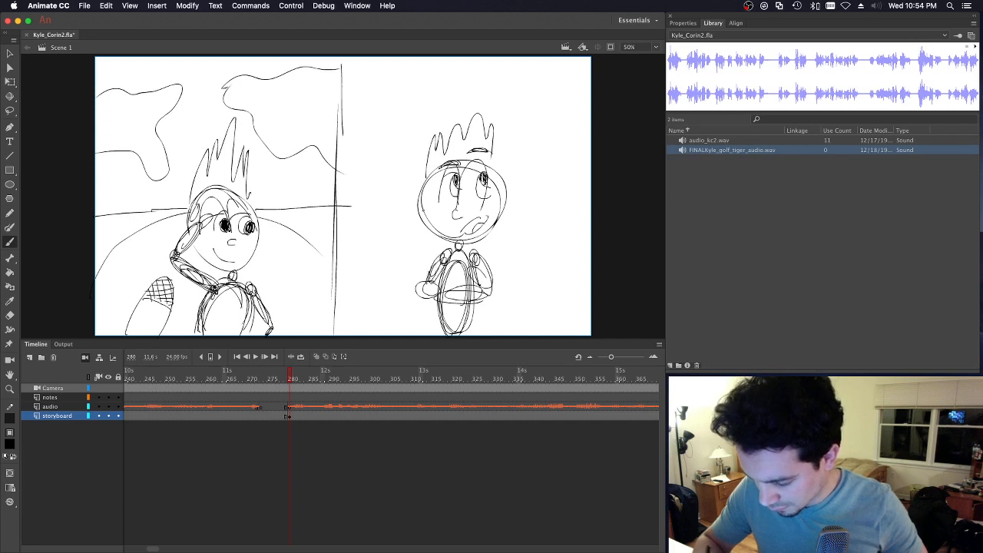
{"action": "mouse_move", "coordinate": [421, 219]}
{"action": "left_mouse_down"}
{"action": "mouse_move", "coordinate": [416, 244]}
{"action": "mouse_move", "coordinate": [426, 220]}
{"action": "left_mouse_up"}
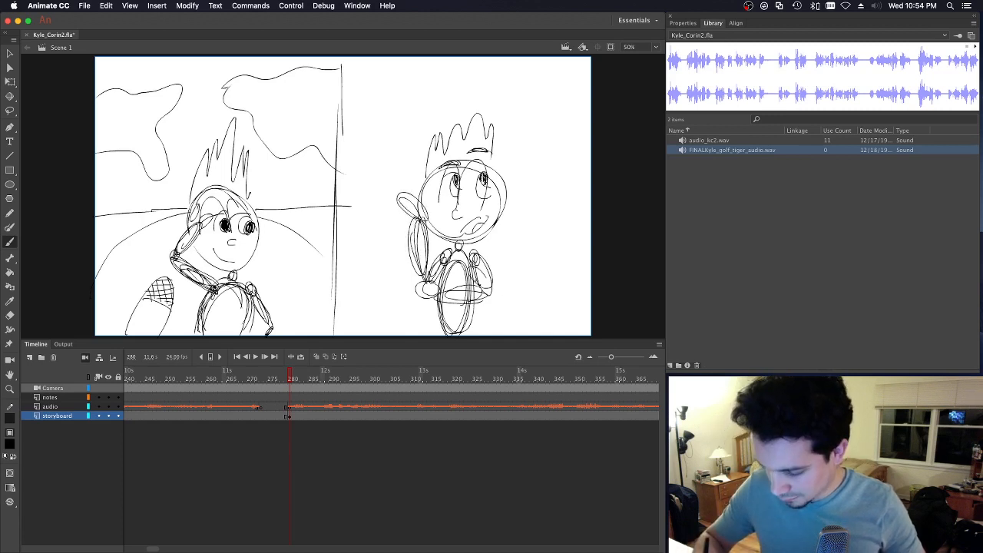
{"action": "mouse_move", "coordinate": [366, 333]}
{"action": "left_mouse_down"}
{"action": "mouse_move", "coordinate": [383, 283]}
{"action": "mouse_move", "coordinate": [372, 323]}
{"action": "mouse_move", "coordinate": [373, 290]}
{"action": "mouse_move", "coordinate": [403, 335]}
{"action": "left_mouse_up"}
{"action": "mouse_move", "coordinate": [383, 280]}
{"action": "left_mouse_down"}
{"action": "mouse_move", "coordinate": [395, 292]}
{"action": "mouse_move", "coordinate": [396, 270]}
{"action": "mouse_move", "coordinate": [413, 266]}
{"action": "left_mouse_up"}
{"action": "key", "text": "super+z"}
{"action": "key", "text": "super+z"}
{"action": "key", "text": "super+z"}
{"action": "key", "text": "super+z"}
{"action": "key", "text": "super+z"}
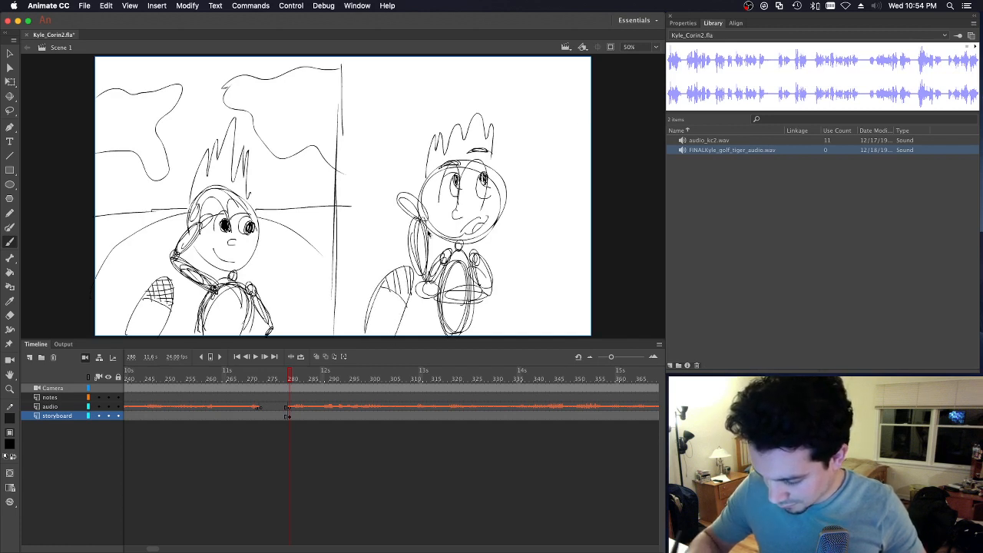
{"action": "key", "text": "super+z"}
{"action": "key", "text": "super+z"}
{"action": "key", "text": "super+z"}
{"action": "key", "text": "super+z"}
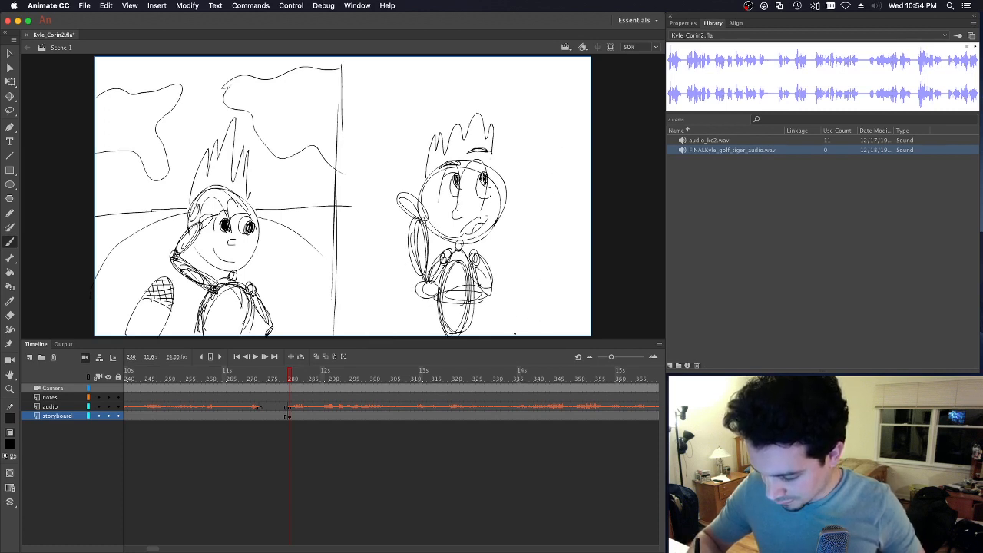
Step: Draw an upright round-topped shape with a cross-hatched upper part in the right panel's lower outer corner, and save the file
{"action": "mouse_move", "coordinate": [515, 334]}
{"action": "left_mouse_down"}
{"action": "mouse_move", "coordinate": [537, 269]}
{"action": "mouse_move", "coordinate": [552, 335]}
{"action": "left_mouse_up"}
{"action": "mouse_move", "coordinate": [510, 304]}
{"action": "left_mouse_down"}
{"action": "mouse_move", "coordinate": [553, 293]}
{"action": "mouse_move", "coordinate": [522, 298]}
{"action": "left_mouse_up"}
{"action": "left_click_drag", "start_coordinate": [517, 269], "coordinate": [535, 287]}
{"action": "left_click_drag", "start_coordinate": [528, 261], "coordinate": [544, 296]}
{"action": "mouse_move", "coordinate": [521, 267]}
{"action": "left_mouse_down"}
{"action": "mouse_move", "coordinate": [511, 281]}
{"action": "mouse_move", "coordinate": [516, 273]}
{"action": "left_mouse_up"}
{"action": "left_click_drag", "start_coordinate": [529, 265], "coordinate": [510, 297]}
{"action": "left_click_drag", "start_coordinate": [526, 278], "coordinate": [516, 295]}
{"action": "left_click_drag", "start_coordinate": [538, 274], "coordinate": [530, 292]}
{"action": "left_click_drag", "start_coordinate": [543, 280], "coordinate": [535, 292]}
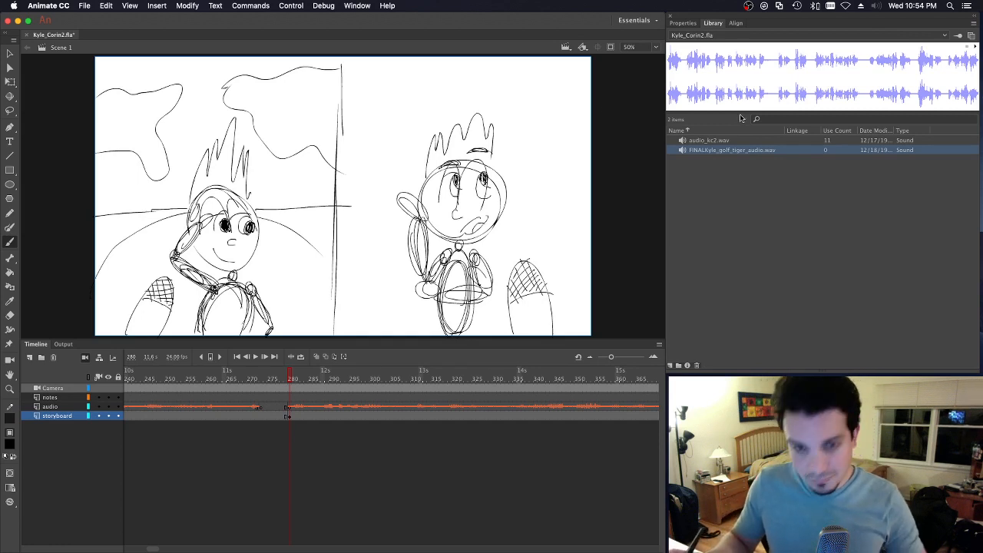
{"action": "key", "text": "super+s"}
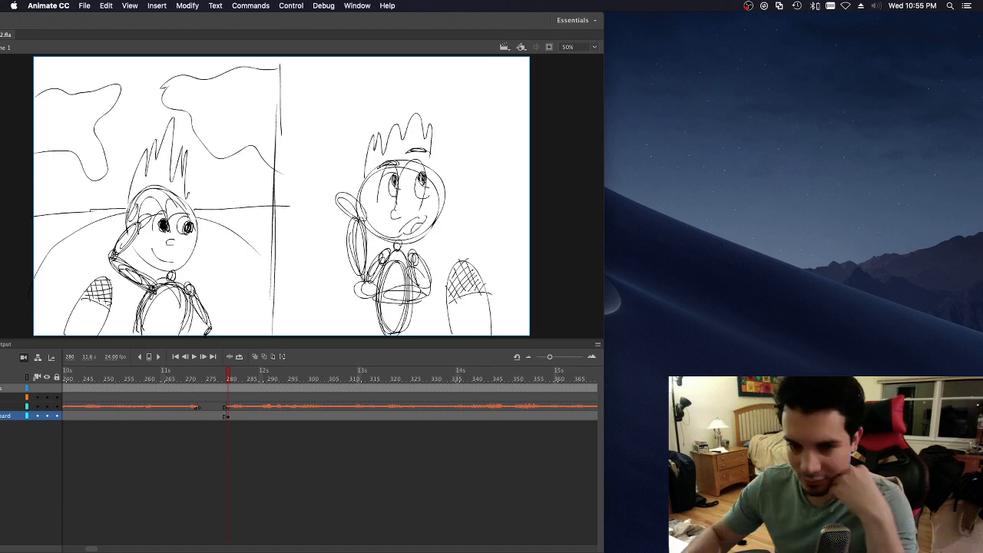
{"action": "key", "text": "super+Tab"}
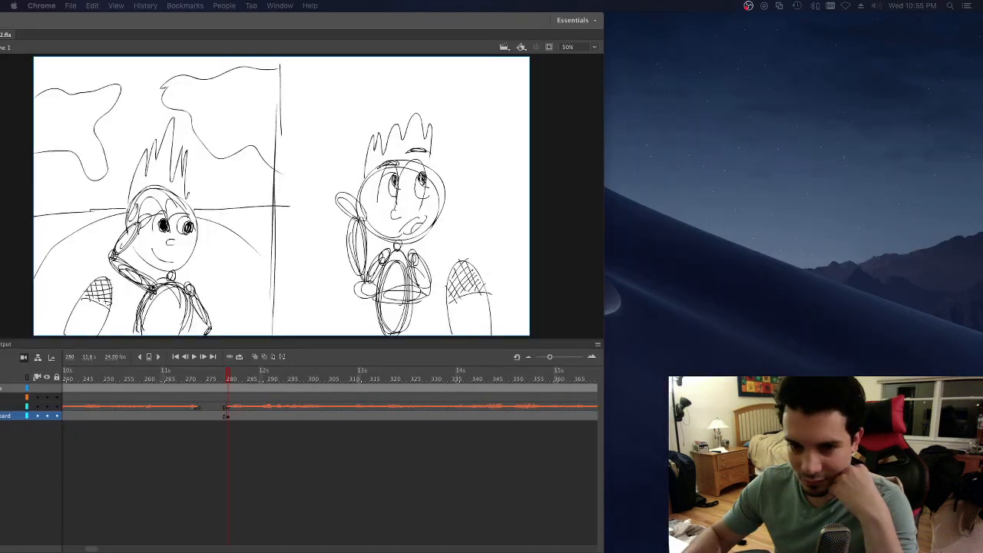
{"action": "left_click", "coordinate": [204, 29]}
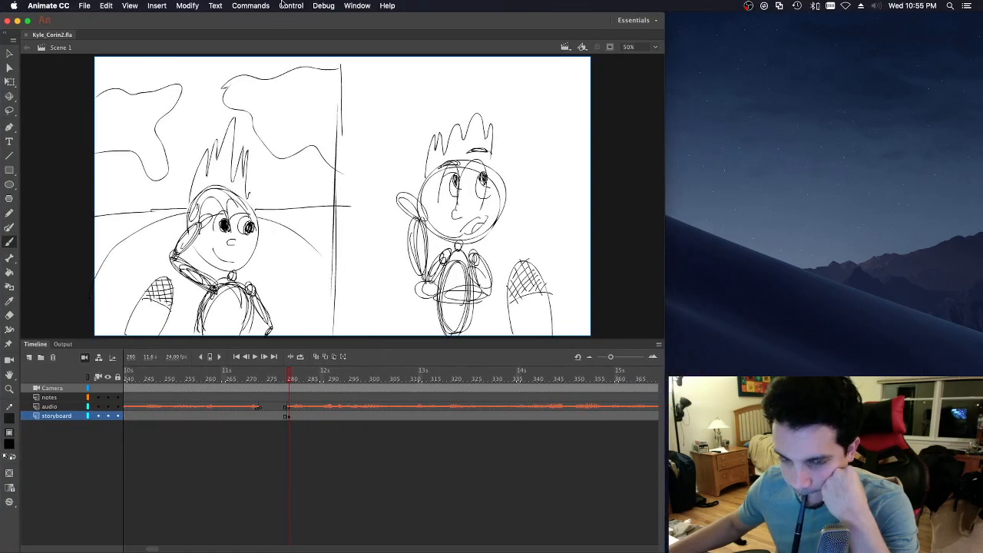
{"action": "left_click_drag", "start_coordinate": [197, 15], "coordinate": [742, 5]}
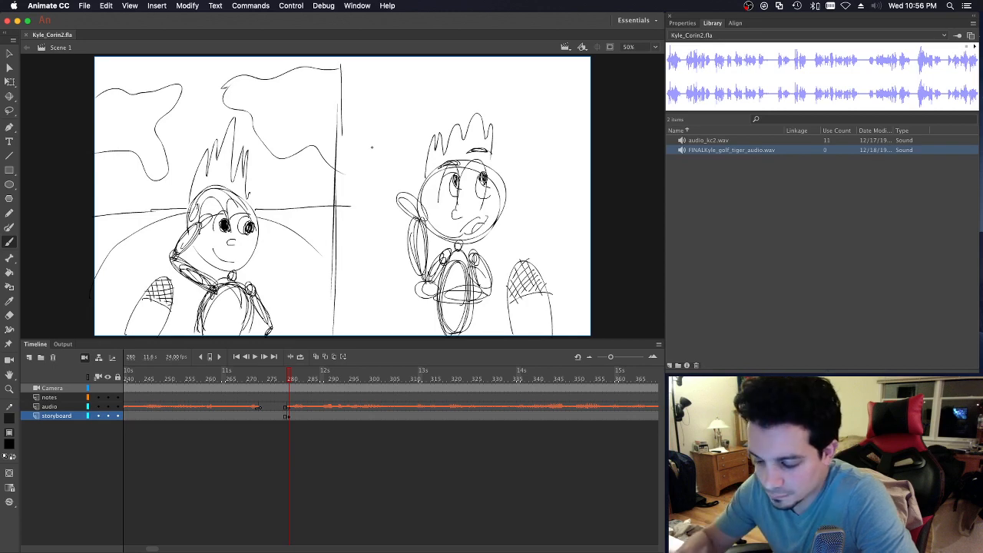
Step: Try a curved line around the side of the right character's head, undo it and save the file
{"action": "mouse_move", "coordinate": [366, 220]}
{"action": "left_mouse_down"}
{"action": "mouse_move", "coordinate": [376, 155]}
{"action": "mouse_move", "coordinate": [437, 95]}
{"action": "left_mouse_up"}
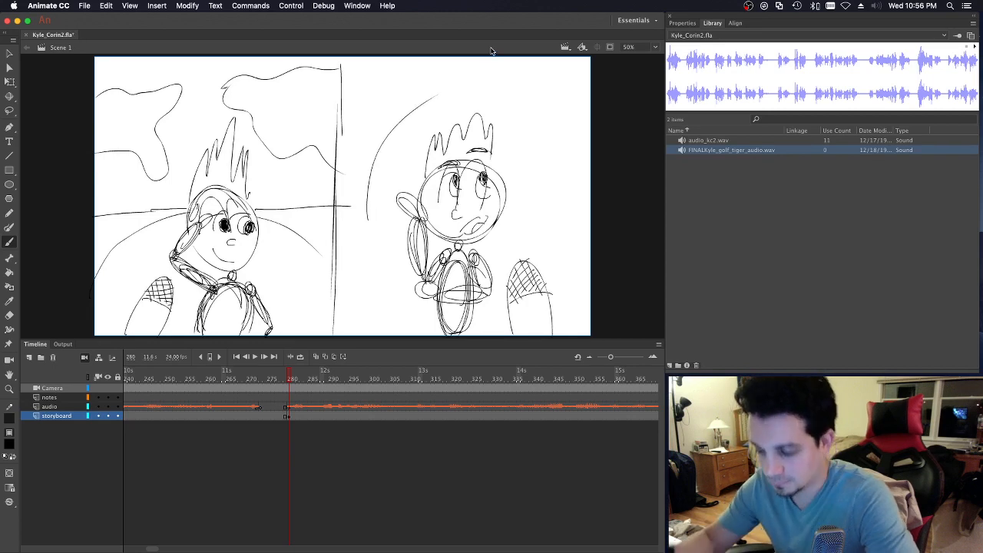
{"action": "key", "text": "super+z"}
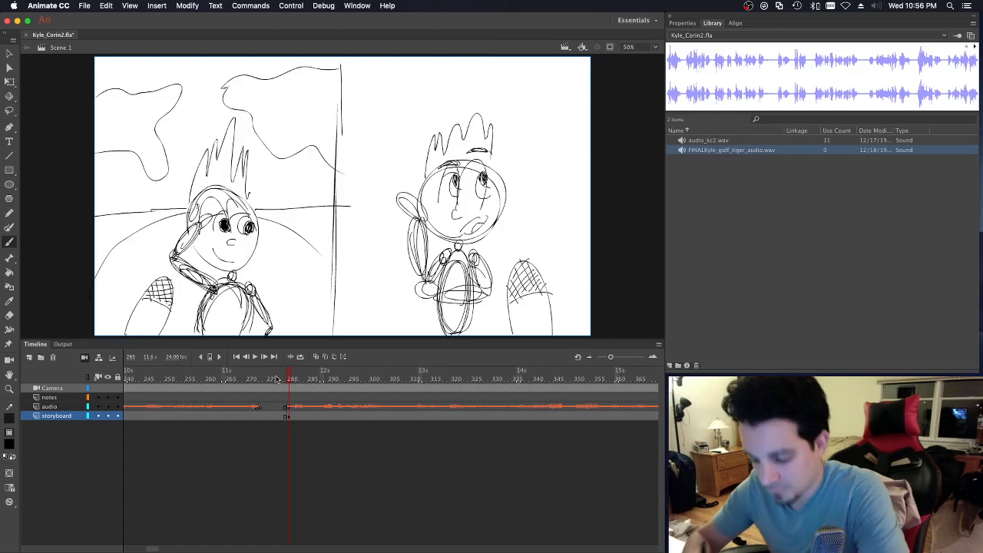
{"action": "left_click_drag", "start_coordinate": [274, 380], "coordinate": [293, 380]}
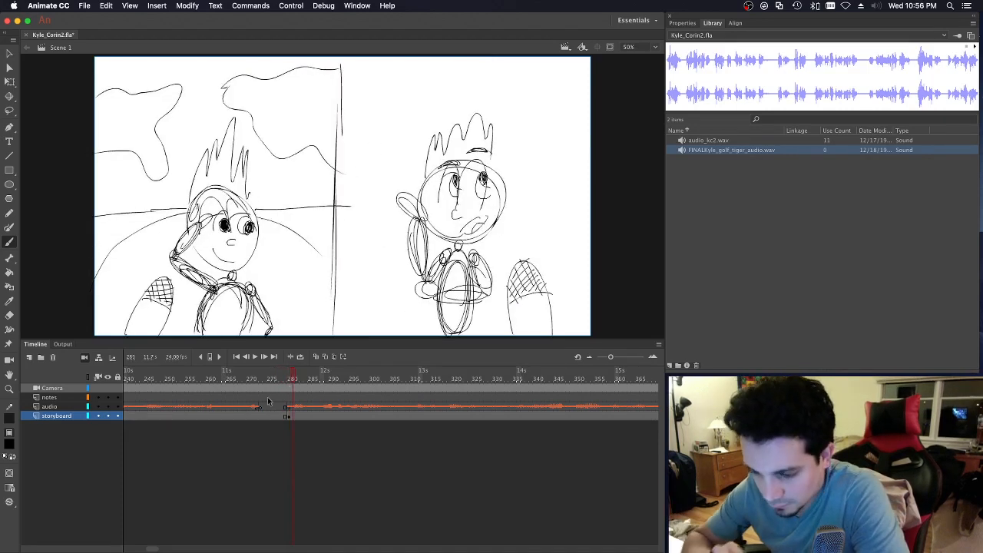
{"action": "key", "text": "super+s"}
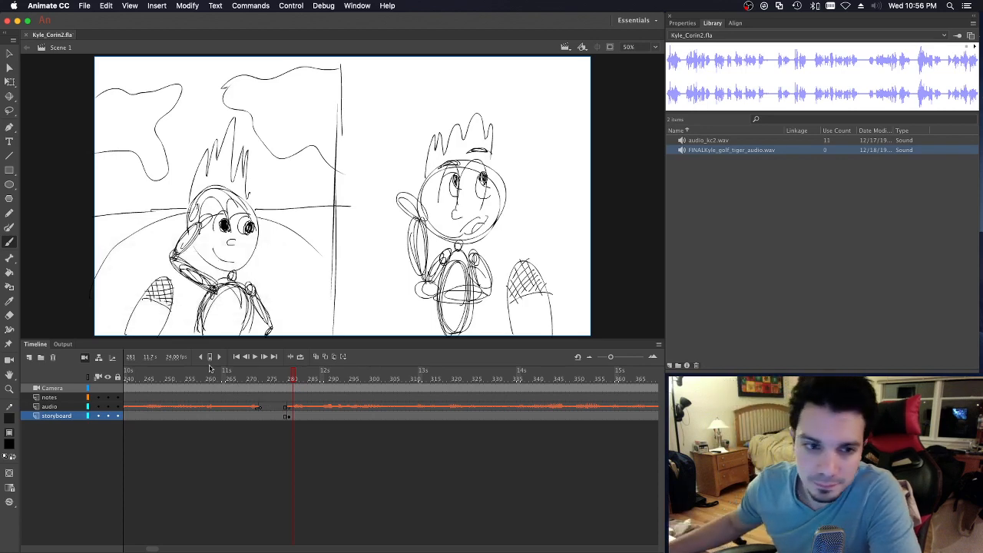
Step: Scrub back through the two split-screen storyboard drawings and play the cartoon from an earlier frame to review the sequence
{"action": "key", "text": "super+Tab"}
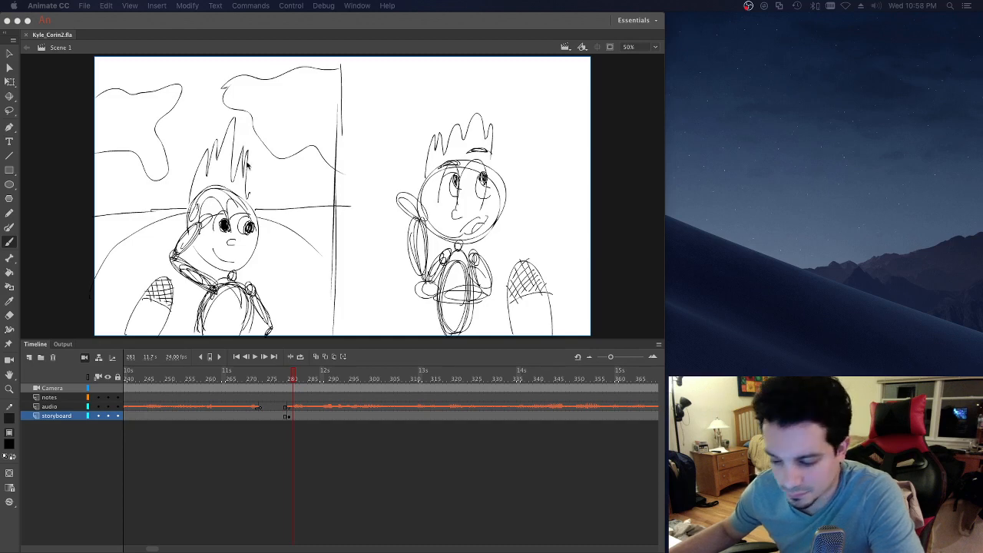
{"action": "left_click", "coordinate": [295, 380]}
{"action": "left_click_drag", "start_coordinate": [293, 380], "coordinate": [269, 380]}
{"action": "key", "text": "super+Tab"}
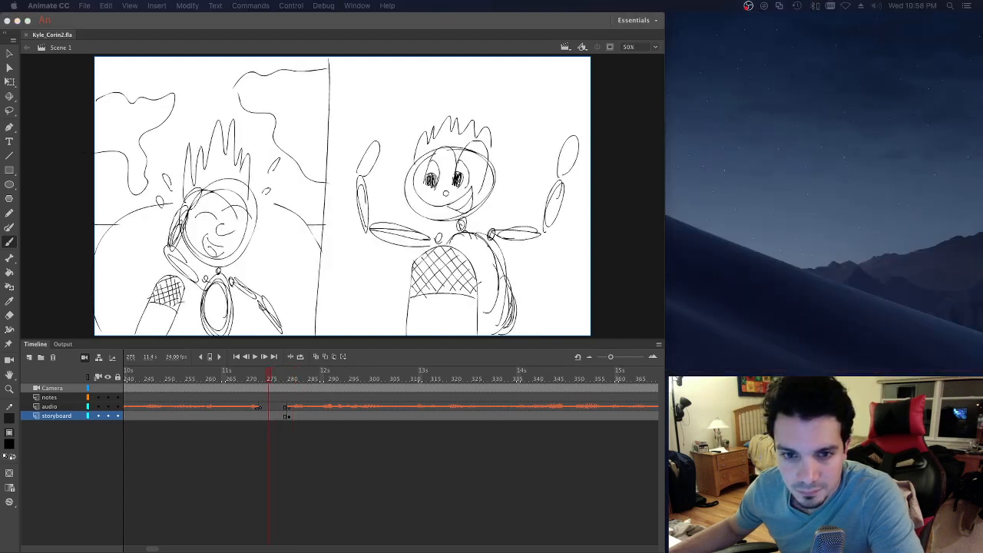
{"action": "left_click", "coordinate": [195, 378]}
{"action": "left_click_drag", "start_coordinate": [212, 380], "coordinate": [217, 380]}
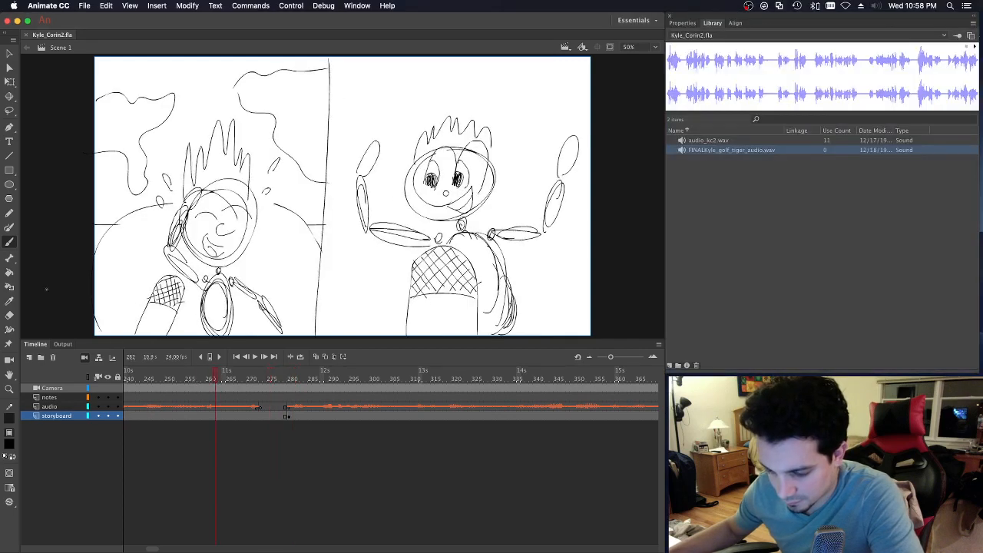
{"action": "key", "text": "super+Tab"}
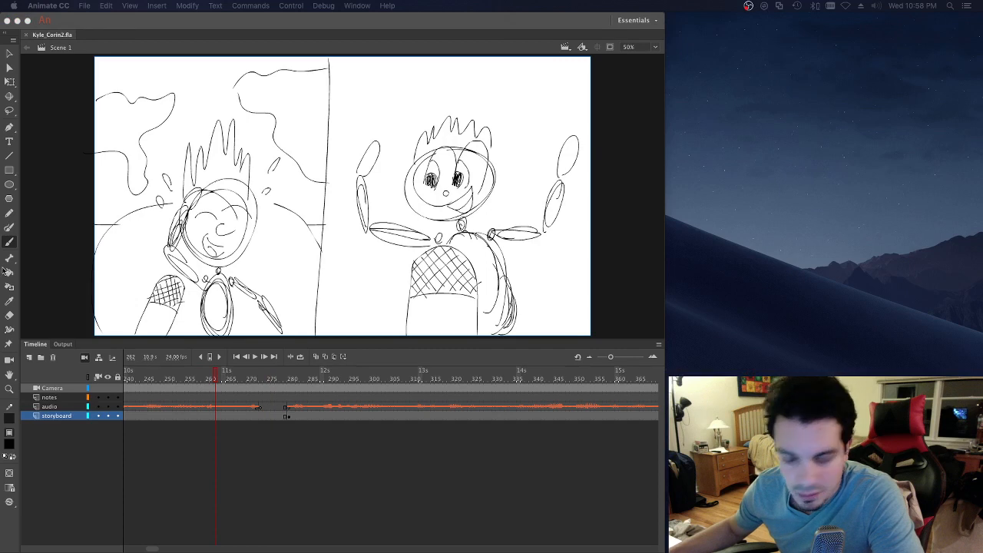
{"action": "left_click", "coordinate": [222, 374]}
{"action": "left_click", "coordinate": [228, 378]}
{"action": "left_click", "coordinate": [184, 379]}
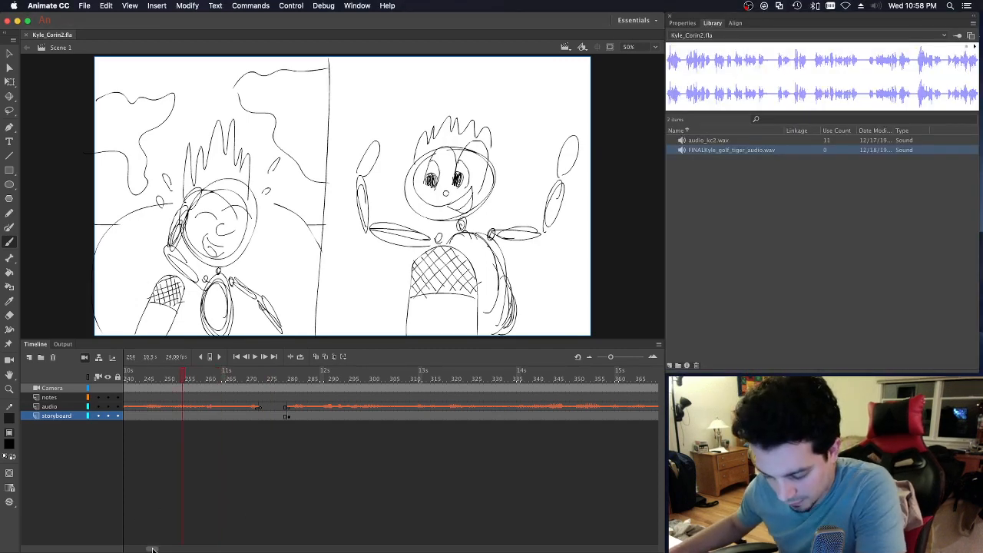
{"action": "left_click_drag", "start_coordinate": [147, 546], "coordinate": [120, 545]}
{"action": "left_click", "coordinate": [161, 376]}
{"action": "key", "text": "Return"}
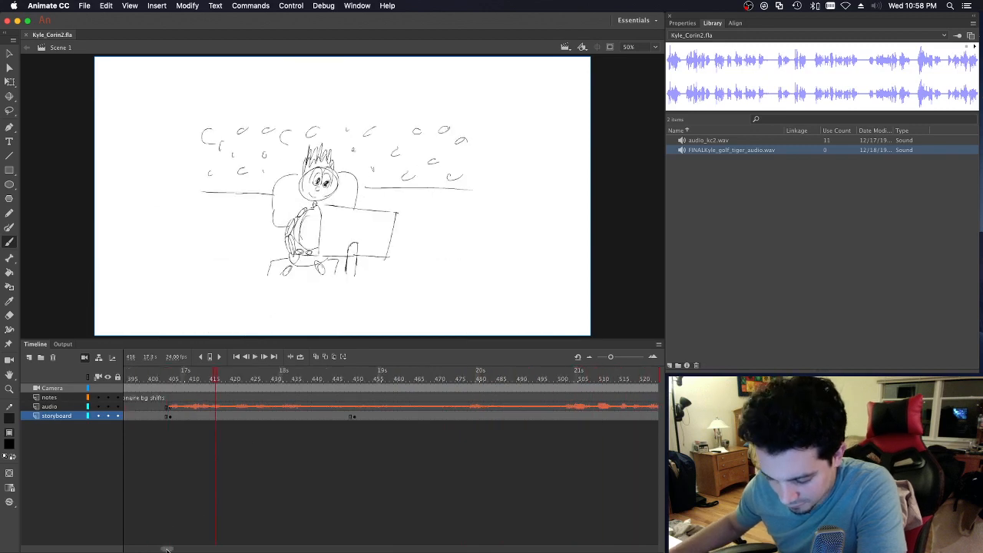
Step: Enlarge the storyboard drawing at frame 390, where the "millionaire bg shifts" note starts, to nearly fill the stage, and save the file
{"action": "left_click_drag", "start_coordinate": [165, 547], "coordinate": [162, 549]}
{"action": "left_click", "coordinate": [256, 378]}
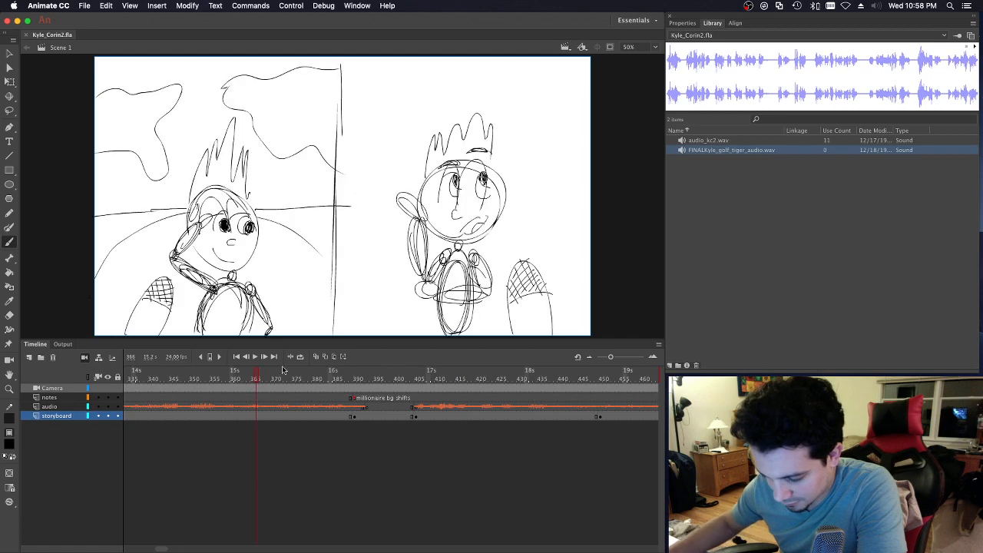
{"action": "left_click", "coordinate": [289, 375]}
{"action": "mouse_move", "coordinate": [289, 376]}
{"action": "left_mouse_down"}
{"action": "mouse_move", "coordinate": [367, 378]}
{"action": "mouse_move", "coordinate": [349, 384]}
{"action": "mouse_move", "coordinate": [356, 398]}
{"action": "left_mouse_up"}
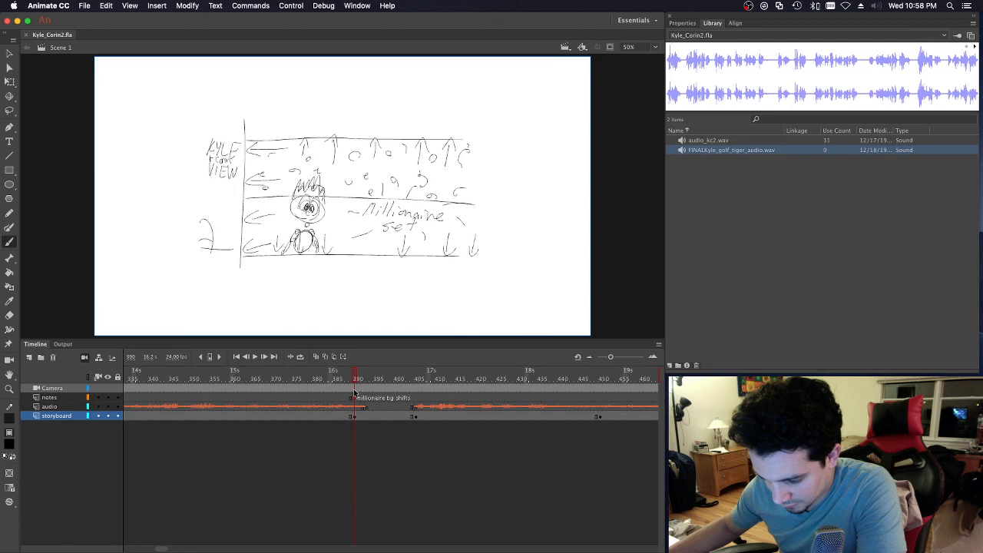
{"action": "left_click", "coordinate": [354, 390]}
{"action": "left_click", "coordinate": [355, 416]}
{"action": "left_click", "coordinate": [9, 83]}
{"action": "left_click", "coordinate": [312, 121]}
{"action": "mouse_move", "coordinate": [197, 116]}
{"action": "left_mouse_down"}
{"action": "mouse_move", "coordinate": [93, 87]}
{"action": "mouse_move", "coordinate": [90, 63]}
{"action": "left_mouse_up"}
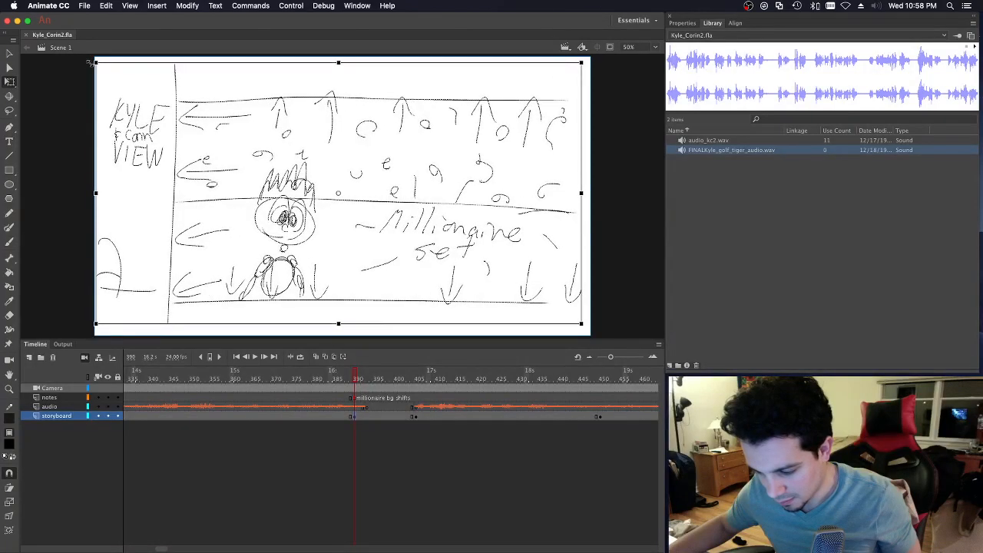
{"action": "left_click", "coordinate": [9, 53]}
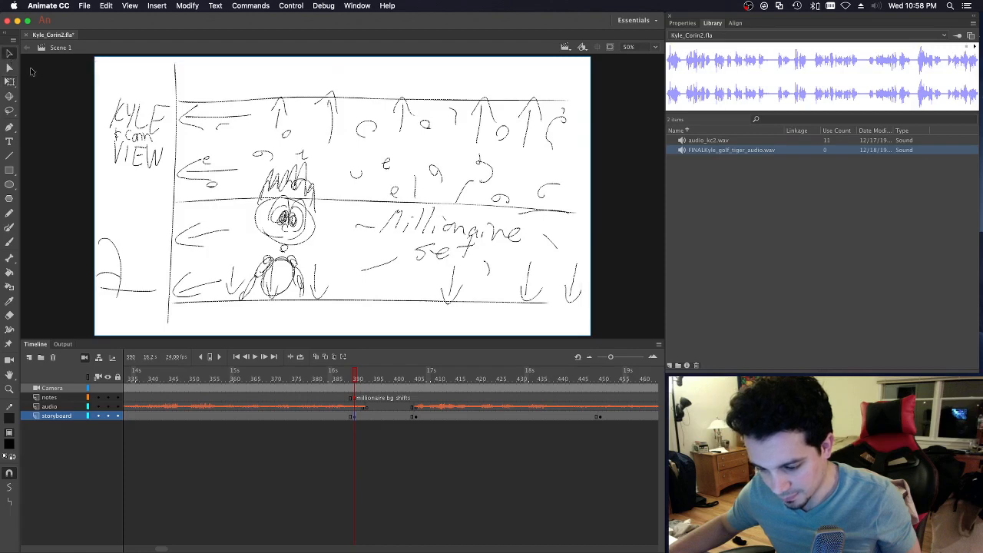
{"action": "mouse_move", "coordinate": [346, 377]}
{"action": "left_mouse_down"}
{"action": "mouse_move", "coordinate": [308, 377]}
{"action": "mouse_move", "coordinate": [361, 374]}
{"action": "left_mouse_up"}
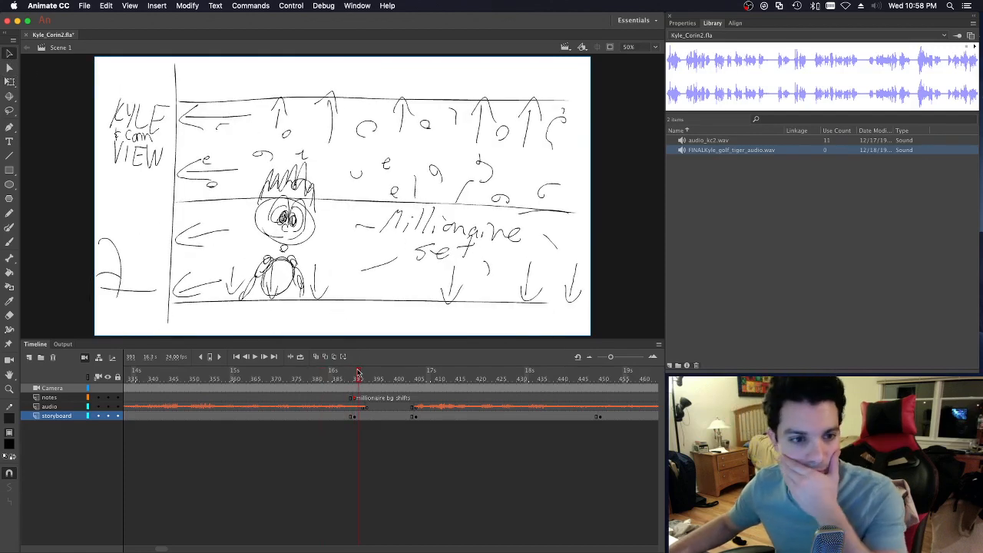
{"action": "key", "text": "super+s"}
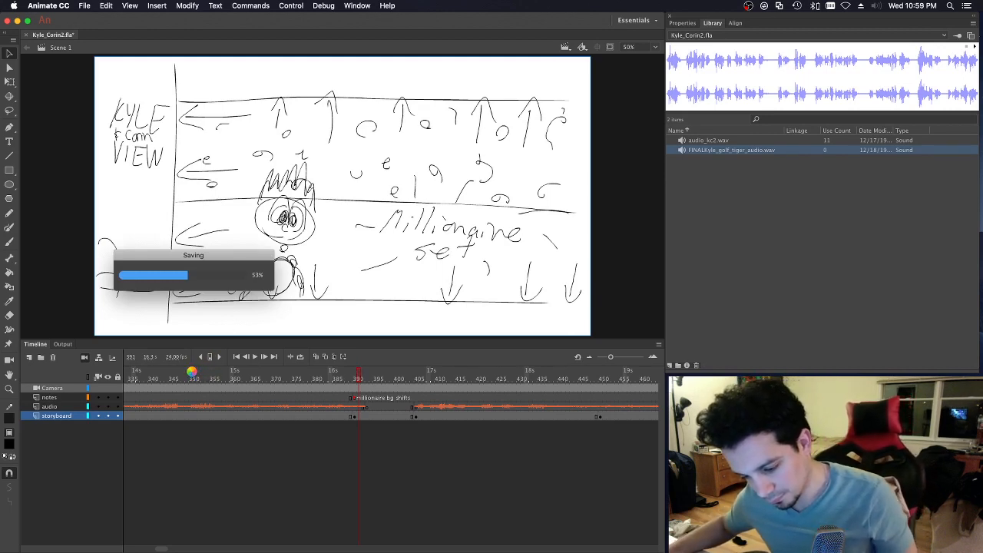
Step: Play the stretch around frame 390 repeatedly to check the timing of the millionaire storyboard drawings against the audio
{"action": "left_click", "coordinate": [185, 375]}
{"action": "key", "text": "Return"}
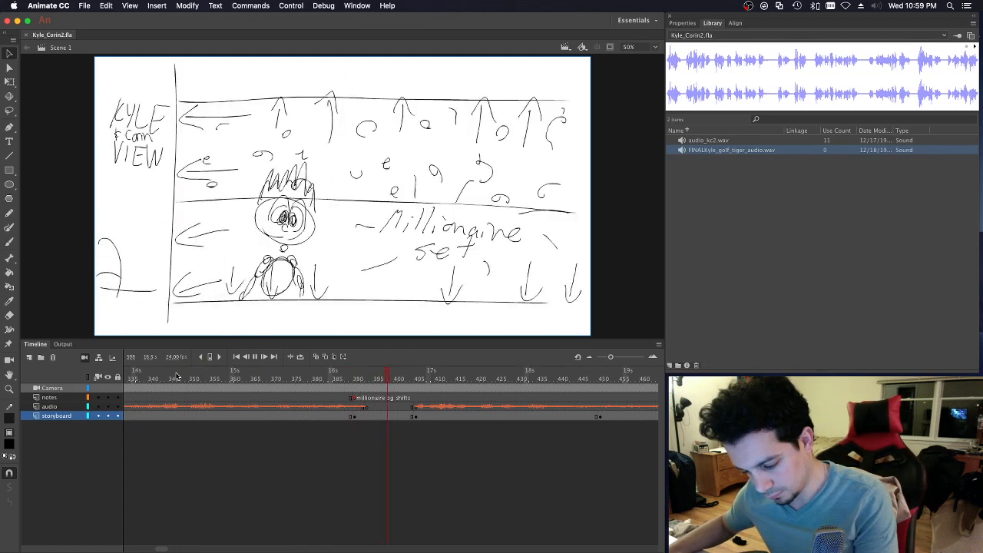
{"action": "left_click_drag", "start_coordinate": [365, 377], "coordinate": [308, 381]}
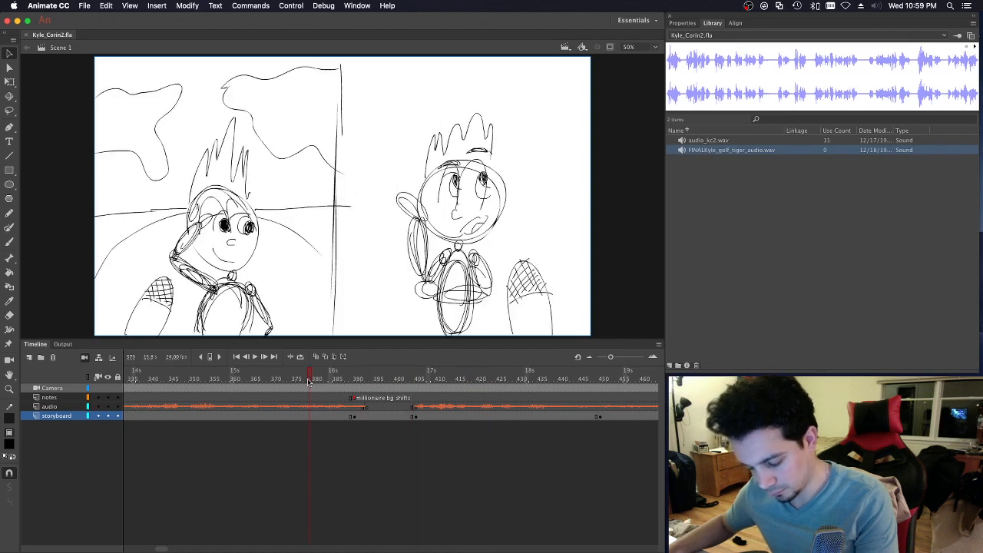
{"action": "key", "text": "Return"}
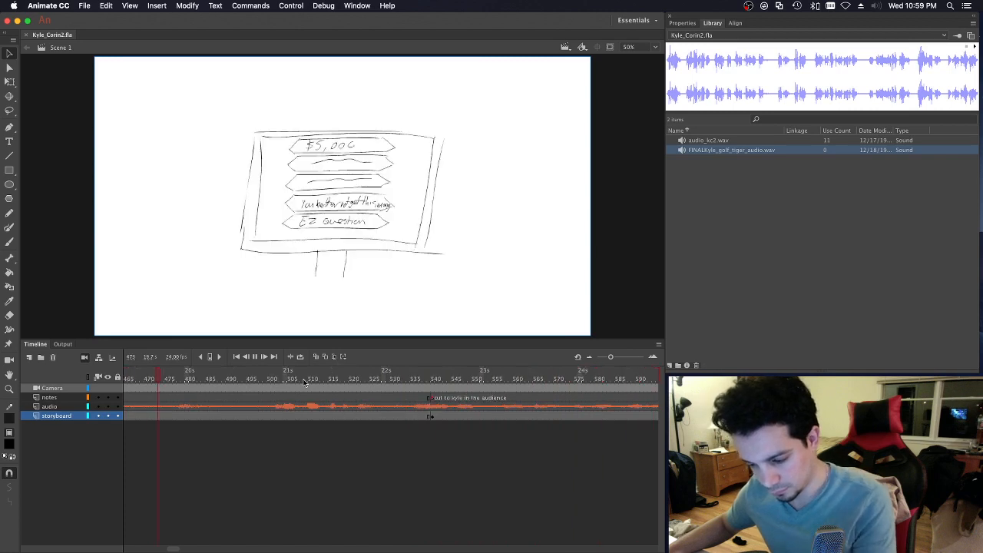
{"action": "key", "text": "Return"}
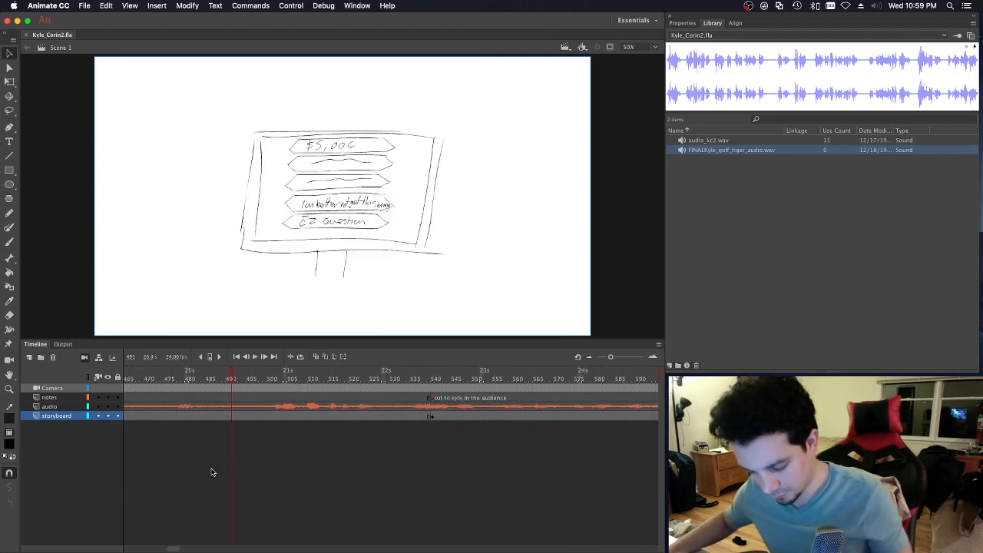
{"action": "left_click_drag", "start_coordinate": [176, 548], "coordinate": [167, 547]}
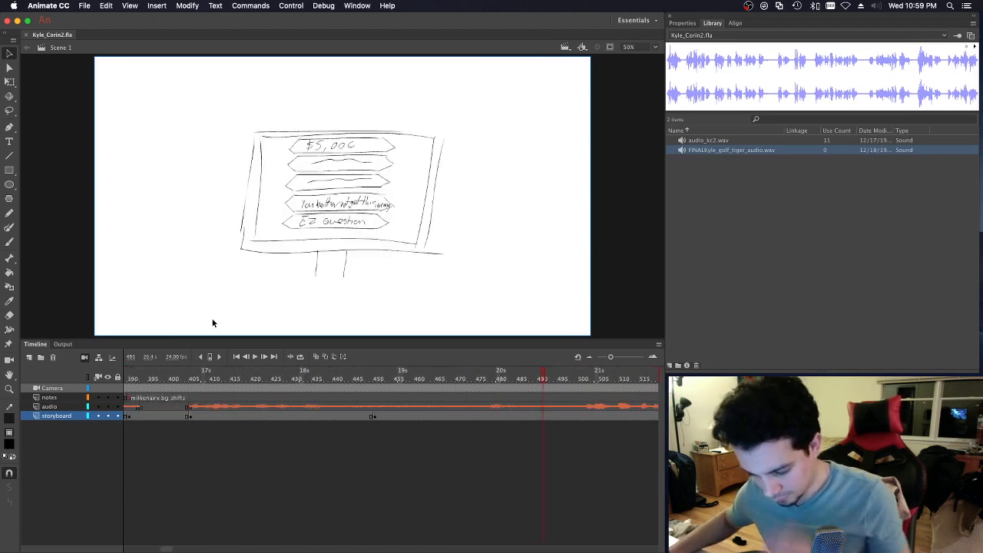
{"action": "left_click_drag", "start_coordinate": [188, 374], "coordinate": [214, 374]}
{"action": "key", "text": "Return"}
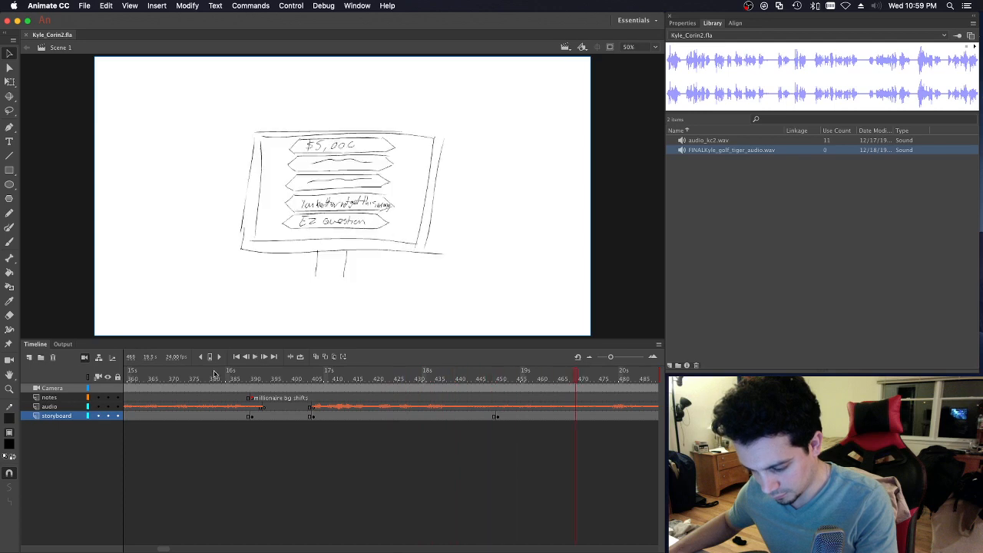
{"action": "left_click", "coordinate": [215, 374]}
{"action": "key", "text": "Return"}
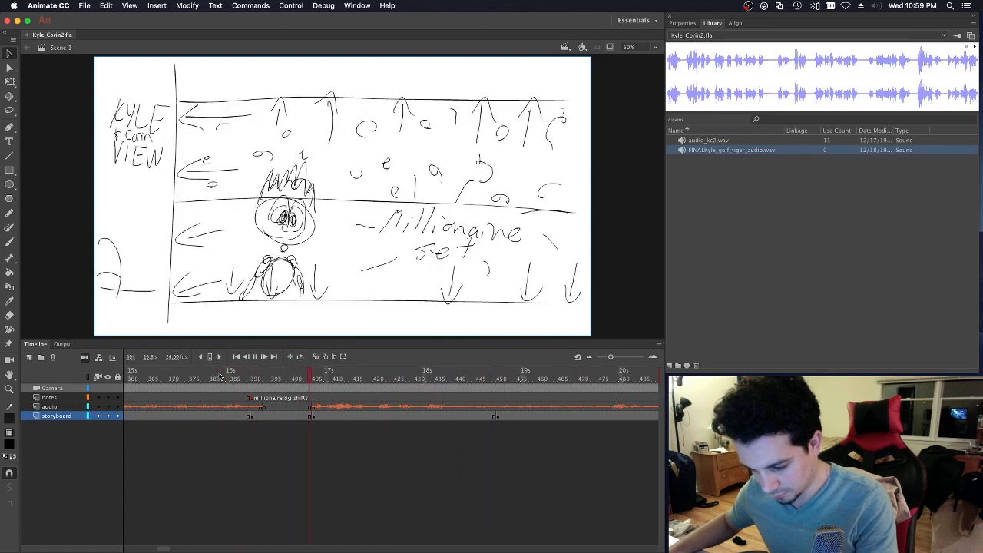
Step: Enlarge the storyboard drawing at frame 405, the character seated in front of the screen, to nearly fill the stage with Free Transform
{"action": "left_click_drag", "start_coordinate": [180, 377], "coordinate": [315, 386]}
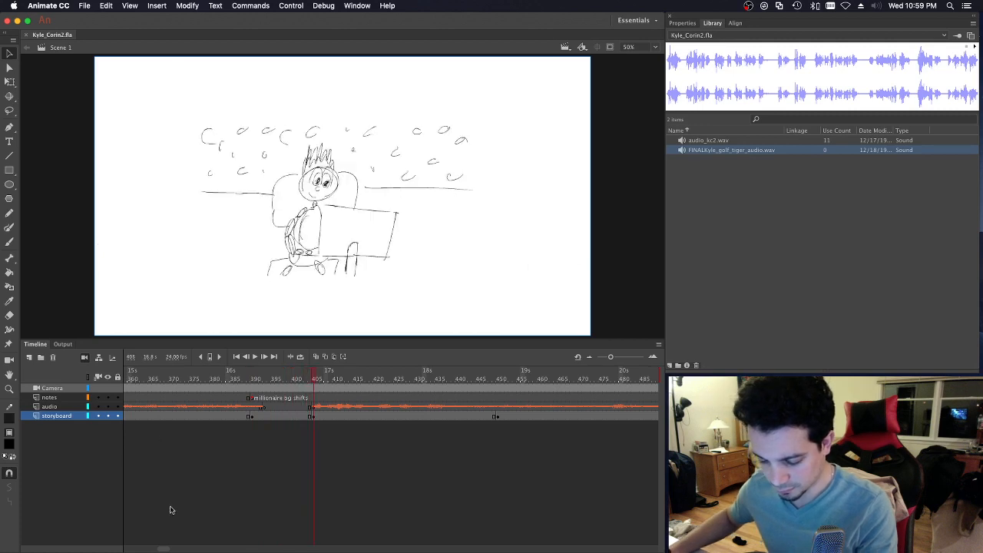
{"action": "left_click_drag", "start_coordinate": [161, 547], "coordinate": [166, 549]}
{"action": "left_click_drag", "start_coordinate": [169, 547], "coordinate": [167, 547]}
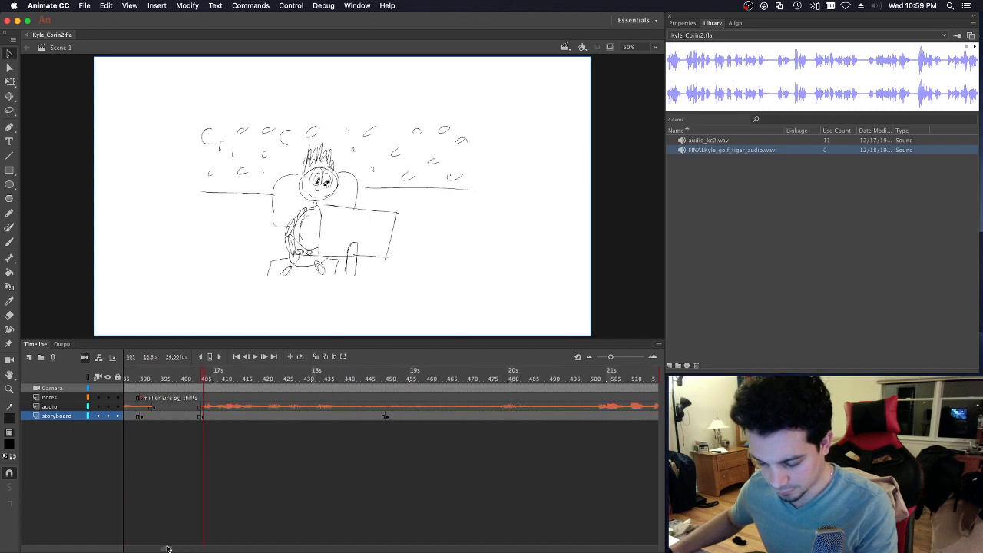
{"action": "key", "text": "Return"}
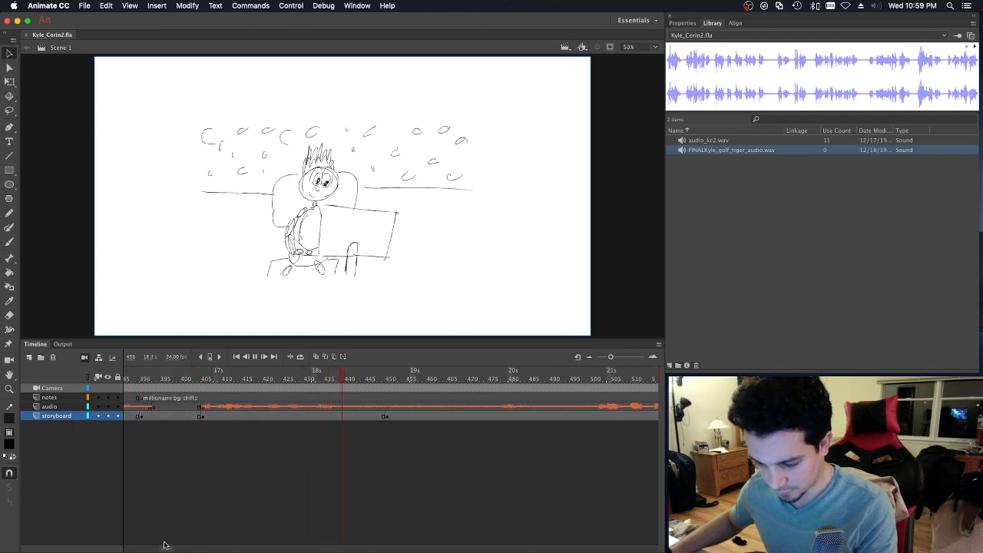
{"action": "left_click", "coordinate": [204, 416]}
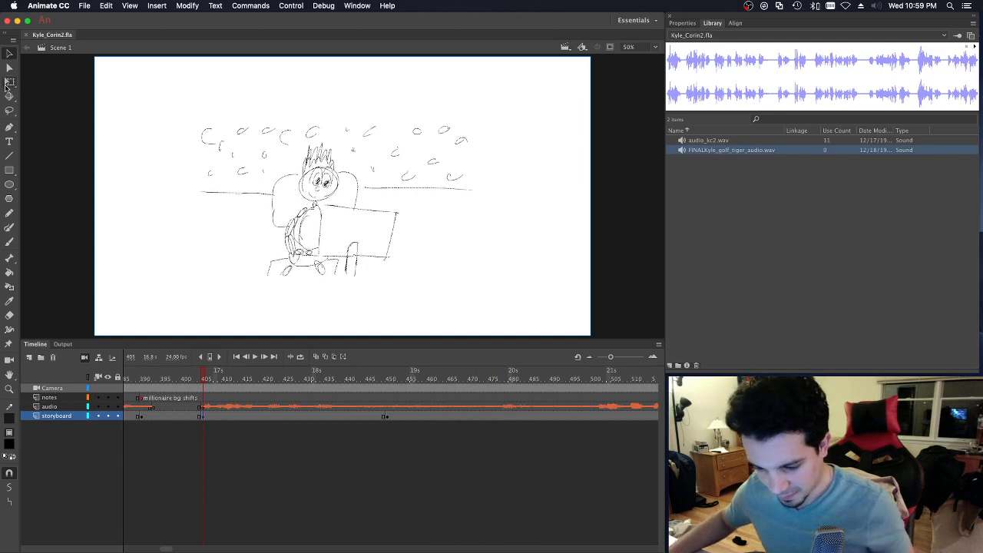
{"action": "left_click", "coordinate": [8, 82]}
{"action": "left_click_drag", "start_coordinate": [198, 125], "coordinate": [96, 67]}
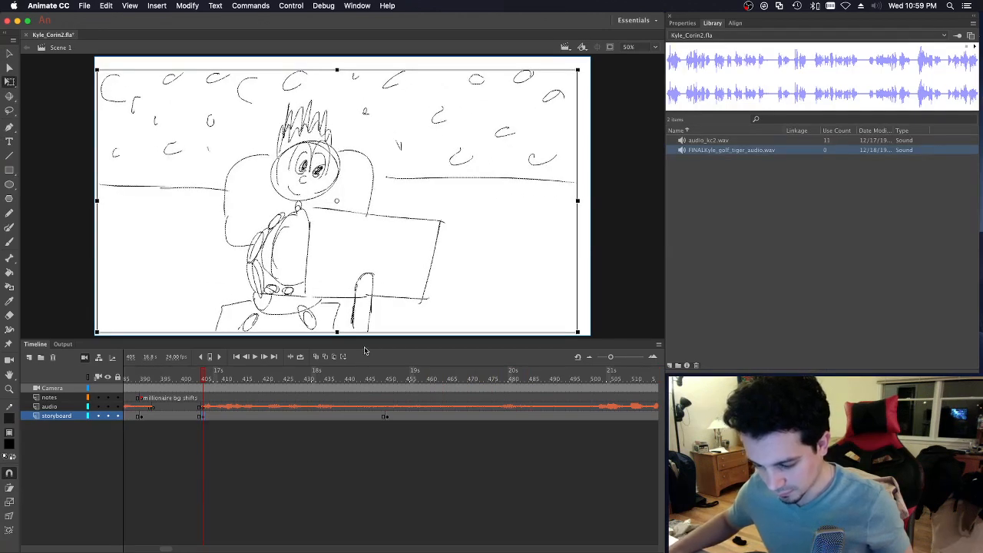
Step: Play the cartoon from just before frame 405 to check the cut to the enlarged seated character against the audio
{"action": "left_click", "coordinate": [193, 377]}
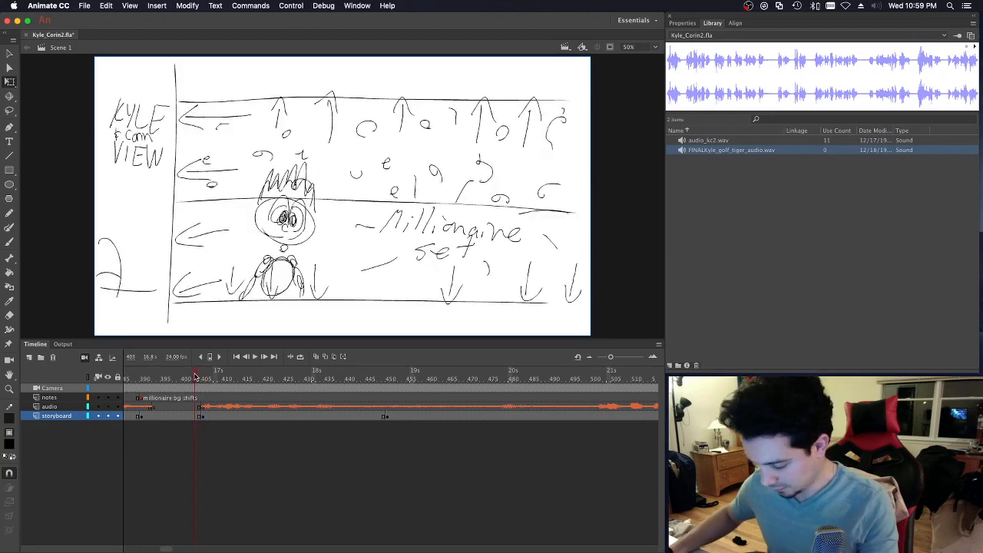
{"action": "key", "text": "Return"}
{"action": "key", "text": "Return"}
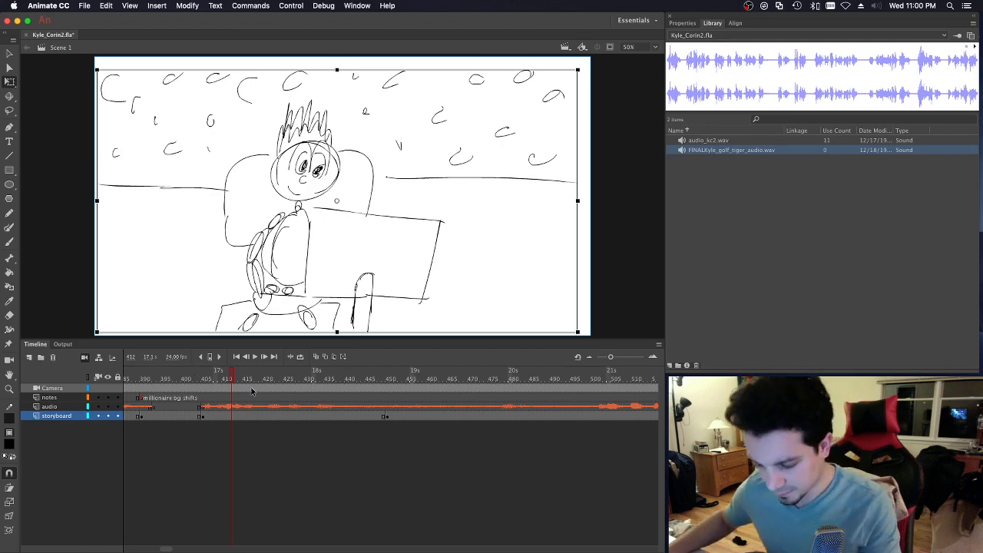
{"action": "left_click", "coordinate": [192, 377]}
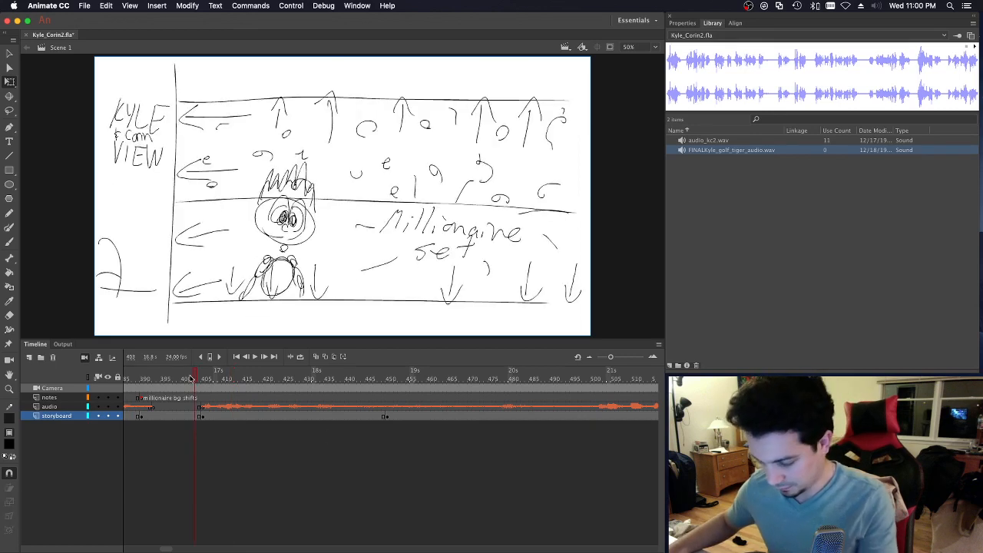
Step: Play on to the "$5,000" question board and enlarge that storyboard drawing at frame 450 to the height of the stage
{"action": "key", "text": "Return"}
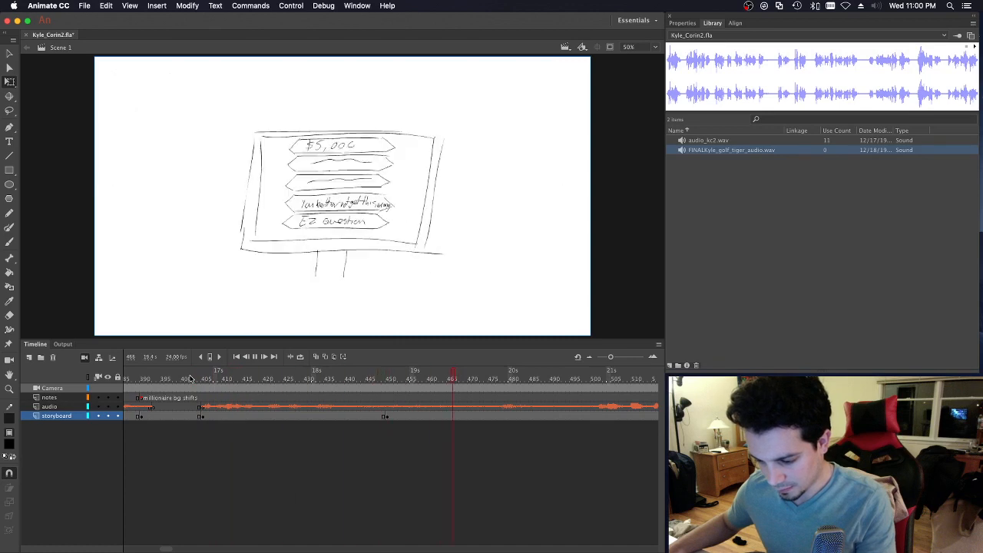
{"action": "left_click", "coordinate": [387, 416]}
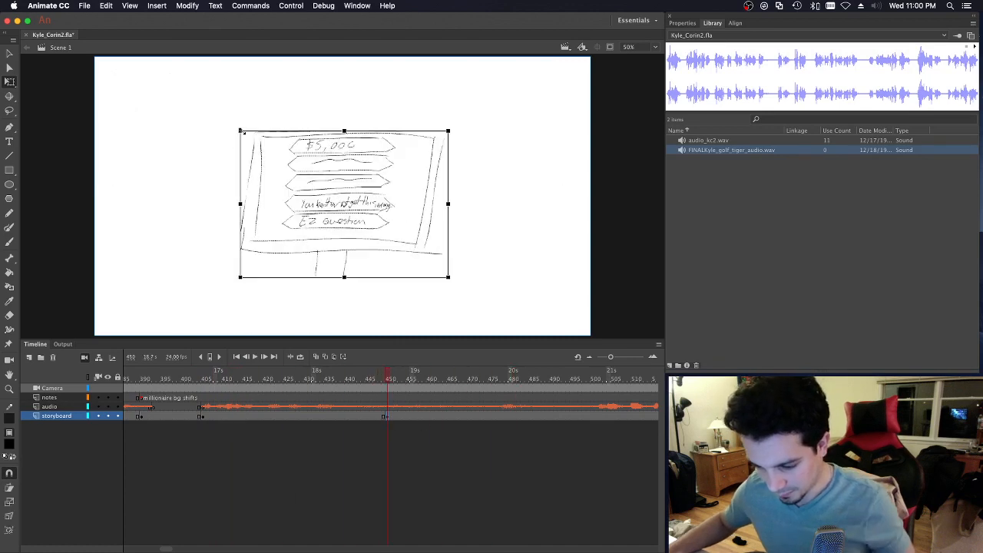
{"action": "left_click_drag", "start_coordinate": [241, 131], "coordinate": [51, 70]}
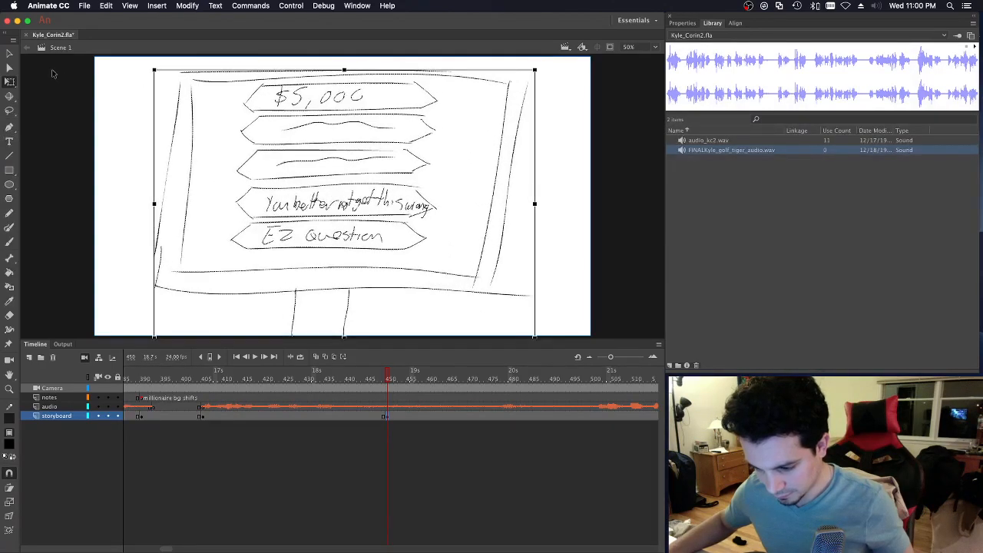
Step: Play on past the question board and enlarge the "0% chance" storyboard drawing to nearly fill the stage
{"action": "left_click", "coordinate": [375, 378]}
{"action": "left_click", "coordinate": [352, 378]}
{"action": "key", "text": "Return"}
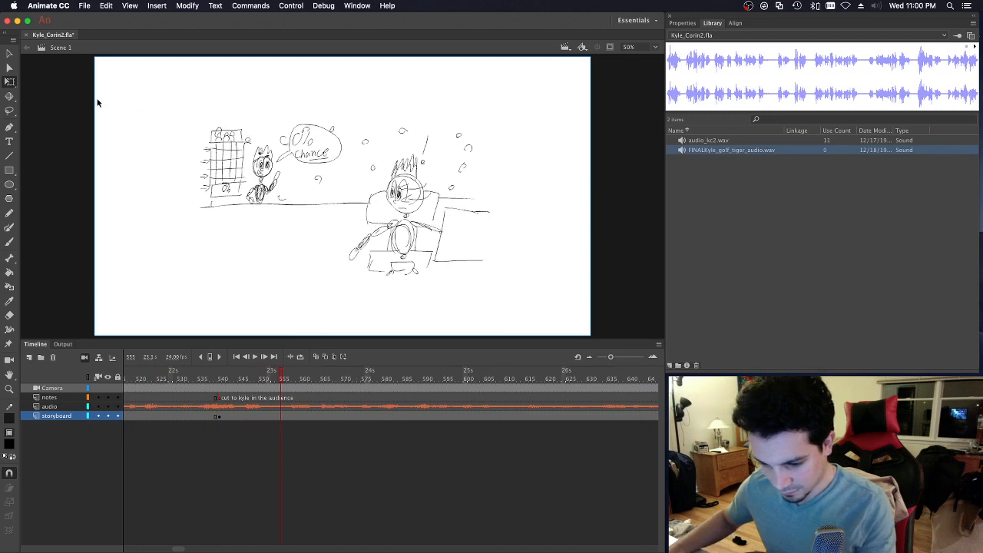
{"action": "left_click", "coordinate": [11, 82]}
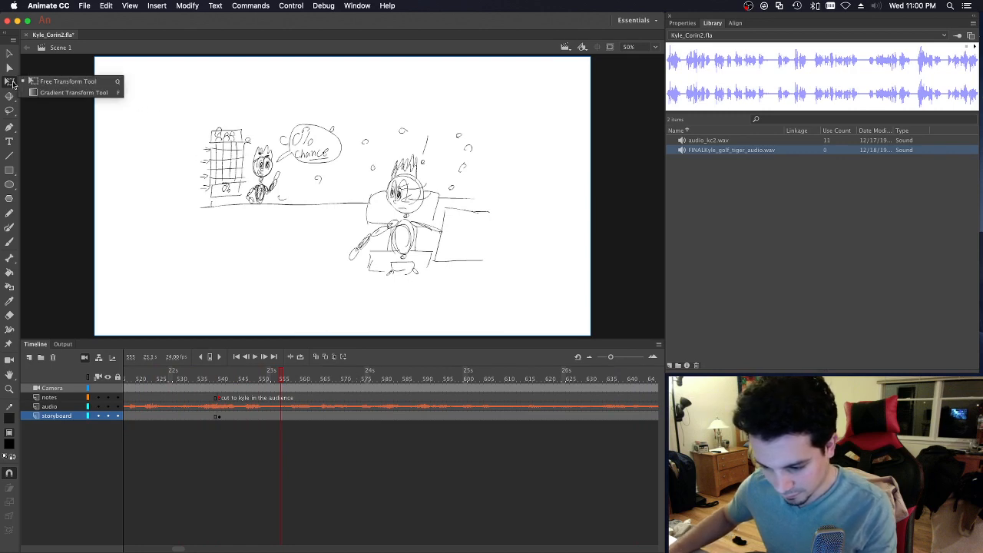
{"action": "left_click", "coordinate": [145, 120]}
{"action": "mouse_move", "coordinate": [174, 92]}
{"action": "left_mouse_down"}
{"action": "mouse_move", "coordinate": [465, 288]}
{"action": "mouse_move", "coordinate": [531, 318]}
{"action": "left_mouse_up"}
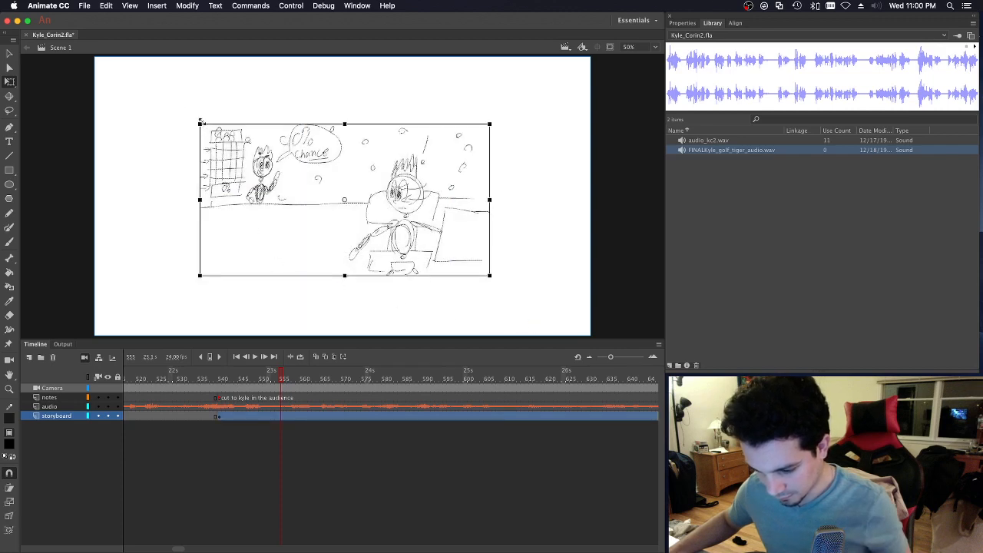
{"action": "left_click_drag", "start_coordinate": [198, 122], "coordinate": [77, 74]}
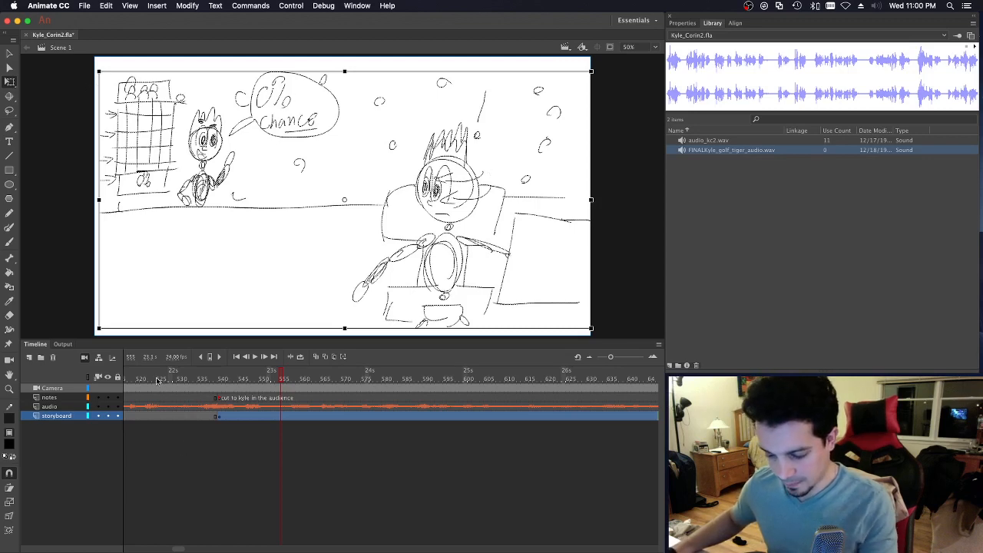
Step: Review the "0% chance" stretch and enlarge the "Golf... Golf..." storyboard drawing at frame 730 to nearly fill the stage
{"action": "left_click_drag", "start_coordinate": [160, 380], "coordinate": [143, 380]}
{"action": "key", "text": "Return"}
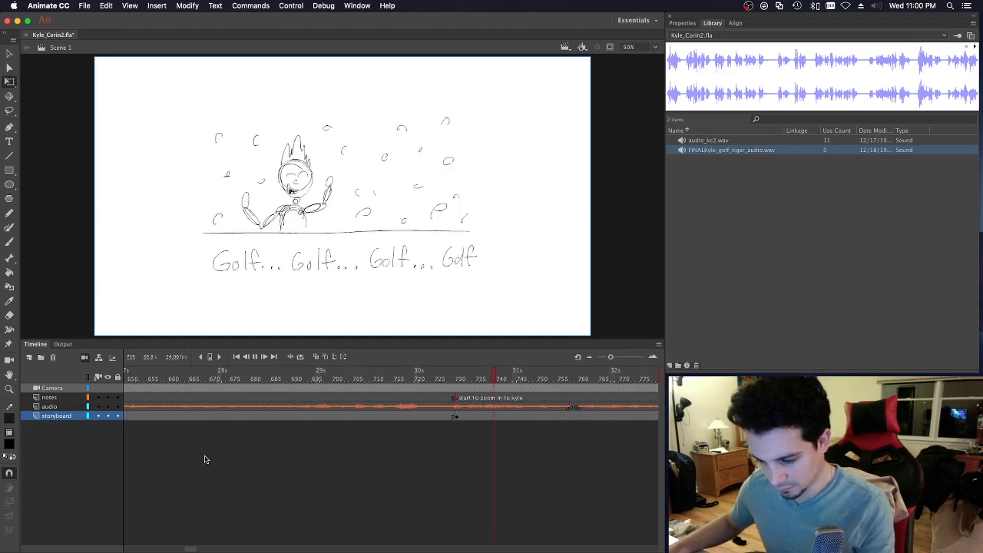
{"action": "left_click", "coordinate": [456, 418]}
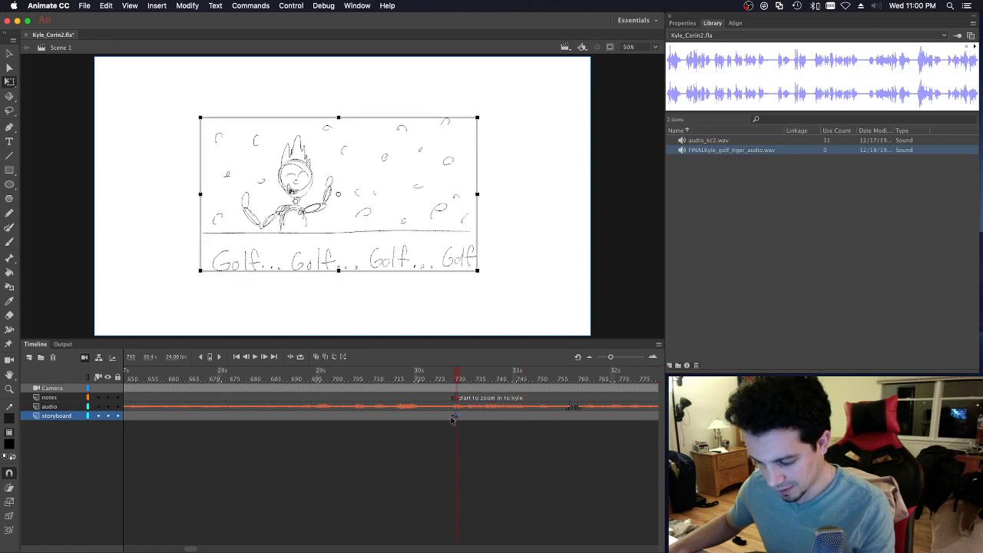
{"action": "mouse_move", "coordinate": [199, 117]}
{"action": "left_mouse_down"}
{"action": "mouse_move", "coordinate": [123, 72]}
{"action": "mouse_move", "coordinate": [63, 63]}
{"action": "left_mouse_up"}
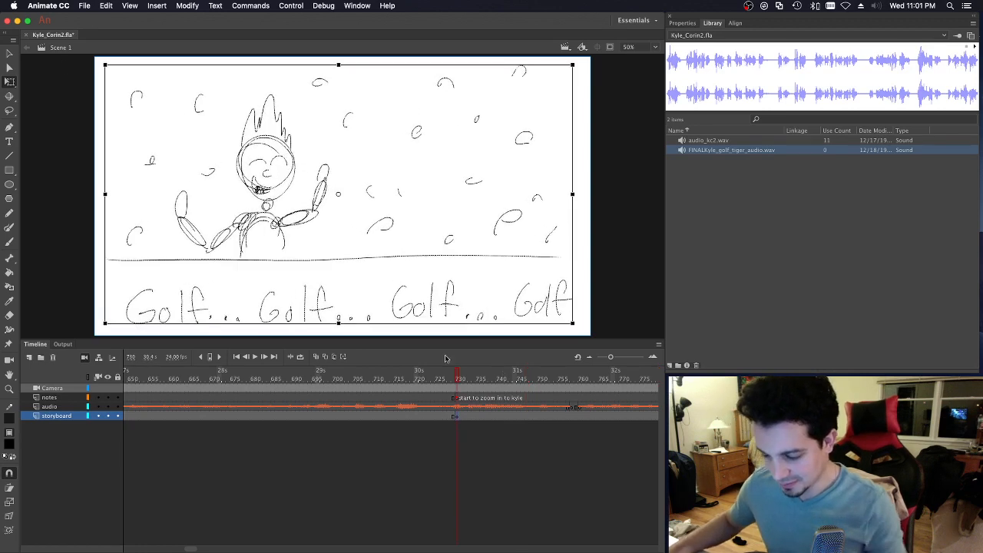
Step: Play from before frame 730 and again from the "tiger woods audio" note at frame 825 to review the timing
{"action": "left_click", "coordinate": [428, 380]}
{"action": "key", "text": "Return"}
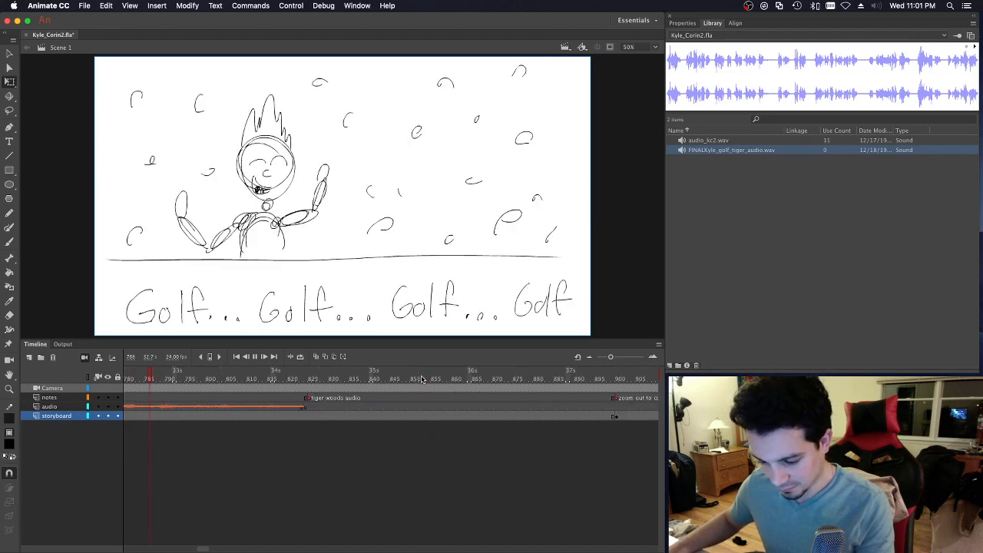
{"action": "key", "text": "Return"}
{"action": "left_click", "coordinate": [306, 377]}
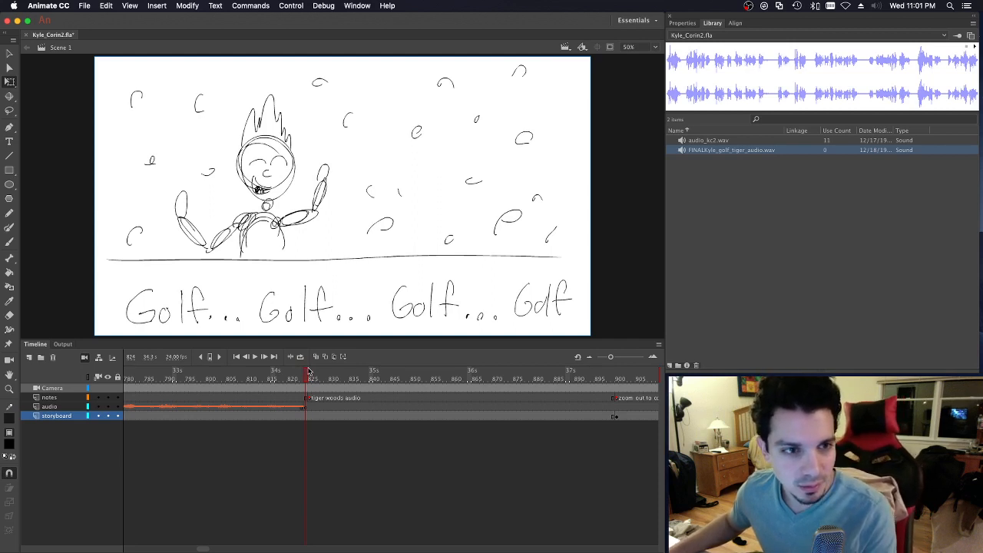
{"action": "left_click", "coordinate": [310, 379]}
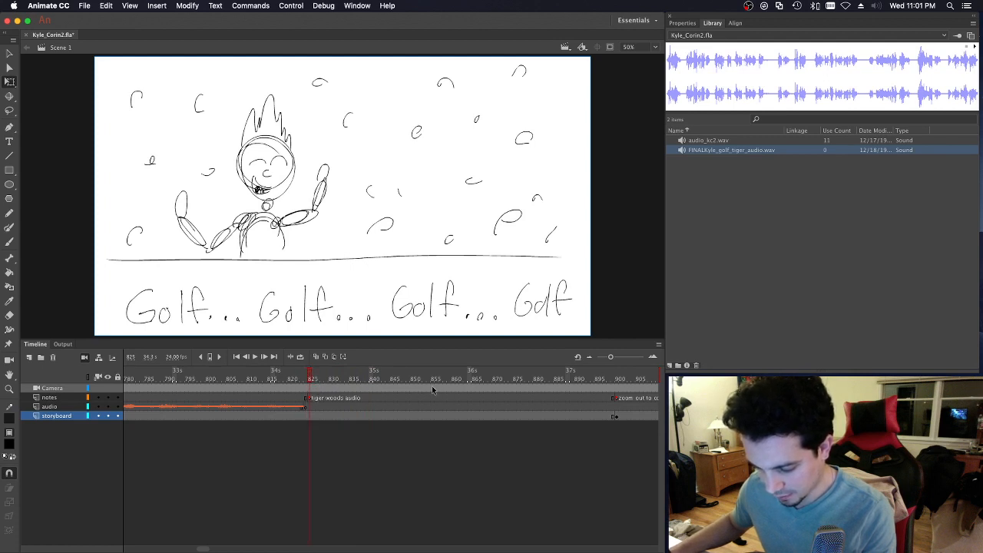
{"action": "key", "text": "Return"}
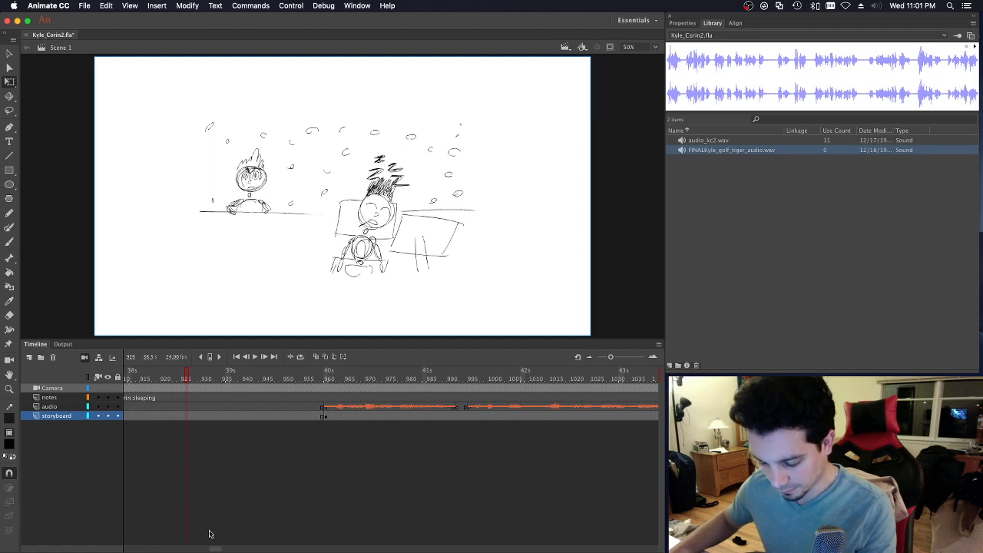
Step: Enlarge the storyboard drawing of the sleeping character at frame 900 to nearly fill the stage
{"action": "left_click_drag", "start_coordinate": [216, 549], "coordinate": [206, 550]}
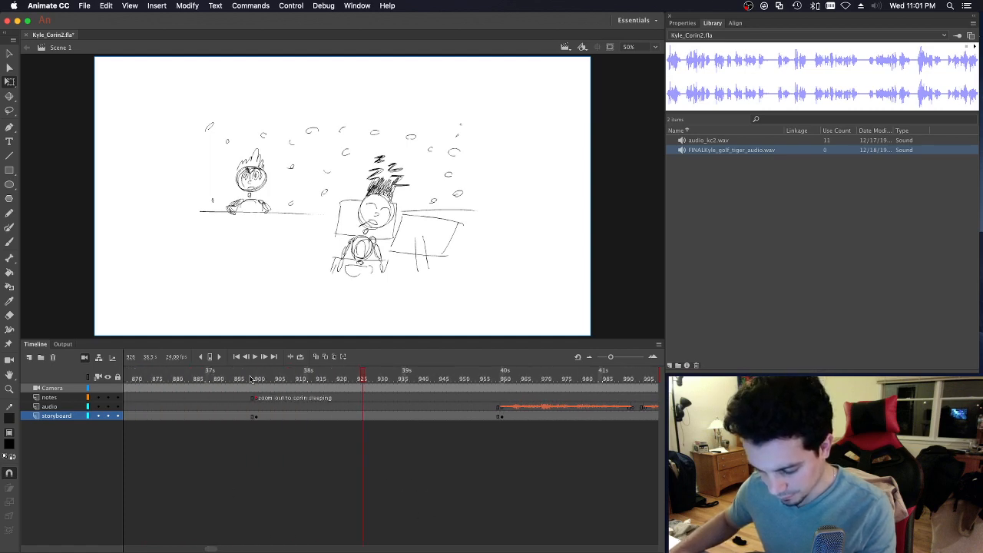
{"action": "left_click", "coordinate": [250, 379]}
{"action": "left_click_drag", "start_coordinate": [153, 90], "coordinate": [574, 336]}
Step: Play on from frame 900 and enlarge the "There are MAD game shows!" storyboard drawing at frame 960 to nearly fill the stage
{"action": "mouse_move", "coordinate": [260, 379]}
{"action": "left_mouse_down"}
{"action": "mouse_move", "coordinate": [233, 379]}
{"action": "mouse_move", "coordinate": [258, 376]}
{"action": "left_mouse_up"}
{"action": "key", "text": "Return"}
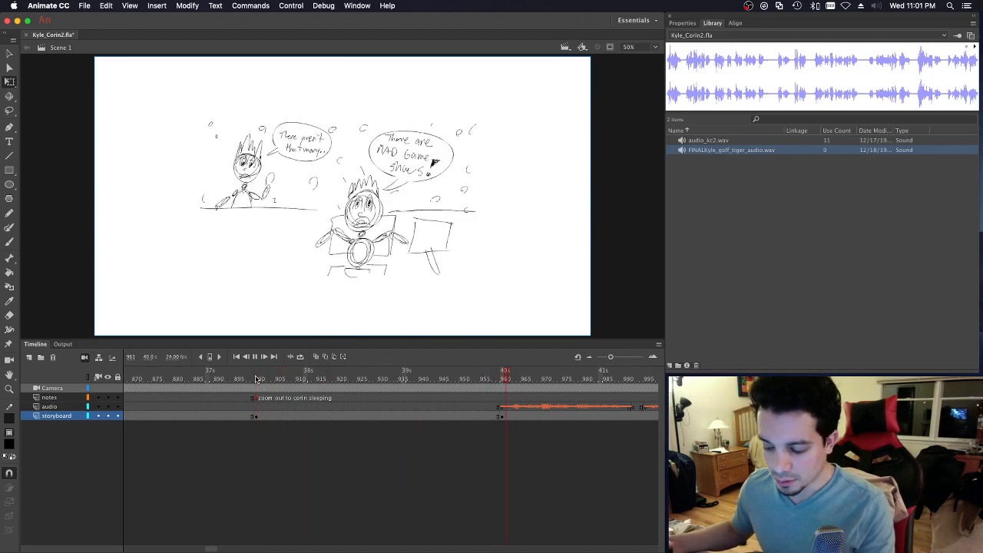
{"action": "key", "text": "Return"}
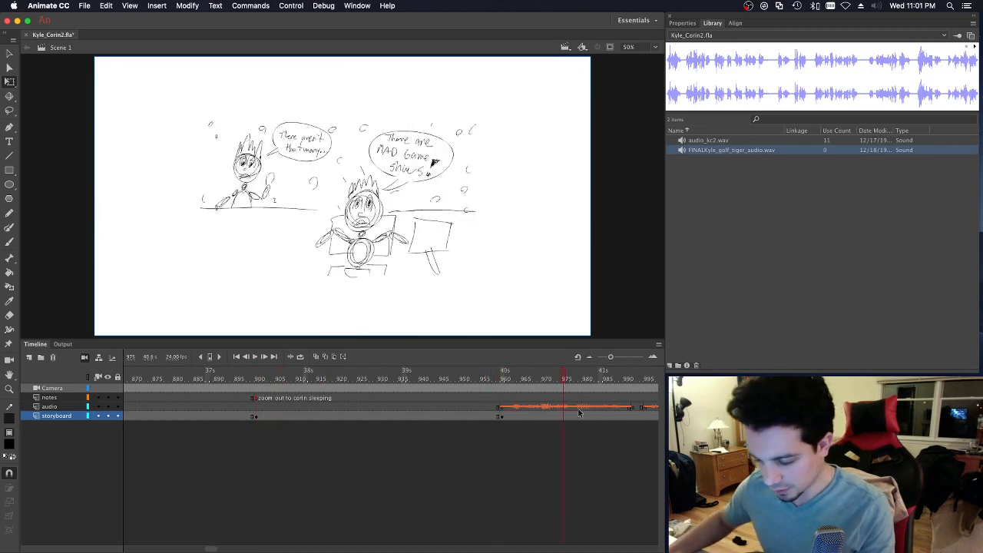
{"action": "left_click", "coordinate": [500, 416]}
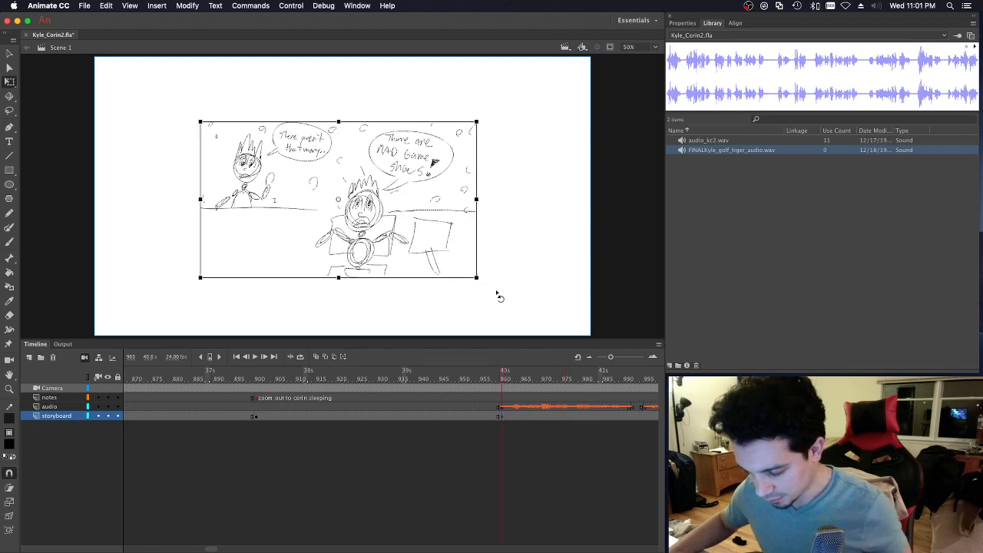
{"action": "left_click_drag", "start_coordinate": [477, 278], "coordinate": [575, 335]}
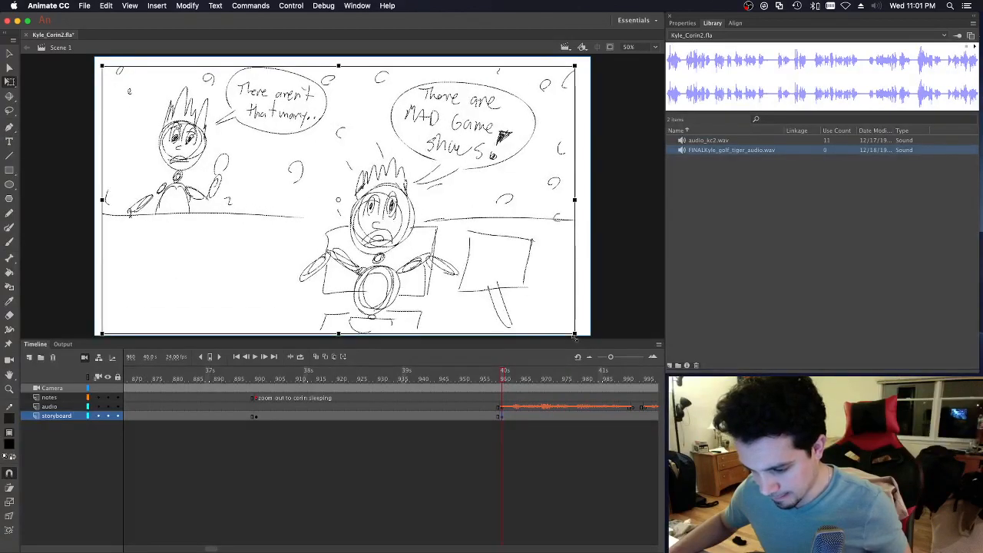
Step: Play through the game-show dialogue and enlarge the "Millionaire set" storyboard drawing at frame 1100 to nearly fill the stage
{"action": "left_click", "coordinate": [480, 379]}
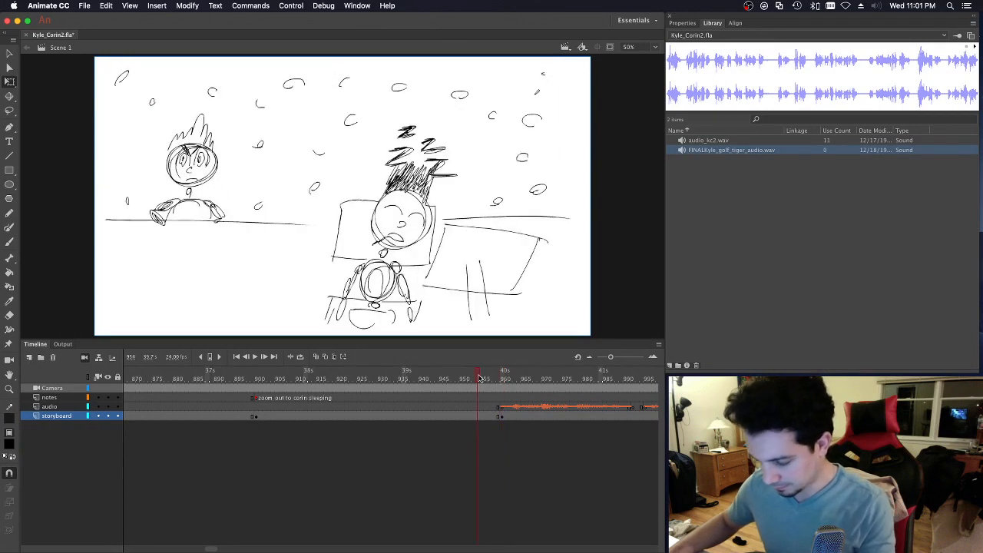
{"action": "key", "text": "Return"}
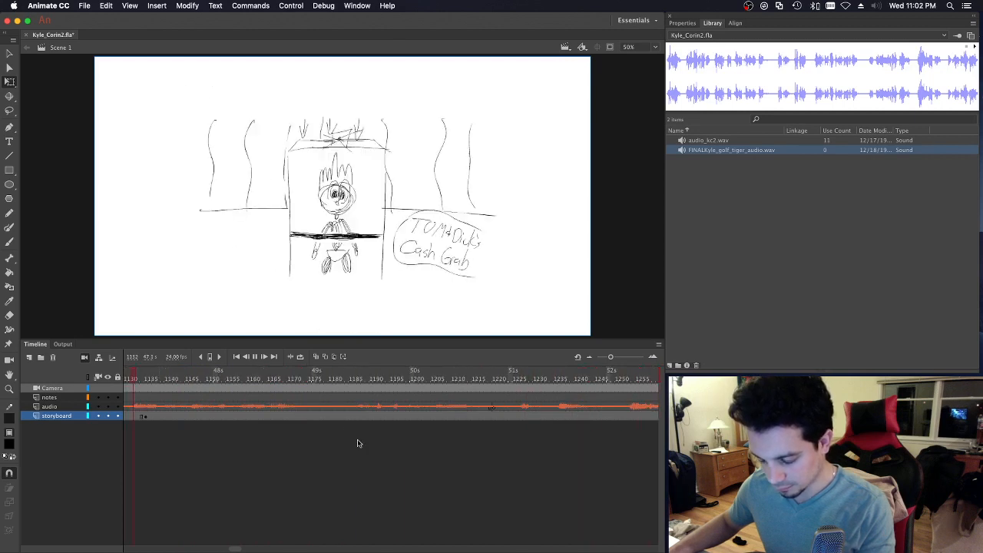
{"action": "left_click_drag", "start_coordinate": [236, 550], "coordinate": [232, 550]}
{"action": "left_click_drag", "start_coordinate": [192, 379], "coordinate": [161, 380]}
{"action": "key", "text": "Return"}
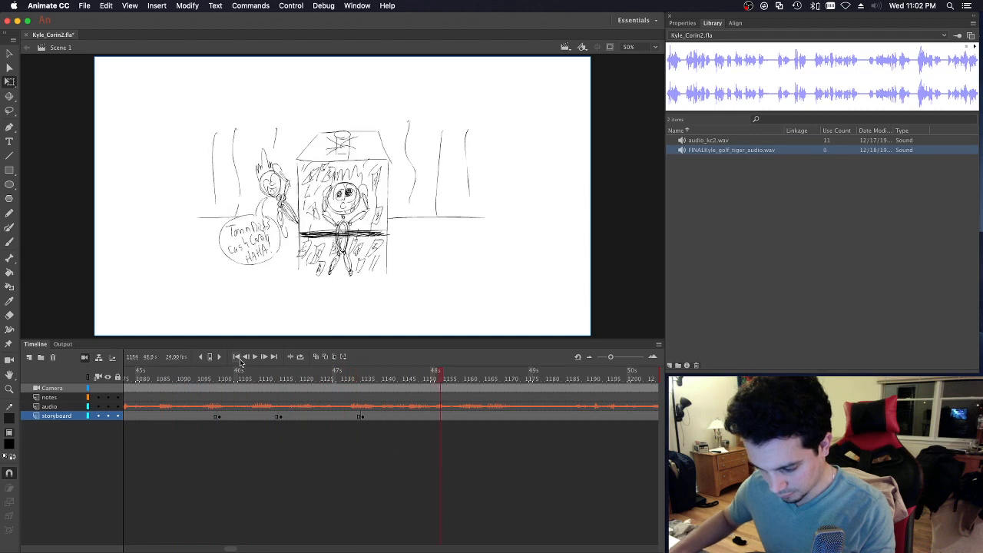
{"action": "left_click_drag", "start_coordinate": [210, 379], "coordinate": [219, 379]}
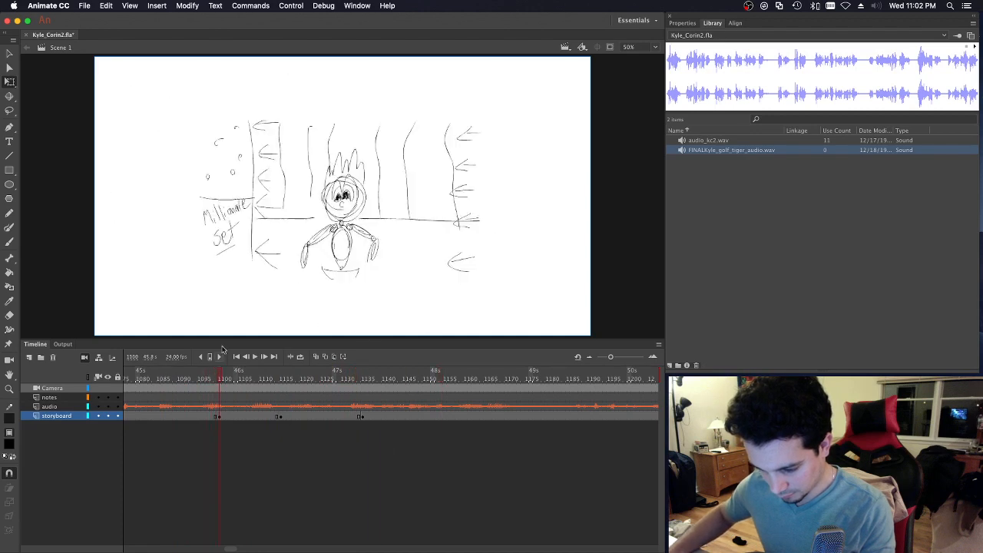
{"action": "left_click_drag", "start_coordinate": [179, 90], "coordinate": [530, 315]}
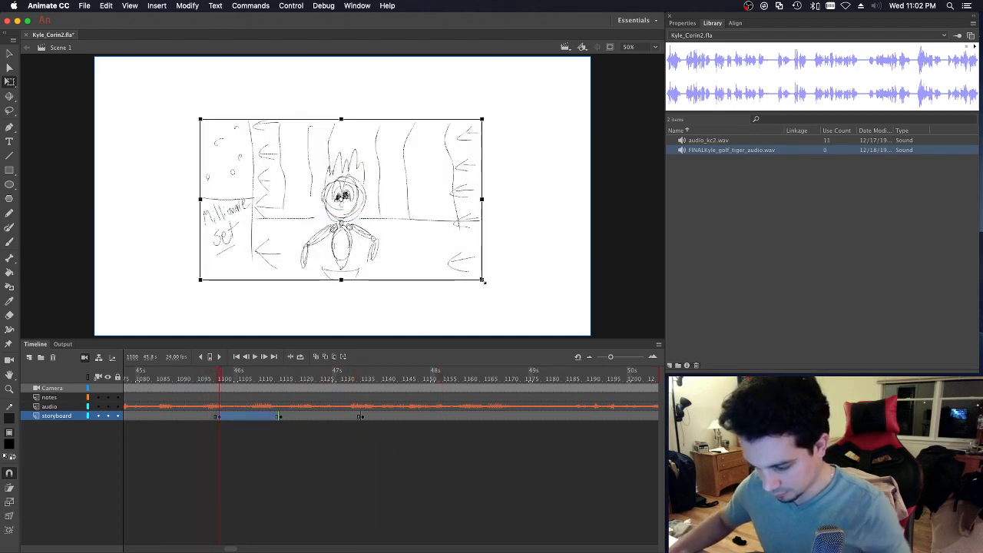
{"action": "mouse_move", "coordinate": [483, 280]}
{"action": "left_mouse_down"}
{"action": "mouse_move", "coordinate": [547, 326]}
{"action": "mouse_move", "coordinate": [587, 334]}
{"action": "mouse_move", "coordinate": [574, 347]}
{"action": "left_mouse_up"}
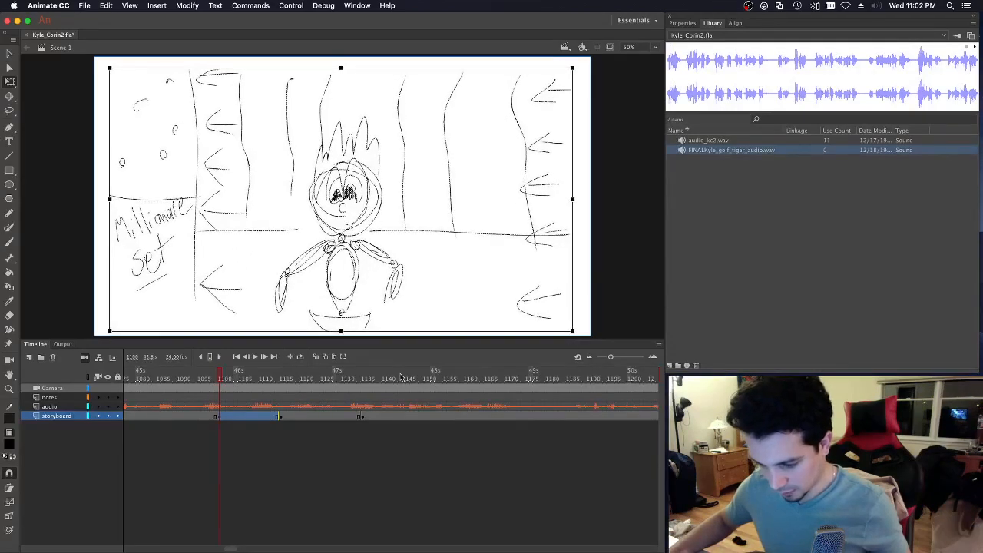
Step: Enlarge the "Cash Grab" booth storyboard drawing at frame 1115 and scrub back to before frame 1100 to review the sequence
{"action": "left_click_drag", "start_coordinate": [225, 379], "coordinate": [281, 380]}
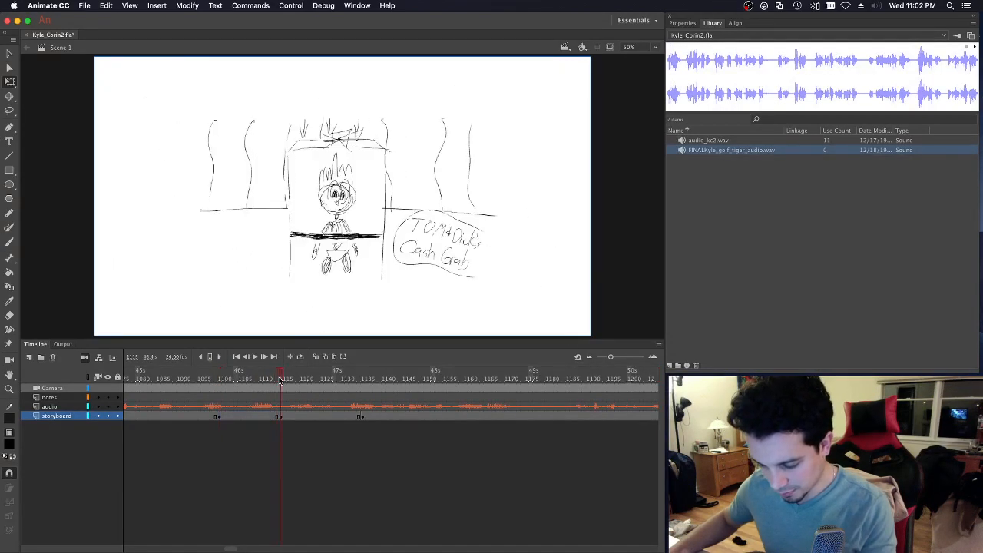
{"action": "mouse_move", "coordinate": [169, 91]}
{"action": "left_mouse_down"}
{"action": "mouse_move", "coordinate": [530, 335]}
{"action": "mouse_move", "coordinate": [522, 322]}
{"action": "left_mouse_up"}
{"action": "left_click_drag", "start_coordinate": [499, 281], "coordinate": [589, 331]}
{"action": "left_click_drag", "start_coordinate": [280, 374], "coordinate": [207, 374]}
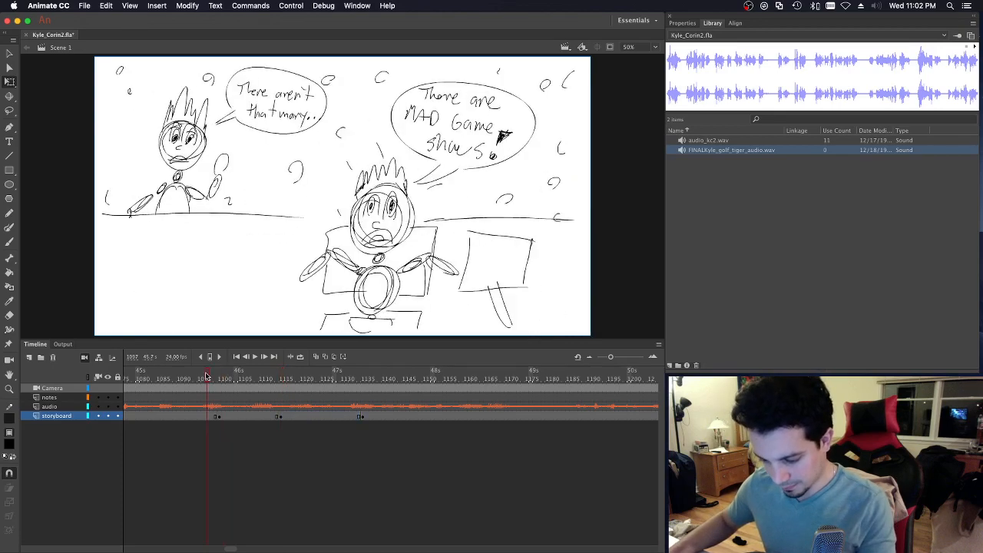
Step: Play on past frame 1100 and enlarge the "Cash Grab HAHA!" storyboard drawing at frame 1145 to nearly fill the stage
{"action": "key", "text": "Return"}
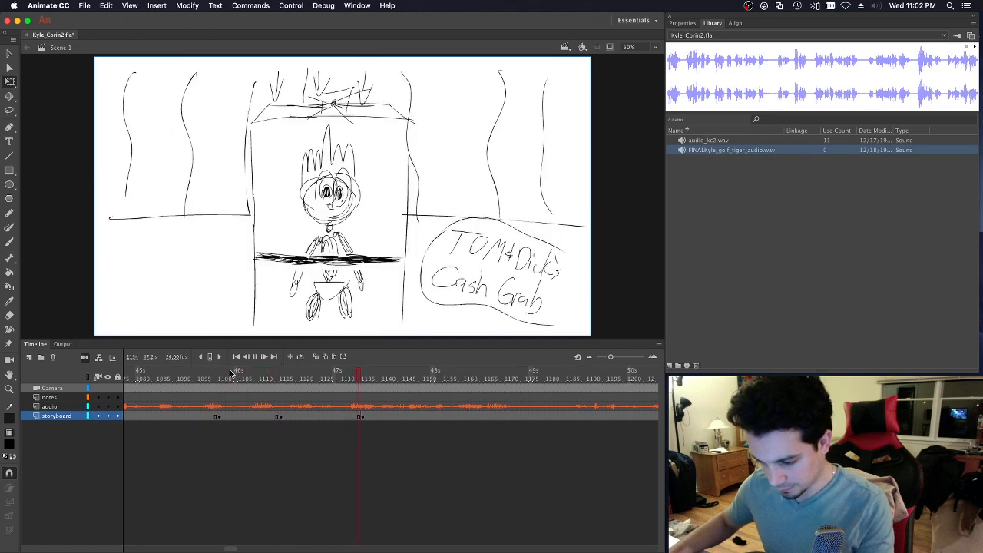
{"action": "key", "text": "Return"}
{"action": "mouse_move", "coordinate": [146, 77]}
{"action": "left_mouse_down"}
{"action": "mouse_move", "coordinate": [509, 310]}
{"action": "mouse_move", "coordinate": [584, 337]}
{"action": "left_mouse_up"}
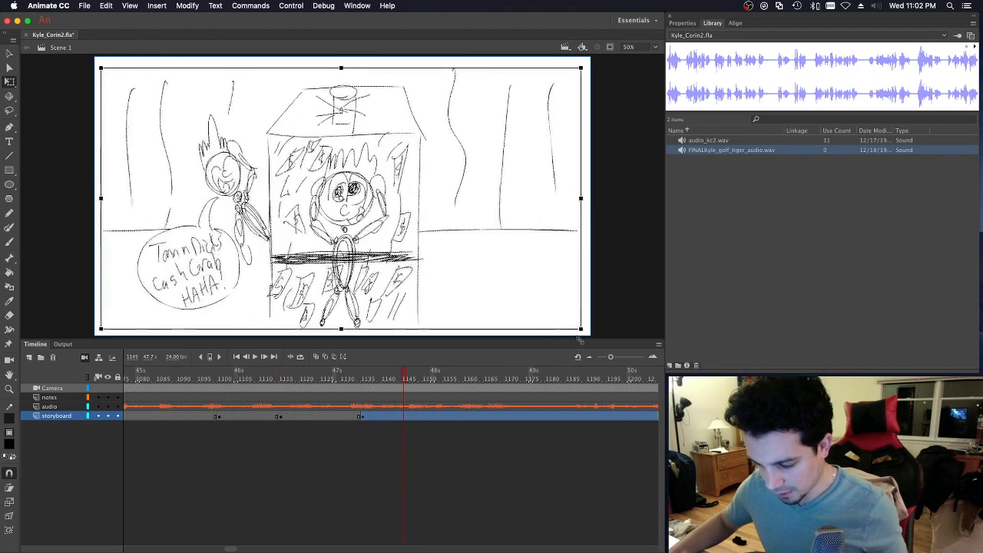
Step: Play the sequence from frame 1130 to about frame 1290 to review the Cash Grab drawings against the audio
{"action": "left_click", "coordinate": [343, 379]}
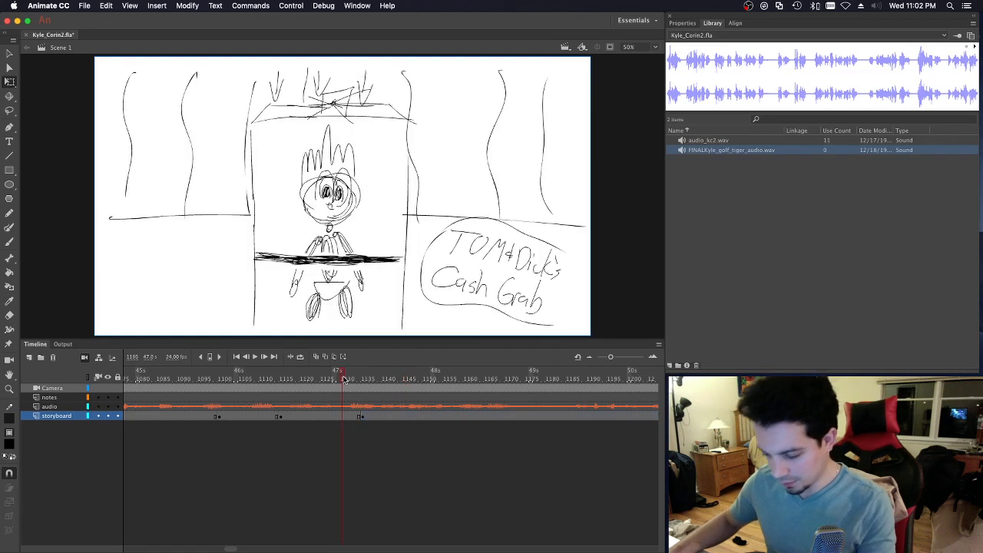
{"action": "key", "text": "Return"}
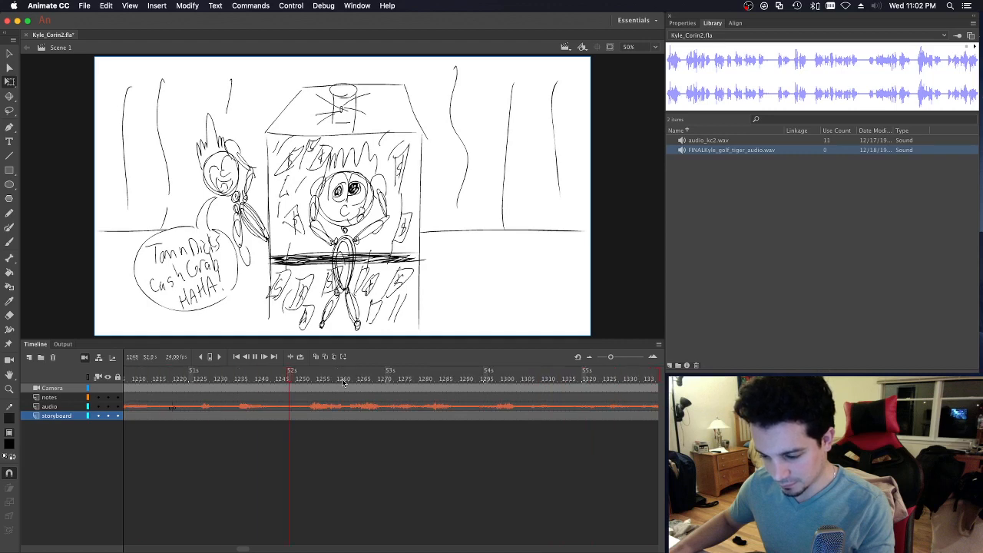
{"action": "key", "text": "Return"}
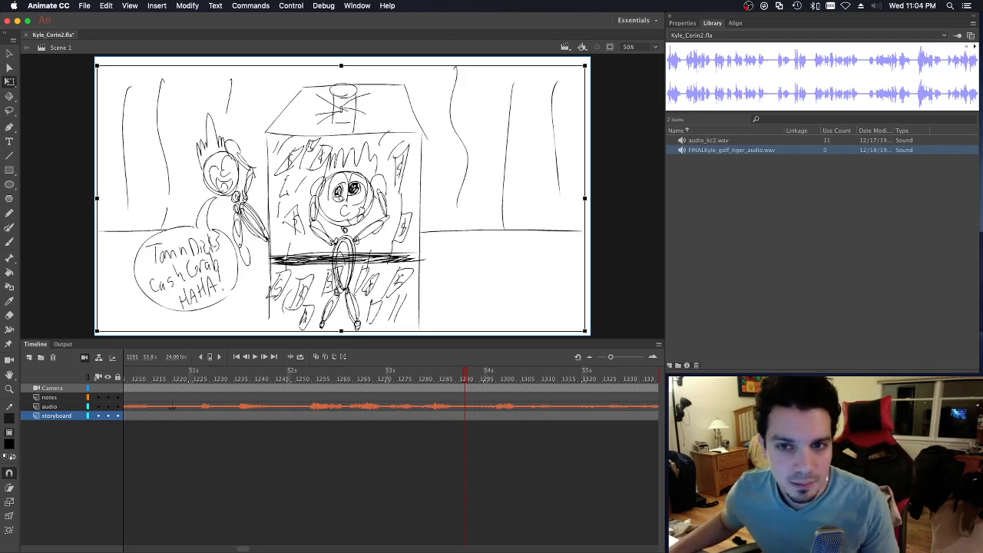
{"action": "key", "text": "super+Tab"}
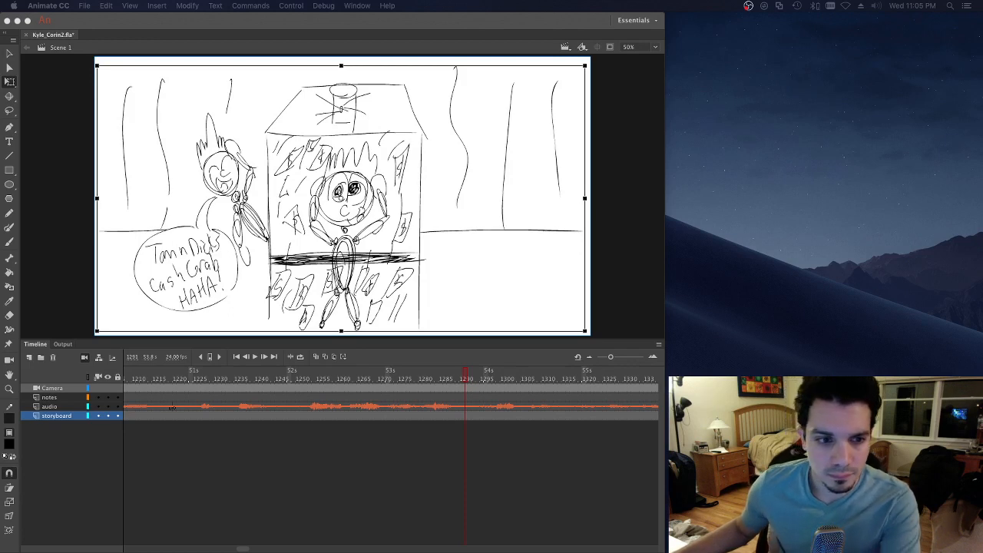
{"action": "key", "text": "super+l"}
Step: Replay the audio around frames 1215 to 1275 to find where the next line of dialogue starts
{"action": "left_click", "coordinate": [281, 382]}
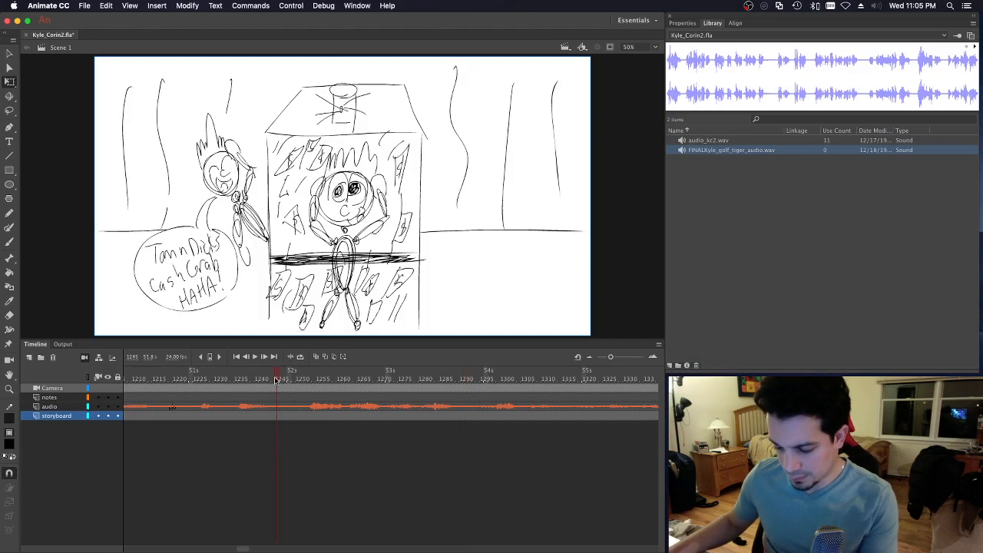
{"action": "key", "text": "Return"}
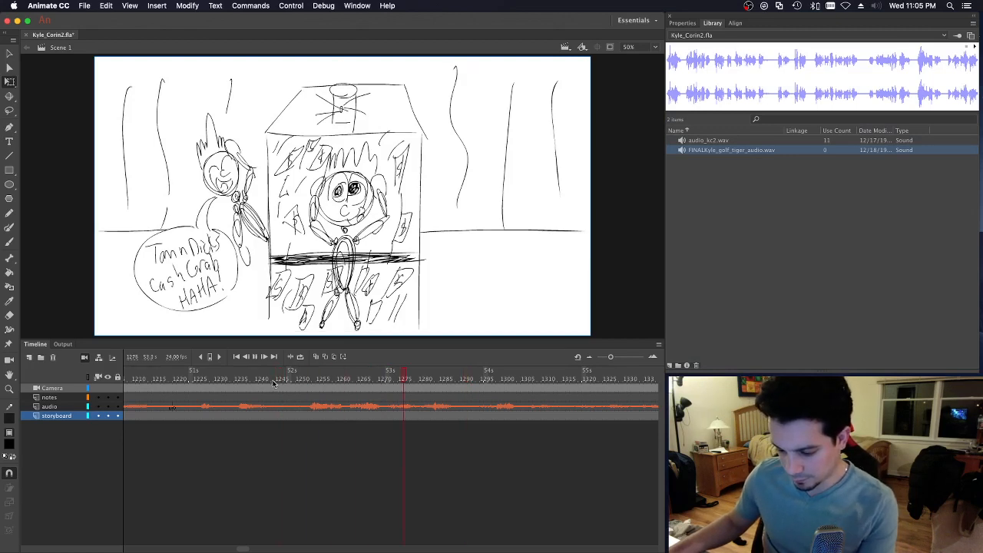
{"action": "key", "text": "Return"}
{"action": "left_click", "coordinate": [160, 379]}
{"action": "key", "text": "Return"}
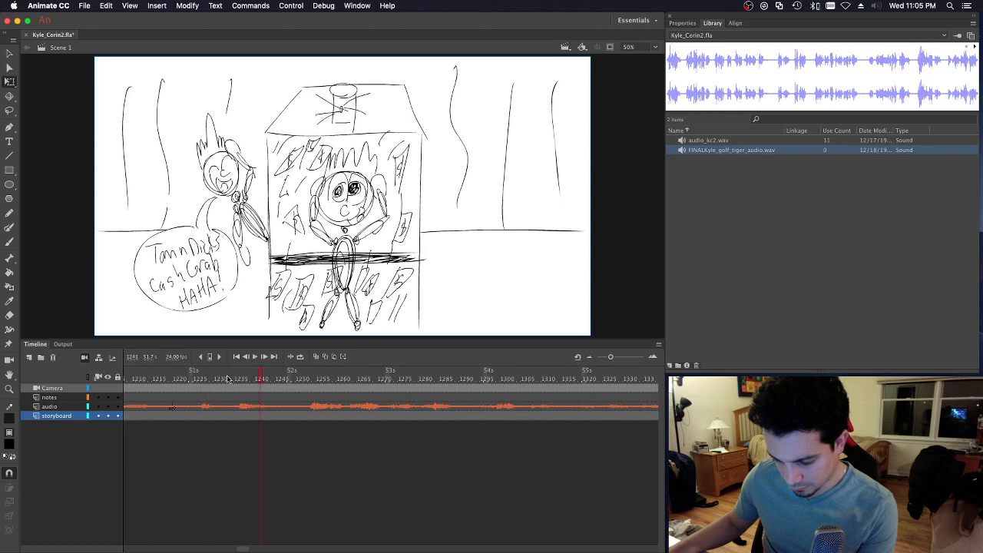
Step: Insert a blank keyframe at frame 1253 on the storyboard layer and select the Brush tool
{"action": "left_click_drag", "start_coordinate": [340, 380], "coordinate": [311, 379]}
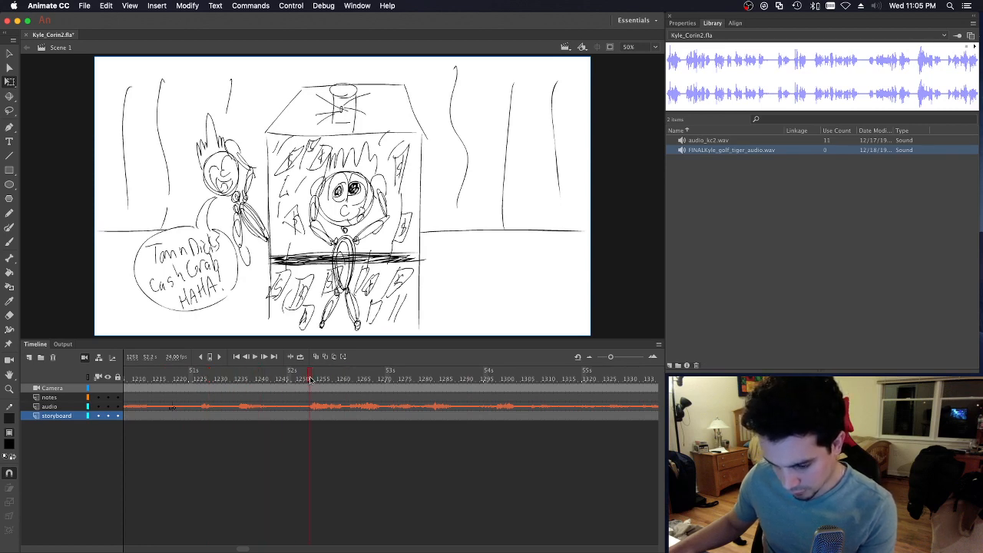
{"action": "left_click", "coordinate": [310, 418]}
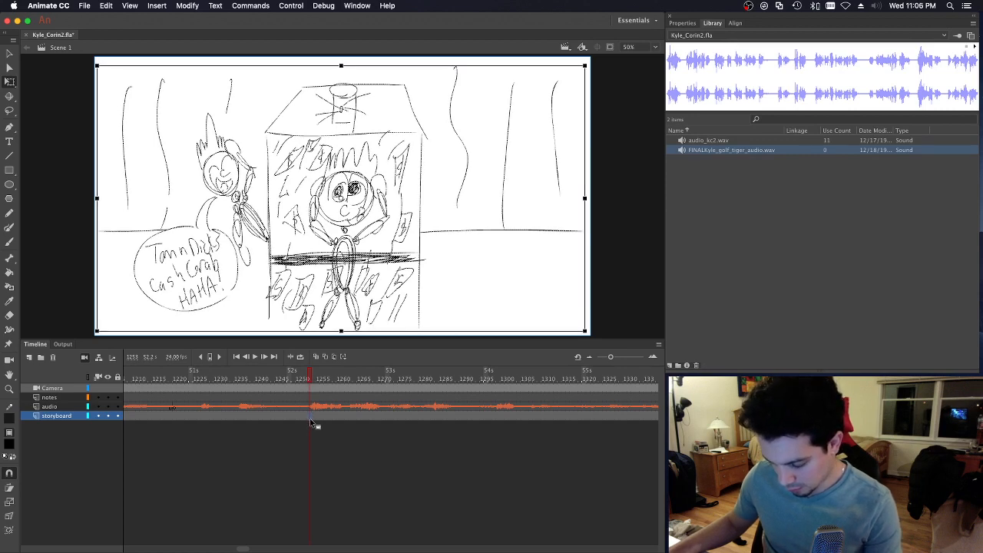
{"action": "key", "text": "F7"}
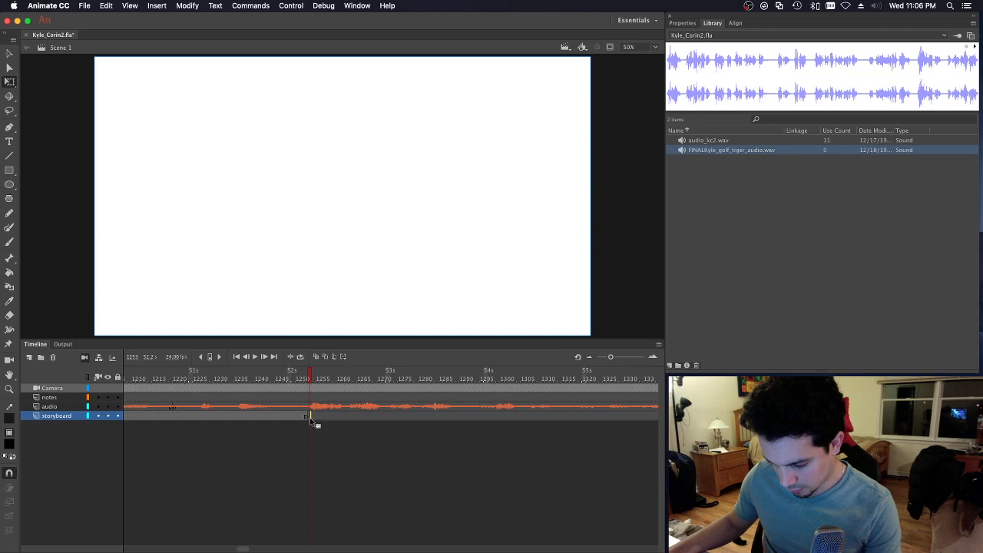
{"action": "key", "text": "super+Tab"}
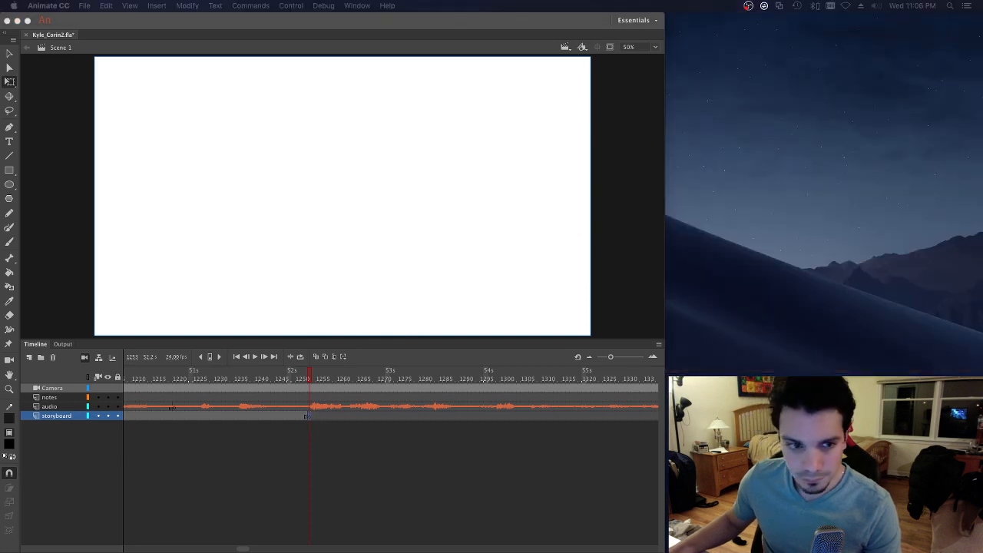
{"action": "left_click", "coordinate": [292, 294]}
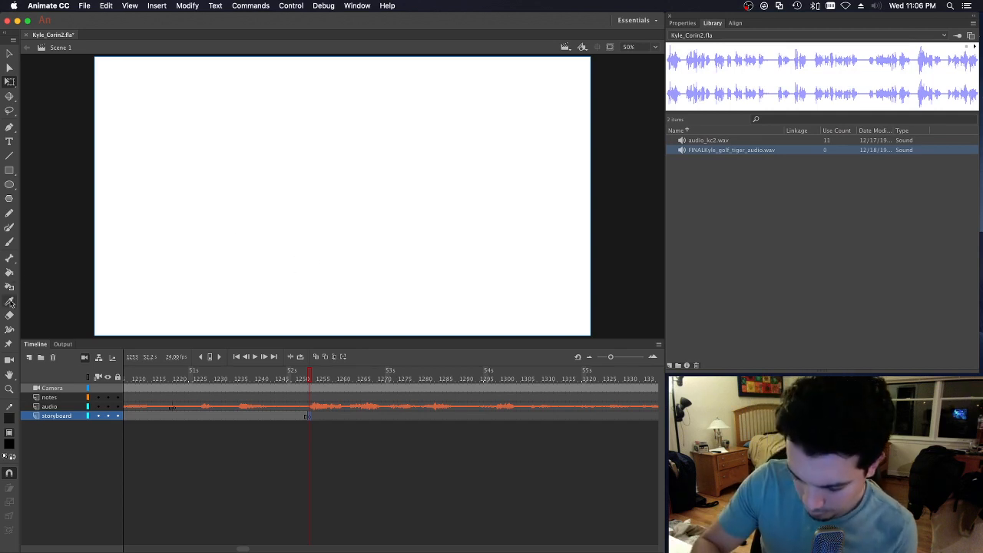
{"action": "left_click", "coordinate": [9, 241]}
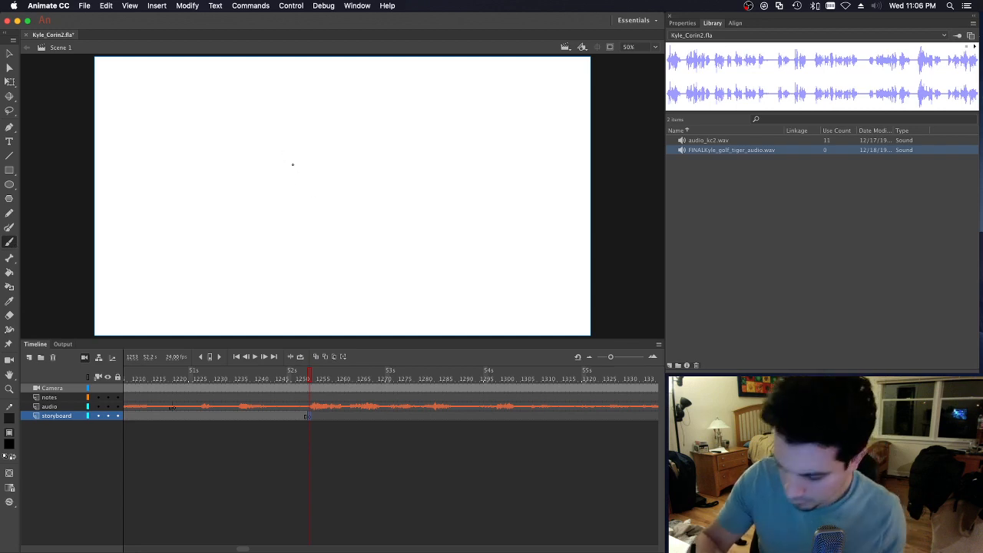
{"action": "left_click_drag", "start_coordinate": [294, 151], "coordinate": [293, 238]}
{"action": "mouse_move", "coordinate": [295, 145]}
{"action": "left_mouse_down"}
{"action": "mouse_move", "coordinate": [334, 103]}
{"action": "mouse_move", "coordinate": [425, 110]}
{"action": "mouse_move", "coordinate": [408, 97]}
{"action": "mouse_move", "coordinate": [438, 146]}
{"action": "left_mouse_up"}
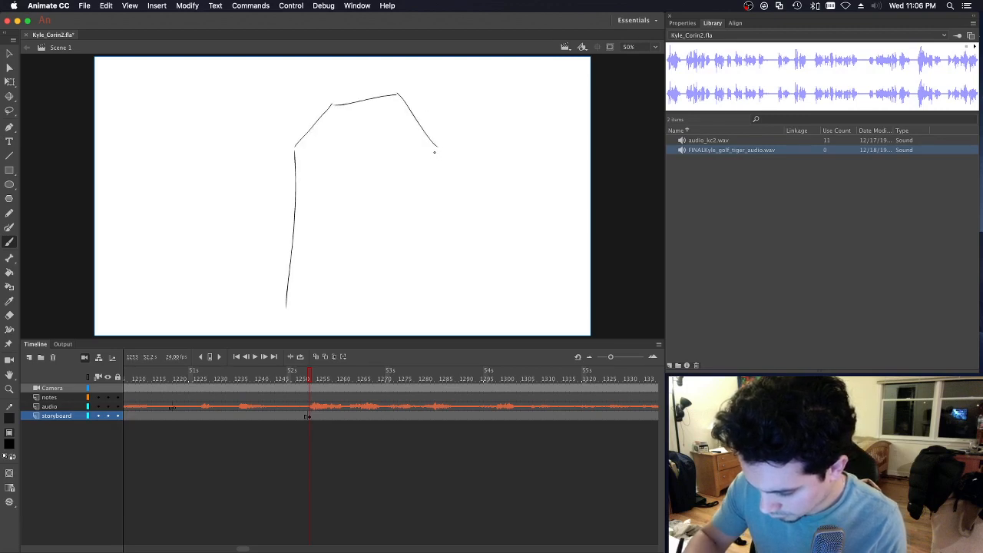
{"action": "mouse_move", "coordinate": [295, 146]}
{"action": "left_mouse_down"}
{"action": "mouse_move", "coordinate": [433, 150]}
{"action": "mouse_move", "coordinate": [375, 144]}
{"action": "left_mouse_up"}
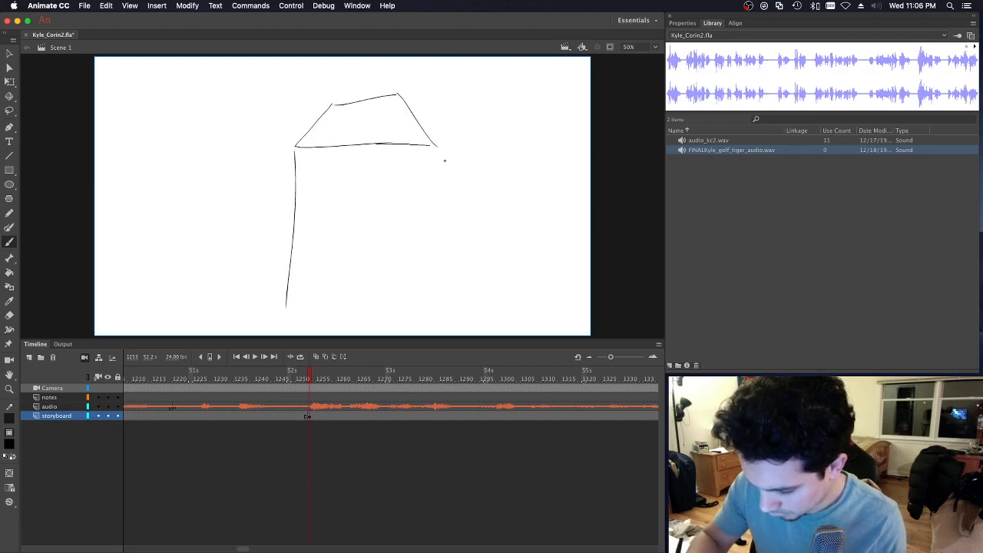
{"action": "key", "text": "super+z"}
{"action": "key", "text": "super+z"}
{"action": "key", "text": "super+z"}
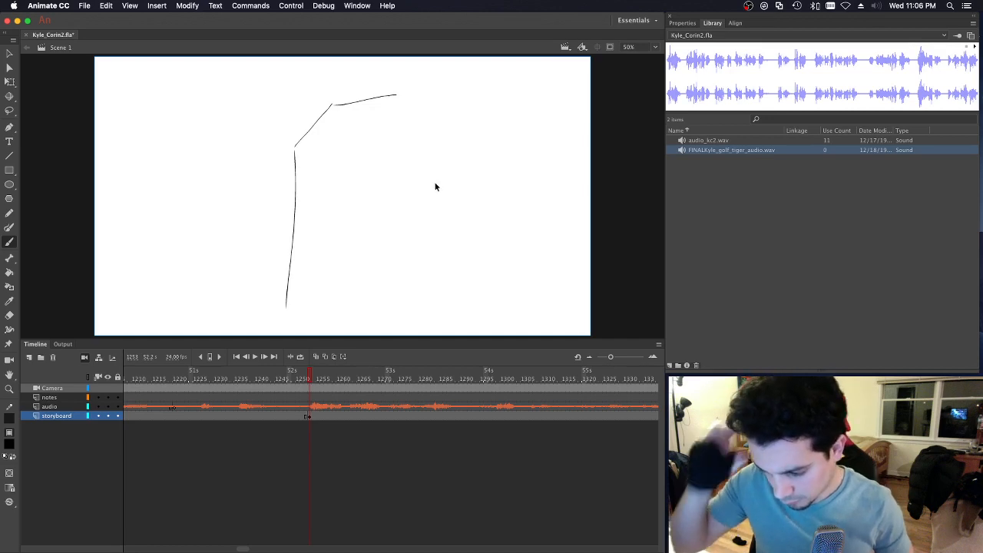
{"action": "key", "text": "super+z"}
{"action": "key", "text": "super+z"}
Step: Draw the money booth's outline with straight sides, a floor line and a sloped roof in the middle of the stage at frame 1253
{"action": "left_click_drag", "start_coordinate": [260, 159], "coordinate": [258, 305]}
{"action": "left_click_drag", "start_coordinate": [260, 154], "coordinate": [305, 107]}
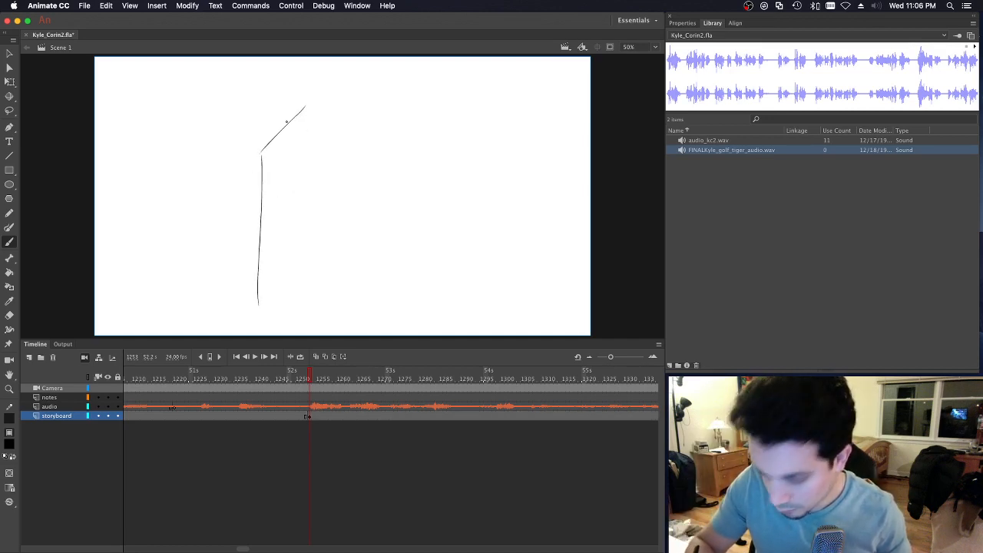
{"action": "key", "text": "super+z"}
{"action": "mouse_move", "coordinate": [261, 154]}
{"action": "left_mouse_down"}
{"action": "mouse_move", "coordinate": [283, 114]}
{"action": "mouse_move", "coordinate": [390, 120]}
{"action": "mouse_move", "coordinate": [383, 112]}
{"action": "mouse_move", "coordinate": [414, 162]}
{"action": "mouse_move", "coordinate": [409, 152]}
{"action": "mouse_move", "coordinate": [402, 307]}
{"action": "left_mouse_up"}
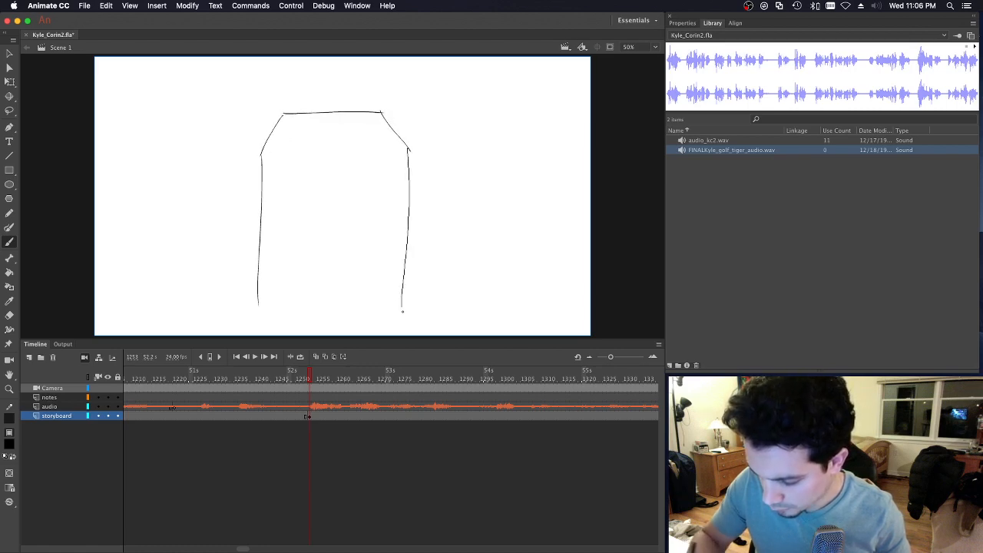
{"action": "left_click_drag", "start_coordinate": [260, 312], "coordinate": [392, 315]}
{"action": "left_click_drag", "start_coordinate": [269, 151], "coordinate": [411, 146]}
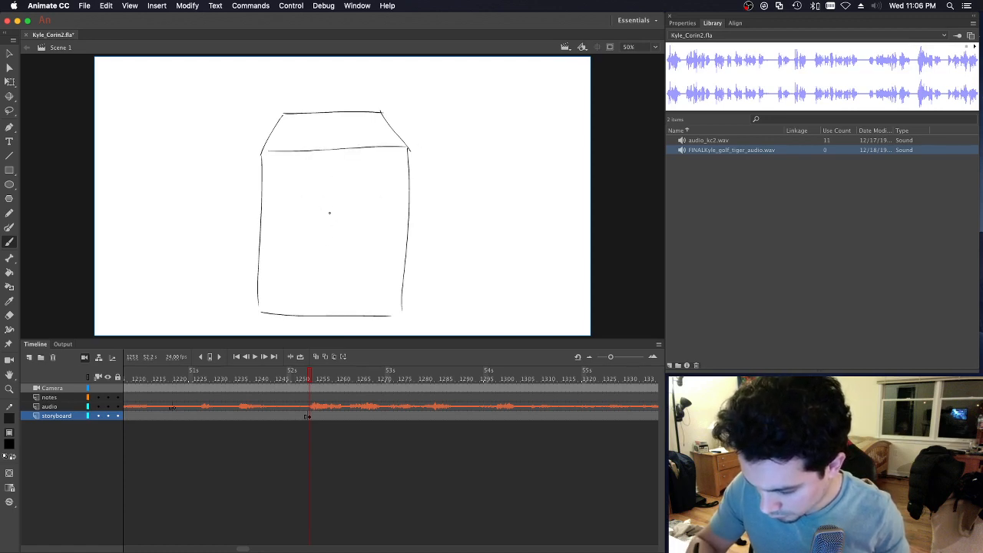
Step: Sketch the spiky-haired character inside the booth, with a glancing face, hands on hips and legs apart
{"action": "mouse_move", "coordinate": [331, 216]}
{"action": "left_mouse_down"}
{"action": "mouse_move", "coordinate": [330, 177]}
{"action": "mouse_move", "coordinate": [310, 203]}
{"action": "mouse_move", "coordinate": [326, 162]}
{"action": "mouse_move", "coordinate": [350, 181]}
{"action": "mouse_move", "coordinate": [330, 204]}
{"action": "mouse_move", "coordinate": [345, 211]}
{"action": "mouse_move", "coordinate": [322, 207]}
{"action": "mouse_move", "coordinate": [333, 206]}
{"action": "left_mouse_up"}
{"action": "left_click", "coordinate": [338, 191]}
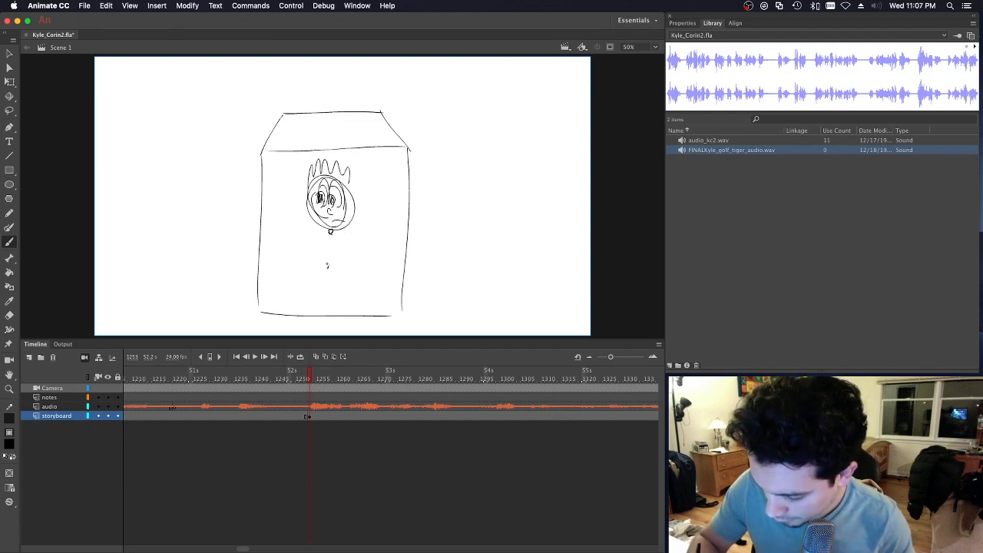
{"action": "mouse_move", "coordinate": [327, 265]}
{"action": "left_mouse_down"}
{"action": "mouse_move", "coordinate": [332, 234]}
{"action": "mouse_move", "coordinate": [347, 301]}
{"action": "mouse_move", "coordinate": [335, 269]}
{"action": "mouse_move", "coordinate": [321, 300]}
{"action": "mouse_move", "coordinate": [367, 298]}
{"action": "mouse_move", "coordinate": [338, 303]}
{"action": "left_mouse_up"}
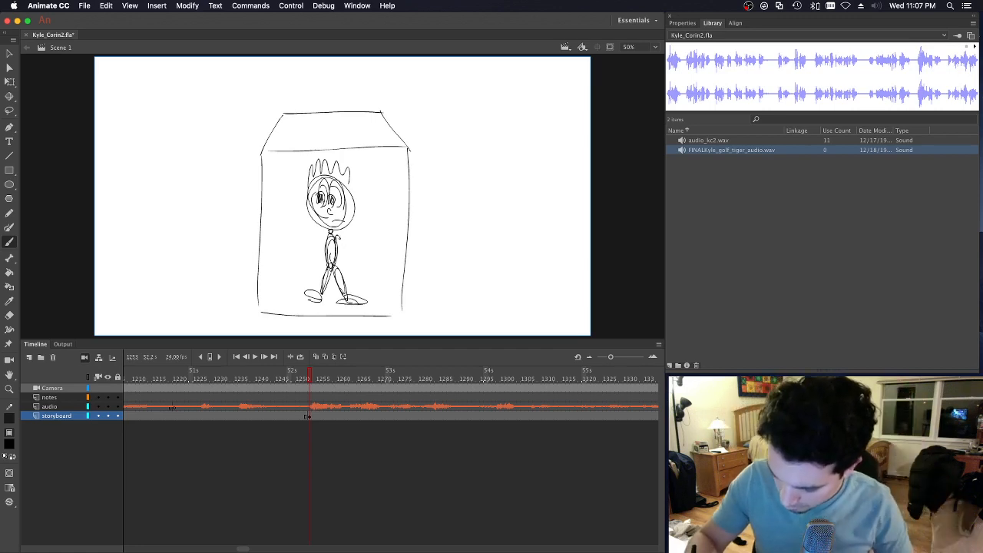
{"action": "mouse_move", "coordinate": [334, 237]}
{"action": "left_mouse_down"}
{"action": "mouse_move", "coordinate": [352, 257]}
{"action": "mouse_move", "coordinate": [331, 271]}
{"action": "mouse_move", "coordinate": [312, 255]}
{"action": "mouse_move", "coordinate": [318, 267]}
{"action": "left_mouse_up"}
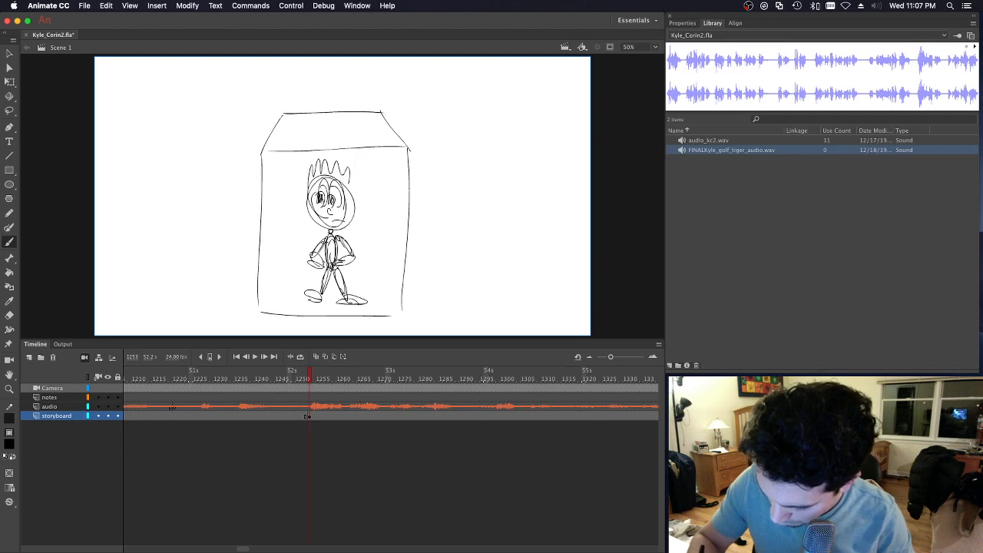
Step: Compare with the previous drawing, add a cross-hatched band across the booth at the character's waist, and save the file
{"action": "left_click", "coordinate": [306, 379]}
{"action": "left_click", "coordinate": [310, 378]}
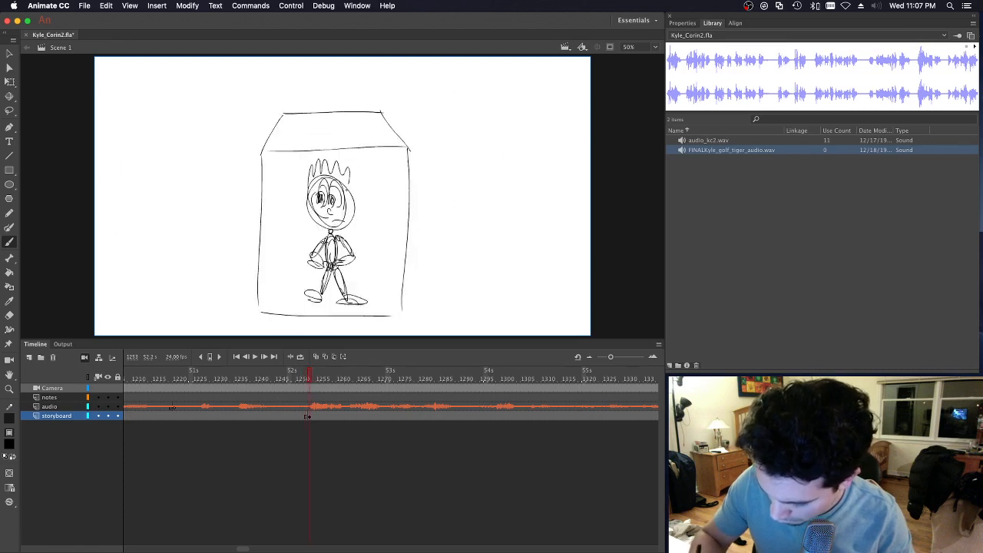
{"action": "left_click_drag", "start_coordinate": [260, 243], "coordinate": [401, 245]}
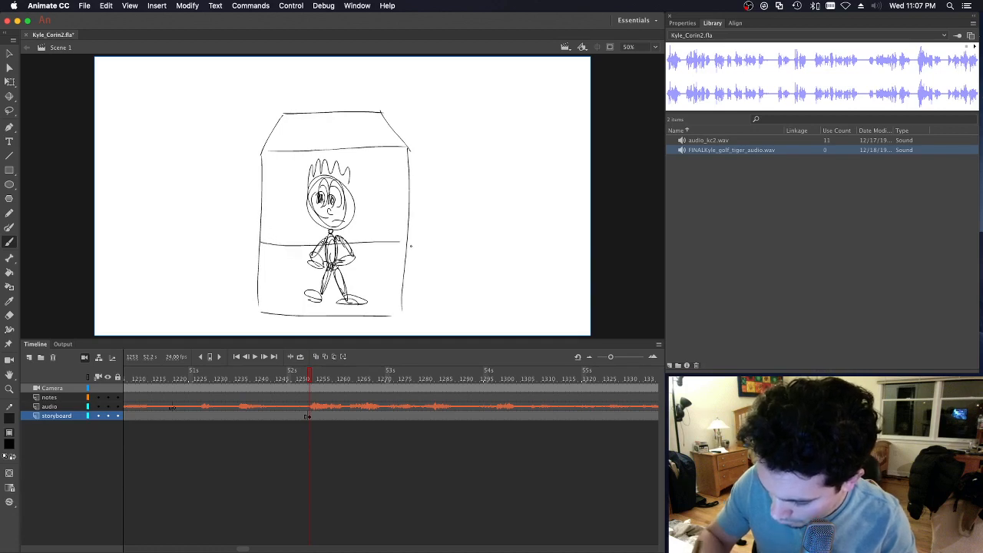
{"action": "left_click_drag", "start_coordinate": [260, 260], "coordinate": [407, 260]}
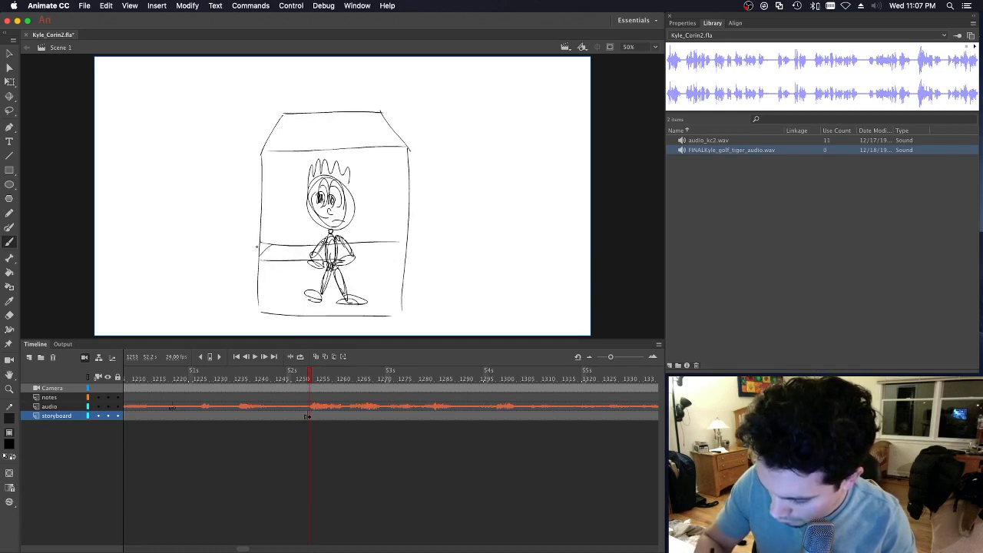
{"action": "left_click_drag", "start_coordinate": [328, 257], "coordinate": [335, 248]}
{"action": "left_click_drag", "start_coordinate": [344, 258], "coordinate": [366, 245]}
{"action": "mouse_move", "coordinate": [367, 256]}
{"action": "left_mouse_down"}
{"action": "mouse_move", "coordinate": [401, 242]}
{"action": "mouse_move", "coordinate": [387, 259]}
{"action": "mouse_move", "coordinate": [404, 257]}
{"action": "left_mouse_up"}
{"action": "left_click_drag", "start_coordinate": [385, 242], "coordinate": [398, 257]}
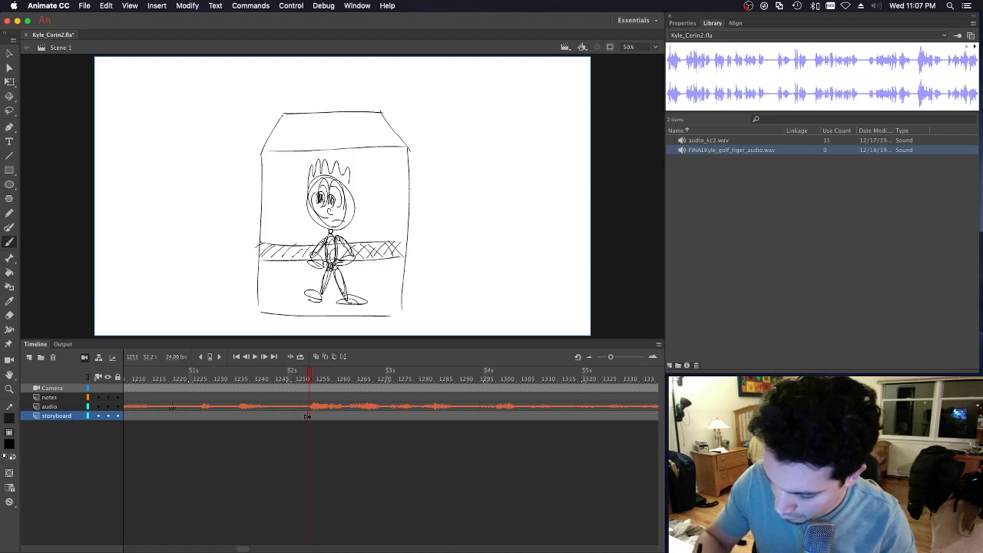
{"action": "left_click_drag", "start_coordinate": [296, 246], "coordinate": [307, 257]}
{"action": "left_click_drag", "start_coordinate": [284, 246], "coordinate": [297, 258]}
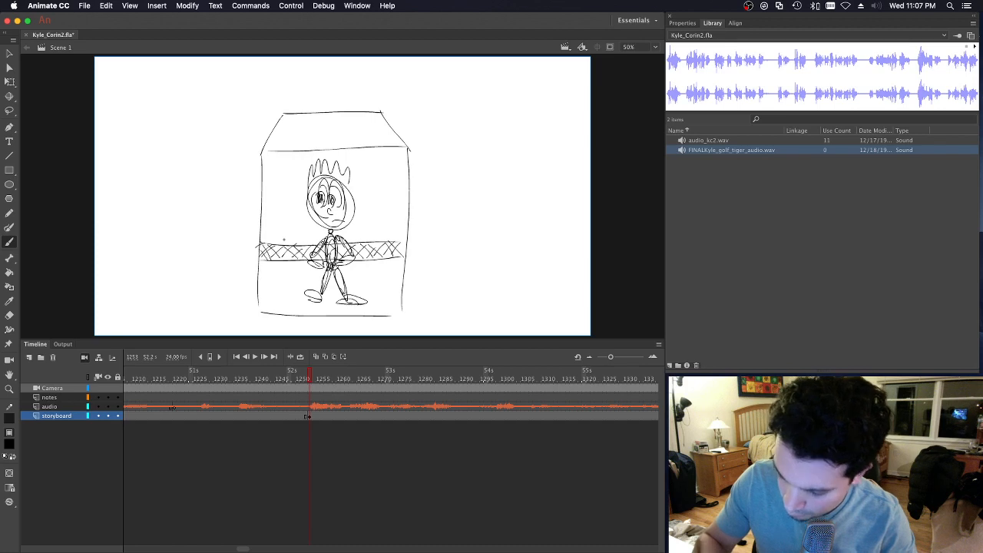
{"action": "key", "text": "super+s"}
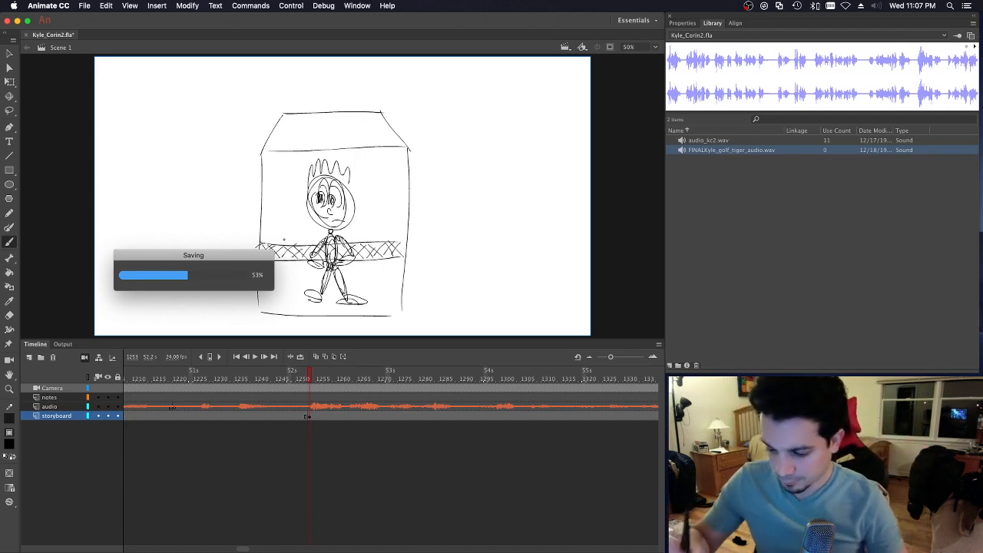
Step: Sketch the ornament on the booth's roof and the head and tall spiky hair of the second character beside the booth
{"action": "left_click", "coordinate": [306, 377]}
{"action": "left_click", "coordinate": [310, 377]}
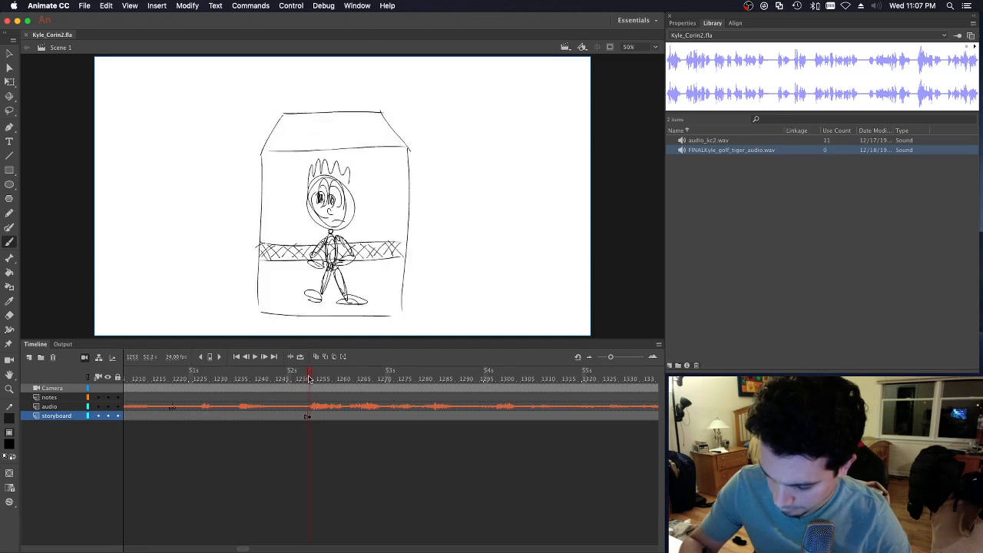
{"action": "mouse_move", "coordinate": [324, 135]}
{"action": "left_mouse_down"}
{"action": "mouse_move", "coordinate": [328, 106]}
{"action": "mouse_move", "coordinate": [347, 139]}
{"action": "mouse_move", "coordinate": [372, 103]}
{"action": "mouse_move", "coordinate": [367, 133]}
{"action": "mouse_move", "coordinate": [309, 106]}
{"action": "mouse_move", "coordinate": [304, 132]}
{"action": "left_mouse_up"}
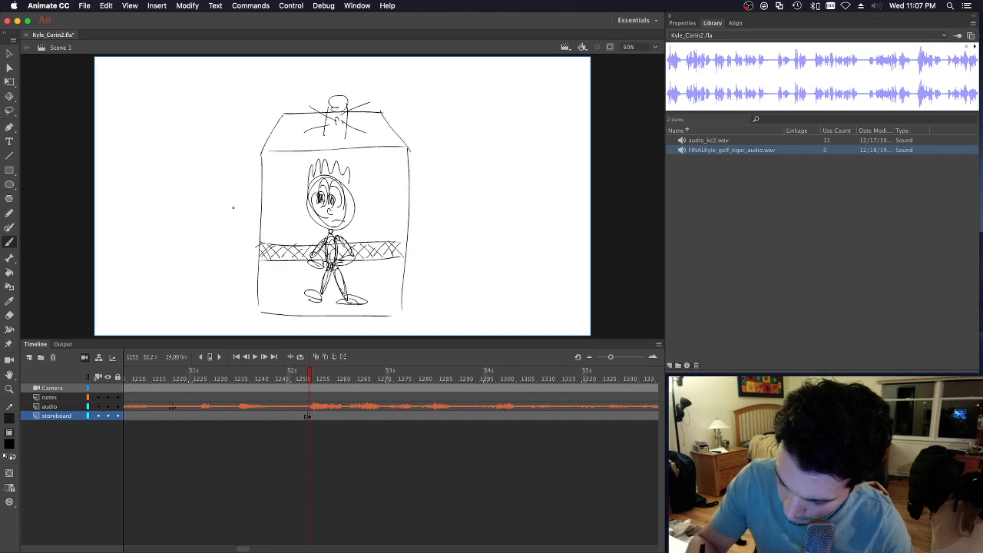
{"action": "mouse_move", "coordinate": [223, 198]}
{"action": "left_mouse_down"}
{"action": "mouse_move", "coordinate": [202, 178]}
{"action": "mouse_move", "coordinate": [230, 170]}
{"action": "mouse_move", "coordinate": [198, 173]}
{"action": "mouse_move", "coordinate": [219, 116]}
{"action": "mouse_move", "coordinate": [234, 165]}
{"action": "mouse_move", "coordinate": [202, 147]}
{"action": "mouse_move", "coordinate": [220, 192]}
{"action": "mouse_move", "coordinate": [237, 160]}
{"action": "mouse_move", "coordinate": [219, 187]}
{"action": "left_mouse_up"}
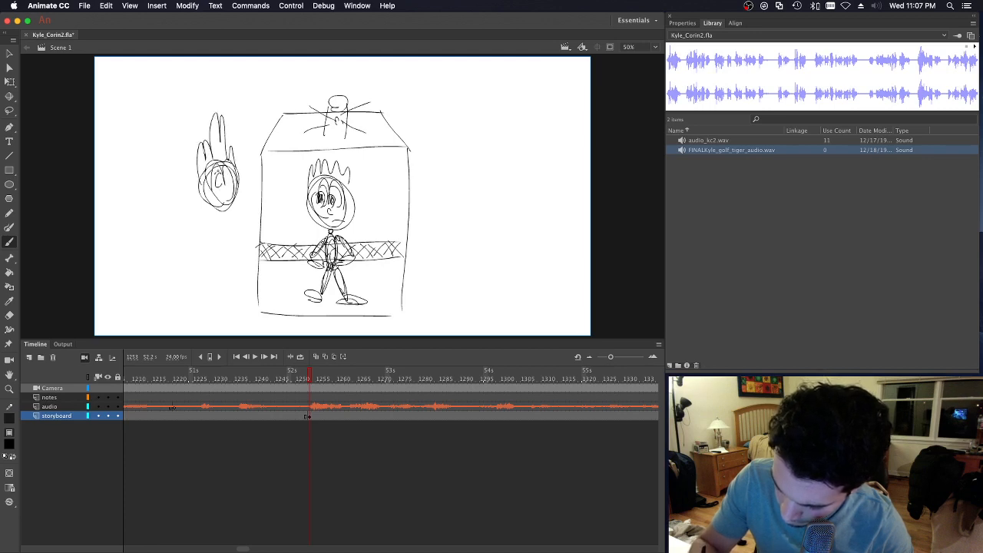
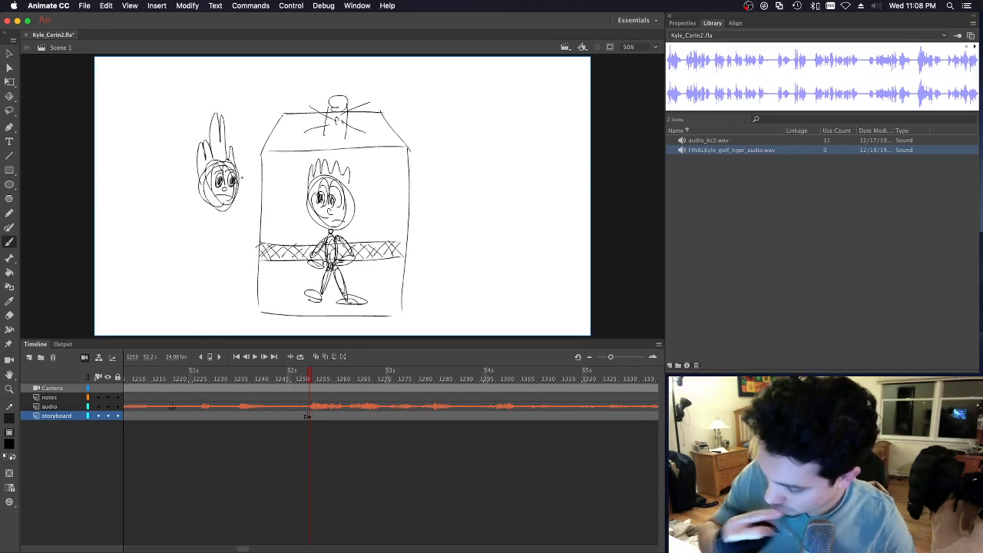
Step: Draw the frowning mouth, neck and upper body curve of the tall-haired character beside the roofed box
{"action": "key", "text": "super+z"}
{"action": "left_click_drag", "start_coordinate": [214, 202], "coordinate": [231, 200]}
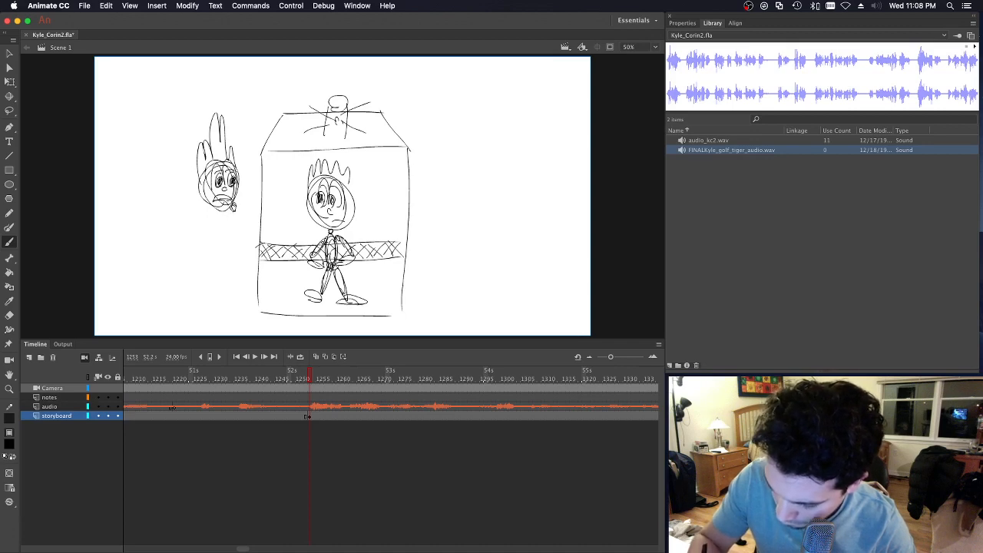
{"action": "mouse_move", "coordinate": [238, 214]}
{"action": "left_mouse_down"}
{"action": "mouse_move", "coordinate": [240, 237]}
{"action": "mouse_move", "coordinate": [257, 255]}
{"action": "left_mouse_up"}
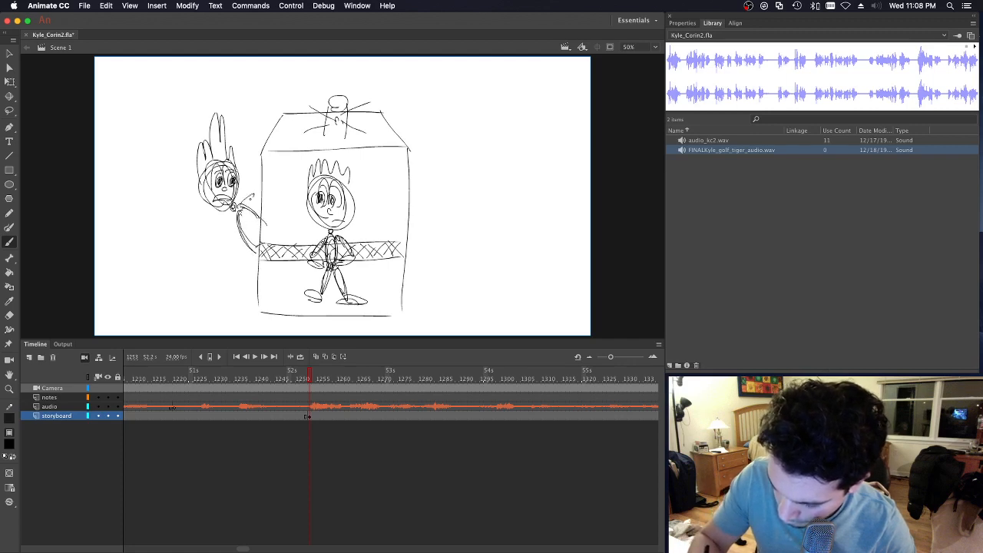
Step: Sketch the tall-haired character's arms and legs so it leans against the side of the roofed box
{"action": "mouse_move", "coordinate": [246, 204]}
{"action": "left_mouse_down"}
{"action": "mouse_move", "coordinate": [256, 194]}
{"action": "mouse_move", "coordinate": [254, 222]}
{"action": "mouse_move", "coordinate": [258, 206]}
{"action": "left_mouse_up"}
{"action": "key", "text": "super+z"}
{"action": "key", "text": "super+z"}
{"action": "mouse_move", "coordinate": [258, 205]}
{"action": "left_mouse_down"}
{"action": "mouse_move", "coordinate": [242, 204]}
{"action": "mouse_move", "coordinate": [246, 235]}
{"action": "left_mouse_up"}
{"action": "mouse_move", "coordinate": [240, 236]}
{"action": "left_mouse_down"}
{"action": "mouse_move", "coordinate": [248, 247]}
{"action": "mouse_move", "coordinate": [246, 237]}
{"action": "mouse_move", "coordinate": [232, 247]}
{"action": "mouse_move", "coordinate": [209, 230]}
{"action": "mouse_move", "coordinate": [229, 254]}
{"action": "left_mouse_up"}
{"action": "mouse_move", "coordinate": [199, 206]}
{"action": "left_mouse_down"}
{"action": "mouse_move", "coordinate": [206, 232]}
{"action": "mouse_move", "coordinate": [214, 212]}
{"action": "mouse_move", "coordinate": [217, 223]}
{"action": "left_mouse_up"}
{"action": "key", "text": "super+z"}
{"action": "key", "text": "super+z"}
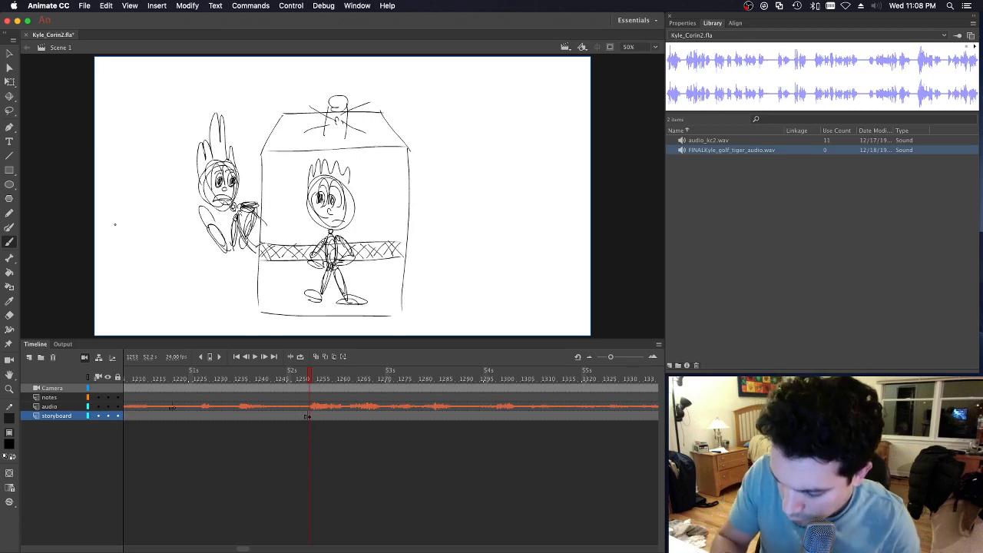
Step: Draw a ground line on both sides of the box and tall curved vertical lines across the background
{"action": "left_click_drag", "start_coordinate": [104, 244], "coordinate": [222, 245]}
{"action": "left_click_drag", "start_coordinate": [411, 239], "coordinate": [590, 241]}
{"action": "left_click_drag", "start_coordinate": [564, 63], "coordinate": [545, 231]}
{"action": "mouse_move", "coordinate": [487, 67]}
{"action": "left_mouse_down"}
{"action": "mouse_move", "coordinate": [499, 106]}
{"action": "mouse_move", "coordinate": [499, 240]}
{"action": "left_mouse_up"}
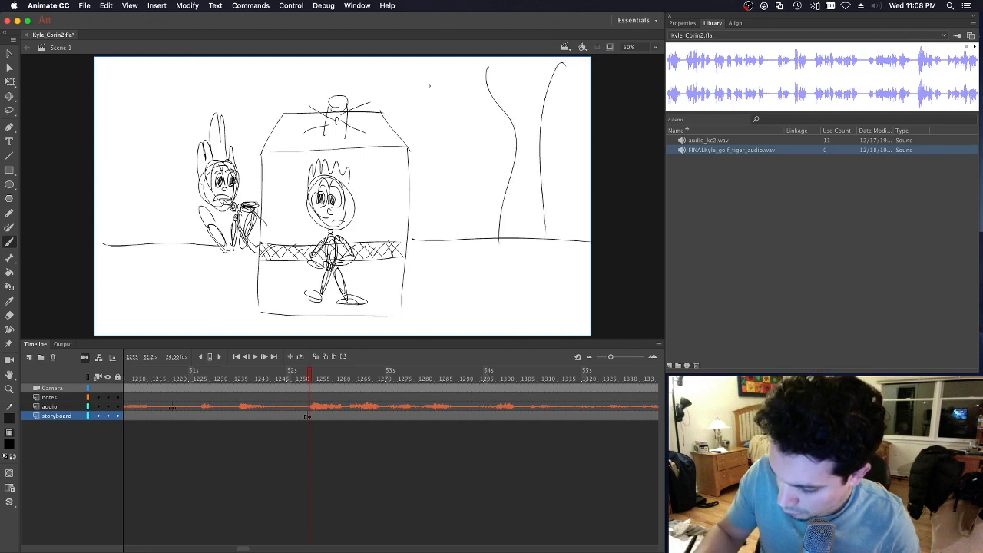
{"action": "left_click_drag", "start_coordinate": [418, 77], "coordinate": [438, 190]}
{"action": "left_click_drag", "start_coordinate": [268, 68], "coordinate": [264, 131]}
{"action": "left_click_drag", "start_coordinate": [180, 69], "coordinate": [183, 261]}
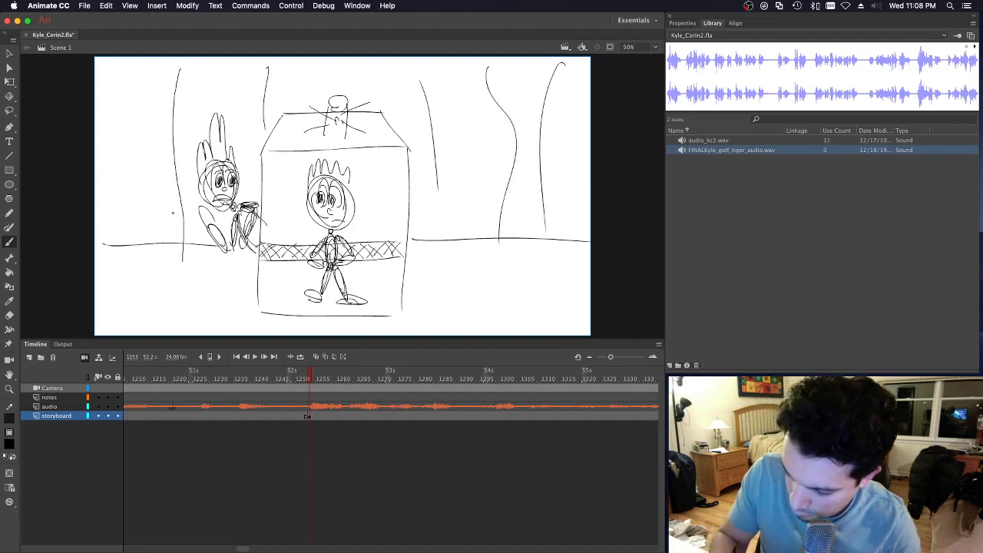
{"action": "mouse_move", "coordinate": [128, 73]}
{"action": "left_mouse_down"}
{"action": "mouse_move", "coordinate": [116, 129]}
{"action": "mouse_move", "coordinate": [133, 222]}
{"action": "left_mouse_up"}
Step: Save the file and place the playhead on the drawing's keyframe at frame 1253
{"action": "key", "text": "super+s"}
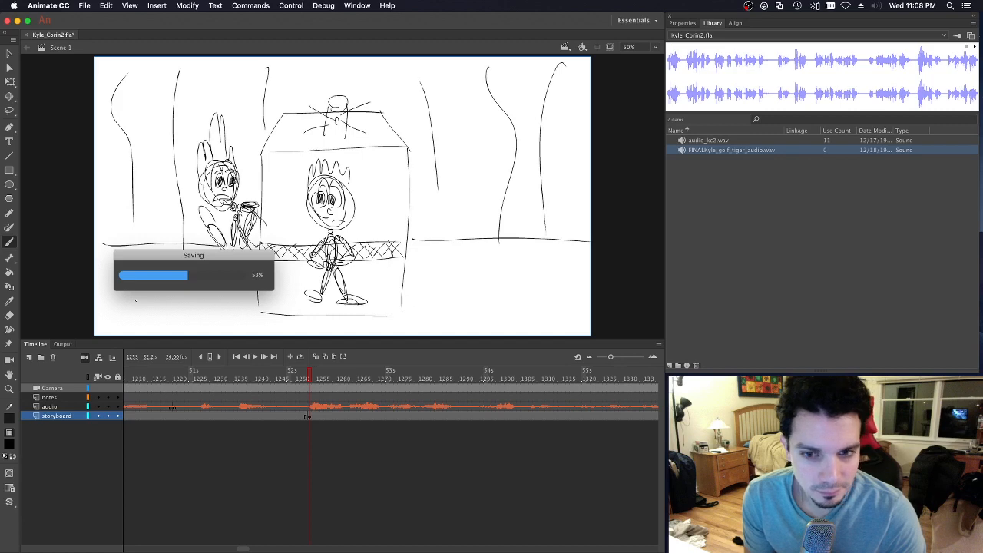
{"action": "left_click", "coordinate": [307, 379]}
{"action": "left_click", "coordinate": [309, 380]}
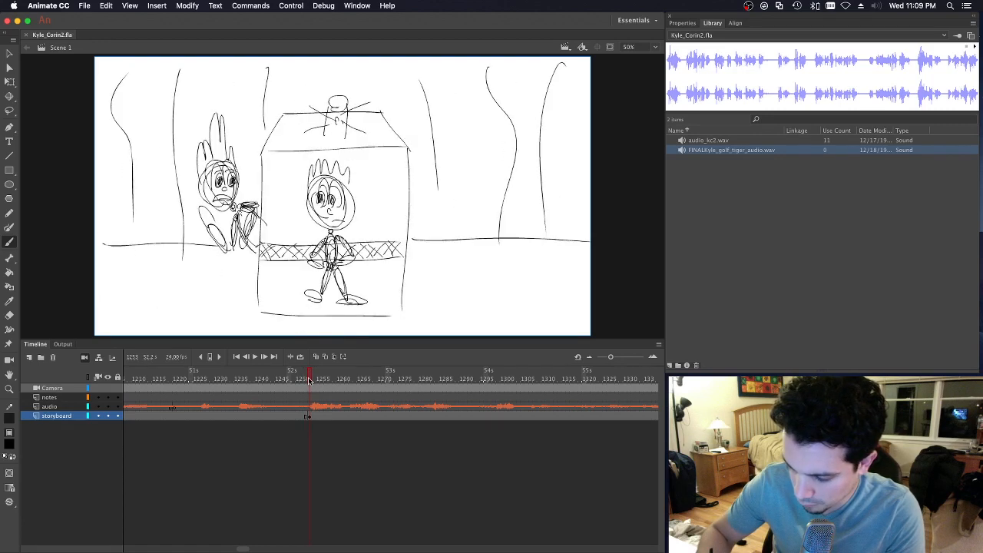
{"action": "left_click_drag", "start_coordinate": [311, 376], "coordinate": [309, 377]}
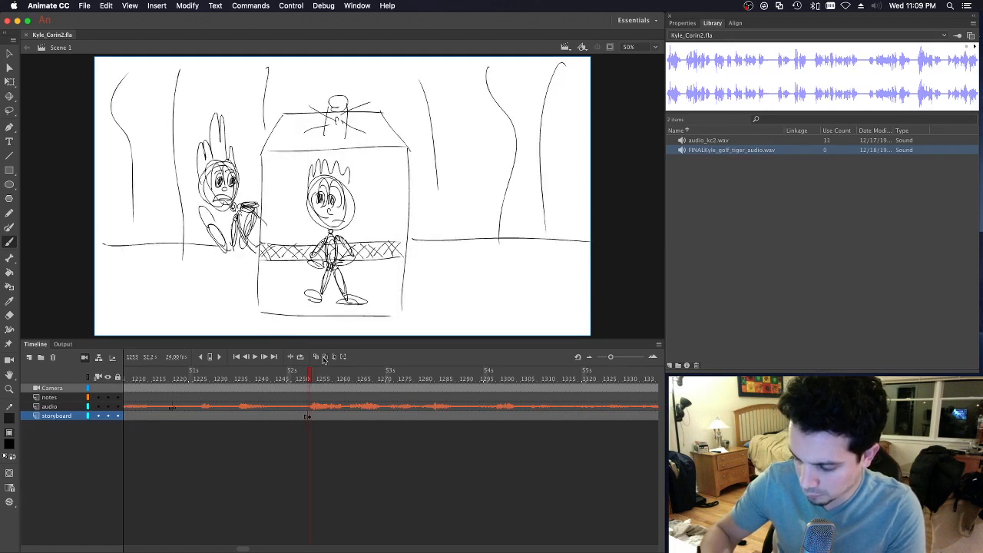
Step: Draw small angular shapes on both sides of the figure inside the box
{"action": "mouse_move", "coordinate": [385, 164]}
{"action": "left_mouse_down"}
{"action": "mouse_move", "coordinate": [395, 184]}
{"action": "mouse_move", "coordinate": [375, 229]}
{"action": "left_mouse_up"}
{"action": "mouse_move", "coordinate": [378, 208]}
{"action": "left_mouse_down"}
{"action": "mouse_move", "coordinate": [386, 206]}
{"action": "mouse_move", "coordinate": [376, 230]}
{"action": "left_mouse_up"}
{"action": "mouse_move", "coordinate": [378, 297]}
{"action": "left_mouse_down"}
{"action": "mouse_move", "coordinate": [391, 266]}
{"action": "mouse_move", "coordinate": [380, 303]}
{"action": "left_mouse_up"}
{"action": "left_click_drag", "start_coordinate": [286, 303], "coordinate": [283, 275]}
{"action": "mouse_move", "coordinate": [287, 202]}
{"action": "left_mouse_down"}
{"action": "mouse_move", "coordinate": [287, 175]}
{"action": "mouse_move", "coordinate": [297, 201]}
{"action": "mouse_move", "coordinate": [281, 239]}
{"action": "mouse_move", "coordinate": [286, 230]}
{"action": "mouse_move", "coordinate": [294, 244]}
{"action": "left_mouse_up"}
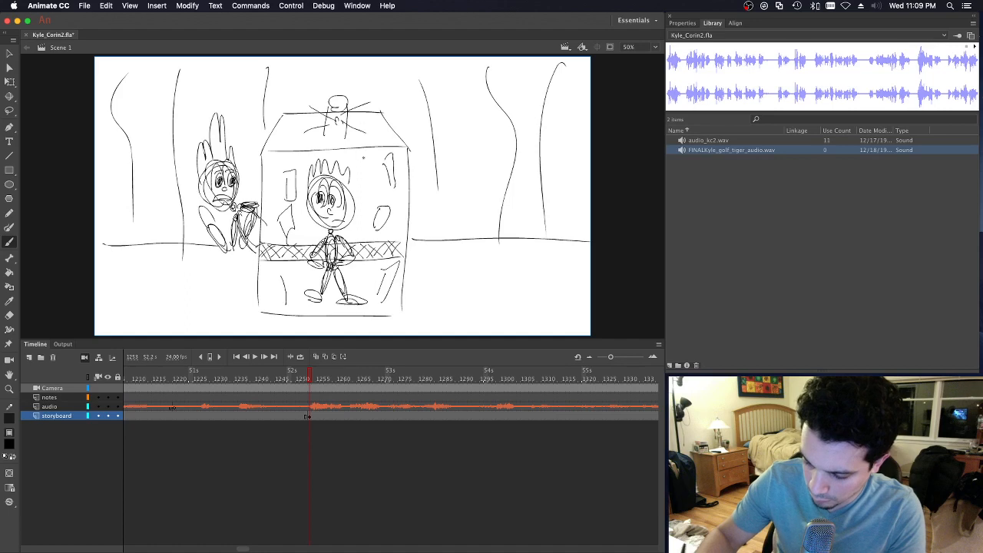
{"action": "left_click_drag", "start_coordinate": [366, 163], "coordinate": [371, 189]}
{"action": "left_click_drag", "start_coordinate": [270, 161], "coordinate": [266, 181]}
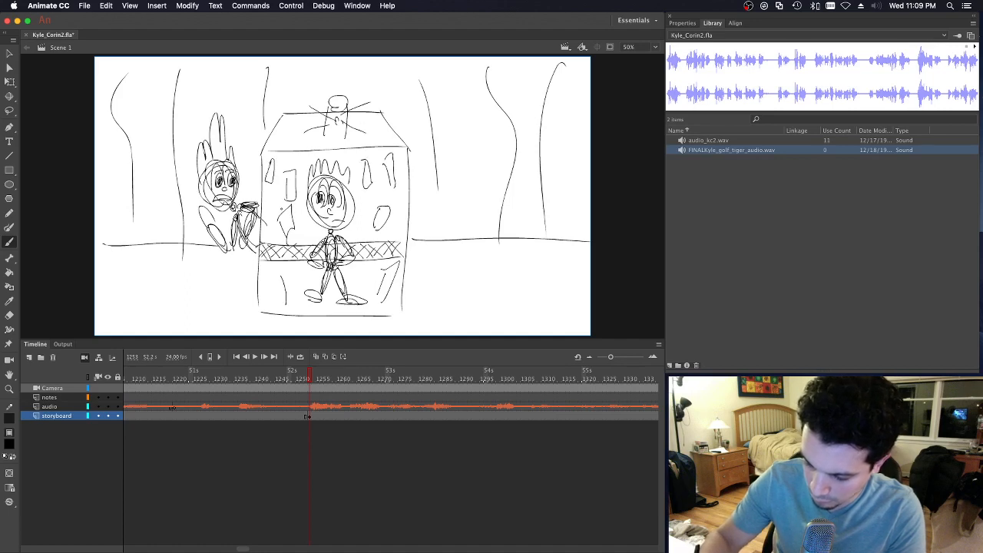
Step: Add more small shapes beside the figure's legs and around its head inside the box
{"action": "mouse_move", "coordinate": [268, 266]}
{"action": "left_mouse_down"}
{"action": "mouse_move", "coordinate": [263, 293]}
{"action": "mouse_move", "coordinate": [301, 269]}
{"action": "mouse_move", "coordinate": [286, 303]}
{"action": "left_mouse_up"}
{"action": "left_click_drag", "start_coordinate": [368, 264], "coordinate": [363, 287]}
{"action": "left_click_drag", "start_coordinate": [365, 266], "coordinate": [370, 296]}
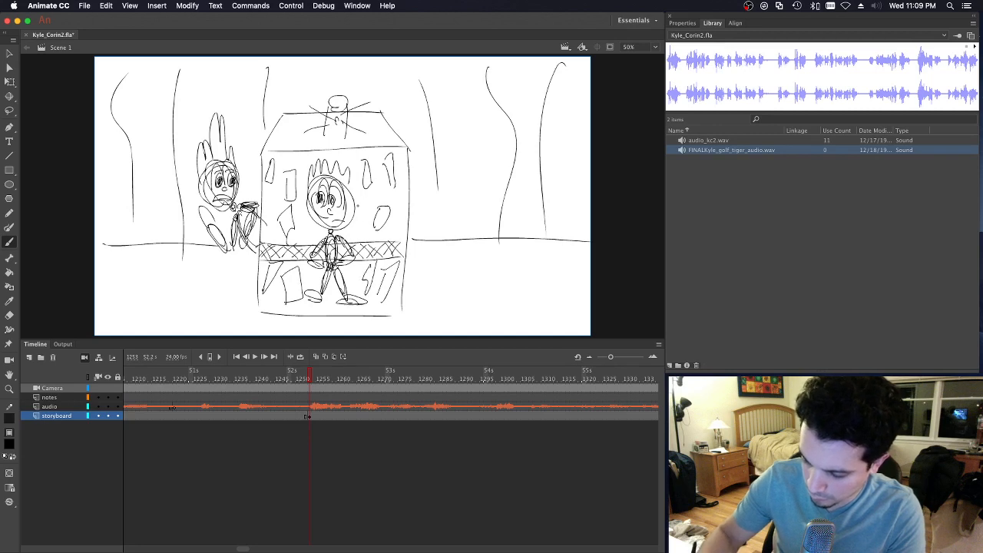
{"action": "mouse_move", "coordinate": [358, 203]}
{"action": "left_mouse_down"}
{"action": "mouse_move", "coordinate": [355, 222]}
{"action": "mouse_move", "coordinate": [323, 225]}
{"action": "mouse_move", "coordinate": [327, 215]}
{"action": "left_mouse_up"}
{"action": "mouse_move", "coordinate": [306, 153]}
{"action": "left_mouse_down"}
{"action": "mouse_move", "coordinate": [301, 179]}
{"action": "mouse_move", "coordinate": [357, 186]}
{"action": "left_mouse_up"}
{"action": "left_click_drag", "start_coordinate": [338, 154], "coordinate": [350, 160]}
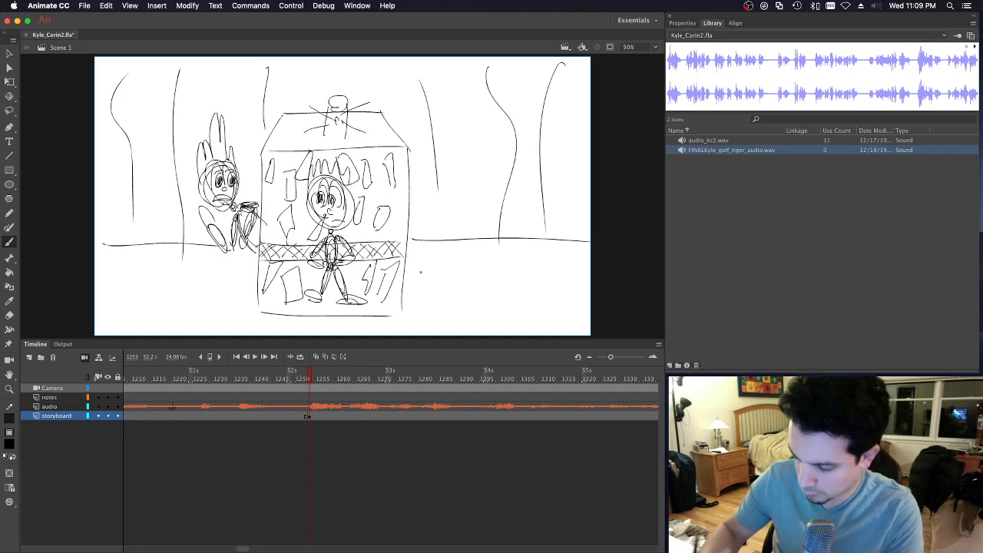
Step: Play the storyboard with audio from frame 1253 through to the German Game Show panel
{"action": "left_click_drag", "start_coordinate": [328, 376], "coordinate": [310, 380]}
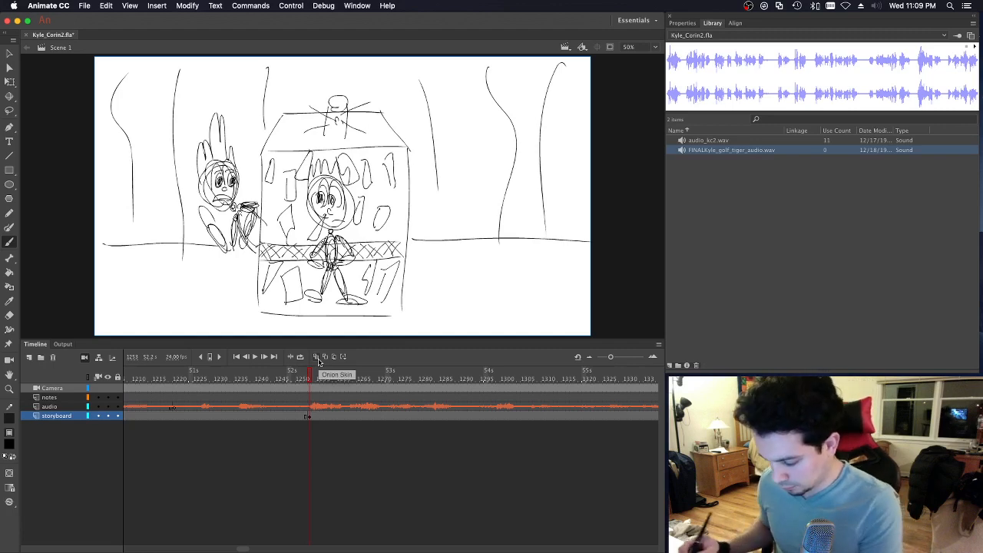
{"action": "key", "text": "Return"}
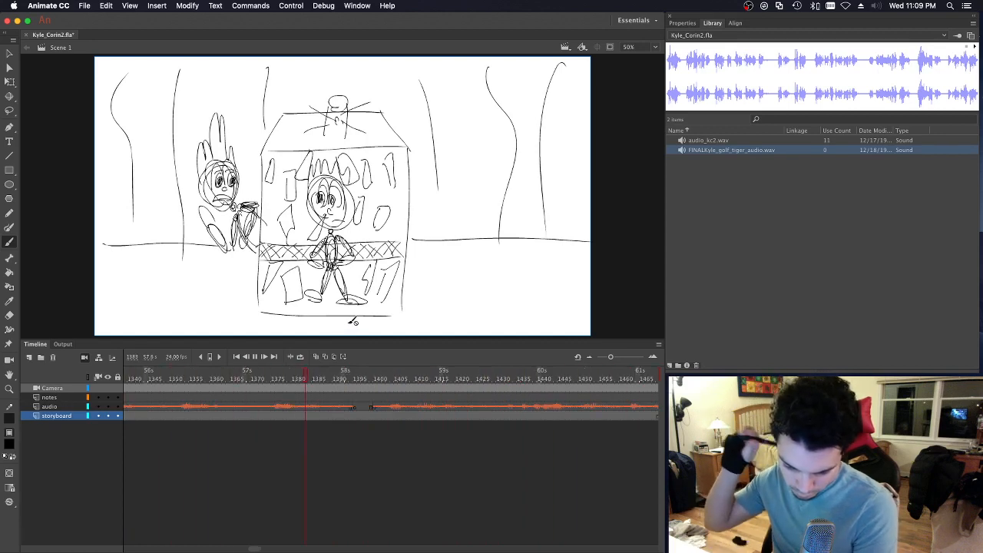
{"action": "key", "text": "Return"}
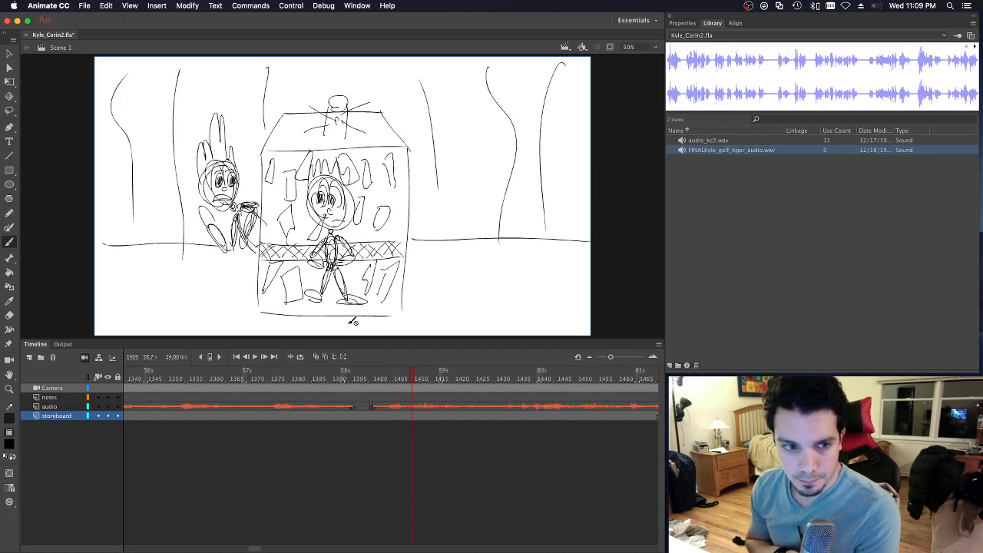
{"action": "key", "text": "Return"}
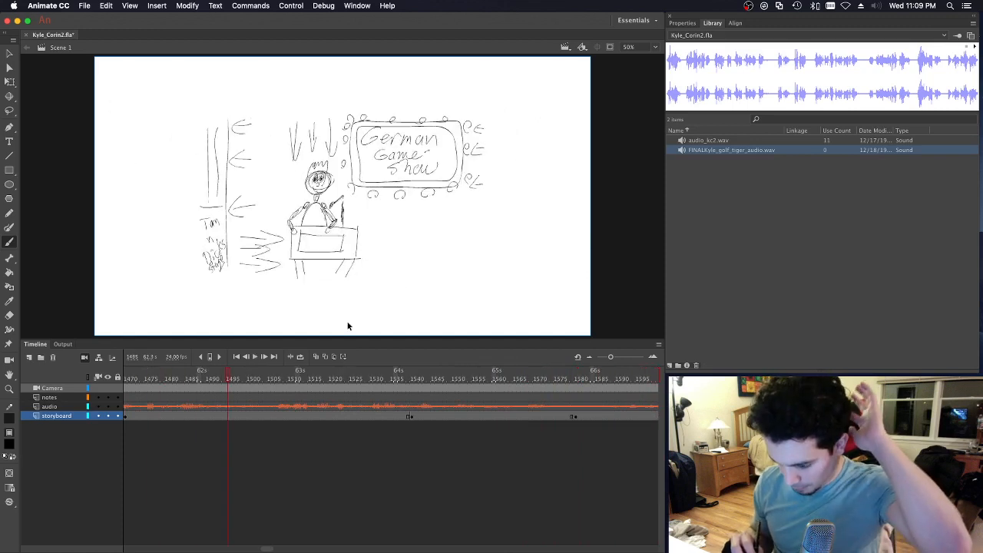
Step: Save the file and scale up the German Game Show drawing at frame 1470 to nearly fill the stage
{"action": "key", "text": "super+s"}
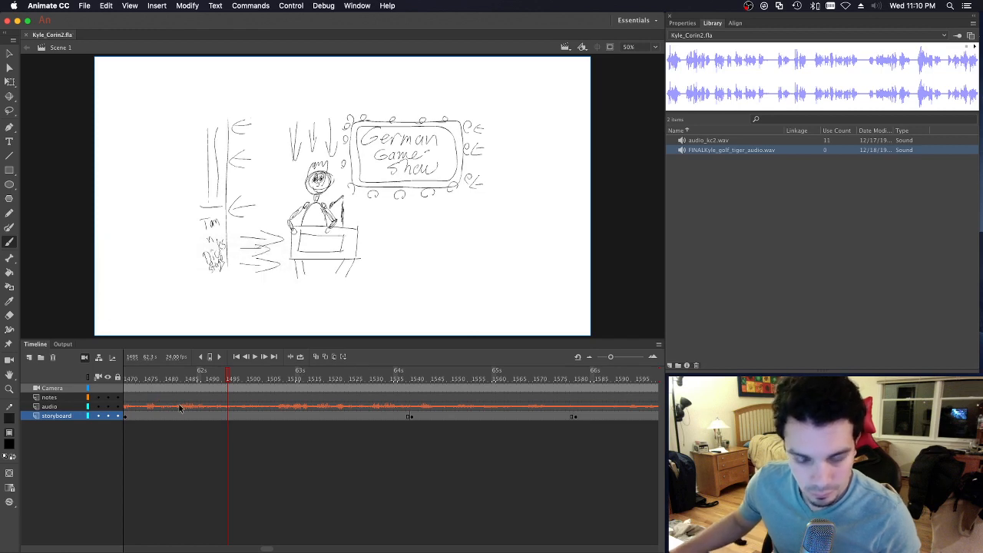
{"action": "left_click_drag", "start_coordinate": [268, 549], "coordinate": [262, 548]}
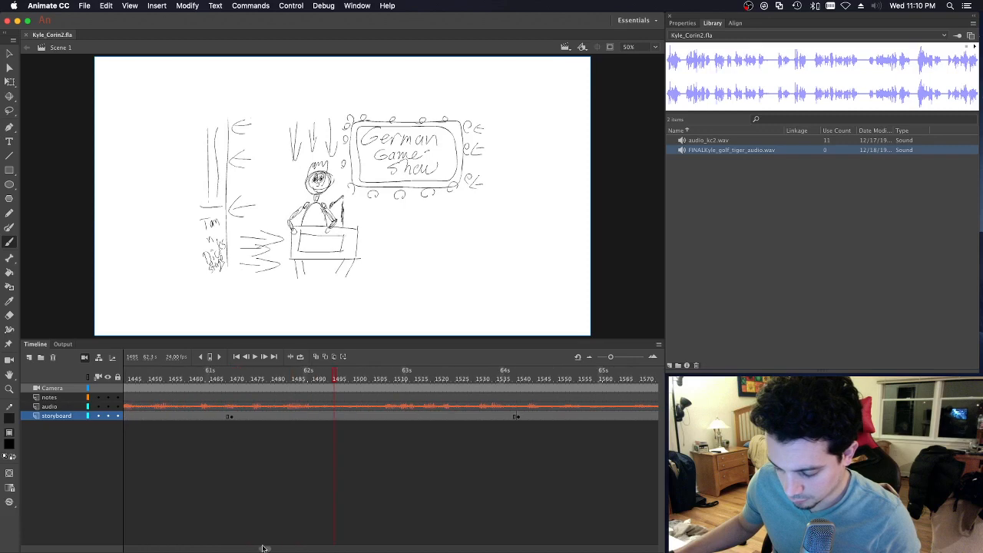
{"action": "left_click", "coordinate": [230, 418]}
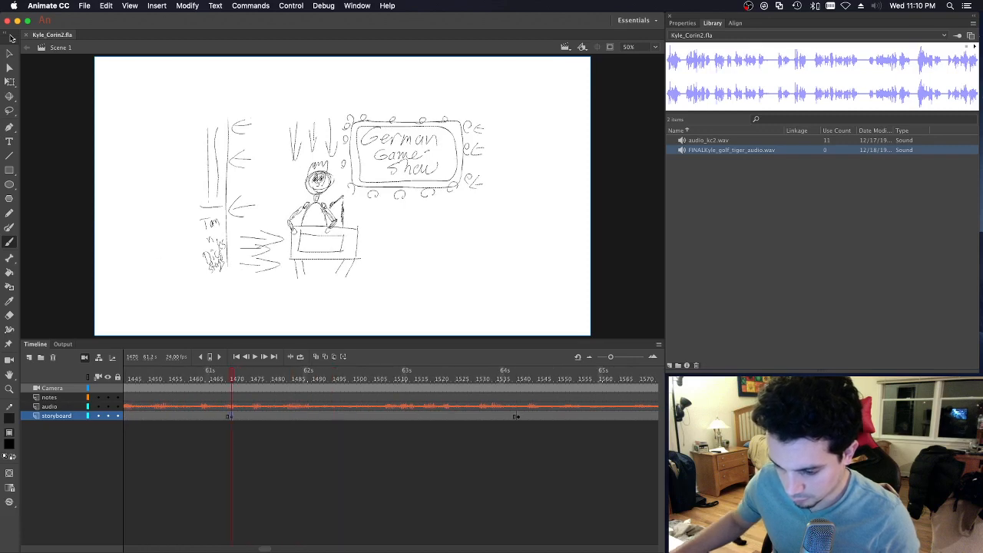
{"action": "left_click", "coordinate": [10, 80]}
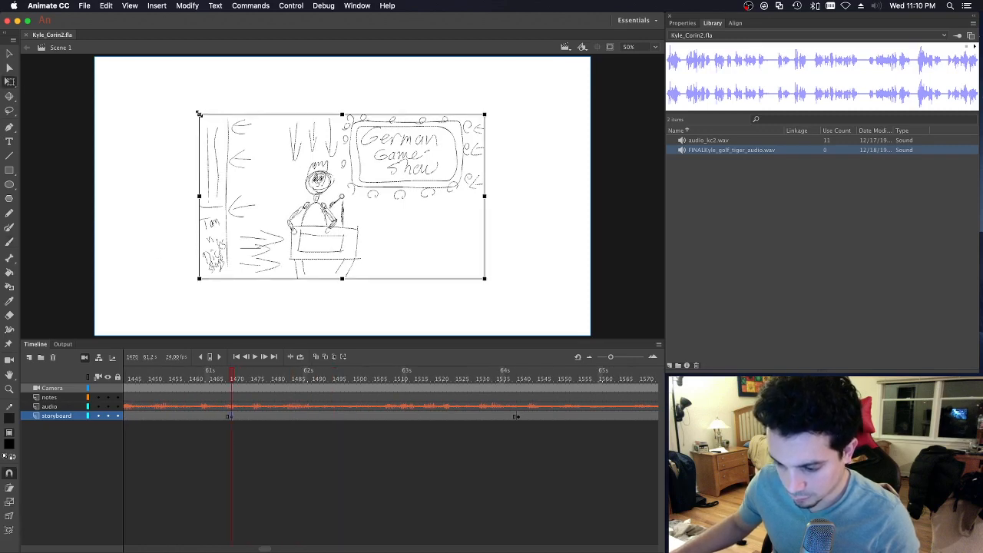
{"action": "mouse_move", "coordinate": [199, 113]}
{"action": "left_mouse_down"}
{"action": "mouse_move", "coordinate": [108, 65]}
{"action": "mouse_move", "coordinate": [77, 62]}
{"action": "left_mouse_up"}
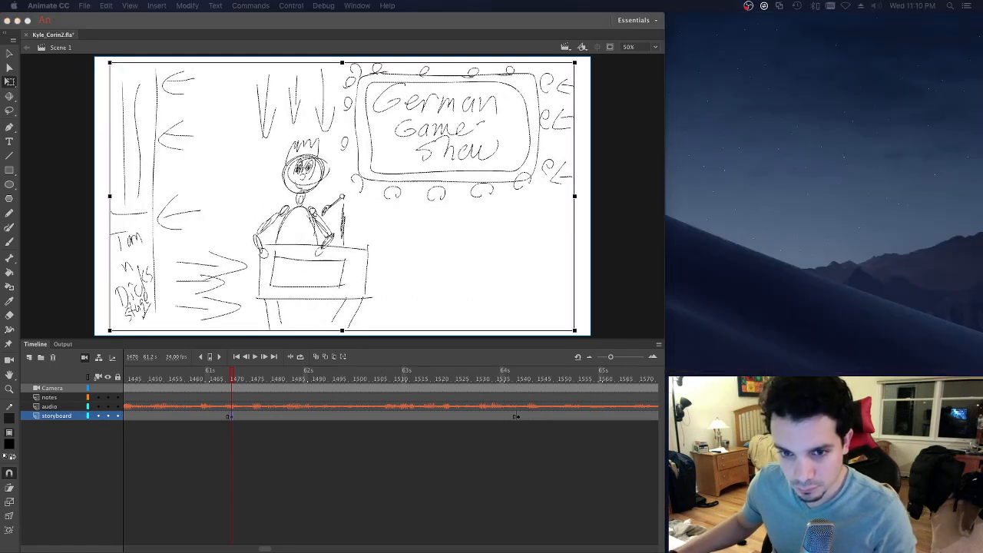
Step: Play back the transition into the enlarged German Game Show panel from frame 1468 and scrub through its start
{"action": "left_click", "coordinate": [215, 382]}
{"action": "left_click", "coordinate": [216, 381]}
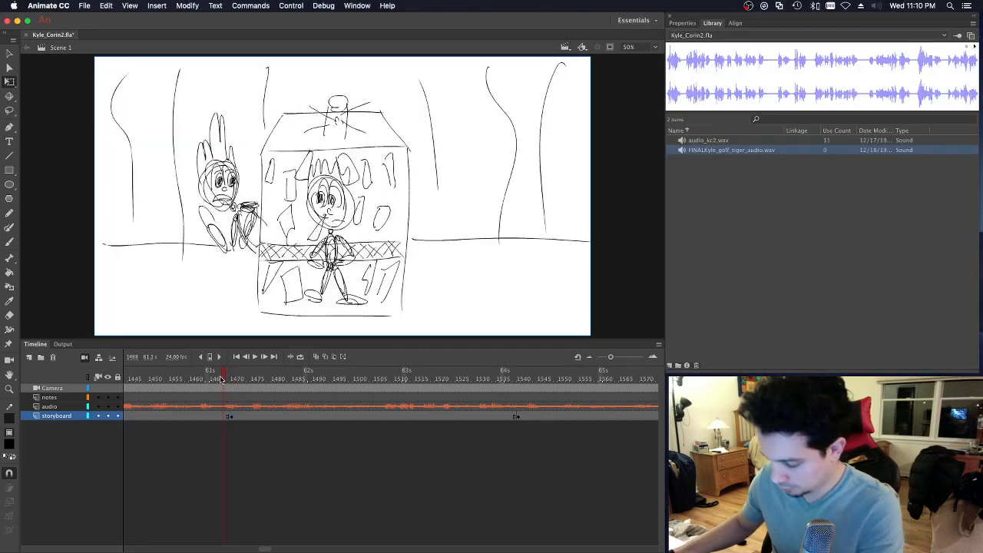
{"action": "key", "text": "Return"}
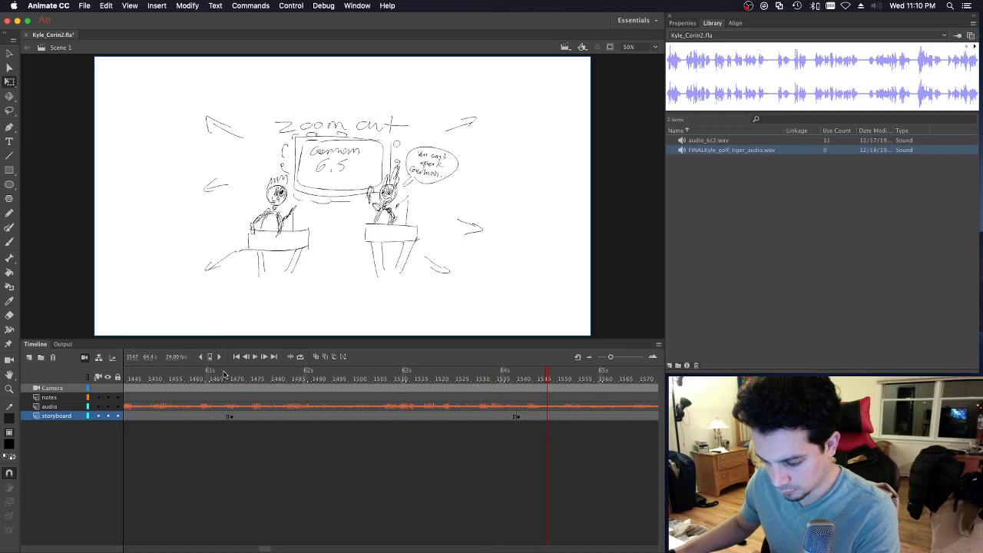
{"action": "left_click_drag", "start_coordinate": [221, 380], "coordinate": [248, 379]}
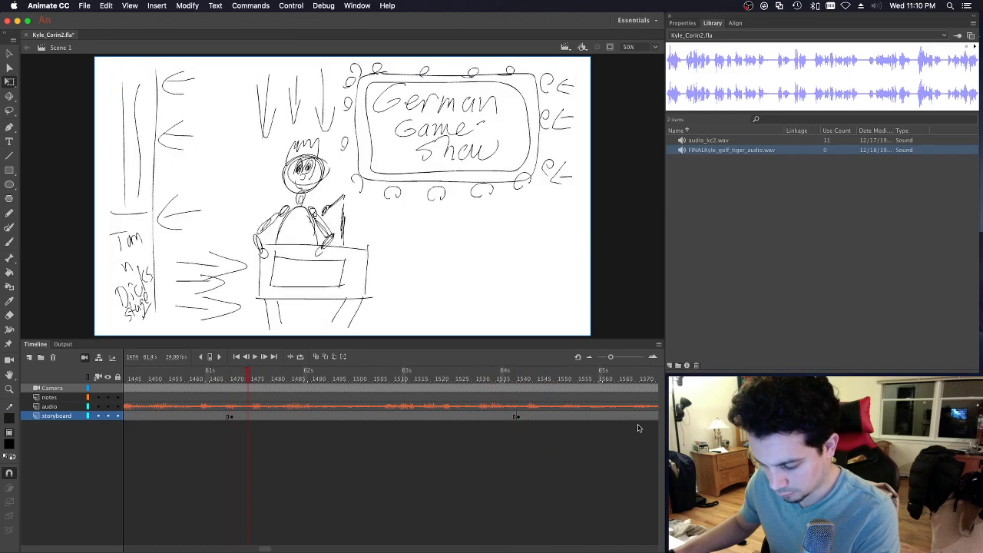
Step: Scale up the "zoom out" drawing with two podiums at frame 1540 to nearly fill the stage
{"action": "left_click", "coordinate": [517, 418]}
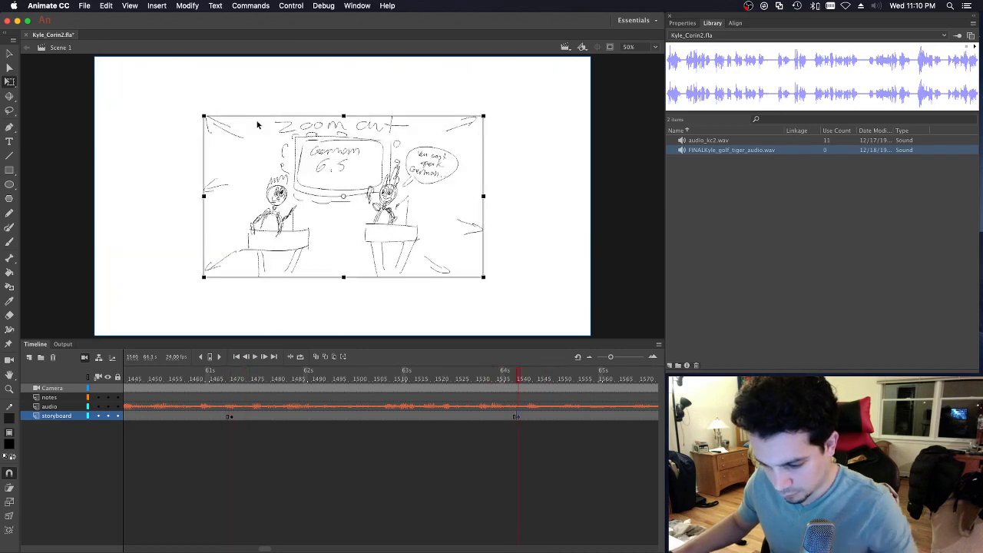
{"action": "left_click_drag", "start_coordinate": [204, 116], "coordinate": [87, 65]}
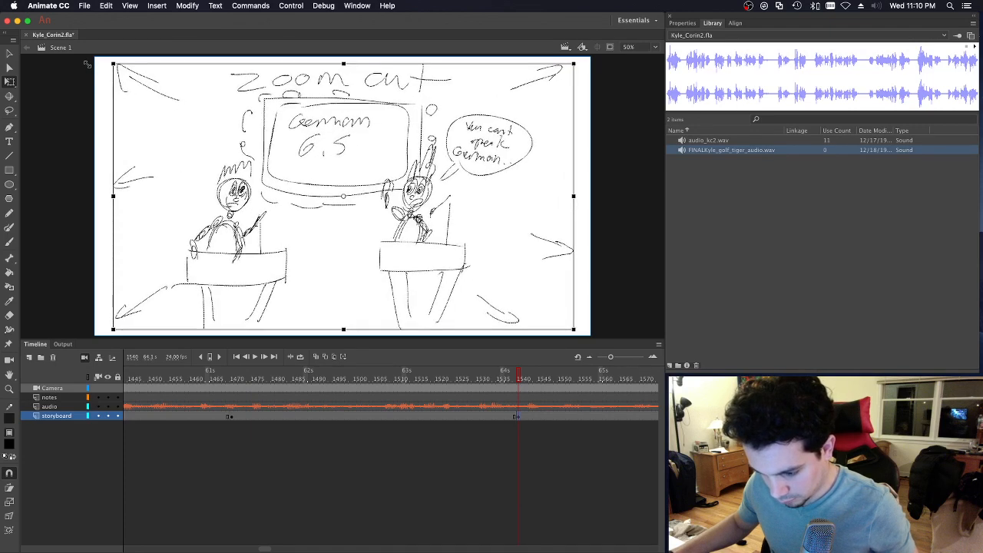
{"action": "left_click", "coordinate": [514, 315]}
Step: Play on to the "zoom out further" panel and scale up its drawing at frame 1580 to nearly fill the stage
{"action": "key", "text": "Return"}
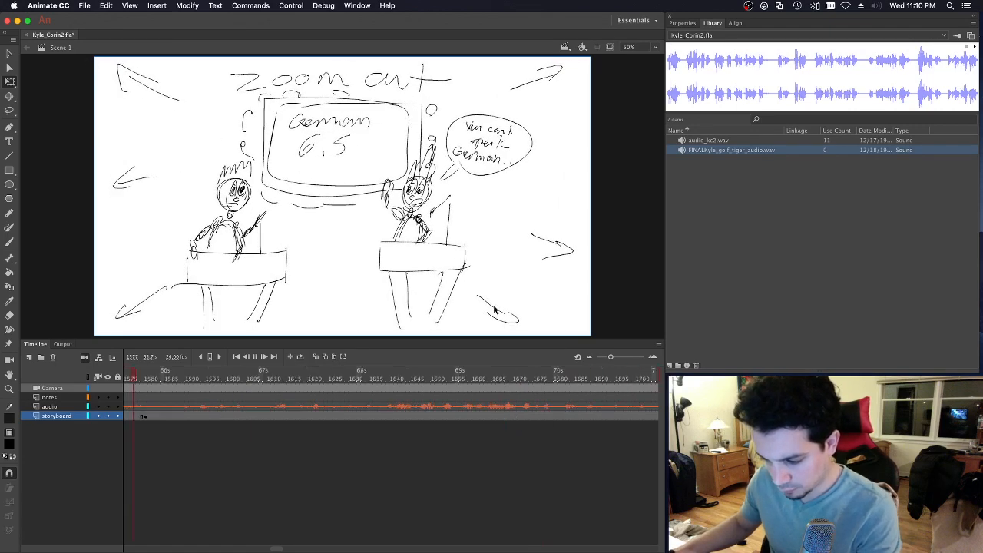
{"action": "key", "text": "Return"}
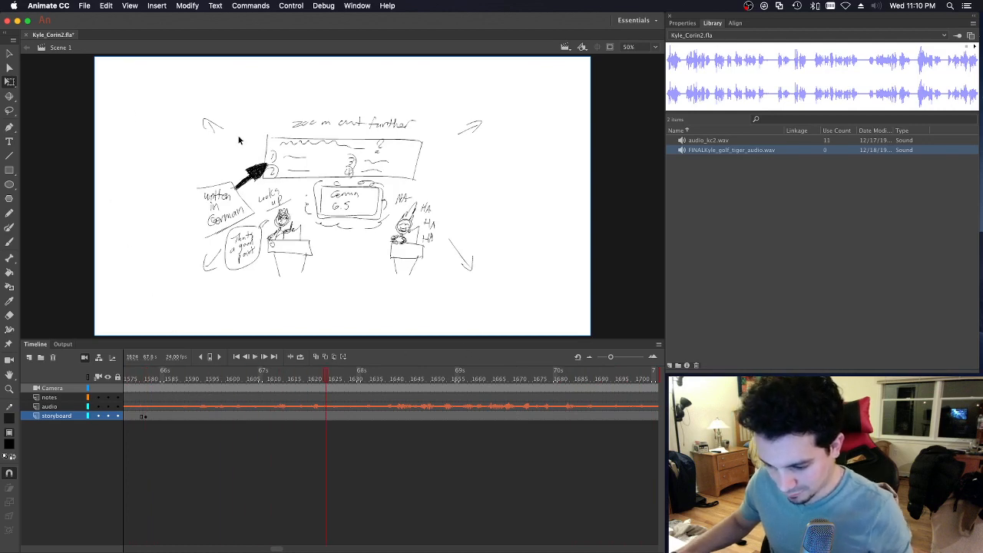
{"action": "left_click", "coordinate": [9, 82]}
{"action": "left_click", "coordinate": [9, 54]}
{"action": "left_click", "coordinate": [9, 81]}
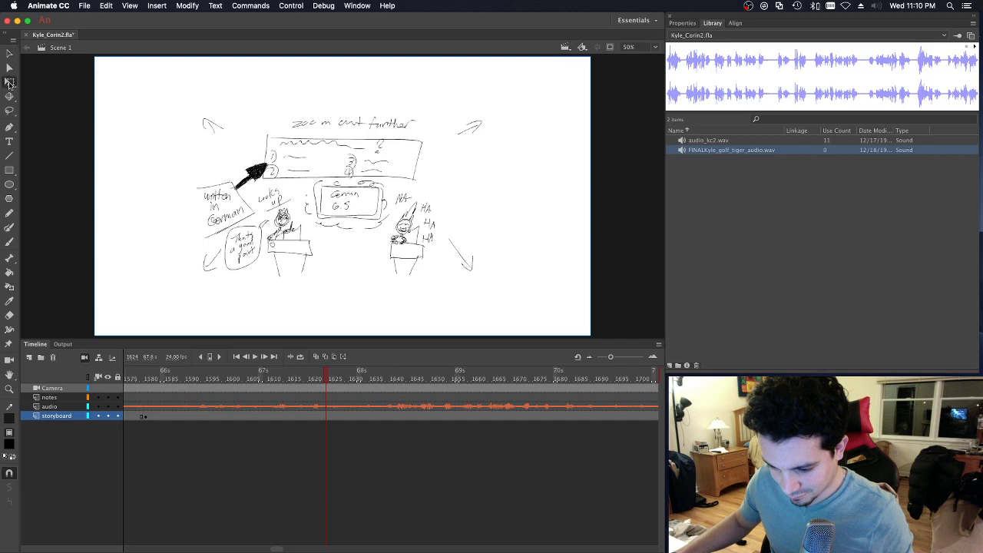
{"action": "left_click", "coordinate": [146, 417]}
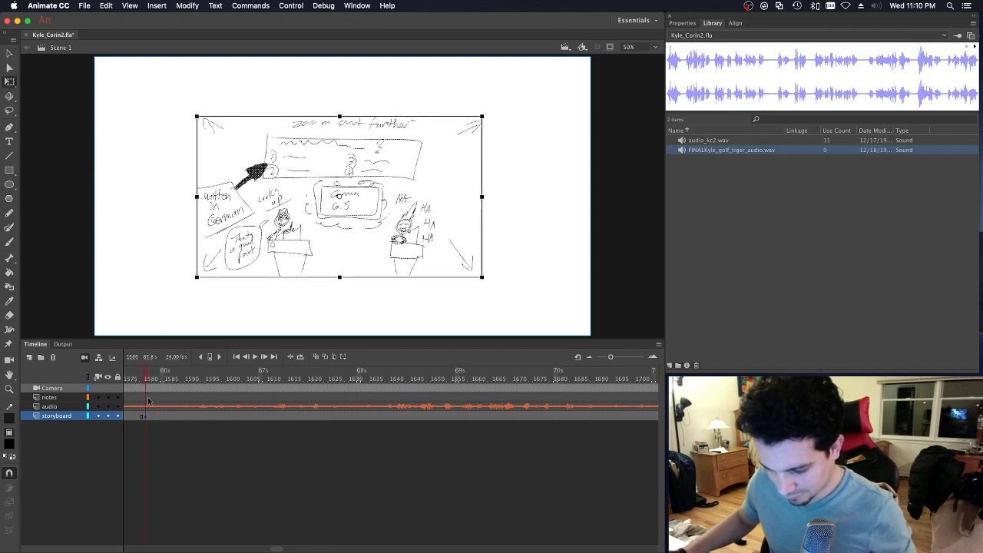
{"action": "left_click_drag", "start_coordinate": [134, 89], "coordinate": [99, 64]}
Step: Play the storyboard on from frame 1580 and scrub back to the start of the following panel at about 75 seconds
{"action": "key", "text": "Return"}
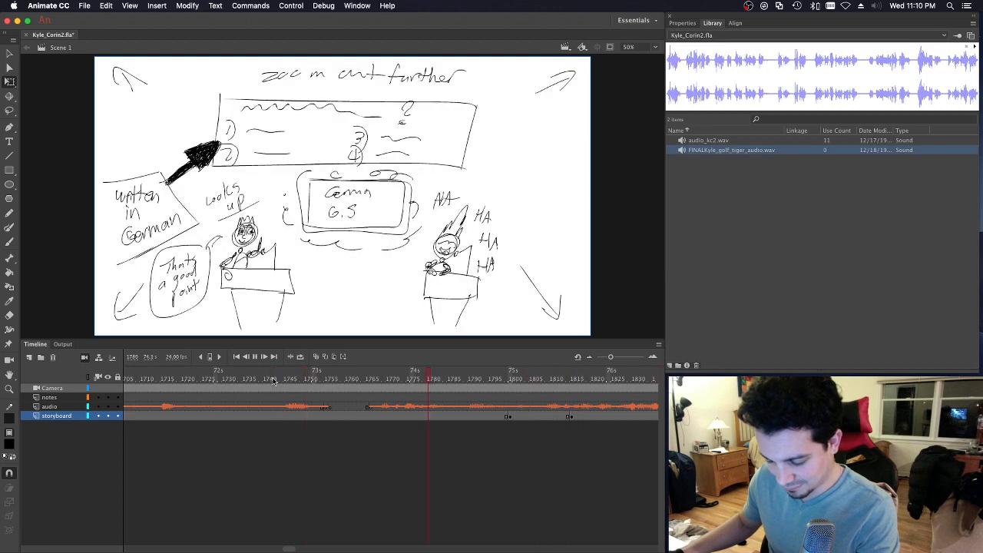
{"action": "left_click", "coordinate": [204, 379]}
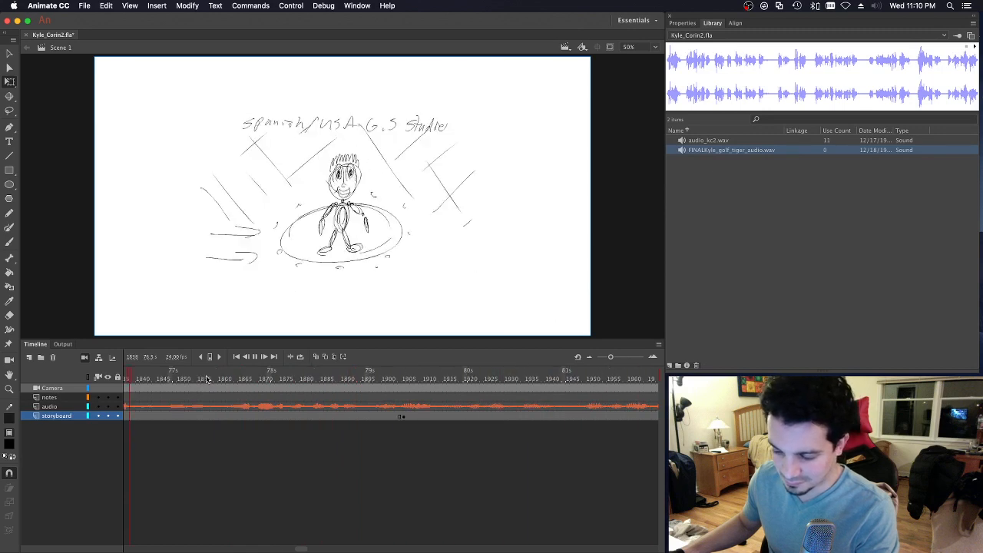
{"action": "key", "text": "Return"}
{"action": "left_click_drag", "start_coordinate": [302, 549], "coordinate": [292, 547]}
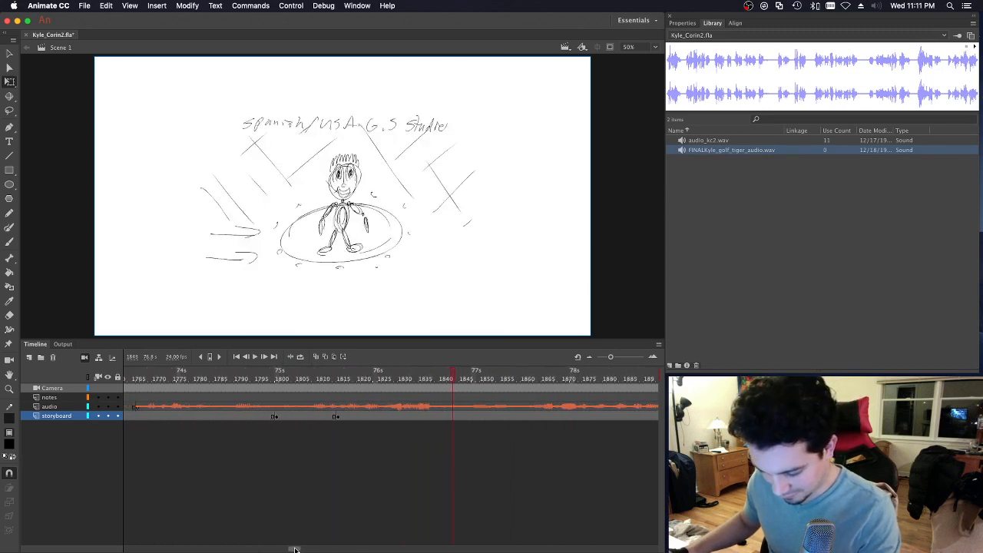
{"action": "left_click_drag", "start_coordinate": [256, 379], "coordinate": [329, 379]}
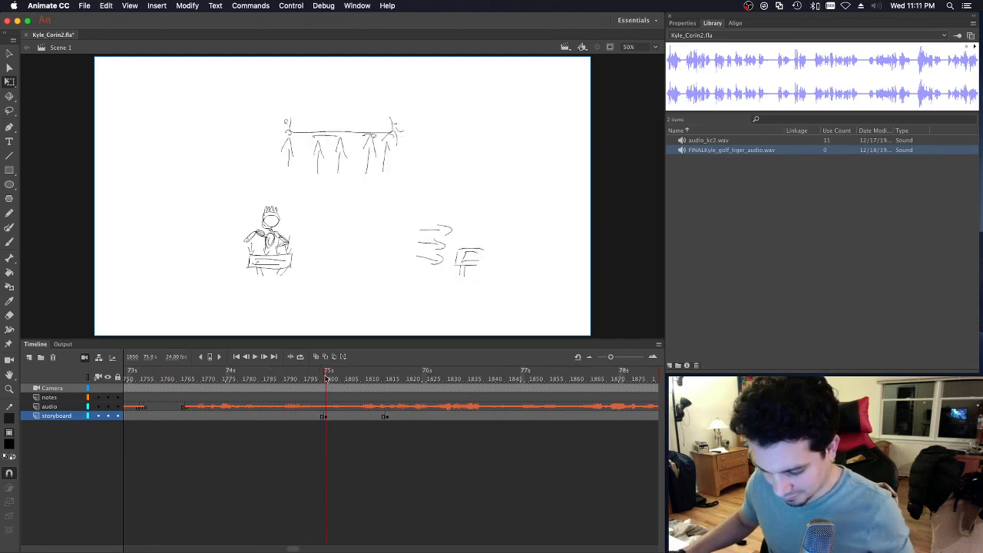
Step: Scale up the podium drawing with the arrows at frame 1800 to nearly the stage's full height and play back the transition into it
{"action": "left_click", "coordinate": [326, 416]}
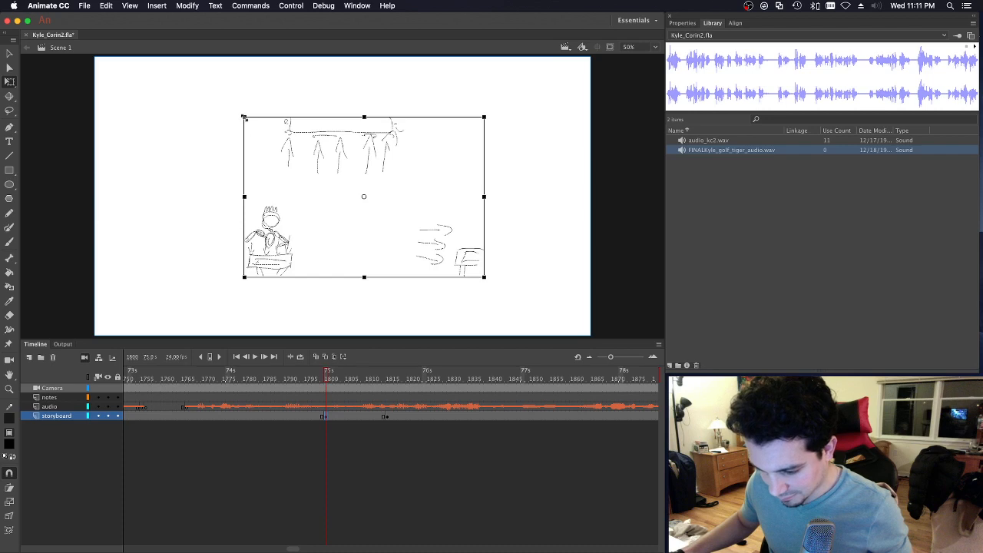
{"action": "left_click_drag", "start_coordinate": [244, 118], "coordinate": [105, 64]}
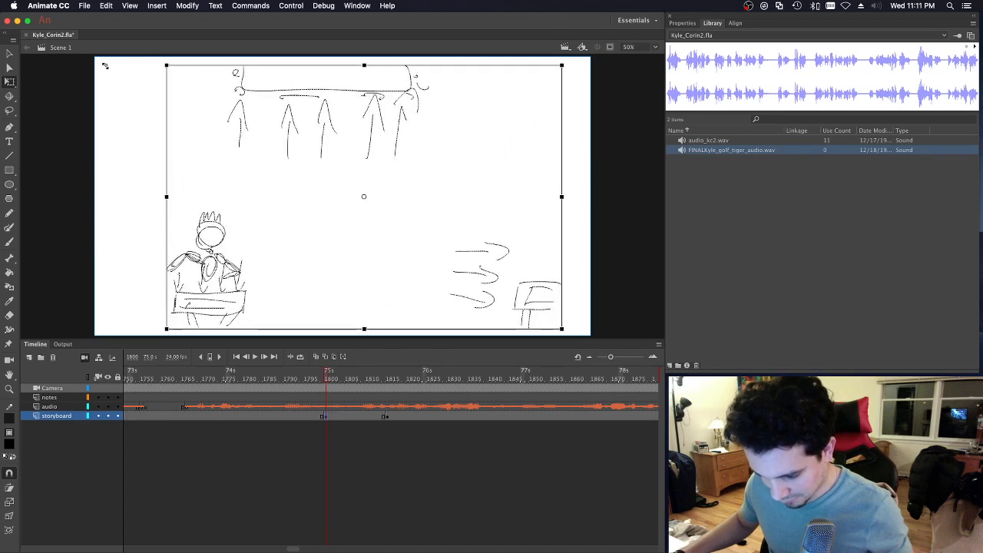
{"action": "left_click", "coordinate": [315, 377]}
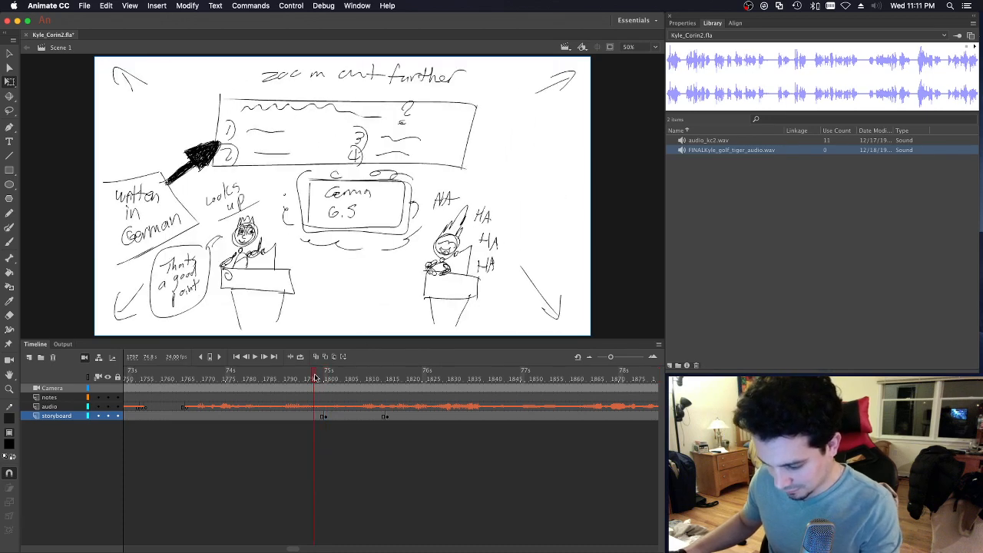
{"action": "key", "text": "Return"}
{"action": "key", "text": "Return"}
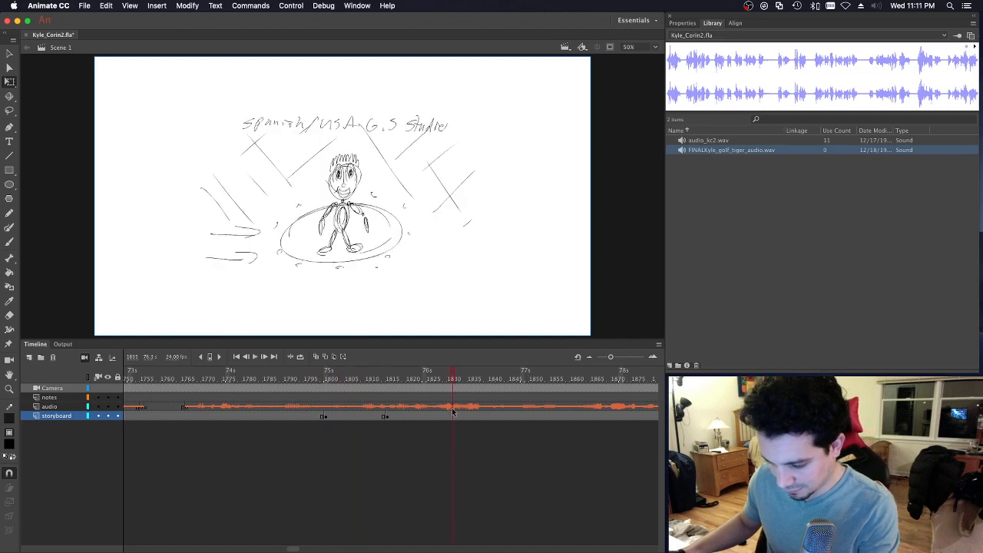
Step: Scale up the "Spanish/USA G.S Studio" drawing at frame 1815 to nearly fill the stage and play the storyboard through it
{"action": "left_click", "coordinate": [386, 417]}
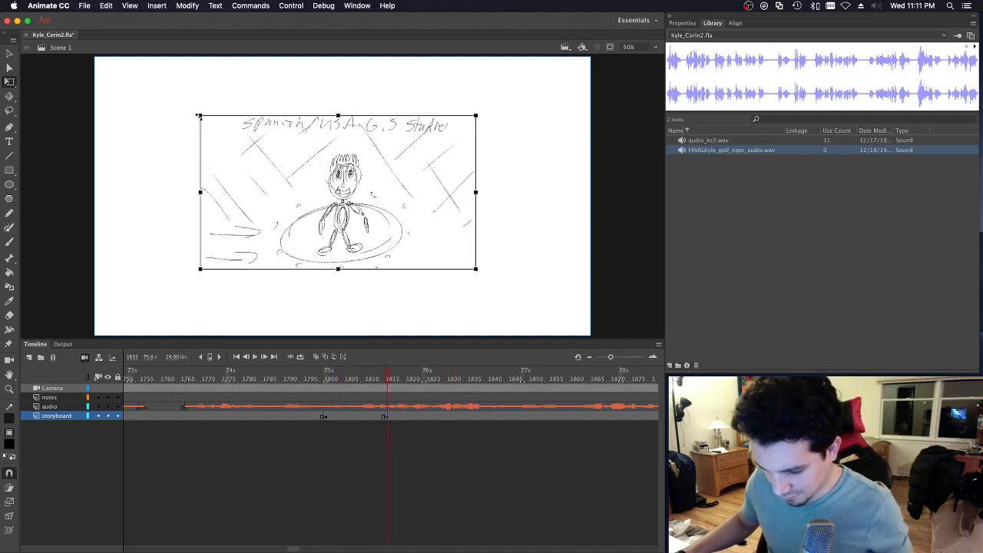
{"action": "left_click_drag", "start_coordinate": [137, 90], "coordinate": [78, 64]}
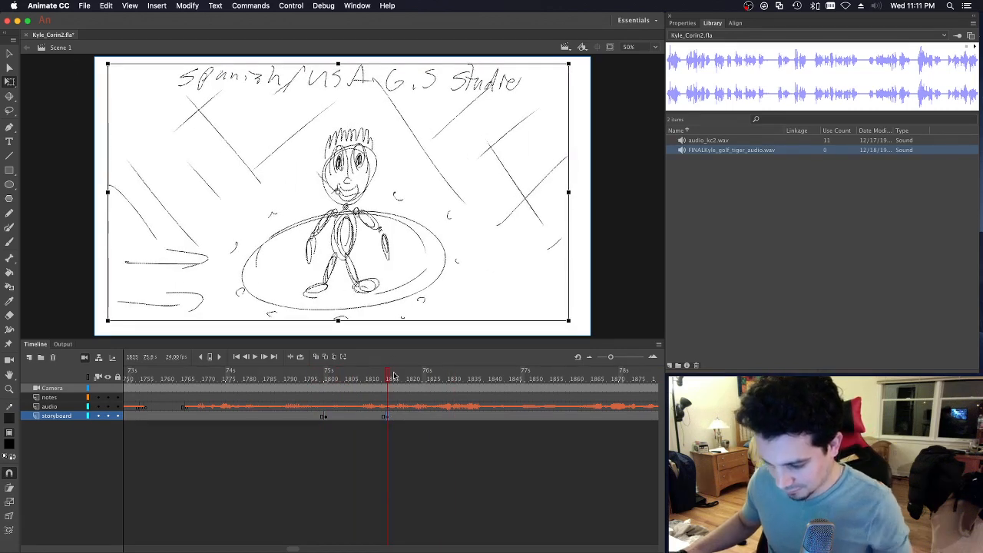
{"action": "left_click", "coordinate": [341, 374]}
{"action": "key", "text": "Return"}
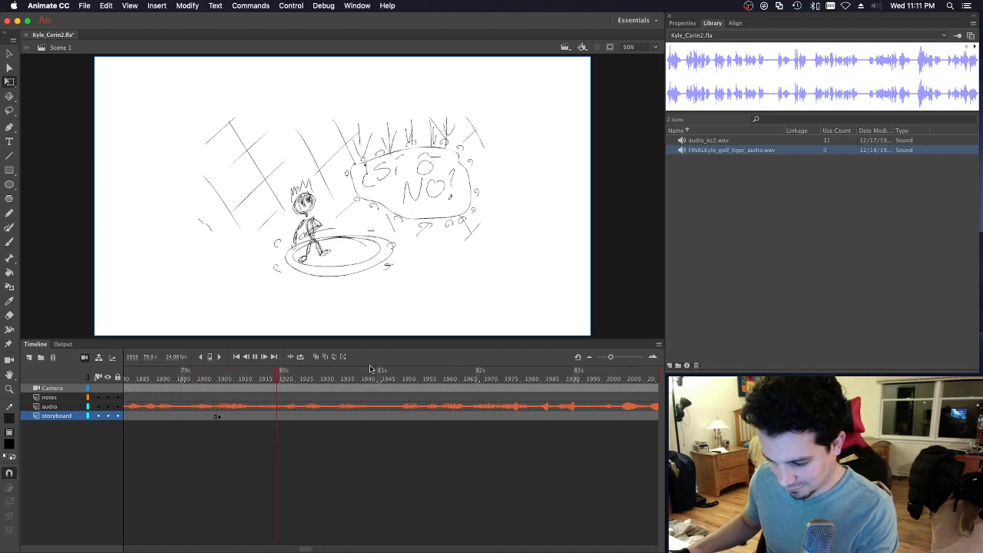
Step: Stop on the "¿Sí o No?" panel, scale up its whole drawing to nearly fill the stage, and play from just before its start
{"action": "key", "text": "Return"}
{"action": "left_click_drag", "start_coordinate": [163, 93], "coordinate": [507, 315]}
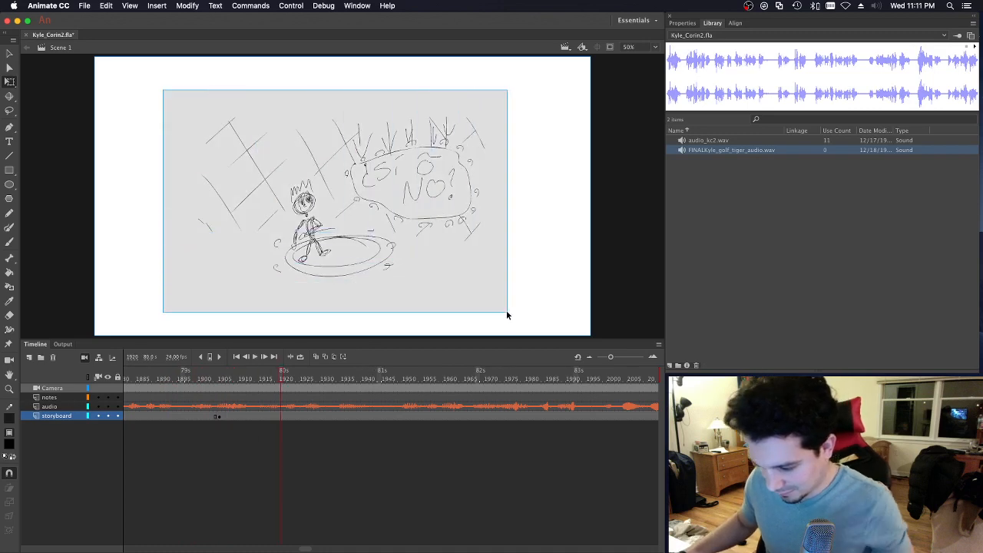
{"action": "left_click_drag", "start_coordinate": [483, 277], "coordinate": [589, 335]}
{"action": "left_click", "coordinate": [214, 379]}
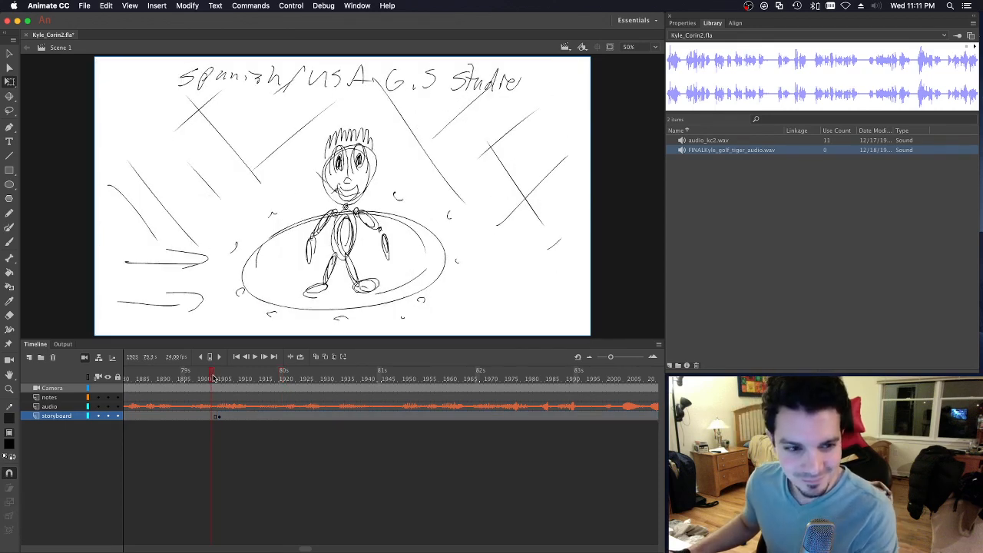
{"action": "key", "text": "Return"}
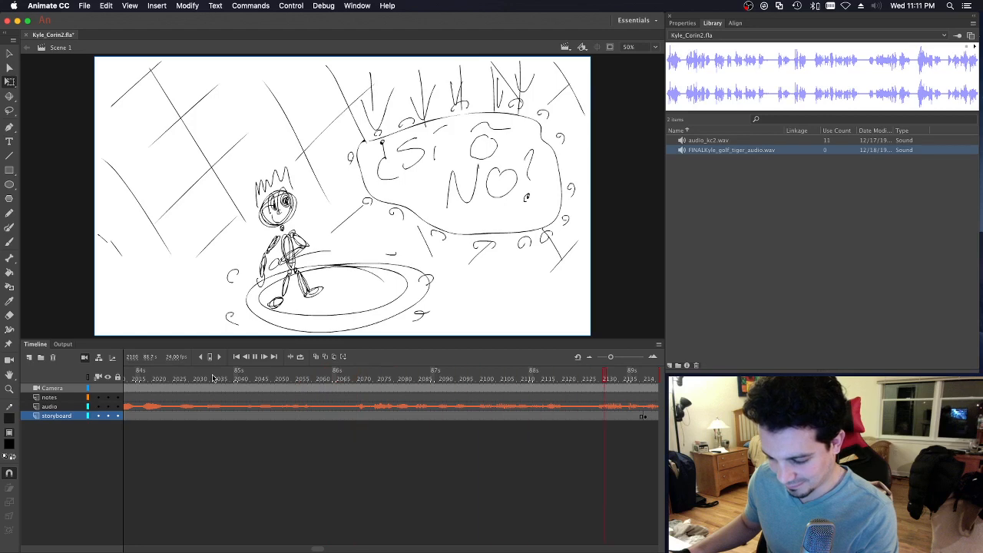
Step: Scrub back from the panel at about 90 seconds and replay the audio around 83 seconds of the "¿Sí o No?" panel
{"action": "mouse_move", "coordinate": [331, 548]}
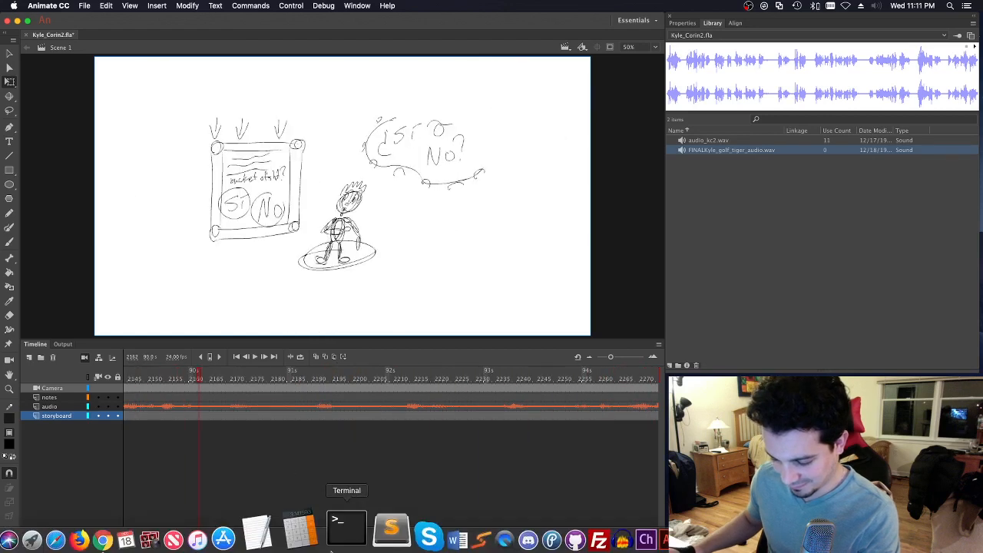
{"action": "left_click_drag", "start_coordinate": [330, 549], "coordinate": [326, 549]}
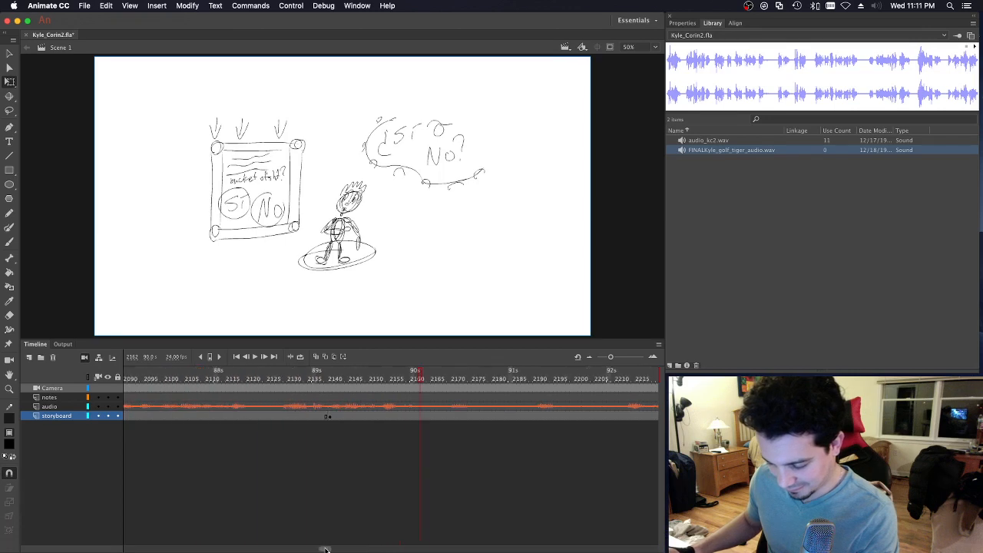
{"action": "left_click_drag", "start_coordinate": [360, 377], "coordinate": [150, 367]}
{"action": "left_click_drag", "start_coordinate": [328, 549], "coordinate": [316, 549]}
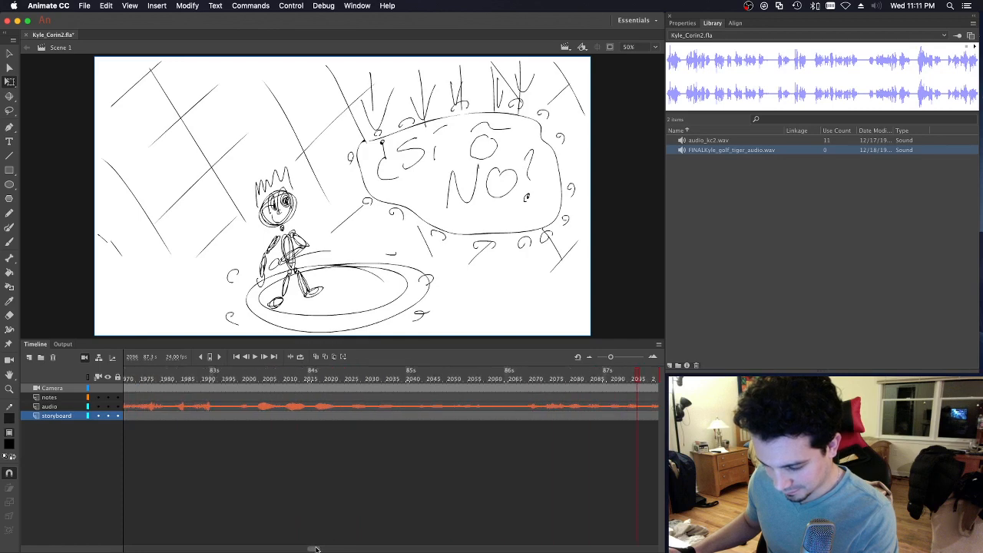
{"action": "left_click_drag", "start_coordinate": [316, 548], "coordinate": [305, 548]}
{"action": "left_click", "coordinate": [350, 378]}
{"action": "key", "text": "Return"}
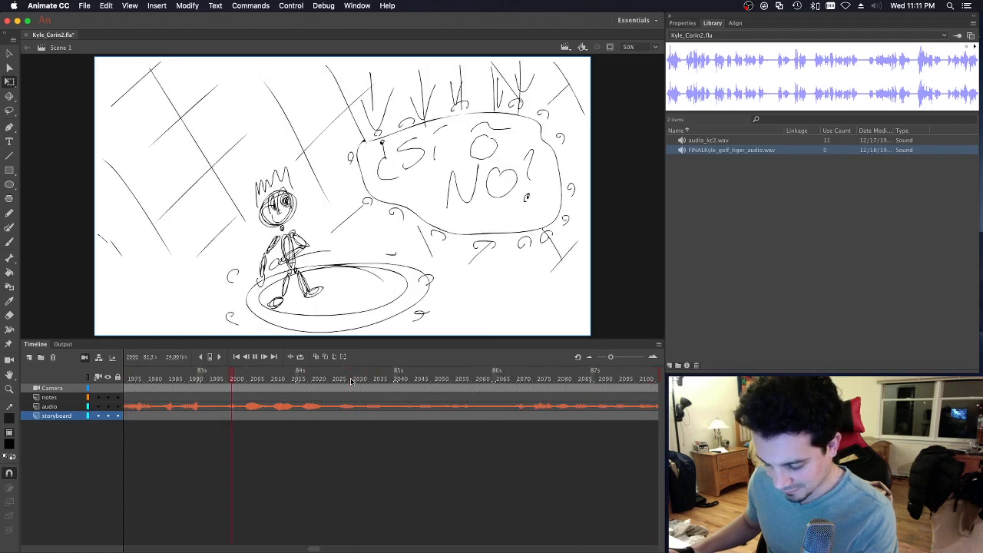
Step: Insert a blank keyframe on the storyboard layer at frame 2005, at the start of the loud audio peak
{"action": "left_click_drag", "start_coordinate": [219, 379], "coordinate": [252, 379]}
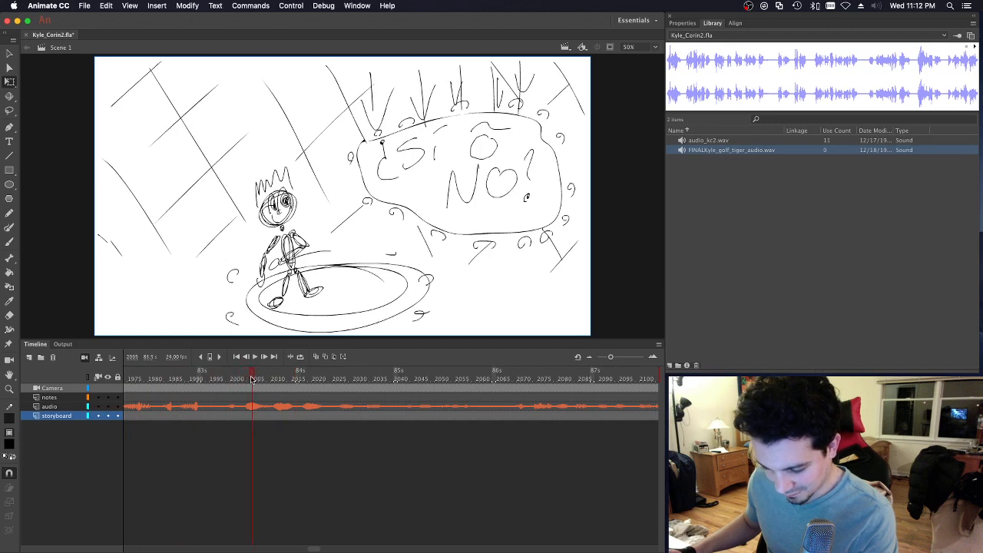
{"action": "left_click", "coordinate": [252, 416]}
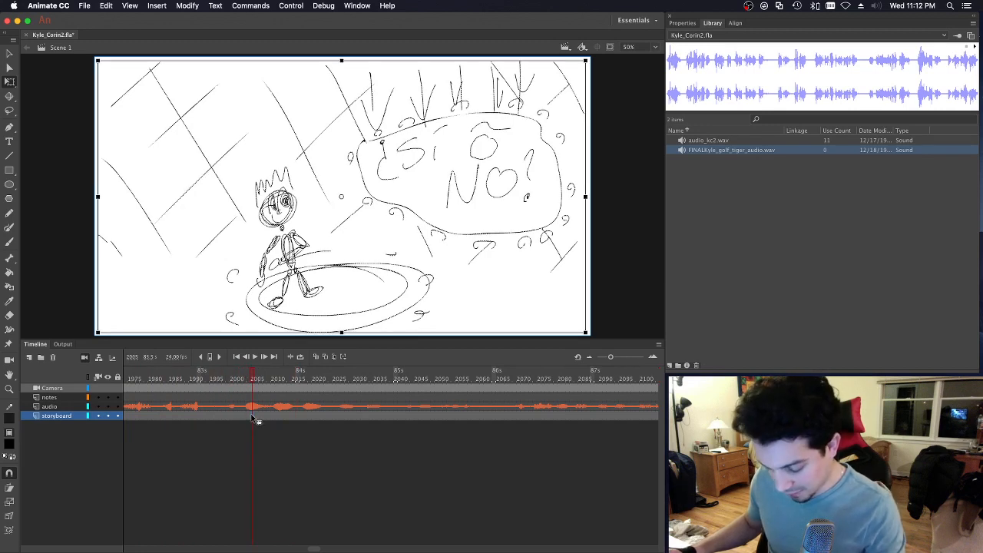
{"action": "key", "text": "F7"}
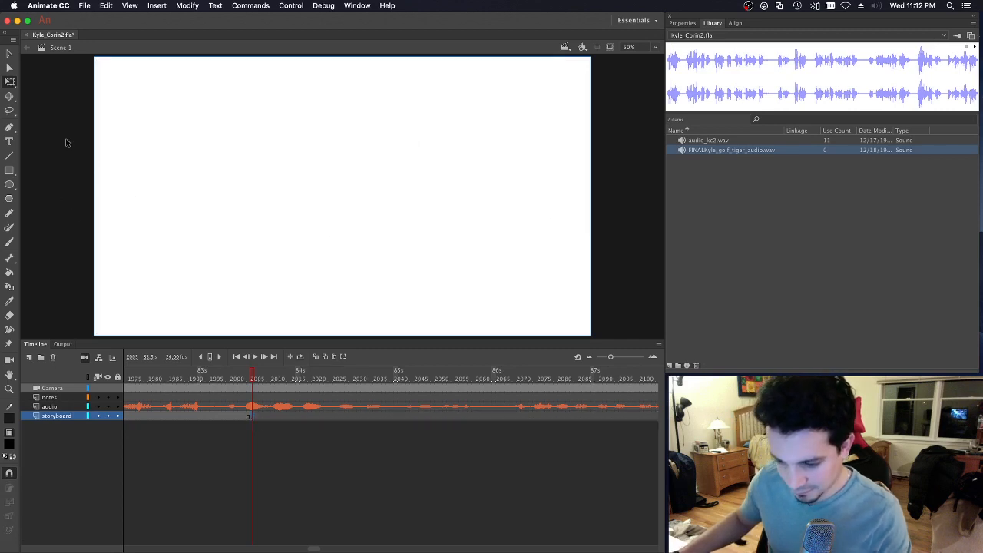
{"action": "key", "text": "super+Tab"}
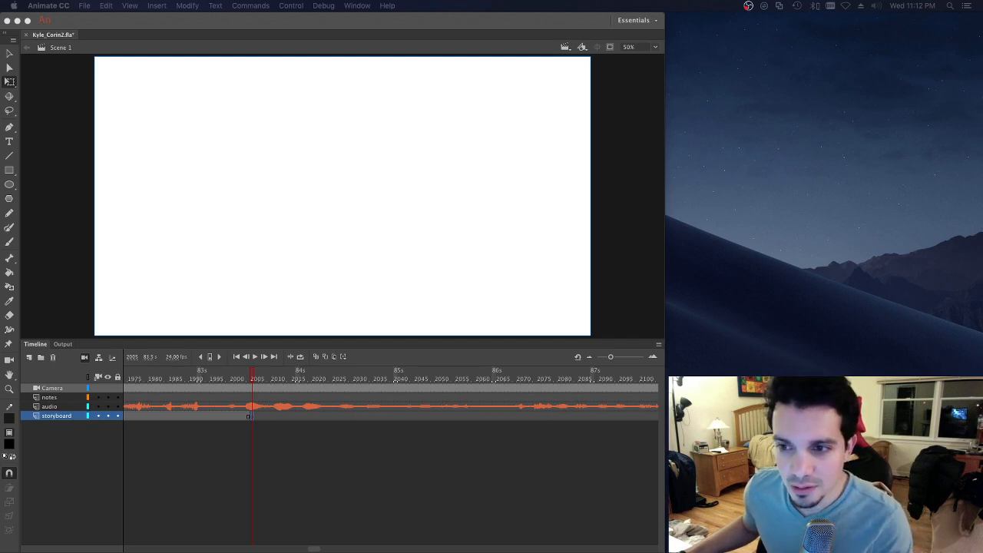
{"action": "left_click", "coordinate": [61, 181]}
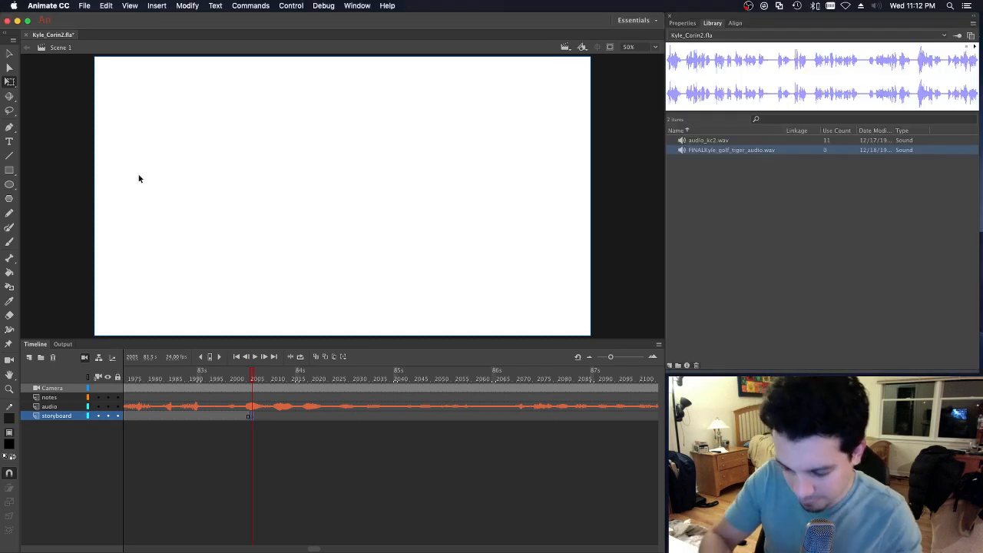
Step: Brush a spiky-haired figure looking sideways just left of the stage's centre, with head, torso, hanging arms, legs and feet
{"action": "left_click", "coordinate": [10, 243]}
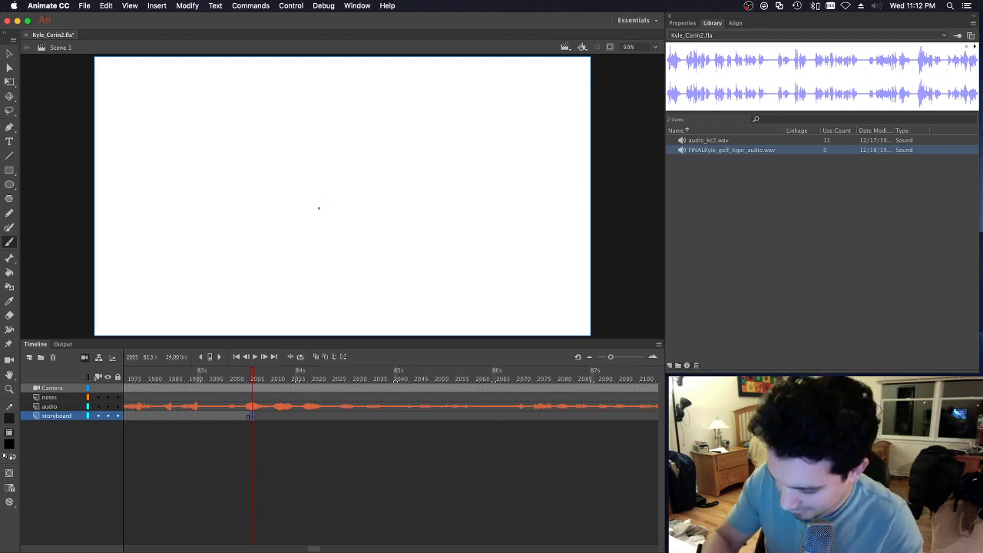
{"action": "mouse_move", "coordinate": [298, 180]}
{"action": "left_mouse_down"}
{"action": "mouse_move", "coordinate": [342, 199]}
{"action": "mouse_move", "coordinate": [311, 146]}
{"action": "left_mouse_up"}
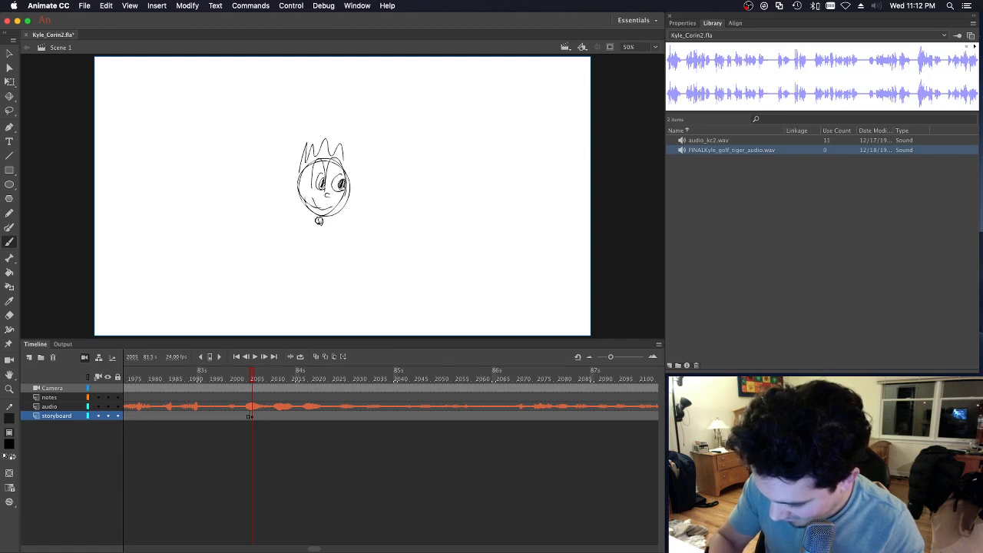
{"action": "mouse_move", "coordinate": [309, 281]}
{"action": "left_mouse_down"}
{"action": "mouse_move", "coordinate": [329, 242]}
{"action": "mouse_move", "coordinate": [288, 261]}
{"action": "left_mouse_up"}
{"action": "left_click_drag", "start_coordinate": [307, 229], "coordinate": [283, 287]}
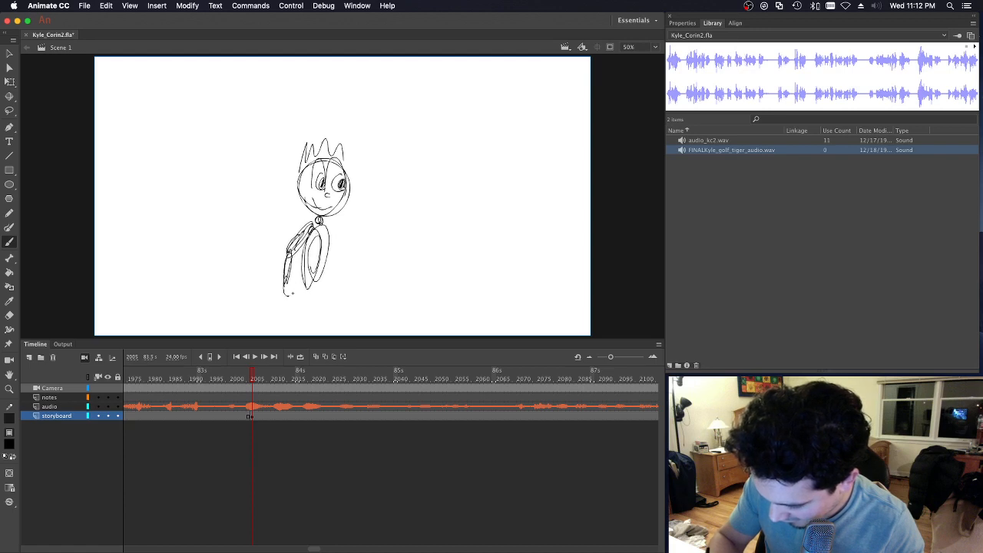
{"action": "mouse_move", "coordinate": [326, 225]}
{"action": "left_mouse_down"}
{"action": "mouse_move", "coordinate": [353, 244]}
{"action": "mouse_move", "coordinate": [347, 265]}
{"action": "left_mouse_up"}
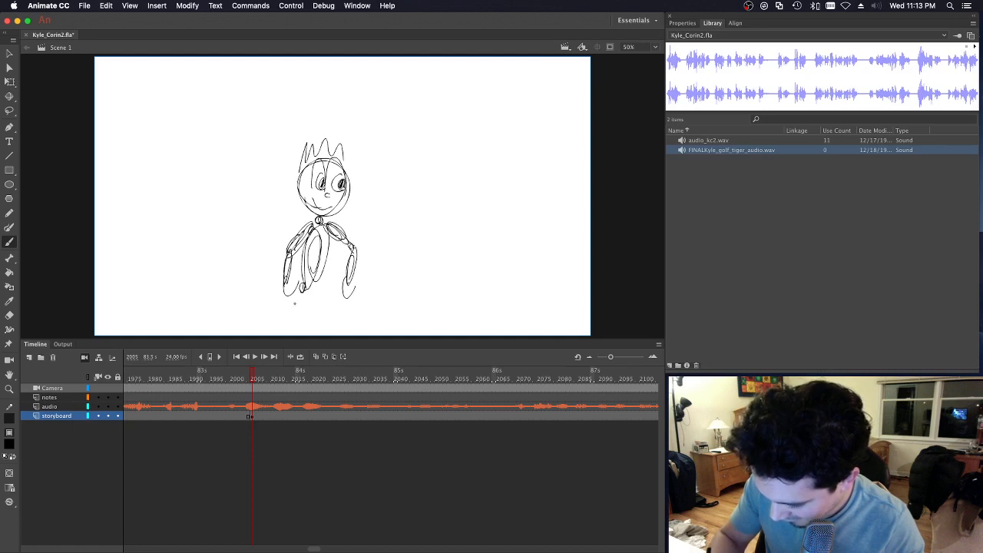
{"action": "left_click_drag", "start_coordinate": [294, 304], "coordinate": [288, 324]}
{"action": "mouse_move", "coordinate": [321, 275]}
{"action": "left_mouse_down"}
{"action": "mouse_move", "coordinate": [314, 310]}
{"action": "mouse_move", "coordinate": [350, 323]}
{"action": "left_mouse_up"}
{"action": "mouse_move", "coordinate": [291, 314]}
{"action": "left_mouse_down"}
{"action": "mouse_move", "coordinate": [264, 321]}
{"action": "mouse_move", "coordinate": [286, 325]}
{"action": "left_mouse_up"}
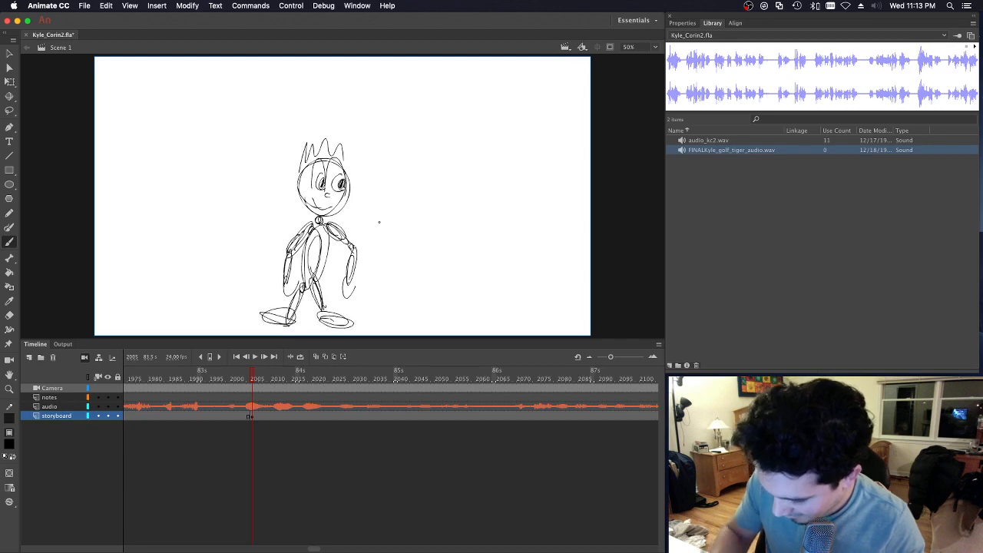
Step: Draw a large round platform around the figure's lower body, running off the bottom edge of the stage
{"action": "left_click_drag", "start_coordinate": [277, 252], "coordinate": [207, 315]}
{"action": "left_click_drag", "start_coordinate": [357, 243], "coordinate": [426, 336]}
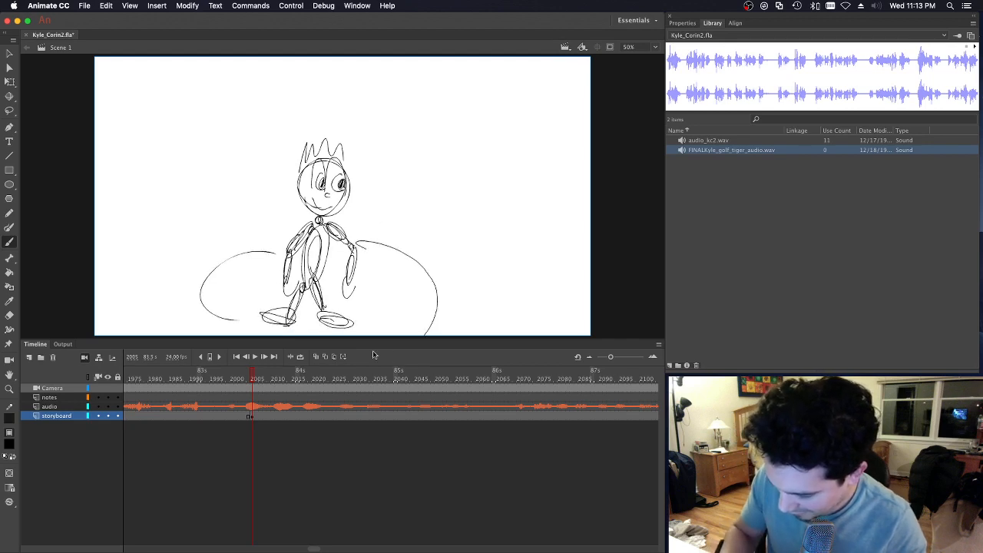
{"action": "left_click_drag", "start_coordinate": [235, 266], "coordinate": [230, 326]}
Step: Draw a large wavy sign outline in the stage's upper right and surround it with small light-bulb marks
{"action": "mouse_move", "coordinate": [384, 98]}
{"action": "left_mouse_down"}
{"action": "mouse_move", "coordinate": [428, 79]}
{"action": "mouse_move", "coordinate": [509, 67]}
{"action": "mouse_move", "coordinate": [560, 99]}
{"action": "mouse_move", "coordinate": [387, 175]}
{"action": "mouse_move", "coordinate": [433, 222]}
{"action": "mouse_move", "coordinate": [544, 192]}
{"action": "mouse_move", "coordinate": [544, 129]}
{"action": "left_mouse_up"}
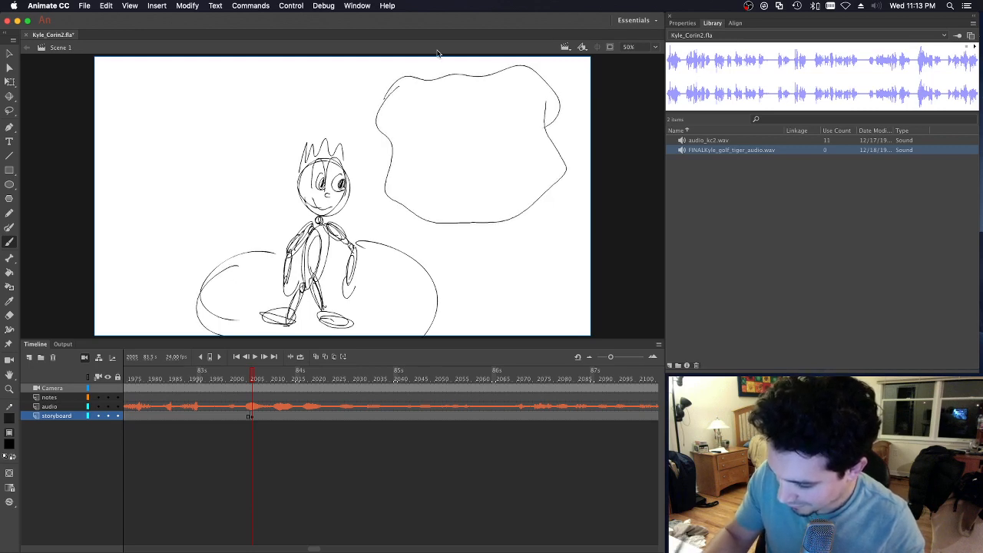
{"action": "mouse_move", "coordinate": [484, 64]}
{"action": "left_mouse_down"}
{"action": "mouse_move", "coordinate": [545, 57]}
{"action": "mouse_move", "coordinate": [578, 103]}
{"action": "left_mouse_up"}
{"action": "left_click_drag", "start_coordinate": [573, 140], "coordinate": [568, 145]}
{"action": "left_click_drag", "start_coordinate": [540, 216], "coordinate": [536, 226]}
{"action": "left_click_drag", "start_coordinate": [477, 233], "coordinate": [477, 234]}
{"action": "left_click_drag", "start_coordinate": [424, 230], "coordinate": [431, 241]}
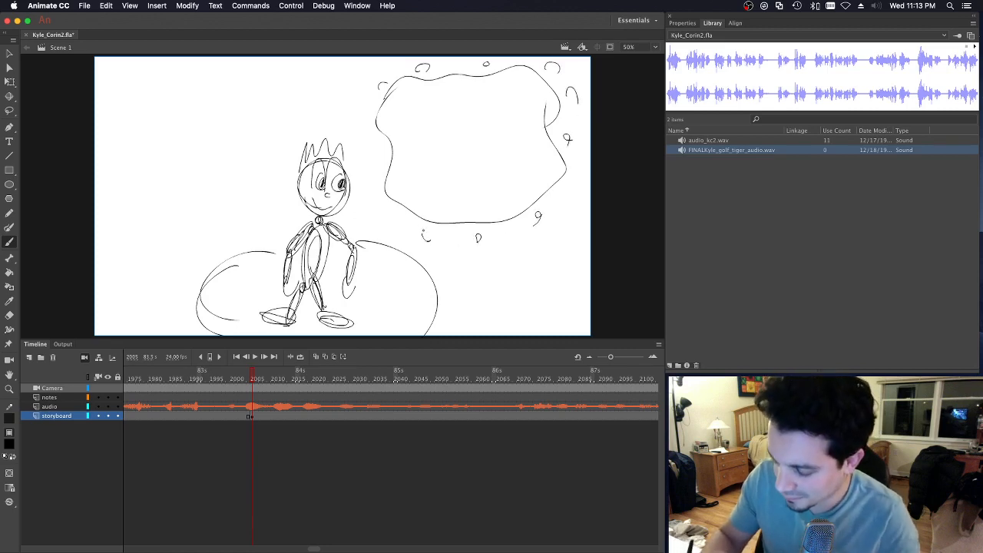
{"action": "left_click_drag", "start_coordinate": [380, 205], "coordinate": [381, 217]}
{"action": "left_click_drag", "start_coordinate": [369, 153], "coordinate": [372, 175]}
Step: Hand-letter "¿Sí o No?" on two lines inside the wavy sign outline
{"action": "mouse_move", "coordinate": [439, 105]}
{"action": "left_mouse_down"}
{"action": "mouse_move", "coordinate": [413, 113]}
{"action": "mouse_move", "coordinate": [421, 142]}
{"action": "left_mouse_up"}
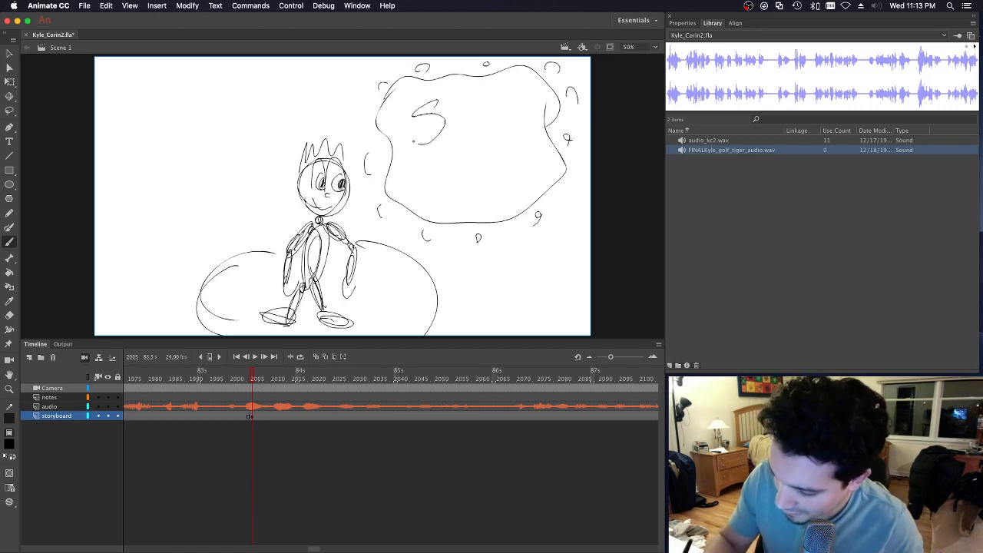
{"action": "left_click_drag", "start_coordinate": [509, 91], "coordinate": [506, 93]}
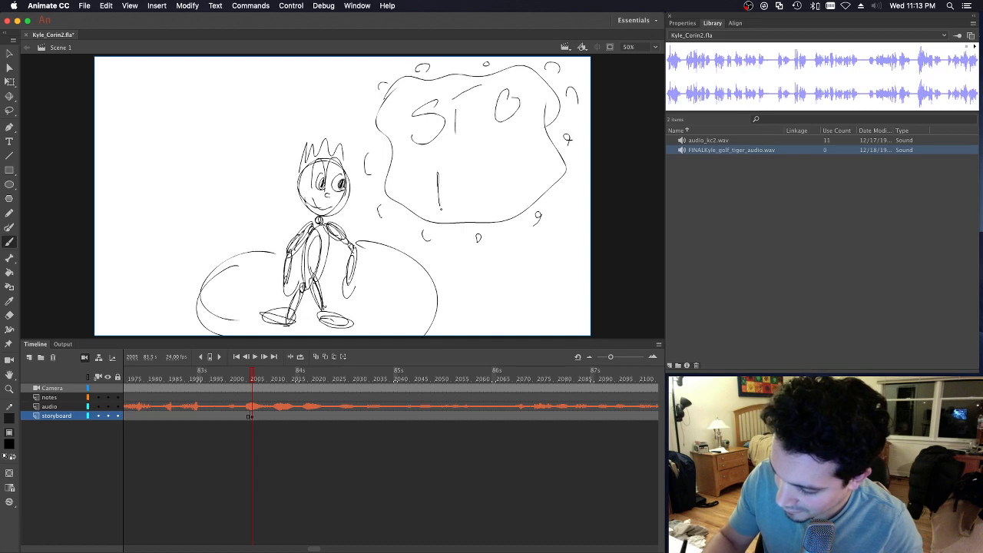
{"action": "mouse_move", "coordinate": [439, 201]}
{"action": "left_mouse_down"}
{"action": "mouse_move", "coordinate": [470, 153]}
{"action": "mouse_move", "coordinate": [508, 161]}
{"action": "left_mouse_up"}
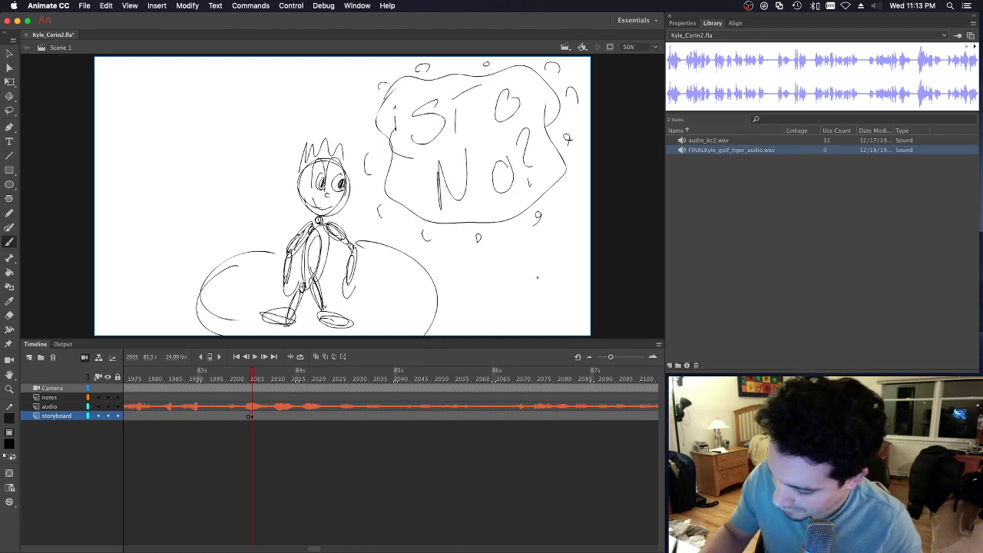
Step: Sketch a laughing second figure with swept-back hair and bent arms at the stage's lower right, with "HA" lettered beside it
{"action": "mouse_move", "coordinate": [517, 262]}
{"action": "left_mouse_down"}
{"action": "mouse_move", "coordinate": [543, 215]}
{"action": "mouse_move", "coordinate": [585, 194]}
{"action": "left_mouse_up"}
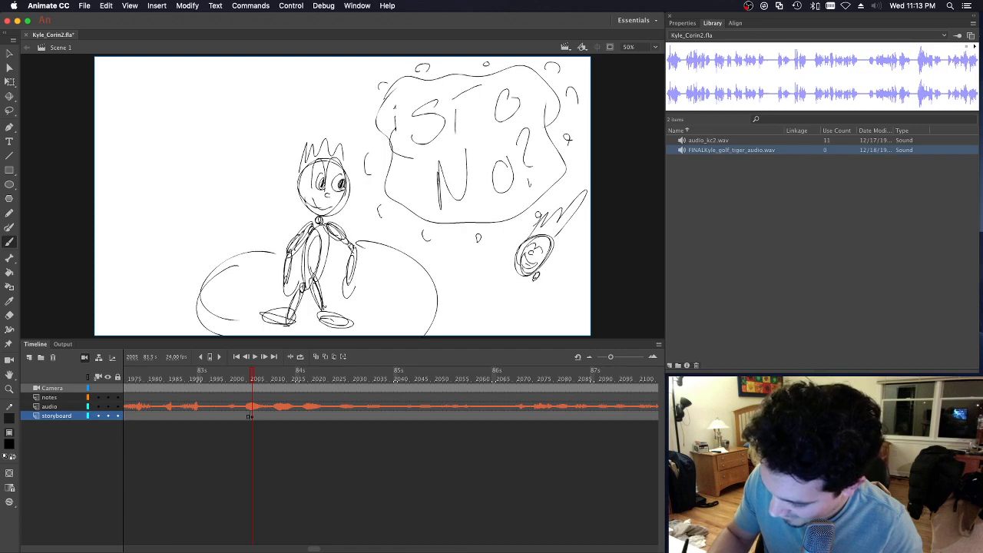
{"action": "mouse_move", "coordinate": [543, 283]}
{"action": "left_mouse_down"}
{"action": "mouse_move", "coordinate": [567, 275]}
{"action": "mouse_move", "coordinate": [539, 282]}
{"action": "mouse_move", "coordinate": [581, 288]}
{"action": "mouse_move", "coordinate": [588, 279]}
{"action": "left_mouse_up"}
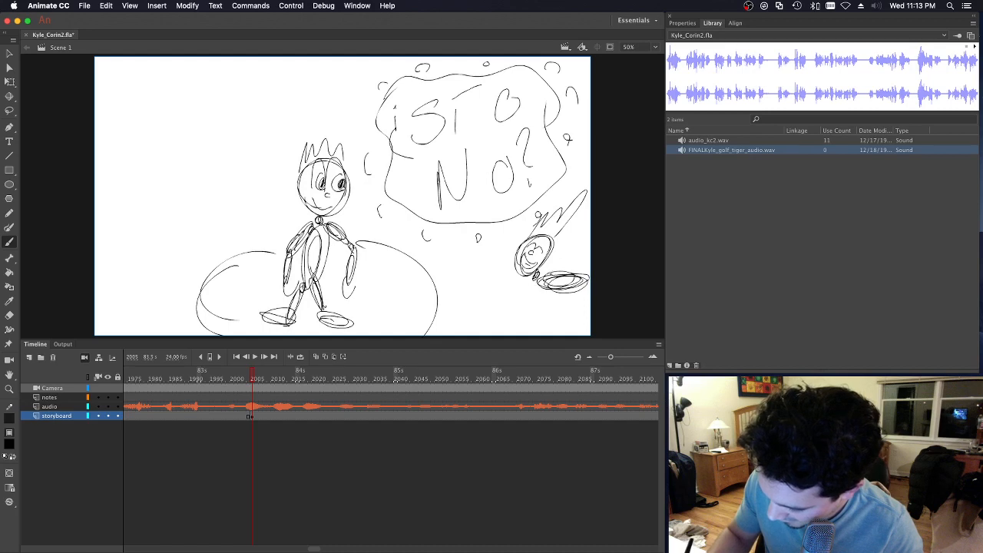
{"action": "left_click_drag", "start_coordinate": [578, 243], "coordinate": [567, 259]}
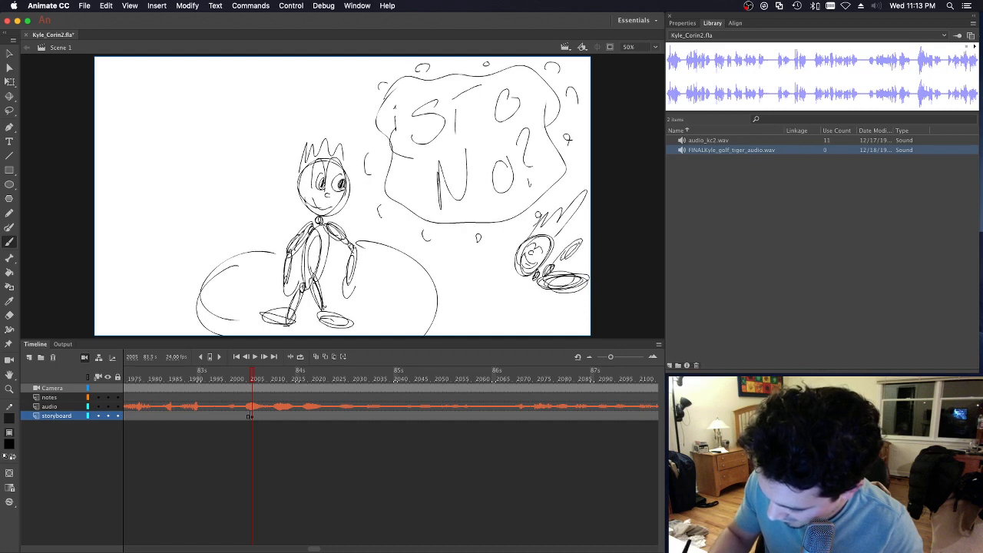
{"action": "mouse_move", "coordinate": [535, 288]}
{"action": "left_mouse_down"}
{"action": "mouse_move", "coordinate": [529, 298]}
{"action": "mouse_move", "coordinate": [523, 282]}
{"action": "mouse_move", "coordinate": [507, 297]}
{"action": "left_mouse_up"}
{"action": "left_click_drag", "start_coordinate": [504, 260], "coordinate": [524, 269]}
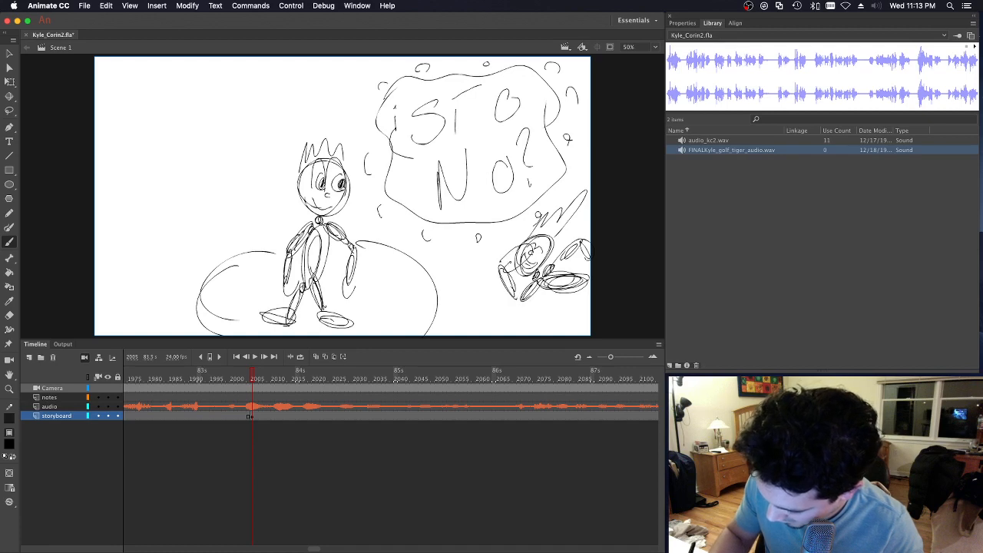
{"action": "key", "text": "super+z"}
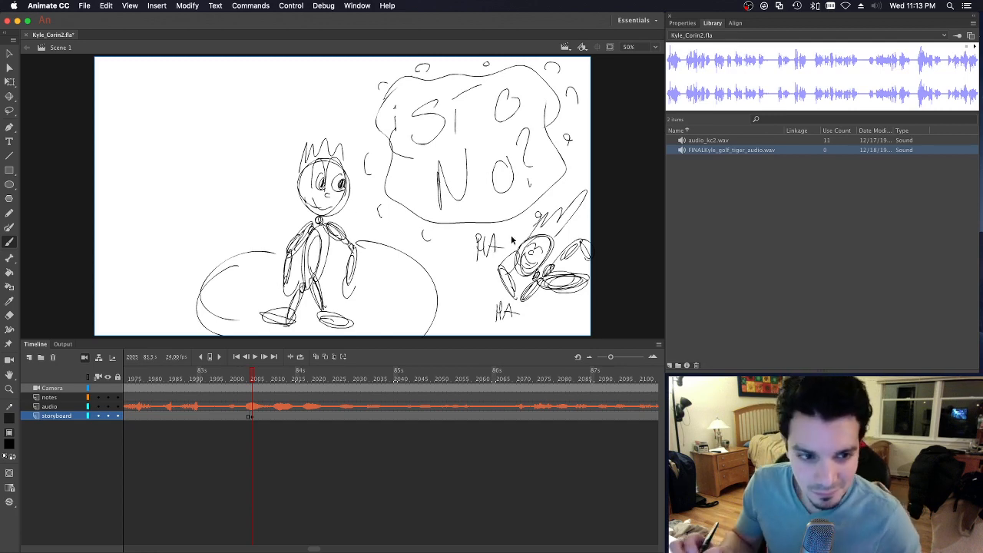
Step: Save the storyboard file and play the timeline back from around frame 1984
{"action": "key", "text": "super+s"}
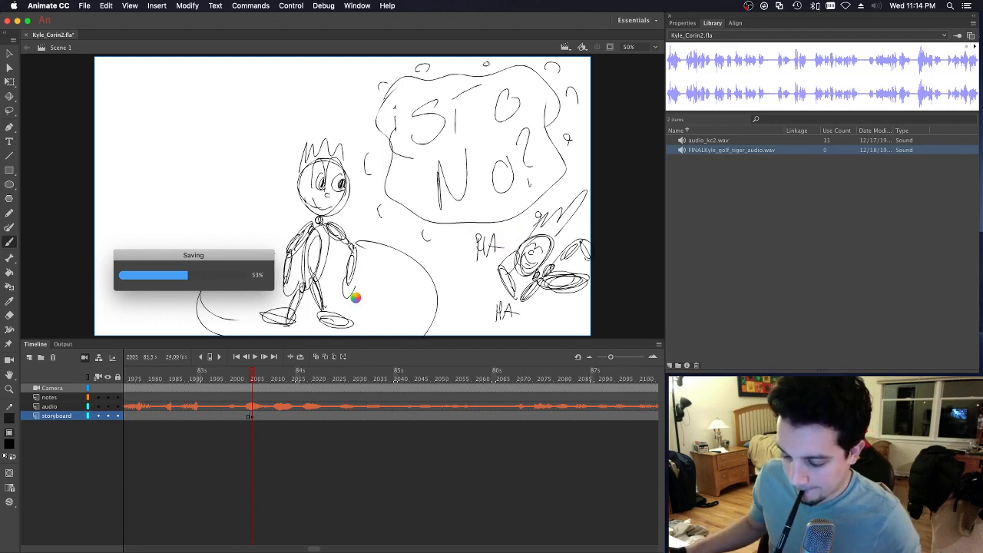
{"action": "key", "text": "super+Tab"}
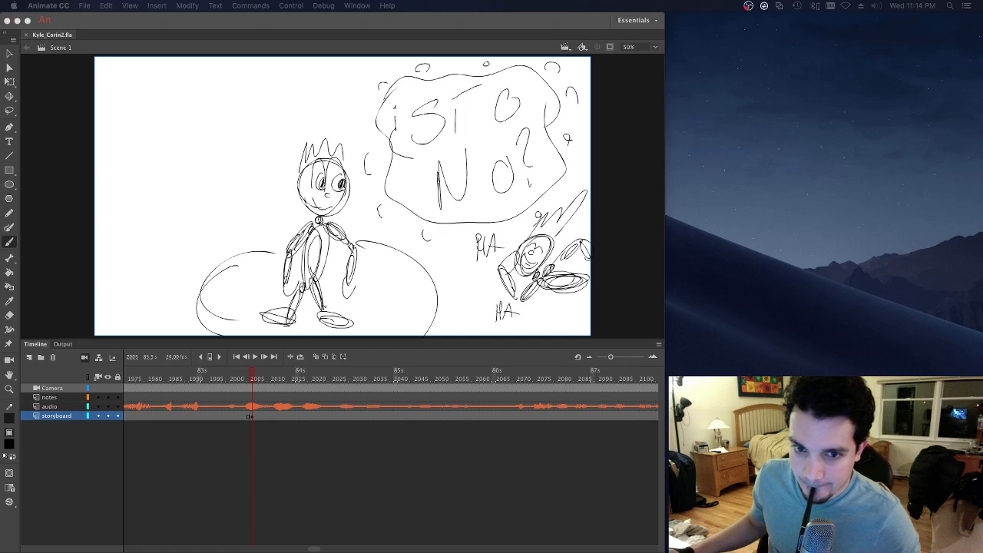
{"action": "key", "text": "super+Tab"}
{"action": "left_click", "coordinate": [169, 378]}
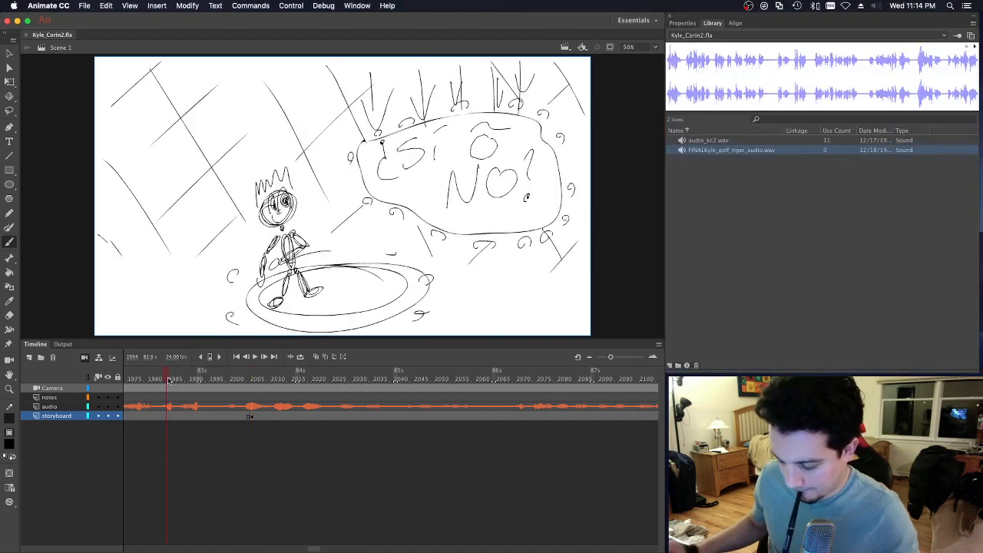
{"action": "key", "text": "Return"}
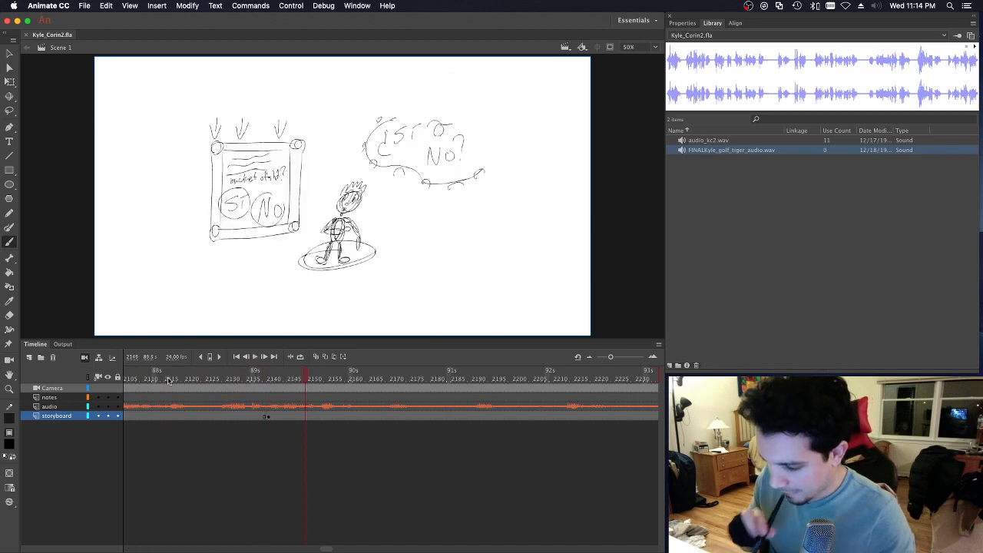
Step: Scale the frame 2140 panel up to fill the stage and erase its "¿Sí o No?" sign
{"action": "left_click", "coordinate": [268, 416]}
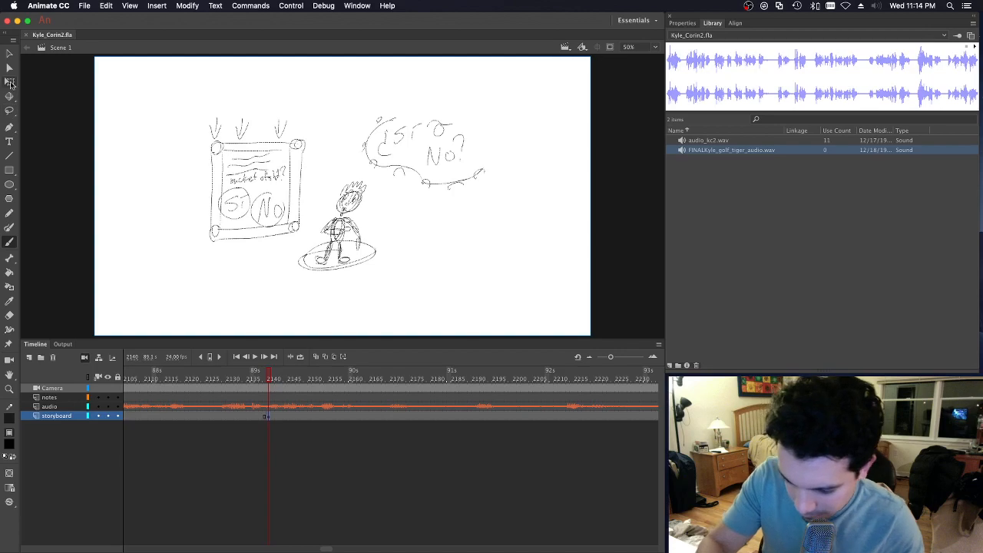
{"action": "left_click", "coordinate": [9, 81]}
{"action": "left_click_drag", "start_coordinate": [485, 271], "coordinate": [589, 340]}
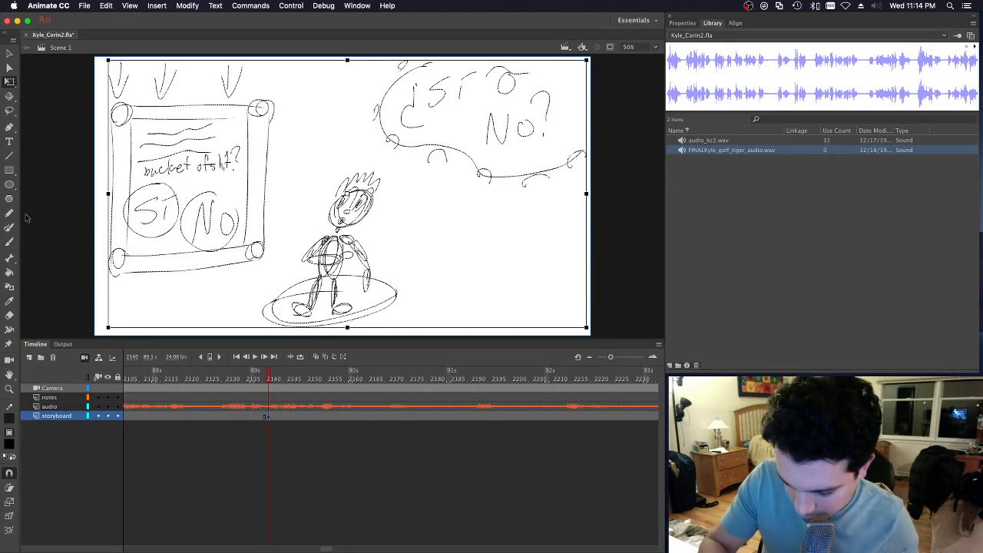
{"action": "left_click", "coordinate": [10, 317]}
{"action": "mouse_move", "coordinate": [507, 177]}
{"action": "left_mouse_down"}
{"action": "mouse_move", "coordinate": [552, 144]}
{"action": "mouse_move", "coordinate": [528, 174]}
{"action": "mouse_move", "coordinate": [527, 192]}
{"action": "mouse_move", "coordinate": [578, 159]}
{"action": "mouse_move", "coordinate": [583, 133]}
{"action": "mouse_move", "coordinate": [544, 99]}
{"action": "mouse_move", "coordinate": [527, 112]}
{"action": "mouse_move", "coordinate": [523, 97]}
{"action": "mouse_move", "coordinate": [450, 135]}
{"action": "mouse_move", "coordinate": [462, 106]}
{"action": "mouse_move", "coordinate": [441, 120]}
{"action": "mouse_move", "coordinate": [486, 94]}
{"action": "mouse_move", "coordinate": [498, 74]}
{"action": "mouse_move", "coordinate": [358, 134]}
{"action": "mouse_move", "coordinate": [366, 95]}
{"action": "mouse_move", "coordinate": [508, 49]}
{"action": "left_mouse_up"}
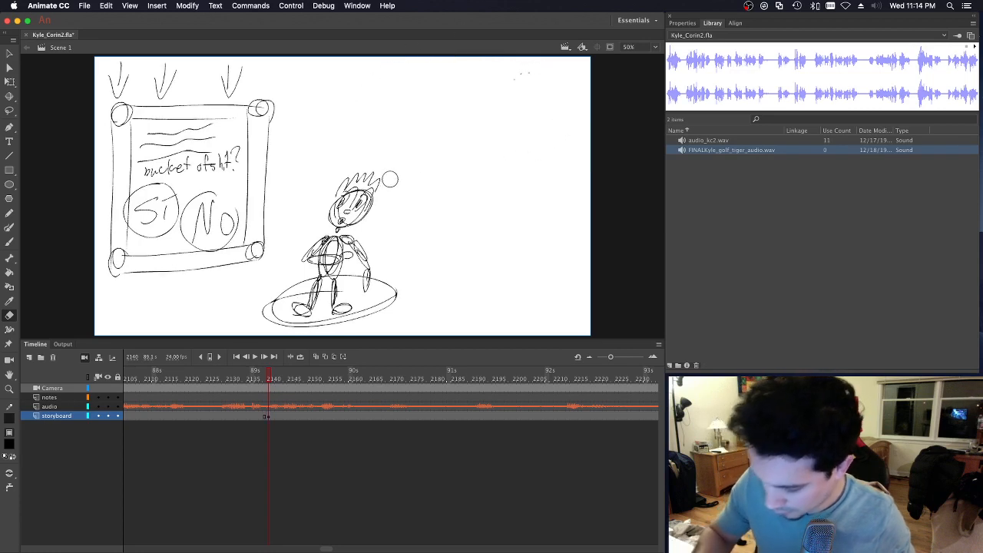
Step: Draw four left-pointing arrows down the right side of the frame 2140 panel and hand-letter "Pan Left" among them
{"action": "left_click", "coordinate": [9, 243]}
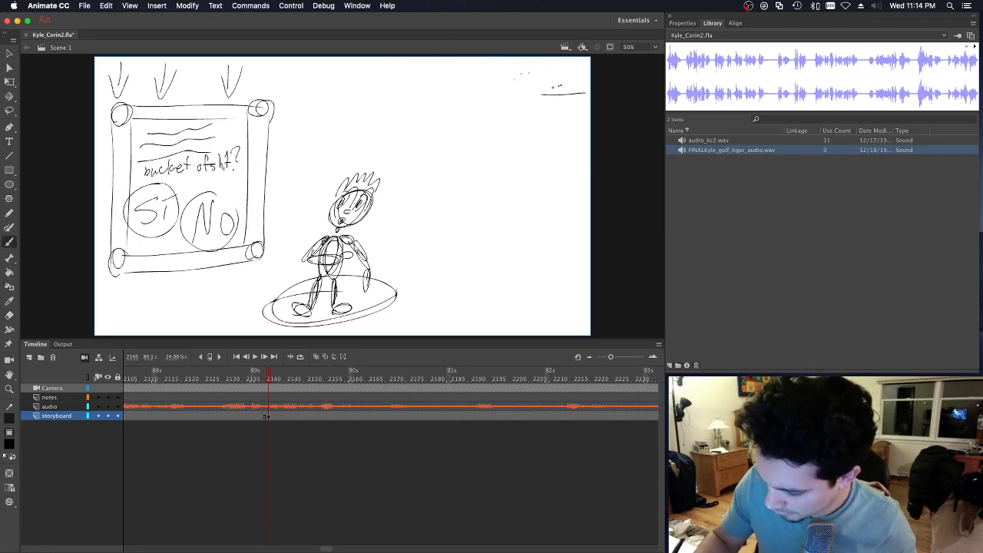
{"action": "left_click_drag", "start_coordinate": [552, 88], "coordinate": [551, 103]}
{"action": "left_click_drag", "start_coordinate": [591, 163], "coordinate": [541, 171]}
{"action": "mouse_move", "coordinate": [573, 150]}
{"action": "left_mouse_down"}
{"action": "mouse_move", "coordinate": [555, 159]}
{"action": "mouse_move", "coordinate": [558, 179]}
{"action": "left_mouse_up"}
{"action": "mouse_move", "coordinate": [581, 239]}
{"action": "left_mouse_down"}
{"action": "mouse_move", "coordinate": [553, 227]}
{"action": "mouse_move", "coordinate": [533, 246]}
{"action": "left_mouse_up"}
{"action": "left_click_drag", "start_coordinate": [564, 224], "coordinate": [520, 253]}
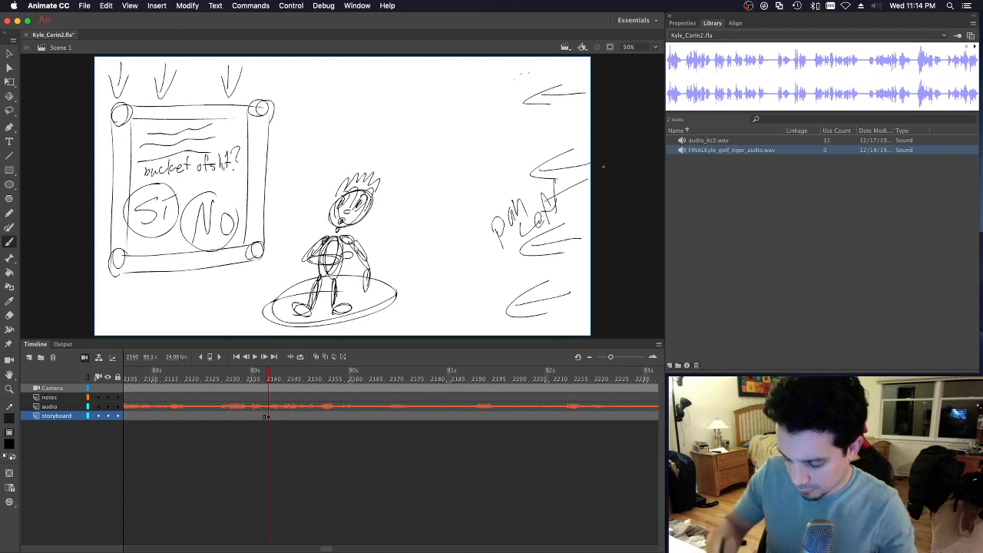
Step: Scale the frame 2310 panel, with the "Sí..." speech bubble, up to fill the stage
{"action": "key", "text": "Return"}
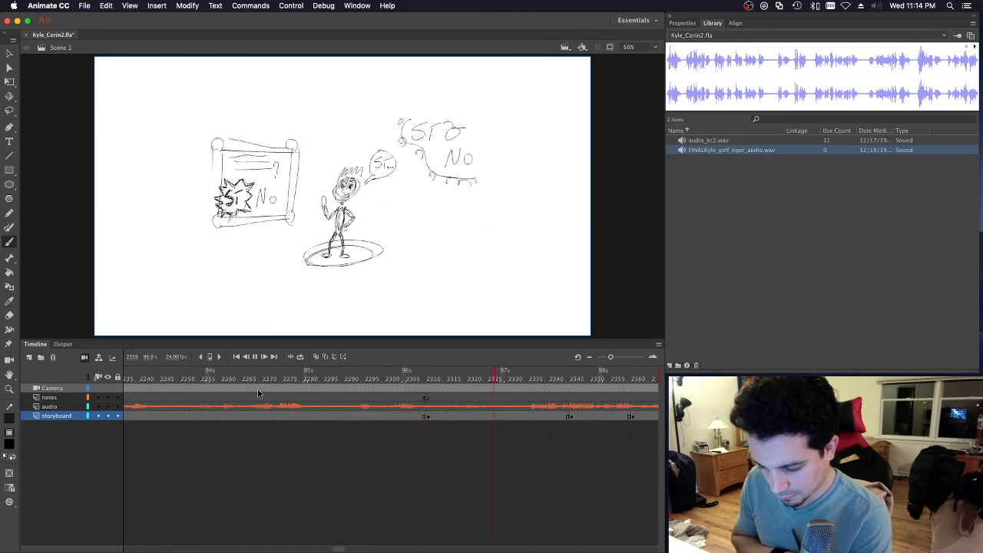
{"action": "left_click", "coordinate": [430, 416]}
{"action": "left_click", "coordinate": [9, 82]}
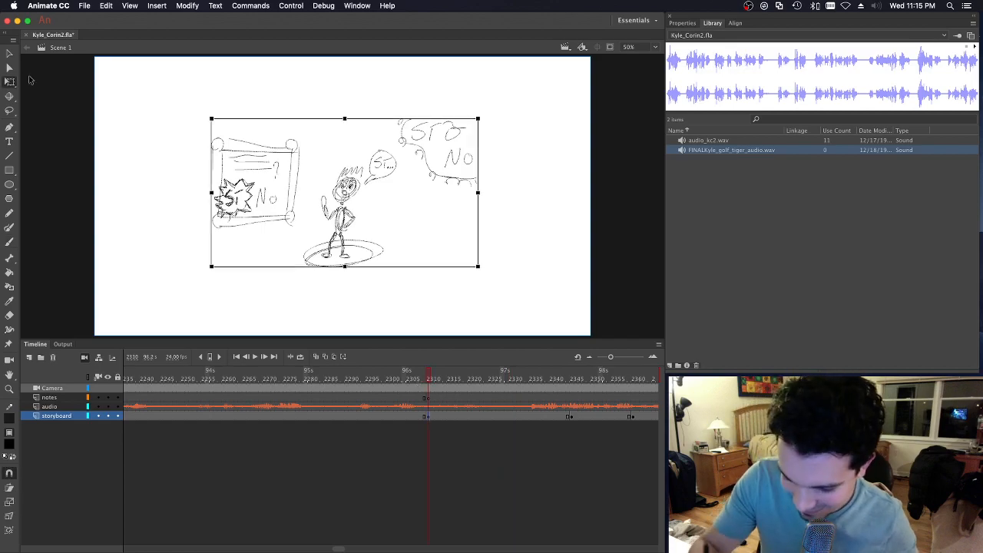
{"action": "left_click_drag", "start_coordinate": [477, 266], "coordinate": [584, 355]}
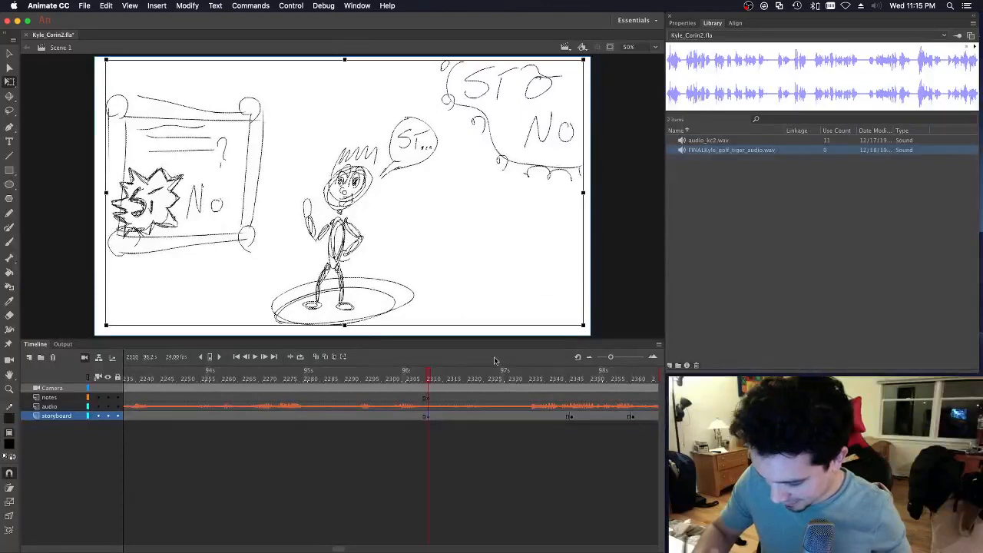
Step: Scale the frame 2345 panel, with the bucket sliding in beside the standing figure, up to fill the stage
{"action": "left_click", "coordinate": [412, 372]}
{"action": "key", "text": "Return"}
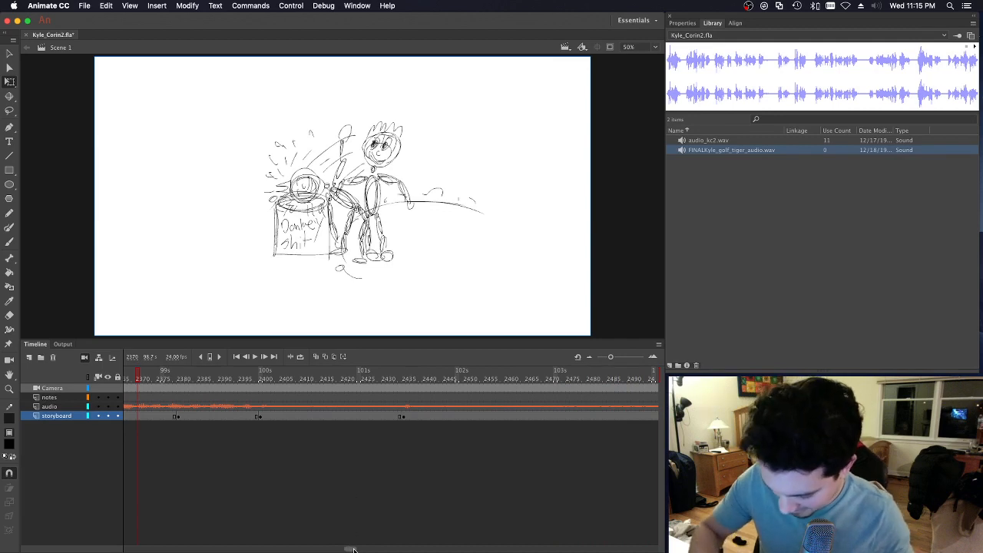
{"action": "left_click_drag", "start_coordinate": [353, 549], "coordinate": [348, 549]}
{"action": "left_click_drag", "start_coordinate": [198, 379], "coordinate": [212, 380]}
{"action": "left_click", "coordinate": [211, 418]}
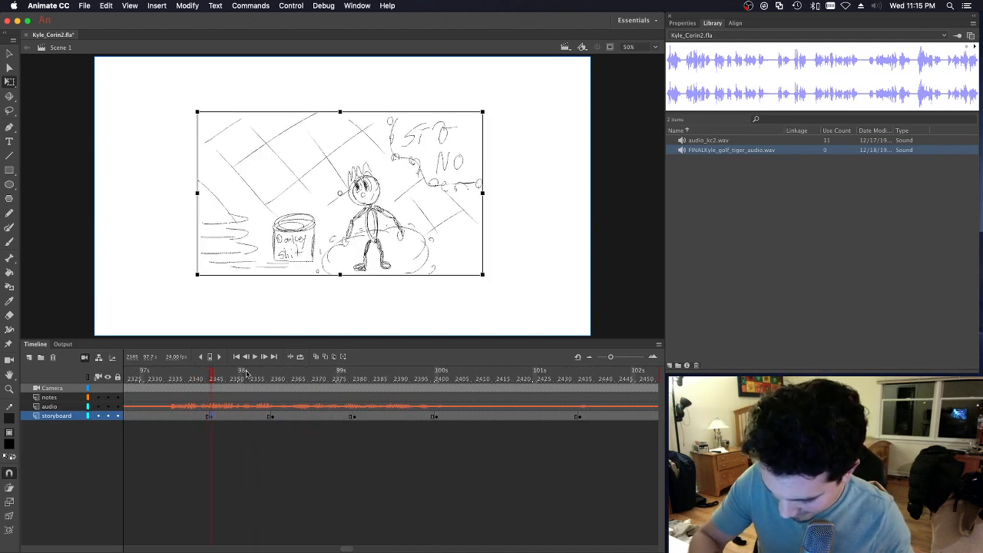
{"action": "mouse_move", "coordinate": [482, 274]}
{"action": "left_mouse_down"}
{"action": "mouse_move", "coordinate": [588, 337]}
{"action": "mouse_move", "coordinate": [572, 336]}
{"action": "left_mouse_up"}
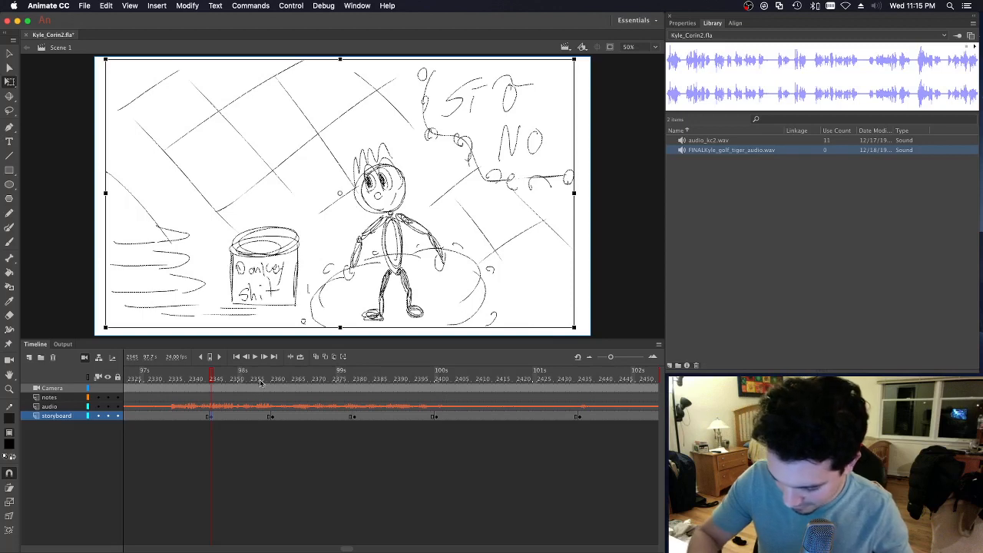
Step: Scale the frame 2360 panel, with the head dunked in the bucket, up to nearly the stage's full height
{"action": "left_click_drag", "start_coordinate": [261, 384], "coordinate": [272, 386]}
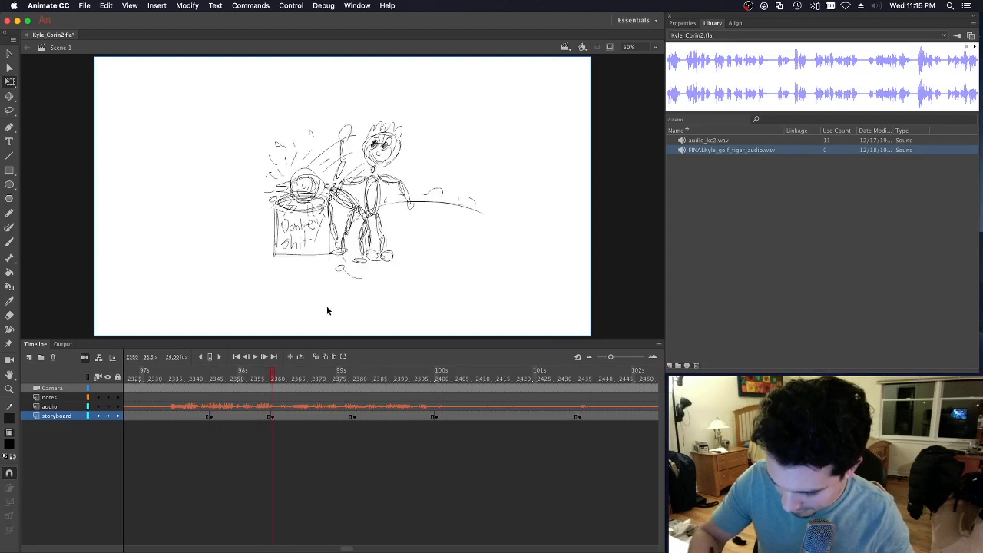
{"action": "left_click", "coordinate": [276, 417]}
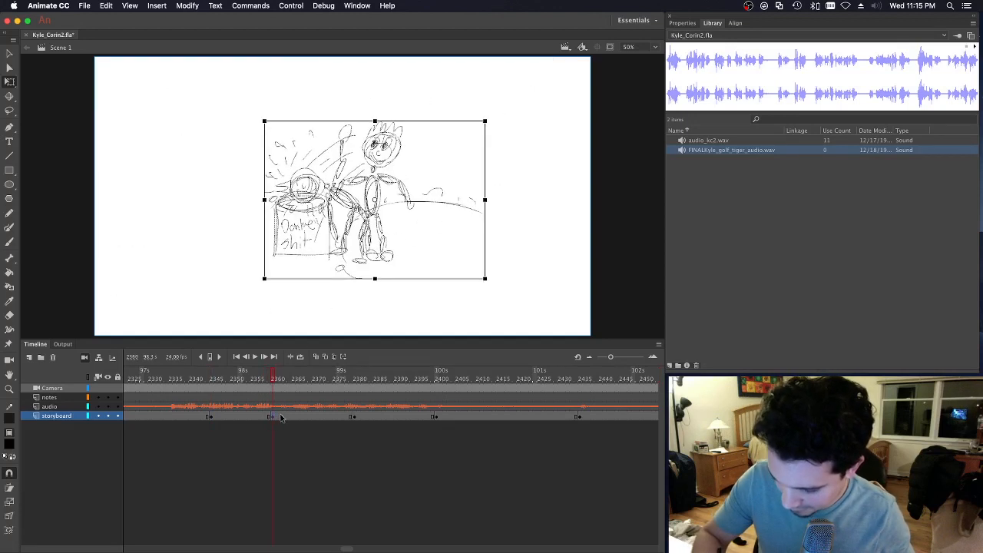
{"action": "mouse_move", "coordinate": [495, 286]}
{"action": "left_mouse_down"}
{"action": "mouse_move", "coordinate": [585, 338]}
{"action": "mouse_move", "coordinate": [576, 331]}
{"action": "left_mouse_up"}
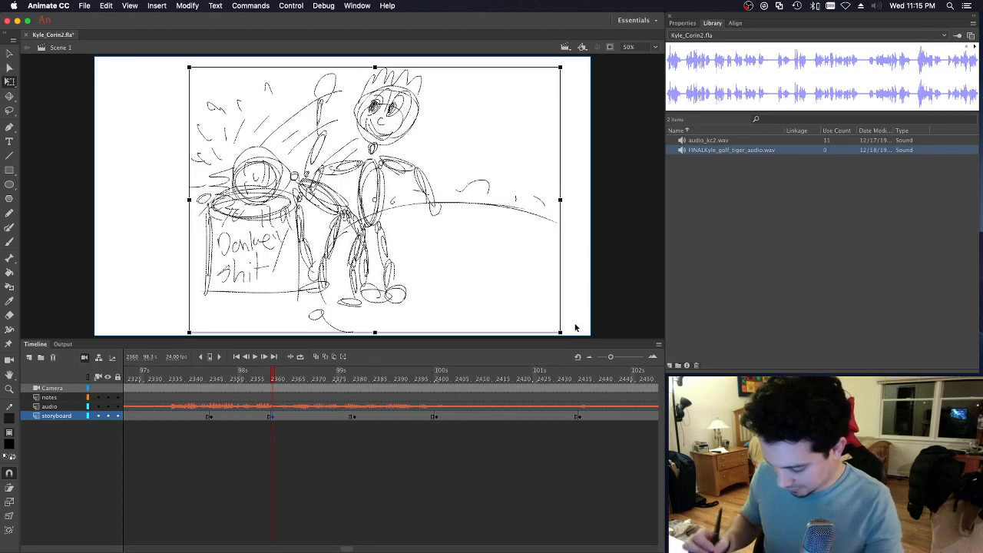
Step: Enlarge the frame 2380 panel of the dripping figure behind the bucket until it reaches the stage's bottom edge
{"action": "key", "text": "Return"}
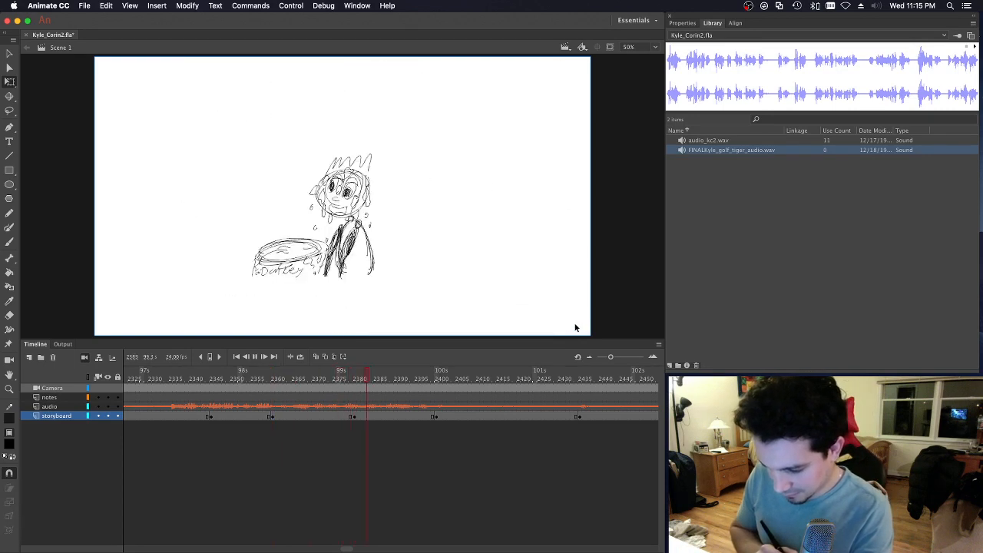
{"action": "left_click", "coordinate": [358, 382]}
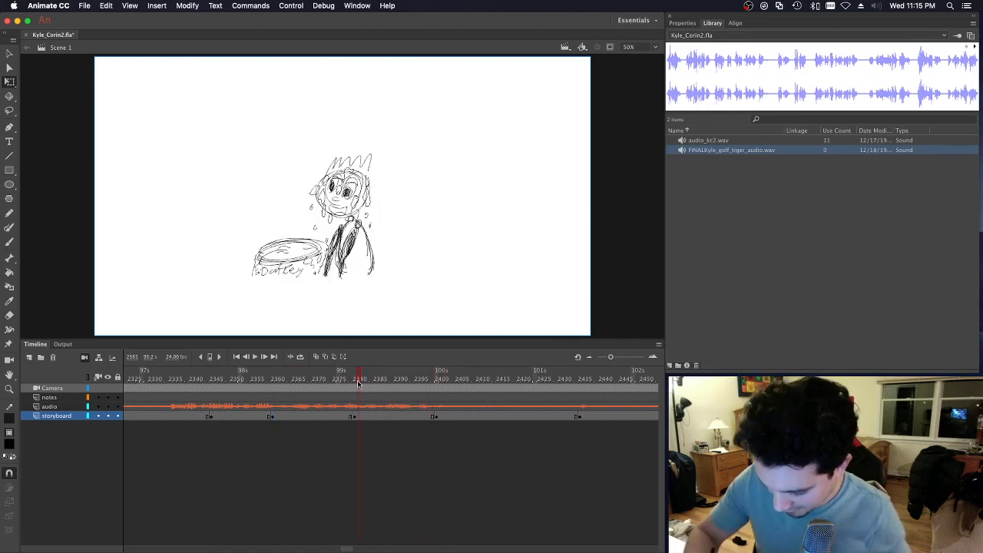
{"action": "left_click_drag", "start_coordinate": [357, 377], "coordinate": [353, 376]}
{"action": "left_click_drag", "start_coordinate": [207, 145], "coordinate": [432, 317]}
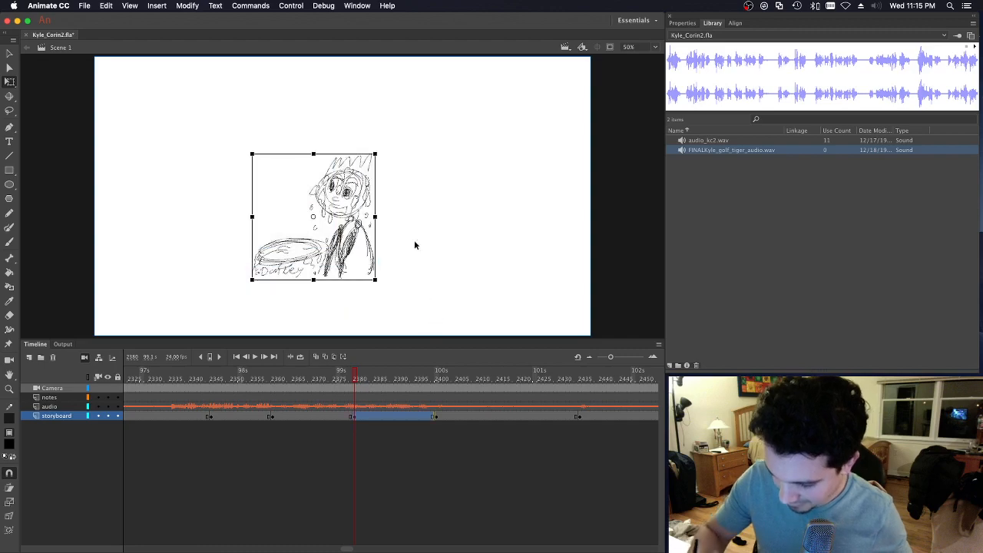
{"action": "mouse_move", "coordinate": [393, 138]}
{"action": "left_mouse_down"}
{"action": "mouse_move", "coordinate": [515, 70]}
{"action": "mouse_move", "coordinate": [483, 116]}
{"action": "mouse_move", "coordinate": [500, 97]}
{"action": "left_mouse_up"}
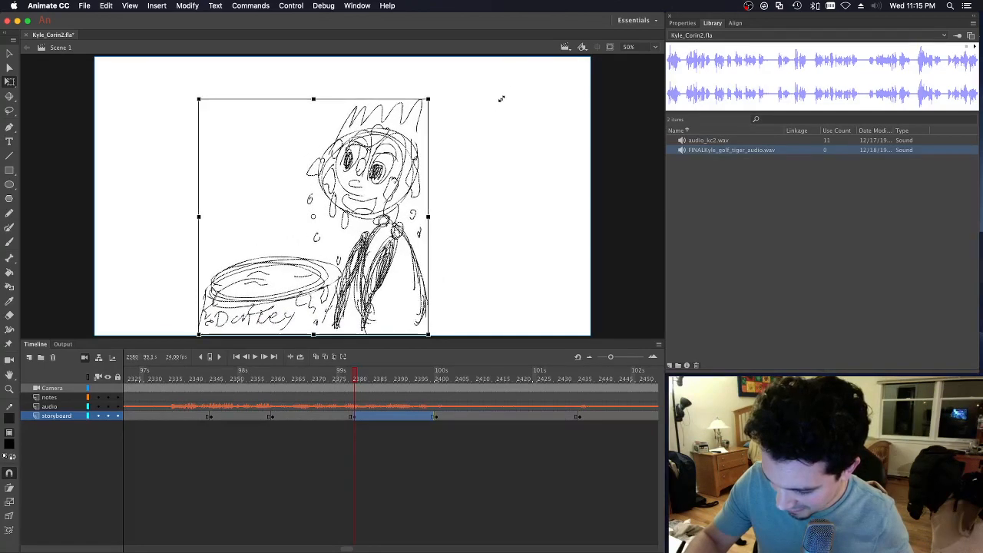
Step: Scale the frame 2400 panel with the $10,000 check up to nearly the stage width, and save the file
{"action": "left_click", "coordinate": [434, 416]}
{"action": "left_click", "coordinate": [435, 416]}
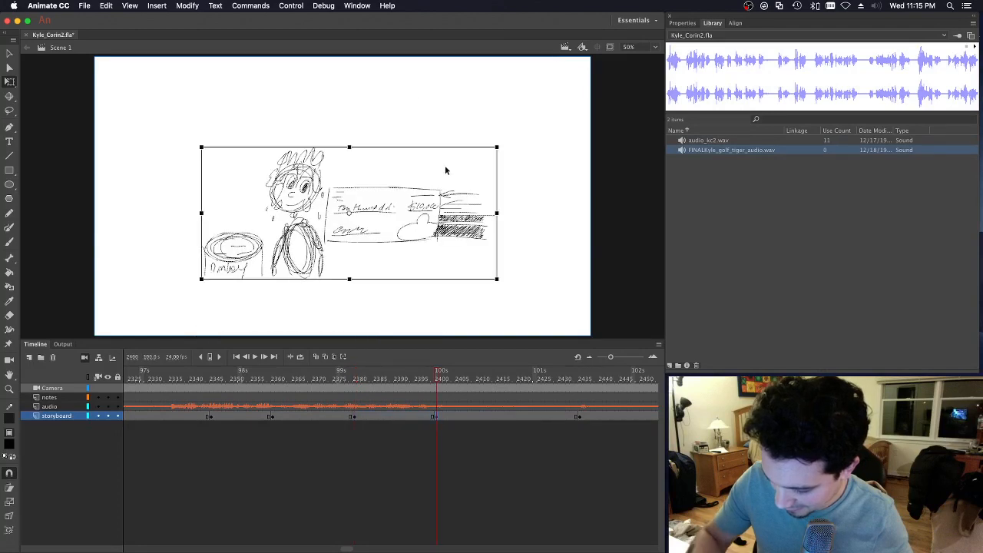
{"action": "mouse_move", "coordinate": [516, 131]}
{"action": "left_mouse_down"}
{"action": "mouse_move", "coordinate": [584, 73]}
{"action": "mouse_move", "coordinate": [585, 88]}
{"action": "left_mouse_up"}
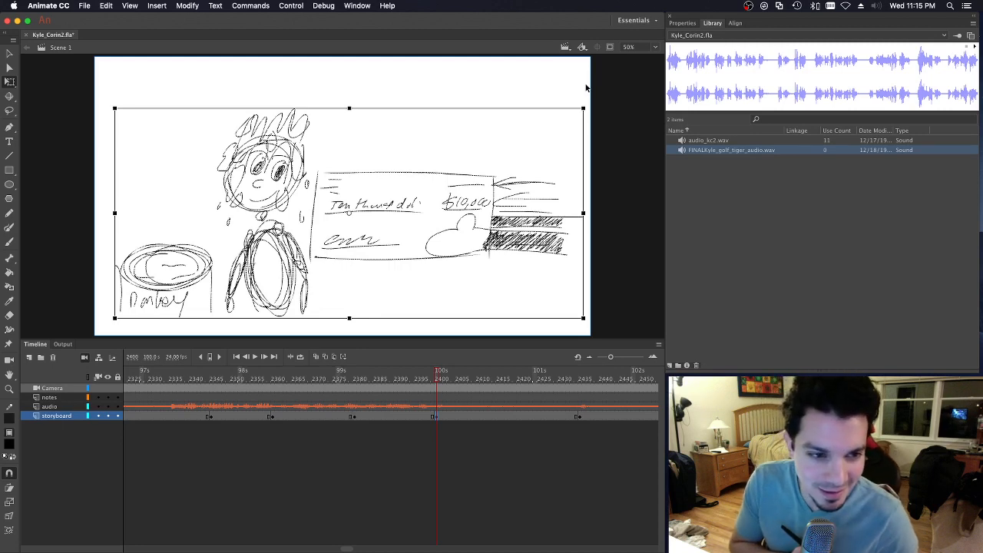
{"action": "key", "text": "cmd+s"}
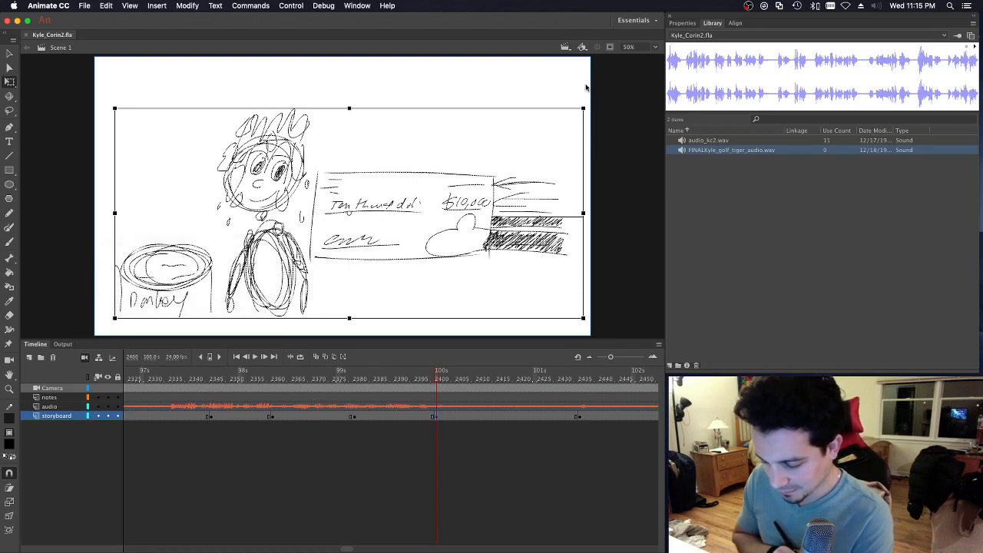
Step: Scale the frame 2435 panel, with the figure holding the check and the laughing figure, up to fill the stage
{"action": "key", "text": "Return"}
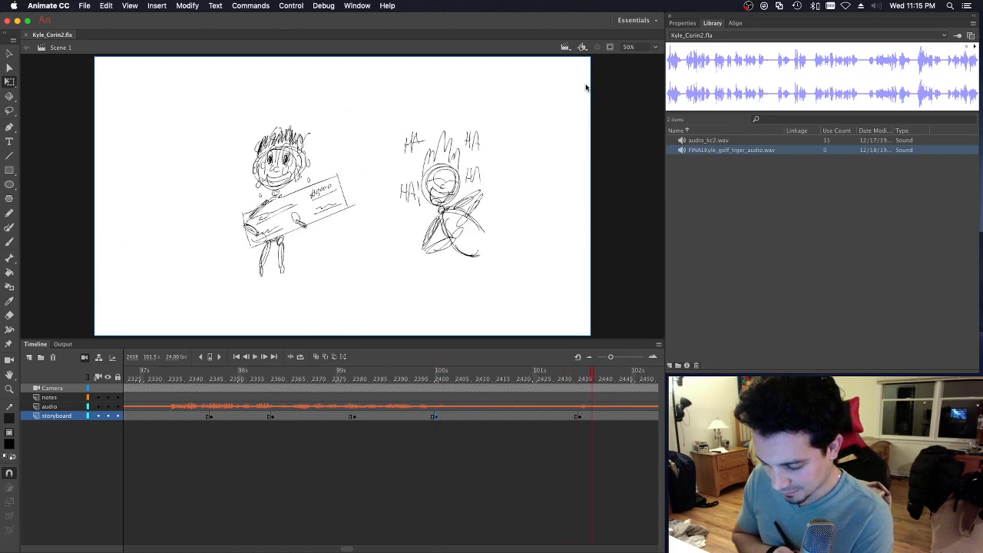
{"action": "left_click", "coordinate": [578, 416]}
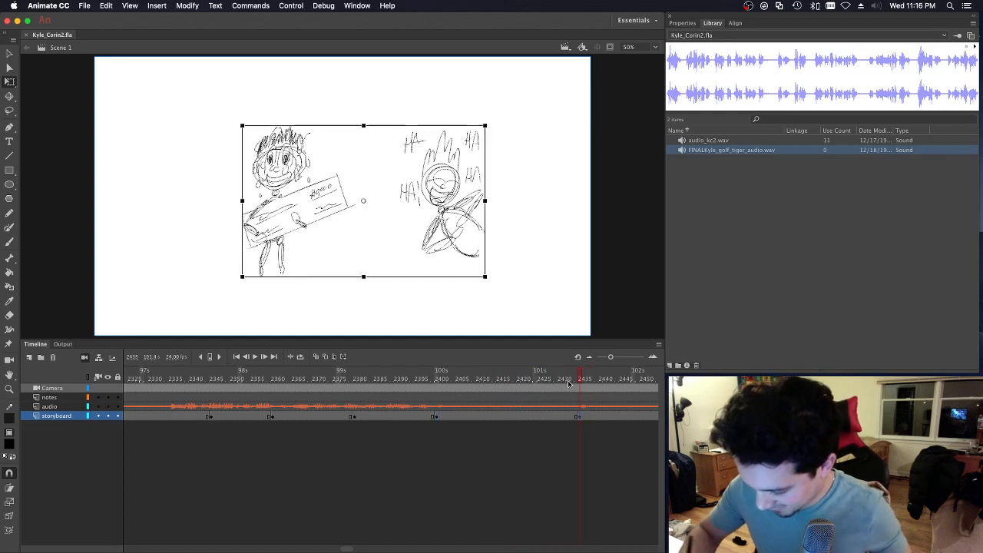
{"action": "left_click_drag", "start_coordinate": [486, 124], "coordinate": [571, 73]}
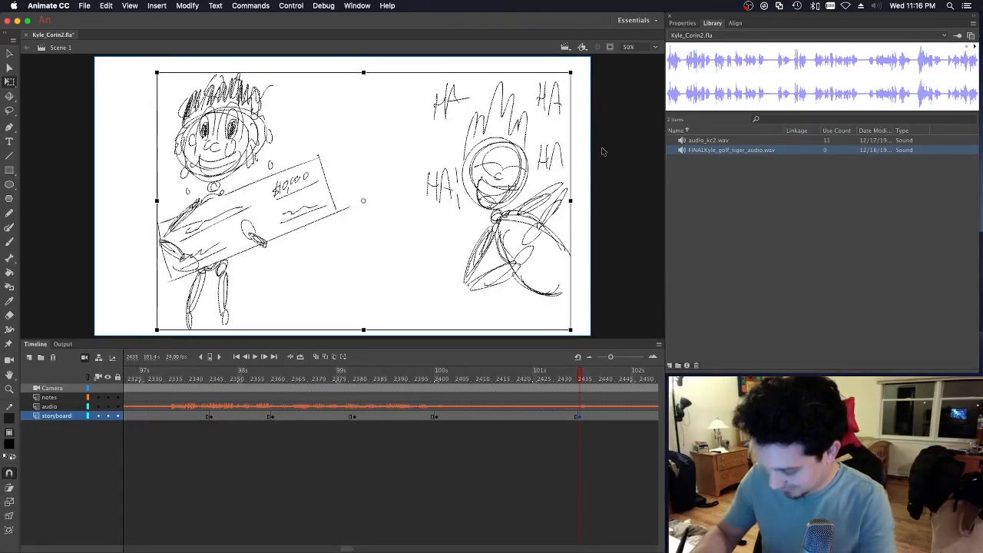
Step: Scale the split-screen panel at frame 2510 up to fill the stage and scrub across its cut to check it
{"action": "key", "text": "Return"}
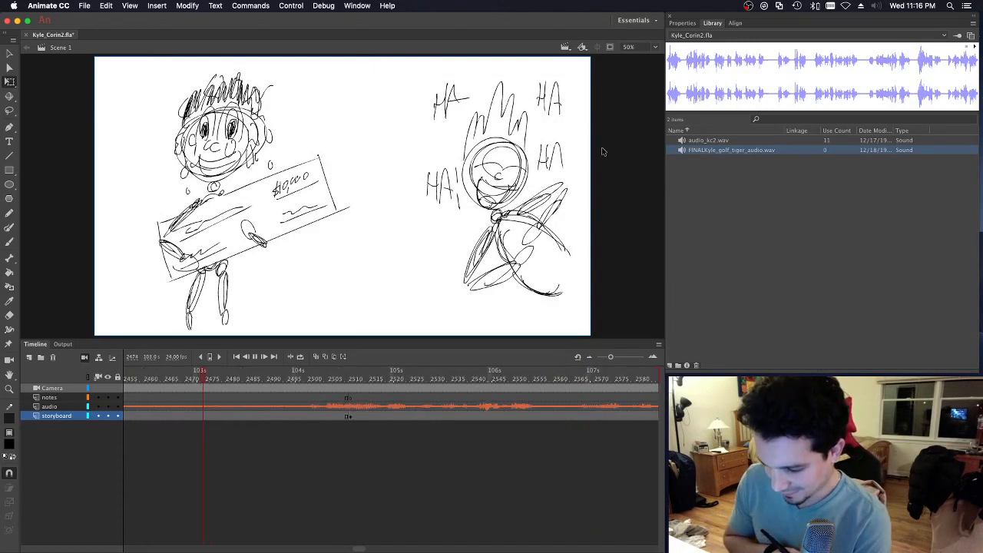
{"action": "key", "text": "Return"}
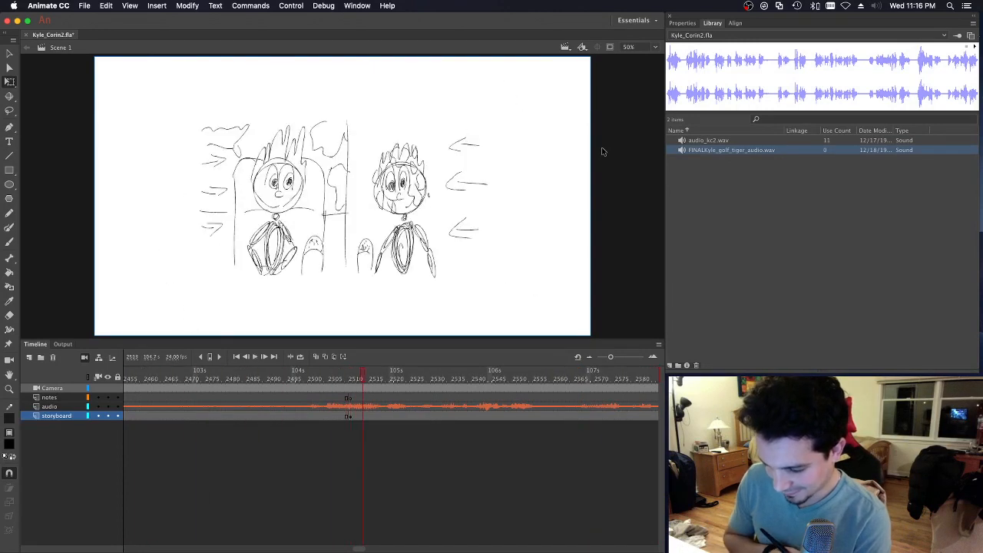
{"action": "left_click", "coordinate": [349, 417]}
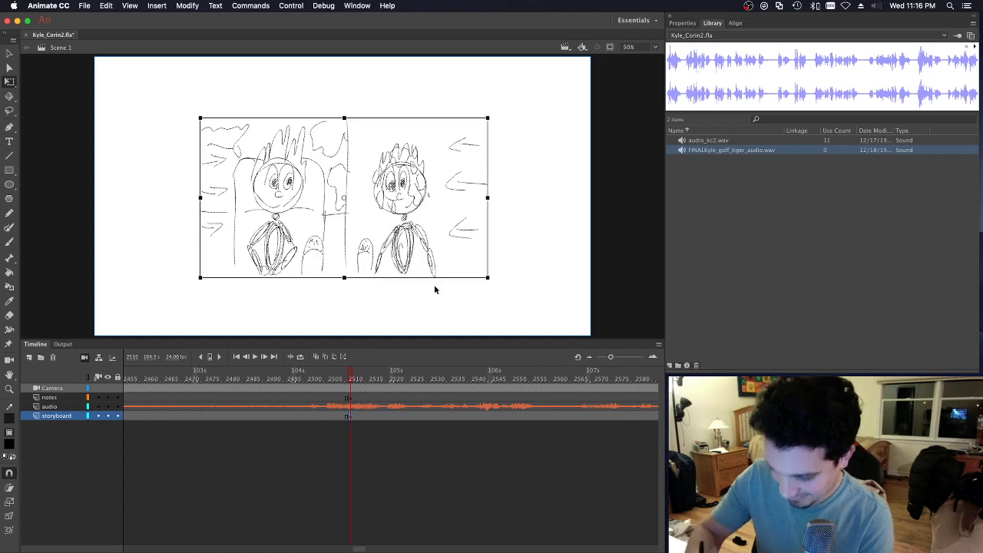
{"action": "mouse_move", "coordinate": [489, 116]}
{"action": "left_mouse_down"}
{"action": "mouse_move", "coordinate": [566, 66]}
{"action": "mouse_move", "coordinate": [590, 69]}
{"action": "left_mouse_up"}
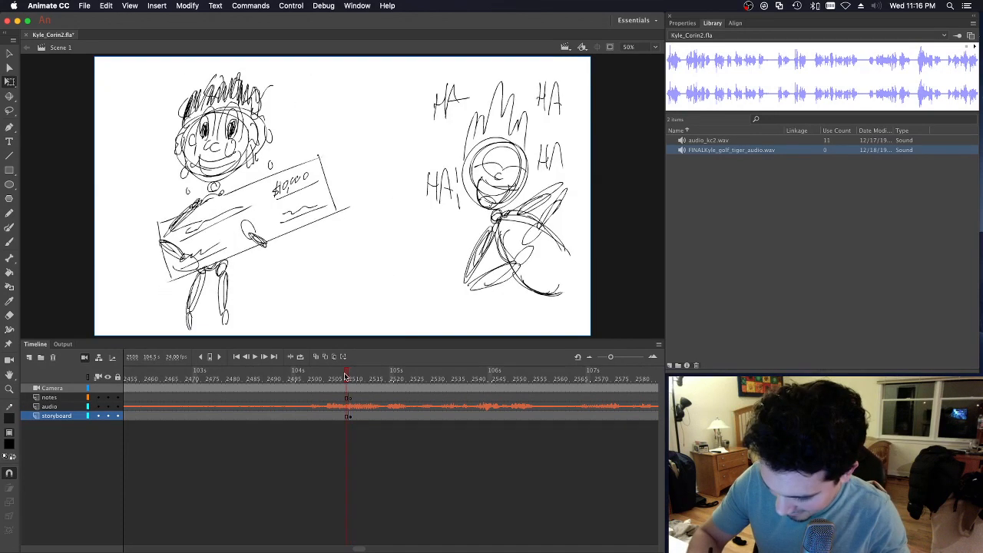
{"action": "mouse_move", "coordinate": [345, 377]}
{"action": "left_mouse_down"}
{"action": "mouse_move", "coordinate": [303, 376]}
{"action": "mouse_move", "coordinate": [351, 381]}
{"action": "left_mouse_up"}
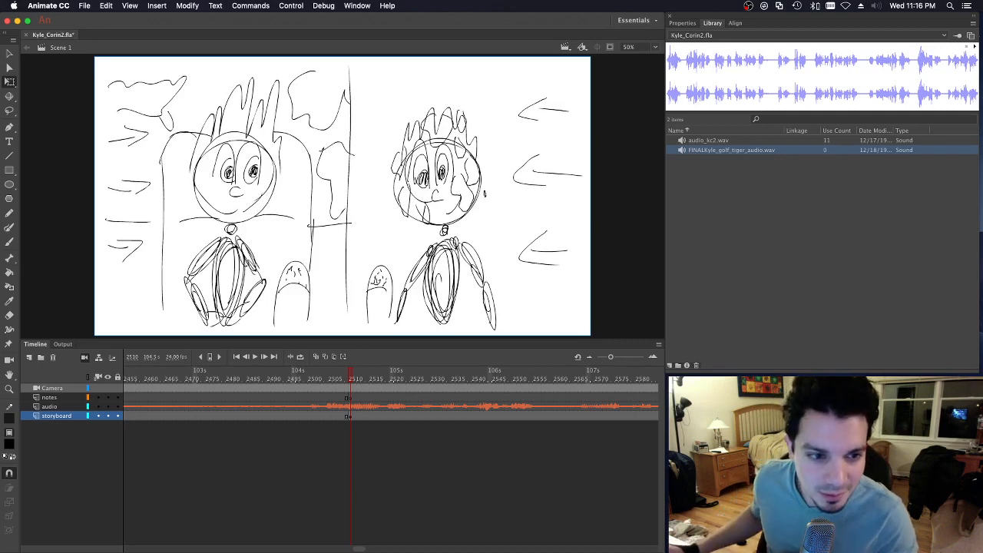
{"action": "key", "text": "super+Tab"}
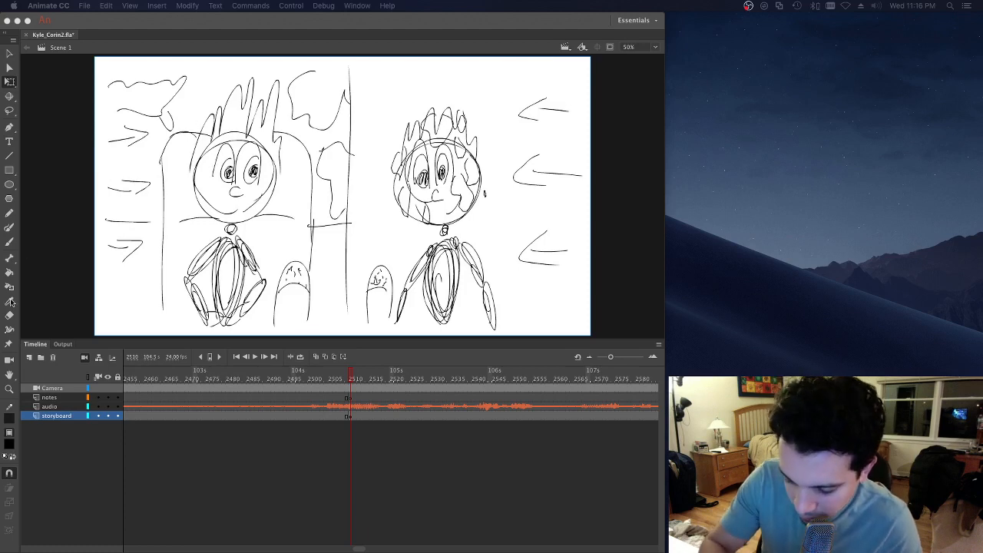
{"action": "key", "text": "super+l"}
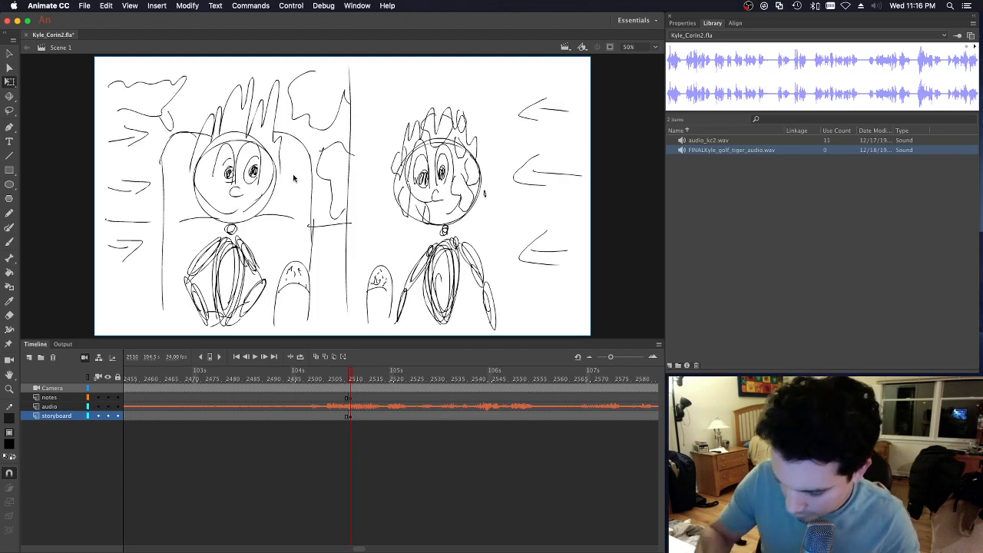
Step: Erase the facial features and both arms of the left figure in the frame 2510 split-screen panel
{"action": "left_click", "coordinate": [10, 315]}
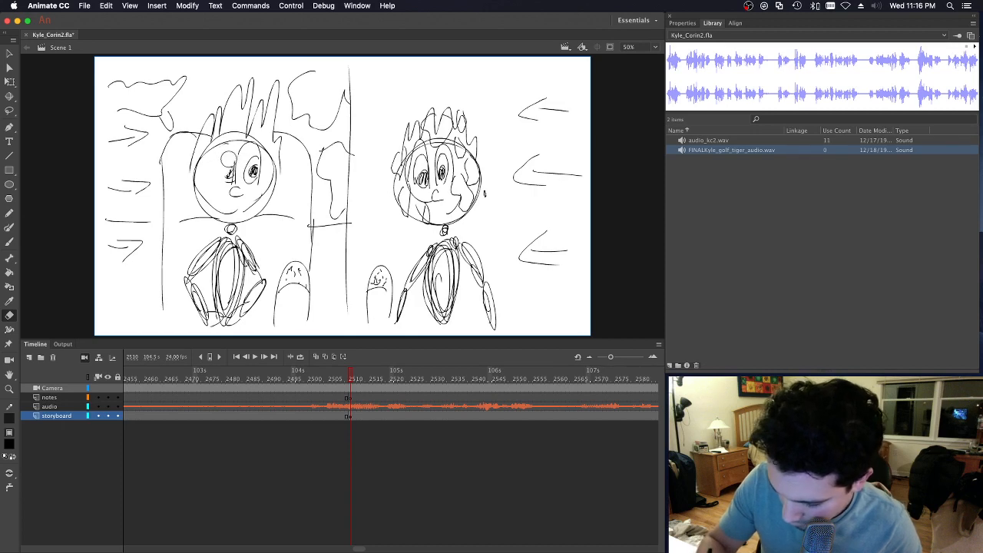
{"action": "mouse_move", "coordinate": [229, 159]}
{"action": "left_mouse_down"}
{"action": "mouse_move", "coordinate": [254, 153]}
{"action": "mouse_move", "coordinate": [237, 176]}
{"action": "mouse_move", "coordinate": [260, 192]}
{"action": "mouse_move", "coordinate": [253, 205]}
{"action": "mouse_move", "coordinate": [222, 208]}
{"action": "mouse_move", "coordinate": [207, 191]}
{"action": "left_mouse_up"}
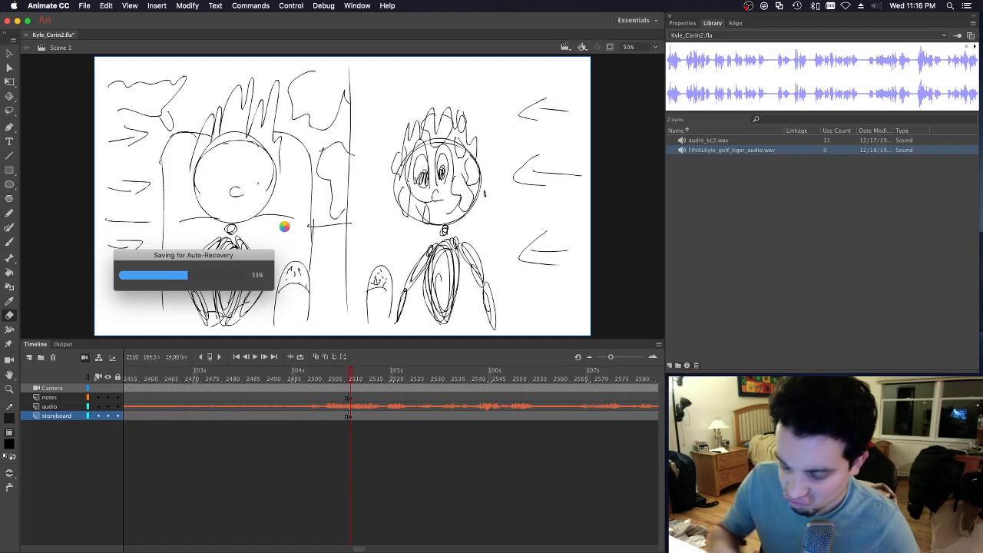
{"action": "mouse_move", "coordinate": [252, 263]}
{"action": "left_mouse_down"}
{"action": "mouse_move", "coordinate": [245, 240]}
{"action": "mouse_move", "coordinate": [259, 268]}
{"action": "mouse_move", "coordinate": [257, 299]}
{"action": "mouse_move", "coordinate": [238, 325]}
{"action": "mouse_move", "coordinate": [204, 325]}
{"action": "mouse_move", "coordinate": [186, 264]}
{"action": "mouse_move", "coordinate": [199, 305]}
{"action": "mouse_move", "coordinate": [193, 272]}
{"action": "mouse_move", "coordinate": [215, 237]}
{"action": "mouse_move", "coordinate": [221, 272]}
{"action": "left_mouse_up"}
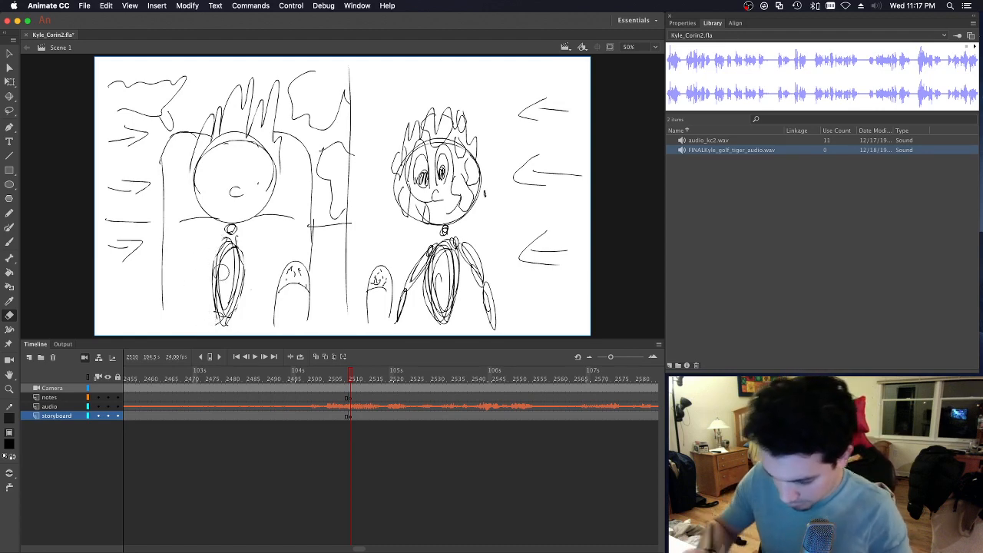
Step: Redraw the left figure laughing with closed eyes, one hand raised to its head and the other arm bent at its side
{"action": "key", "text": "b"}
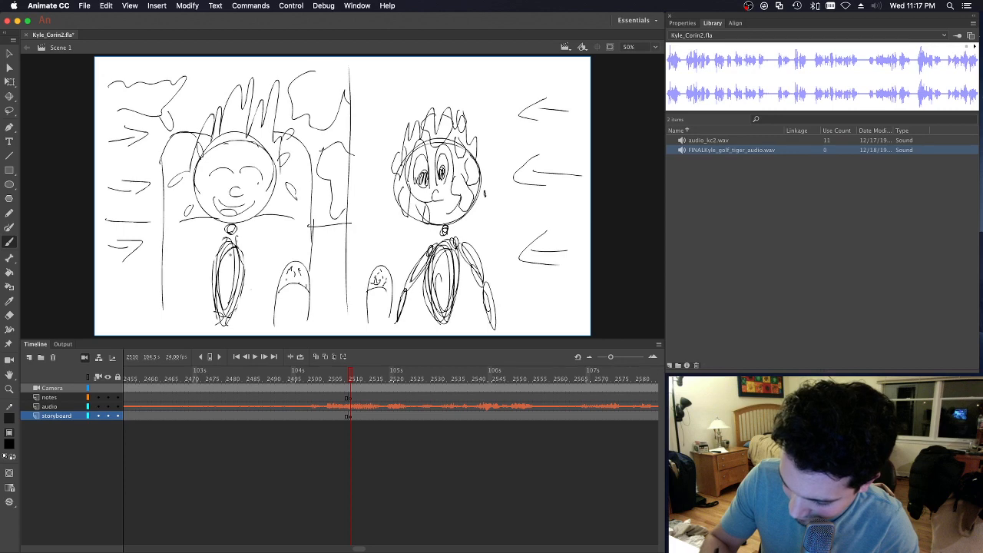
{"action": "mouse_move", "coordinate": [224, 254]}
{"action": "left_mouse_down"}
{"action": "mouse_move", "coordinate": [183, 212]}
{"action": "mouse_move", "coordinate": [215, 246]}
{"action": "left_mouse_up"}
{"action": "left_click_drag", "start_coordinate": [190, 212], "coordinate": [217, 244]}
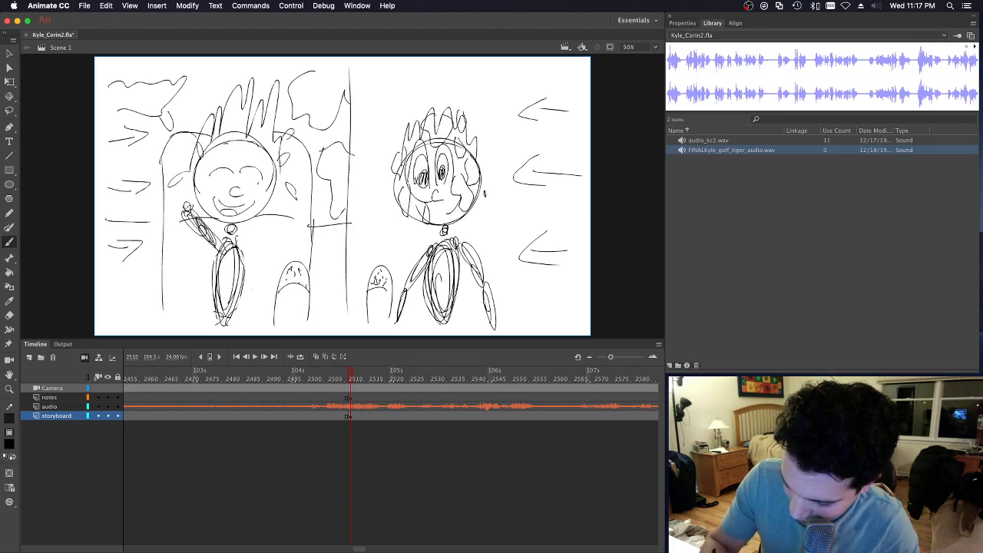
{"action": "mouse_move", "coordinate": [212, 169]}
{"action": "left_mouse_down"}
{"action": "mouse_move", "coordinate": [184, 212]}
{"action": "mouse_move", "coordinate": [226, 142]}
{"action": "left_mouse_up"}
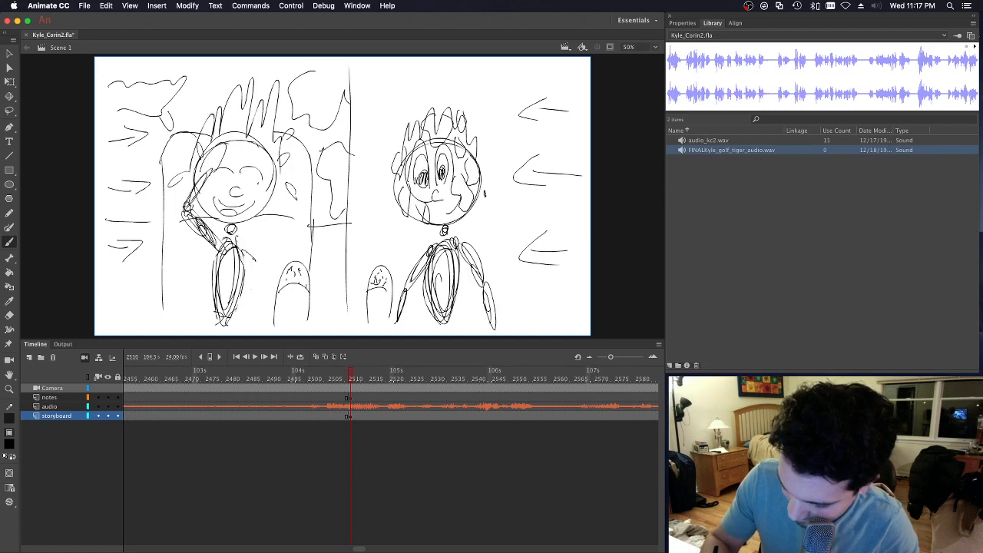
{"action": "mouse_move", "coordinate": [265, 252]}
{"action": "left_mouse_down"}
{"action": "mouse_move", "coordinate": [252, 306]}
{"action": "mouse_move", "coordinate": [261, 302]}
{"action": "mouse_move", "coordinate": [228, 256]}
{"action": "mouse_move", "coordinate": [224, 329]}
{"action": "mouse_move", "coordinate": [235, 287]}
{"action": "left_mouse_up"}
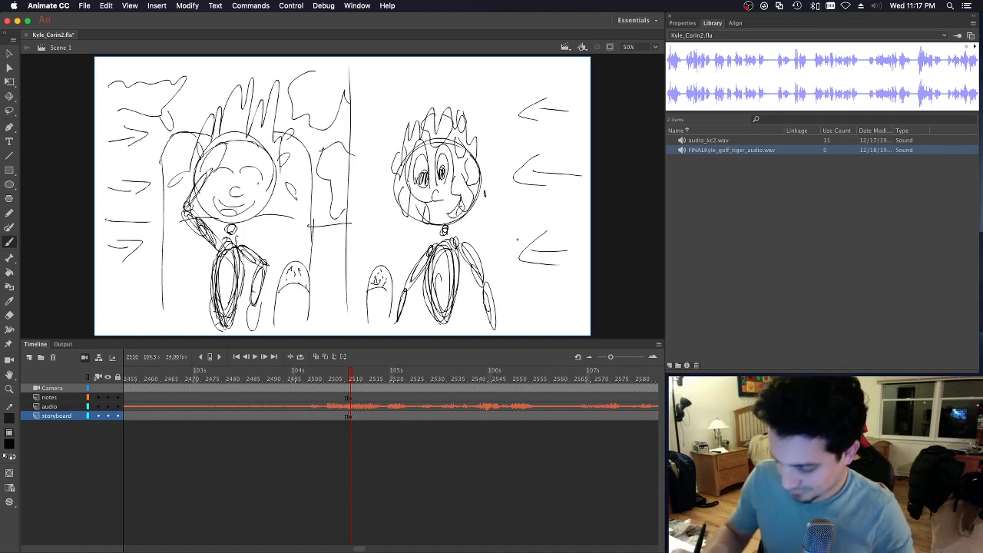
Step: Crosshatch the heads of both microphones in the frame 2510 panel and save the file
{"action": "left_click_drag", "start_coordinate": [288, 267], "coordinate": [299, 274]}
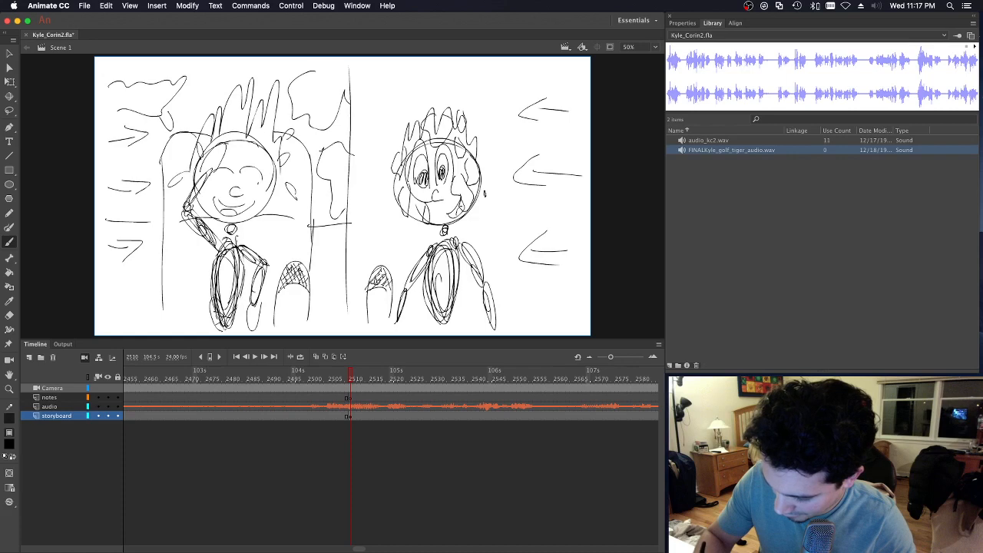
{"action": "key", "text": "super+s"}
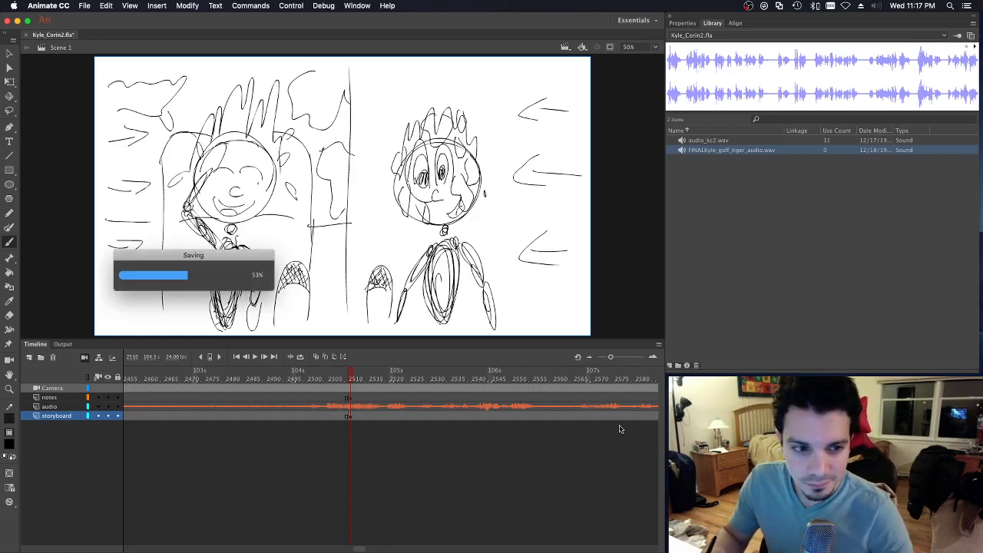
Step: Play the timeline from around frame 2500 through to the TELEMUNDO! panel to review the drawings against the audio
{"action": "left_click", "coordinate": [314, 387]}
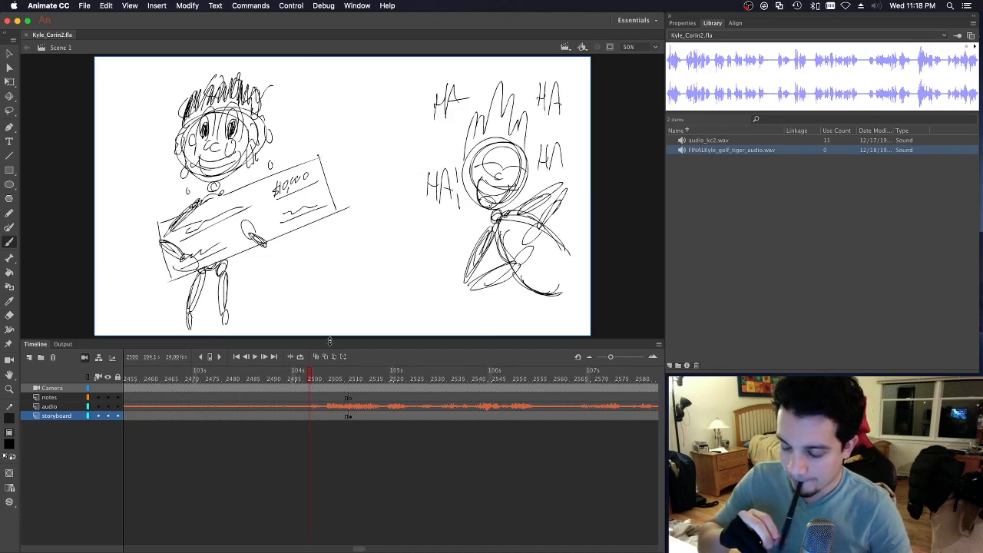
{"action": "key", "text": "Return"}
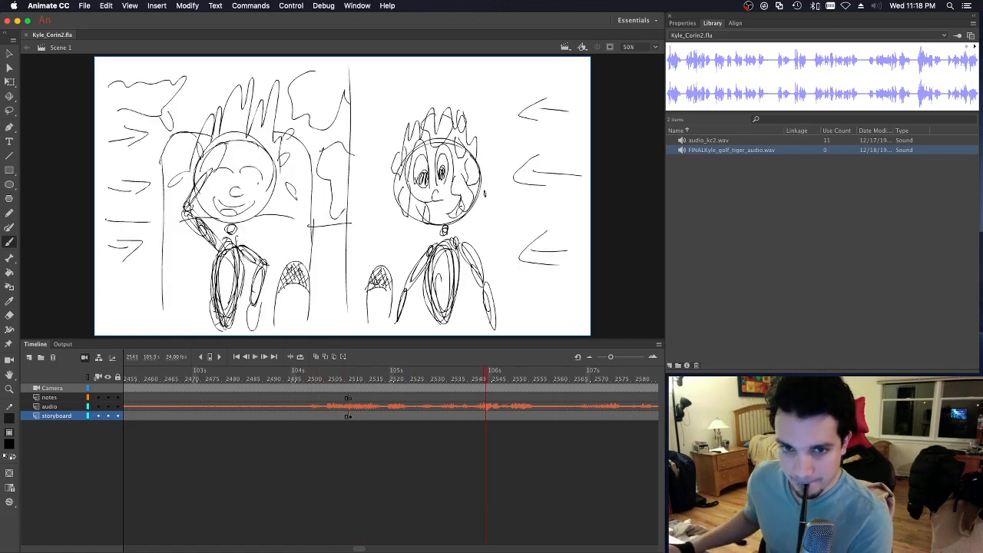
{"action": "key", "text": "super+Tab"}
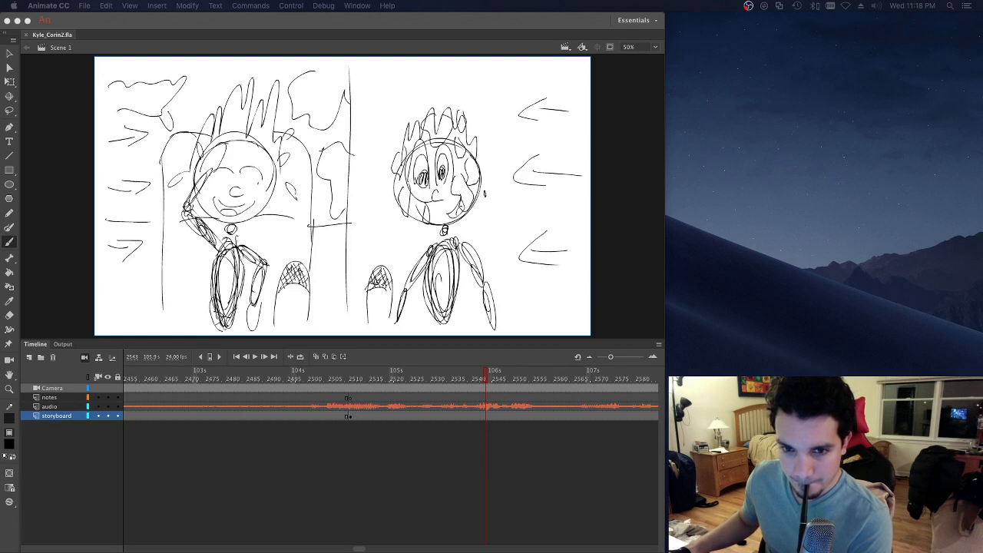
{"action": "left_click", "coordinate": [326, 389]}
{"action": "left_click", "coordinate": [313, 379]}
{"action": "key", "text": "Return"}
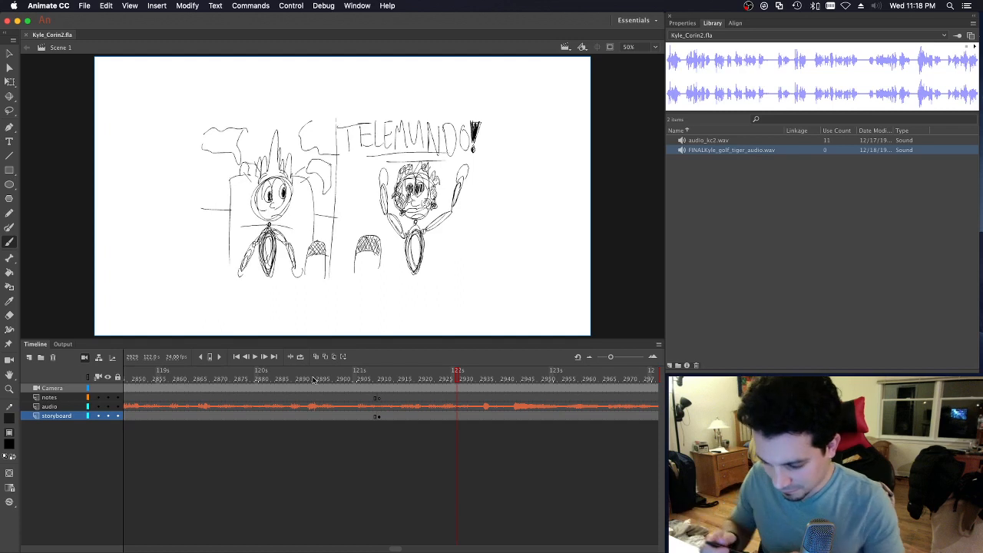
Step: Scale the TELEMUNDO! split-screen panel at frame 2910 up until it nearly fills the stage
{"action": "left_click", "coordinate": [380, 420]}
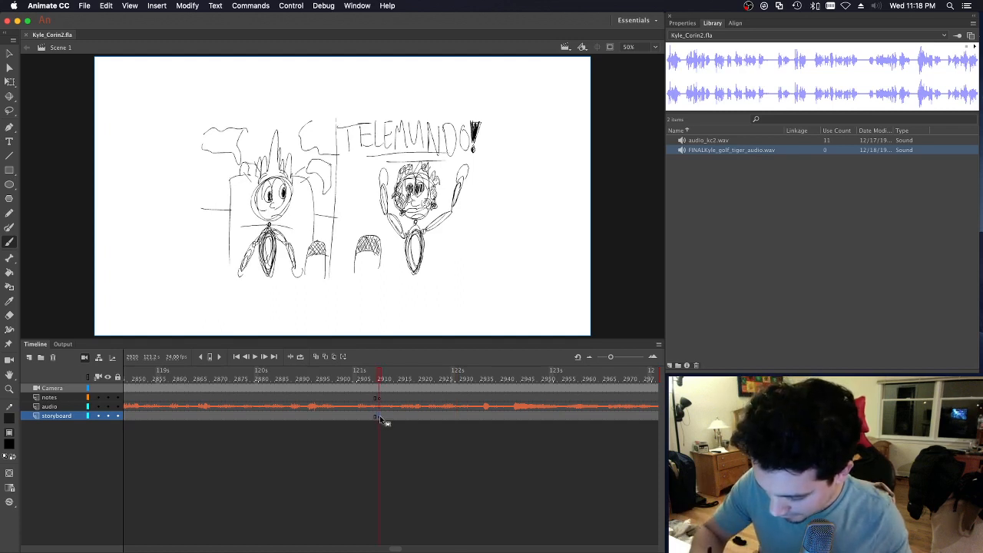
{"action": "left_click", "coordinate": [10, 83]}
{"action": "mouse_move", "coordinate": [482, 115]}
{"action": "left_mouse_down"}
{"action": "mouse_move", "coordinate": [586, 66]}
{"action": "mouse_move", "coordinate": [573, 62]}
{"action": "left_mouse_up"}
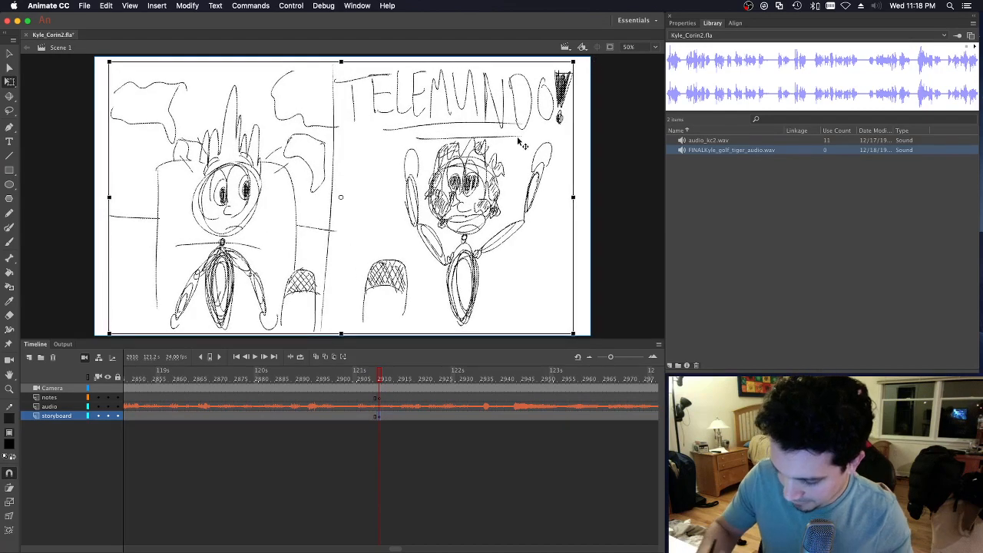
Step: Replace the left figure's face in the TELEMUNDO! panel with a smirking, sideways-glancing one with droplets around the head, and save the file
{"action": "left_click", "coordinate": [10, 317]}
{"action": "mouse_move", "coordinate": [219, 198]}
{"action": "left_mouse_down"}
{"action": "mouse_move", "coordinate": [243, 184]}
{"action": "mouse_move", "coordinate": [244, 205]}
{"action": "mouse_move", "coordinate": [230, 225]}
{"action": "mouse_move", "coordinate": [225, 192]}
{"action": "left_mouse_up"}
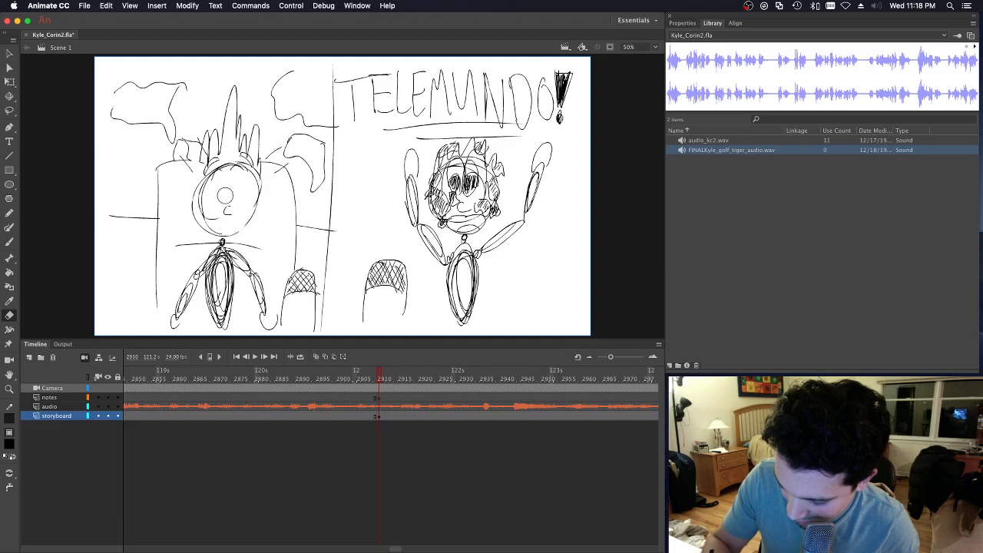
{"action": "left_click", "coordinate": [9, 241]}
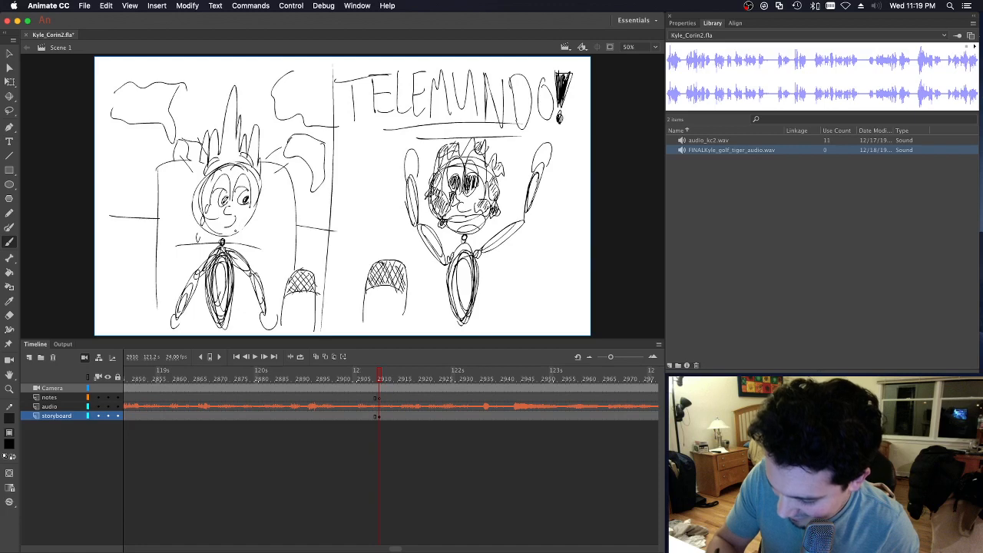
{"action": "key", "text": "super+z"}
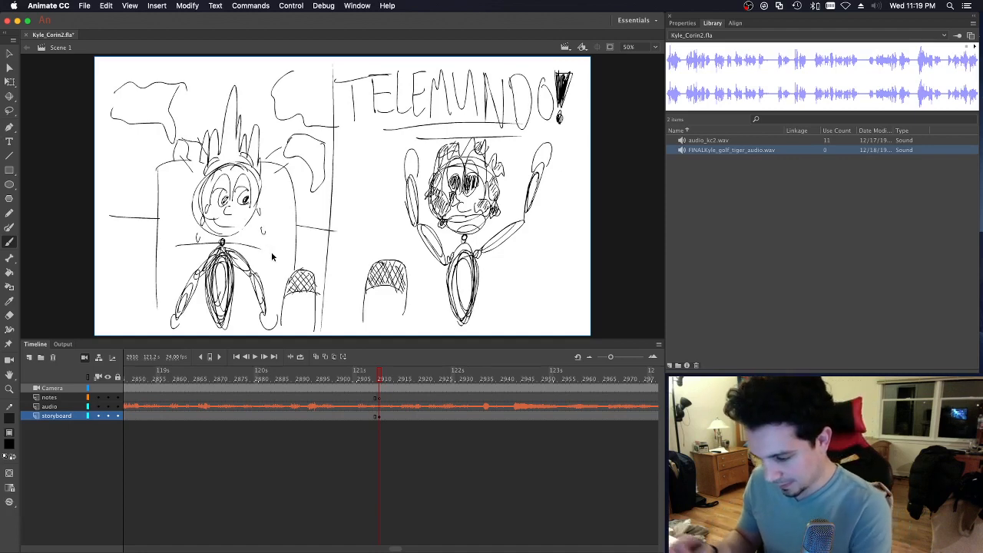
{"action": "key", "text": "super+s"}
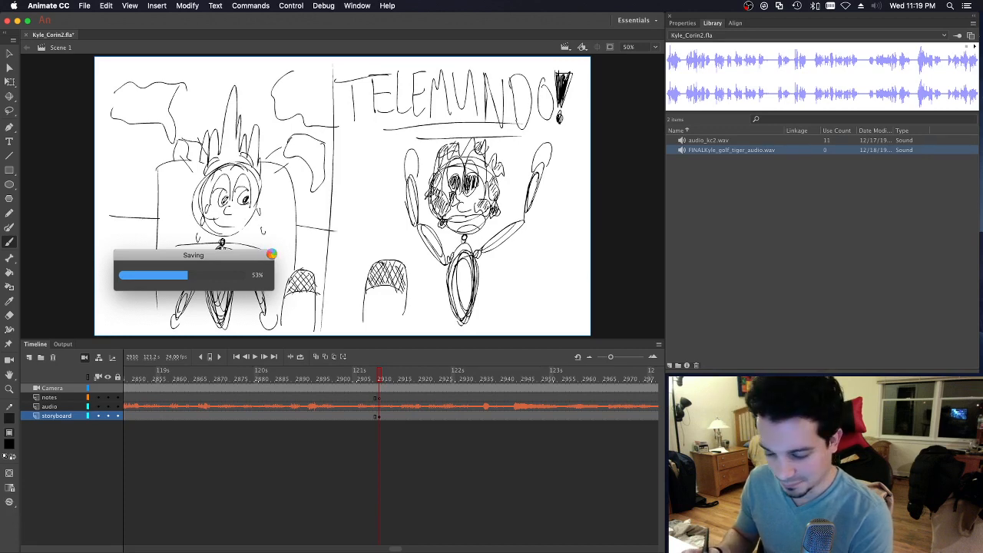
Step: Play through the audio around the TELEMUNDO! panel to find the next beat, and insert a blank keyframe on the storyboard layer at frame 2940
{"action": "left_click", "coordinate": [336, 390]}
{"action": "key", "text": "Return"}
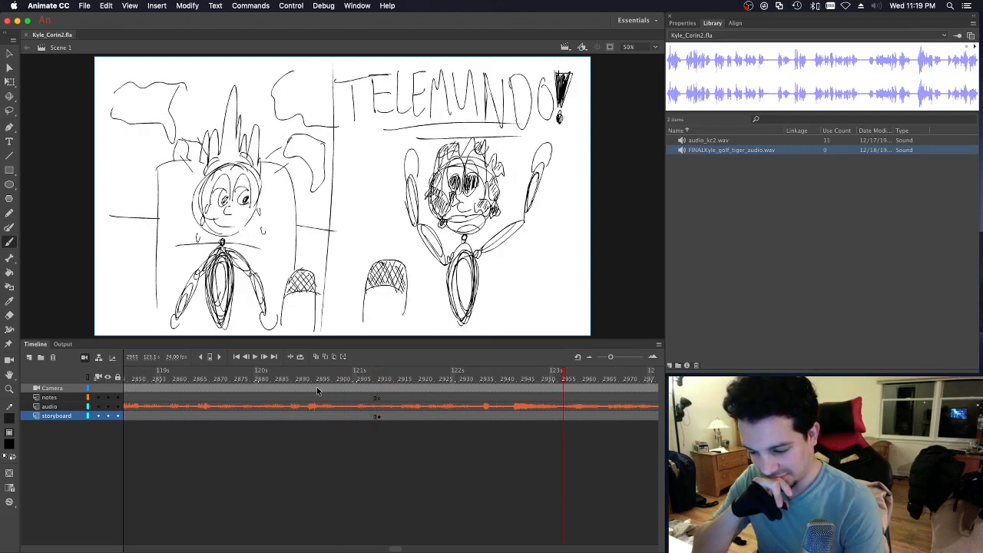
{"action": "left_click_drag", "start_coordinate": [534, 378], "coordinate": [392, 386]}
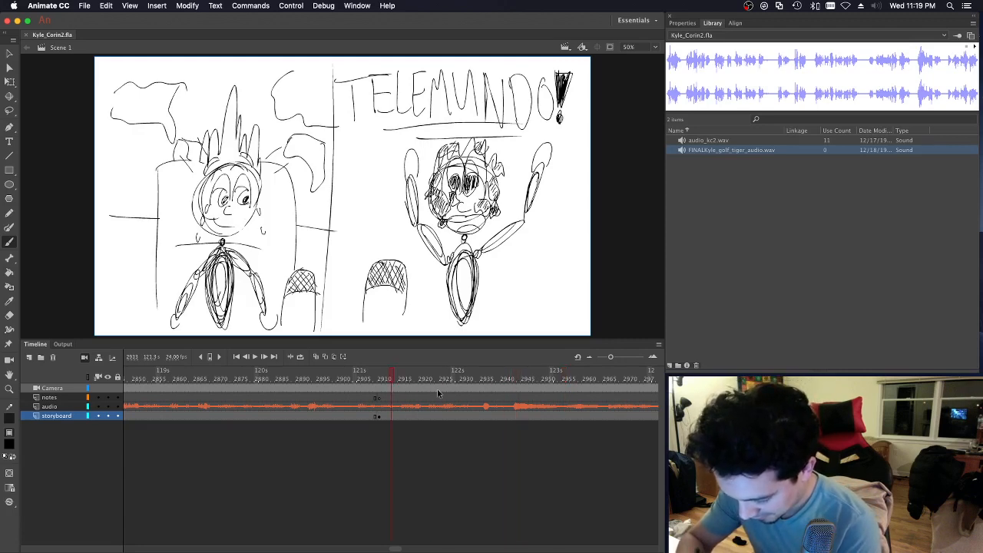
{"action": "key", "text": "Return"}
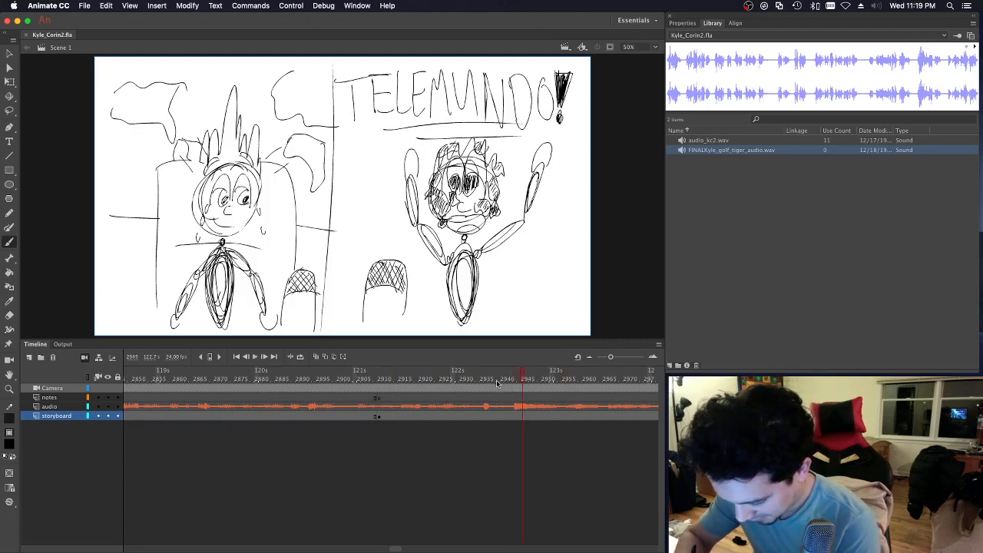
{"action": "left_click_drag", "start_coordinate": [499, 380], "coordinate": [501, 380]}
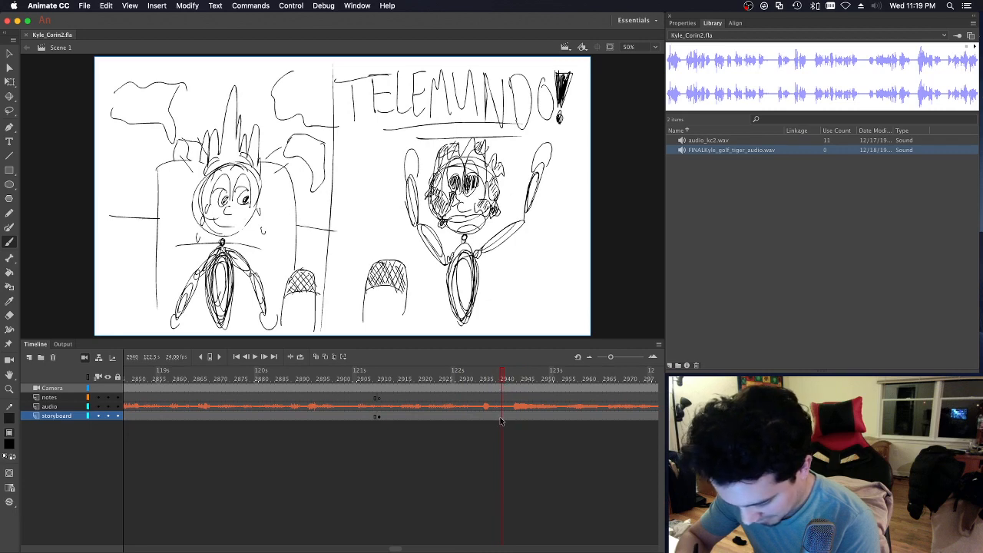
{"action": "key", "text": "F7"}
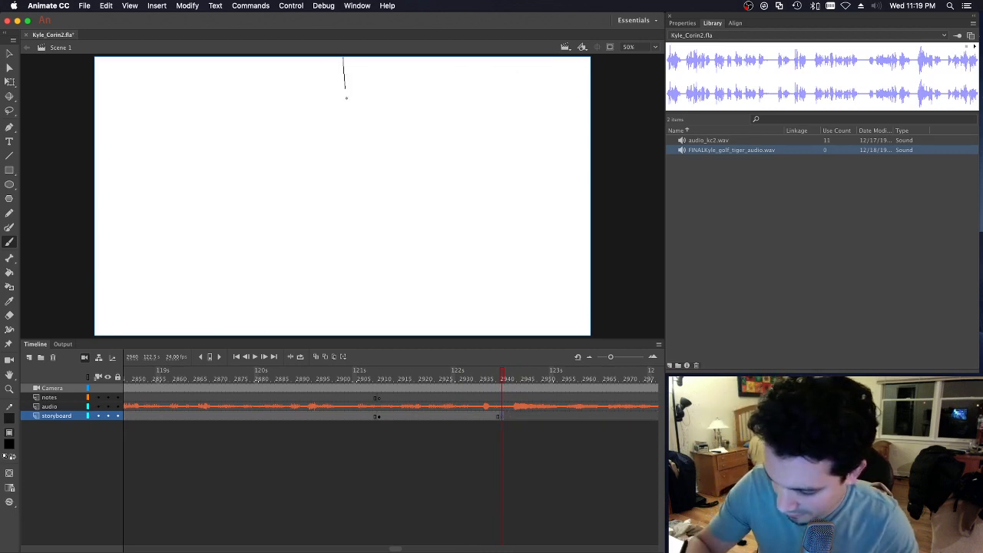
Step: Draw a vertical divider down the middle of the blank frame and sketch the right figure's head with spiky hair and a frowning face
{"action": "left_click_drag", "start_coordinate": [347, 97], "coordinate": [353, 320]}
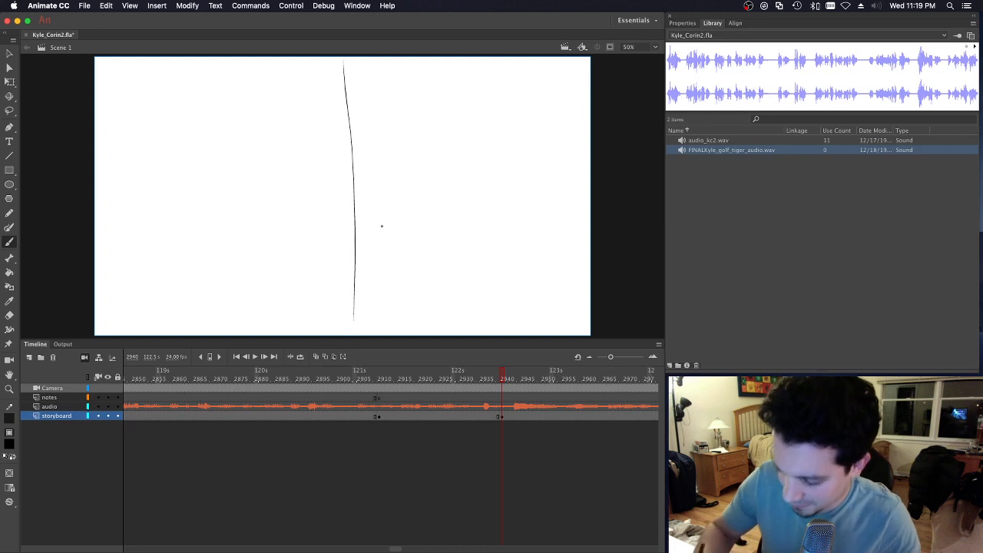
{"action": "mouse_move", "coordinate": [459, 209]}
{"action": "left_mouse_down"}
{"action": "mouse_move", "coordinate": [483, 218]}
{"action": "mouse_move", "coordinate": [450, 163]}
{"action": "mouse_move", "coordinate": [470, 229]}
{"action": "left_mouse_up"}
{"action": "mouse_move", "coordinate": [440, 151]}
{"action": "left_mouse_down"}
{"action": "mouse_move", "coordinate": [474, 136]}
{"action": "mouse_move", "coordinate": [486, 150]}
{"action": "left_mouse_up"}
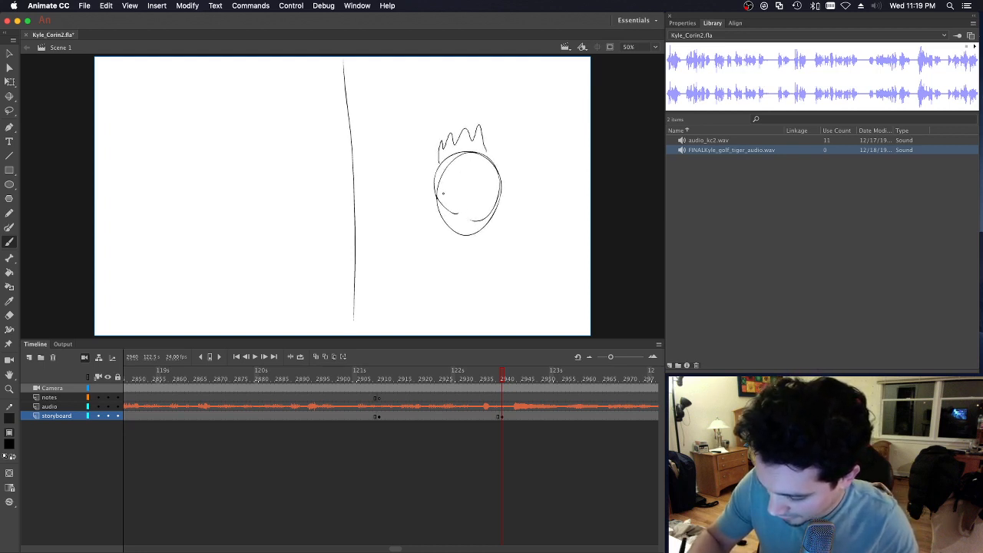
{"action": "left_click_drag", "start_coordinate": [446, 194], "coordinate": [490, 198]}
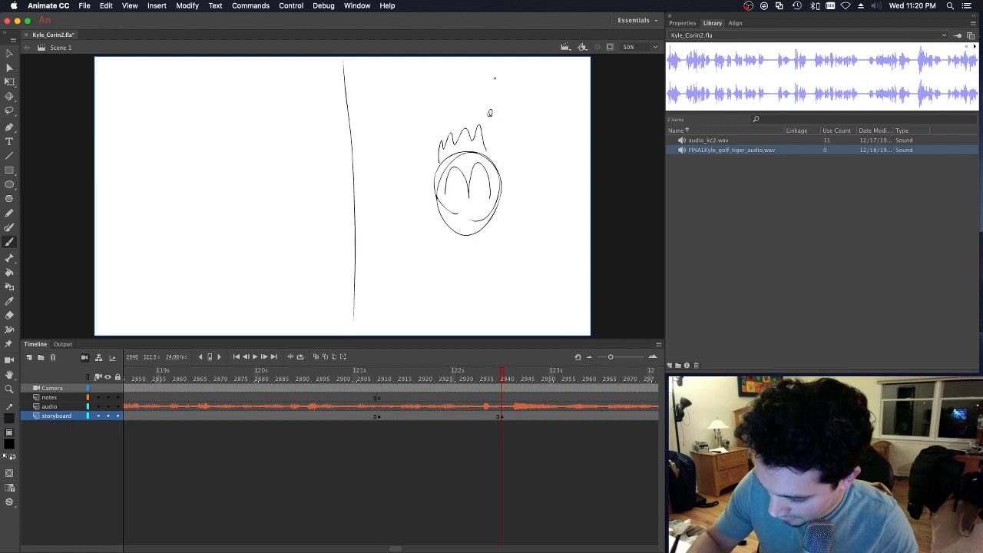
{"action": "key", "text": "super+z"}
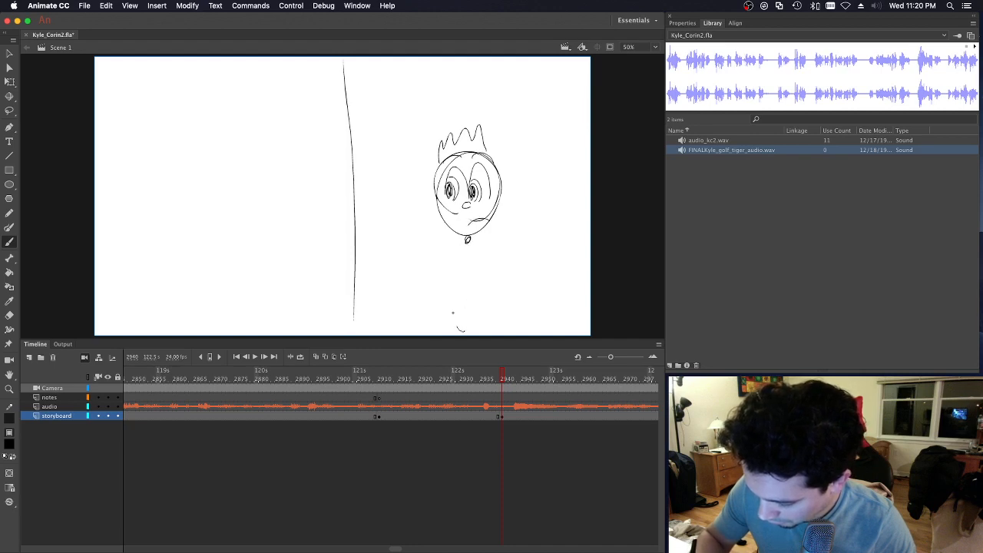
Step: Sketch the right figure's torso and two outstretched, bent arms, and add a crosshatched microphone beside its body
{"action": "mouse_move", "coordinate": [453, 312]}
{"action": "left_mouse_down"}
{"action": "mouse_move", "coordinate": [475, 265]}
{"action": "mouse_move", "coordinate": [451, 269]}
{"action": "mouse_move", "coordinate": [463, 325]}
{"action": "mouse_move", "coordinate": [466, 244]}
{"action": "left_mouse_up"}
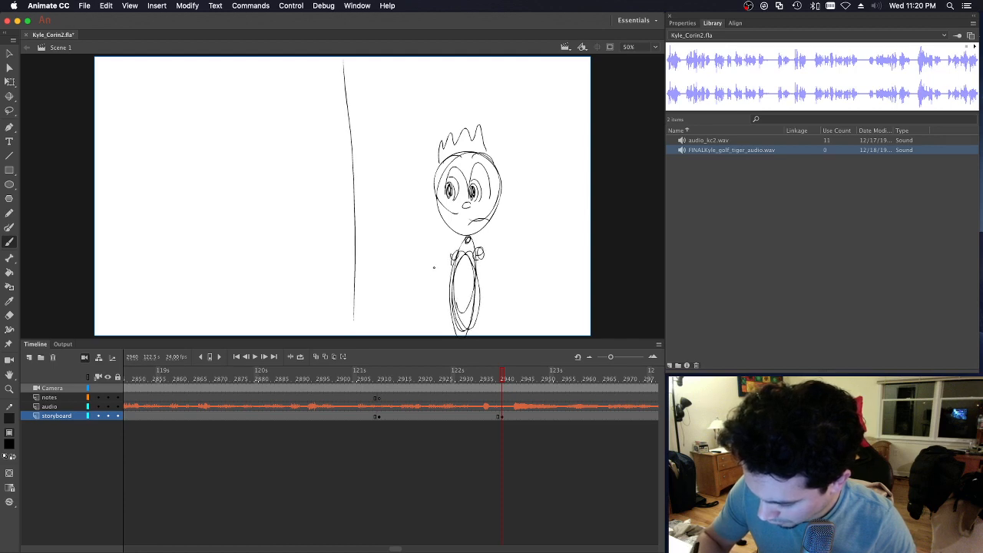
{"action": "mouse_move", "coordinate": [450, 252]}
{"action": "left_mouse_down"}
{"action": "mouse_move", "coordinate": [406, 264]}
{"action": "mouse_move", "coordinate": [388, 299]}
{"action": "left_mouse_up"}
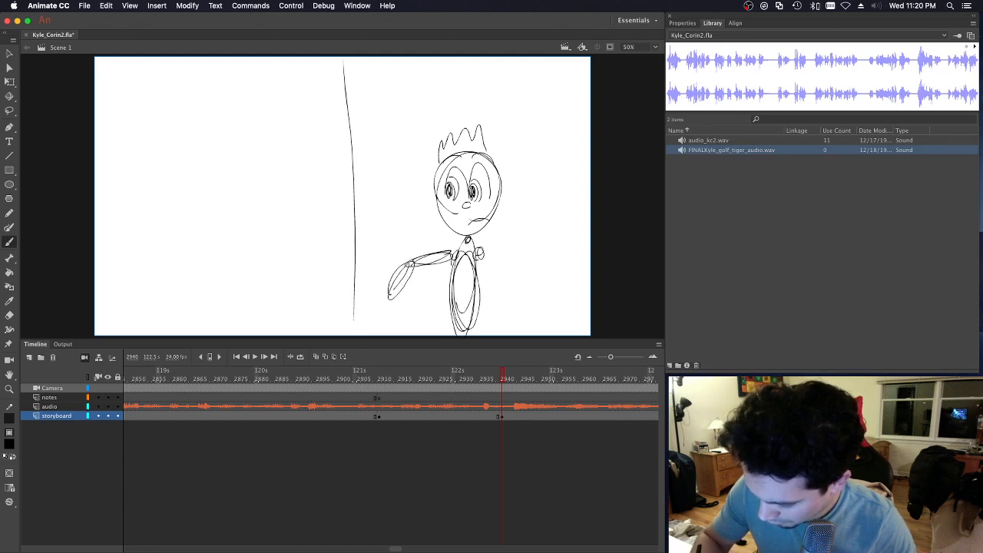
{"action": "mouse_move", "coordinate": [494, 249]}
{"action": "left_mouse_down"}
{"action": "mouse_move", "coordinate": [526, 257]}
{"action": "mouse_move", "coordinate": [544, 289]}
{"action": "left_mouse_up"}
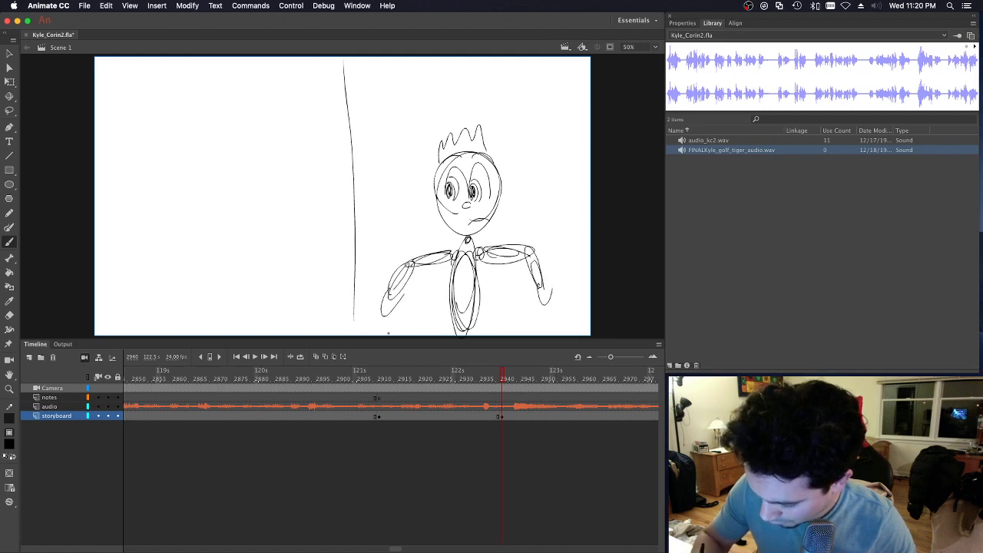
{"action": "left_click_drag", "start_coordinate": [389, 334], "coordinate": [427, 335]}
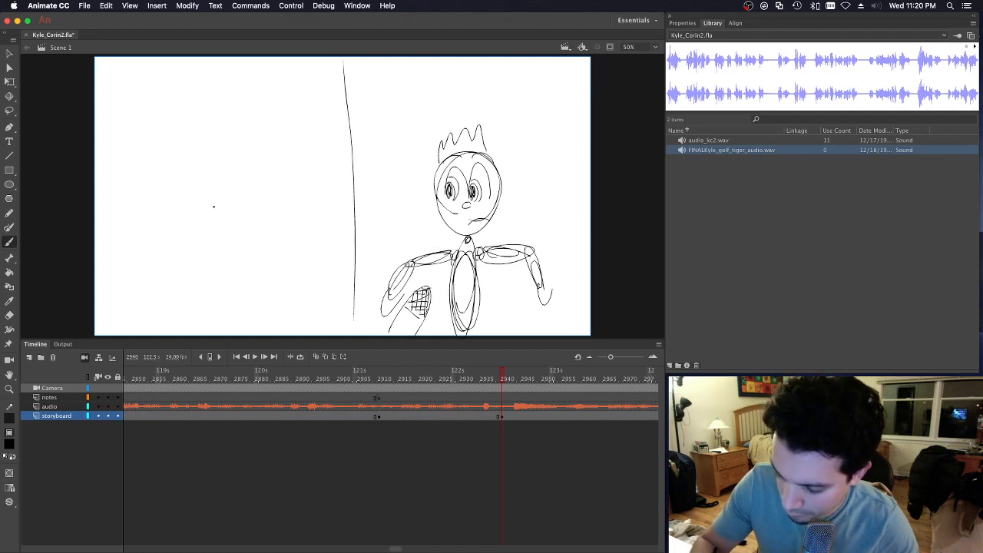
Step: Sketch the left figure's round head with tall spiky hair, ears, and eyes glancing toward the divider
{"action": "mouse_move", "coordinate": [233, 223]}
{"action": "left_mouse_down"}
{"action": "mouse_move", "coordinate": [230, 165]}
{"action": "mouse_move", "coordinate": [234, 242]}
{"action": "left_mouse_up"}
{"action": "left_click_drag", "start_coordinate": [222, 165], "coordinate": [234, 243]}
{"action": "mouse_move", "coordinate": [221, 188]}
{"action": "left_mouse_down"}
{"action": "mouse_move", "coordinate": [238, 152]}
{"action": "mouse_move", "coordinate": [280, 189]}
{"action": "left_mouse_up"}
{"action": "mouse_move", "coordinate": [243, 146]}
{"action": "left_mouse_down"}
{"action": "mouse_move", "coordinate": [240, 126]}
{"action": "mouse_move", "coordinate": [264, 125]}
{"action": "left_mouse_up"}
{"action": "left_click_drag", "start_coordinate": [225, 145], "coordinate": [220, 125]}
{"action": "left_click_drag", "start_coordinate": [219, 171], "coordinate": [222, 205]}
{"action": "mouse_move", "coordinate": [227, 167]}
{"action": "left_mouse_down"}
{"action": "mouse_move", "coordinate": [238, 207]}
{"action": "mouse_move", "coordinate": [259, 209]}
{"action": "left_mouse_up"}
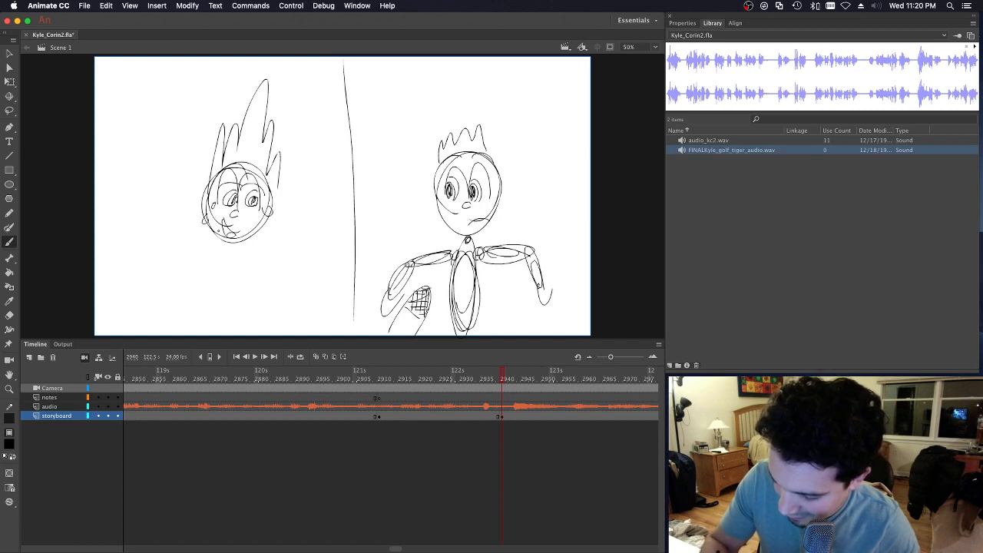
Step: Sketch the left figure's neck and oval torso, with one arm raised to its head and the other bent outward
{"action": "mouse_move", "coordinate": [235, 252]}
{"action": "left_mouse_down"}
{"action": "mouse_move", "coordinate": [229, 244]}
{"action": "mouse_move", "coordinate": [232, 256]}
{"action": "left_mouse_up"}
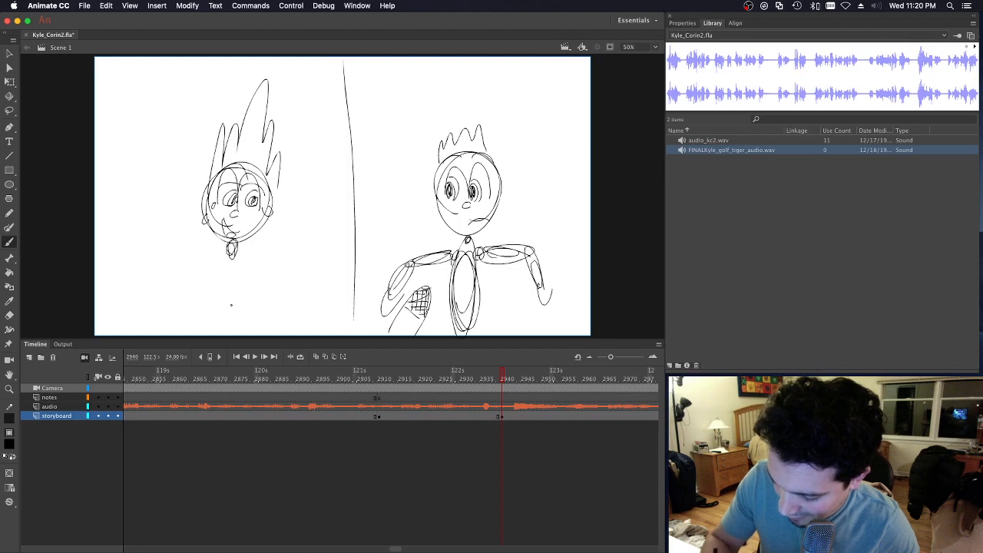
{"action": "mouse_move", "coordinate": [216, 330]}
{"action": "left_mouse_down"}
{"action": "mouse_move", "coordinate": [239, 260]}
{"action": "mouse_move", "coordinate": [233, 327]}
{"action": "mouse_move", "coordinate": [216, 294]}
{"action": "mouse_move", "coordinate": [225, 270]}
{"action": "mouse_move", "coordinate": [211, 302]}
{"action": "mouse_move", "coordinate": [237, 297]}
{"action": "mouse_move", "coordinate": [247, 267]}
{"action": "mouse_move", "coordinate": [264, 289]}
{"action": "mouse_move", "coordinate": [304, 258]}
{"action": "left_mouse_up"}
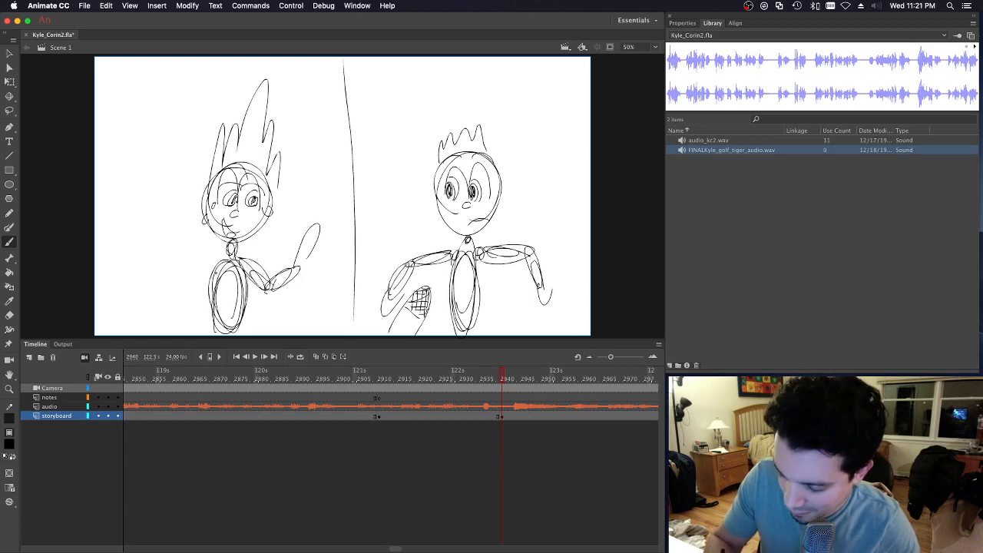
{"action": "mouse_move", "coordinate": [207, 277]}
{"action": "left_mouse_down"}
{"action": "mouse_move", "coordinate": [198, 237]}
{"action": "mouse_move", "coordinate": [205, 261]}
{"action": "mouse_move", "coordinate": [207, 198]}
{"action": "left_mouse_up"}
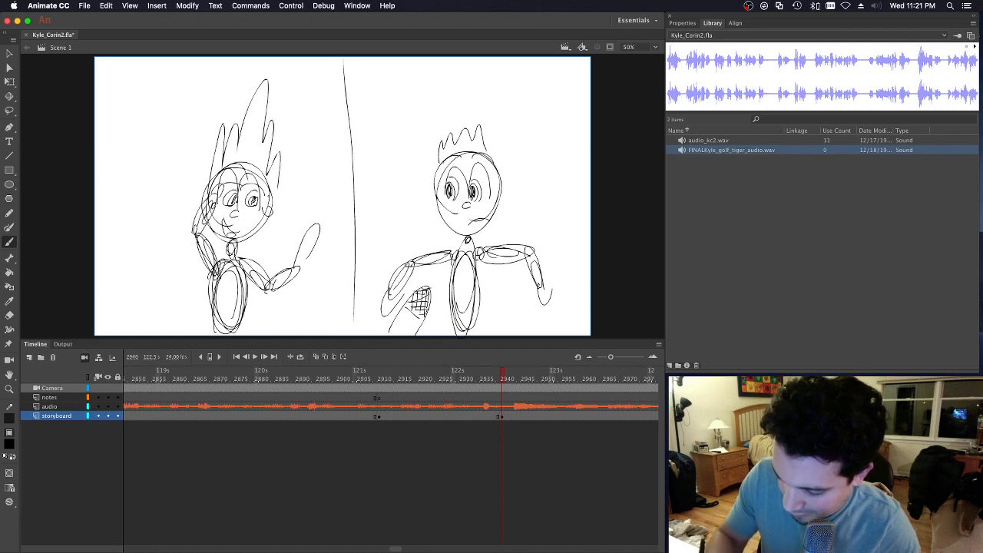
Step: Sketch a low curved outline behind the left figure, running on both sides of its head
{"action": "mouse_move", "coordinate": [95, 245]}
{"action": "left_mouse_down"}
{"action": "mouse_move", "coordinate": [130, 216]}
{"action": "mouse_move", "coordinate": [199, 206]}
{"action": "left_mouse_up"}
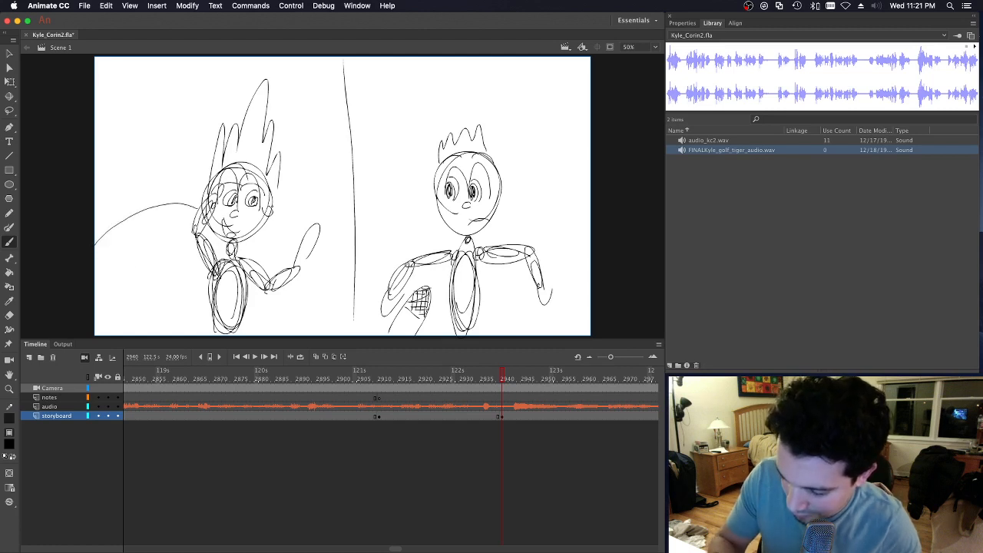
{"action": "key", "text": "super+z"}
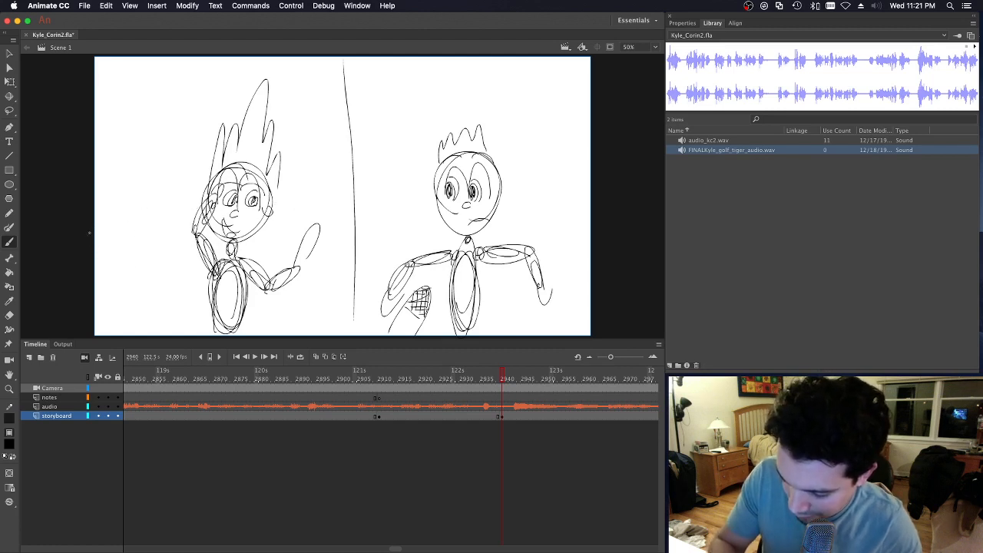
{"action": "mouse_move", "coordinate": [89, 232]}
{"action": "left_mouse_down"}
{"action": "mouse_move", "coordinate": [143, 201]}
{"action": "mouse_move", "coordinate": [212, 192]}
{"action": "left_mouse_up"}
{"action": "left_click_drag", "start_coordinate": [274, 194], "coordinate": [349, 225]}
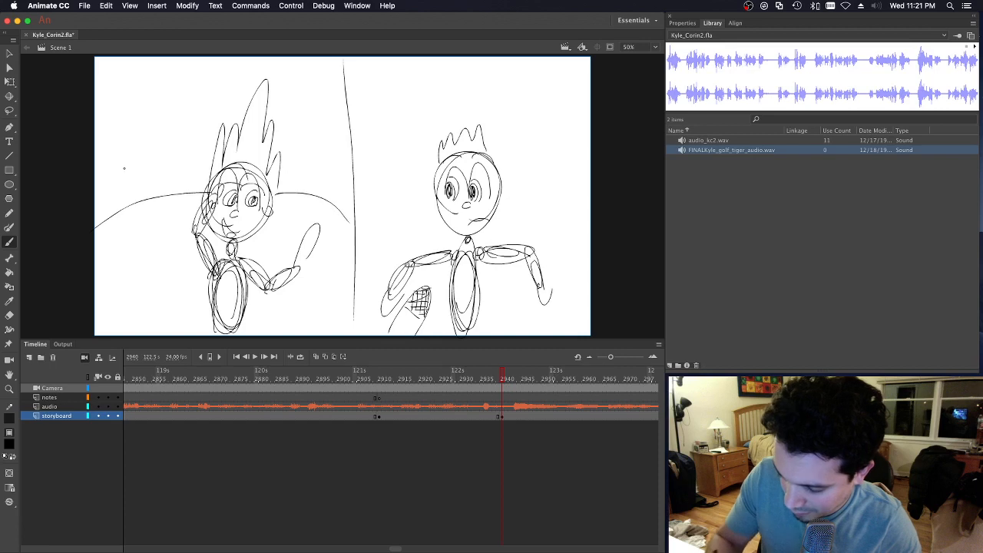
Step: Add a horizontal background line and irregular wavy shapes on the wall behind the left figure
{"action": "left_click_drag", "start_coordinate": [90, 179], "coordinate": [206, 178]}
{"action": "left_click_drag", "start_coordinate": [273, 176], "coordinate": [374, 176]}
{"action": "mouse_move", "coordinate": [98, 84]}
{"action": "left_mouse_down"}
{"action": "mouse_move", "coordinate": [178, 107]}
{"action": "mouse_move", "coordinate": [172, 149]}
{"action": "mouse_move", "coordinate": [103, 76]}
{"action": "mouse_move", "coordinate": [182, 79]}
{"action": "mouse_move", "coordinate": [169, 154]}
{"action": "mouse_move", "coordinate": [142, 128]}
{"action": "mouse_move", "coordinate": [95, 124]}
{"action": "left_mouse_up"}
{"action": "key", "text": "super+z"}
{"action": "left_click_drag", "start_coordinate": [282, 121], "coordinate": [354, 150]}
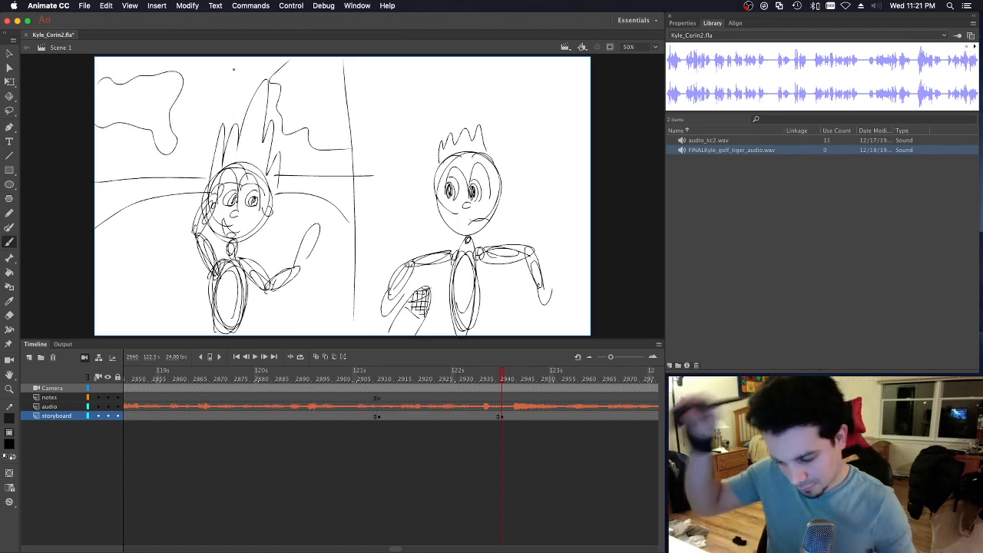
Step: Add a crosshatched microphone beside the left figure and a hand on its outstretched arm, saving the file
{"action": "mouse_move", "coordinate": [129, 299]}
{"action": "left_mouse_down"}
{"action": "mouse_move", "coordinate": [115, 332]}
{"action": "mouse_move", "coordinate": [174, 309]}
{"action": "mouse_move", "coordinate": [164, 313]}
{"action": "left_mouse_up"}
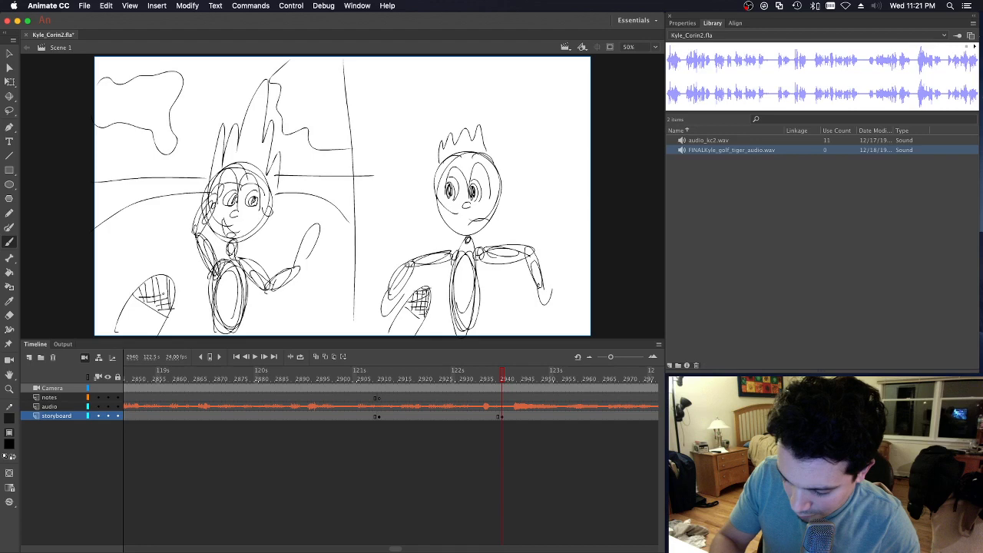
{"action": "left_click_drag", "start_coordinate": [136, 296], "coordinate": [169, 281]}
{"action": "left_click_drag", "start_coordinate": [147, 280], "coordinate": [169, 278]}
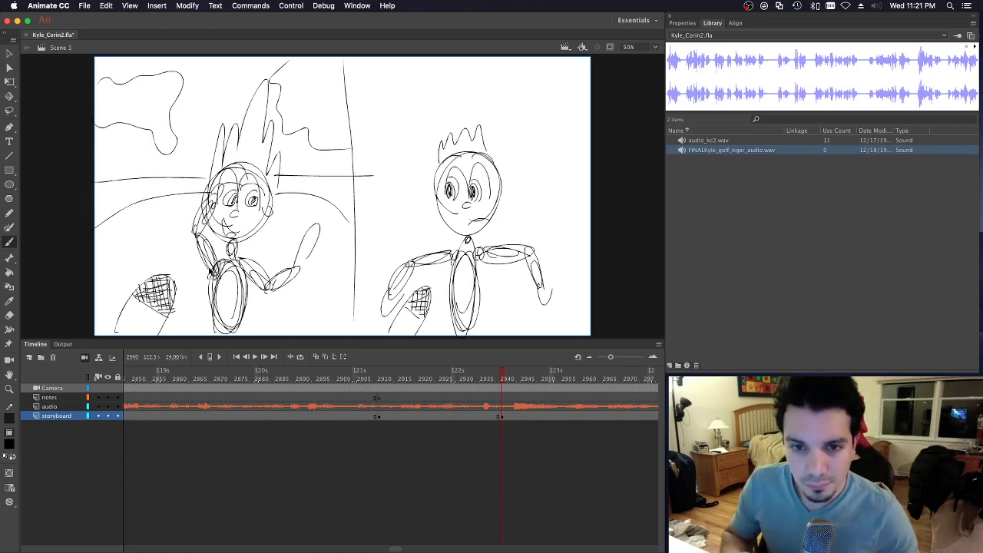
{"action": "key", "text": "super+s"}
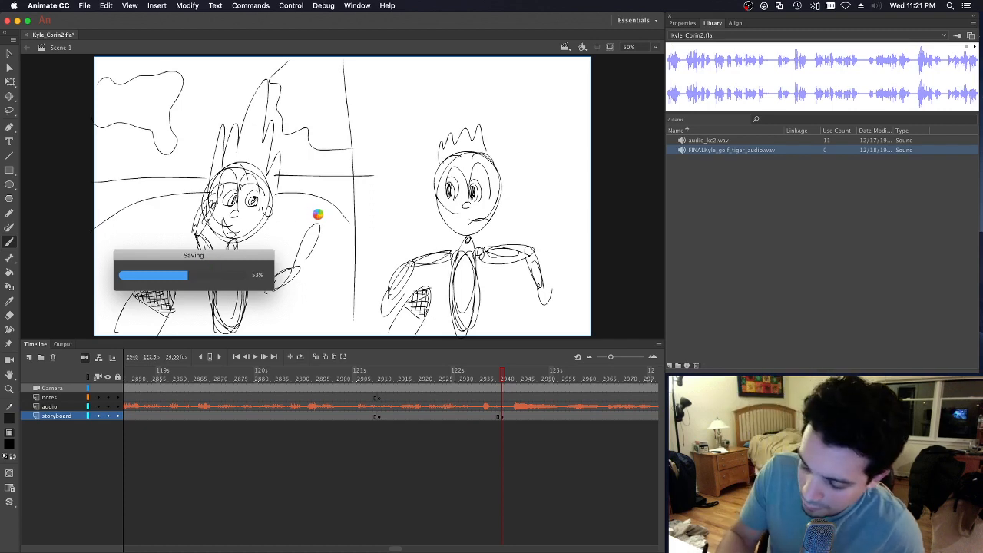
{"action": "left_click_drag", "start_coordinate": [311, 226], "coordinate": [337, 231]}
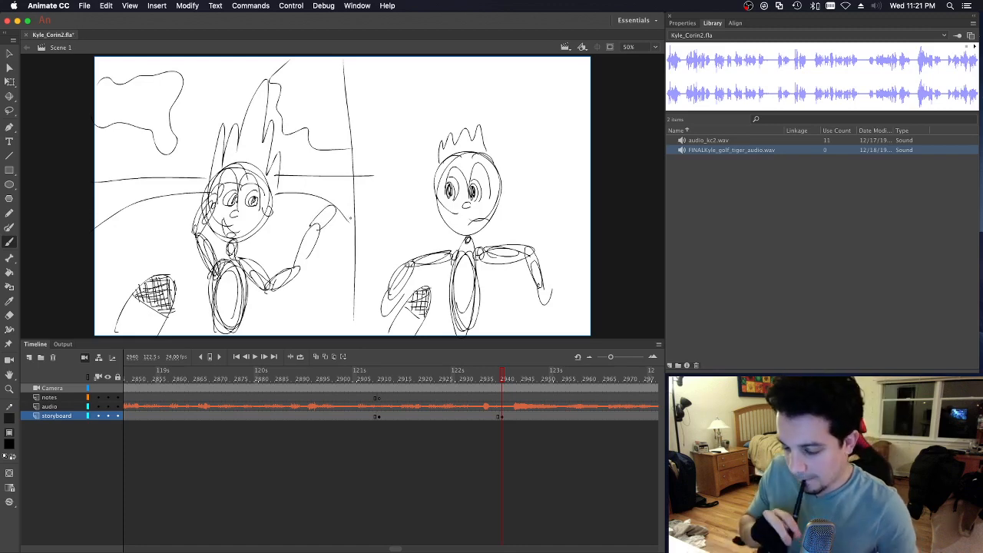
Step: Play on from the preceding split-screen panel and scale the "zoom out" panel at frame 2995 up to fill the stage
{"action": "key", "text": "super+Tab"}
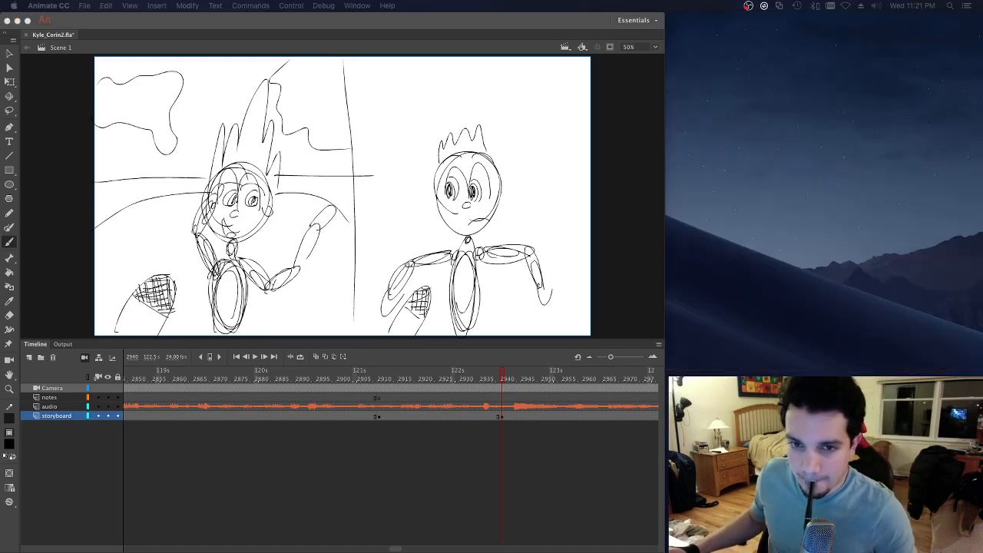
{"action": "left_click", "coordinate": [336, 379]}
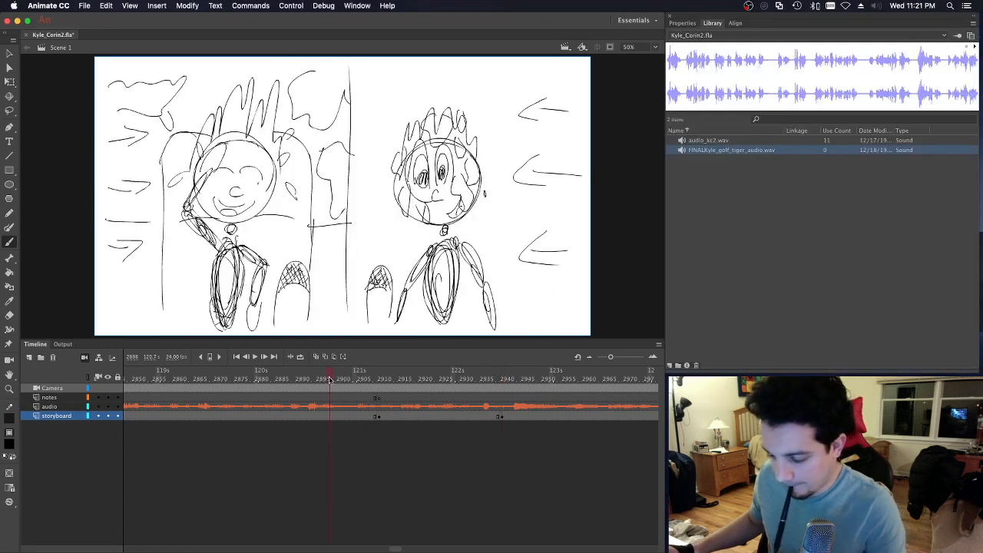
{"action": "key", "text": "Return"}
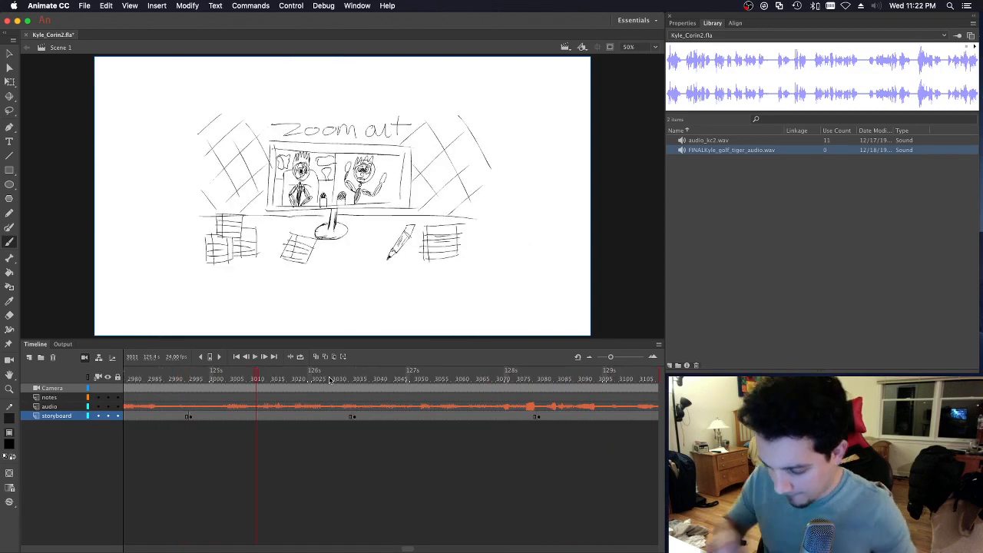
{"action": "left_click", "coordinate": [194, 415]}
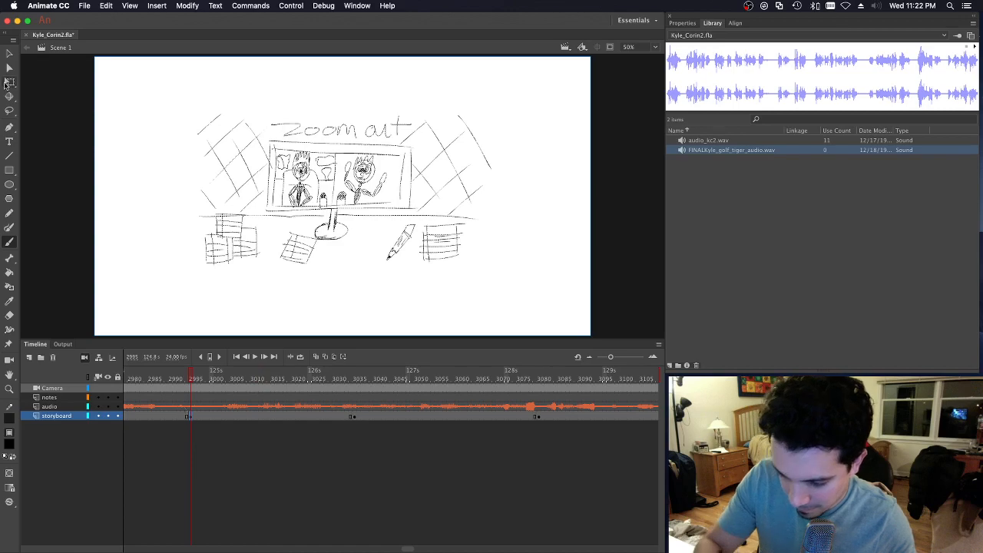
{"action": "left_click", "coordinate": [15, 78]}
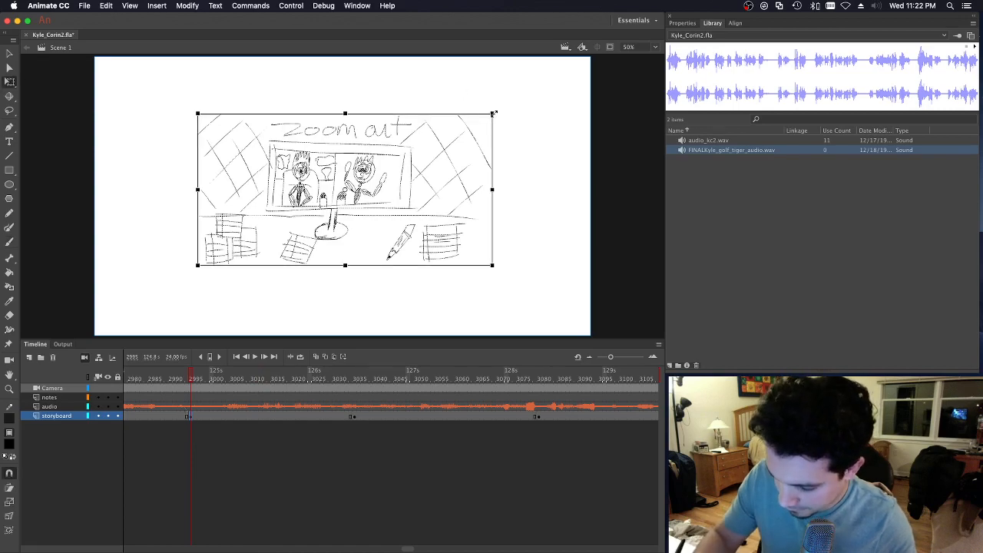
{"action": "left_click_drag", "start_coordinate": [493, 111], "coordinate": [600, 54]}
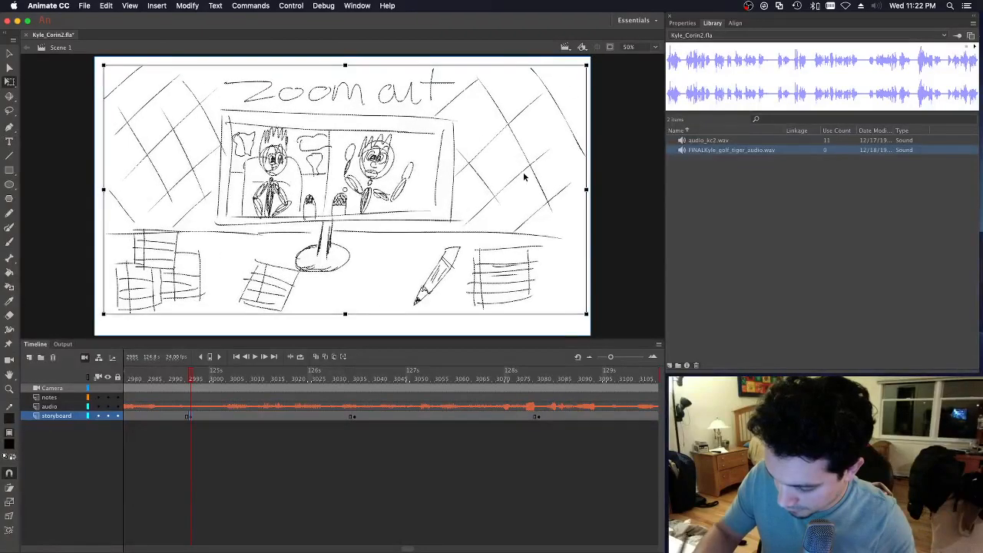
Step: Play on and enlarge both the Telemundo desk panel and the "I'm about to copyright" panel at frame 3080 to fill the stage
{"action": "key", "text": "Return"}
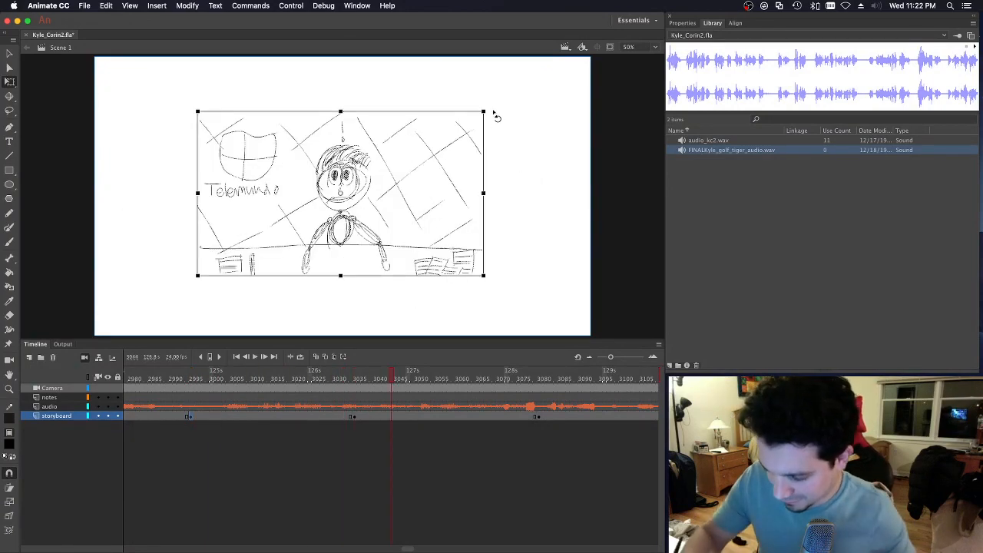
{"action": "left_click_drag", "start_coordinate": [486, 110], "coordinate": [600, 60]}
{"action": "key", "text": "Return"}
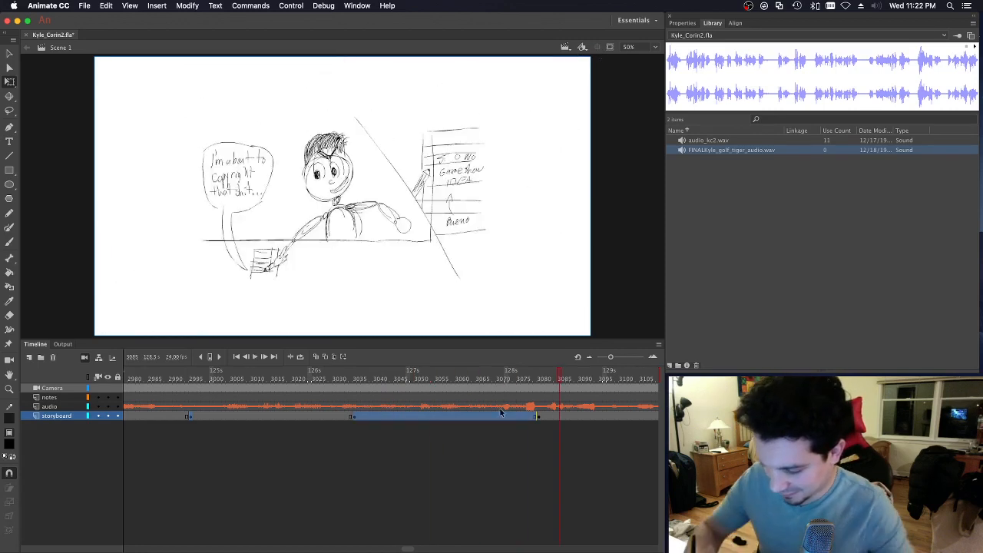
{"action": "left_click", "coordinate": [540, 415]}
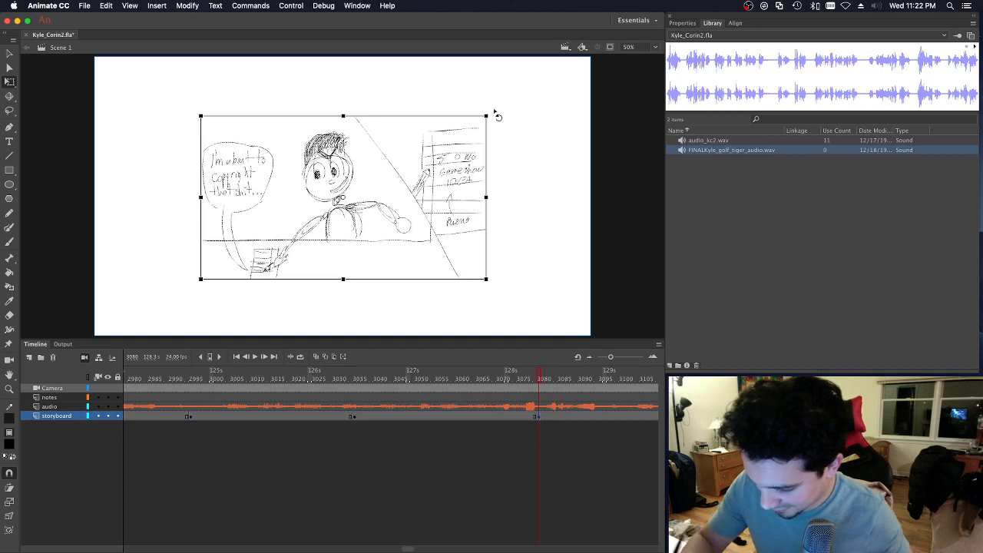
{"action": "left_click_drag", "start_coordinate": [485, 113], "coordinate": [594, 60]}
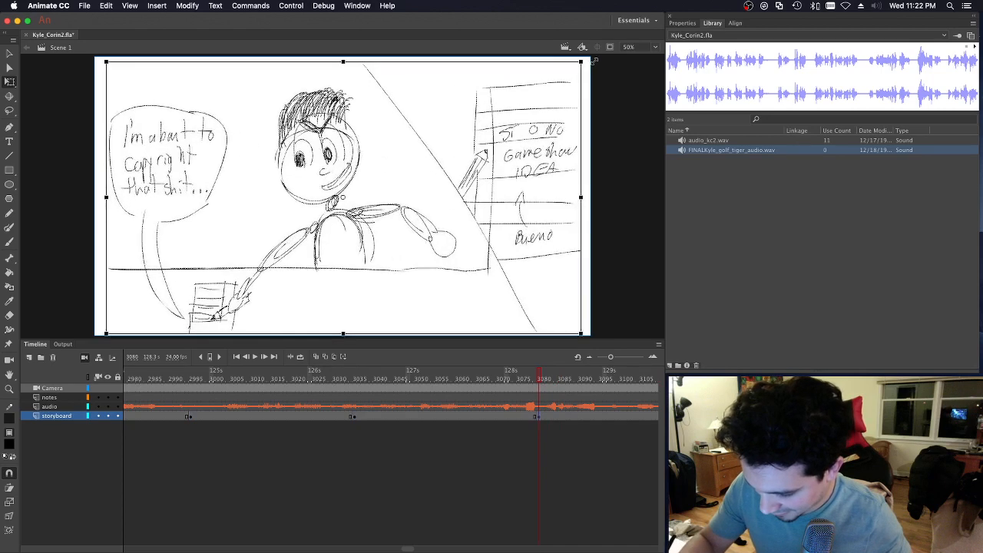
Step: Play through the audio to the "That's a fact!" panel and scale its drawing at frame 3330 to fill the stage
{"action": "left_click", "coordinate": [526, 380]}
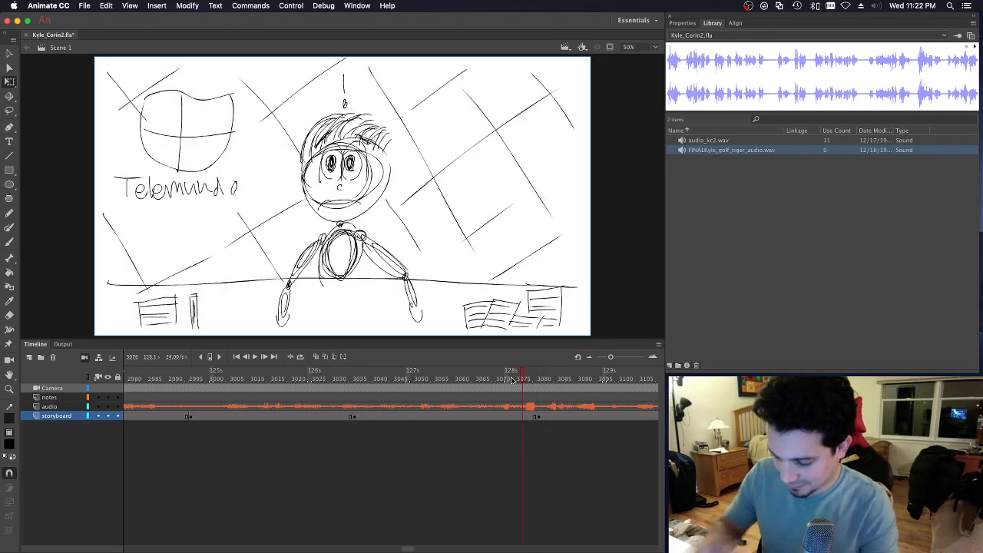
{"action": "key", "text": "Return"}
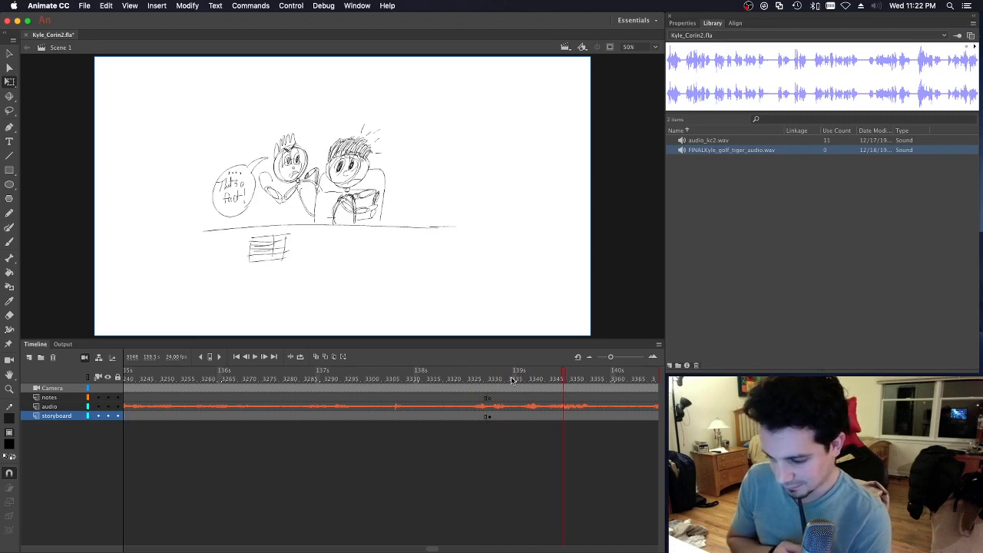
{"action": "left_click", "coordinate": [494, 380]}
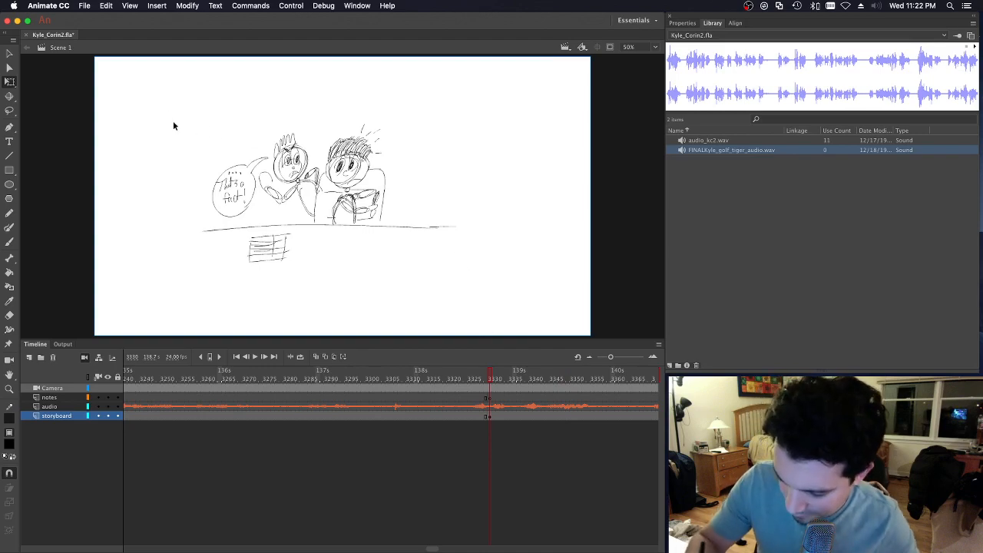
{"action": "mouse_move", "coordinate": [167, 104]}
{"action": "left_mouse_down"}
{"action": "mouse_move", "coordinate": [376, 257]}
{"action": "mouse_move", "coordinate": [464, 299]}
{"action": "left_mouse_up"}
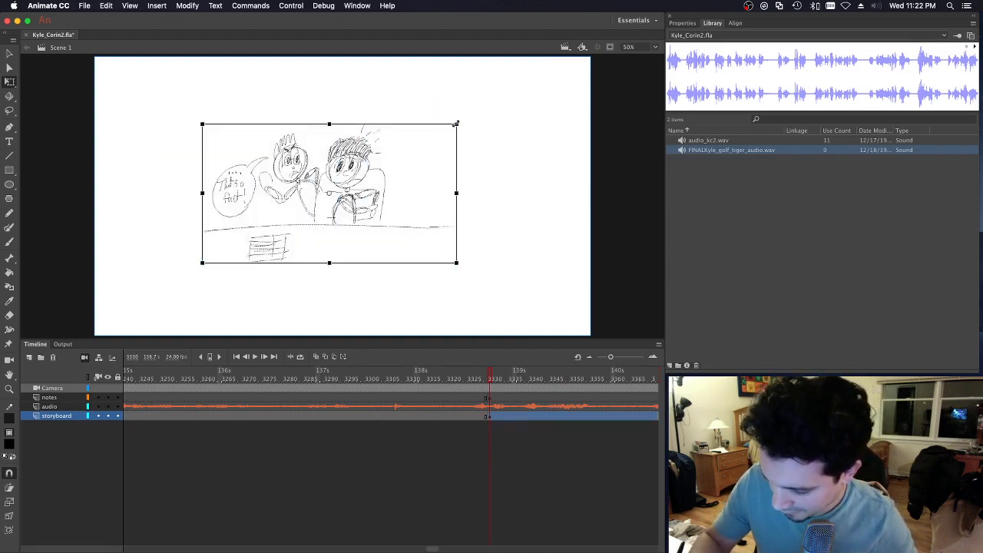
{"action": "mouse_move", "coordinate": [456, 123]}
{"action": "left_mouse_down"}
{"action": "mouse_move", "coordinate": [575, 61]}
{"action": "mouse_move", "coordinate": [608, 59]}
{"action": "left_mouse_up"}
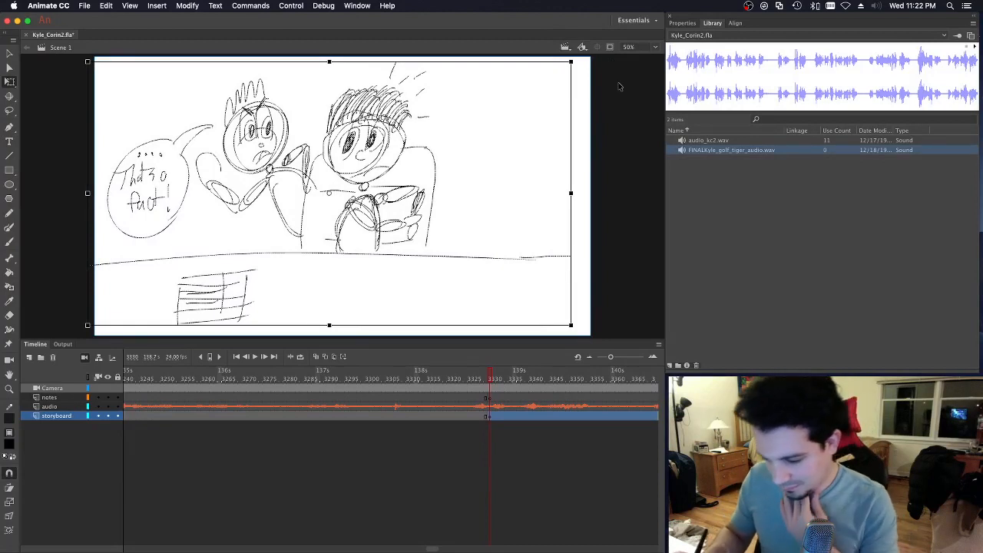
Step: Reselect the enlarged "That's a fact!" drawing at frame 3330 and shift it slightly right to center it on the stage
{"action": "left_click", "coordinate": [395, 164]}
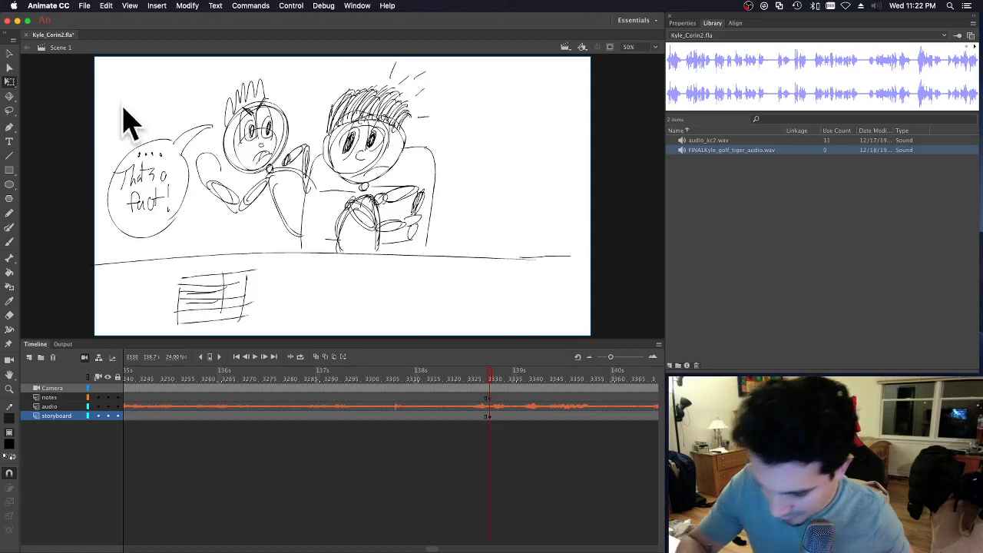
{"action": "left_click", "coordinate": [490, 419]}
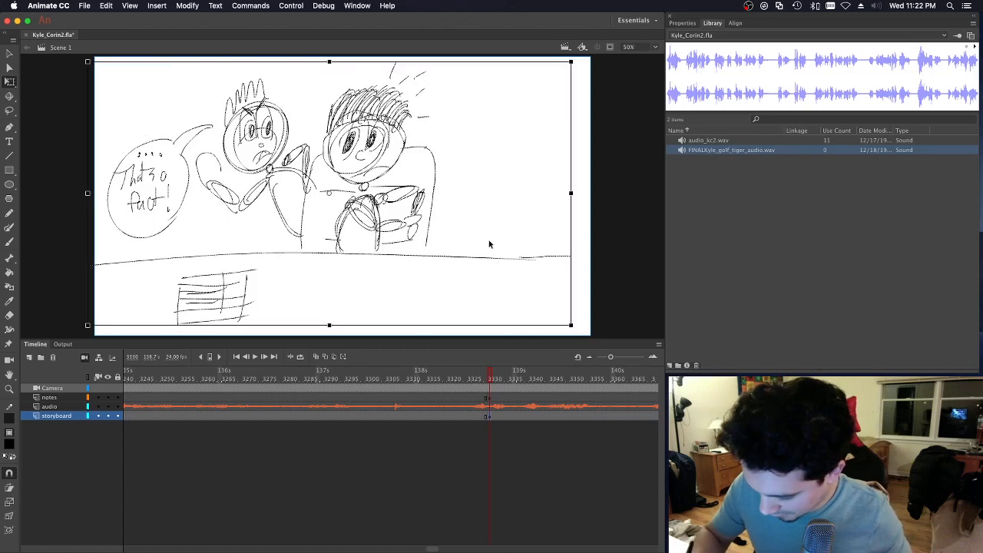
{"action": "left_click_drag", "start_coordinate": [421, 216], "coordinate": [432, 217]}
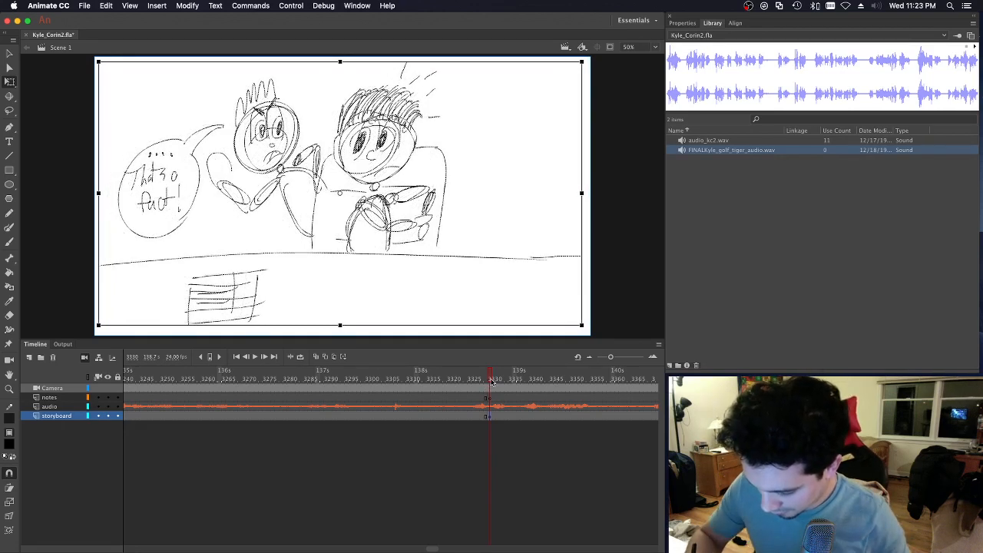
Step: Play on to the next beat and insert a keyframe repeating the drawing on the storyboard layer around frame 3525
{"action": "key", "text": "Return"}
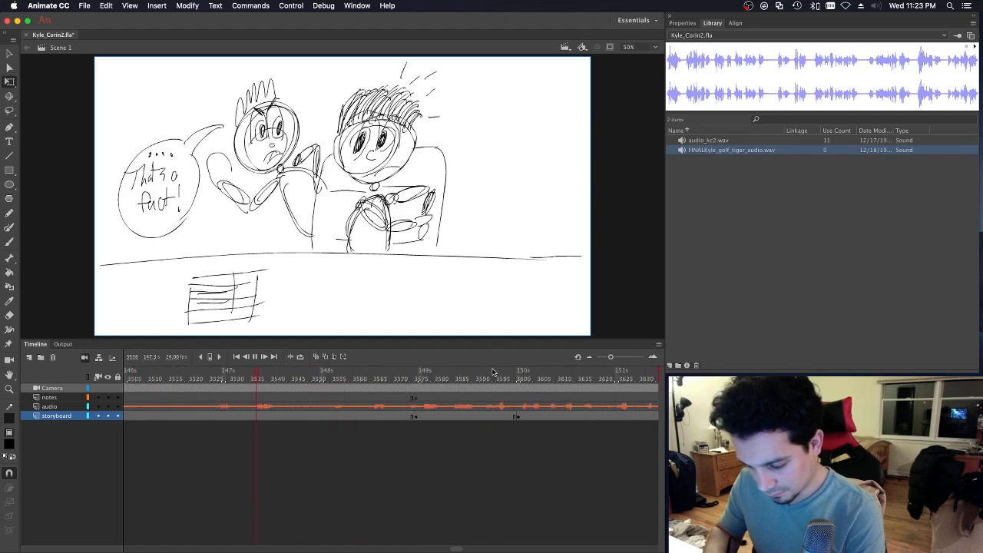
{"action": "left_click_drag", "start_coordinate": [202, 378], "coordinate": [215, 400]}
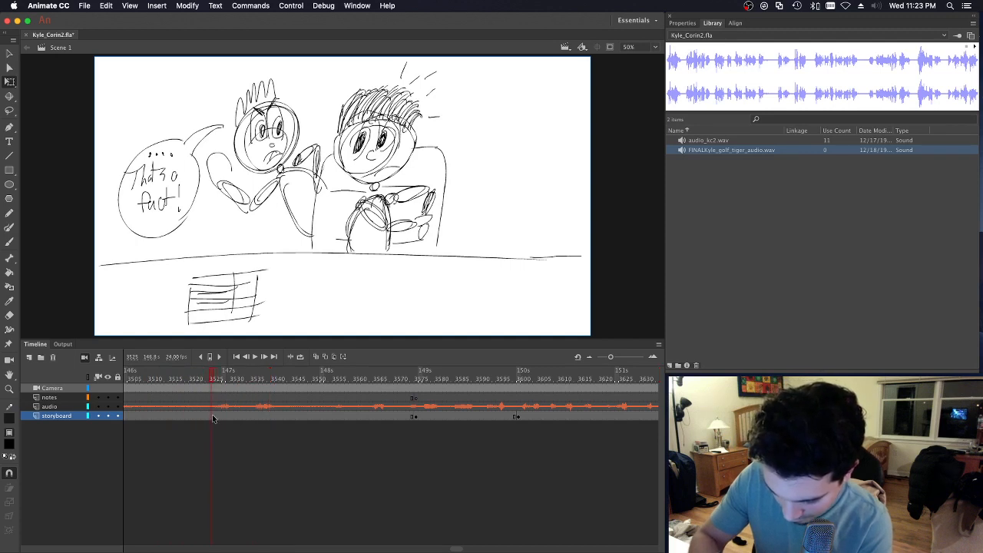
{"action": "left_click", "coordinate": [213, 418]}
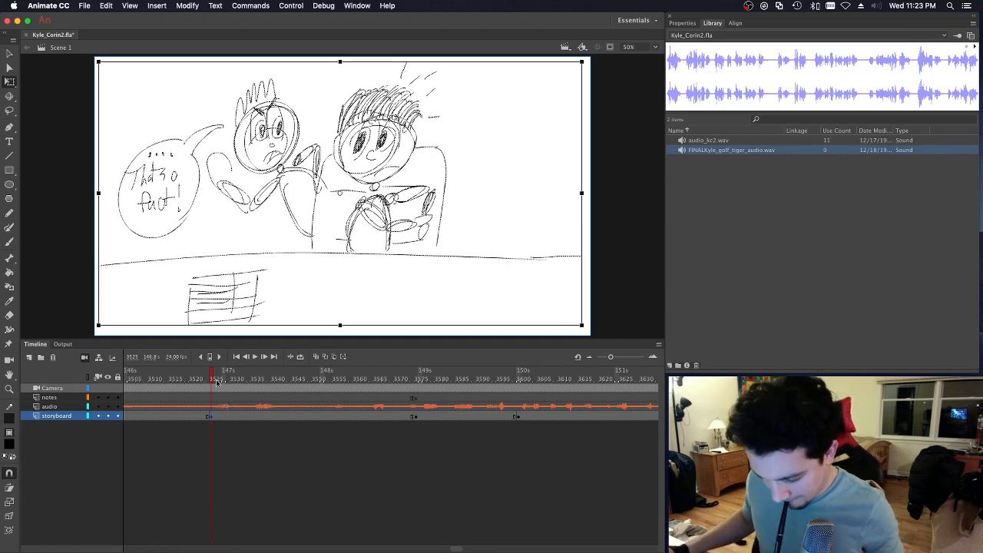
Step: Return to the storyboard keyframe at frame 3330 and erase the "That's a fact!" text inside the speech bubble
{"action": "mouse_move", "coordinate": [218, 383]}
{"action": "left_mouse_down"}
{"action": "mouse_move", "coordinate": [109, 372]}
{"action": "mouse_move", "coordinate": [273, 371]}
{"action": "left_mouse_up"}
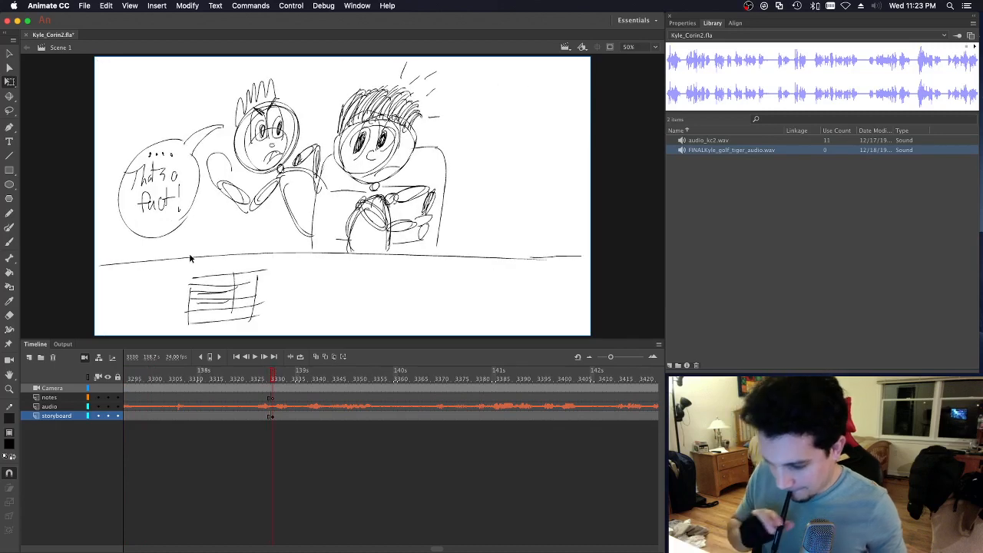
{"action": "left_click", "coordinate": [272, 416]}
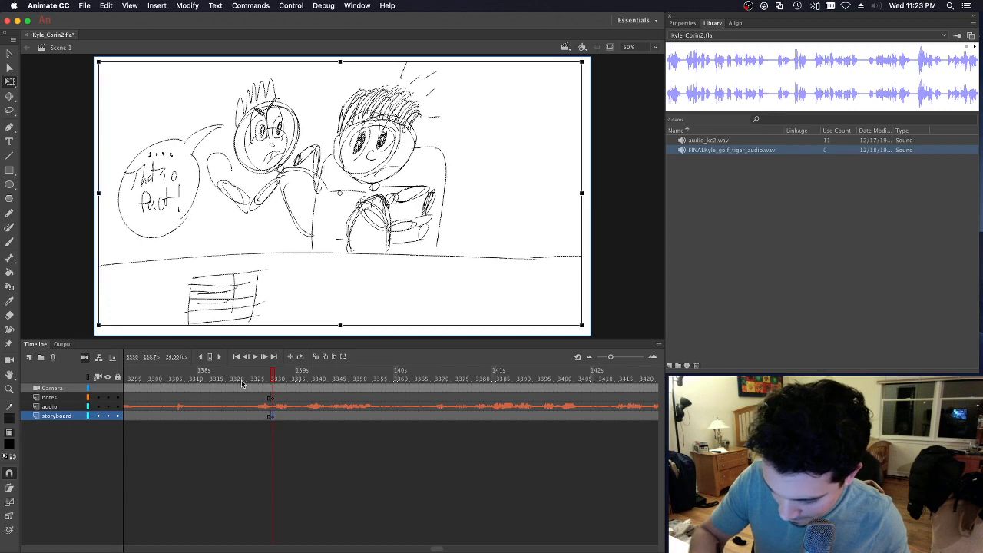
{"action": "left_click", "coordinate": [10, 315]}
{"action": "mouse_move", "coordinate": [152, 204]}
{"action": "left_mouse_down"}
{"action": "mouse_move", "coordinate": [169, 198]}
{"action": "mouse_move", "coordinate": [166, 179]}
{"action": "mouse_move", "coordinate": [146, 184]}
{"action": "mouse_move", "coordinate": [162, 164]}
{"action": "mouse_move", "coordinate": [140, 173]}
{"action": "left_mouse_up"}
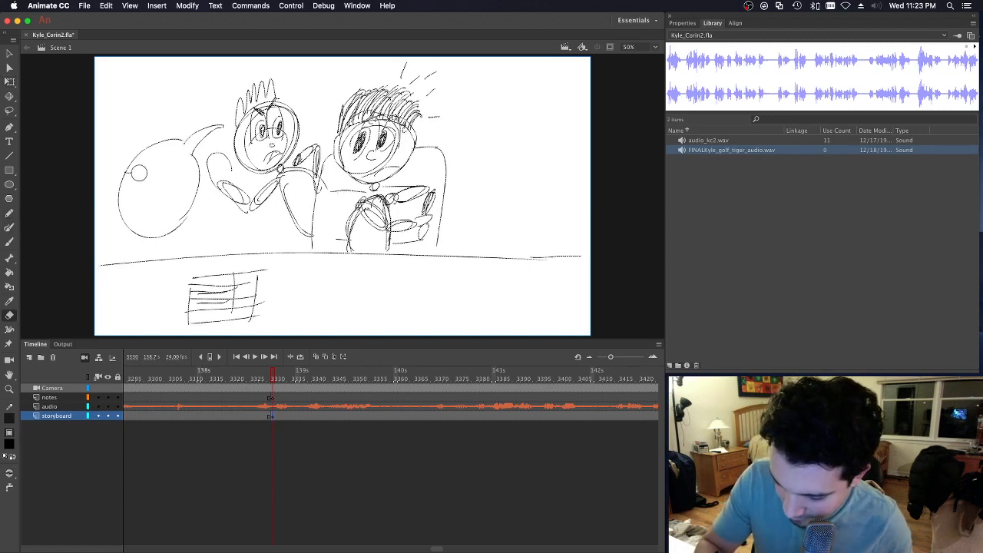
Step: Write "You know someone who knows someone..." in the empty speech bubble at frame 3330 and play on to the following panel
{"action": "left_click", "coordinate": [10, 241]}
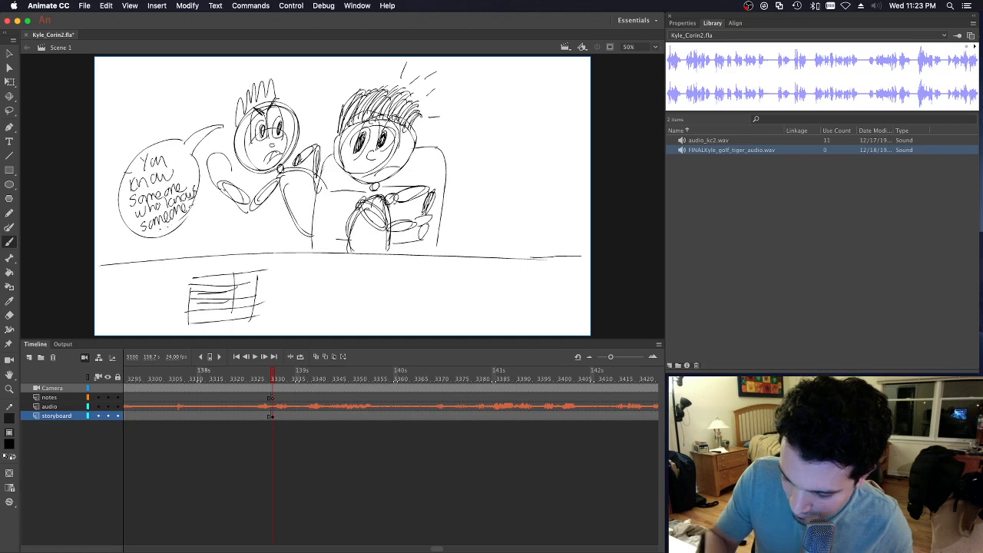
{"action": "left_click", "coordinate": [220, 380]}
{"action": "key", "text": "Return"}
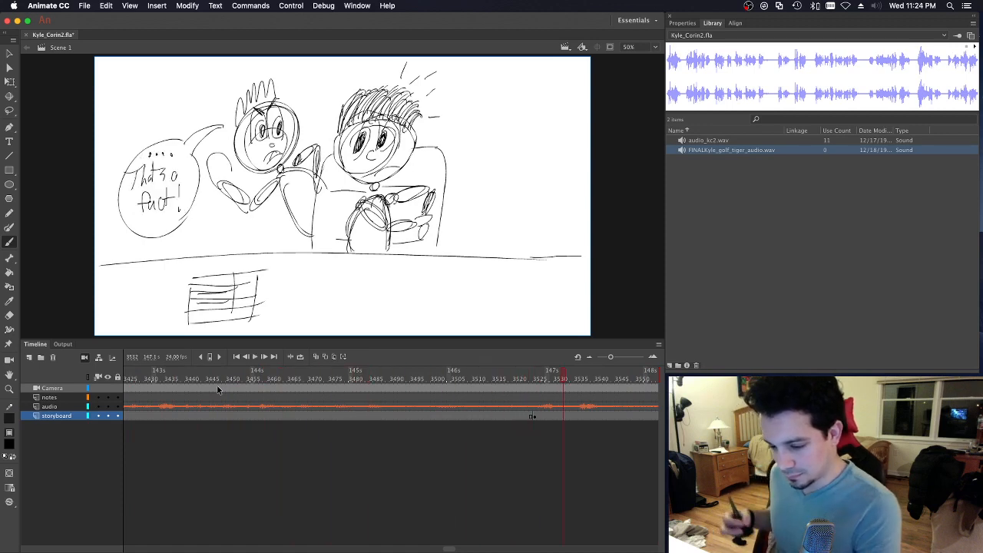
Step: At the storyboard keyframe around frame 3525, erase the seated character's torso and folded arms and redraw them with both arms hanging down
{"action": "left_click_drag", "start_coordinate": [547, 380], "coordinate": [536, 380]}
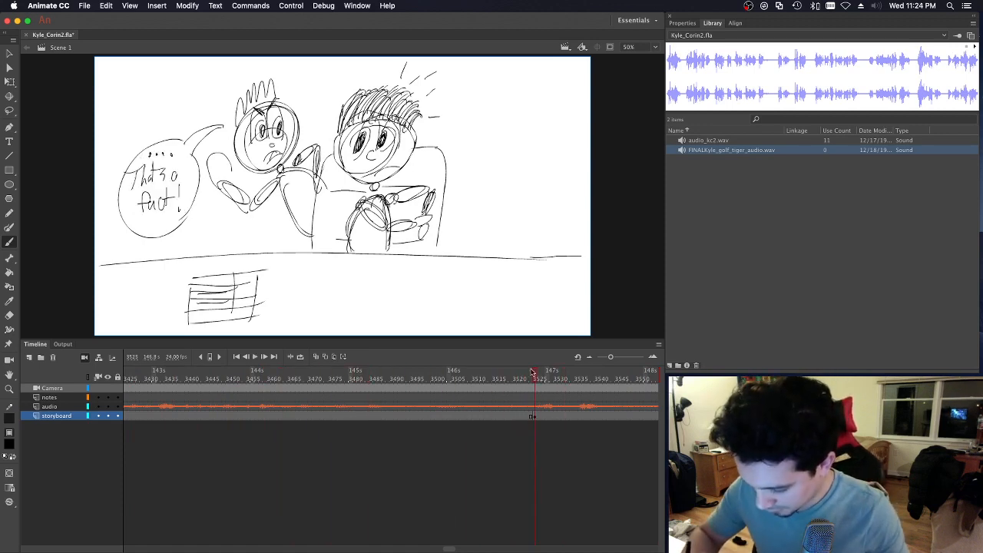
{"action": "left_click", "coordinate": [9, 315]}
{"action": "mouse_move", "coordinate": [393, 212]}
{"action": "left_mouse_down"}
{"action": "mouse_move", "coordinate": [365, 212]}
{"action": "mouse_move", "coordinate": [421, 220]}
{"action": "mouse_move", "coordinate": [396, 238]}
{"action": "left_mouse_up"}
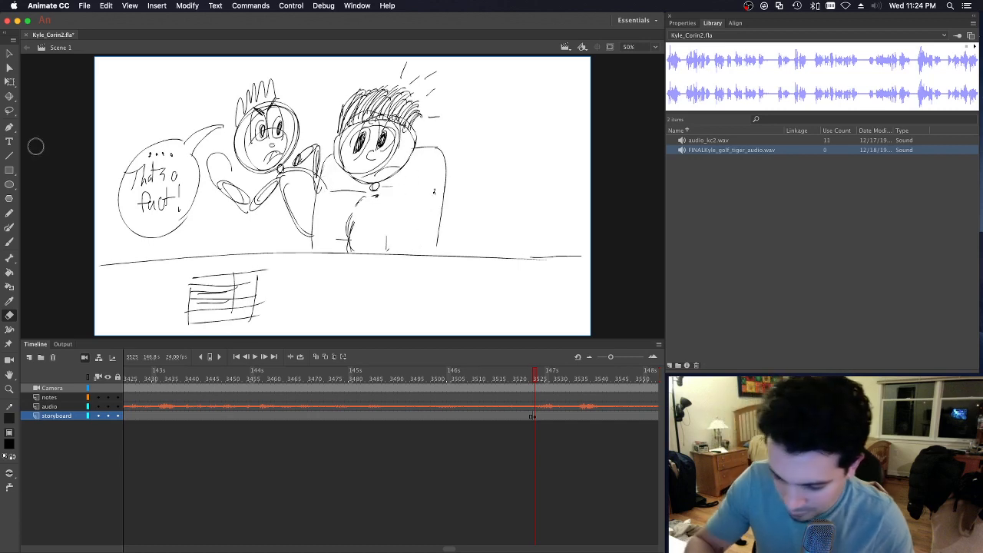
{"action": "left_click", "coordinate": [9, 241]}
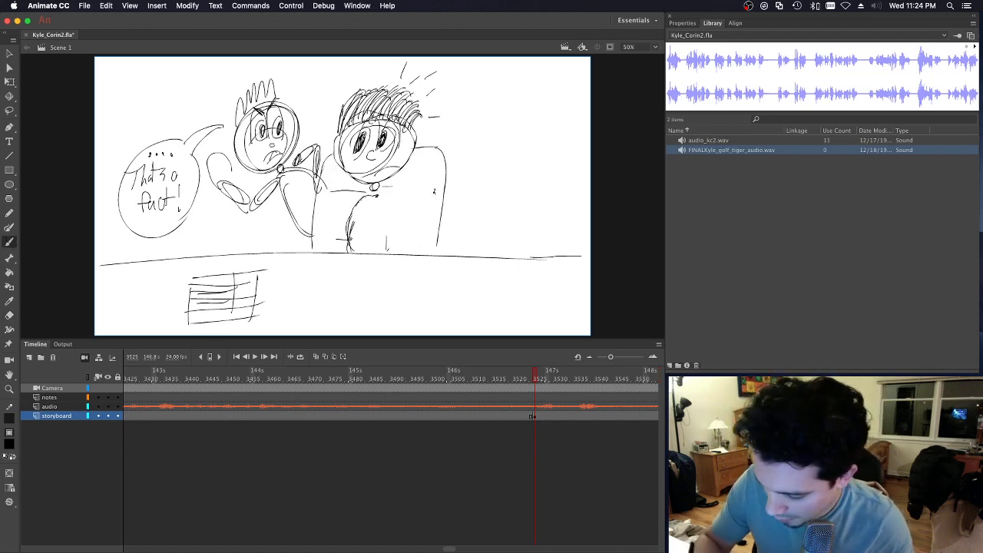
{"action": "mouse_move", "coordinate": [376, 196]}
{"action": "left_mouse_down"}
{"action": "mouse_move", "coordinate": [387, 205]}
{"action": "mouse_move", "coordinate": [387, 249]}
{"action": "left_mouse_up"}
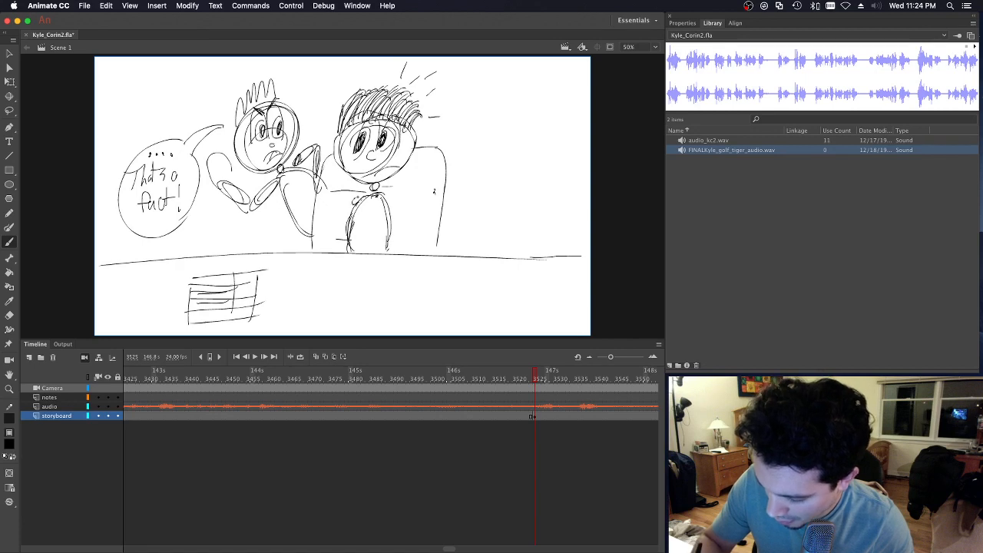
{"action": "left_click_drag", "start_coordinate": [355, 202], "coordinate": [320, 255]}
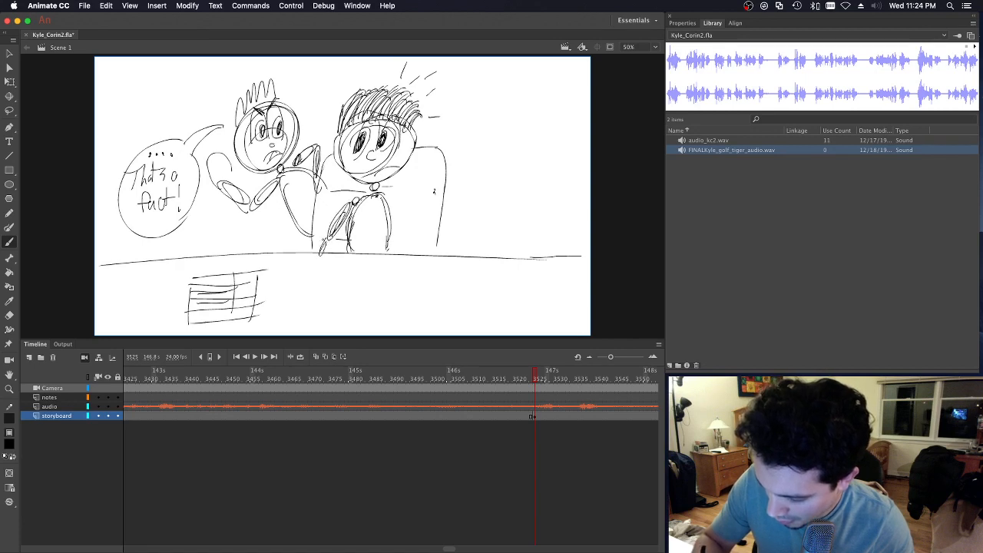
{"action": "left_click_drag", "start_coordinate": [399, 234], "coordinate": [409, 249]}
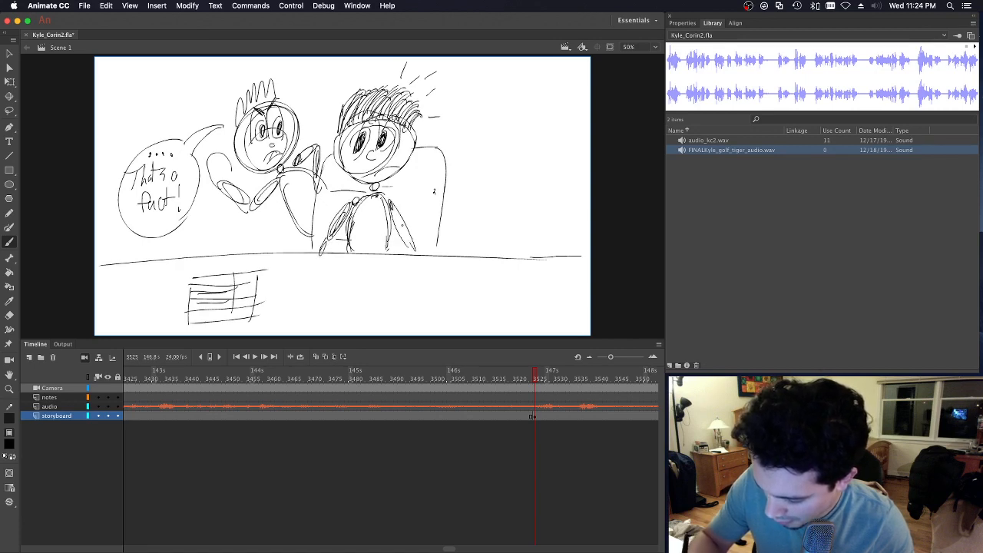
{"action": "mouse_move", "coordinate": [393, 201]}
{"action": "left_mouse_down"}
{"action": "mouse_move", "coordinate": [415, 250]}
{"action": "mouse_move", "coordinate": [401, 242]}
{"action": "mouse_move", "coordinate": [411, 244]}
{"action": "left_mouse_up"}
{"action": "left_click_drag", "start_coordinate": [350, 203], "coordinate": [320, 252]}
{"action": "left_click_drag", "start_coordinate": [344, 214], "coordinate": [324, 239]}
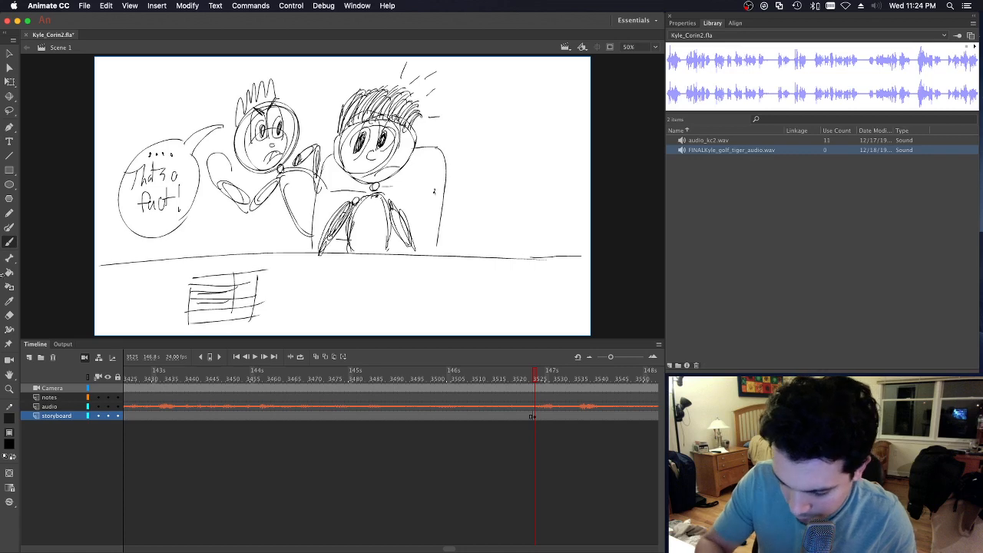
Step: Erase the seated character's facial features and the surprise lines beside his hair
{"action": "left_click", "coordinate": [9, 315]}
{"action": "mouse_move", "coordinate": [367, 140]}
{"action": "left_mouse_down"}
{"action": "mouse_move", "coordinate": [375, 154]}
{"action": "mouse_move", "coordinate": [384, 136]}
{"action": "mouse_move", "coordinate": [372, 151]}
{"action": "left_mouse_up"}
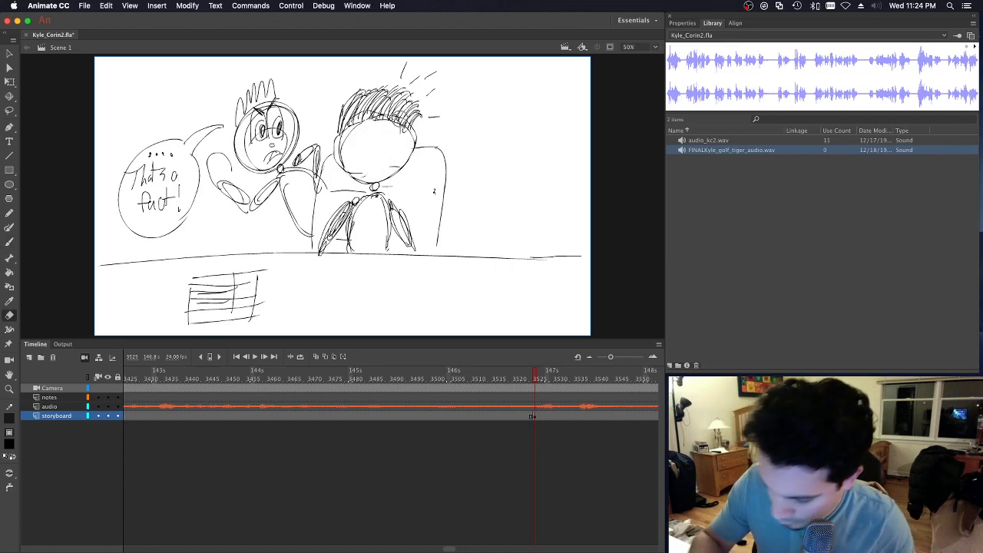
{"action": "left_click", "coordinate": [9, 241]}
{"action": "left_click", "coordinate": [9, 315]}
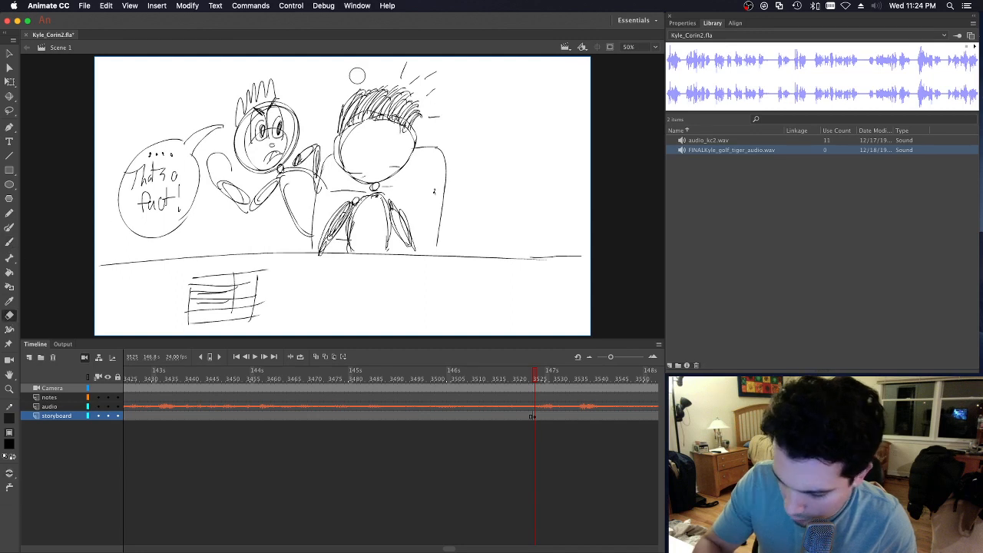
{"action": "mouse_move", "coordinate": [416, 70]}
{"action": "left_mouse_down"}
{"action": "mouse_move", "coordinate": [405, 73]}
{"action": "mouse_move", "coordinate": [437, 113]}
{"action": "left_mouse_up"}
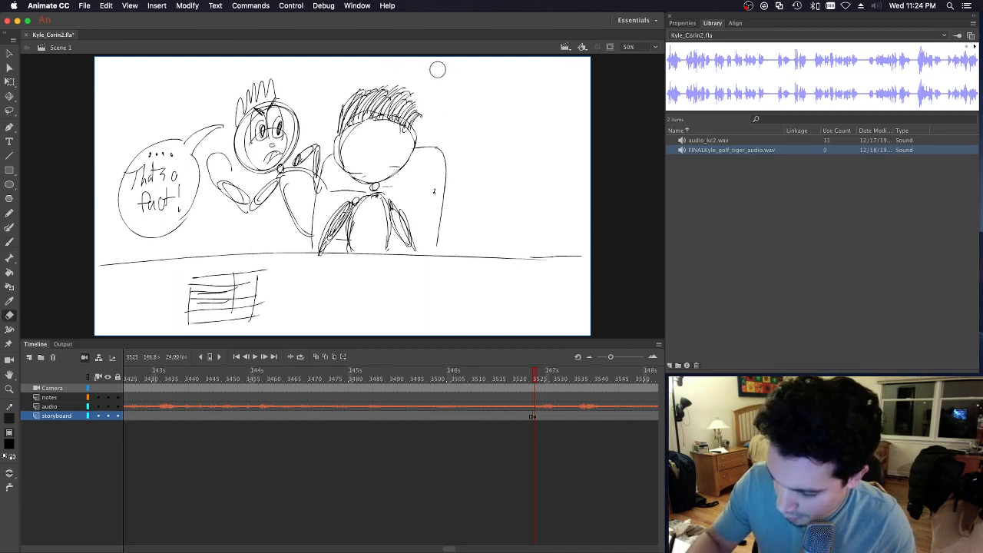
Step: Draw an angry face on the seated character with slanted eyebrows, round glaring eyes, a nose and a frown
{"action": "left_click", "coordinate": [9, 242]}
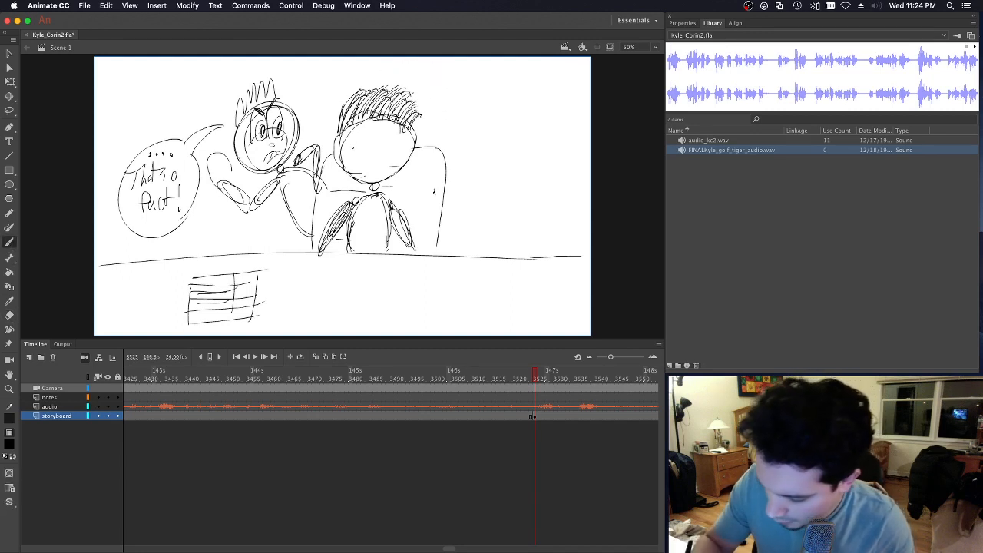
{"action": "left_click_drag", "start_coordinate": [378, 133], "coordinate": [378, 158]}
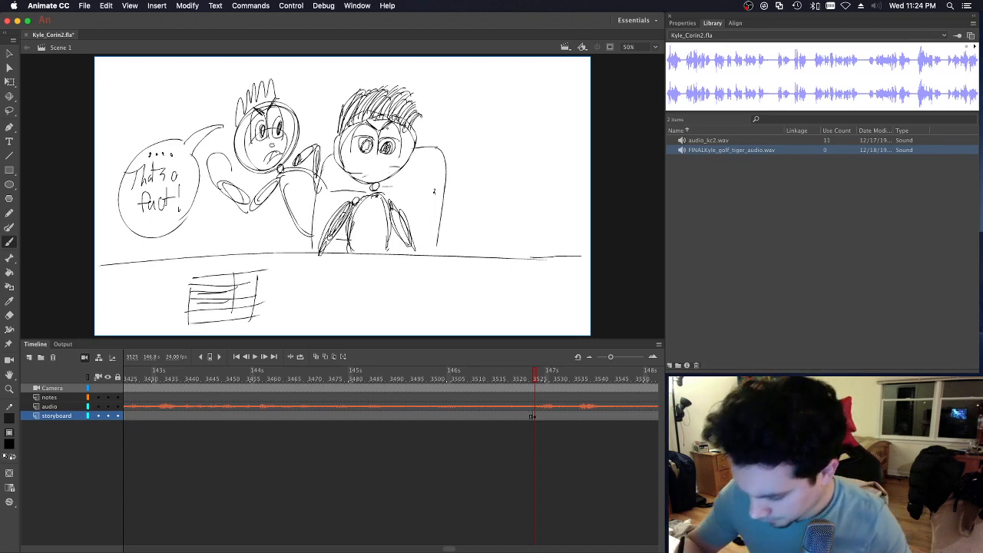
{"action": "key", "text": "super+z"}
{"action": "key", "text": "super+z"}
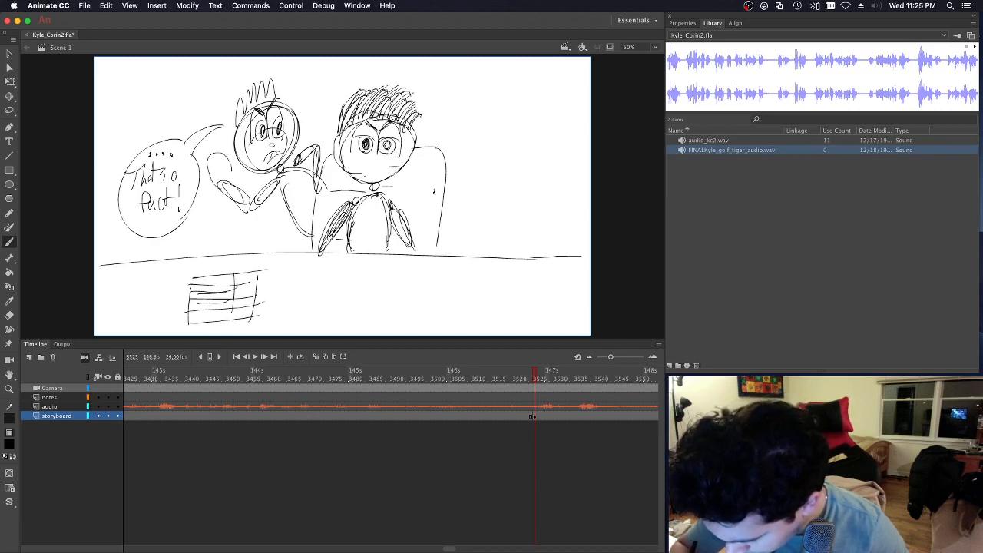
{"action": "mouse_move", "coordinate": [386, 143]}
{"action": "left_mouse_down"}
{"action": "mouse_move", "coordinate": [371, 163]}
{"action": "mouse_move", "coordinate": [400, 168]}
{"action": "left_mouse_up"}
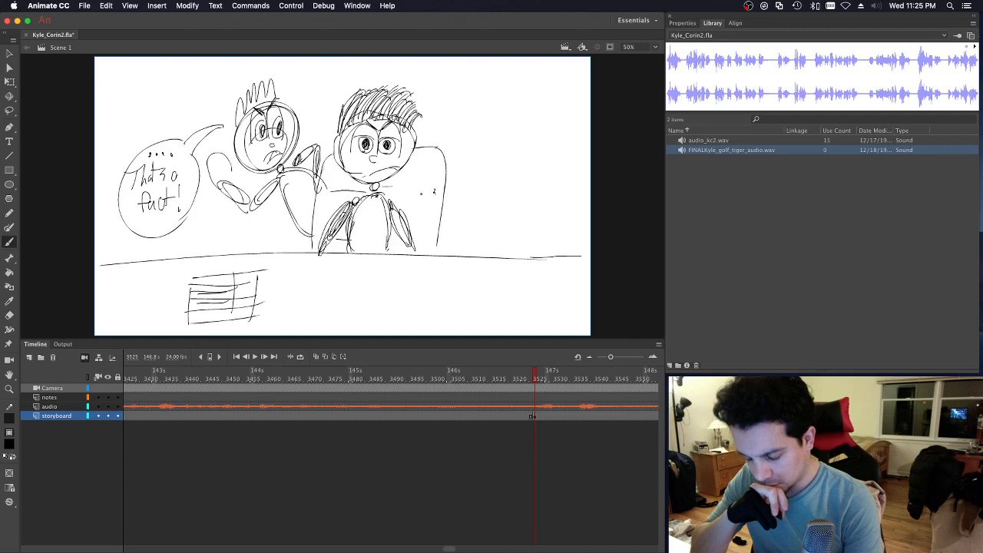
Step: Save the file and play through the transition into the "That's NOT a fact!" panel
{"action": "key", "text": "Return"}
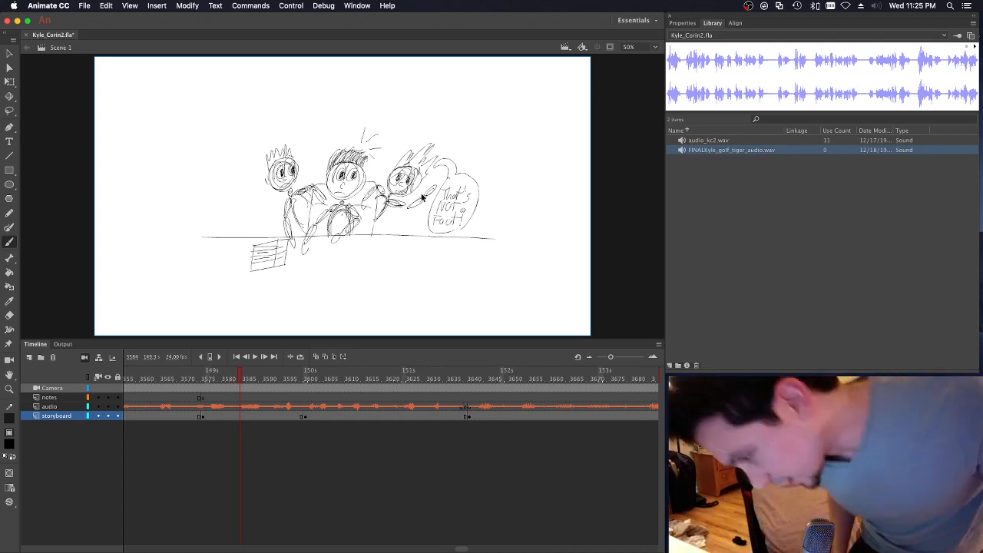
{"action": "key", "text": "super+s"}
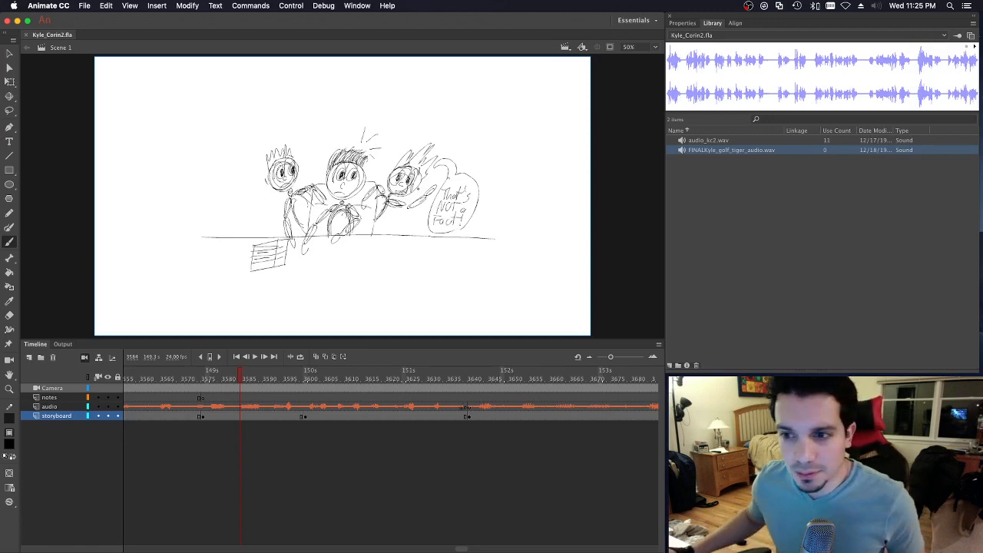
{"action": "left_click", "coordinate": [175, 376]}
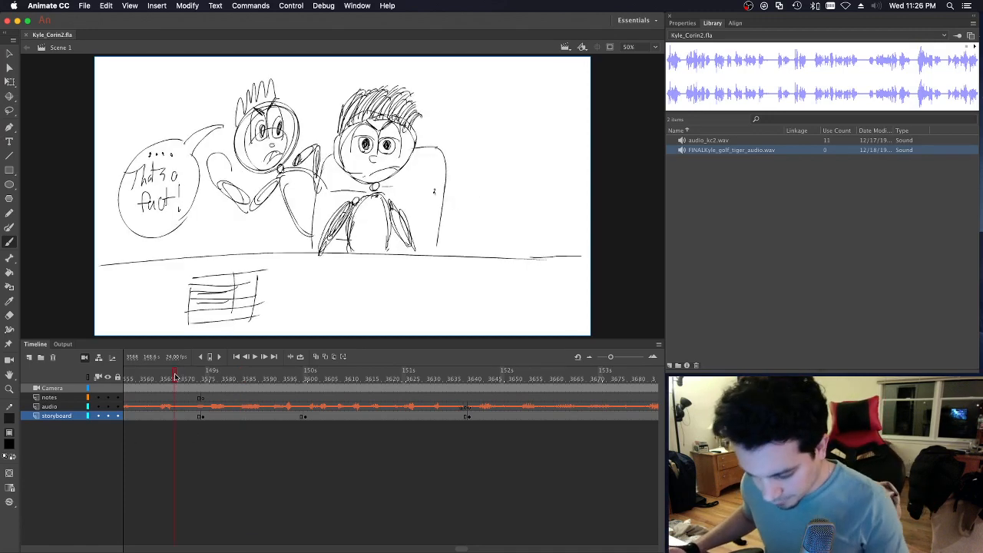
{"action": "key", "text": "Return"}
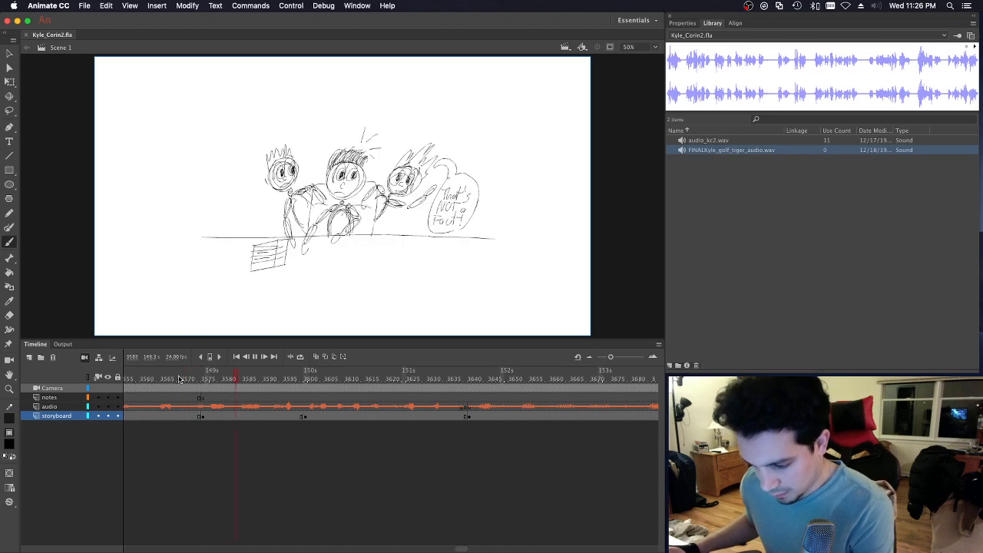
Step: Scale the "That's NOT a fact!" drawing at frame 3575 up to span the stage width
{"action": "left_click", "coordinate": [205, 377]}
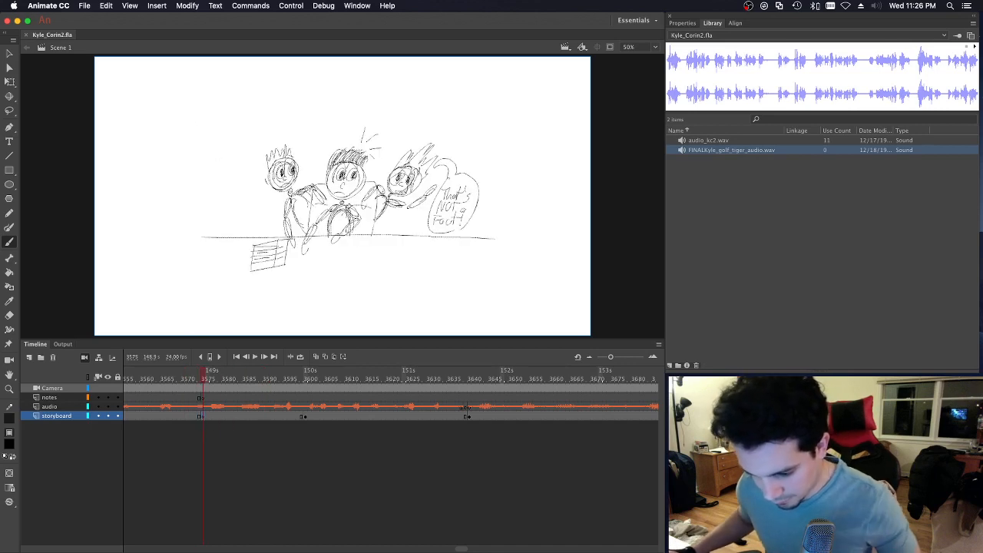
{"action": "left_click", "coordinate": [10, 81]}
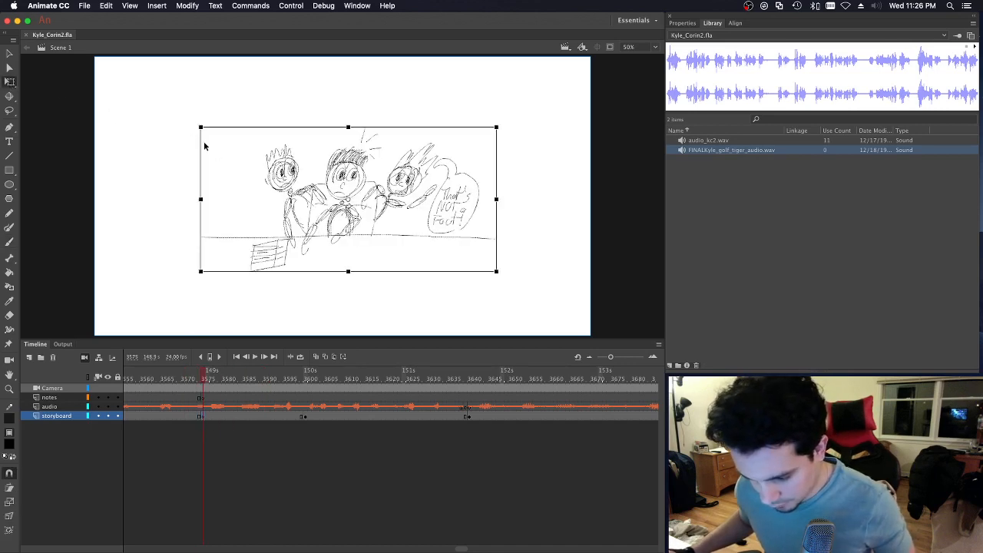
{"action": "left_click_drag", "start_coordinate": [169, 102], "coordinate": [105, 71]}
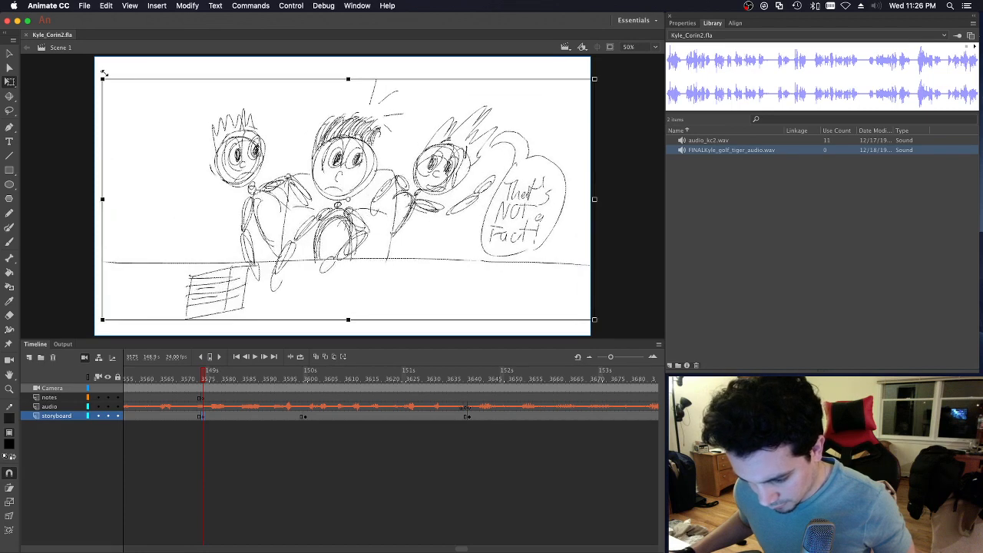
Step: Play on to the "HA HA" laughing panel and scale its drawing at frame 3600 to fill the stage
{"action": "left_click", "coordinate": [182, 379]}
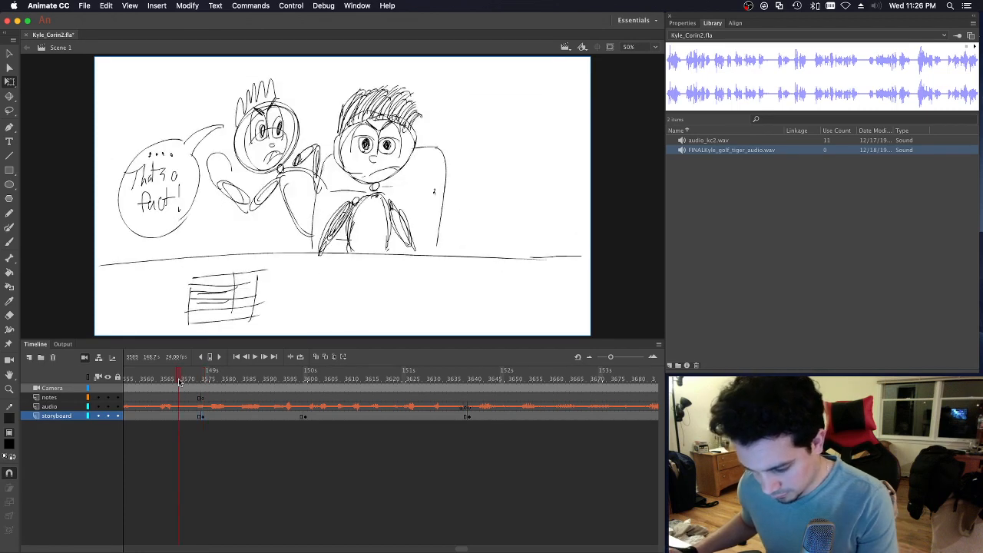
{"action": "key", "text": "Return"}
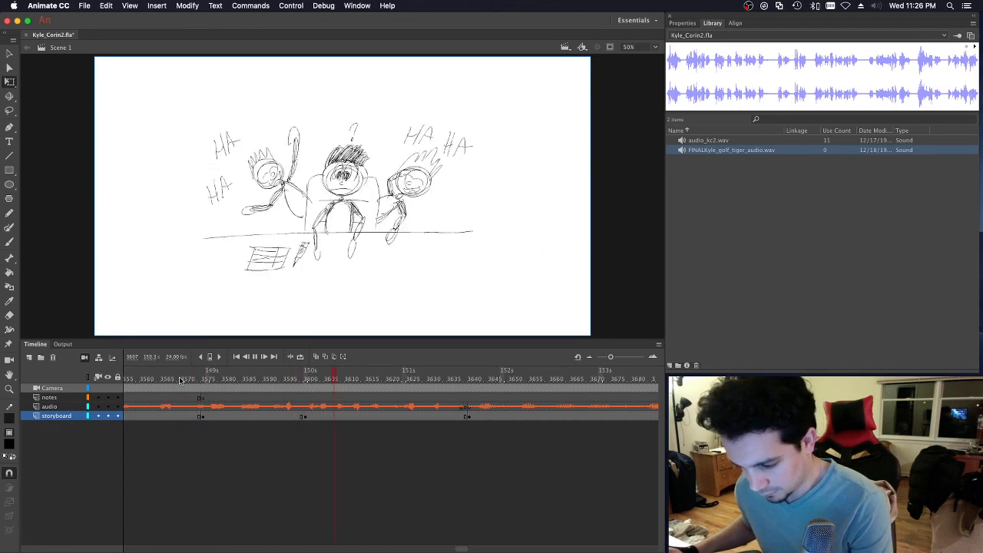
{"action": "key", "text": "Return"}
{"action": "left_click", "coordinate": [305, 417]}
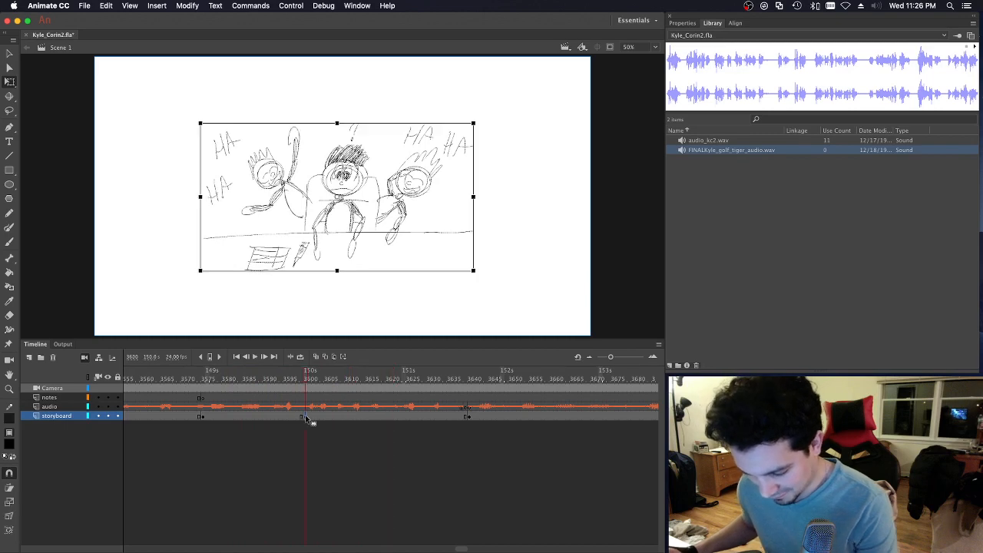
{"action": "left_click_drag", "start_coordinate": [198, 122], "coordinate": [99, 68]}
Step: Play on to the "Subscribe" panel and scale its drawing at frame 3640 to nearly fill the stage
{"action": "left_click", "coordinate": [282, 379]}
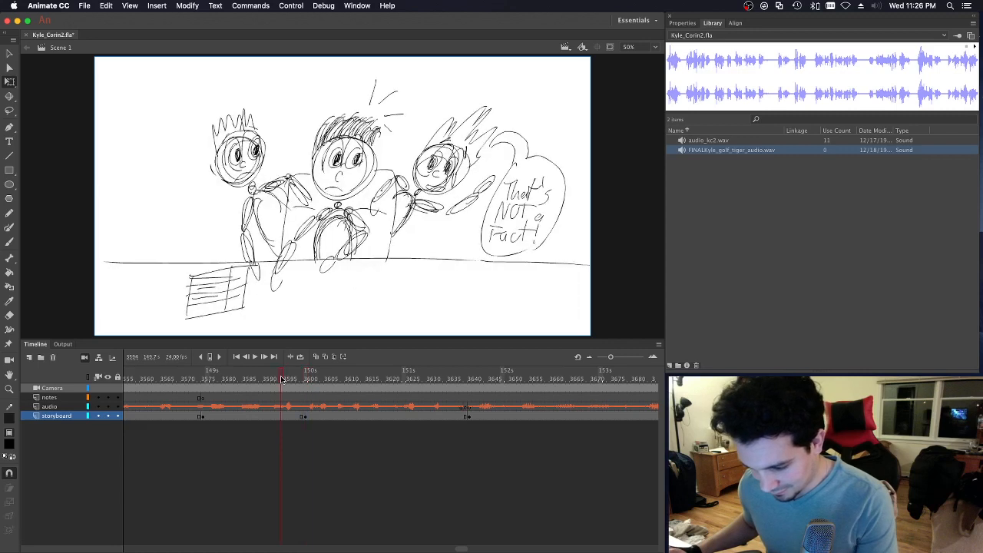
{"action": "key", "text": "Return"}
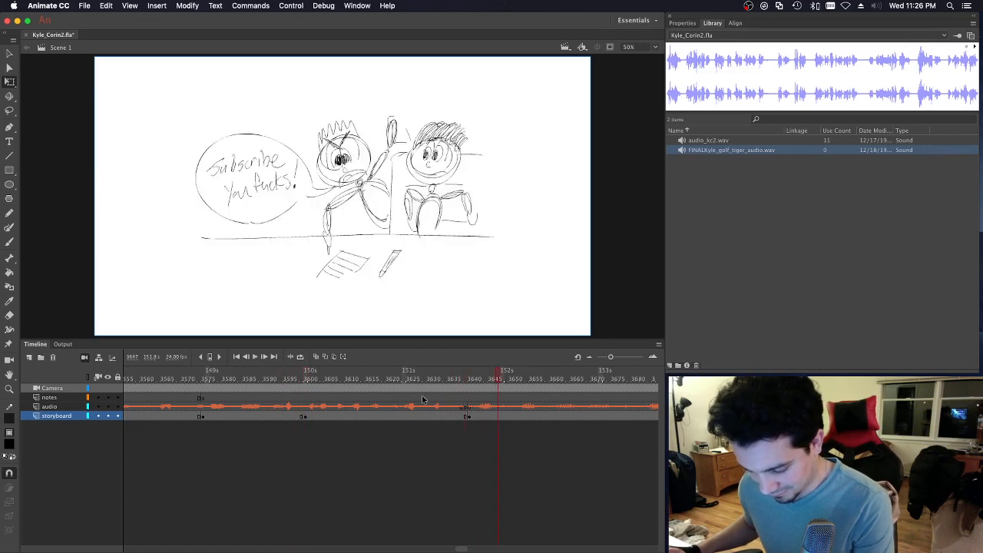
{"action": "left_click", "coordinate": [467, 418]}
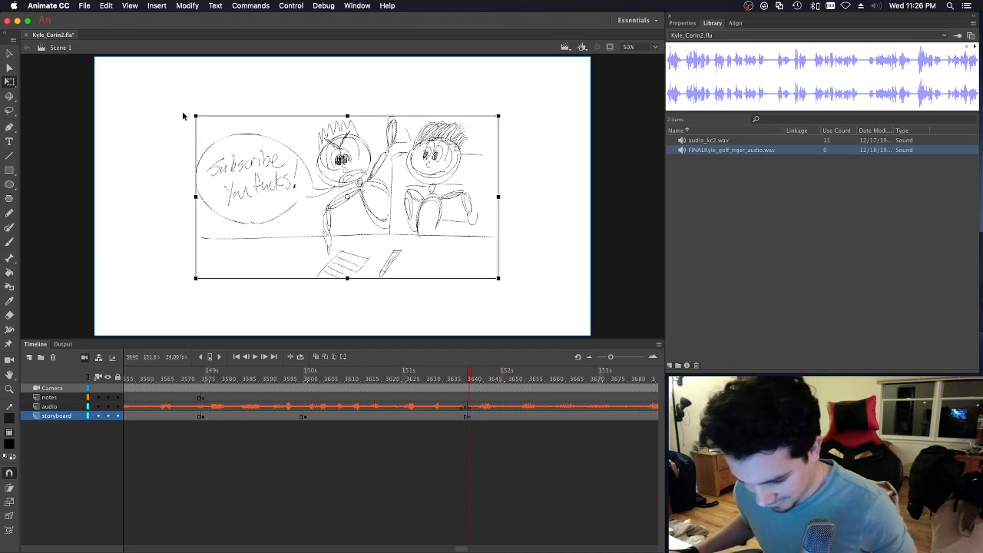
{"action": "mouse_move", "coordinate": [195, 117]}
{"action": "left_mouse_down"}
{"action": "mouse_move", "coordinate": [106, 69]}
{"action": "mouse_move", "coordinate": [115, 73]}
{"action": "left_mouse_up"}
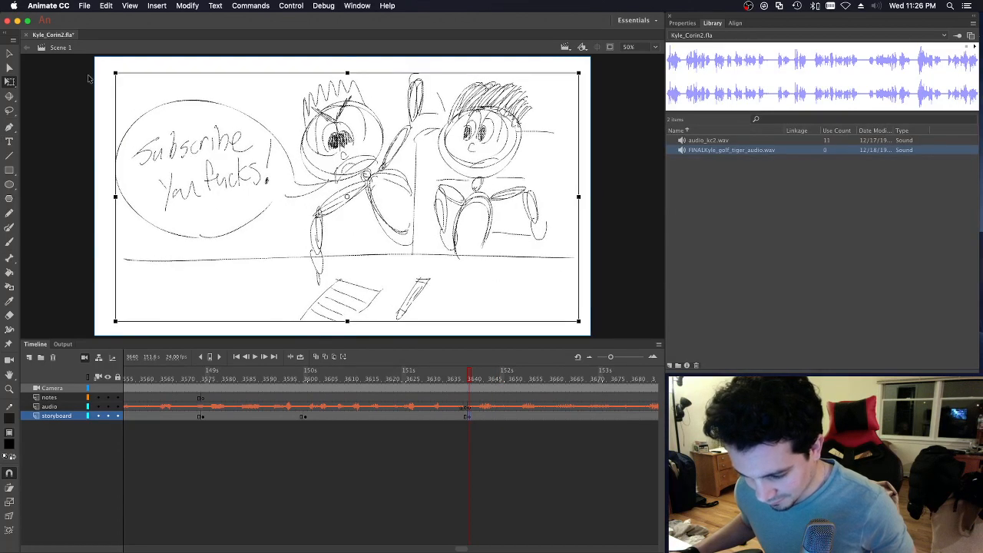
Step: Play on to the "Watch every video" panel, scale its drawing at frame 3705 to nearly fill the stage, and scrub back to the preceding panel
{"action": "left_click", "coordinate": [427, 381]}
{"action": "key", "text": "Return"}
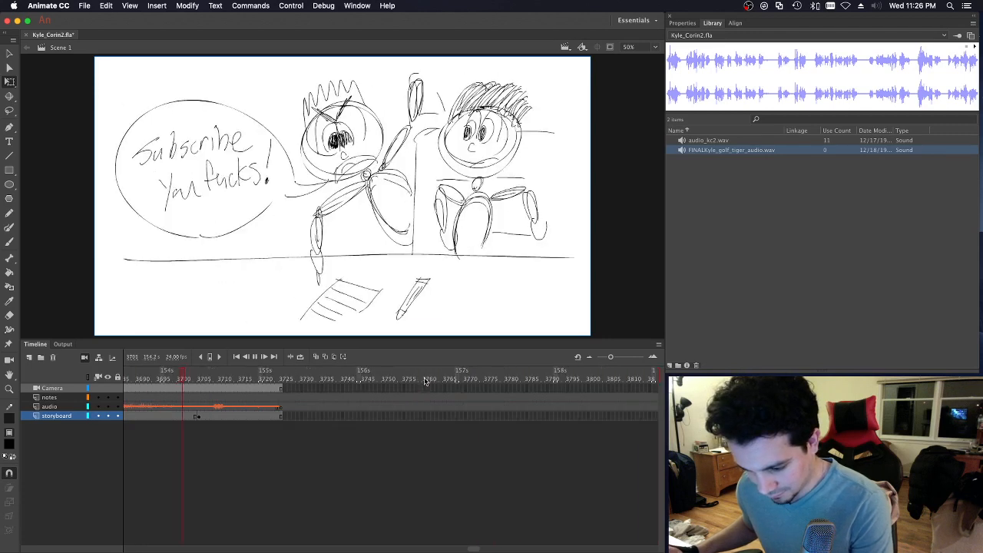
{"action": "key", "text": "Return"}
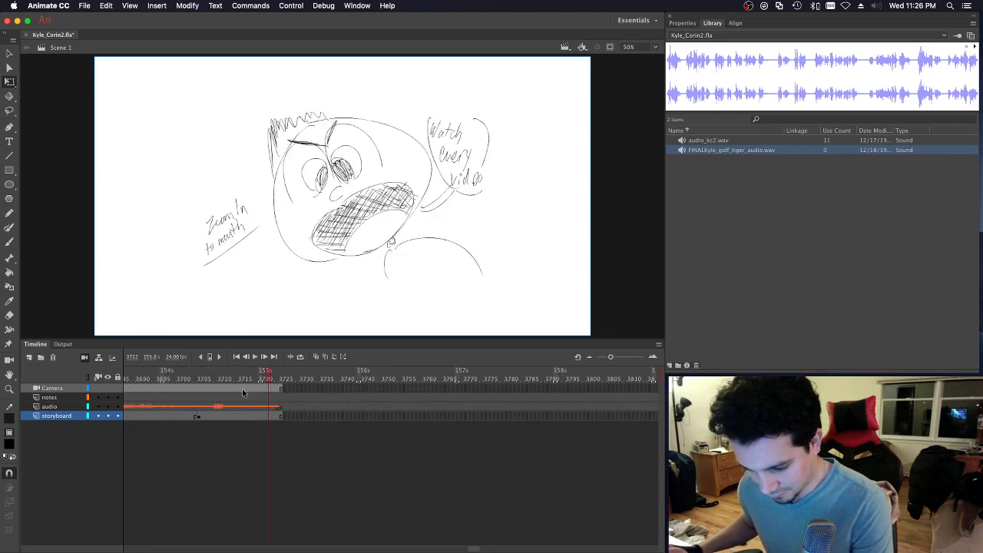
{"action": "left_click", "coordinate": [199, 417]}
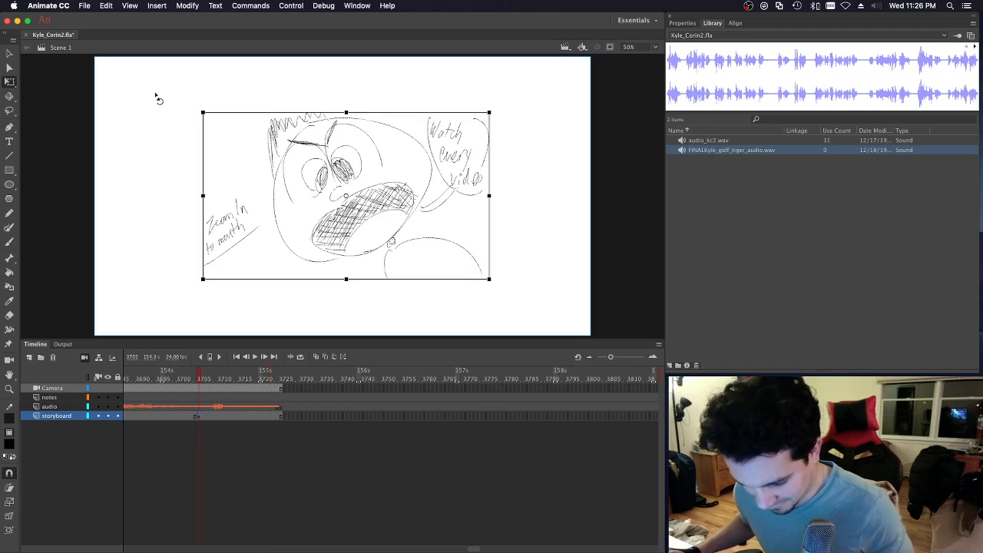
{"action": "left_click_drag", "start_coordinate": [155, 96], "coordinate": [51, 68]}
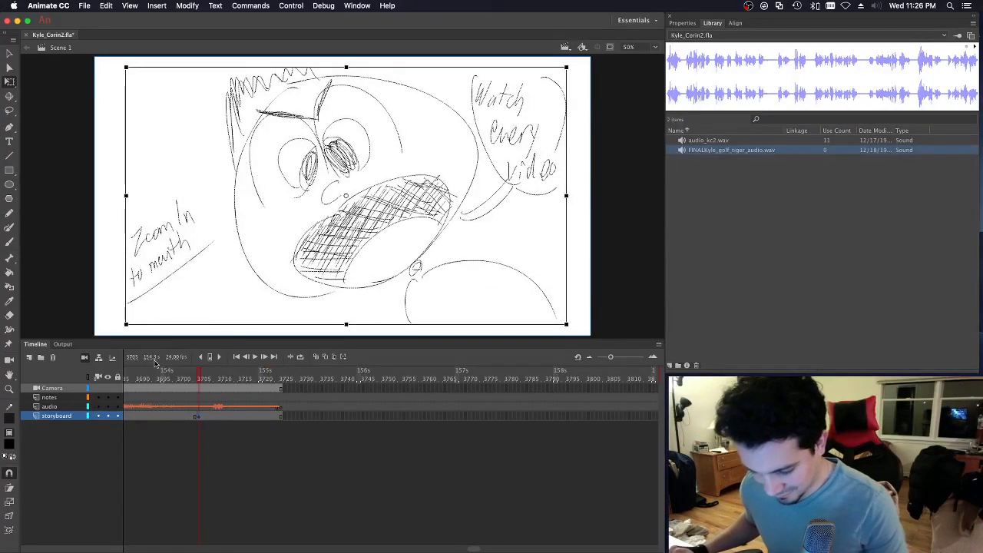
{"action": "left_click_drag", "start_coordinate": [153, 379], "coordinate": [192, 380]}
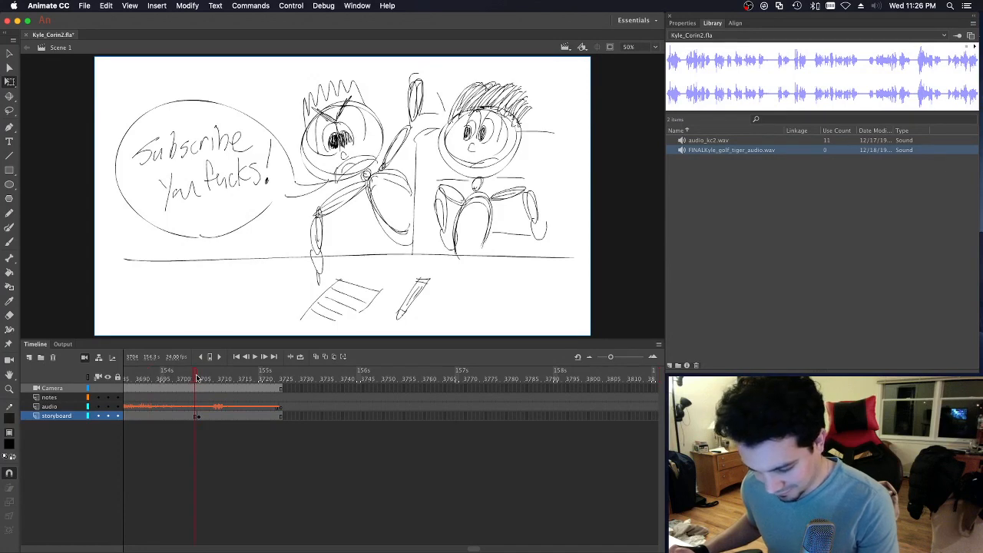
Step: Remove the notes layer's surplus frames from frame 3726 to its end, then play back the closing frames
{"action": "key", "text": "Return"}
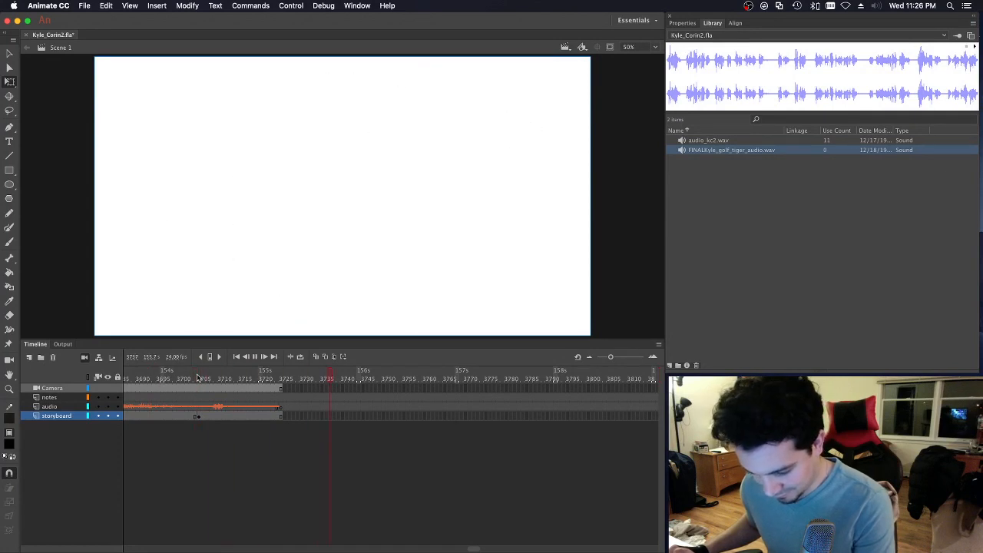
{"action": "key", "text": "Return"}
{"action": "left_click", "coordinate": [288, 398]}
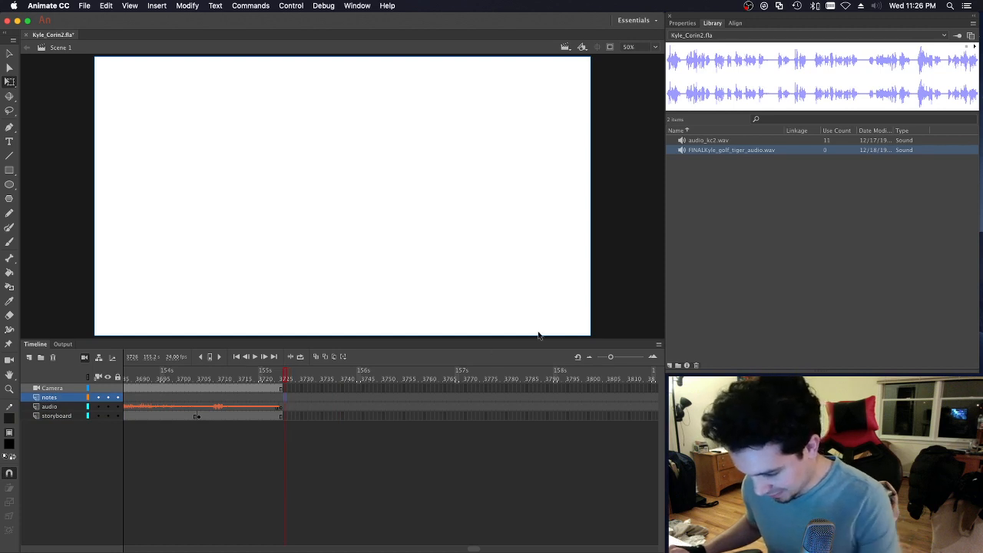
{"action": "left_click_drag", "start_coordinate": [612, 357], "coordinate": [600, 359]}
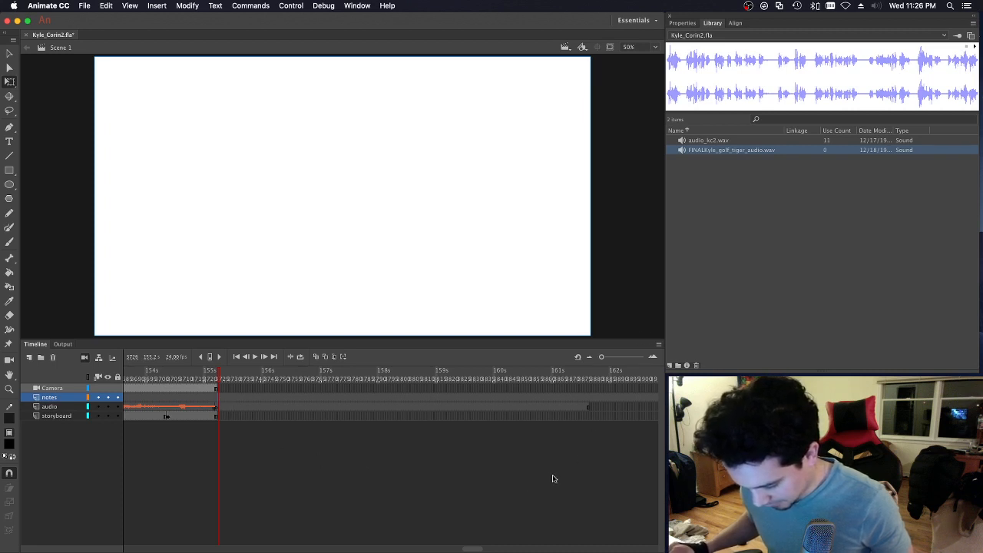
{"action": "left_click_drag", "start_coordinate": [476, 550], "coordinate": [598, 547]}
{"action": "left_click", "coordinate": [323, 407]}
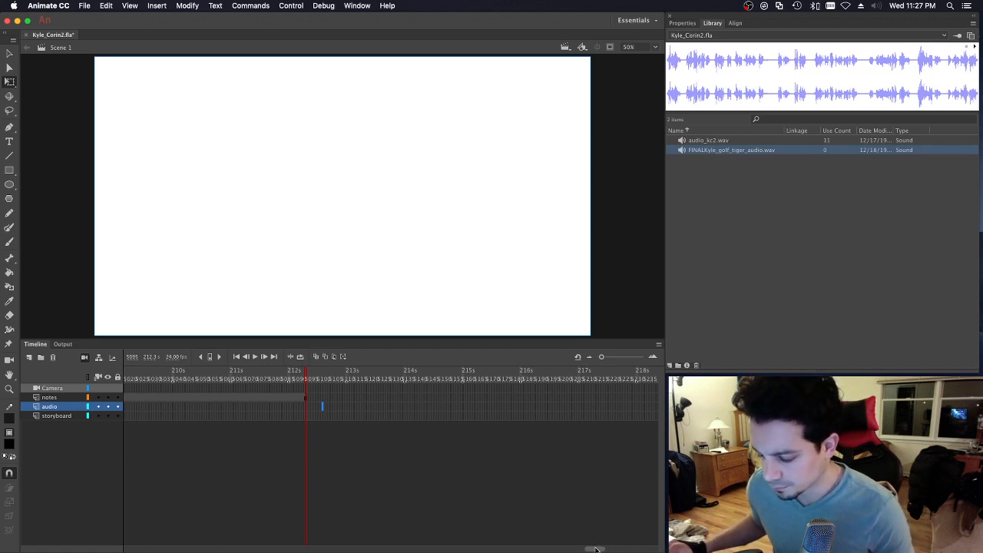
{"action": "left_click_drag", "start_coordinate": [597, 550], "coordinate": [469, 542]}
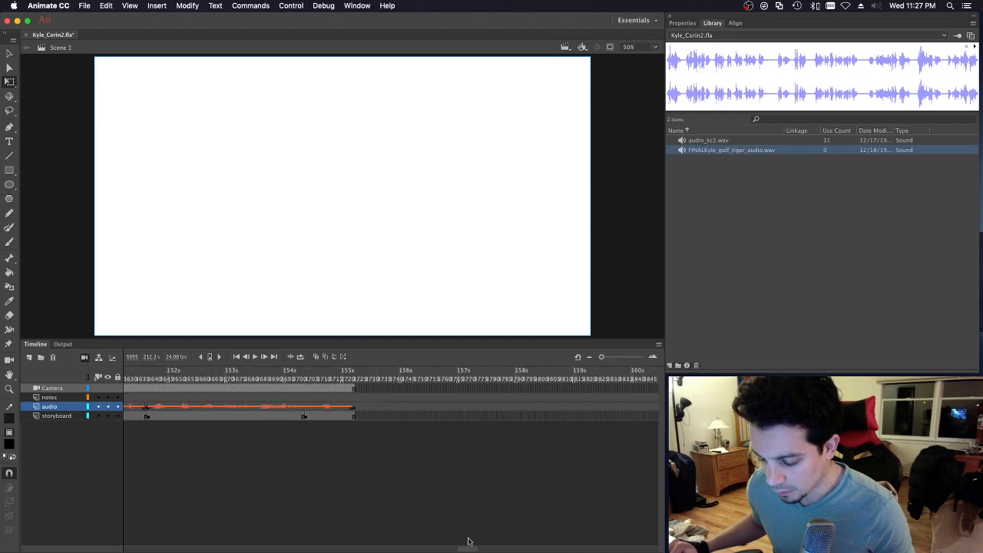
{"action": "left_click", "coordinate": [356, 397]}
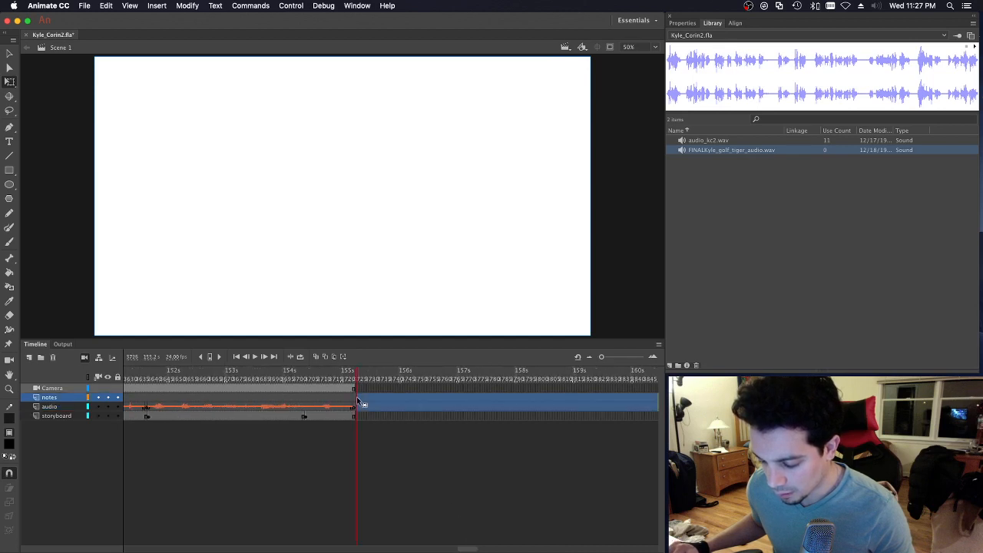
{"action": "right_click", "coordinate": [362, 399]}
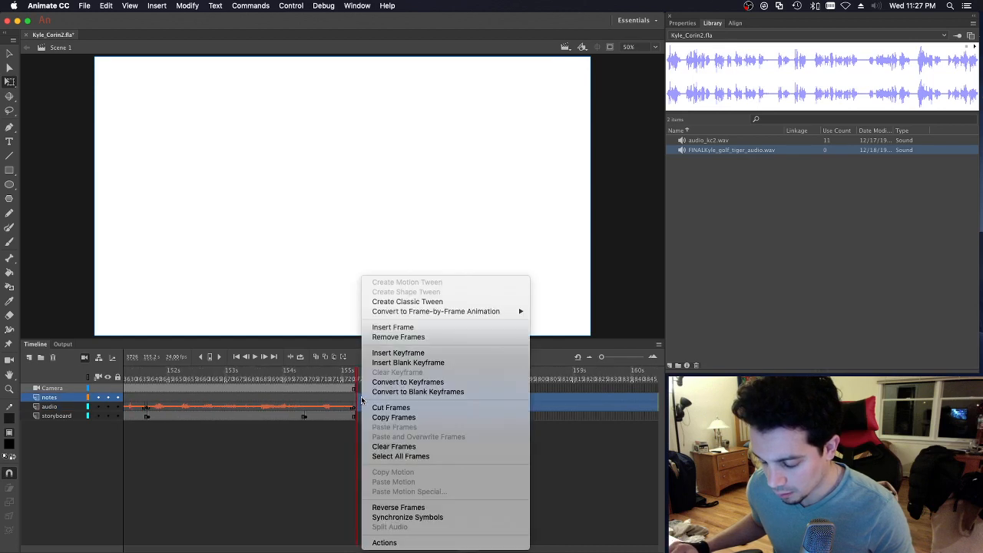
{"action": "left_click", "coordinate": [383, 338]}
{"action": "left_click_drag", "start_coordinate": [355, 376], "coordinate": [310, 371]}
{"action": "key", "text": "Return"}
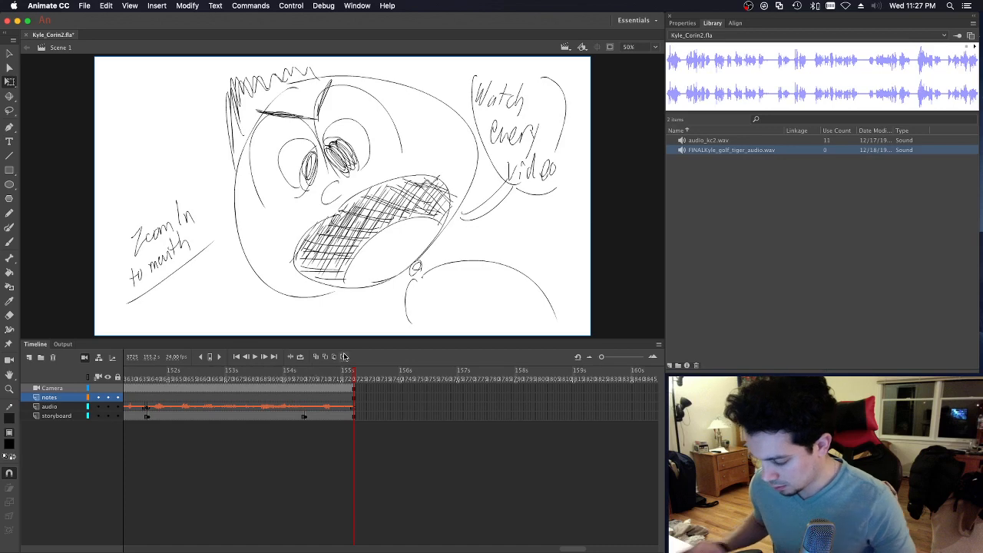
Step: Erase the "Watch every video" speech bubble from the storyboard drawing at frame 3705
{"action": "left_click_drag", "start_coordinate": [603, 358], "coordinate": [616, 358]}
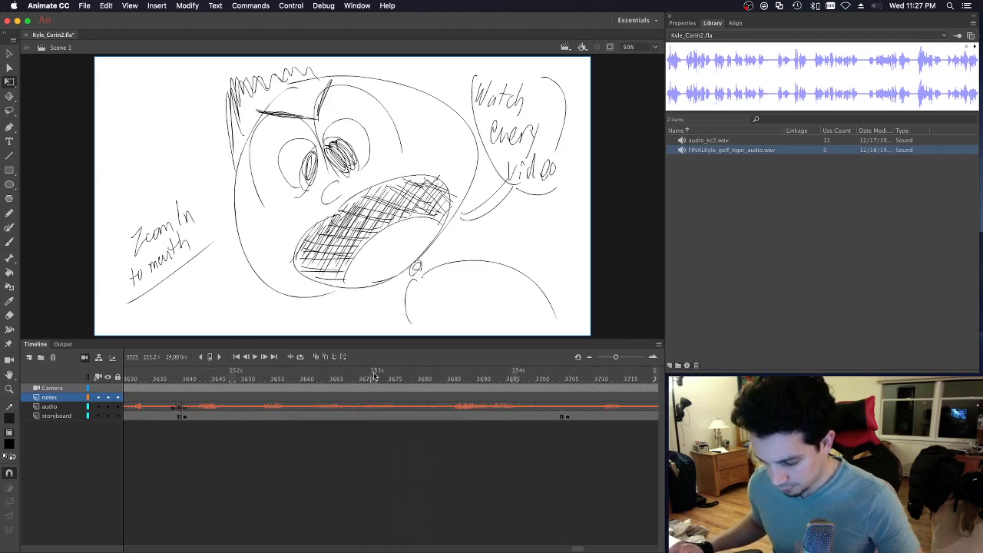
{"action": "left_click_drag", "start_coordinate": [372, 377], "coordinate": [599, 379]}
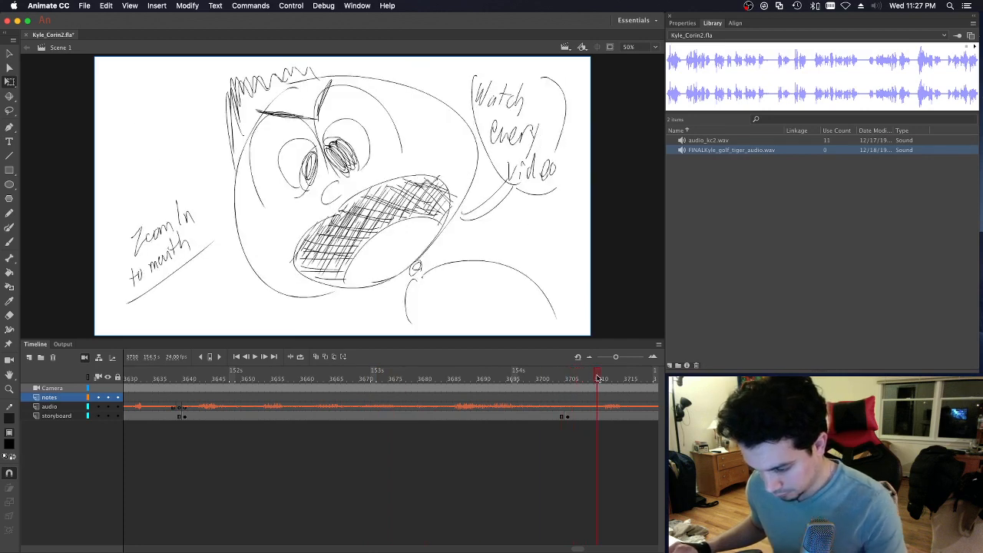
{"action": "left_click", "coordinate": [568, 418]}
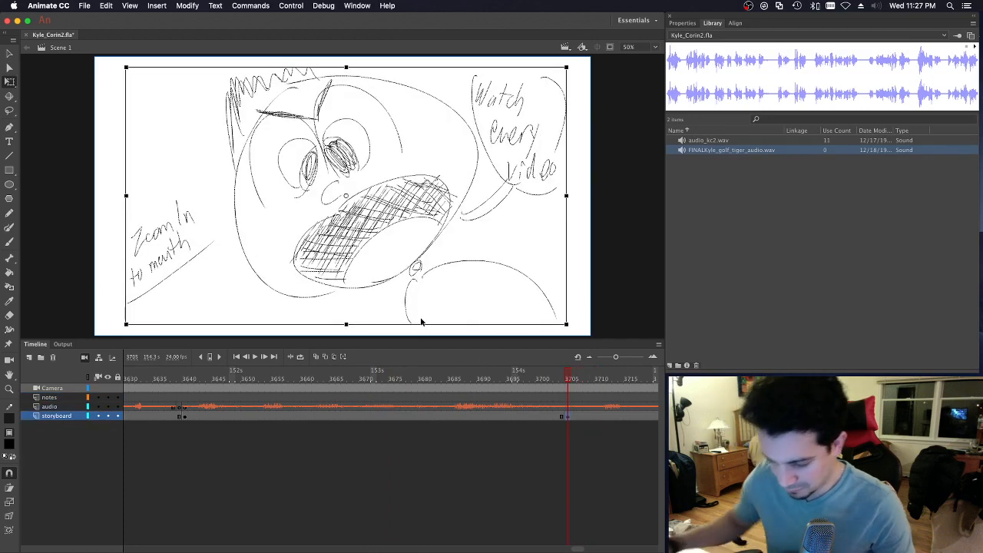
{"action": "key", "text": "e"}
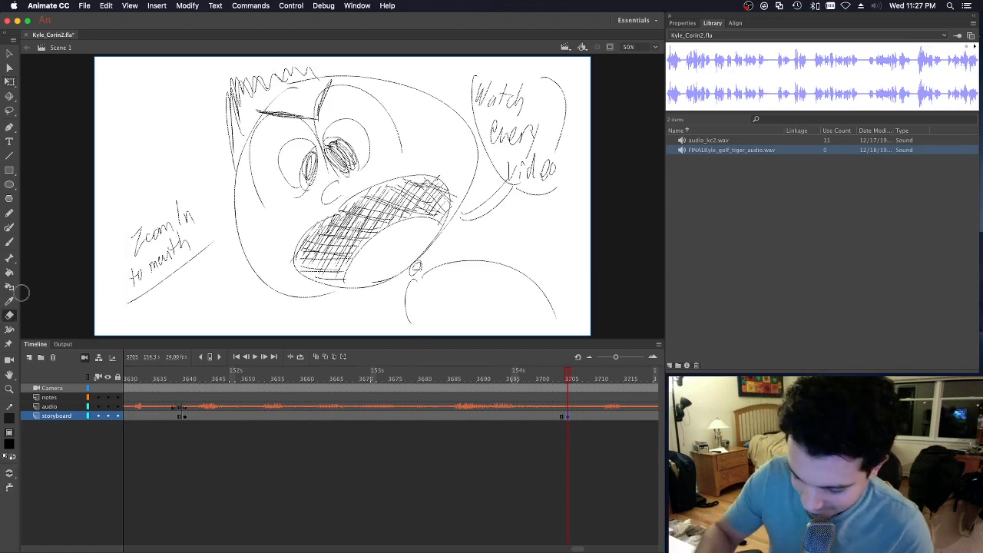
{"action": "mouse_move", "coordinate": [466, 227]}
{"action": "left_mouse_down"}
{"action": "mouse_move", "coordinate": [499, 193]}
{"action": "mouse_move", "coordinate": [475, 75]}
{"action": "mouse_move", "coordinate": [512, 159]}
{"action": "mouse_move", "coordinate": [501, 94]}
{"action": "mouse_move", "coordinate": [529, 175]}
{"action": "mouse_move", "coordinate": [518, 101]}
{"action": "mouse_move", "coordinate": [546, 197]}
{"action": "mouse_move", "coordinate": [544, 88]}
{"action": "mouse_move", "coordinate": [561, 159]}
{"action": "mouse_move", "coordinate": [568, 102]}
{"action": "mouse_move", "coordinate": [558, 125]}
{"action": "left_mouse_up"}
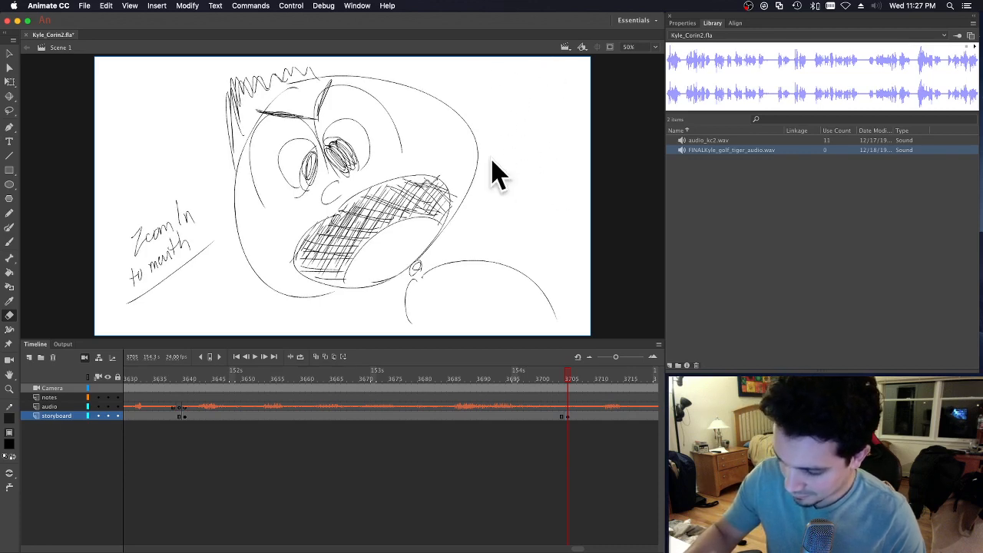
{"action": "left_click", "coordinate": [10, 55]}
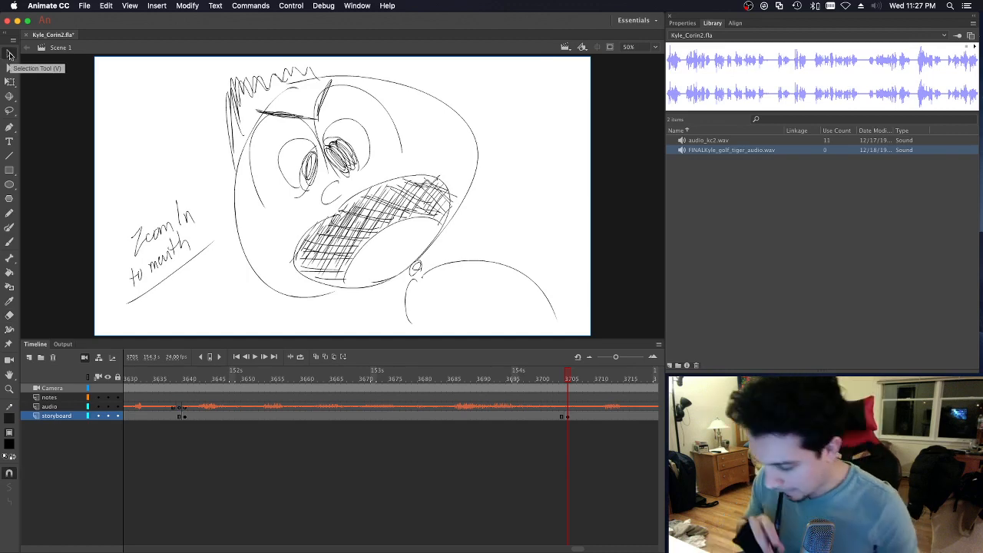
Step: Replay and scrub the transition from the "Subscribe" panel to the open-mouth close-up to check its timing against the audio
{"action": "left_click", "coordinate": [485, 379]}
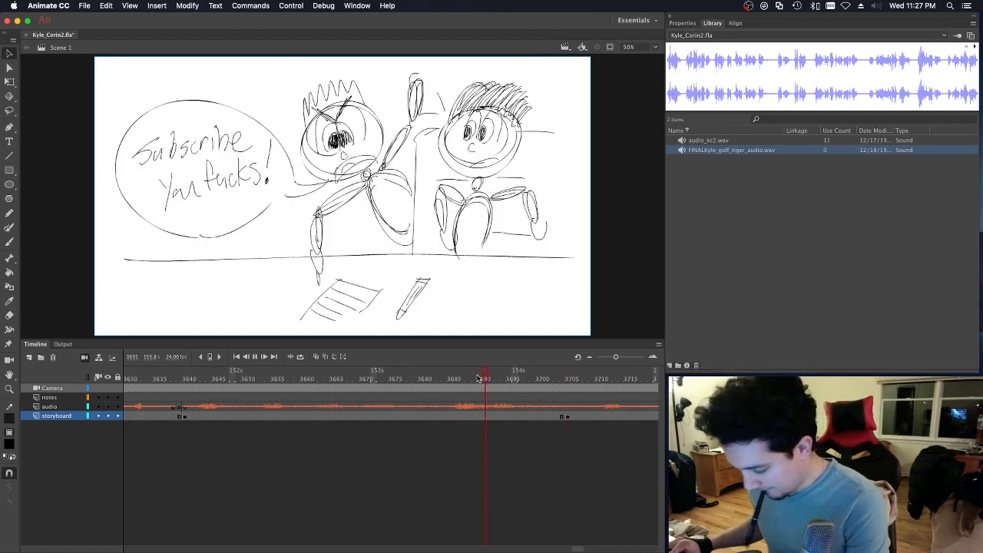
{"action": "key", "text": "Return"}
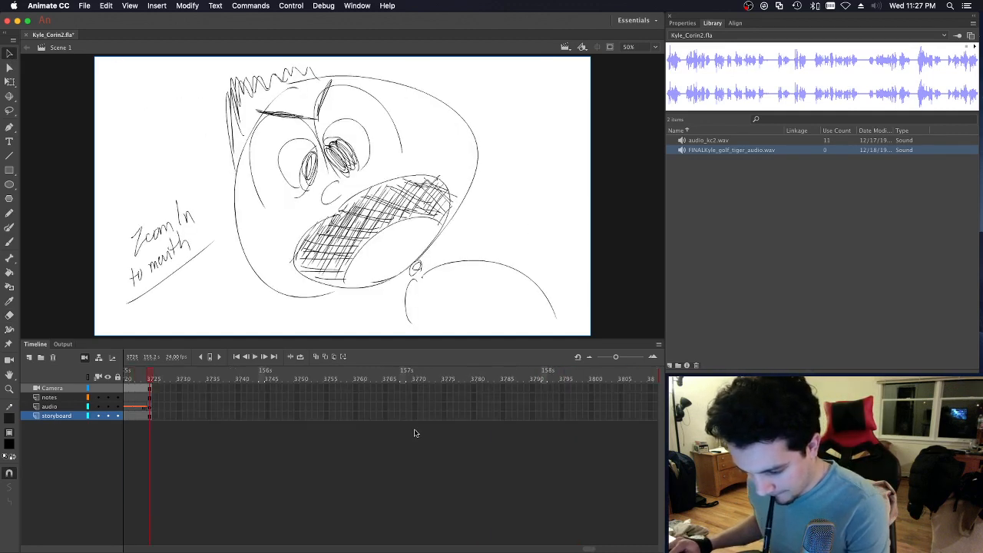
{"action": "left_click_drag", "start_coordinate": [587, 549], "coordinate": [566, 539]}
{"action": "left_click", "coordinate": [192, 379]}
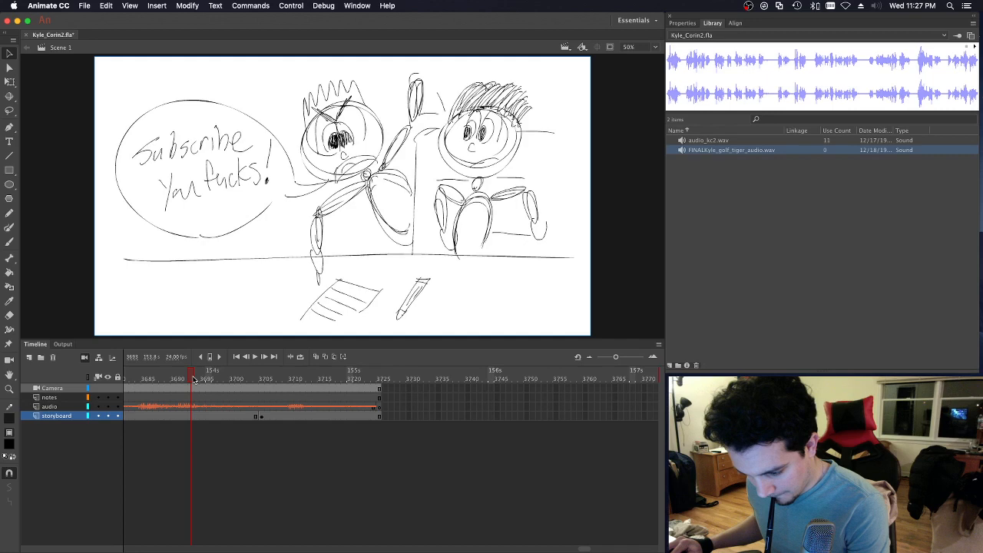
{"action": "key", "text": "Return"}
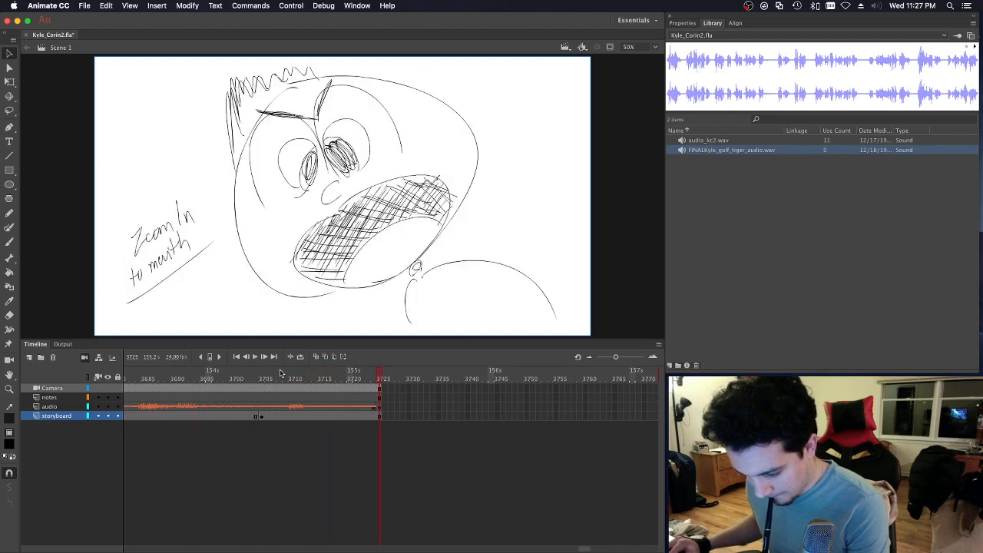
{"action": "left_click", "coordinate": [243, 375]}
{"action": "left_click_drag", "start_coordinate": [243, 375], "coordinate": [380, 382]}
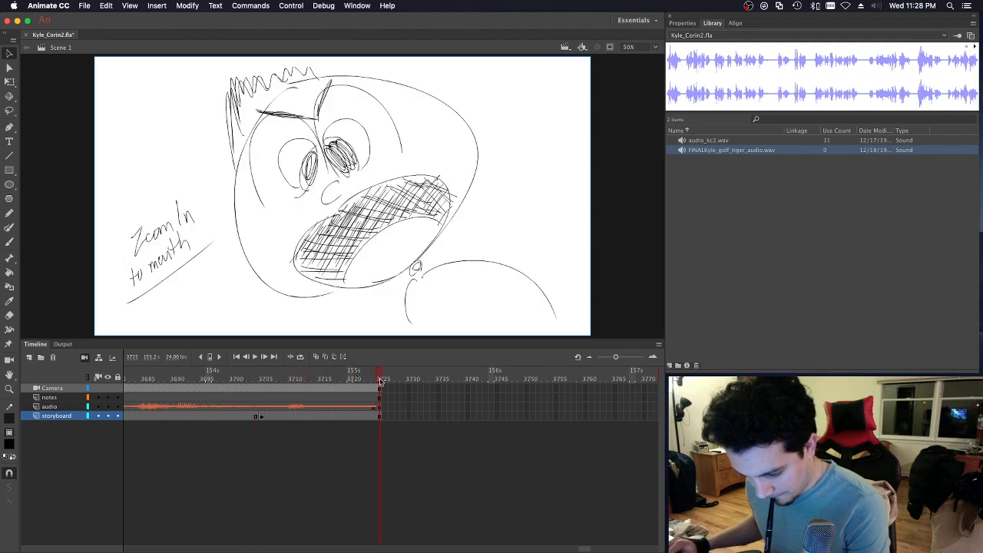
Step: Insert a keyframe at frame 3730 on the storyboard layer and move its drawing up and slightly left
{"action": "left_click", "coordinate": [408, 417]}
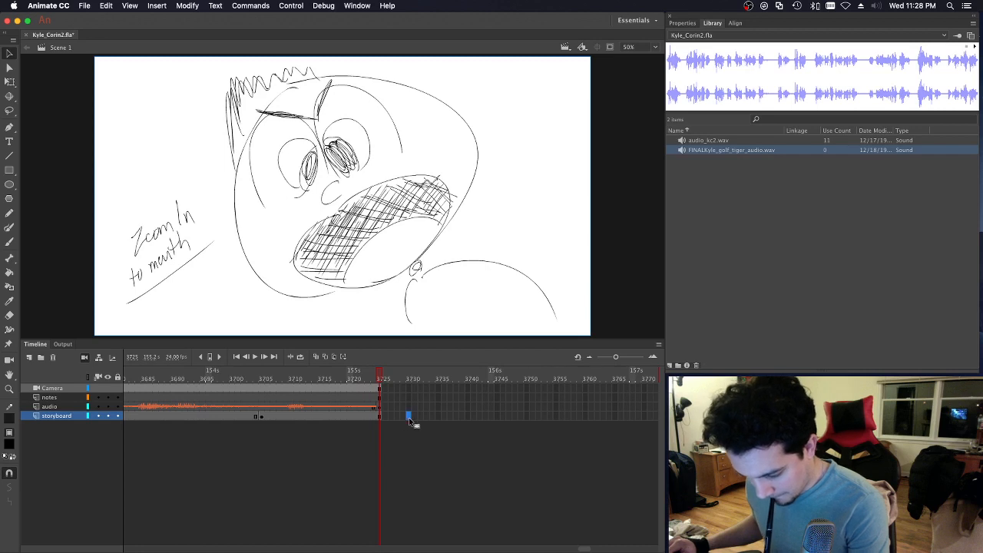
{"action": "key", "text": "F6"}
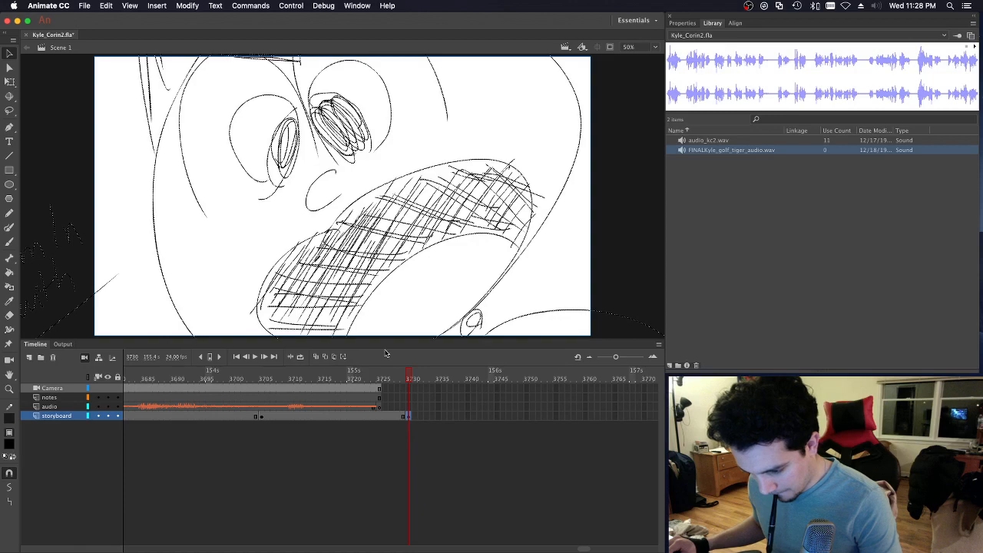
{"action": "left_click_drag", "start_coordinate": [366, 285], "coordinate": [336, 246]}
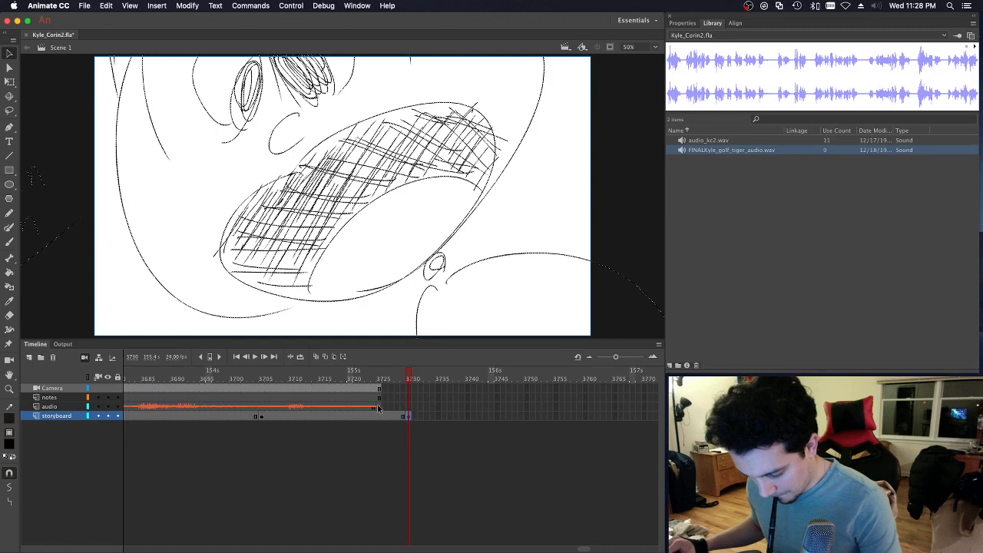
Step: Extend the audio and Camera layers to frame 3730, playing and scrubbing through the ending to check it
{"action": "left_click_drag", "start_coordinate": [315, 380], "coordinate": [356, 379]}
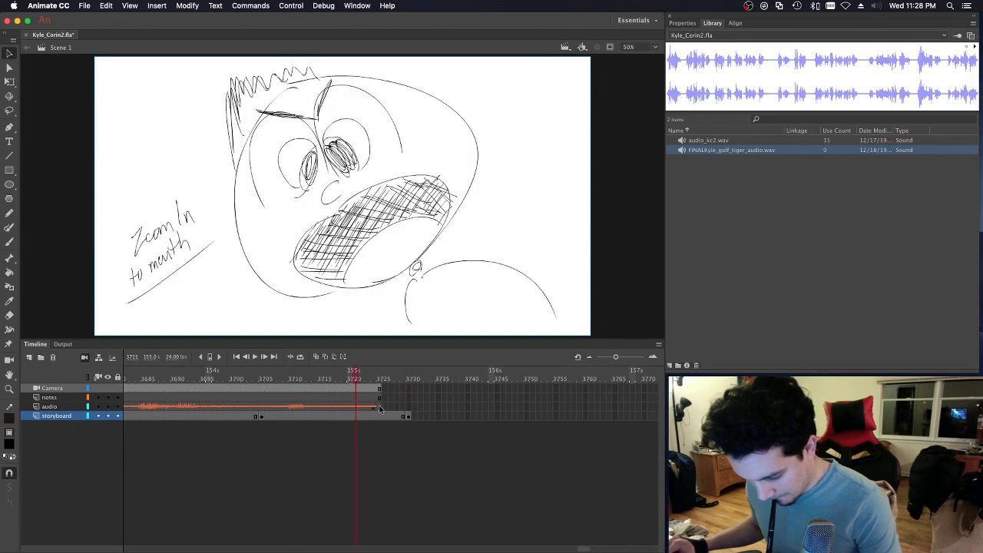
{"action": "left_click", "coordinate": [380, 408]}
{"action": "left_click_drag", "start_coordinate": [408, 409], "coordinate": [408, 410]}
{"action": "left_click", "coordinate": [286, 379]}
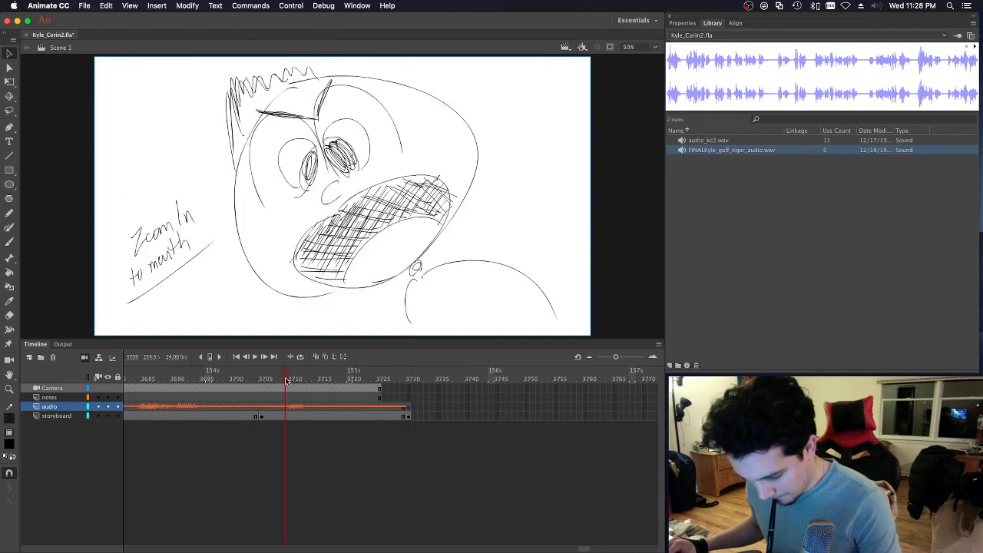
{"action": "key", "text": "Return"}
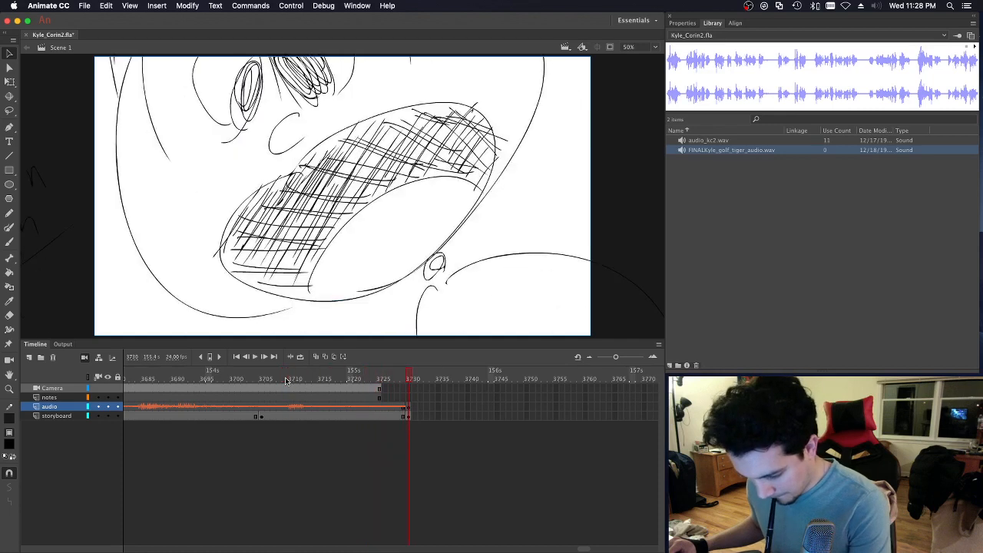
{"action": "left_click_drag", "start_coordinate": [285, 378], "coordinate": [327, 386]}
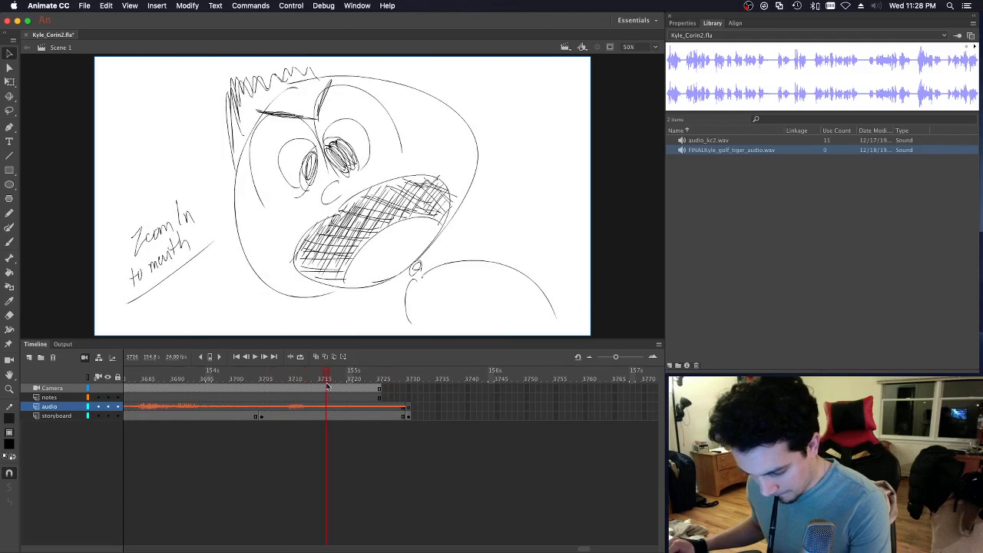
{"action": "left_click", "coordinate": [408, 388]}
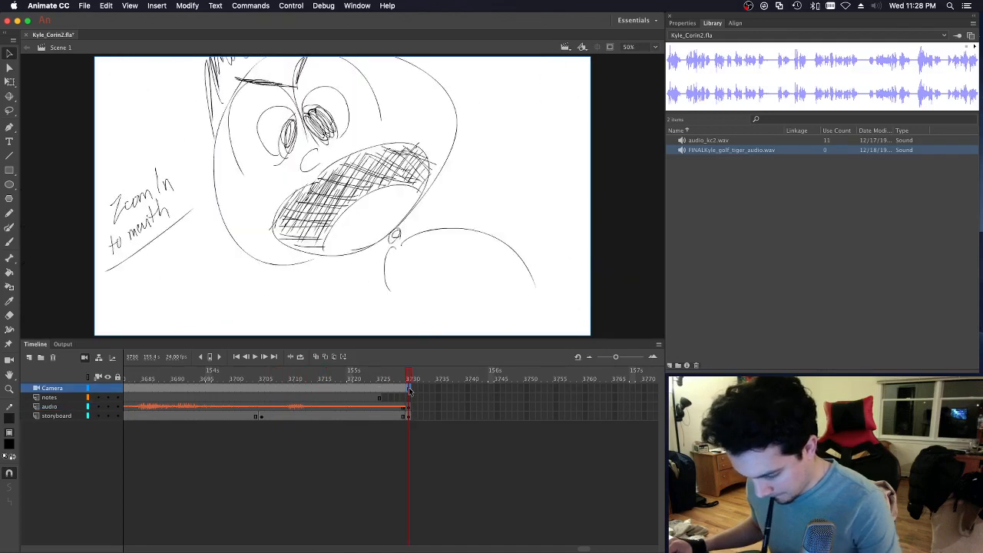
{"action": "left_click_drag", "start_coordinate": [269, 379], "coordinate": [409, 380]}
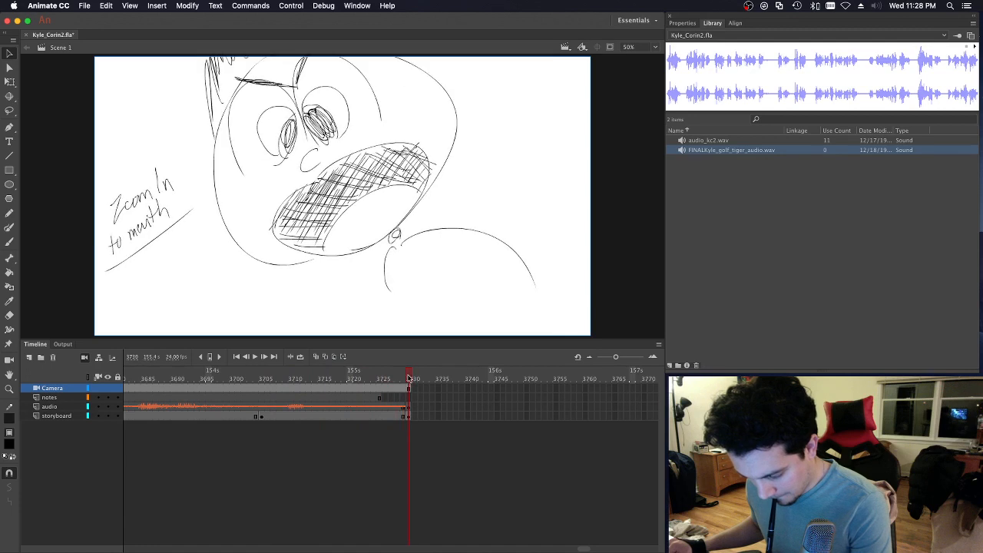
Step: Enlarge the storyboard drawing at frame 3730 beyond the stage edges and reposition it as a closer view of the mouth
{"action": "left_click", "coordinate": [408, 416]}
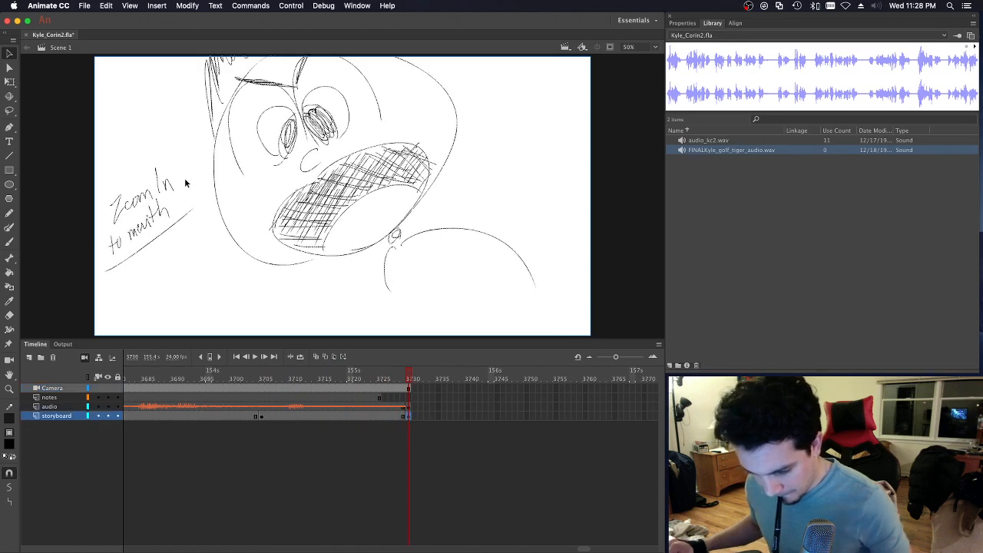
{"action": "left_click_drag", "start_coordinate": [284, 222], "coordinate": [285, 250]}
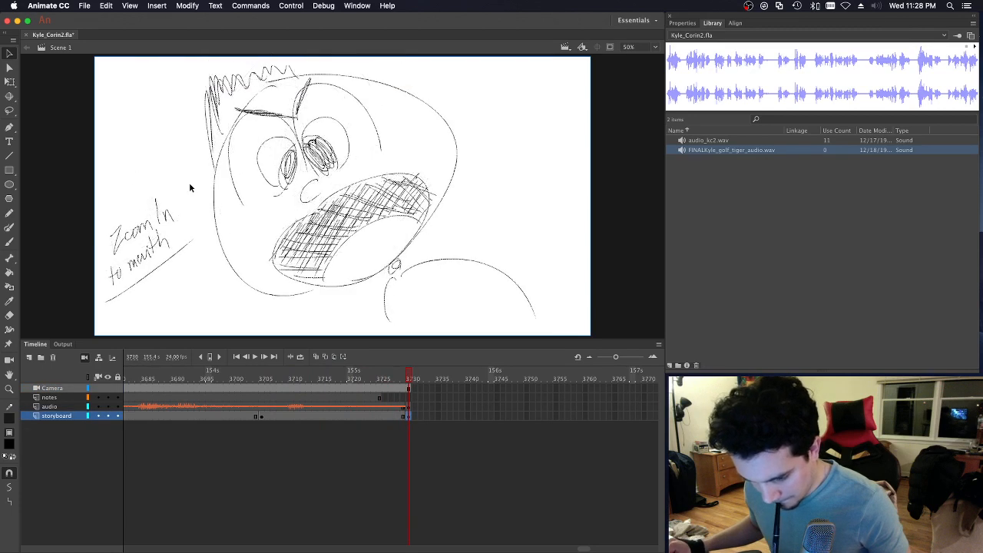
{"action": "left_click", "coordinate": [10, 81]}
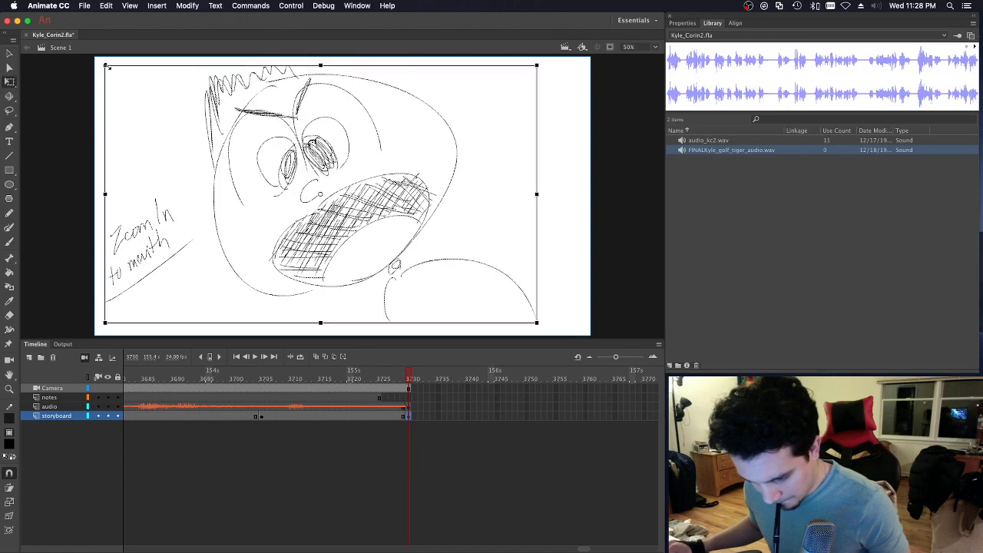
{"action": "left_click_drag", "start_coordinate": [106, 66], "coordinate": [33, 29]}
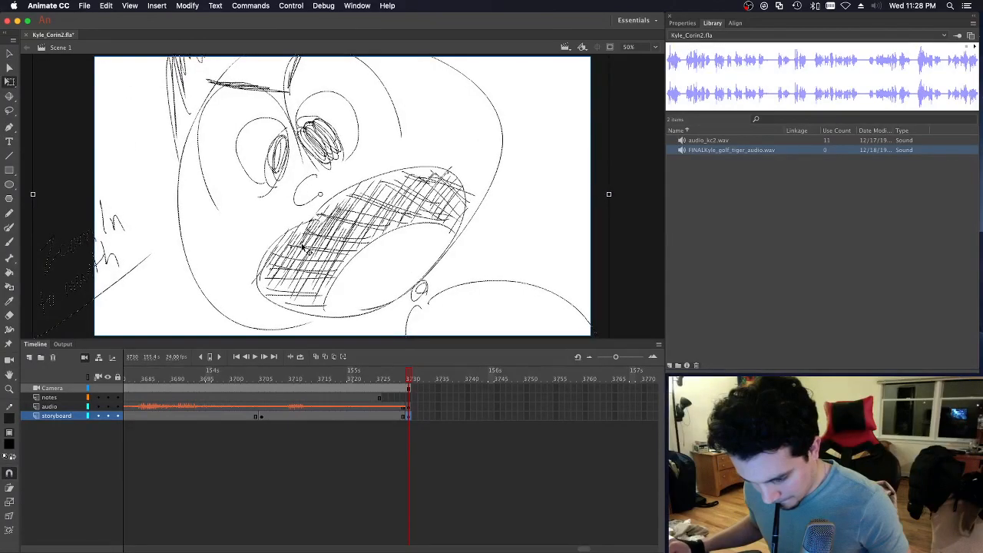
{"action": "left_click_drag", "start_coordinate": [304, 248], "coordinate": [297, 230]}
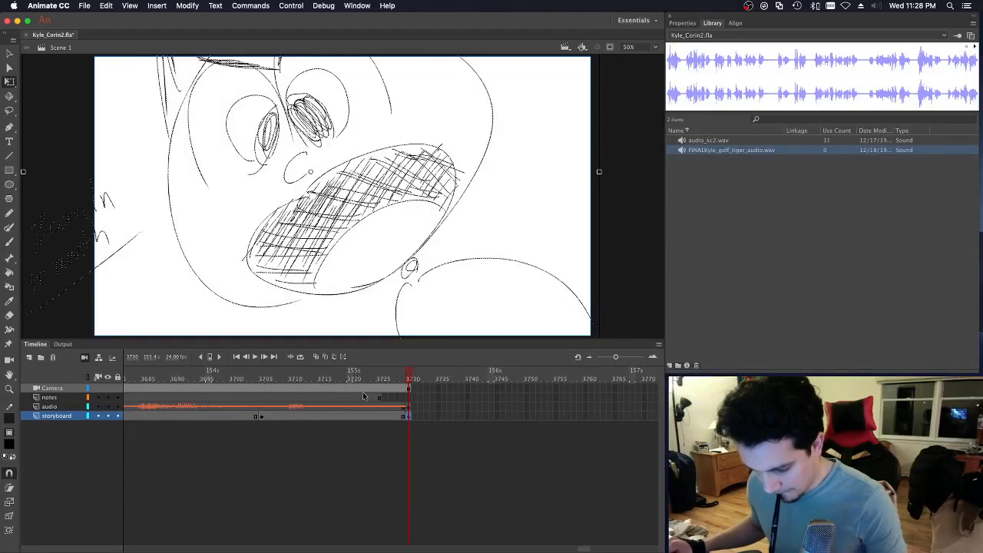
Step: Extend the notes layer to frame 3730 and play back the ending from around frame 3697
{"action": "left_click", "coordinate": [411, 397]}
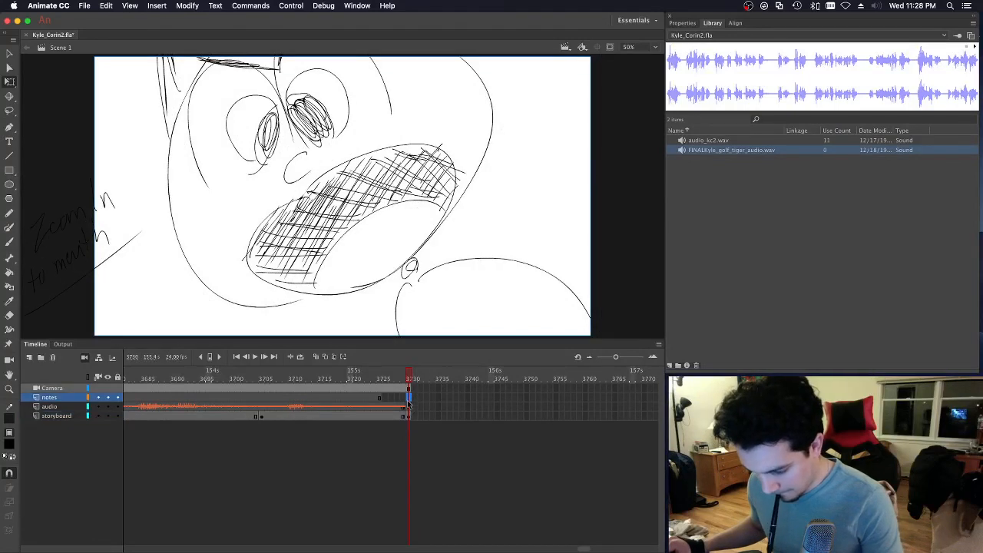
{"action": "left_click", "coordinate": [214, 380]}
{"action": "key", "text": "Return"}
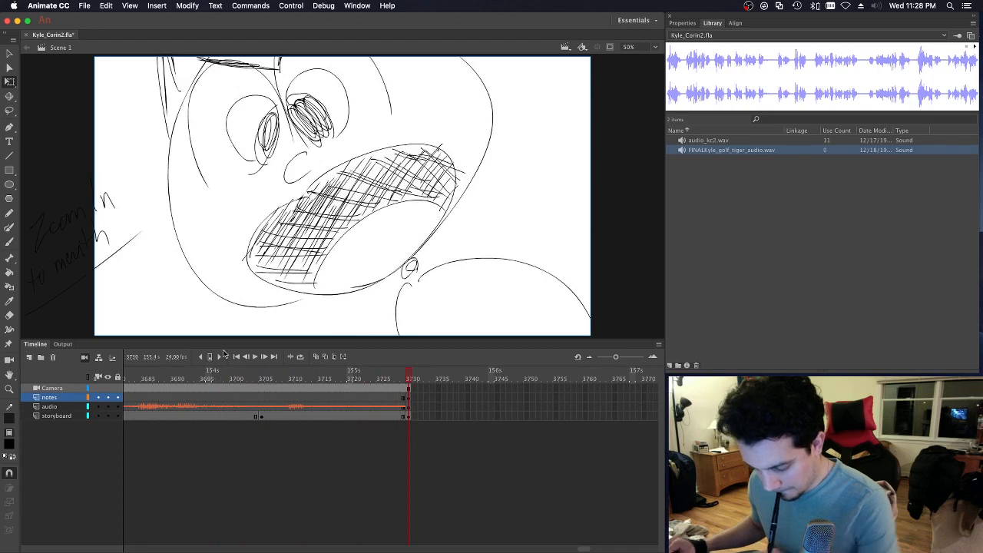
Step: Enlarge the storyboard drawing at frame 3730 further and move it up and slightly left so the mouth fills the stage
{"action": "left_click", "coordinate": [408, 416]}
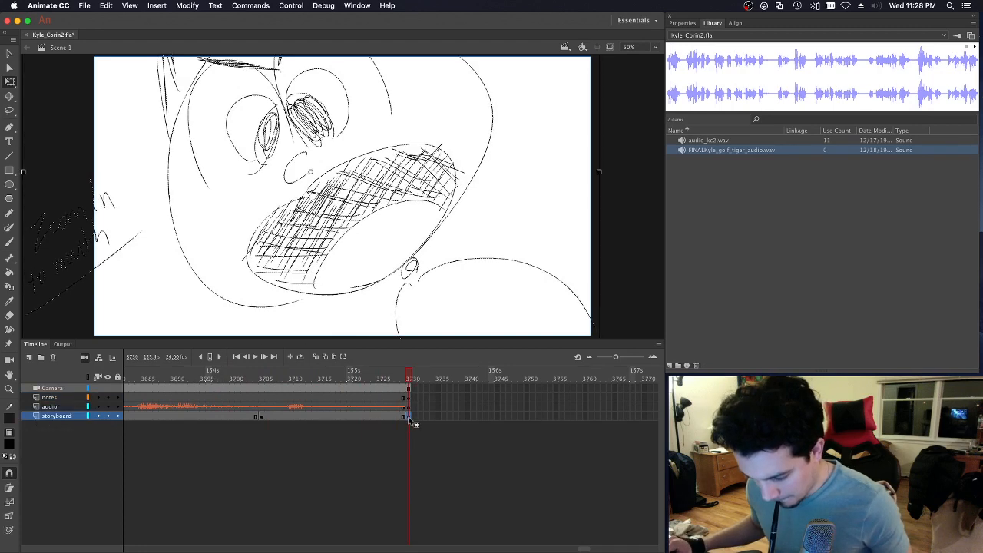
{"action": "key", "text": "super+minus"}
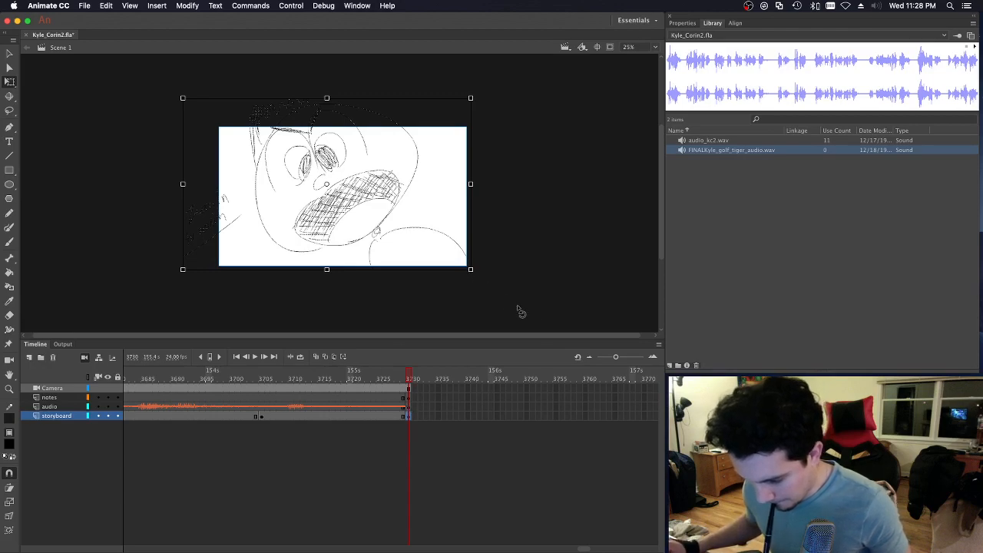
{"action": "left_click_drag", "start_coordinate": [518, 309], "coordinate": [577, 331]}
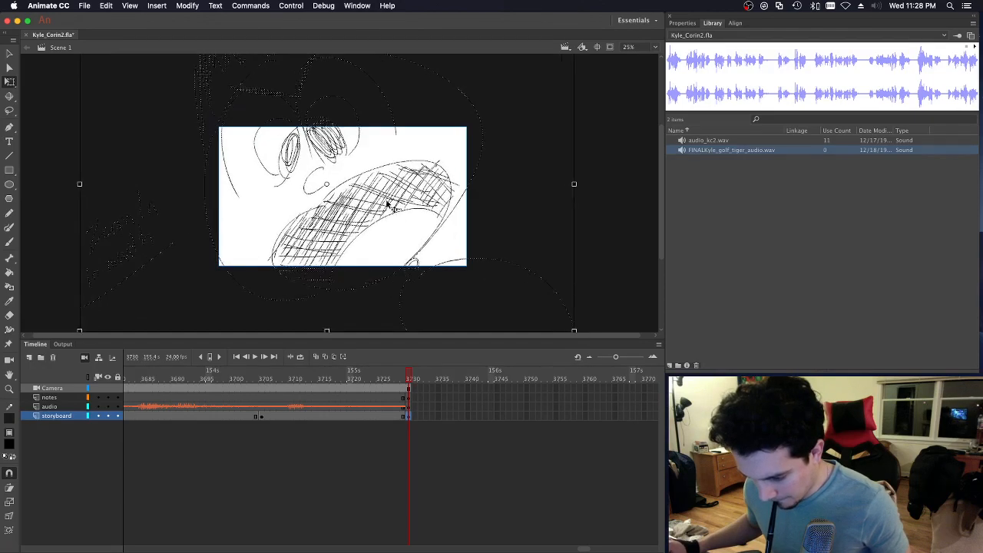
{"action": "left_click_drag", "start_coordinate": [388, 206], "coordinate": [372, 164]}
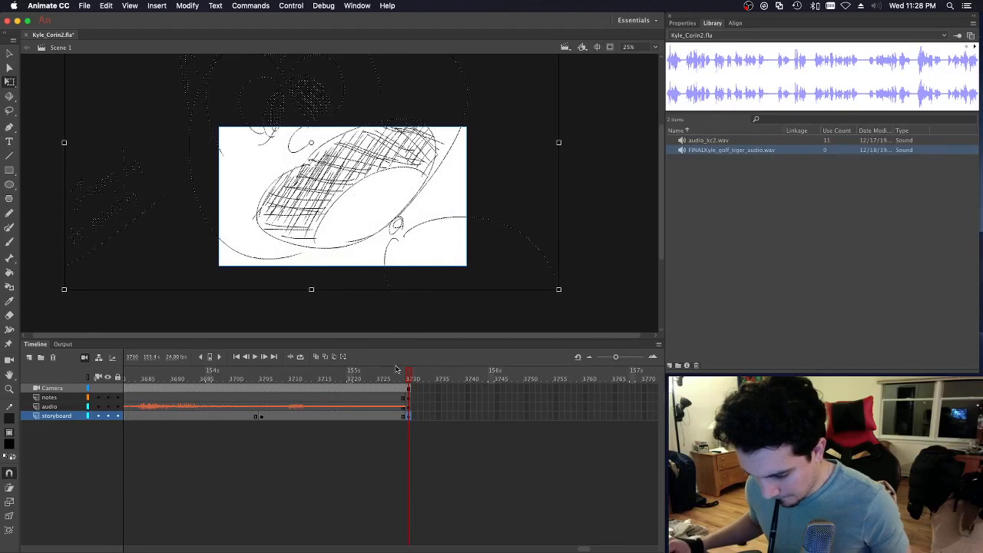
Step: Play back the ending from around frame 3701 to check the zoom into the mouth
{"action": "left_click", "coordinate": [248, 378]}
{"action": "key", "text": "Return"}
{"action": "left_click", "coordinate": [247, 378]}
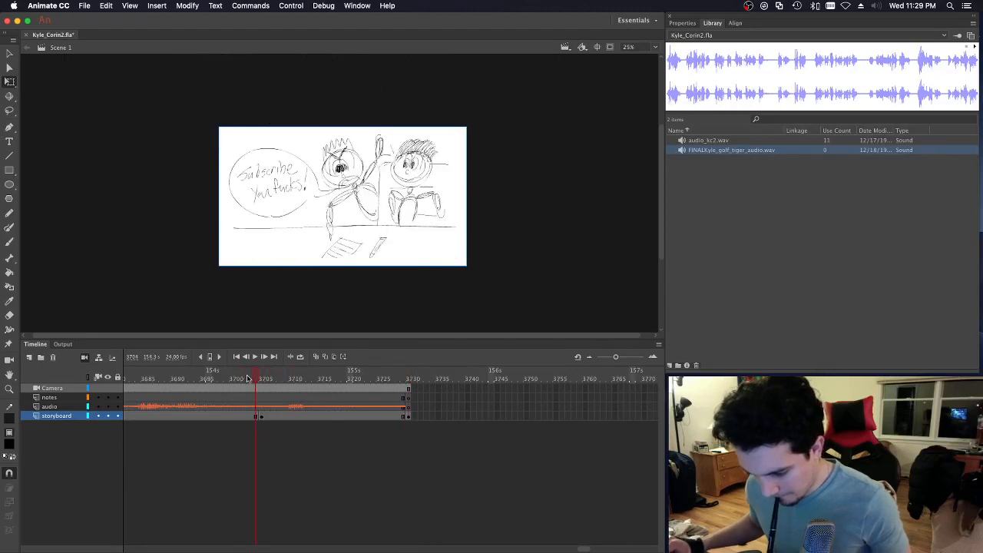
{"action": "left_click_drag", "start_coordinate": [247, 378], "coordinate": [239, 378]}
{"action": "key", "text": "Return"}
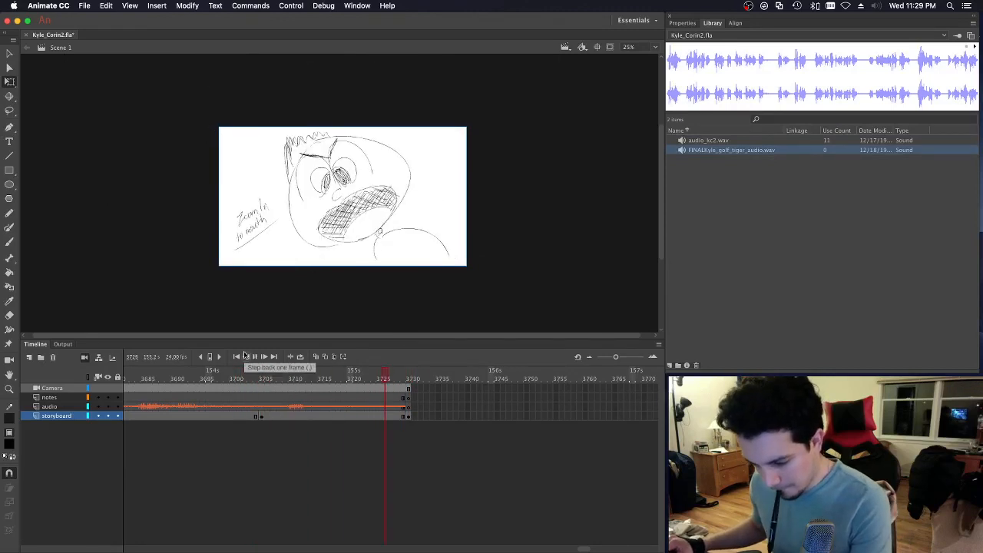
Step: Extend the storyboard and Camera layers to frame 3750, play back the ending, and save the file
{"action": "left_click", "coordinate": [526, 416]}
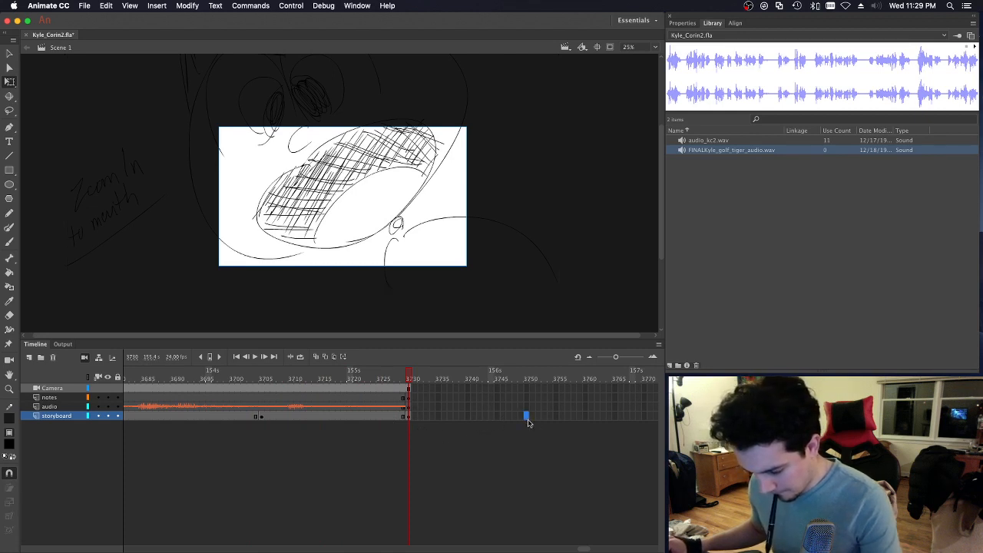
{"action": "key", "text": "F5"}
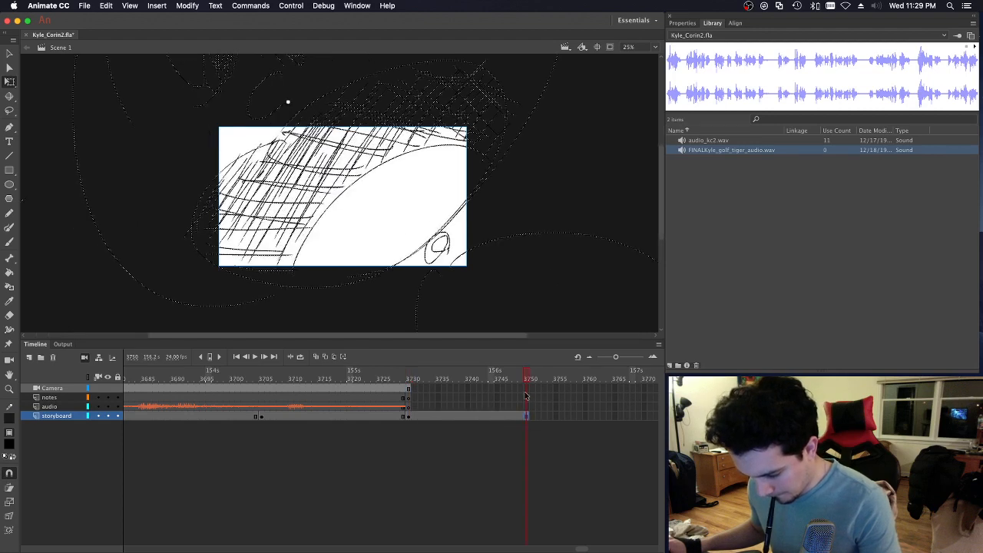
{"action": "left_click", "coordinate": [526, 389]}
{"action": "left_click", "coordinate": [349, 379]}
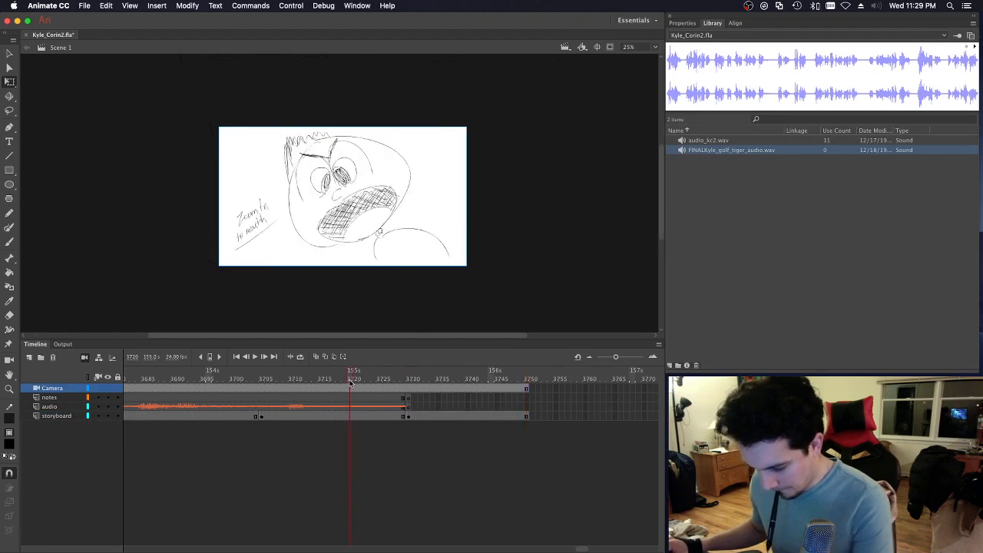
{"action": "key", "text": "Return"}
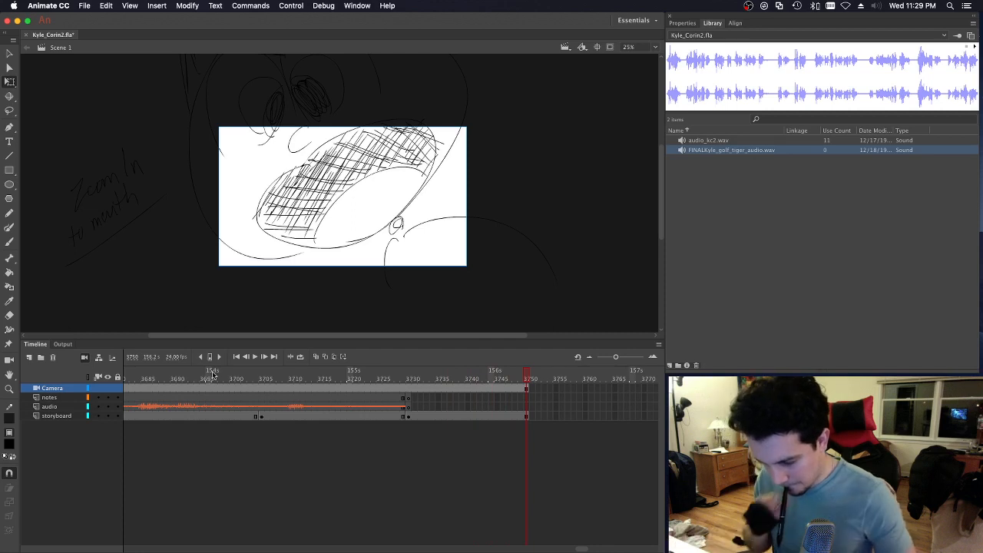
{"action": "key", "text": "super+s"}
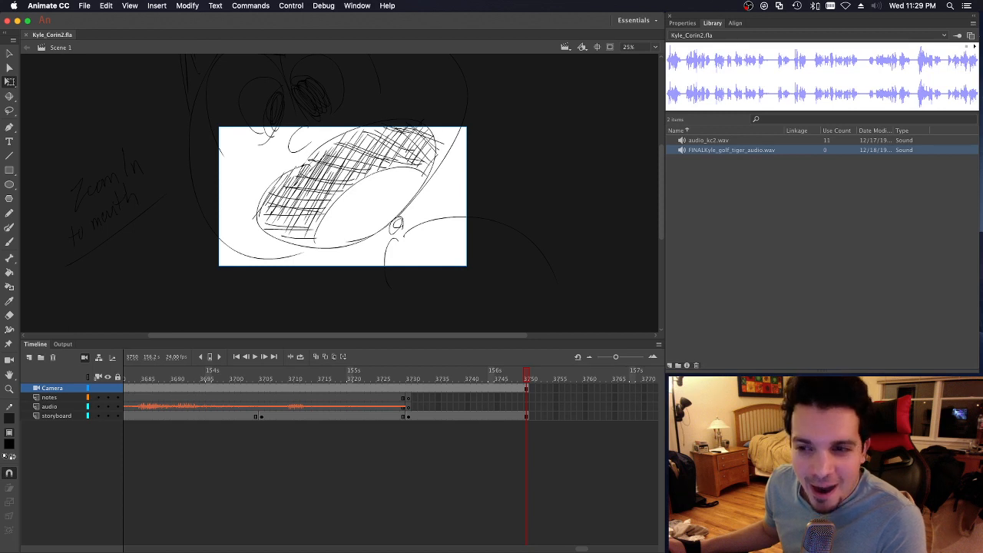
Step: Save the file and test the whole storyboard as an SWF movie, closing the preview when it has played
{"action": "left_click", "coordinate": [238, 379]}
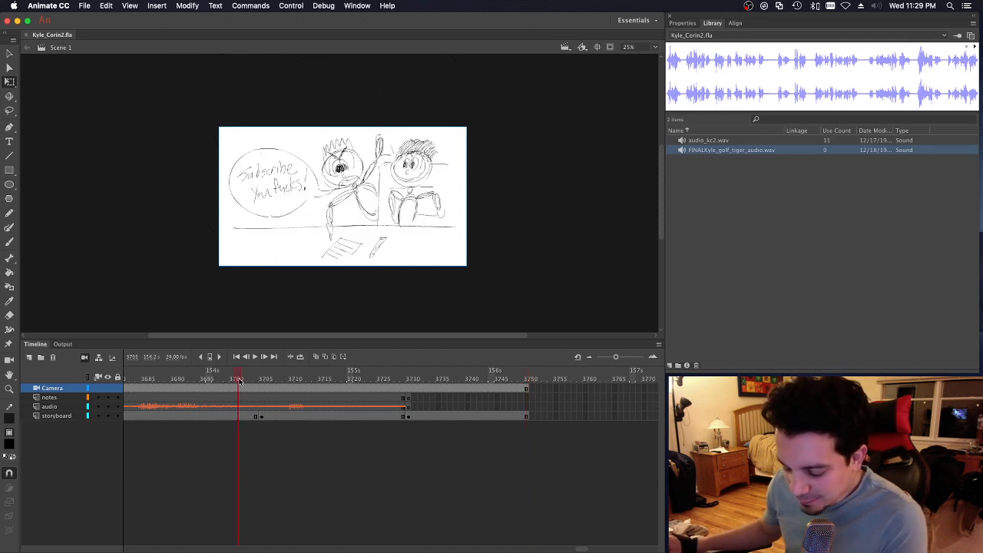
{"action": "left_click", "coordinate": [527, 398]}
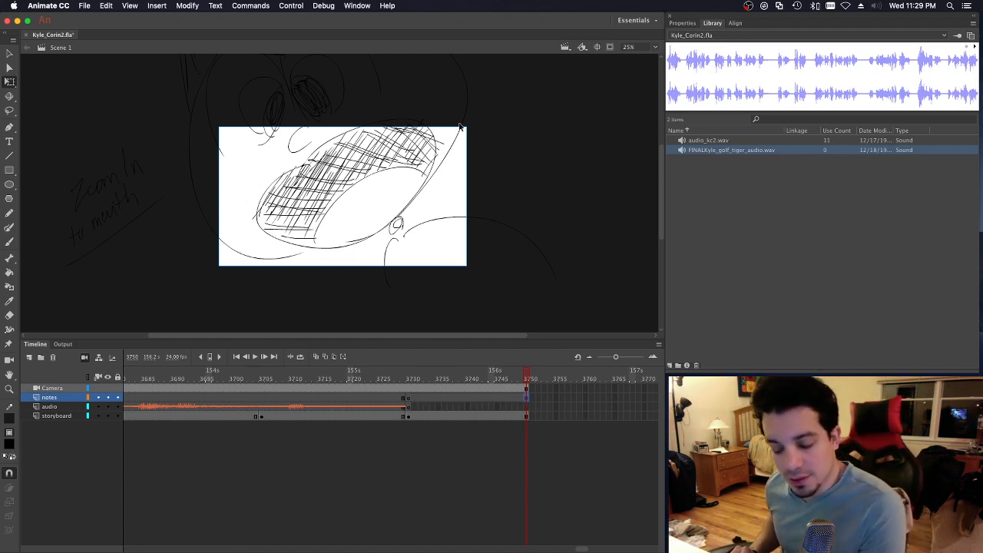
{"action": "key", "text": "super+s"}
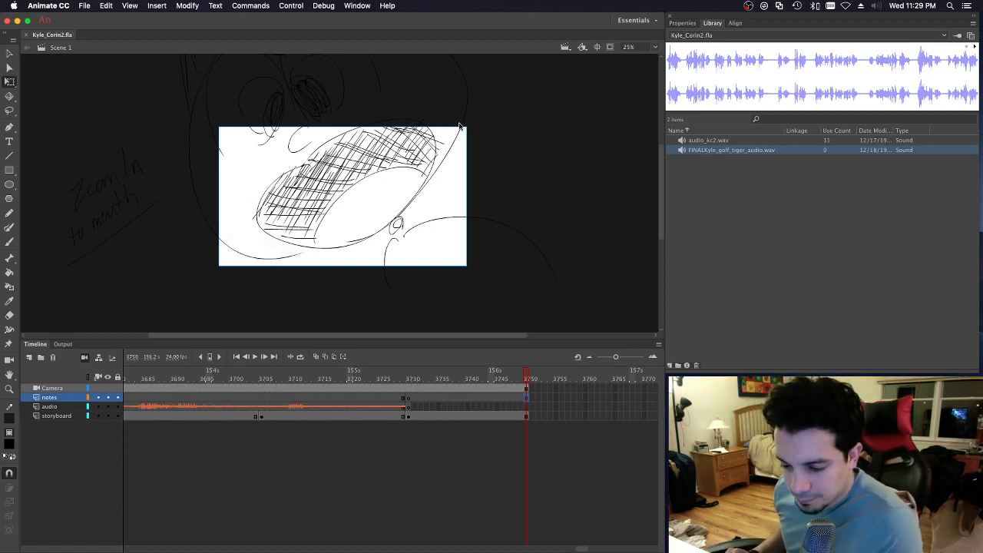
{"action": "key", "text": "super+Return"}
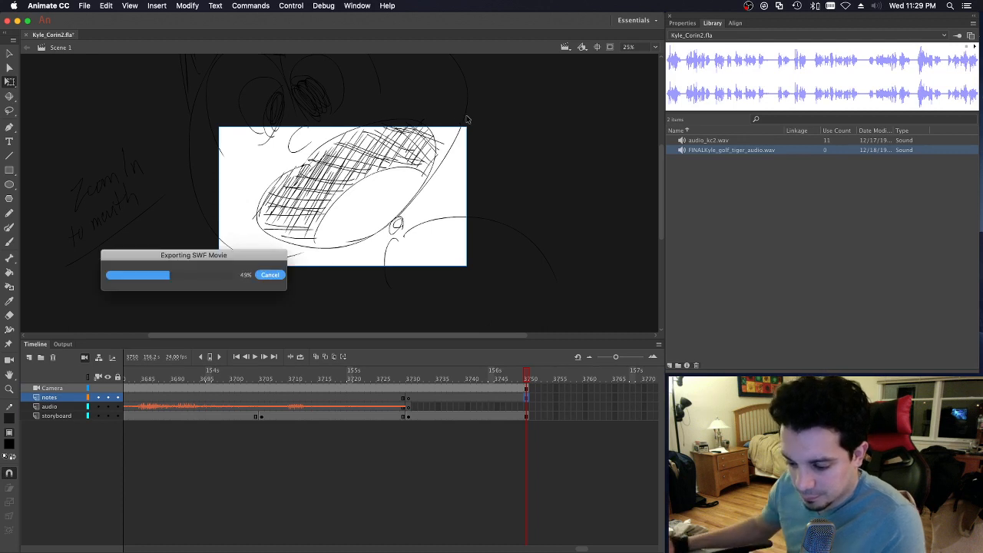
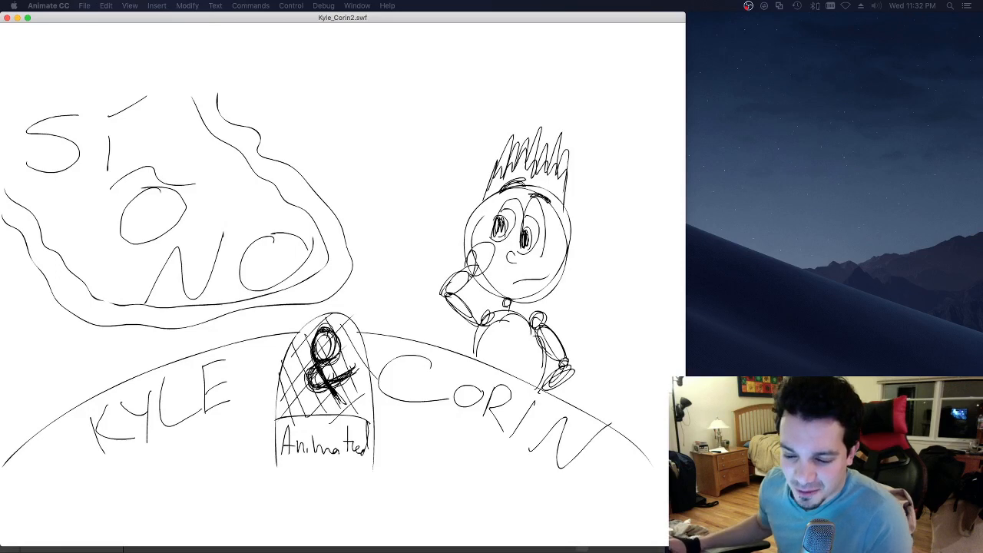
{"action": "left_click", "coordinate": [6, 18]}
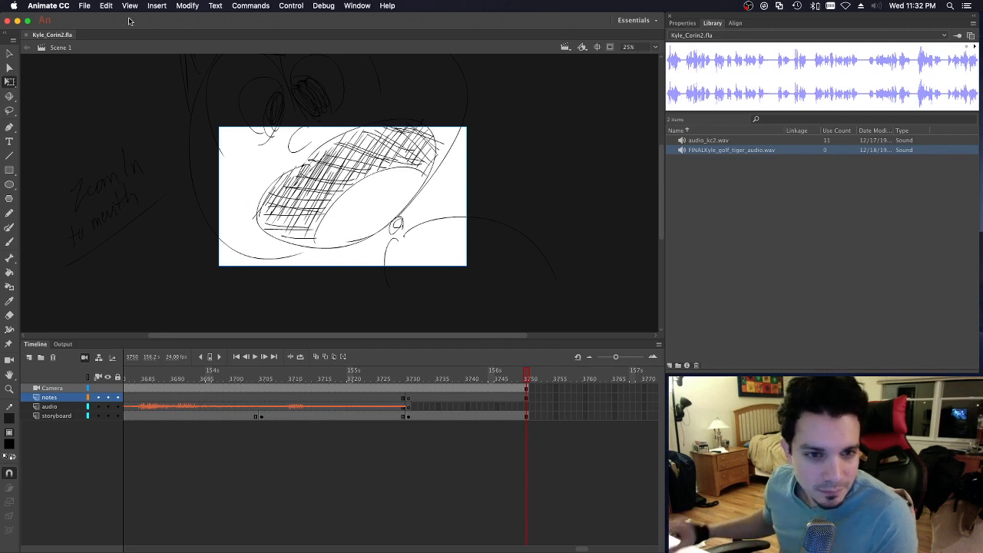
Step: Go back to the "tiger woods audio" note near frame 824 and add a layer named "tiger_audio" above the notes layer
{"action": "key", "text": "super+Tab"}
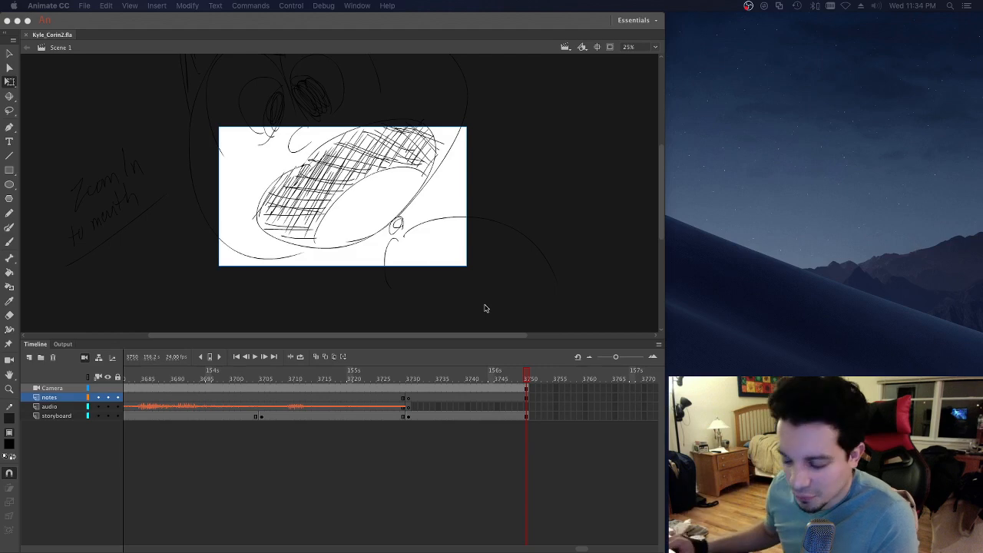
{"action": "left_click", "coordinate": [581, 550]}
{"action": "left_click_drag", "start_coordinate": [581, 550], "coordinate": [503, 550]}
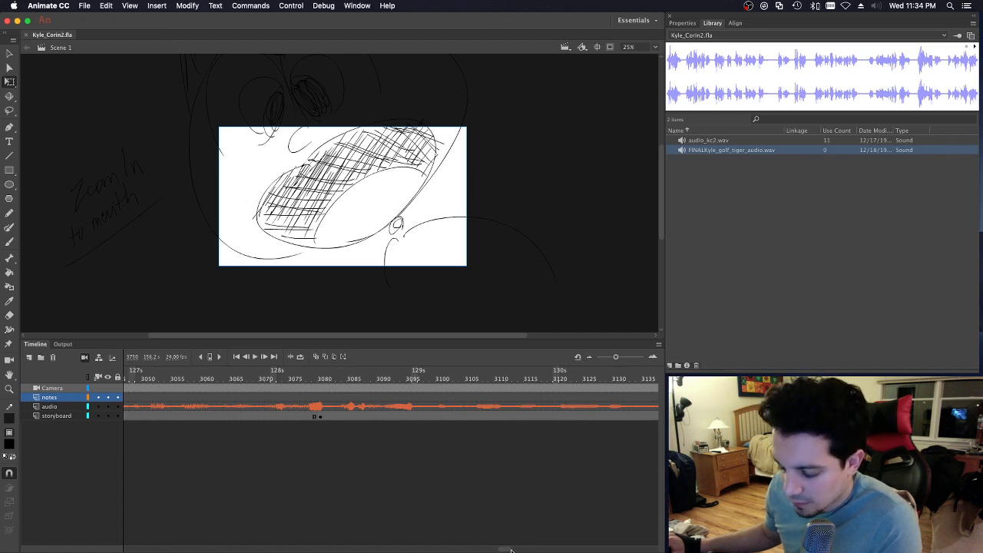
{"action": "left_click_drag", "start_coordinate": [511, 550], "coordinate": [404, 550]}
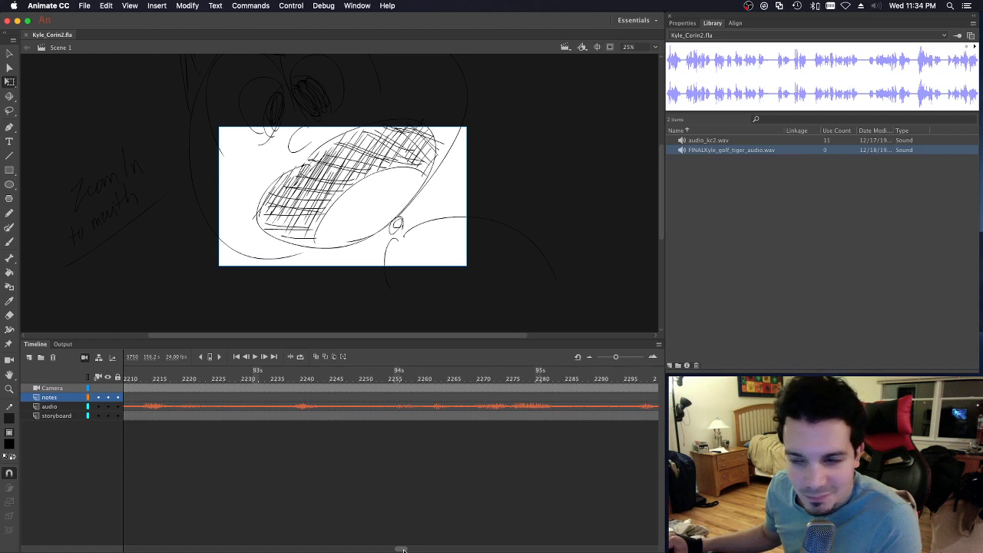
{"action": "left_click_drag", "start_coordinate": [404, 550], "coordinate": [228, 548]}
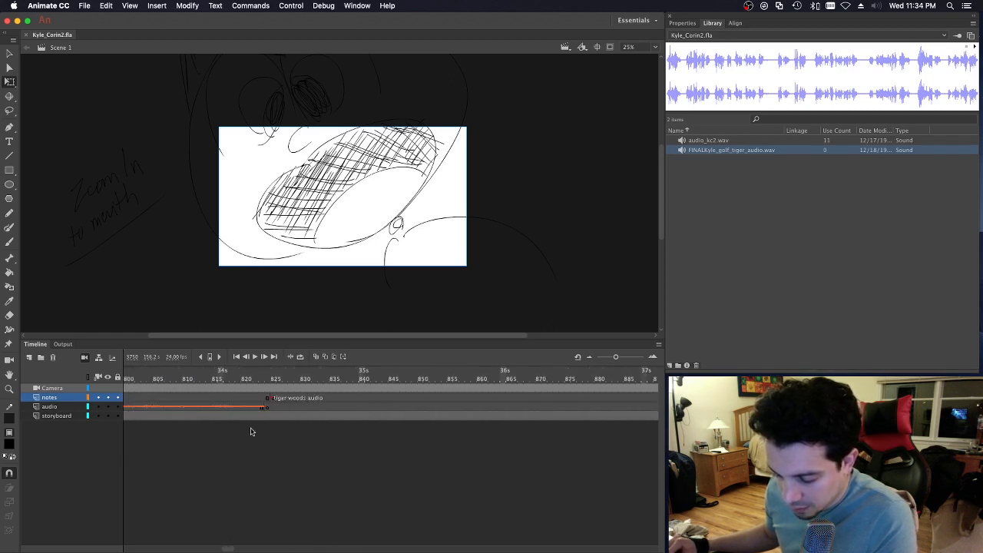
{"action": "left_click_drag", "start_coordinate": [242, 378], "coordinate": [267, 378]}
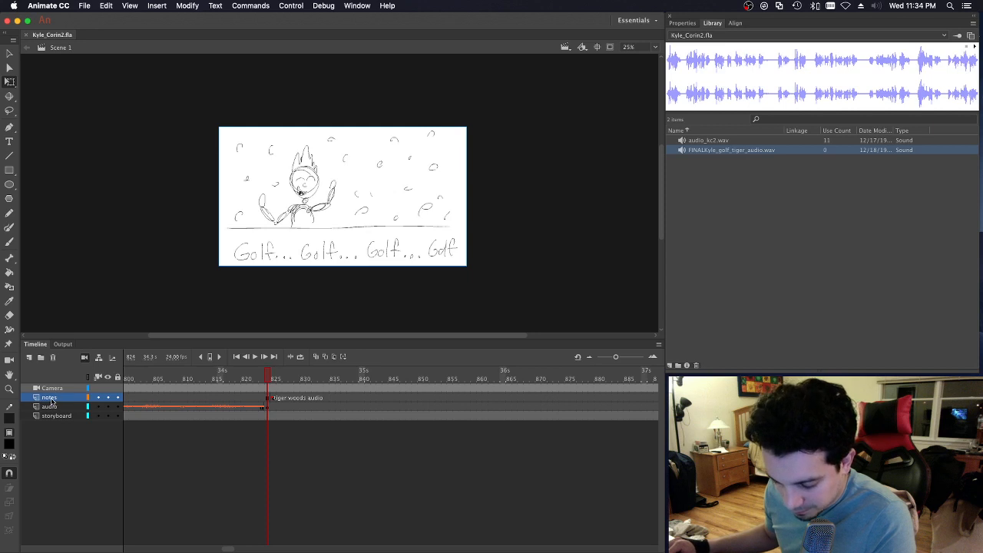
{"action": "left_click", "coordinate": [29, 358]}
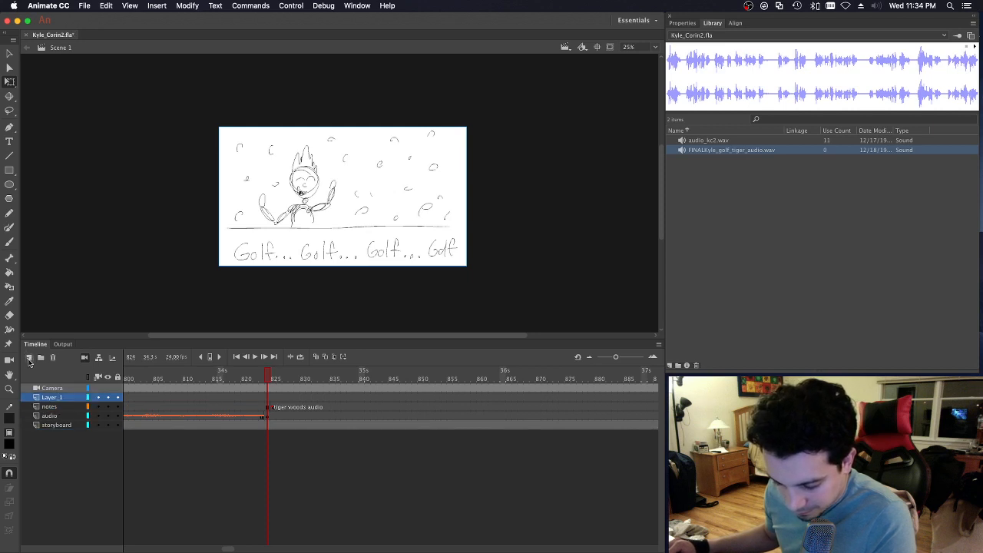
{"action": "double_click", "coordinate": [49, 398]}
{"action": "type", "text": "tiger audio"}
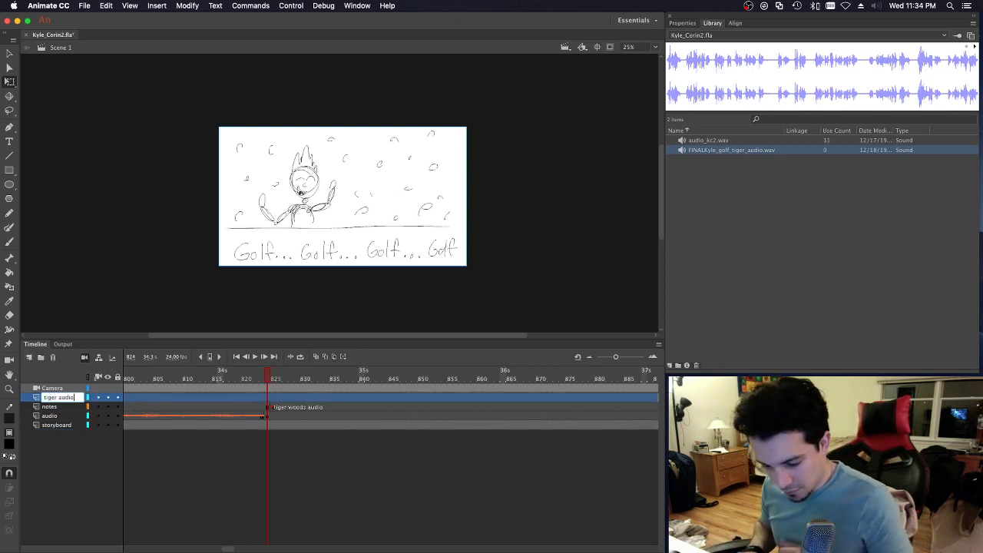
{"action": "key", "text": "Return"}
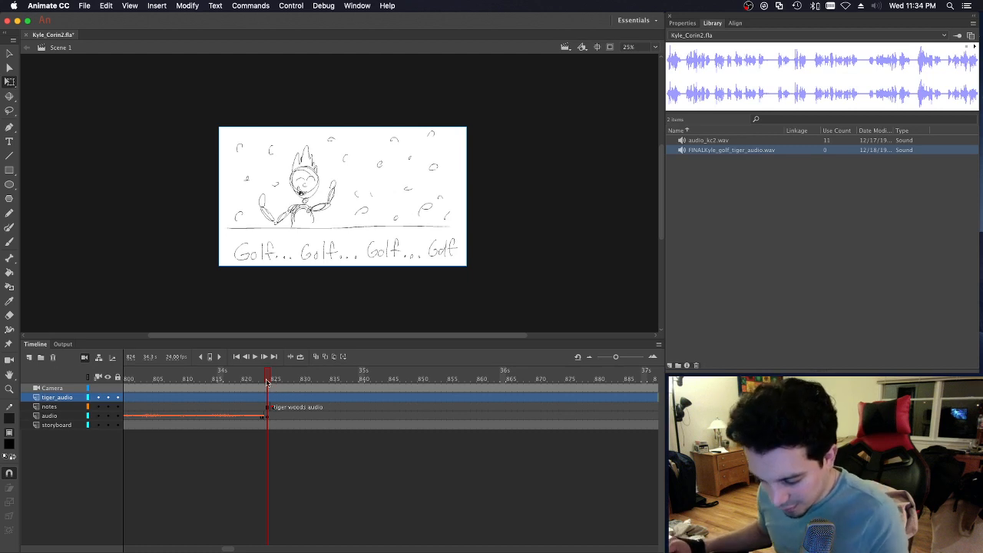
Step: Insert a blank keyframe at frame 825 on the tiger_audio layer and place FINALKyle_golf_tiger_audio.wav there
{"action": "left_click", "coordinate": [192, 379]}
{"action": "key", "text": "Return"}
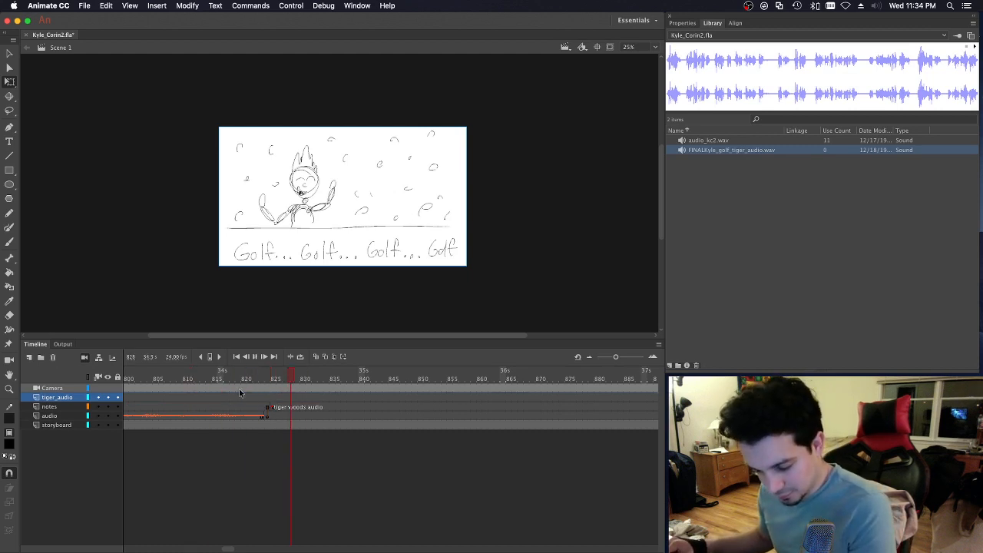
{"action": "key", "text": "Return"}
{"action": "left_click_drag", "start_coordinate": [260, 380], "coordinate": [274, 378]}
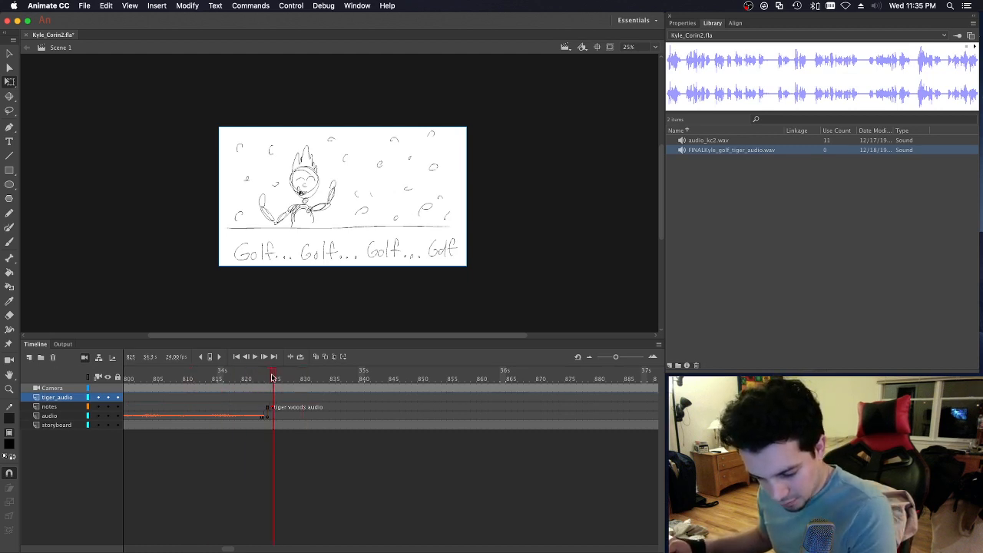
{"action": "key", "text": "F7"}
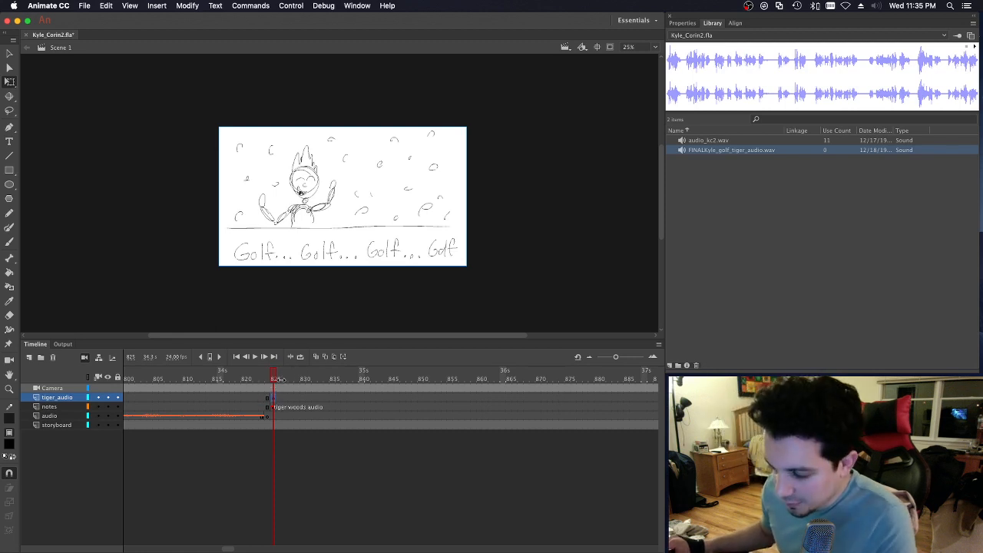
{"action": "key", "text": "super+s"}
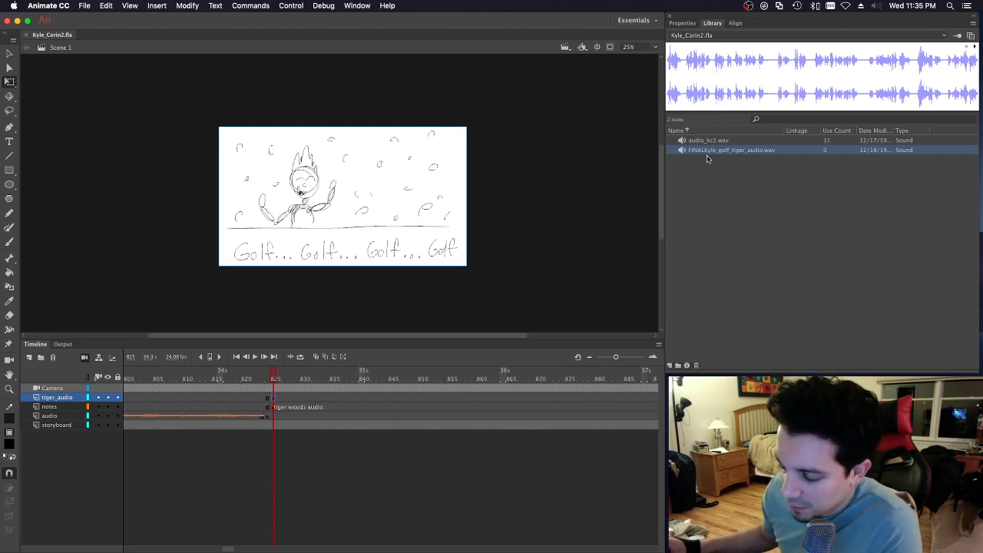
{"action": "left_click_drag", "start_coordinate": [710, 153], "coordinate": [303, 221]}
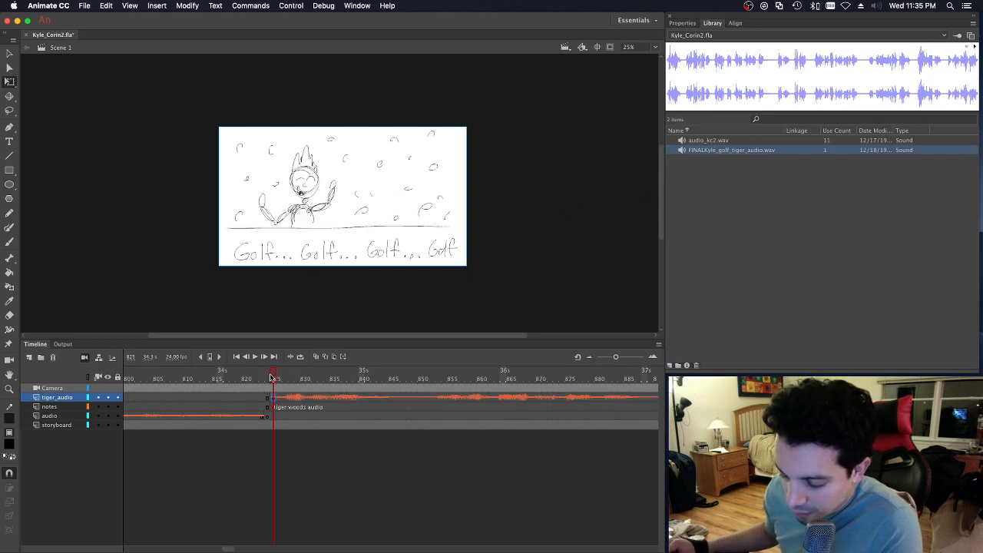
Step: Play the timeline from around frame 811 to check how the tiger audio lines up with the storyboard
{"action": "left_click_drag", "start_coordinate": [275, 372], "coordinate": [249, 370]}
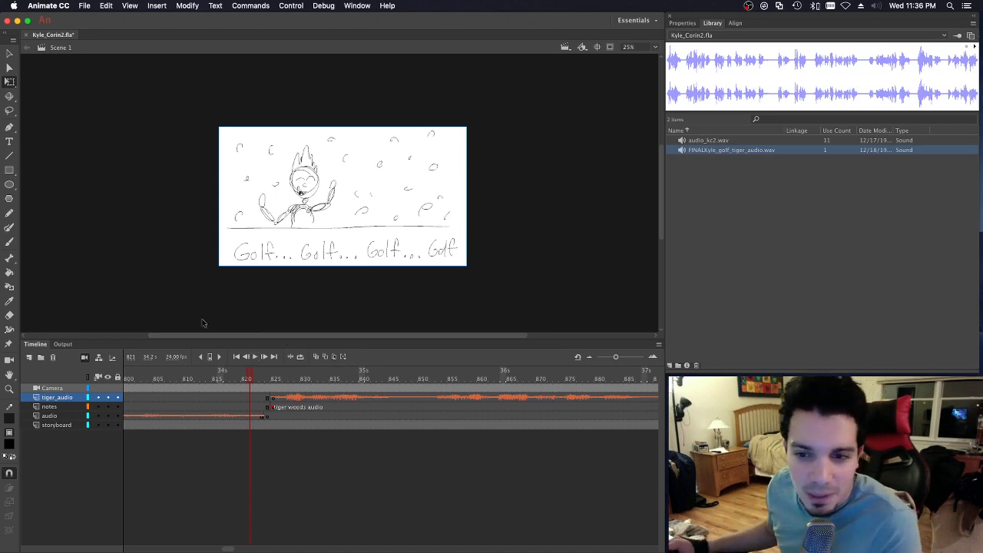
{"action": "key", "text": "super+Tab"}
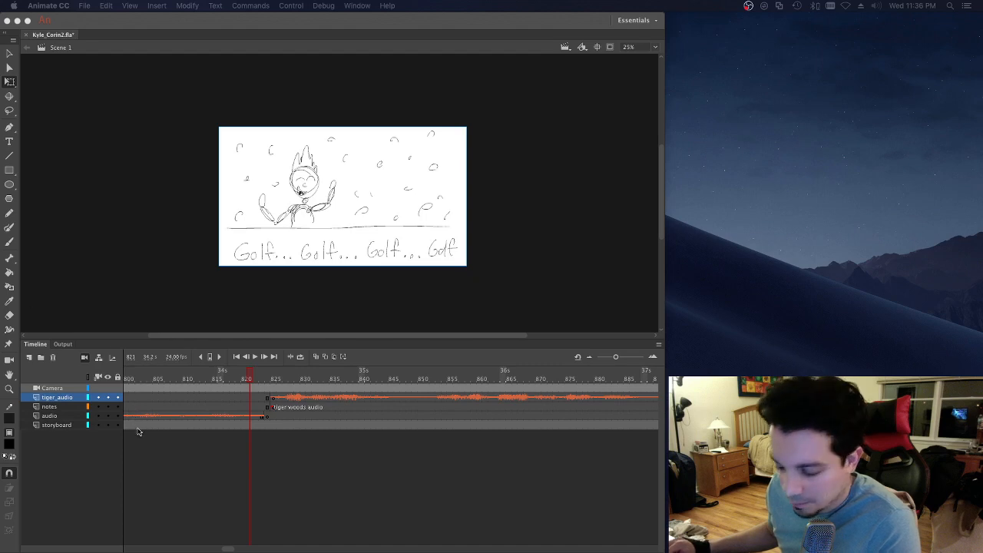
{"action": "left_click", "coordinate": [239, 375]}
{"action": "left_click", "coordinate": [225, 375]}
{"action": "left_click", "coordinate": [204, 375]}
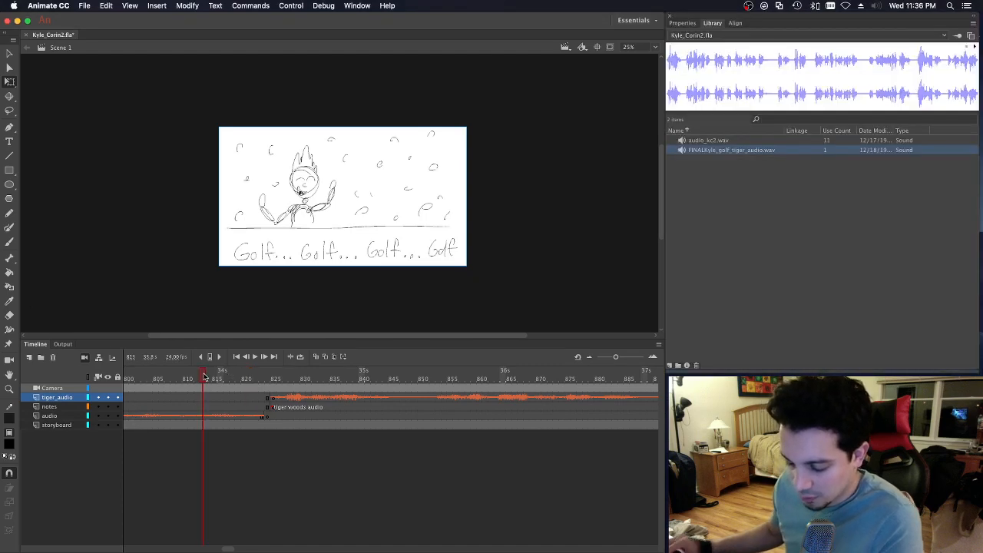
{"action": "key", "text": "Return"}
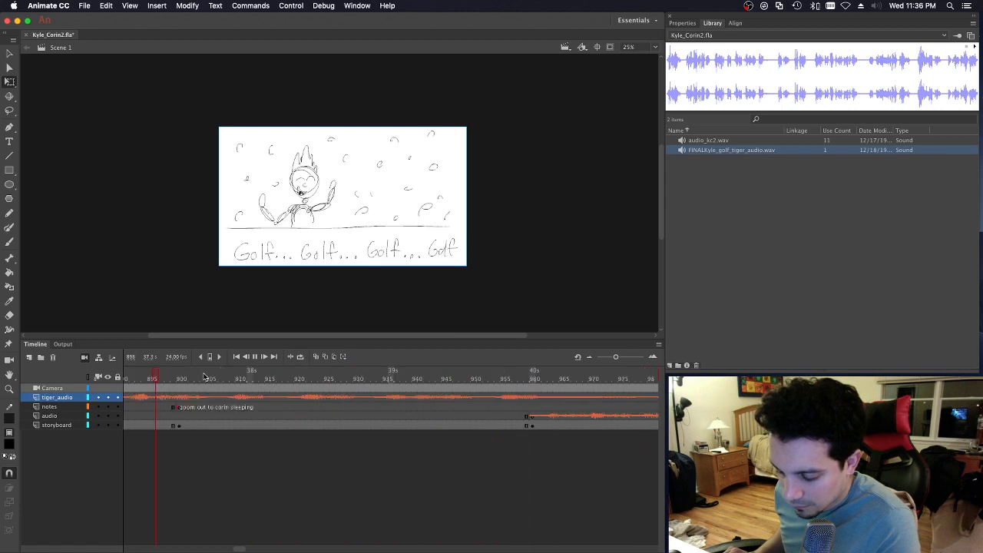
{"action": "left_click", "coordinate": [139, 380]}
{"action": "key", "text": "Return"}
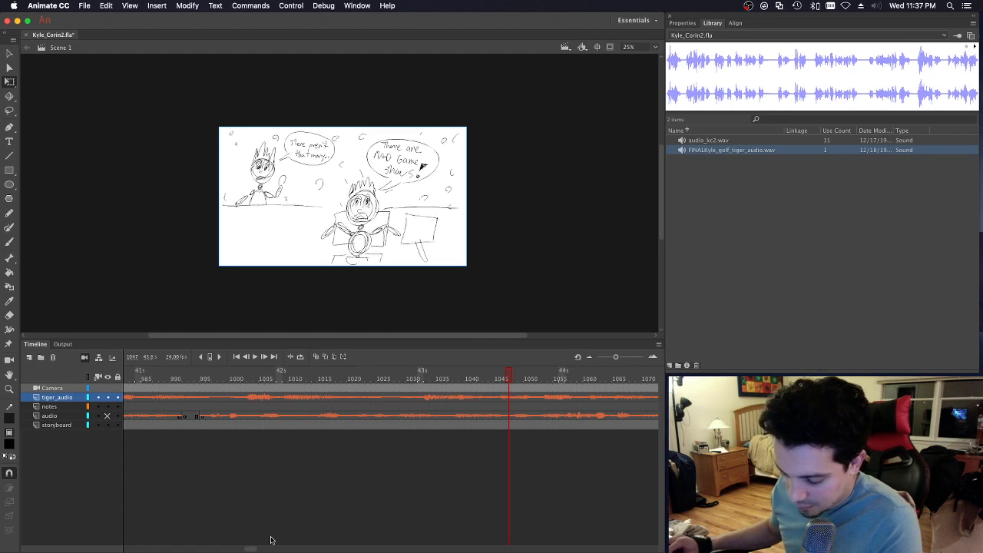
Step: Play the timeline from frame 791 to listen to the whole tiger audio clip against the storyboard
{"action": "left_click_drag", "start_coordinate": [253, 550], "coordinate": [229, 549]}
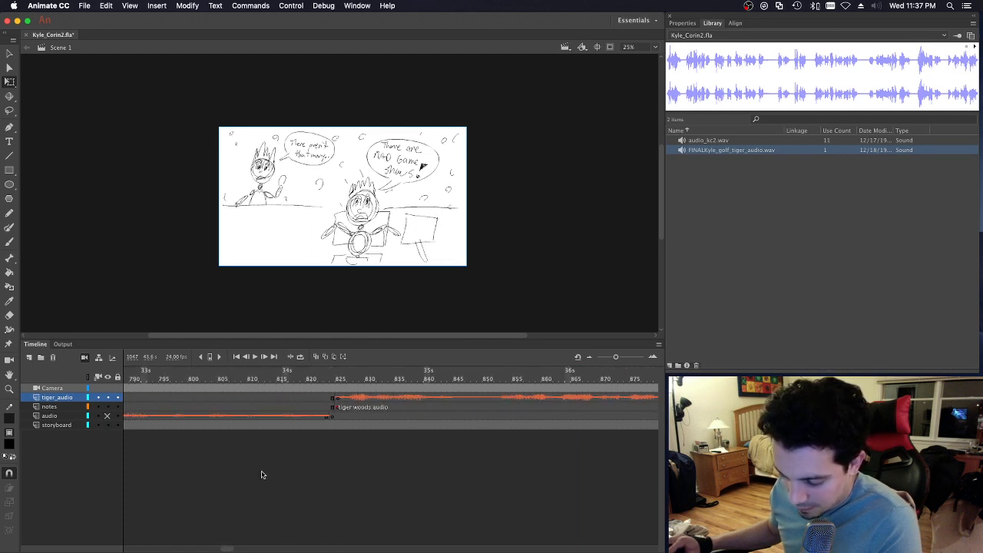
{"action": "left_click", "coordinate": [139, 375]}
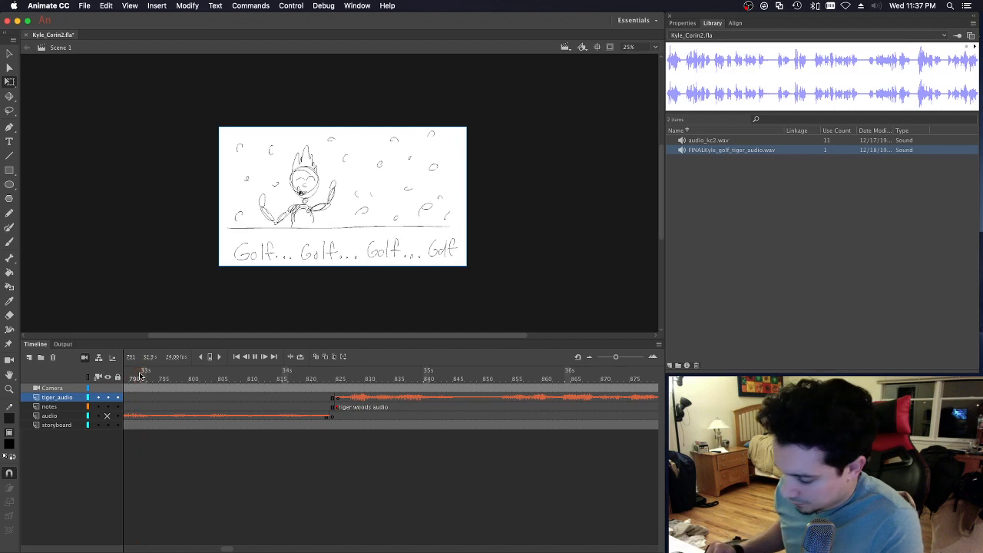
{"action": "key", "text": "Return"}
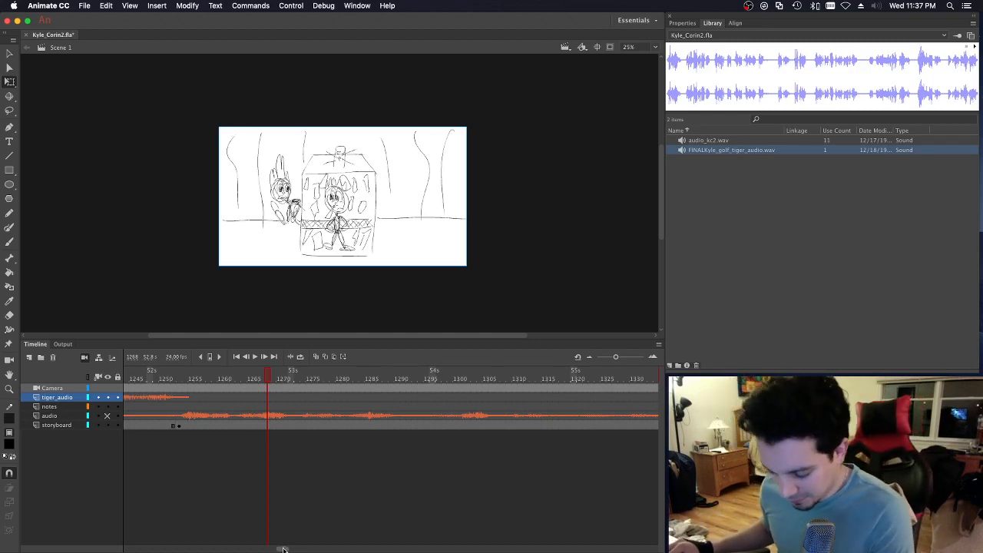
Step: Return to the start of the tiger audio and replay its opening from around frame 810
{"action": "scroll", "coordinate": [313, 524], "scroll_direction": "left", "scroll_amount": 3}
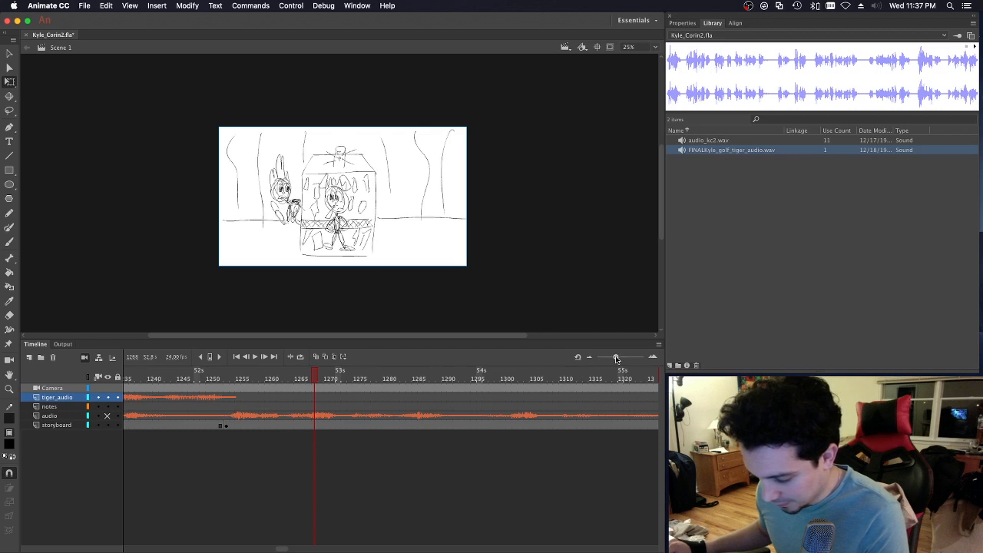
{"action": "left_click_drag", "start_coordinate": [616, 359], "coordinate": [612, 360]}
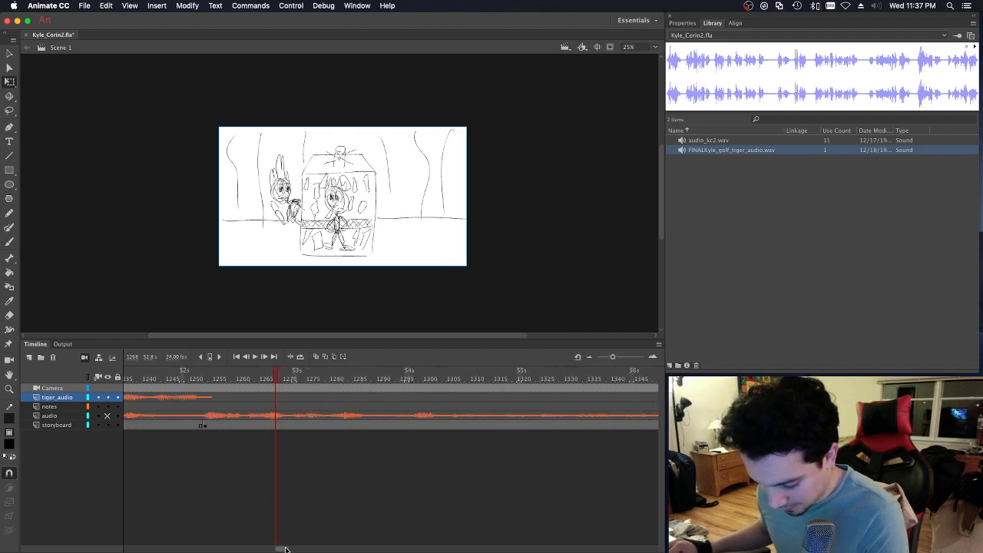
{"action": "left_click_drag", "start_coordinate": [285, 549], "coordinate": [227, 547]}
{"action": "left_click", "coordinate": [286, 374]}
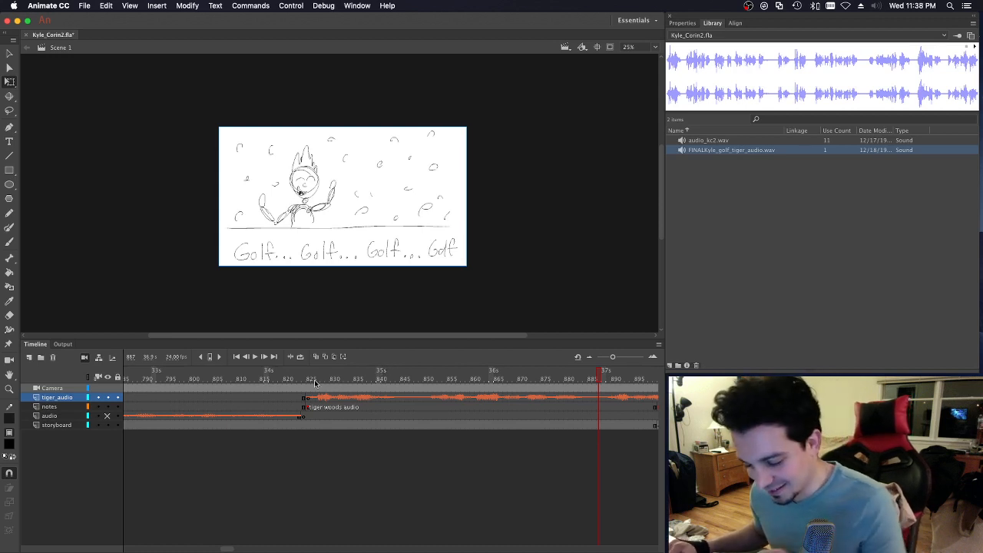
{"action": "left_click_drag", "start_coordinate": [306, 372], "coordinate": [289, 372]}
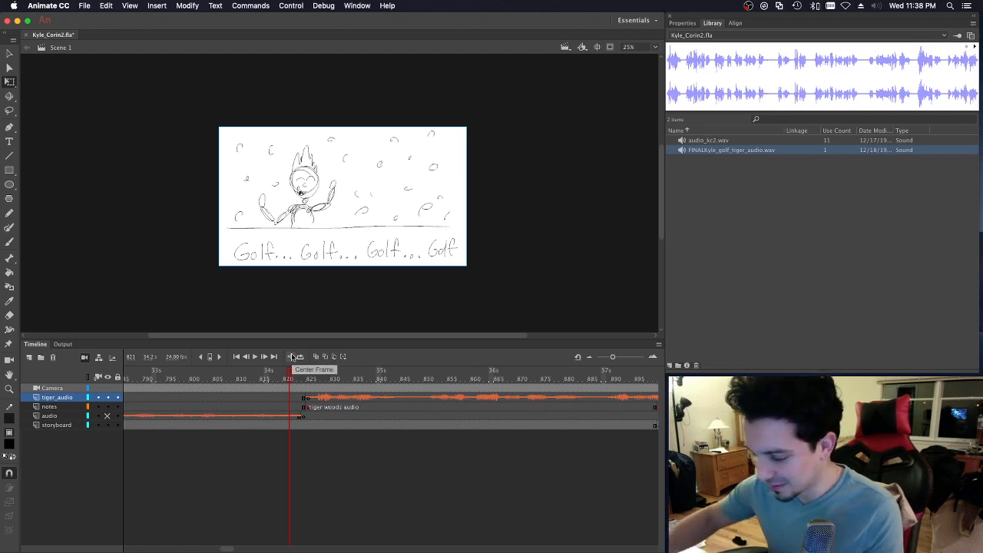
{"action": "left_click_drag", "start_coordinate": [255, 378], "coordinate": [239, 379]}
{"action": "key", "text": "Return"}
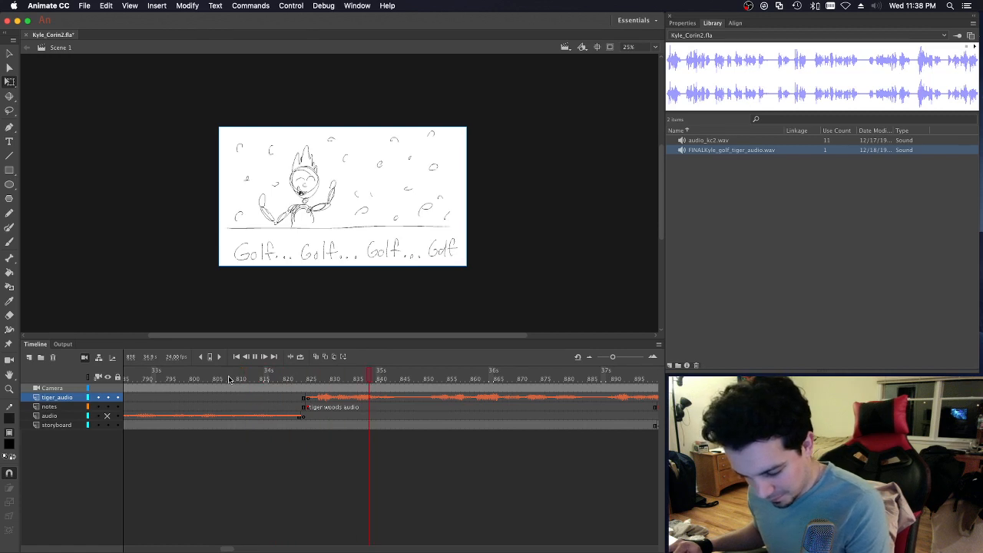
Step: Split the tiger audio at frame 850, shorten the pause before the cut so the second part starts around frame 846, and replay the join
{"action": "key", "text": "Return"}
{"action": "left_click_drag", "start_coordinate": [376, 378], "coordinate": [428, 375]}
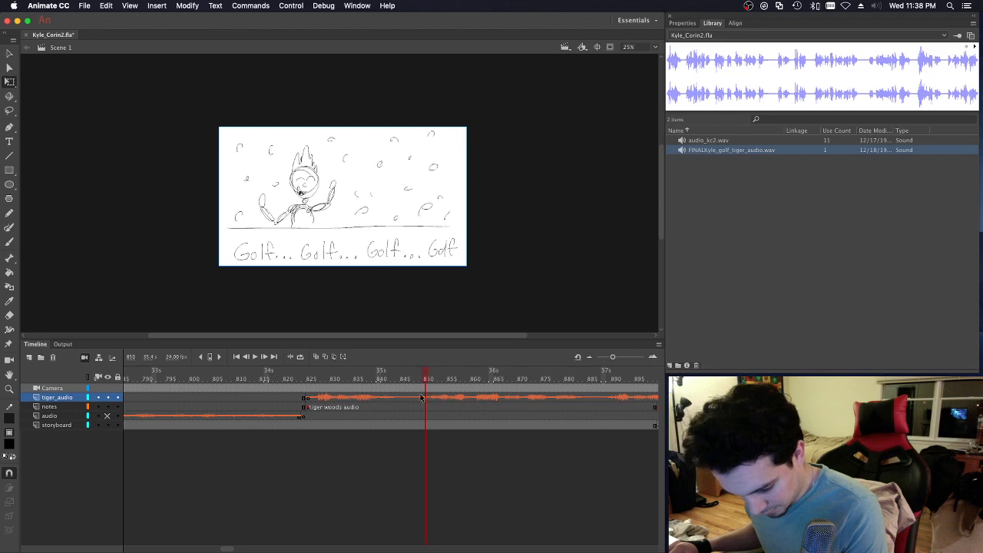
{"action": "right_click", "coordinate": [427, 400]}
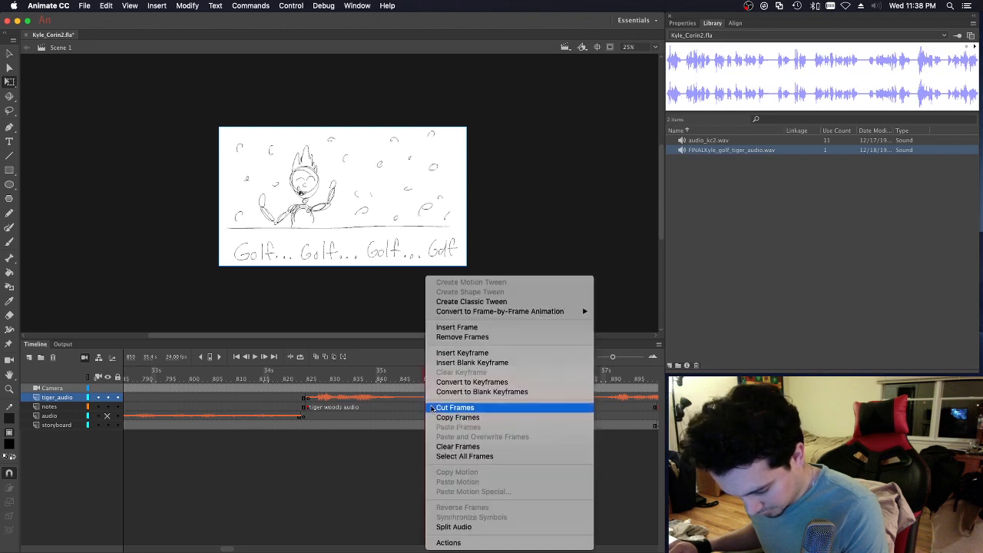
{"action": "left_click", "coordinate": [441, 526]}
{"action": "left_click_drag", "start_coordinate": [344, 375], "coordinate": [405, 401]}
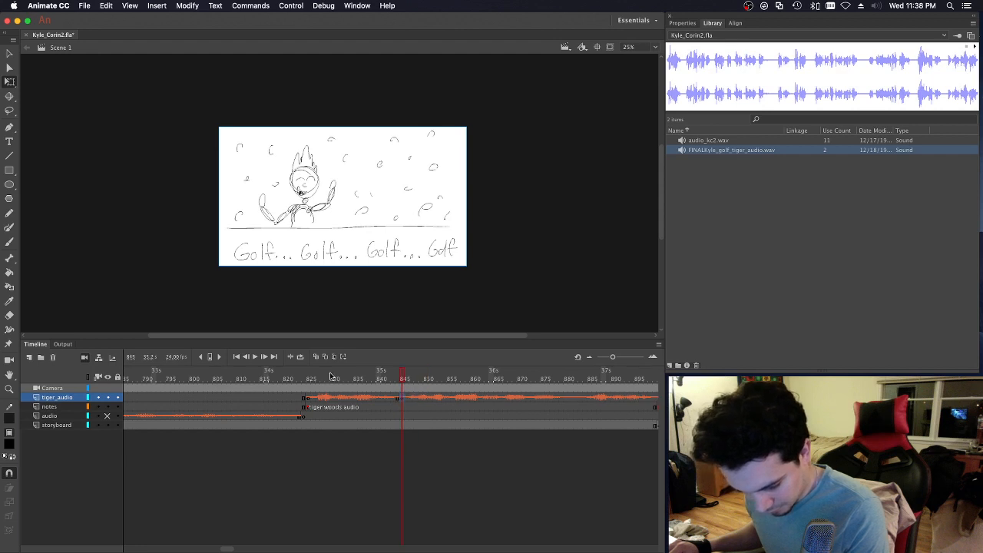
{"action": "key", "text": "Return"}
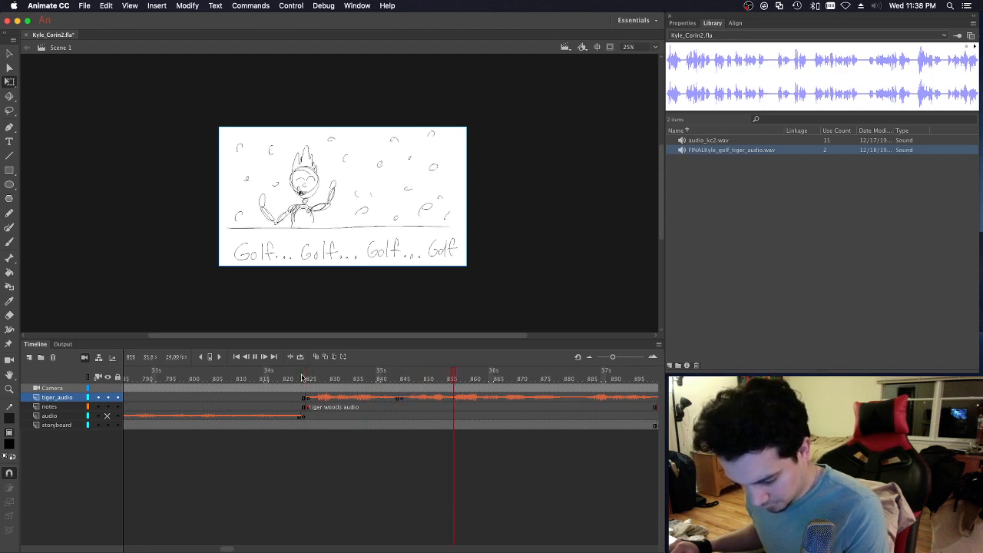
{"action": "left_click", "coordinate": [403, 397]}
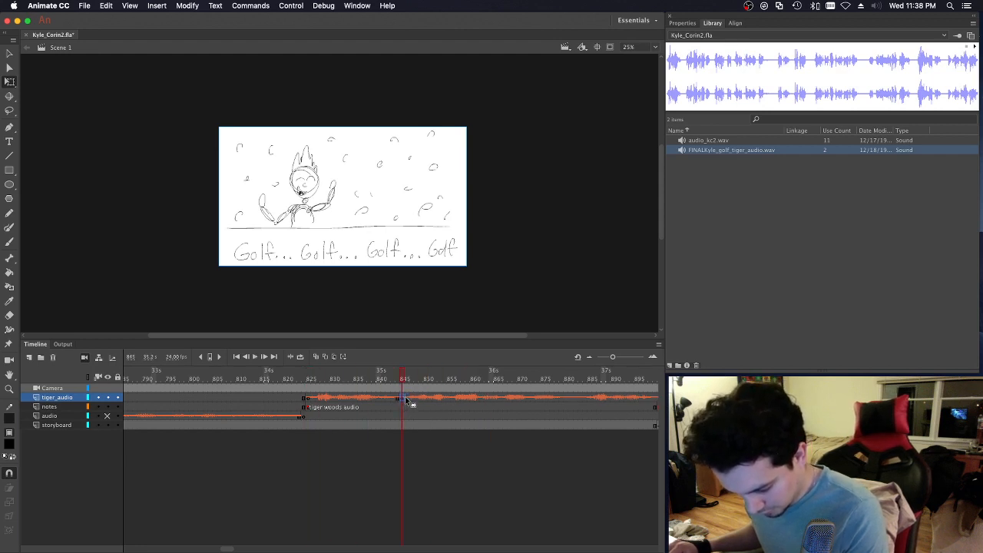
{"action": "left_click", "coordinate": [299, 376]}
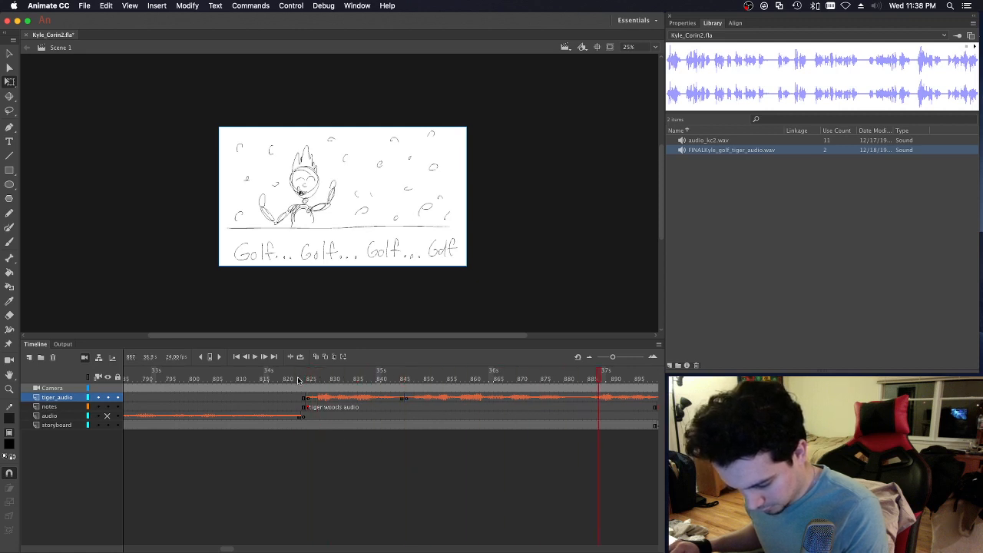
Step: Split the tiger audio at frame 885 and trim the pause so the following part starts around frame 883
{"action": "left_click_drag", "start_coordinate": [223, 547], "coordinate": [235, 549]}
{"action": "left_click", "coordinate": [235, 377]}
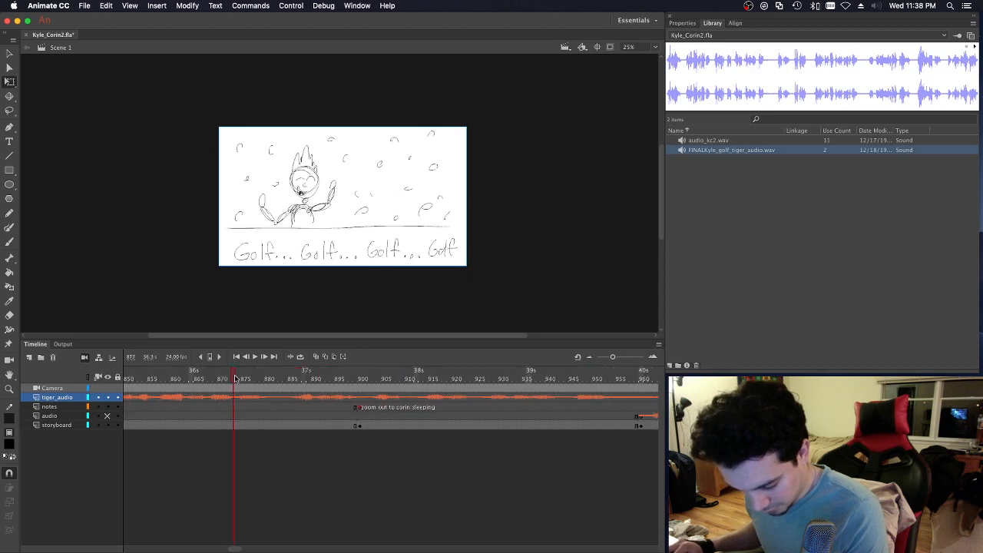
{"action": "key", "text": "Return"}
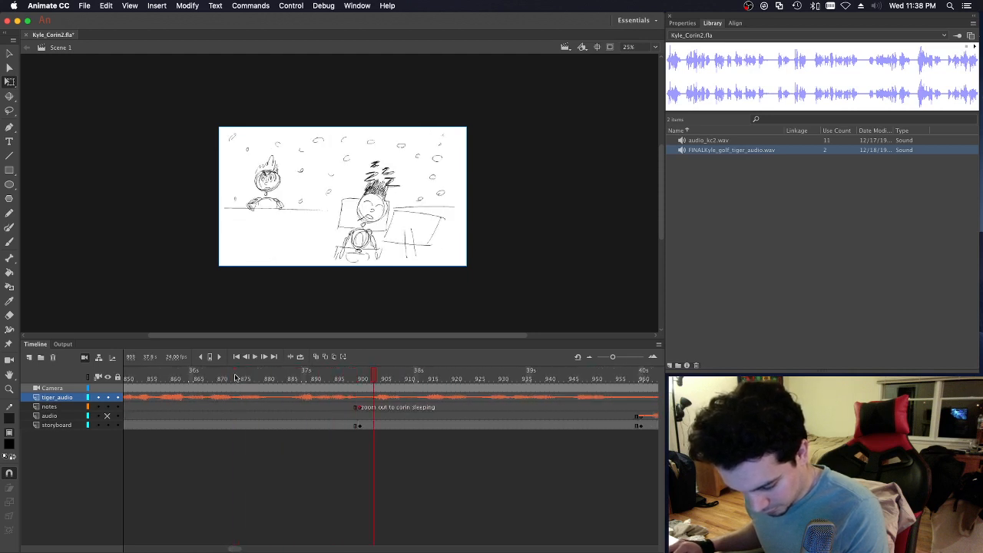
{"action": "left_click_drag", "start_coordinate": [235, 378], "coordinate": [282, 380]}
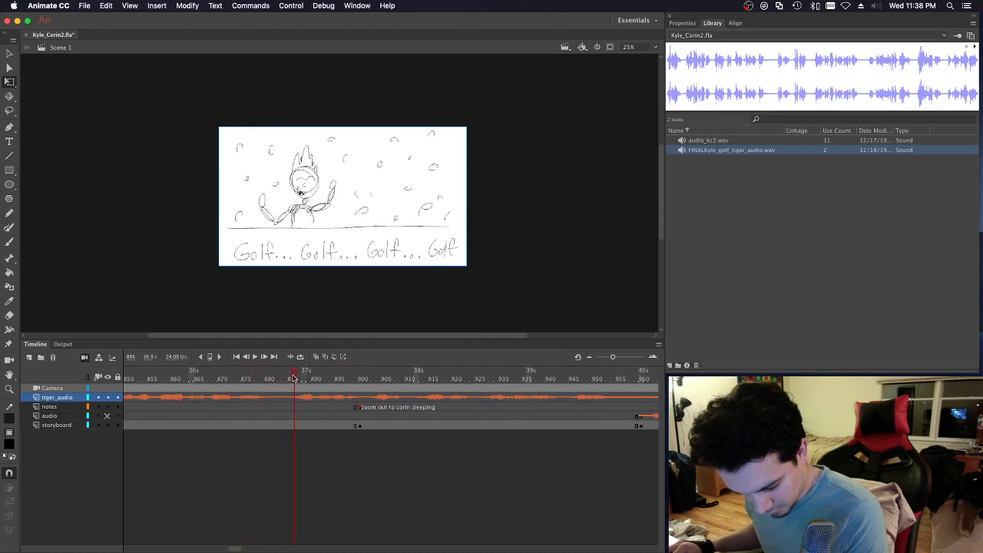
{"action": "right_click", "coordinate": [290, 398]}
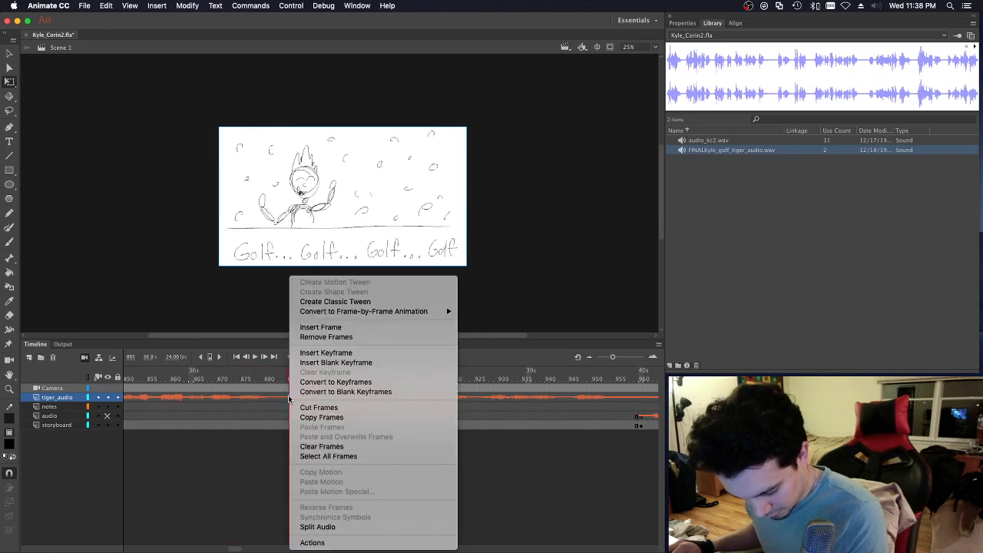
{"action": "left_click", "coordinate": [317, 527]}
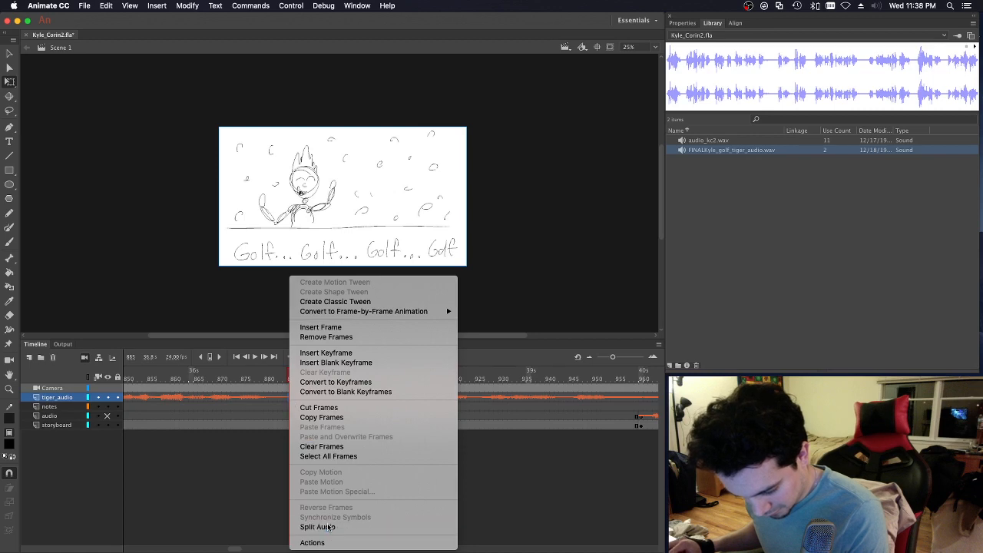
{"action": "left_click", "coordinate": [282, 399]}
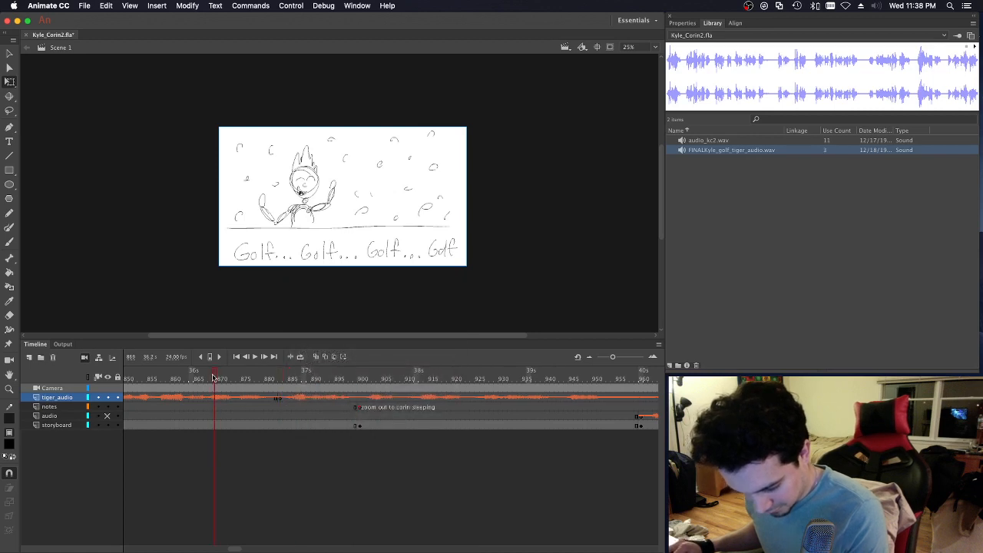
Step: Play the tightened tiger audio from around frame 869 through the clip's end to check its timing against the storyboard
{"action": "key", "text": "Return"}
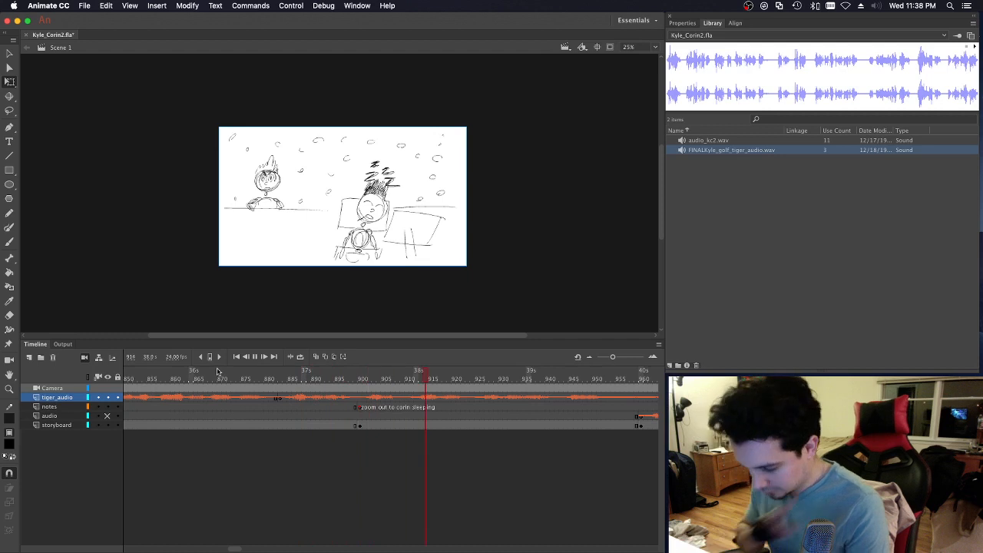
{"action": "key", "text": "Return"}
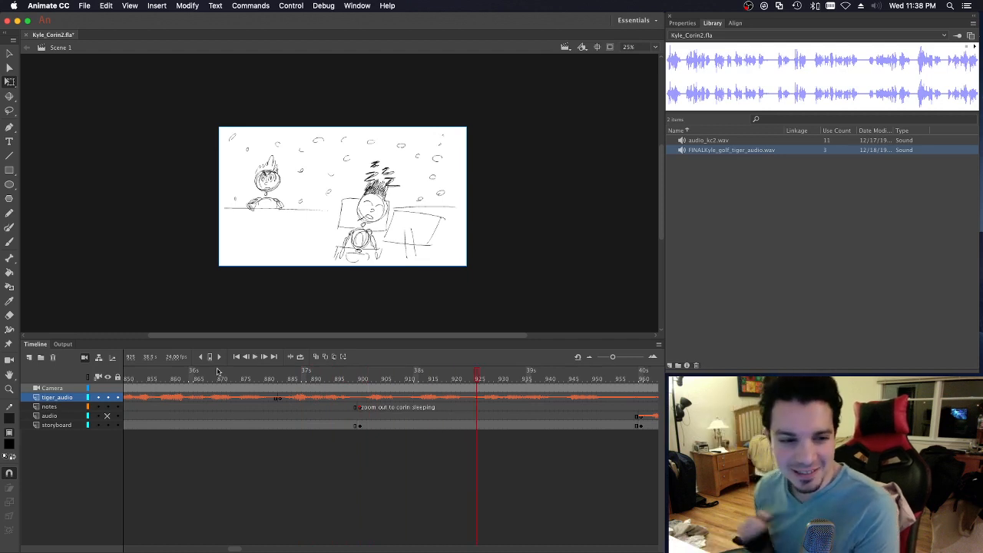
{"action": "left_click", "coordinate": [251, 380]}
{"action": "key", "text": "Return"}
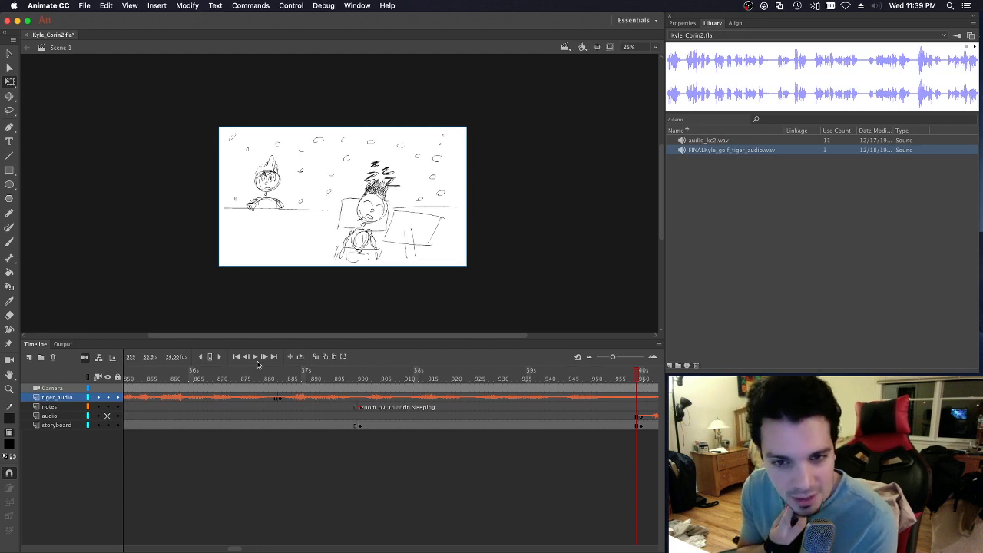
{"action": "left_click", "coordinate": [258, 362]}
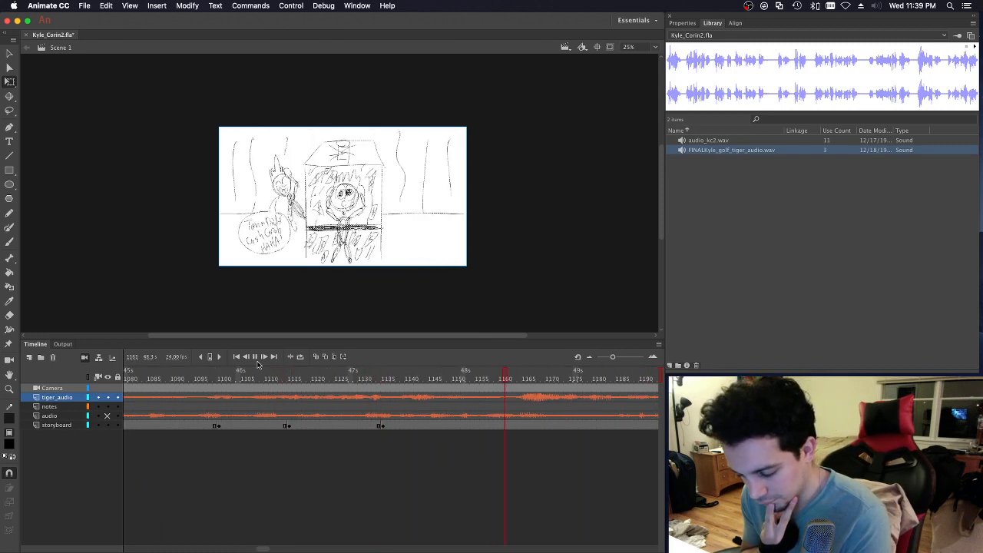
{"action": "key", "text": "Return"}
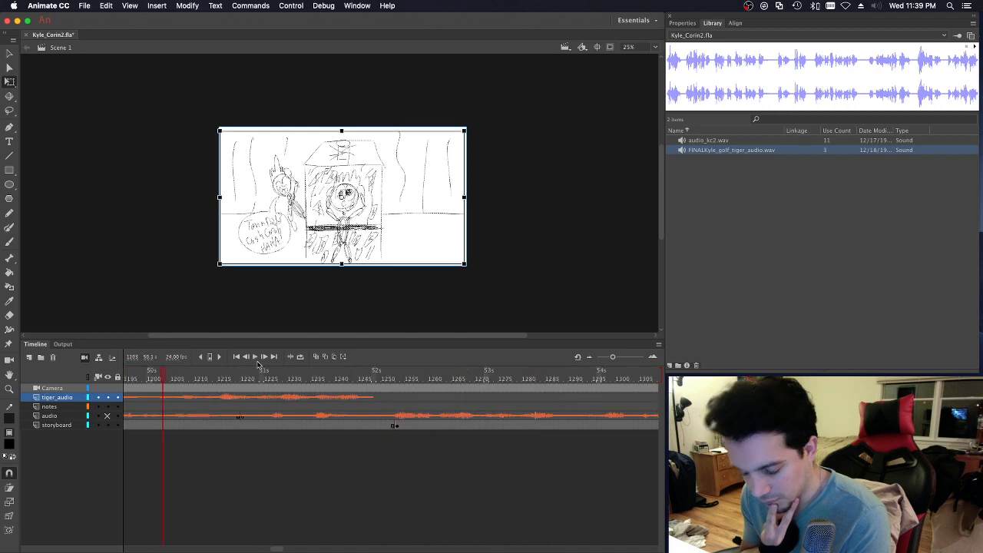
{"action": "key", "text": "Return"}
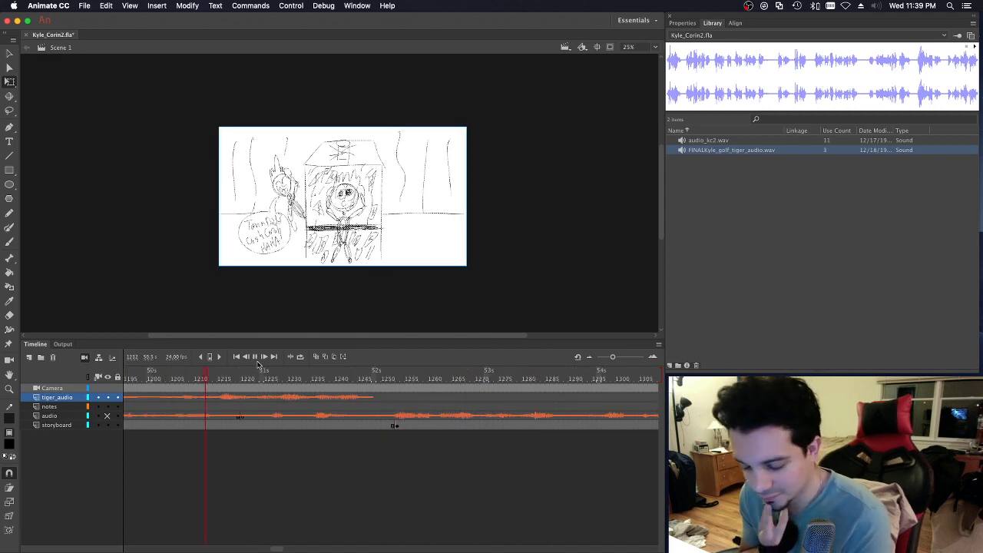
{"action": "key", "text": "Return"}
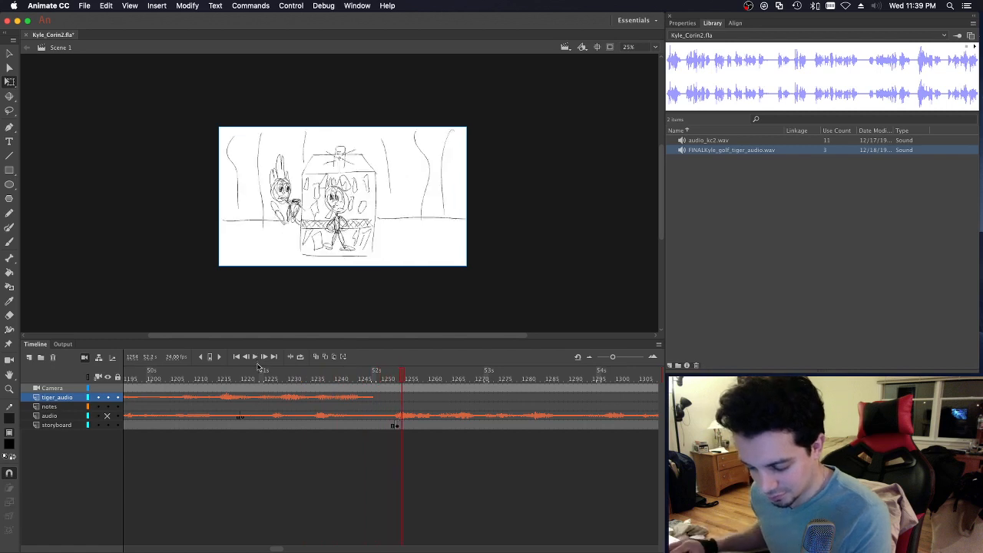
Step: Replay the tiger audio from around frame 1161 and add a new layer above tiger_audio
{"action": "left_click_drag", "start_coordinate": [279, 550], "coordinate": [271, 550]}
{"action": "left_click", "coordinate": [245, 378]}
{"action": "key", "text": "Return"}
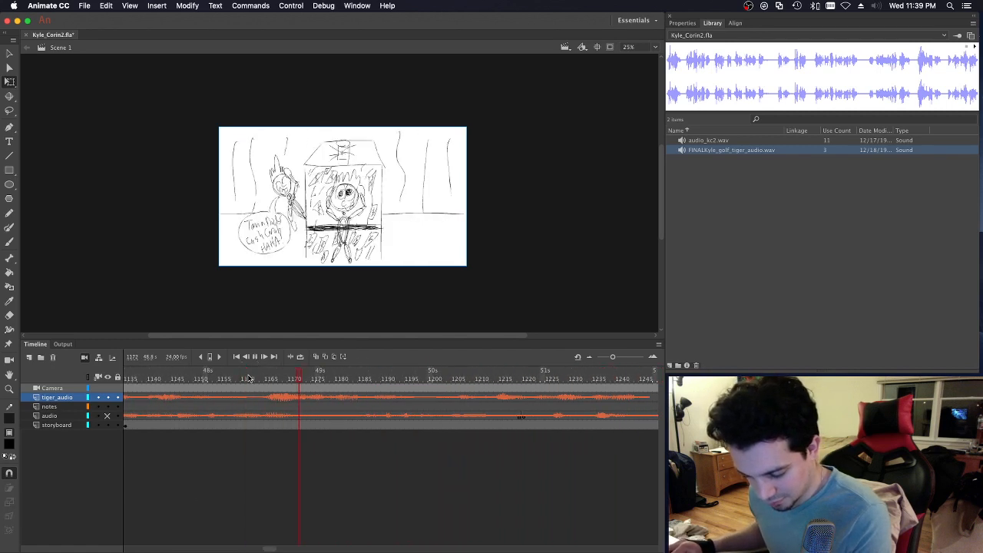
{"action": "left_click", "coordinate": [255, 377]}
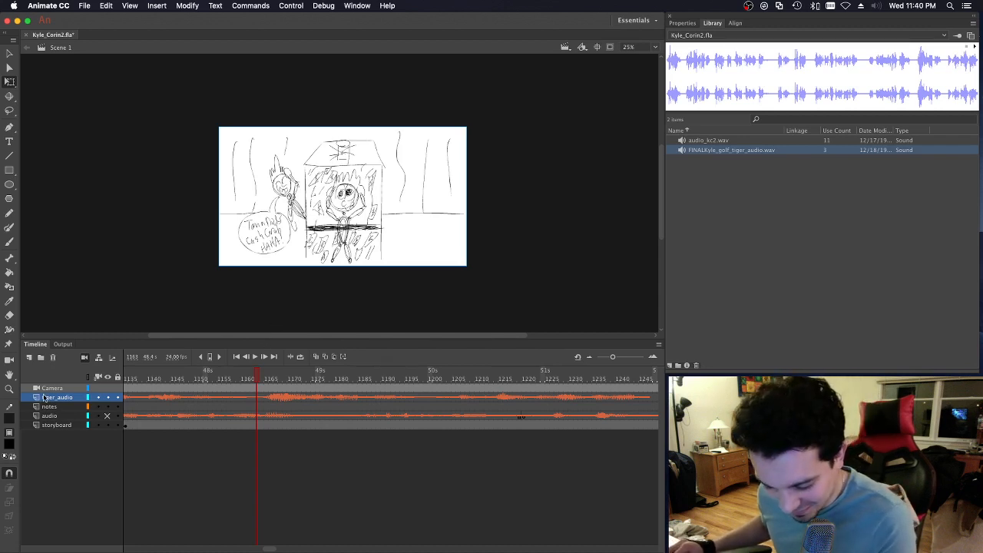
{"action": "left_click", "coordinate": [29, 358]}
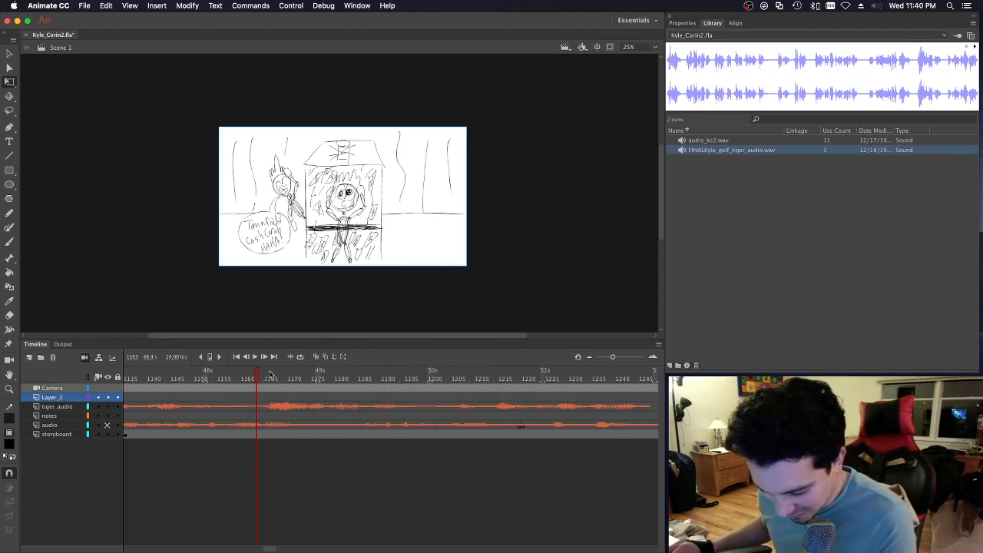
Step: Play the lead-in from around frame 1142 and split the tiger_audio clip at frame 1164
{"action": "left_click", "coordinate": [160, 379]}
{"action": "key", "text": "Return"}
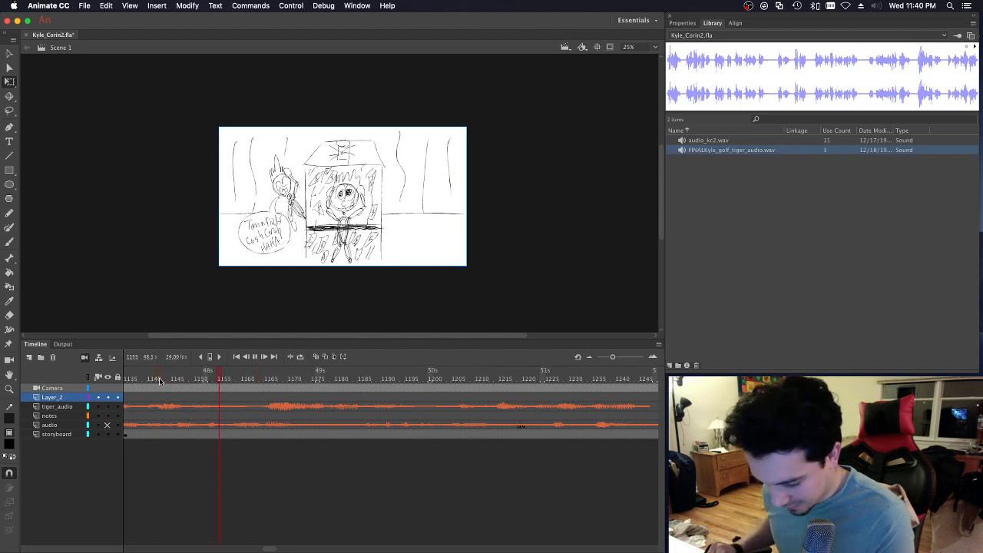
{"action": "left_click_drag", "start_coordinate": [235, 379], "coordinate": [261, 377]}
{"action": "right_click", "coordinate": [261, 409]}
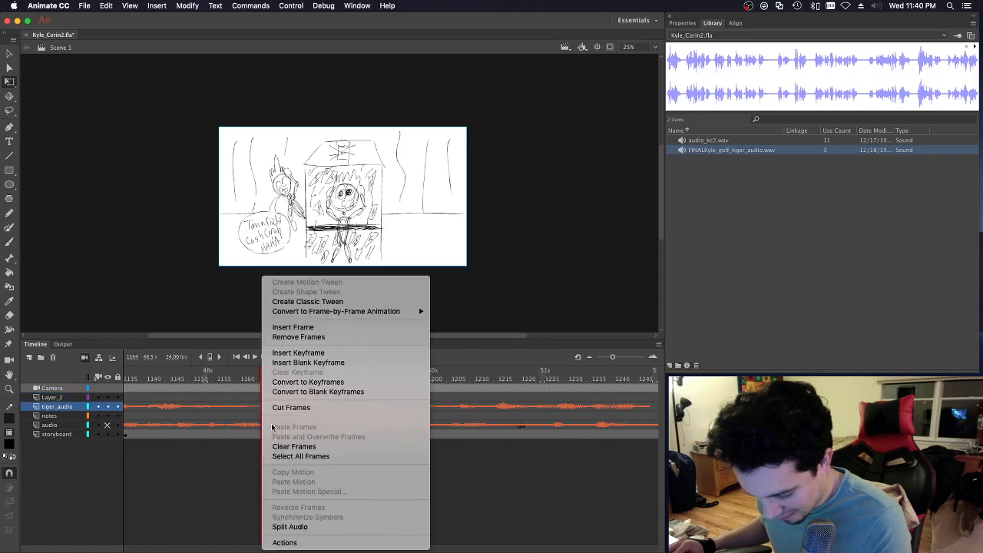
{"action": "left_click", "coordinate": [306, 527]}
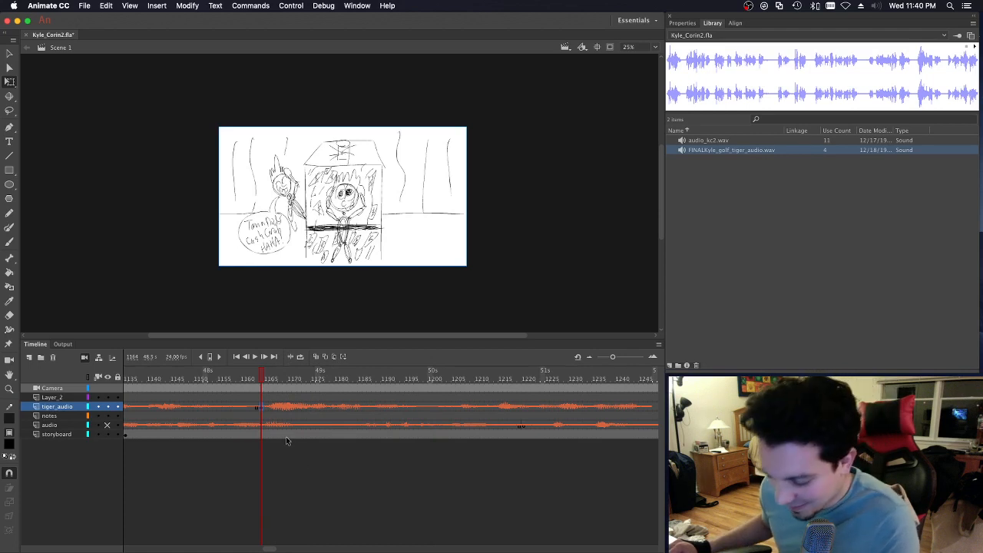
Step: Split the tiger_audio clip at frame 1200
{"action": "left_click_drag", "start_coordinate": [285, 381], "coordinate": [430, 385]}
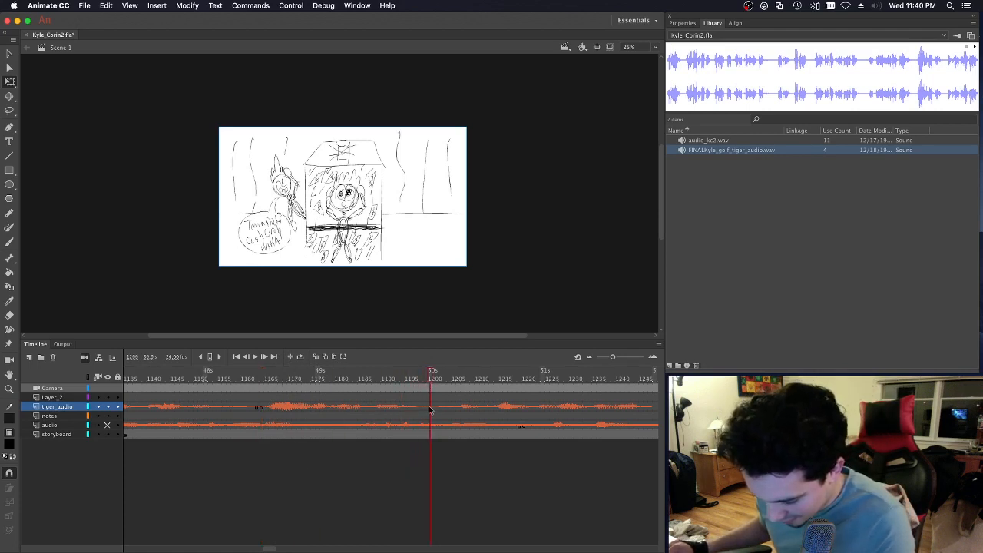
{"action": "right_click", "coordinate": [431, 408]}
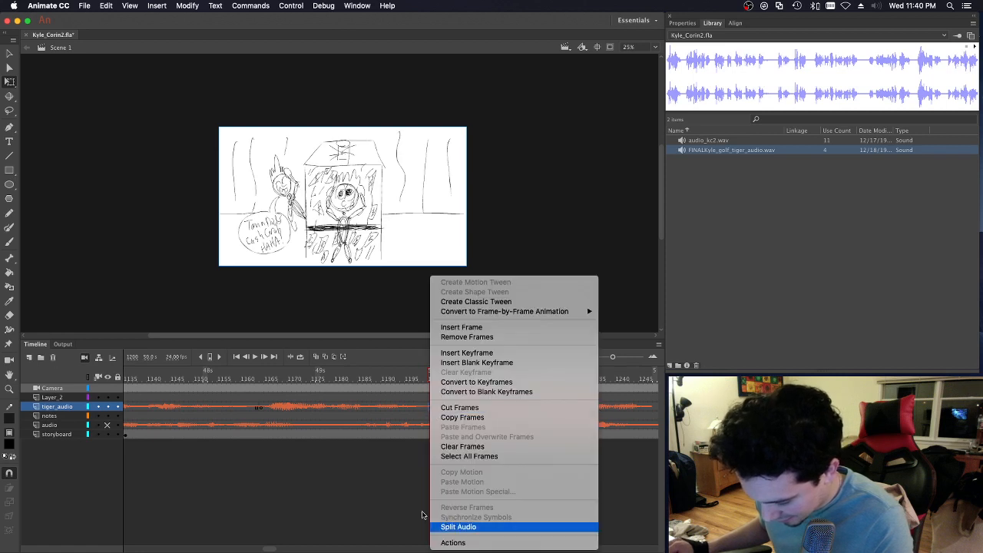
{"action": "left_click", "coordinate": [453, 527]}
Step: Copy the tiger audio part starting at frame 1164 onto the empty layer above and blank the original from that frame
{"action": "left_click", "coordinate": [262, 412]}
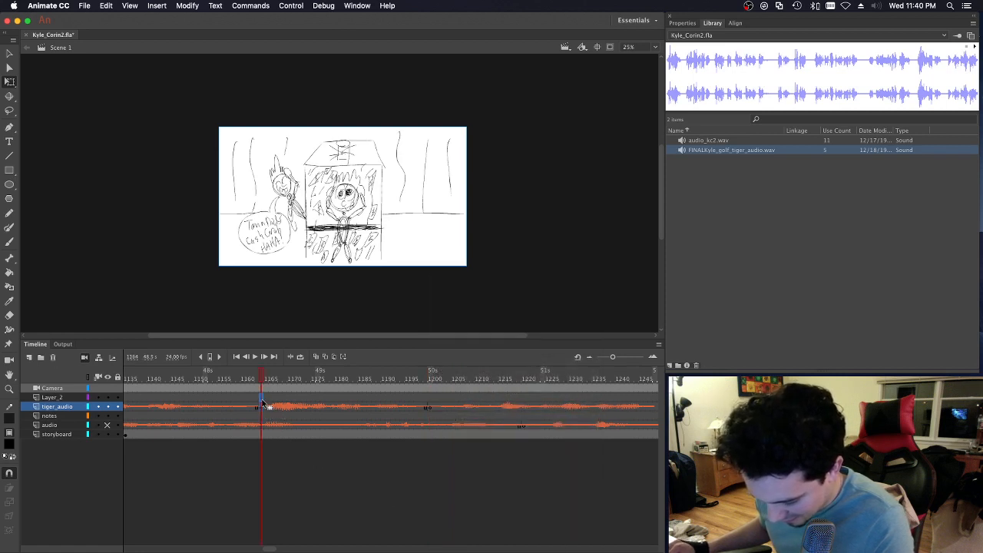
{"action": "left_click_drag", "start_coordinate": [262, 400], "coordinate": [262, 401]}
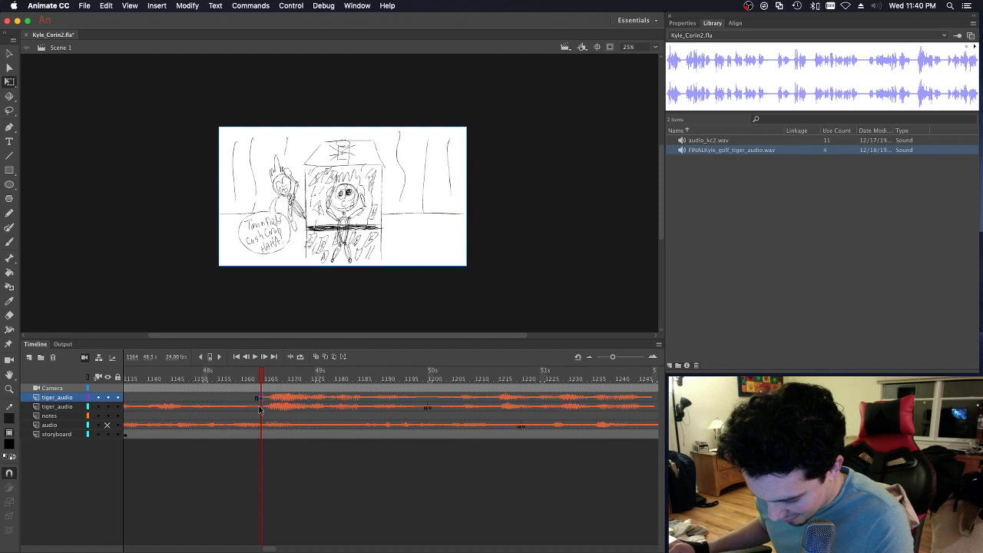
{"action": "left_click", "coordinate": [261, 410]}
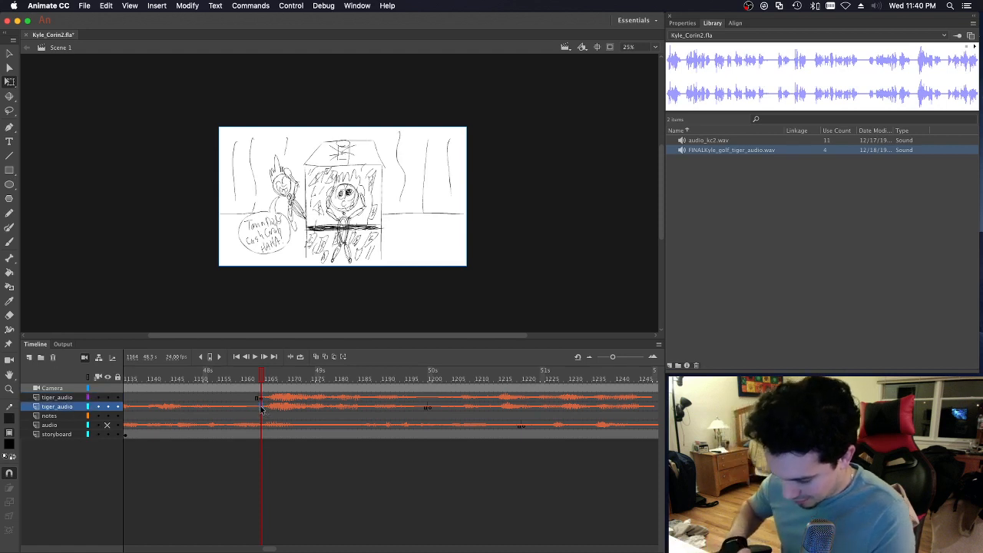
{"action": "key", "text": "F7"}
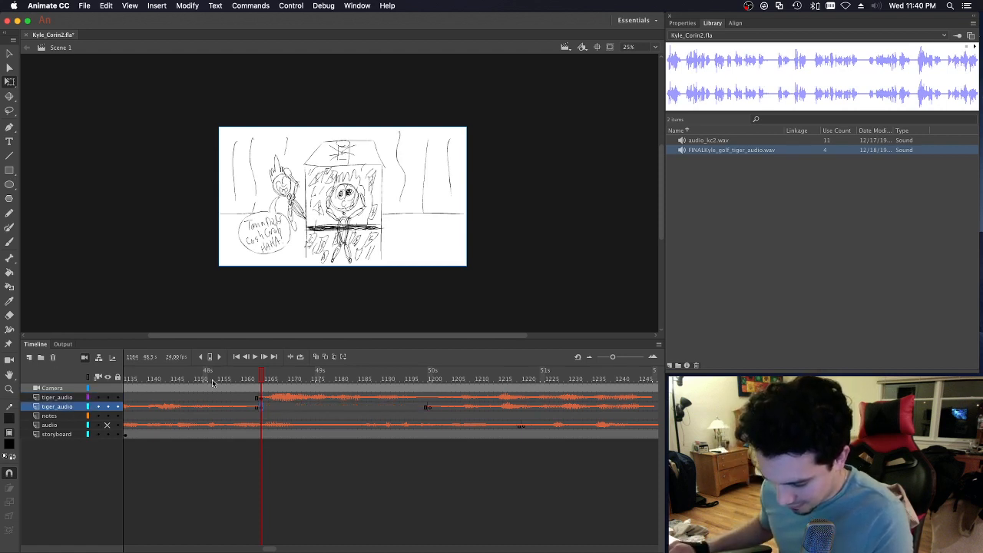
Step: End the upper tiger_audio excerpt with a blank keyframe at frame 1200 and clear the lower layer's keyframe at that frame
{"action": "scroll", "coordinate": [270, 549], "scroll_direction": "right", "scroll_amount": 5}
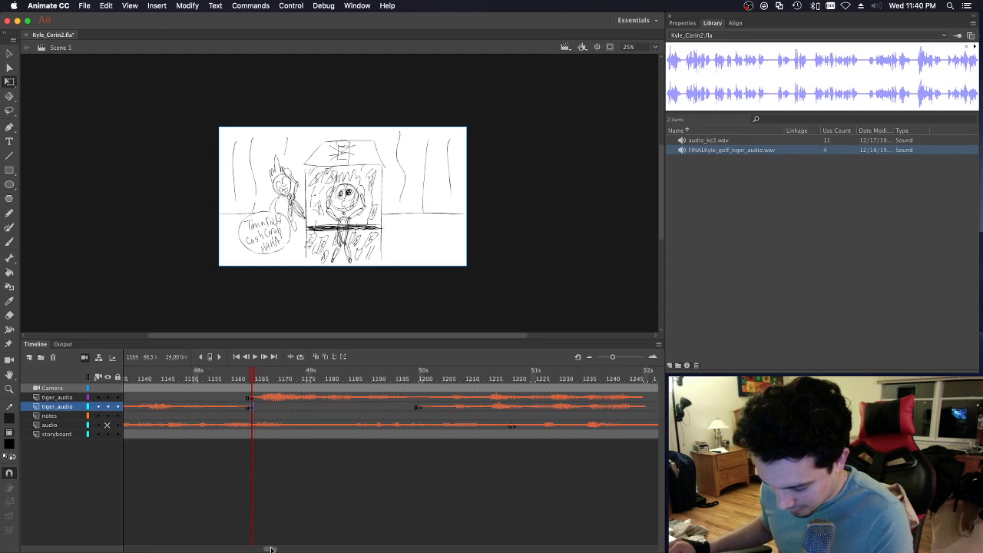
{"action": "left_click", "coordinate": [311, 374]}
{"action": "key", "text": "Return"}
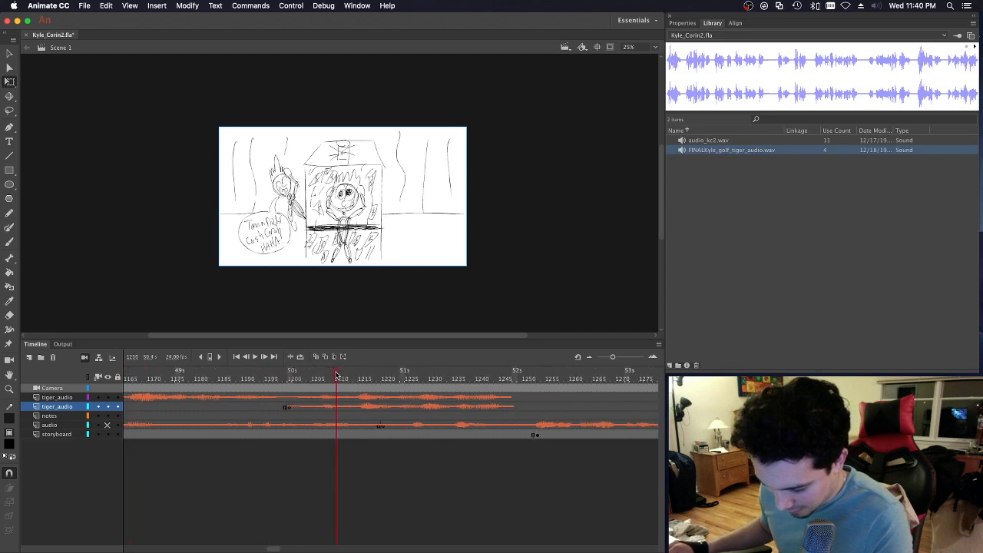
{"action": "right_click", "coordinate": [290, 408]}
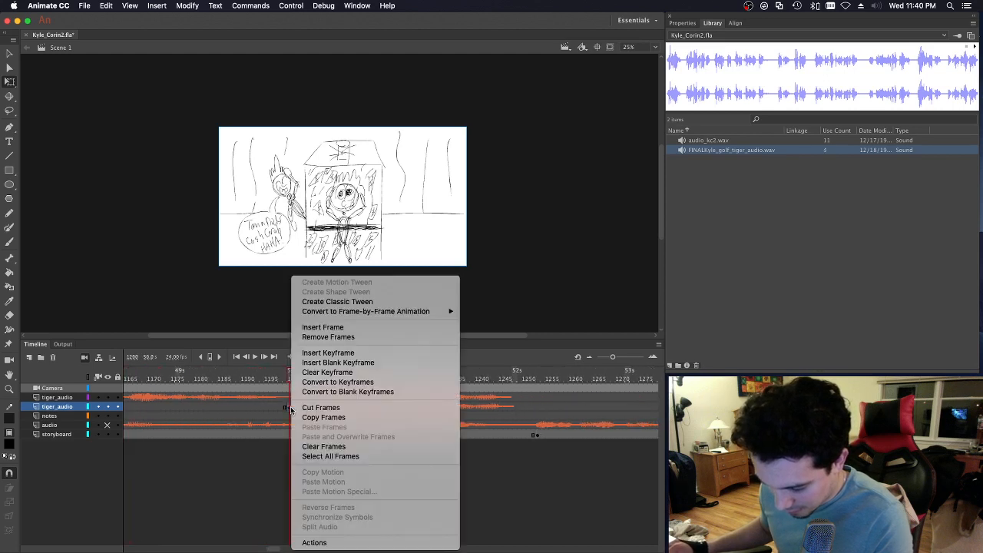
{"action": "left_click", "coordinate": [279, 408]}
{"action": "left_click_drag", "start_coordinate": [229, 379], "coordinate": [282, 379]}
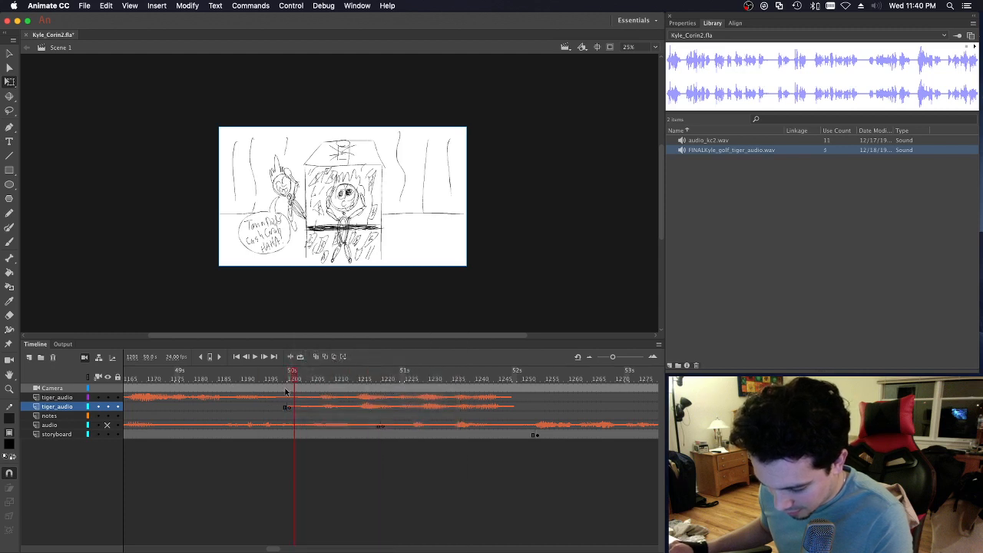
{"action": "left_click", "coordinate": [289, 397]}
{"action": "key", "text": "F7"}
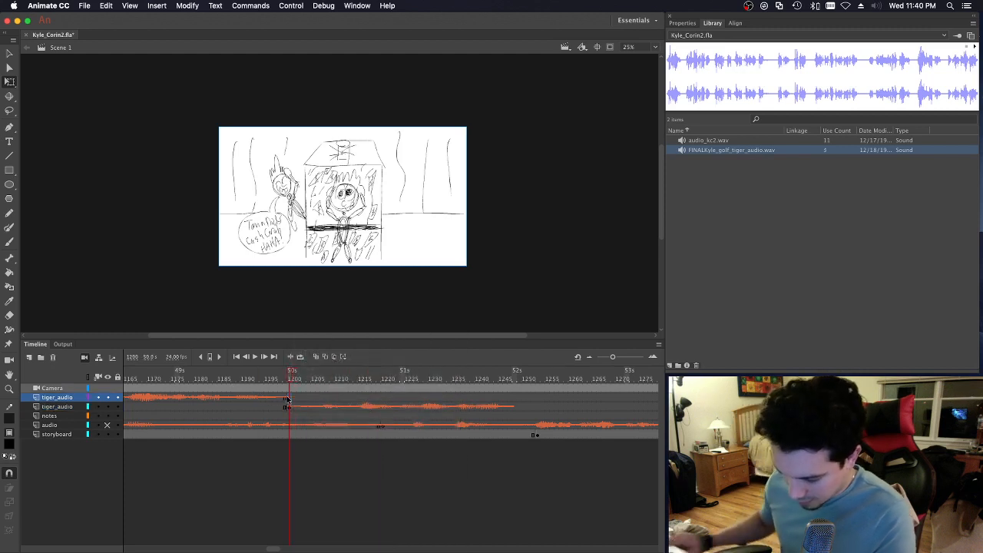
{"action": "right_click", "coordinate": [289, 411]}
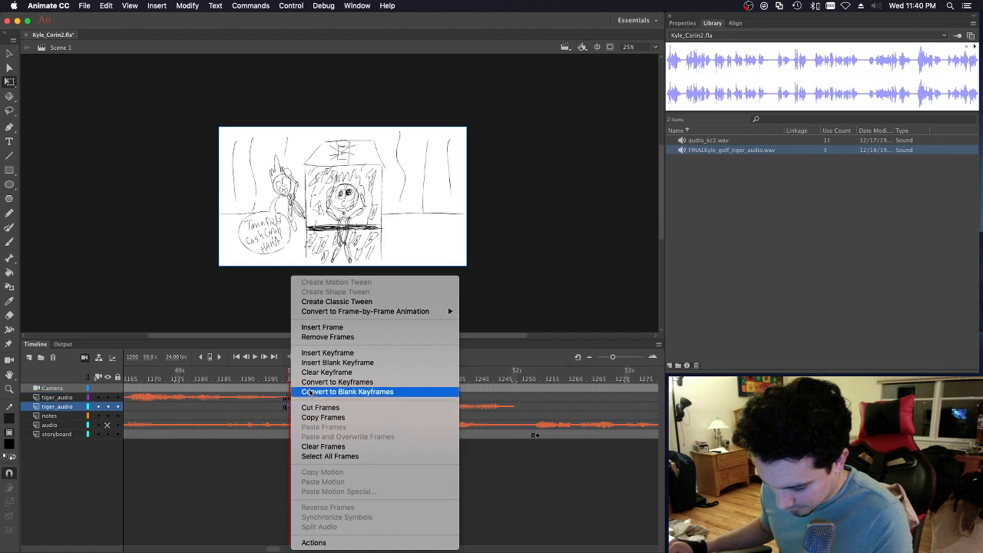
{"action": "left_click", "coordinate": [327, 372]}
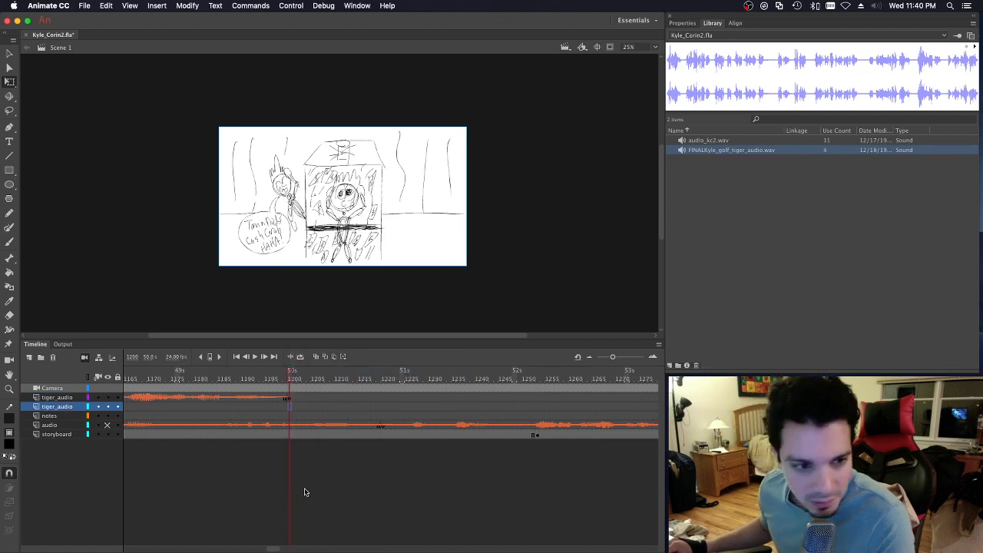
Step: Play the tiger audio from around frame 826 to check how it runs across the following scenes
{"action": "left_click_drag", "start_coordinate": [270, 548], "coordinate": [225, 541]}
{"action": "left_click", "coordinate": [258, 380]}
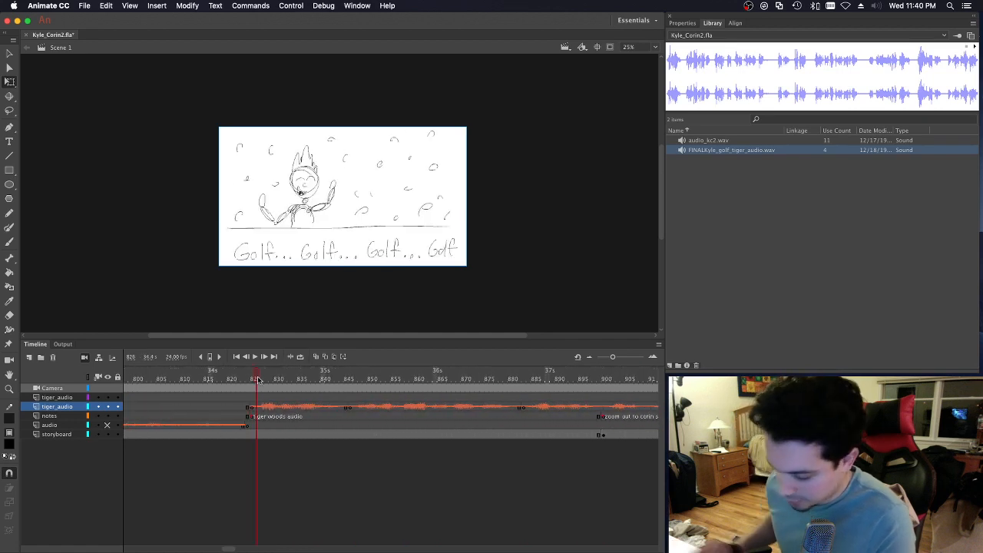
{"action": "key", "text": "Return"}
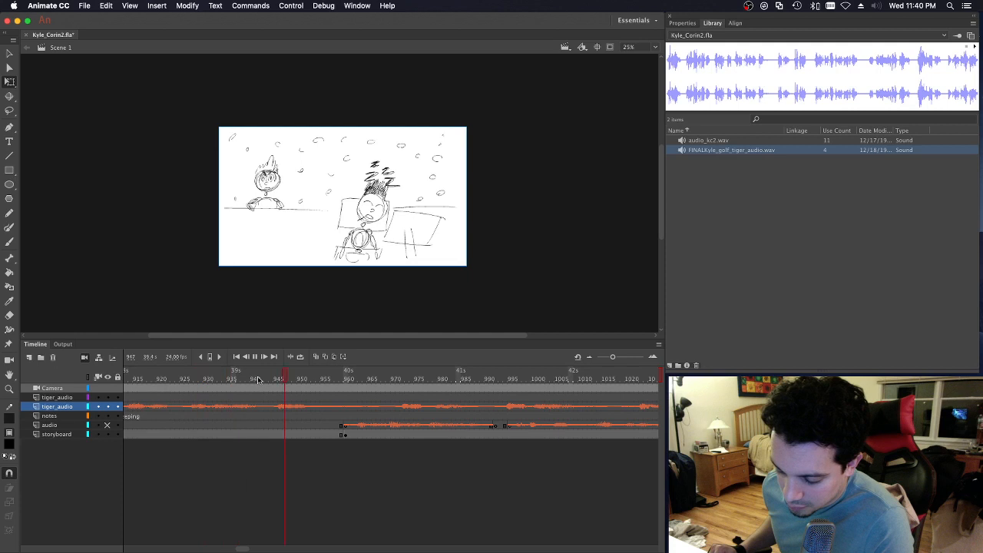
{"action": "left_click", "coordinate": [143, 380]}
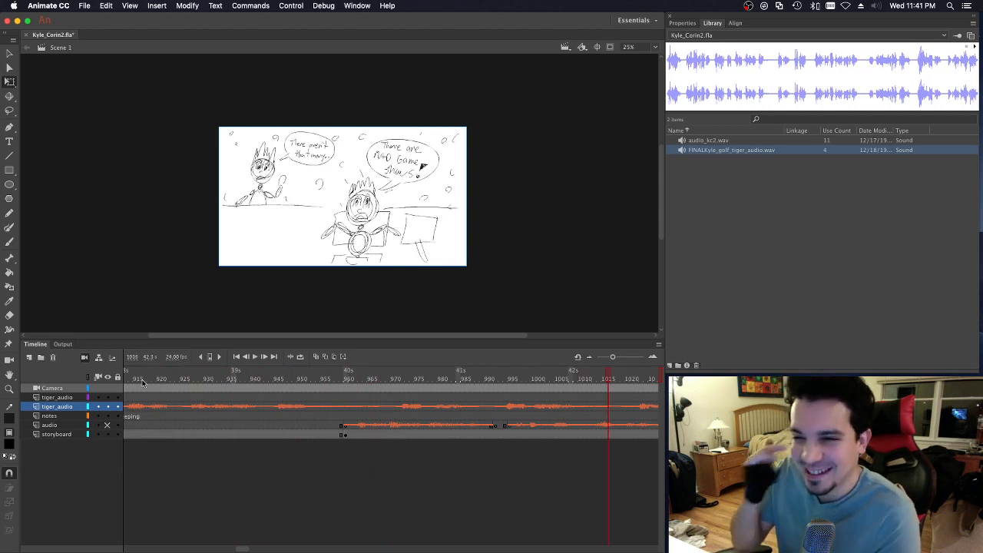
{"action": "key", "text": "Return"}
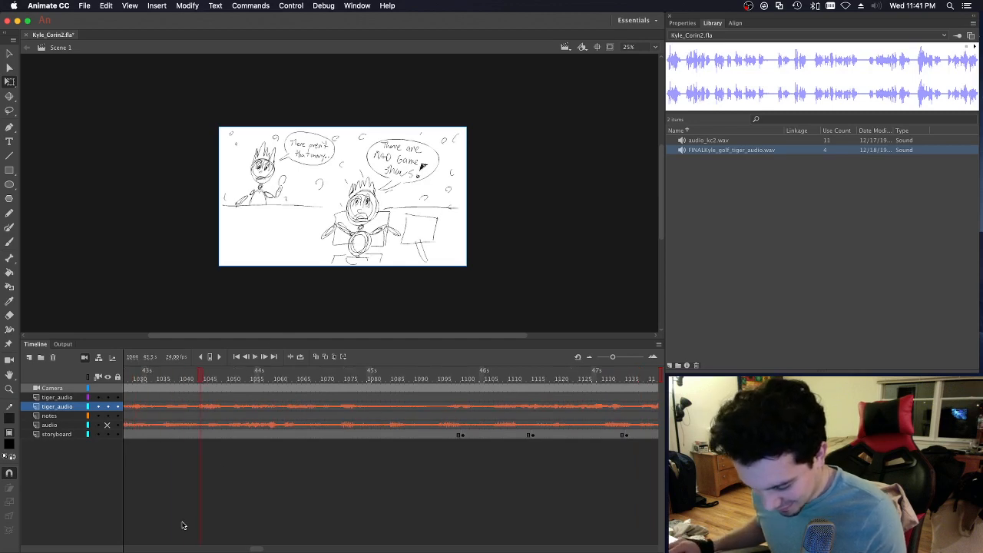
Step: Replay the section from around frame 994 and cut off the lower tiger_audio clip at frame 1020
{"action": "left_click_drag", "start_coordinate": [259, 550], "coordinate": [253, 550]}
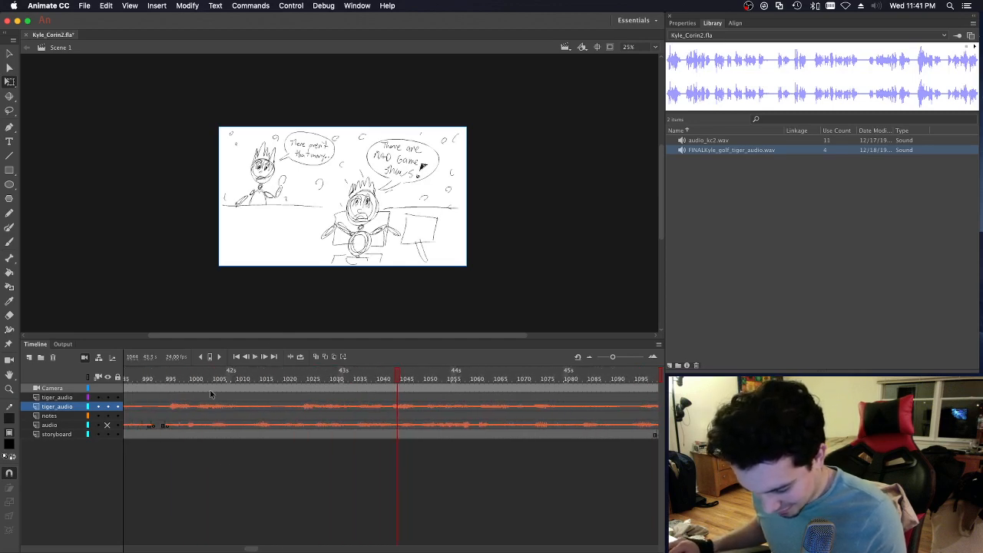
{"action": "left_click", "coordinate": [163, 377]}
{"action": "key", "text": "Return"}
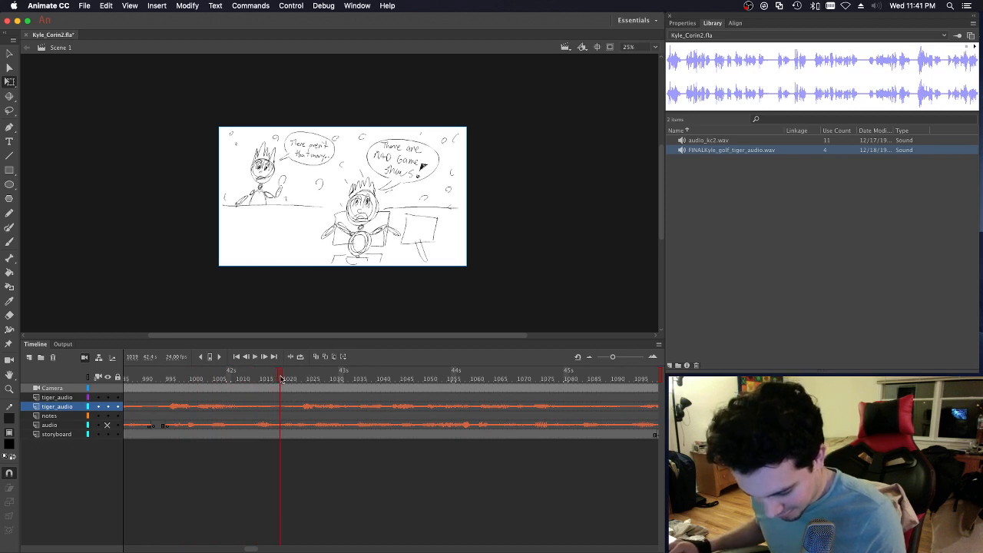
{"action": "right_click", "coordinate": [286, 411]}
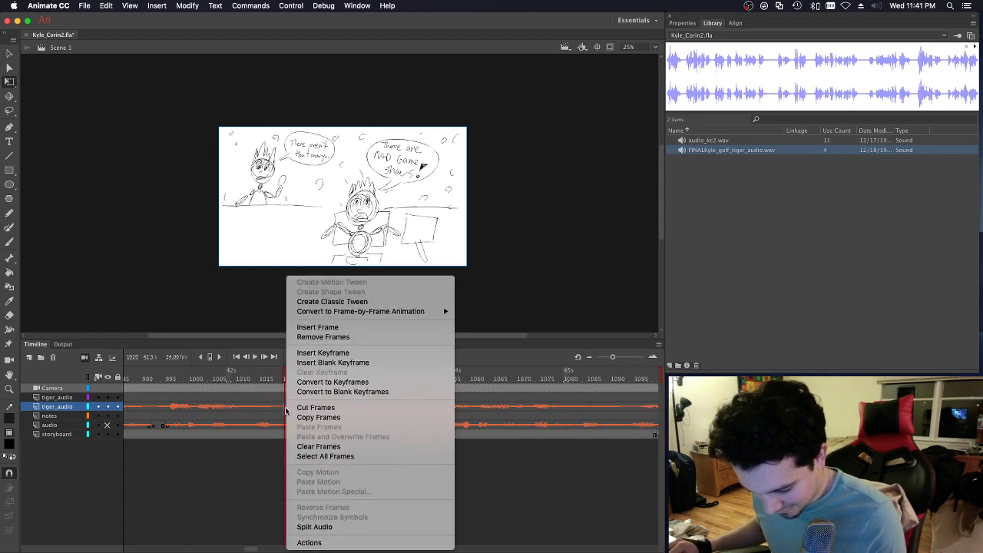
{"action": "left_click", "coordinate": [287, 411]}
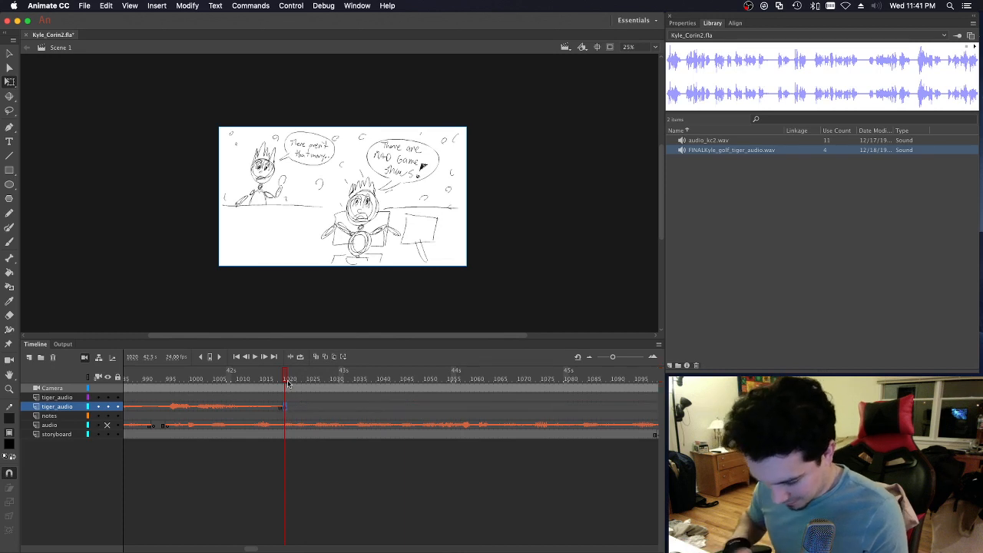
Step: Move the upper tiger_audio excerpt back from frames 1164–1200 so it starts around frame 923
{"action": "left_click_drag", "start_coordinate": [244, 546], "coordinate": [268, 547]}
{"action": "left_click", "coordinate": [337, 399]}
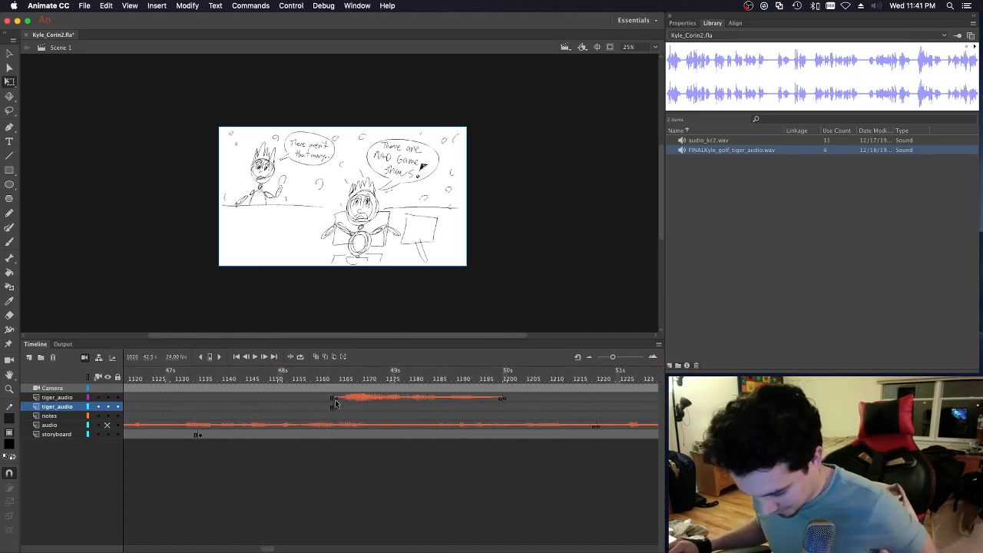
{"action": "left_click", "coordinate": [505, 399], "text": "shift"}
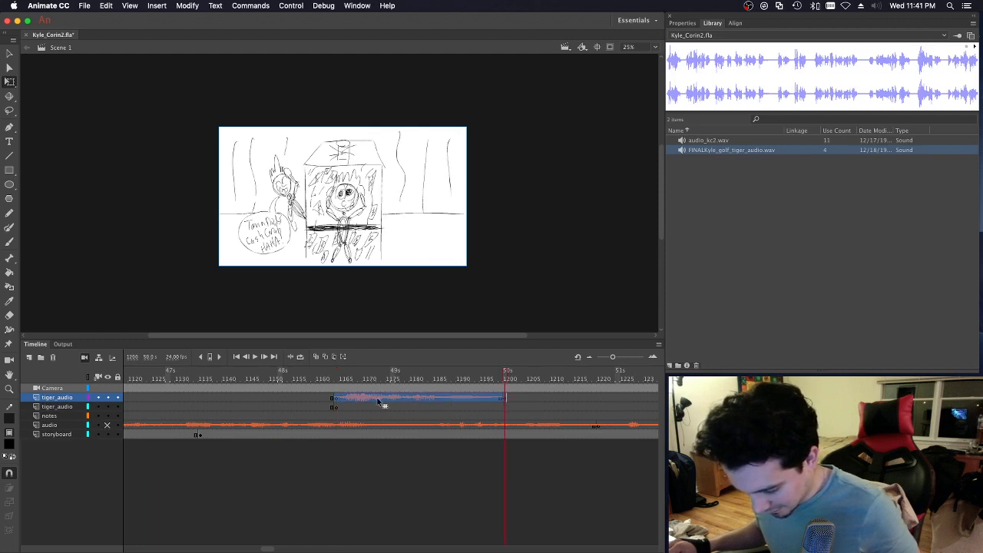
{"action": "mouse_move", "coordinate": [379, 403]}
{"action": "left_mouse_down"}
{"action": "mouse_move", "coordinate": [106, 394]}
{"action": "mouse_move", "coordinate": [395, 399]}
{"action": "mouse_move", "coordinate": [375, 402]}
{"action": "left_mouse_up"}
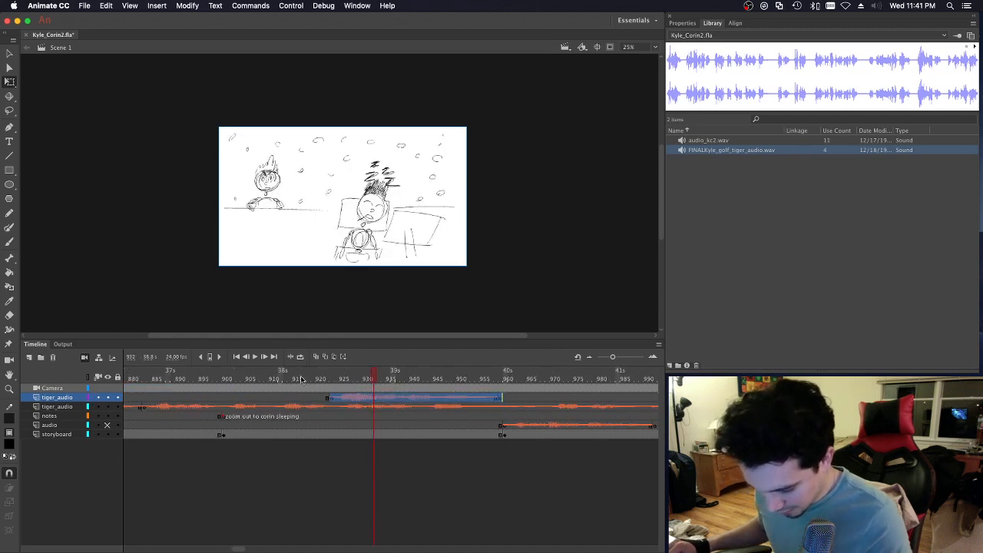
Step: Split the lower tiger_audio at frame 923 and blank it beneath the excerpt, letting its audio resume around frame 959
{"action": "left_click_drag", "start_coordinate": [275, 376], "coordinate": [165, 377]}
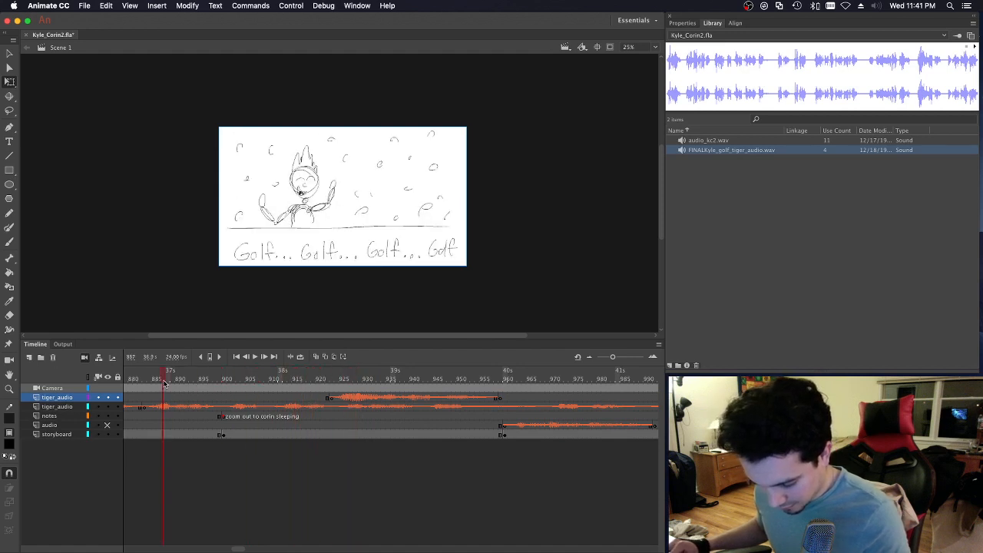
{"action": "key", "text": "Return"}
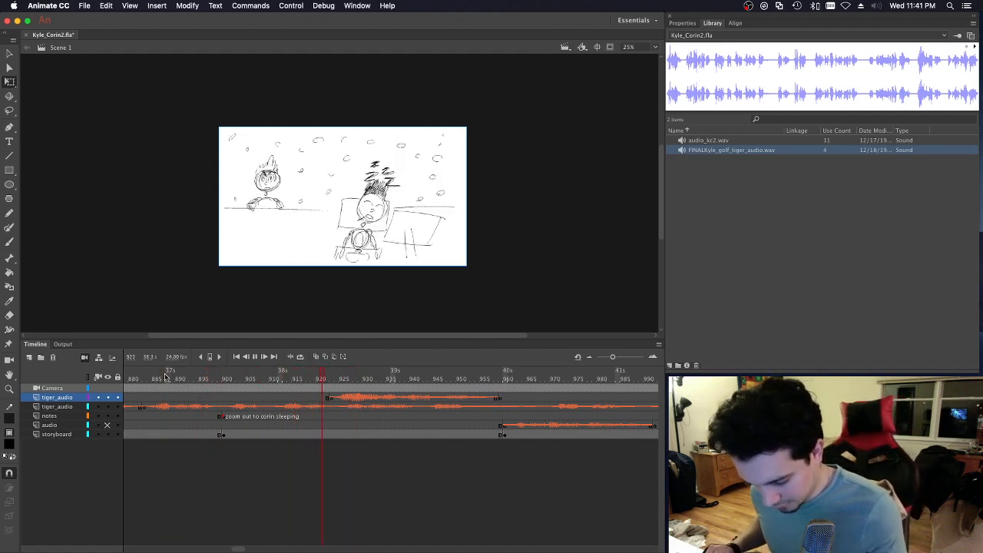
{"action": "key", "text": "Return"}
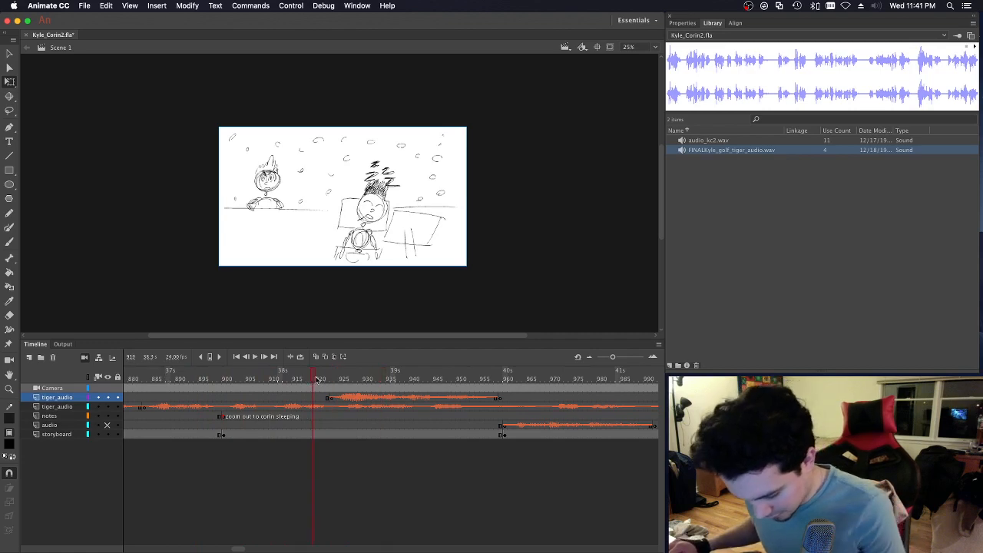
{"action": "left_click_drag", "start_coordinate": [317, 379], "coordinate": [333, 379]}
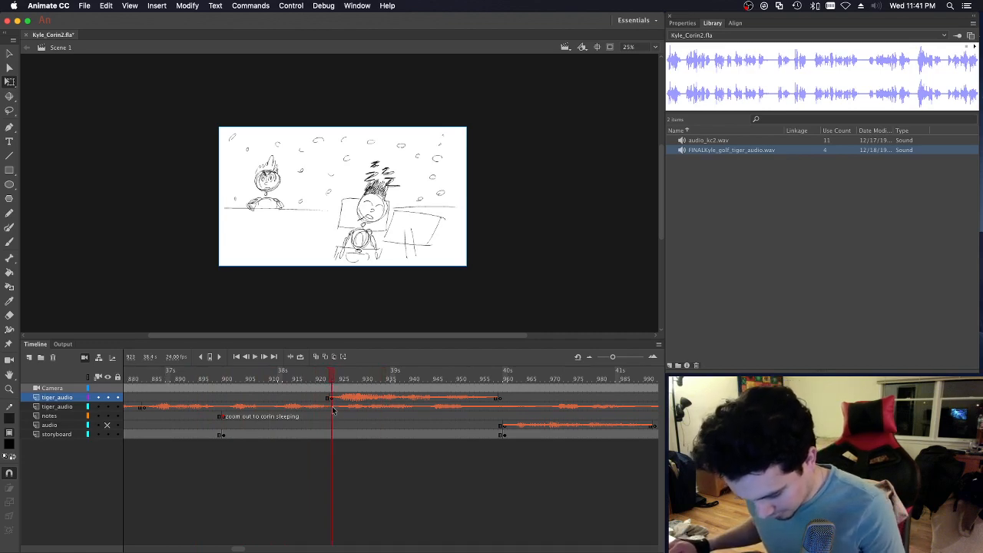
{"action": "right_click", "coordinate": [333, 409]}
{"action": "left_click", "coordinate": [359, 526]}
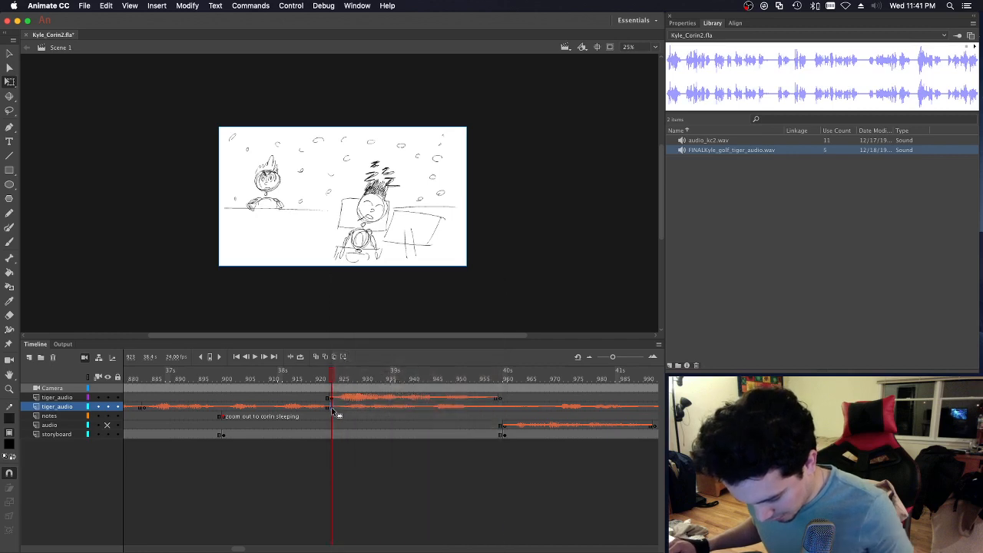
{"action": "left_click", "coordinate": [500, 407]}
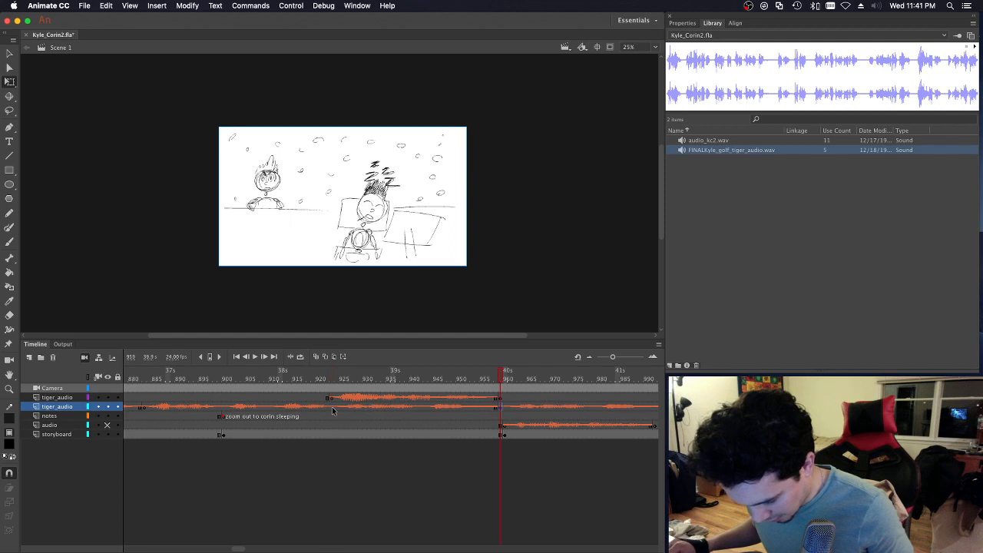
Step: Play from around frame 890 to check the inserted excerpt against the surrounding tiger audio
{"action": "left_click", "coordinate": [179, 372]}
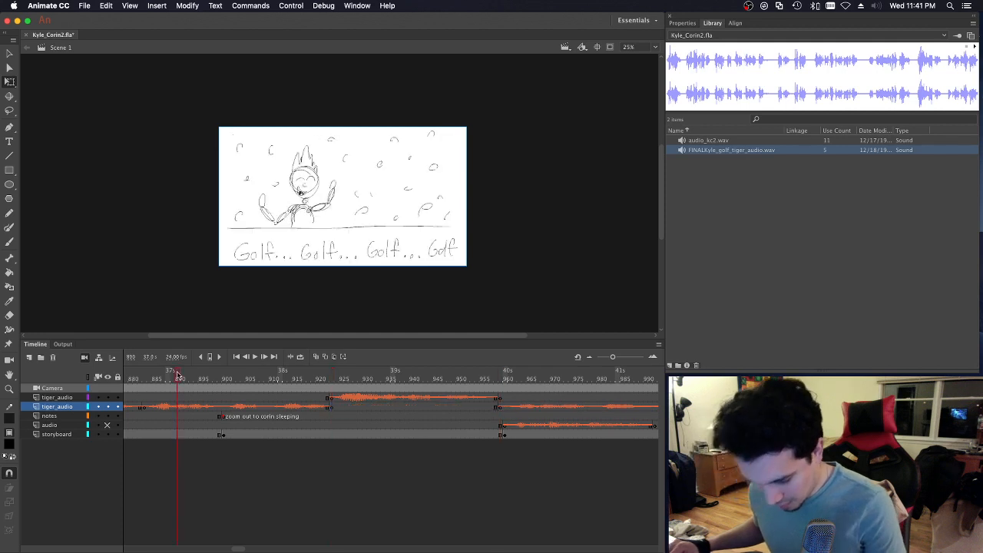
{"action": "key", "text": "space"}
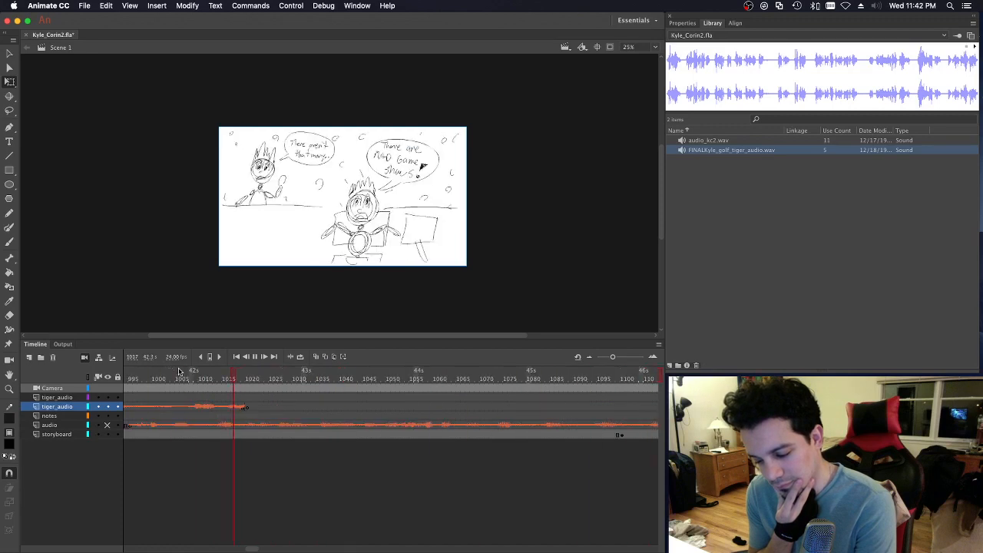
{"action": "key", "text": "space"}
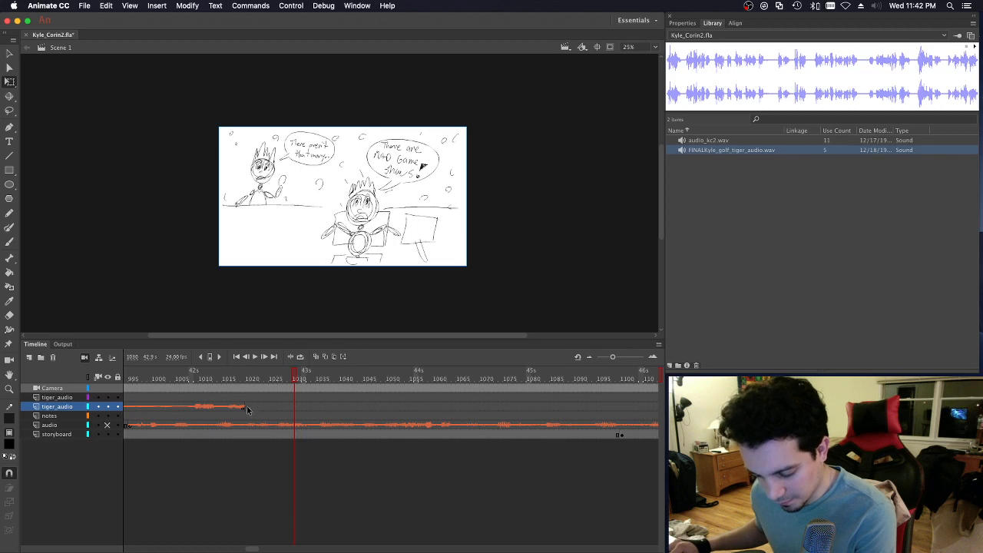
Step: Extend the end of the lower tiger_audio clip to frame 1060 and play it from around frame 1008
{"action": "left_click_drag", "start_coordinate": [247, 407], "coordinate": [412, 405]}
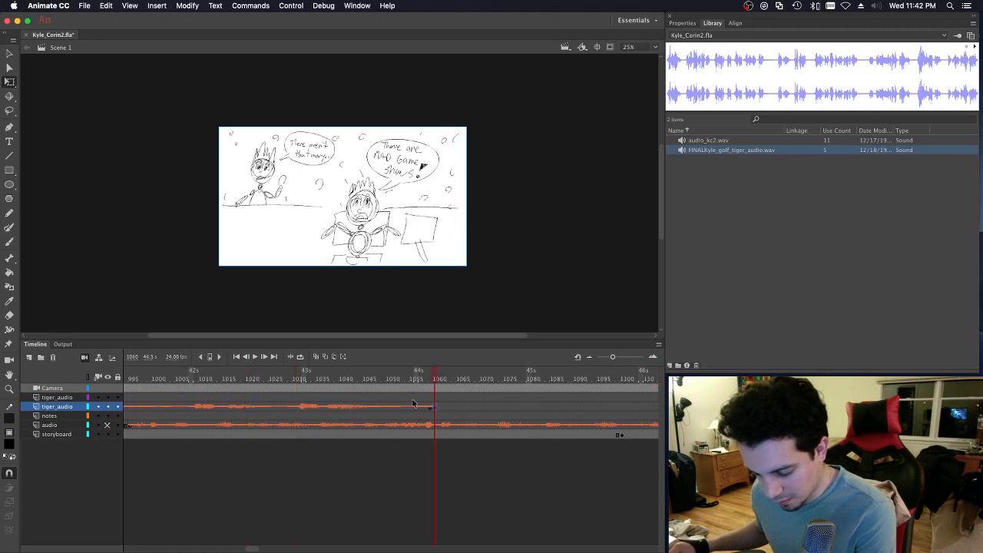
{"action": "left_click", "coordinate": [190, 374]}
{"action": "key", "text": "space"}
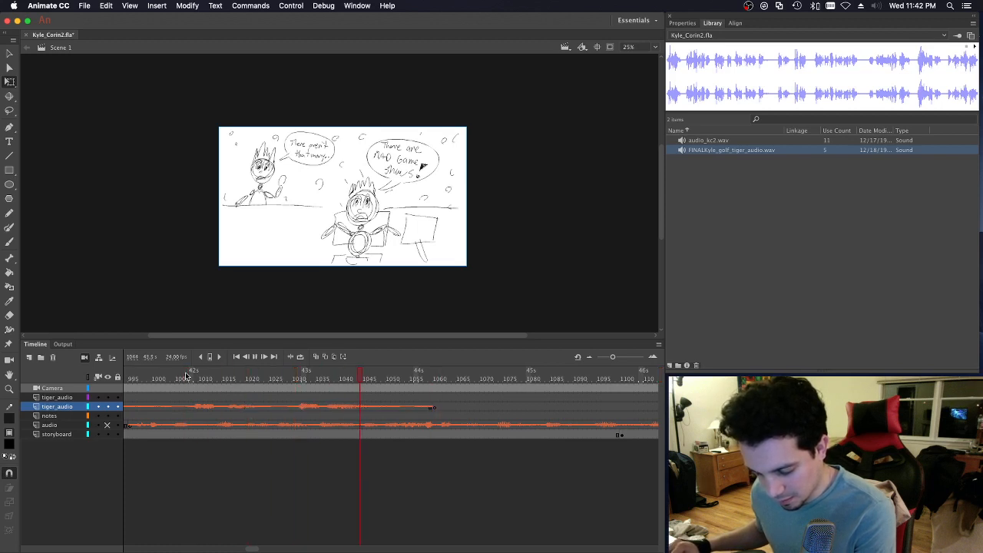
Step: Shorten the lower tiger_audio clip so it ends at frame 1050
{"action": "left_click_drag", "start_coordinate": [335, 377], "coordinate": [391, 382]}
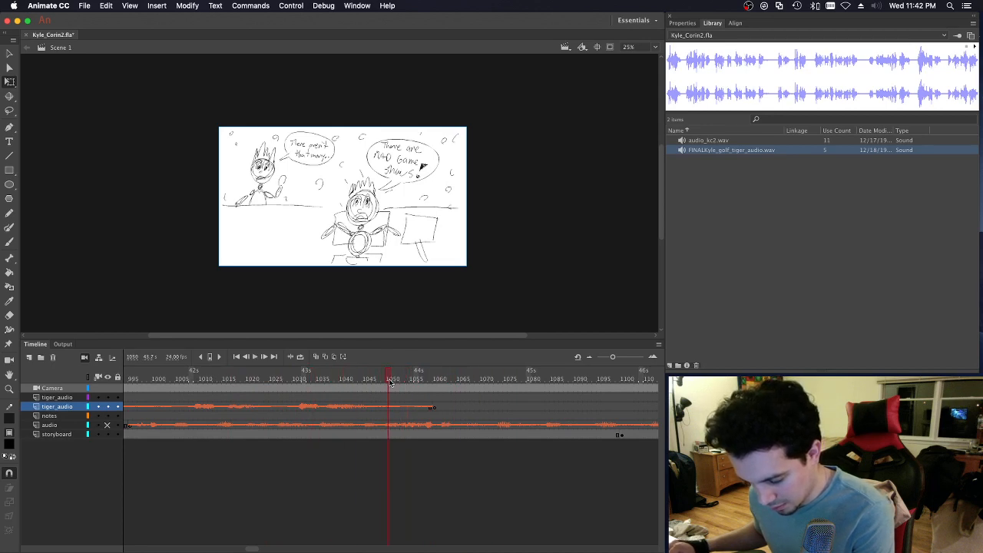
{"action": "left_click", "coordinate": [435, 413]}
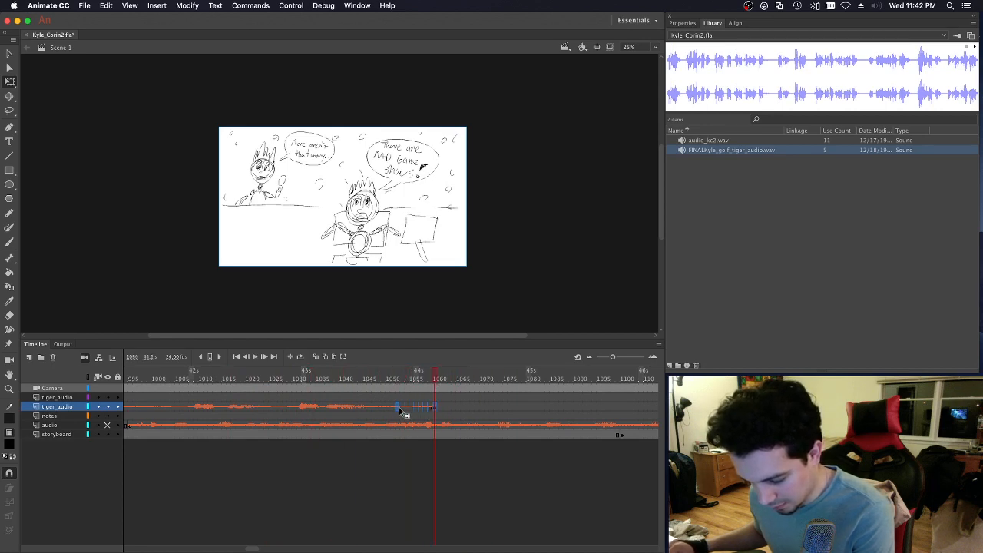
{"action": "left_click_drag", "start_coordinate": [390, 411], "coordinate": [390, 409]}
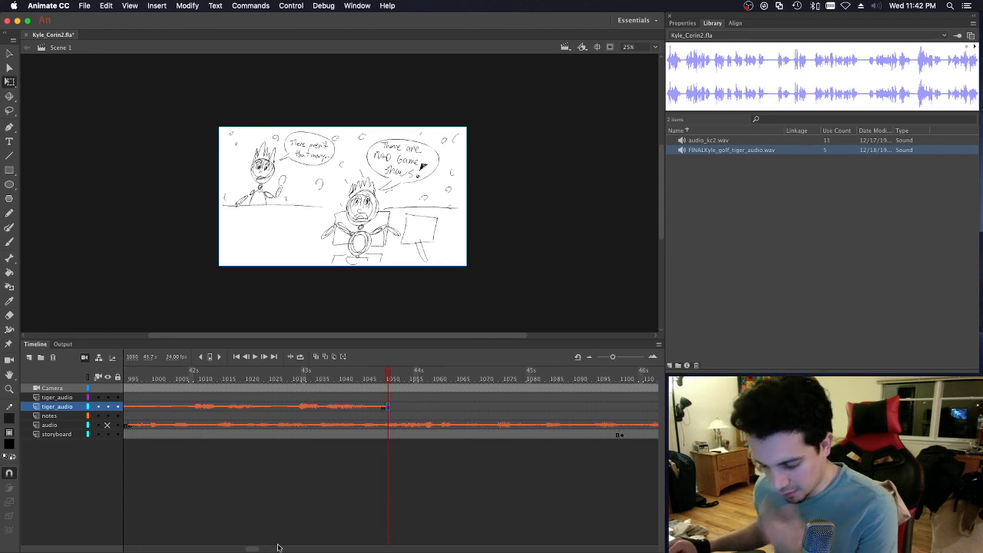
Step: Save the file and play the stretch leading into the Tiger Woods audio, starting around frame 803 and again from an earlier frame
{"action": "left_click_drag", "start_coordinate": [257, 550], "coordinate": [231, 547]}
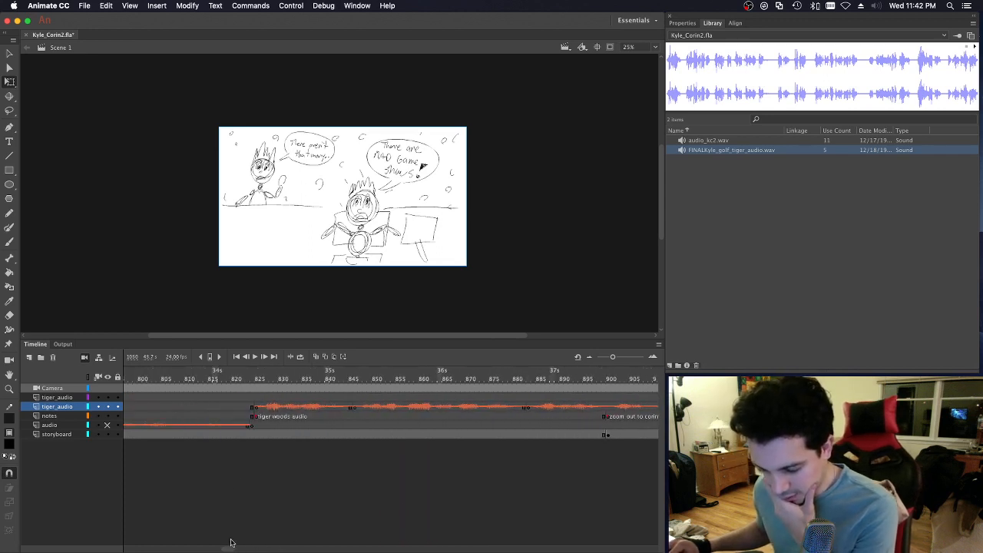
{"action": "left_click", "coordinate": [154, 378]}
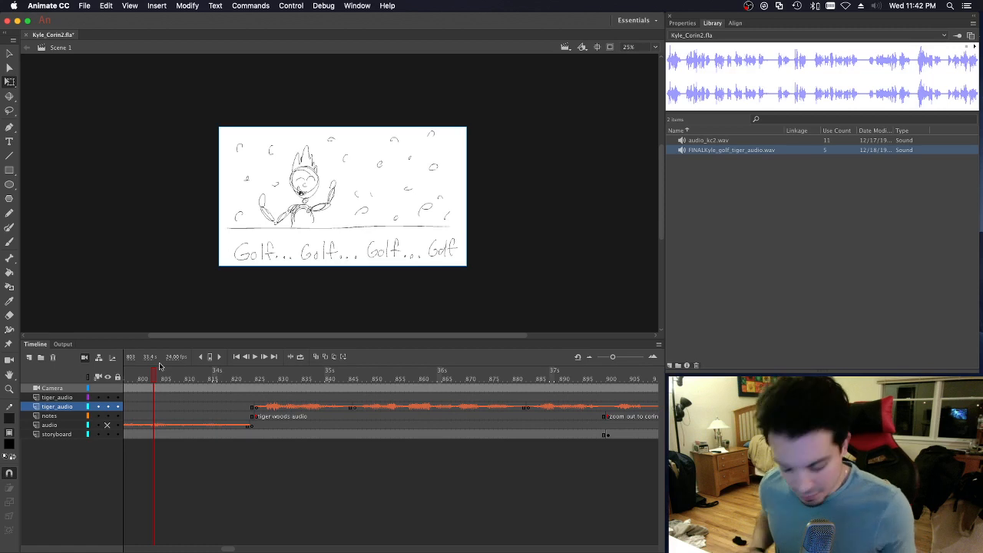
{"action": "key", "text": "cmd+s"}
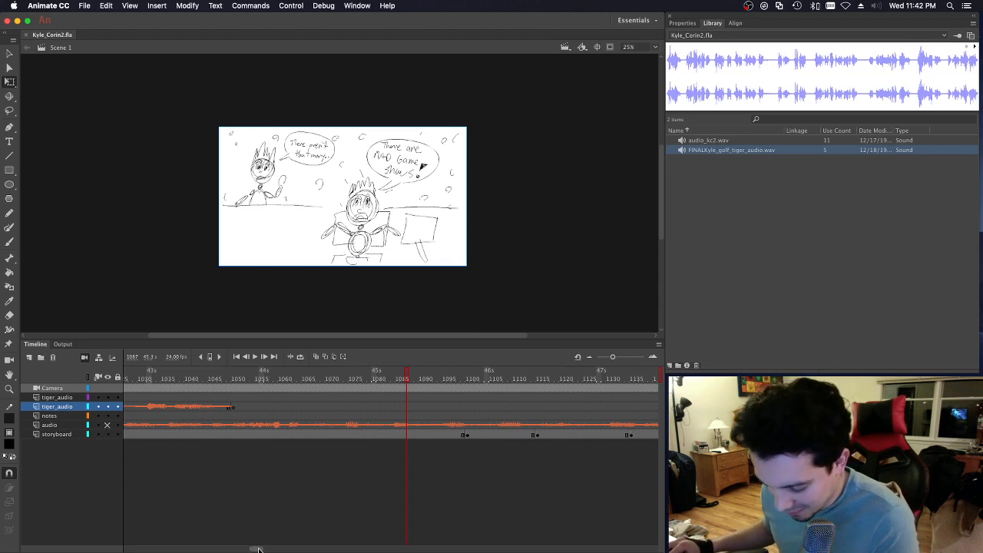
{"action": "left_click_drag", "start_coordinate": [257, 549], "coordinate": [219, 546]}
{"action": "left_click", "coordinate": [146, 375]}
{"action": "key", "text": "Return"}
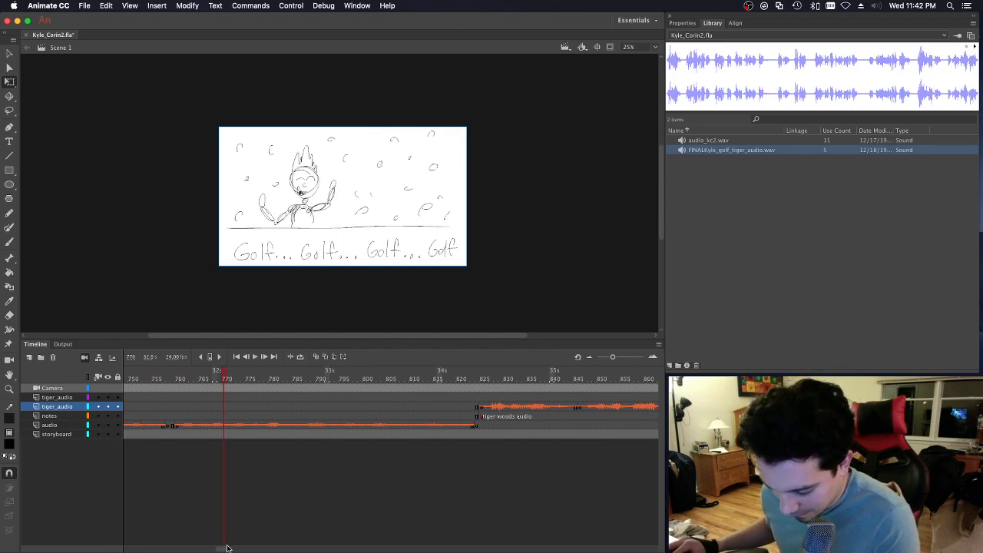
Step: Shift the start of the upper tiger_audio excerpt and the gap beneath it to frame 924, ending the excerpt just before frame 959
{"action": "left_click_drag", "start_coordinate": [222, 551], "coordinate": [240, 549]}
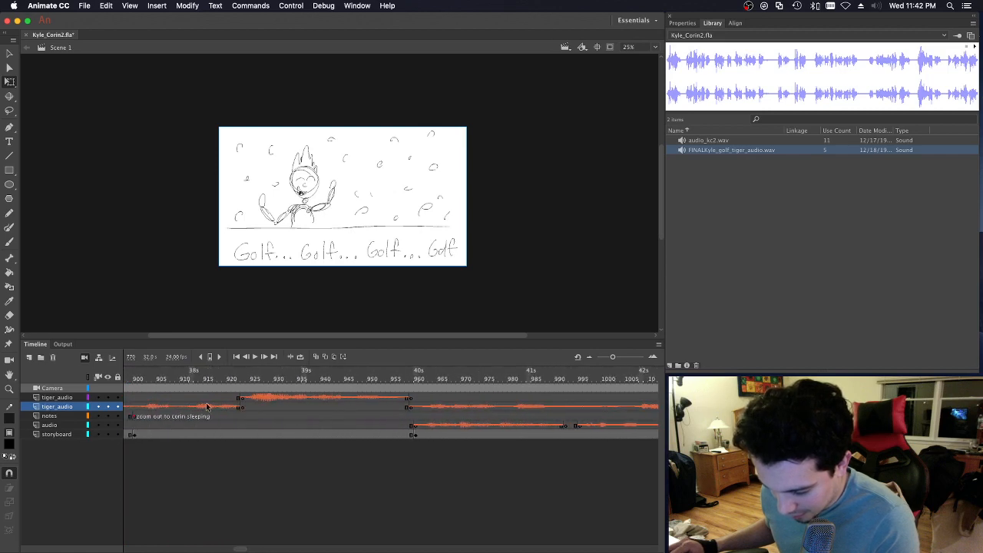
{"action": "left_click_drag", "start_coordinate": [197, 376], "coordinate": [241, 379]}
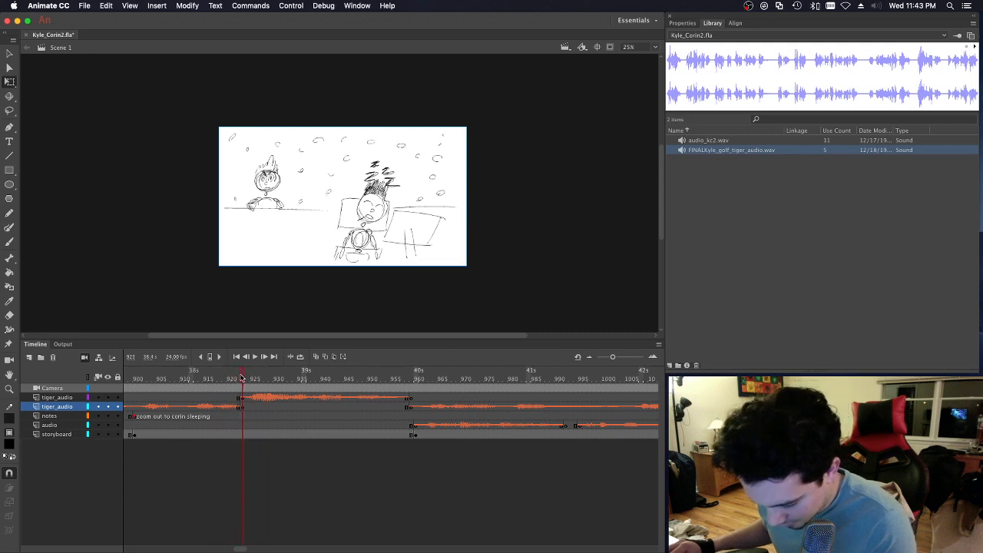
{"action": "left_click", "coordinate": [245, 398]}
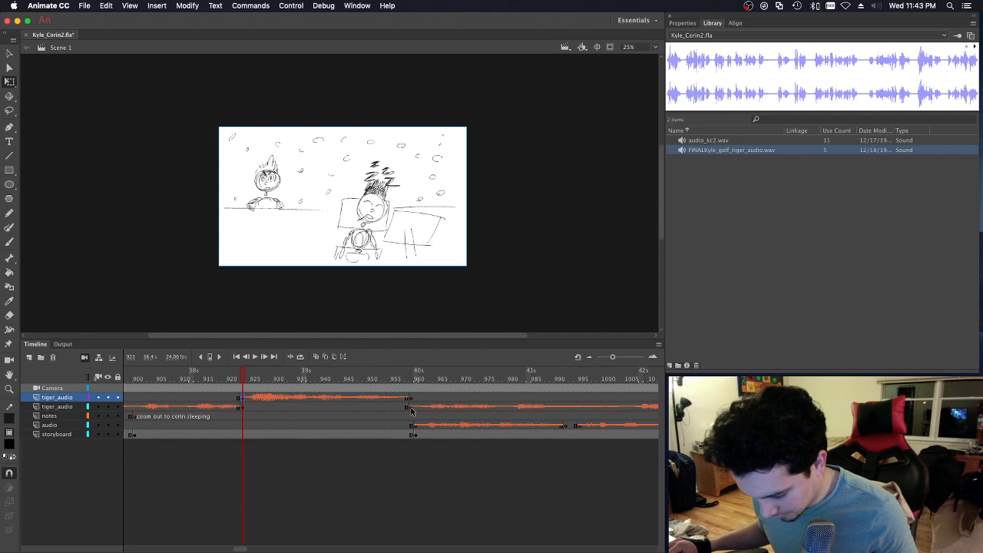
{"action": "left_click_drag", "start_coordinate": [411, 407], "coordinate": [265, 398]}
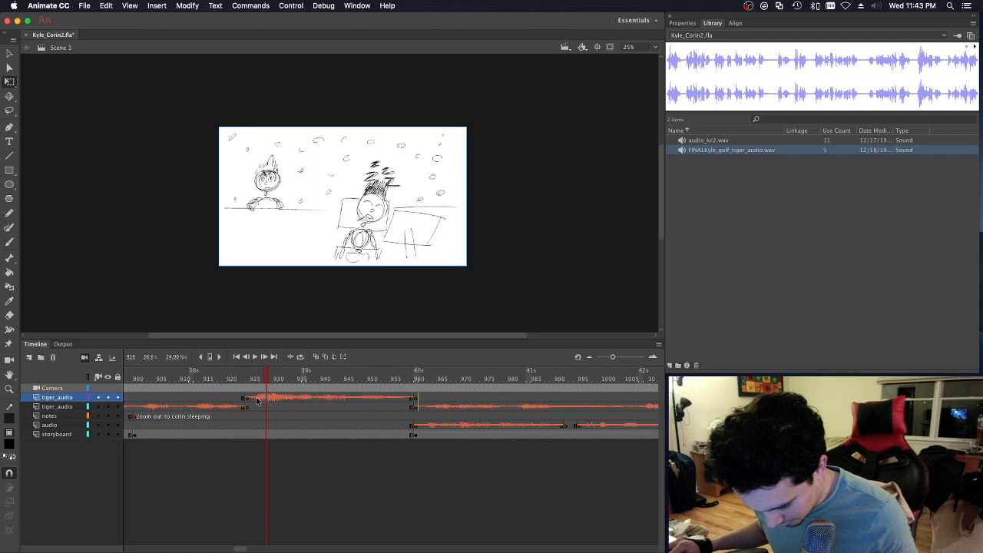
{"action": "left_click", "coordinate": [414, 400]}
{"action": "left_click_drag", "start_coordinate": [414, 400], "coordinate": [414, 400]}
{"action": "left_click_drag", "start_coordinate": [367, 378], "coordinate": [411, 378]}
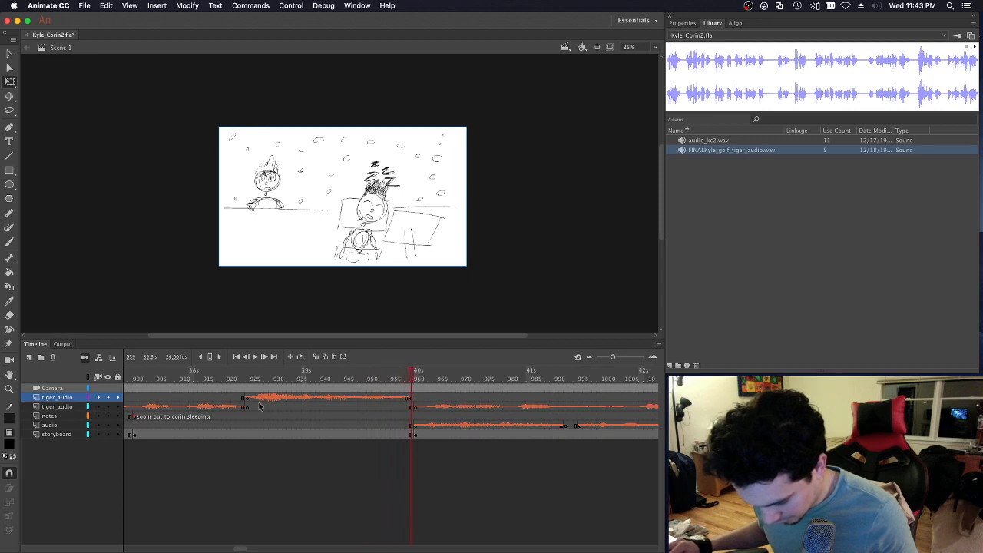
Step: Move the whole upper tiger_audio excerpt down into the matching gap on the lower tiger_audio layer
{"action": "left_click", "coordinate": [248, 399]}
{"action": "left_click", "coordinate": [411, 399], "text": "shift"}
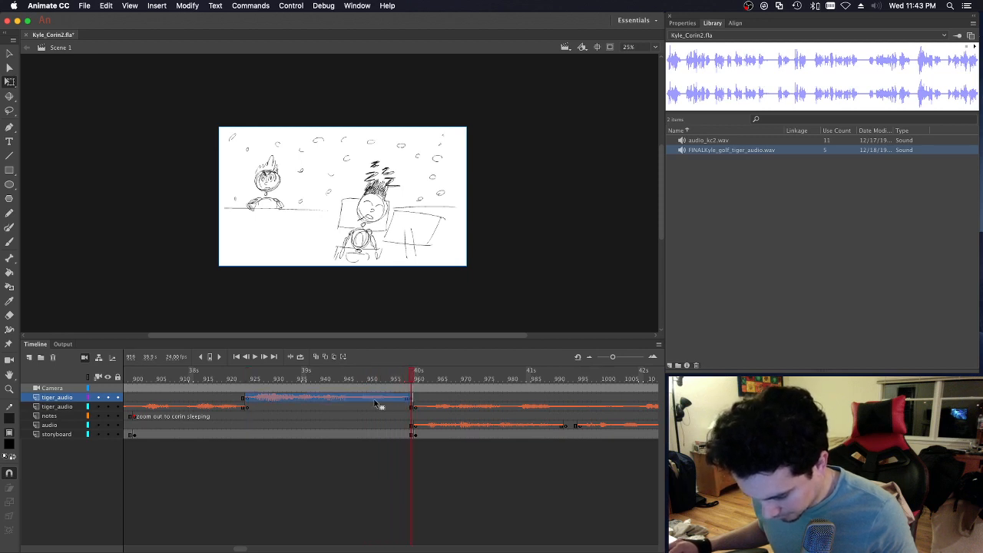
{"action": "left_click_drag", "start_coordinate": [376, 399], "coordinate": [374, 406]}
Step: Play from around frame 909 to check the excerpt within the lower tiger_audio layer
{"action": "left_click", "coordinate": [179, 378]}
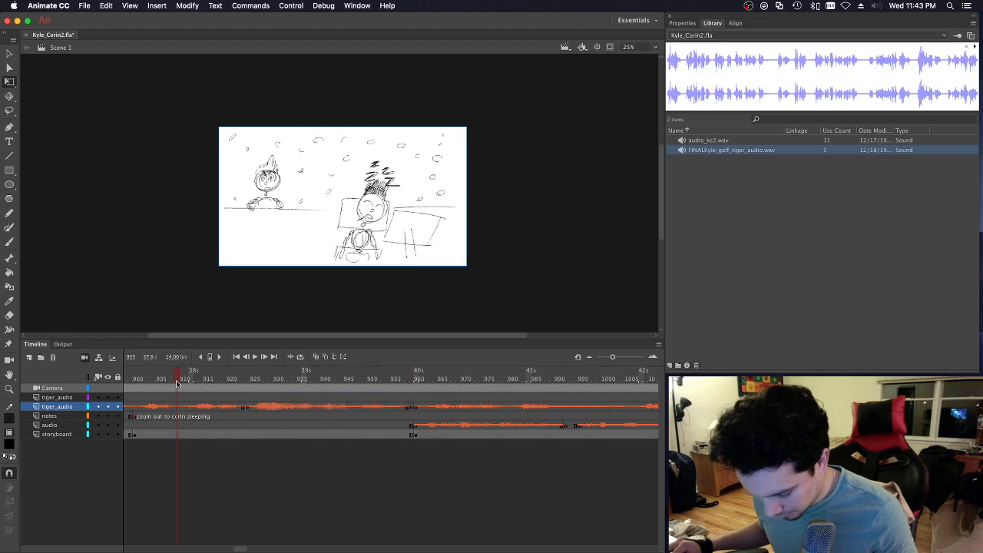
{"action": "key", "text": "Return"}
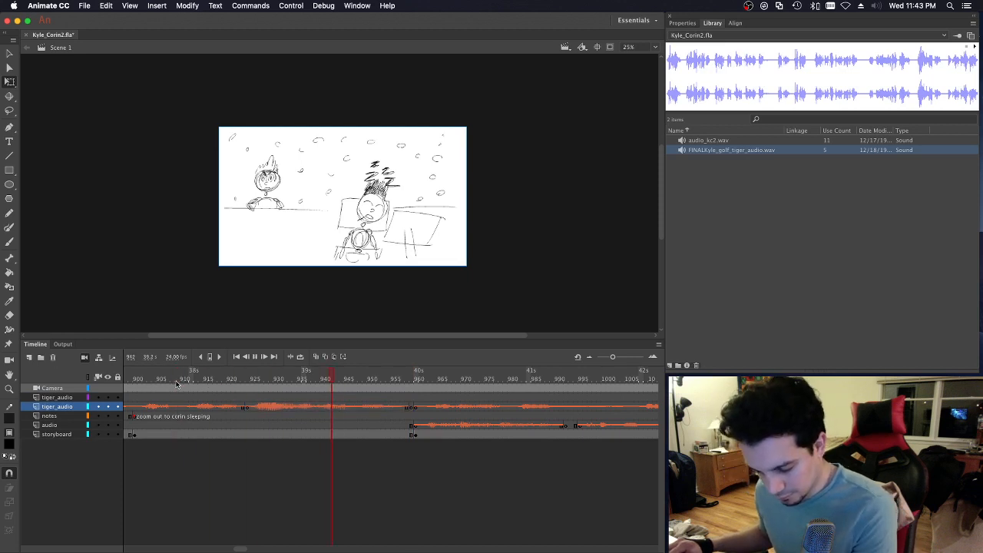
{"action": "left_click", "coordinate": [175, 380]}
{"action": "key", "text": "Return"}
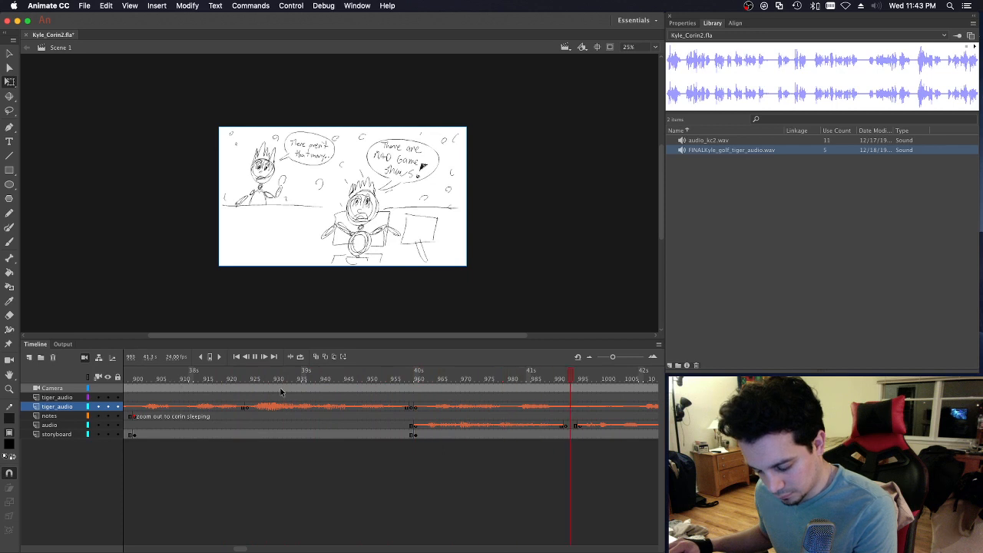
Step: Toggle the audio layer's visibility and play from around frame 1017 to check the end of the tiger audio
{"action": "left_click", "coordinate": [107, 425]}
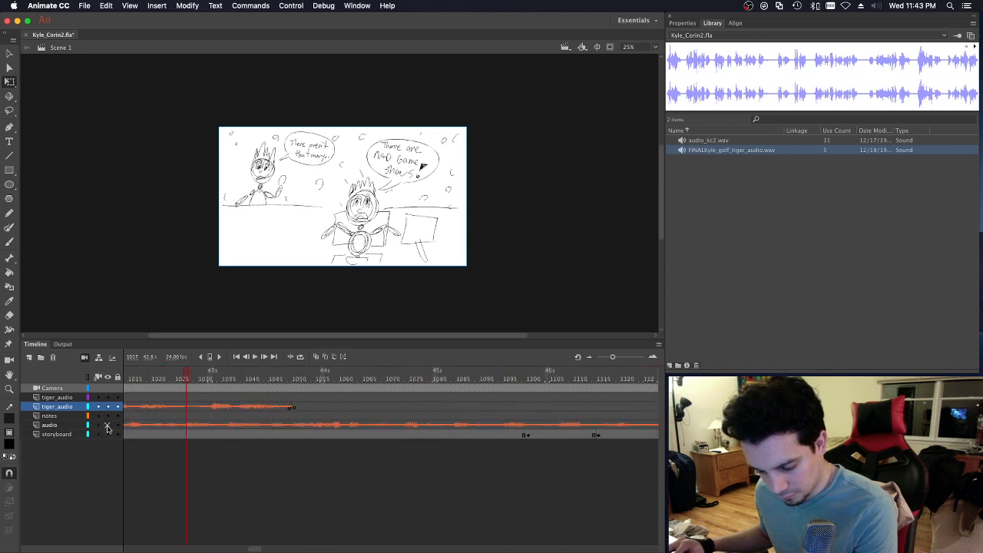
{"action": "left_click", "coordinate": [140, 379]}
{"action": "key", "text": "Return"}
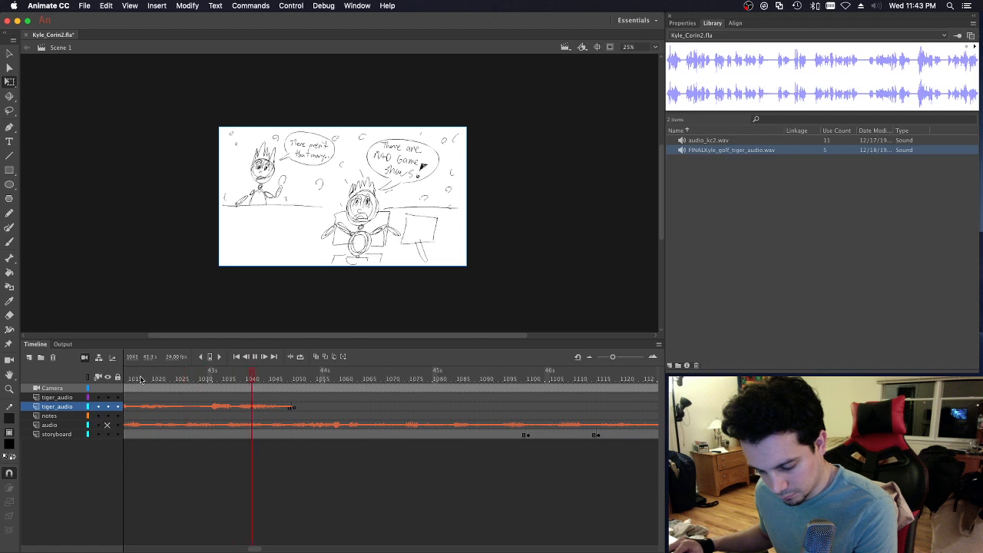
{"action": "key", "text": "Return"}
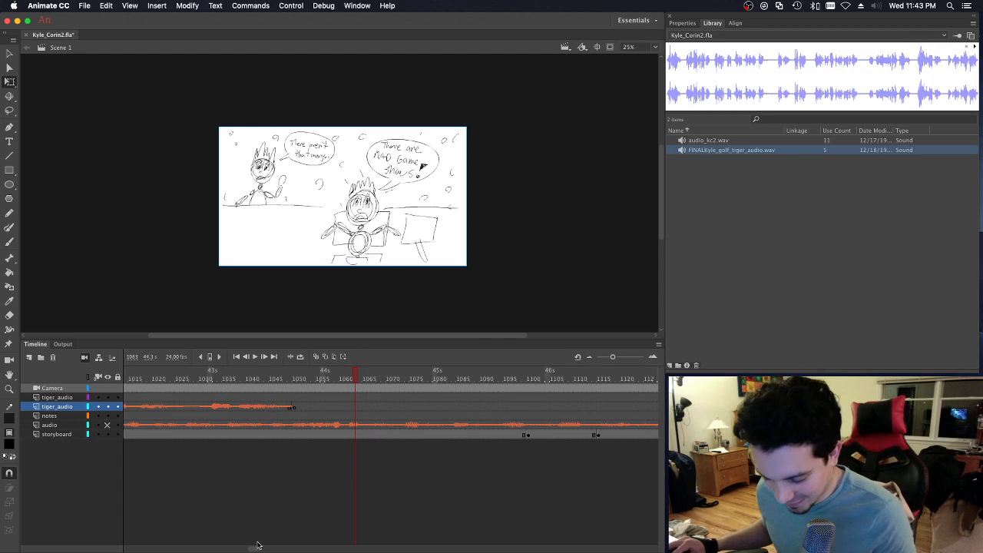
Step: Play from around frame 769 through the whole Tiger Woods section to review its timing against the storyboard
{"action": "left_click_drag", "start_coordinate": [256, 549], "coordinate": [224, 549]}
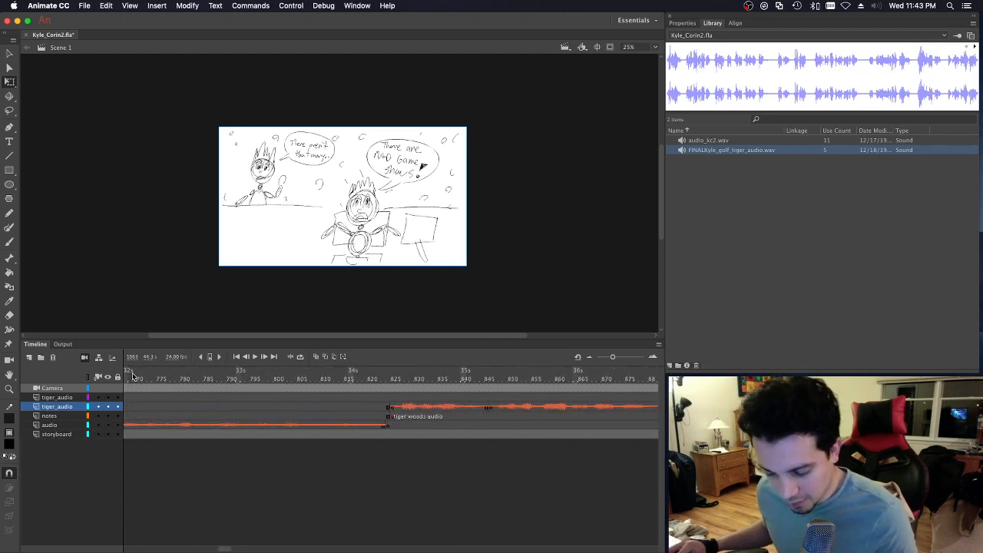
{"action": "left_click", "coordinate": [133, 375]}
{"action": "key", "text": "Return"}
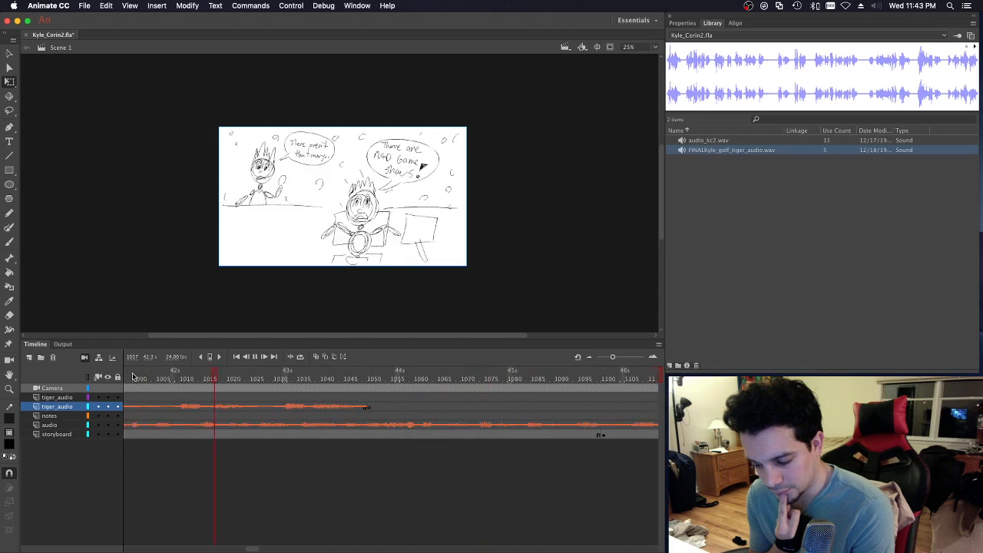
{"action": "key", "text": "Return"}
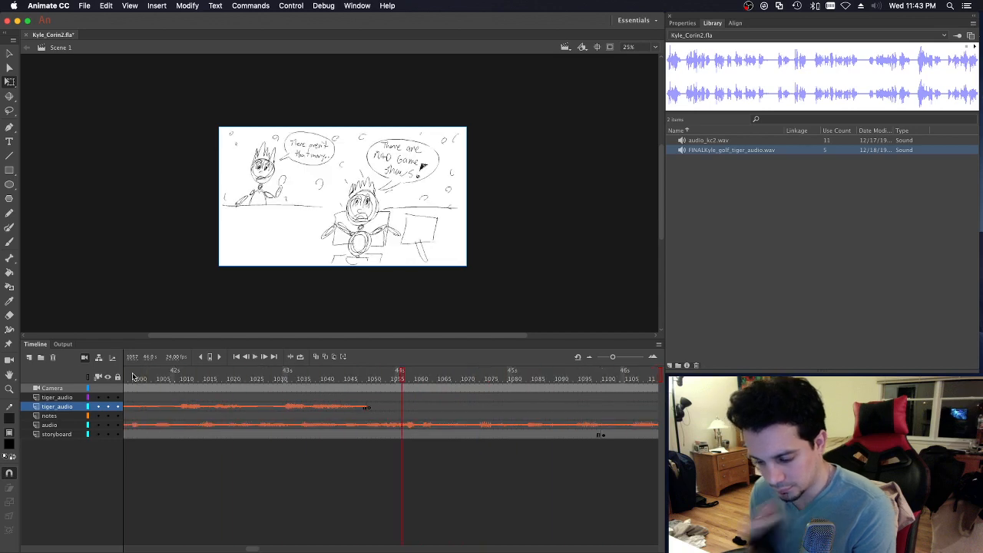
Step: Select frame 960 on the audio layer, where its clip resumes, and save the file
{"action": "left_click_drag", "start_coordinate": [255, 549], "coordinate": [243, 548]}
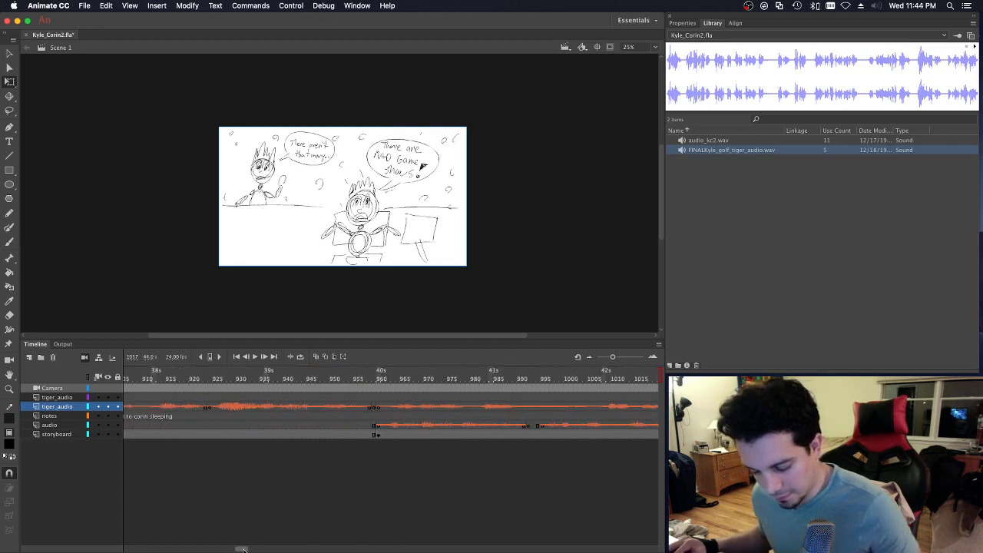
{"action": "left_click", "coordinate": [375, 425]}
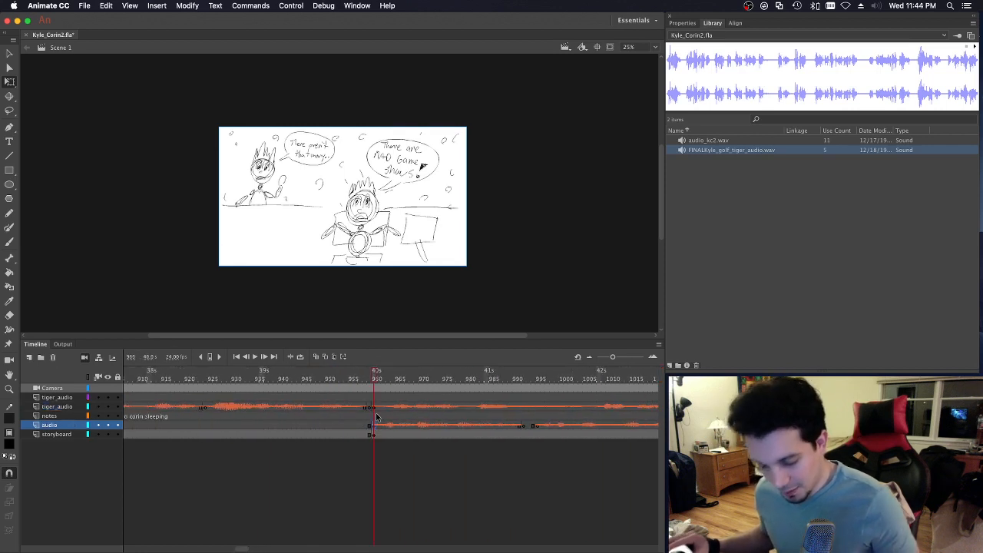
{"action": "key", "text": "super+s"}
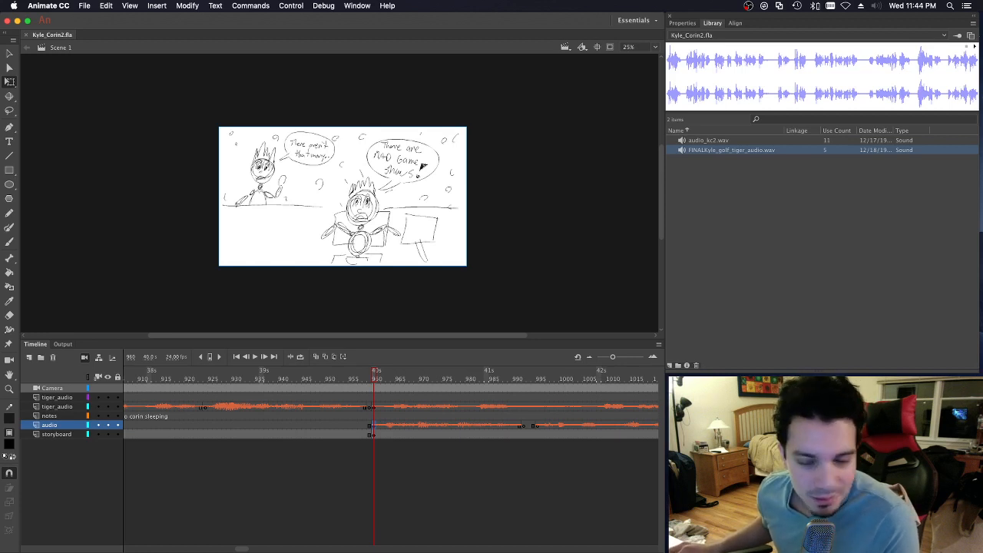
{"action": "key", "text": "super+Tab"}
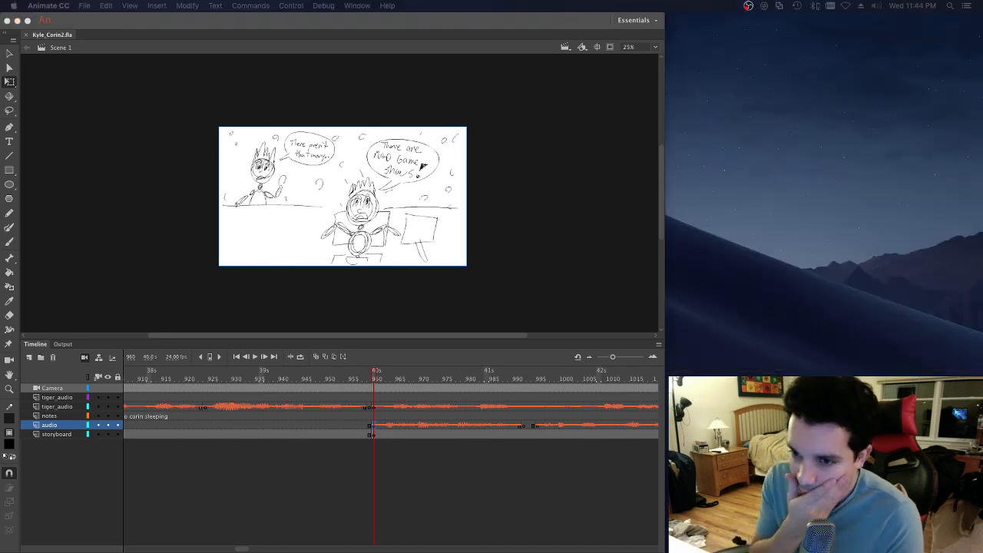